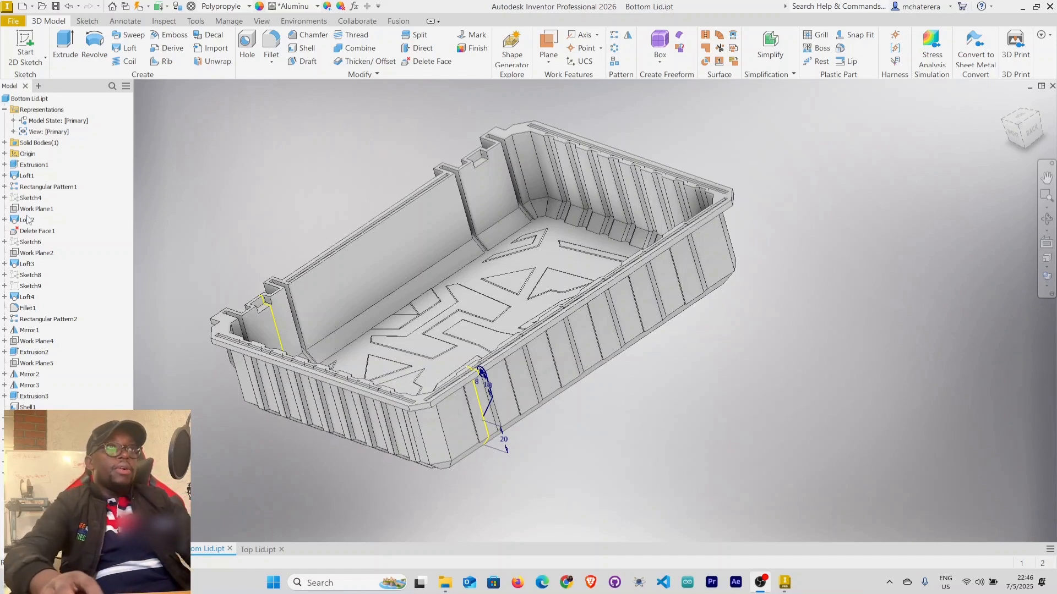
Start an extrusion of the hinge sketch at the lid's outer wall, using the bracket profile and the ring around the small hole
mouse_move(791, 494)
middle_mouse_down("shift")
mouse_move(809, 512)
mouse_move(856, 477)
mouse_move(710, 468)
middle_mouse_up("shift")
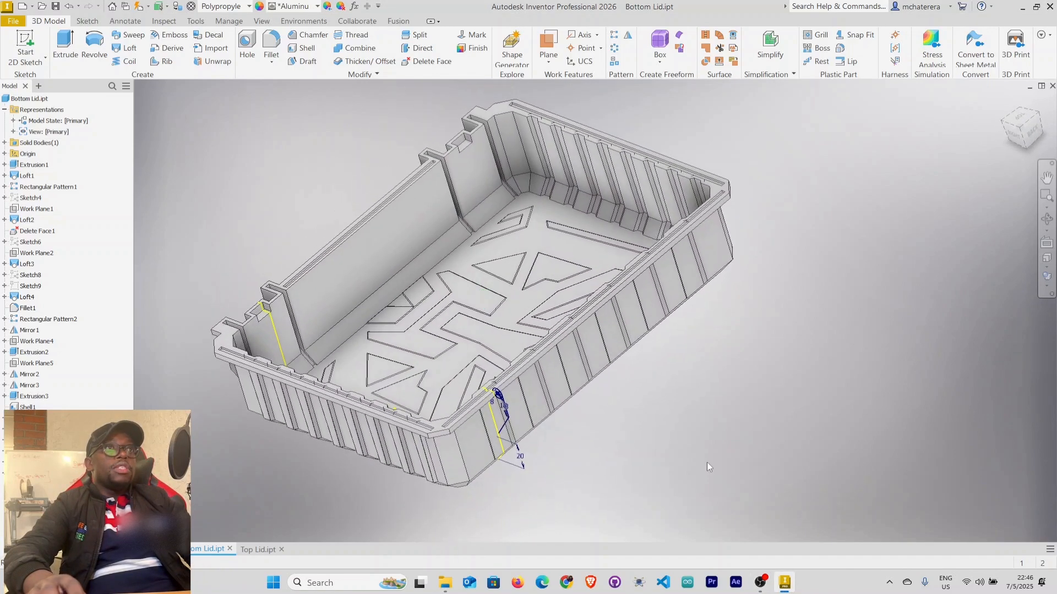
middle_click_drag(641, 434, 625, 437, "shift")
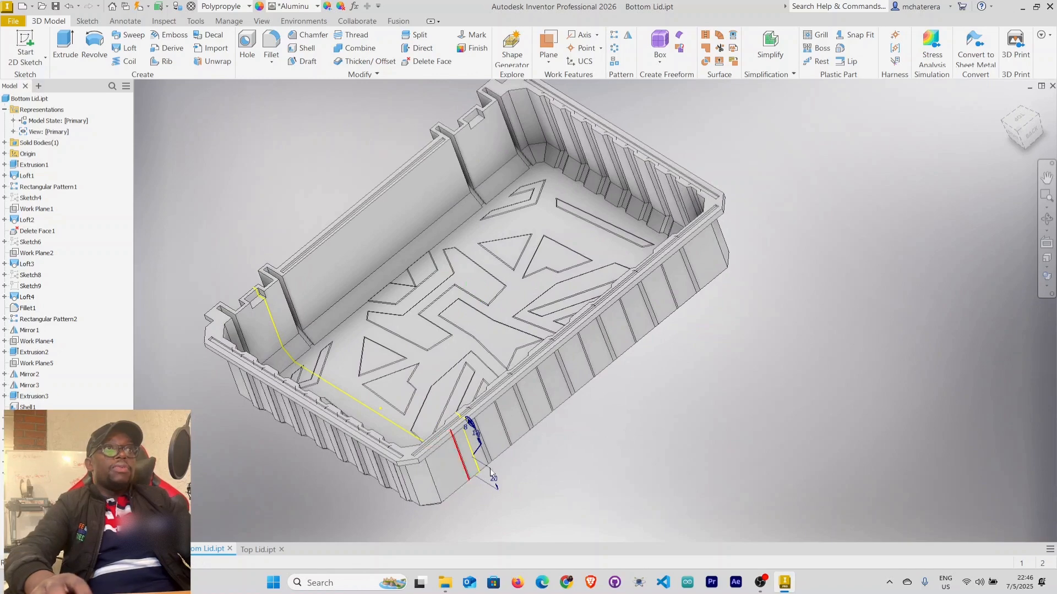
mouse_move(518, 461)
middle_mouse_down("shift")
mouse_move(483, 438)
mouse_move(466, 388)
mouse_move(473, 404)
mouse_move(459, 438)
mouse_move(454, 391)
mouse_move(408, 374)
middle_mouse_up("shift")
scroll(220, 422, "up", 5)
mouse_move(221, 423)
middle_mouse_down()
mouse_move(385, 340)
mouse_move(416, 379)
mouse_move(409, 360)
mouse_move(456, 330)
mouse_move(453, 354)
mouse_move(385, 334)
mouse_move(442, 311)
mouse_move(432, 340)
middle_mouse_up()
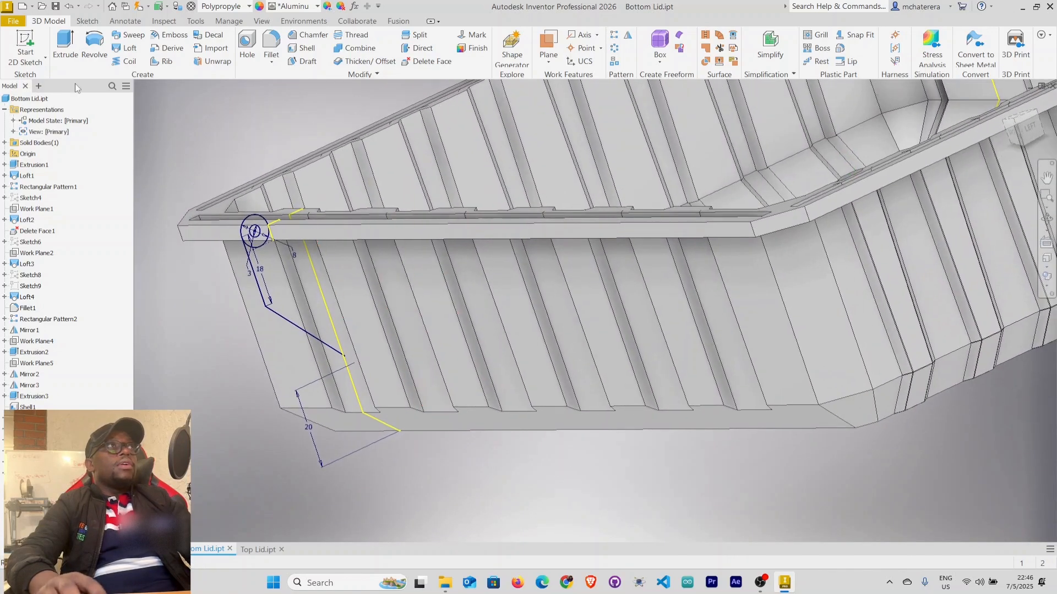
left_click(67, 46)
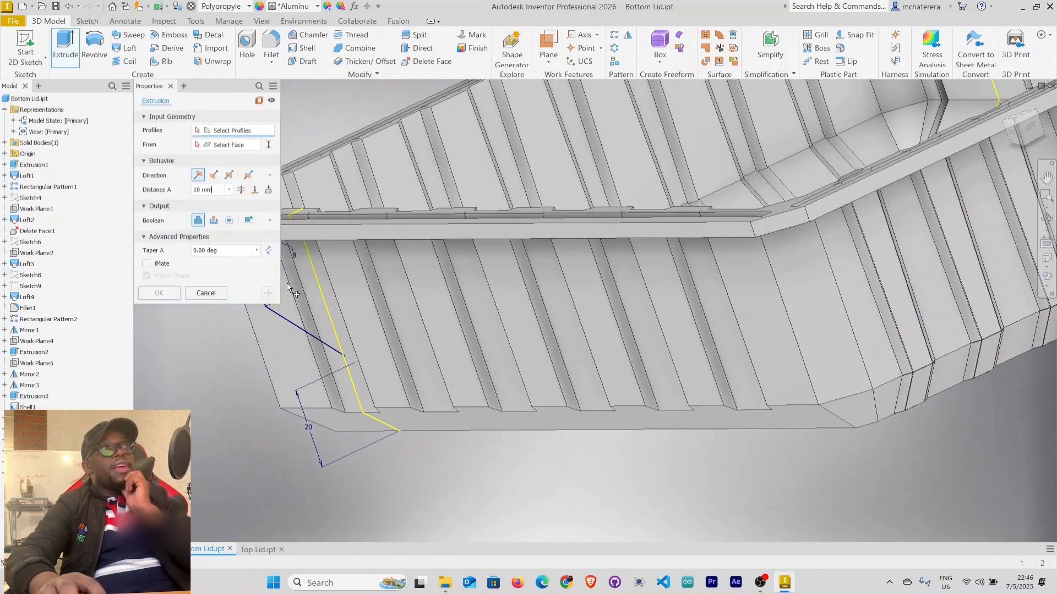
middle_click_drag(431, 273, 529, 286)
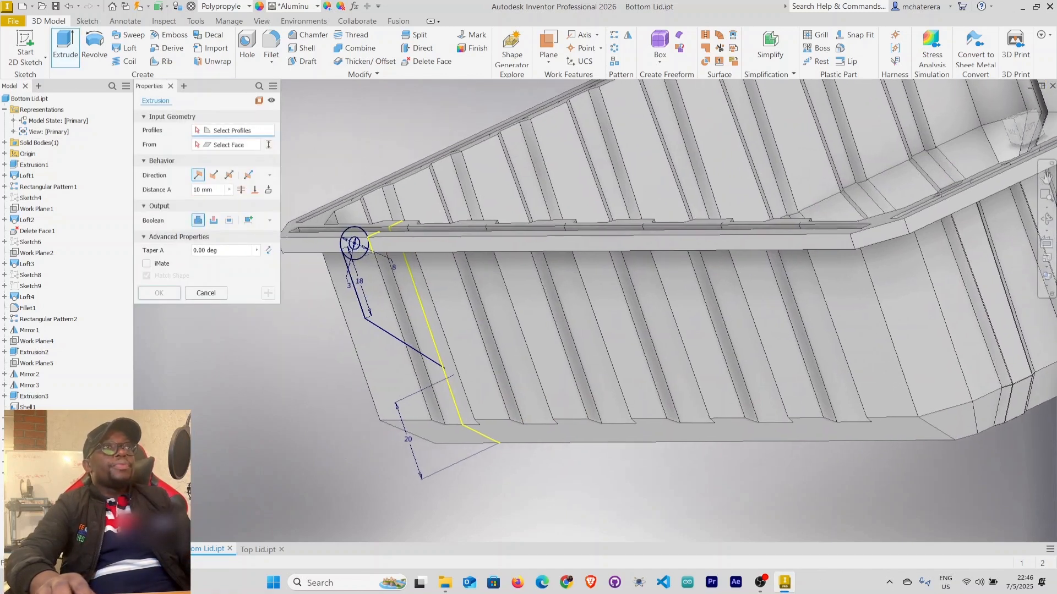
left_click(371, 282)
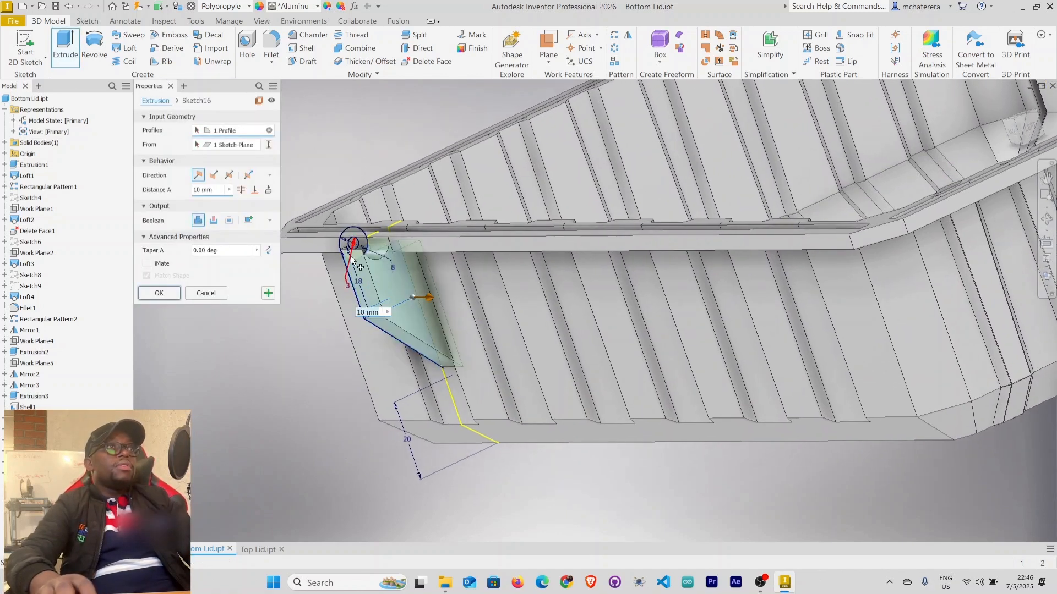
scroll(342, 269, "up", 5)
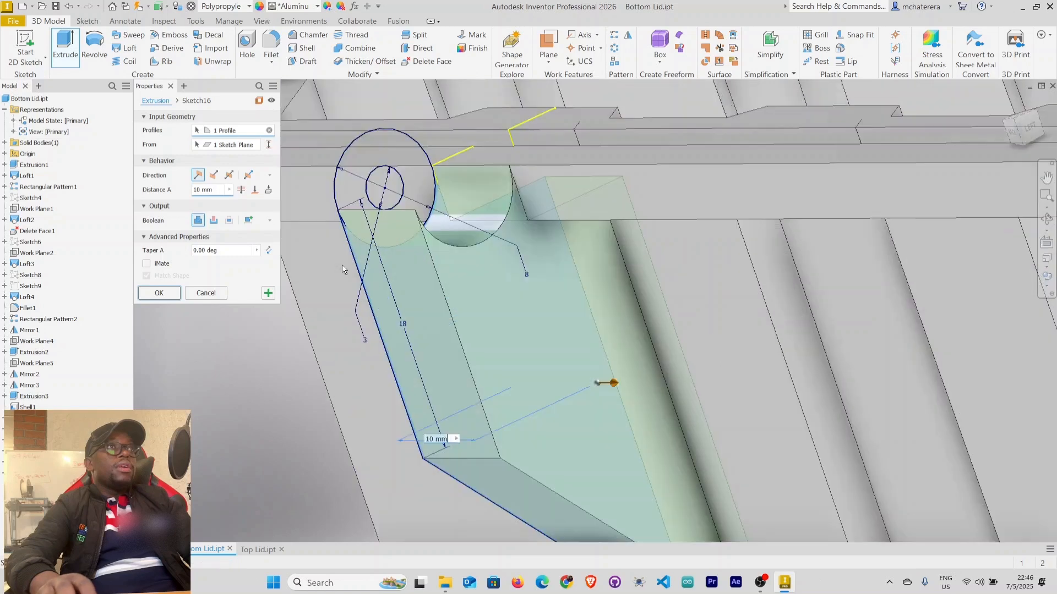
left_click(361, 157)
Set the hinge extrusion's distance to 24 mm, flip its direction, and apply it while keeping the Extrude command open
middle_click_drag(436, 330, 514, 316, "shift")
scroll(514, 308, "down", 3)
middle_click_drag(304, 339, 458, 344)
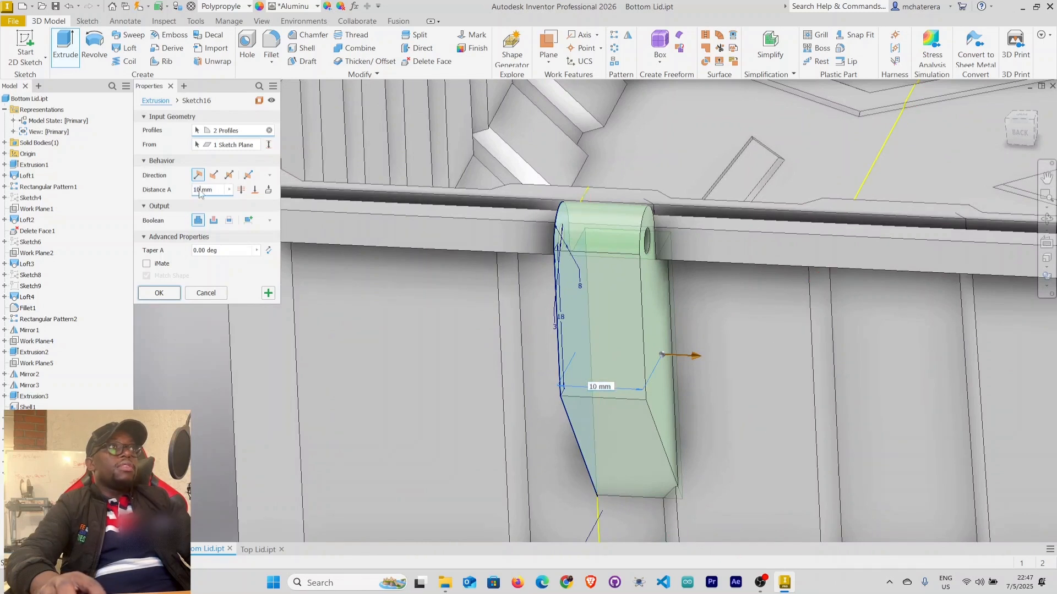
key("BackSpace")
key("BackSpace")
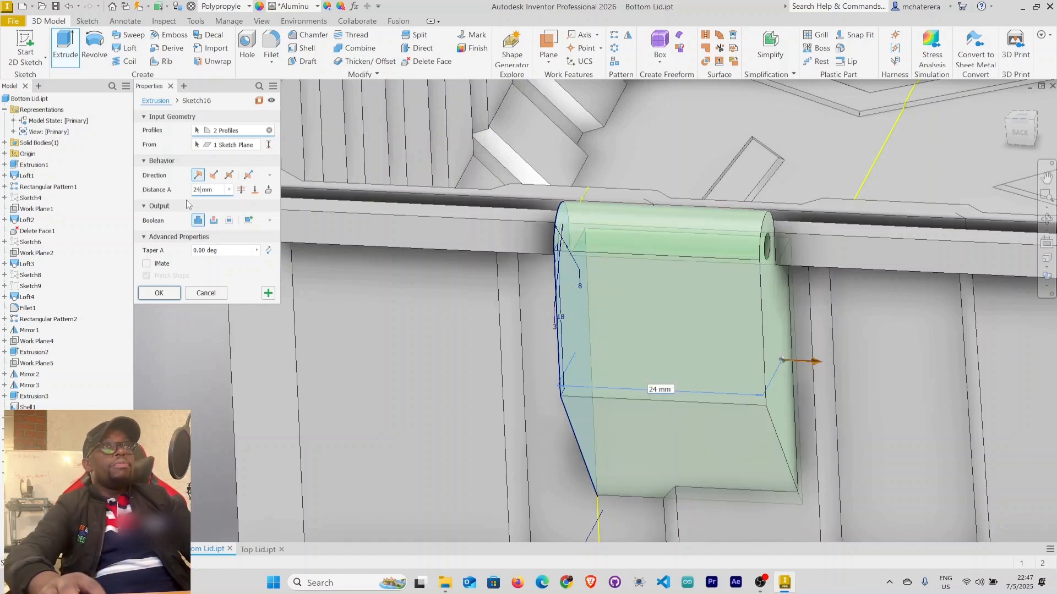
left_click(213, 176)
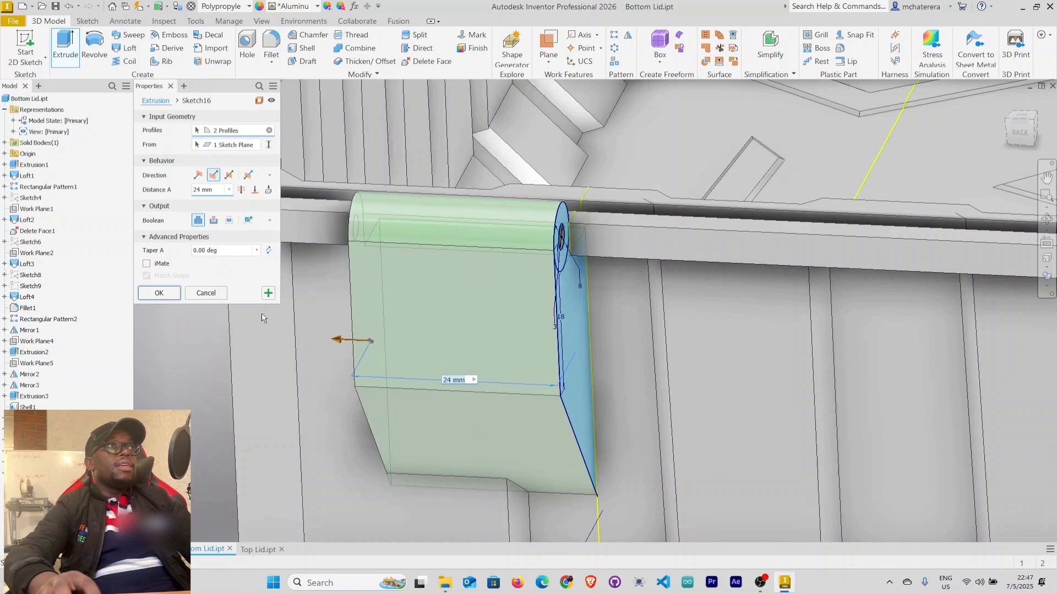
middle_click_drag(602, 349, 466, 272, "shift")
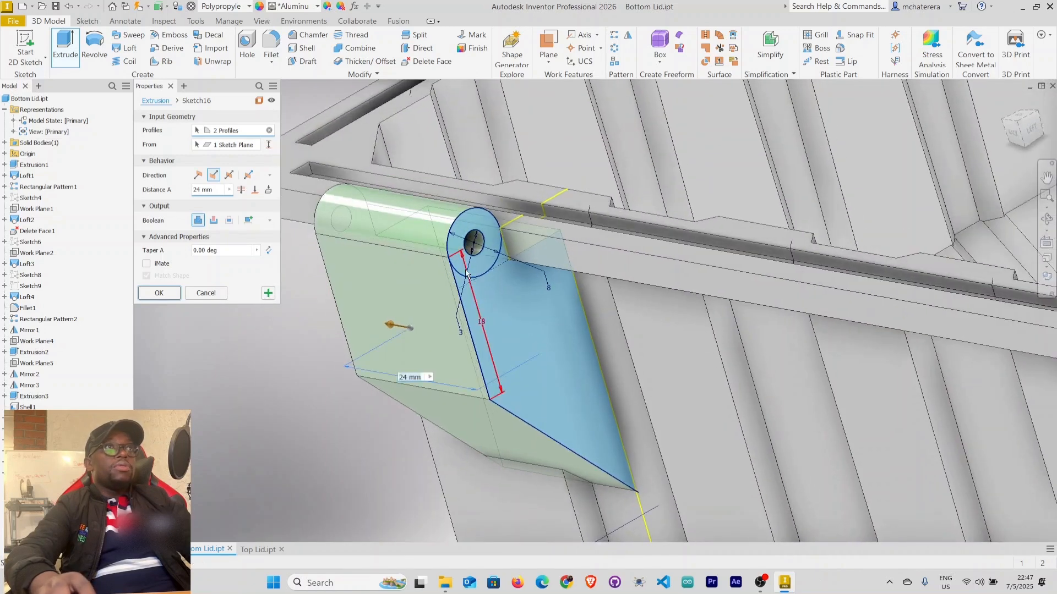
left_click(268, 294)
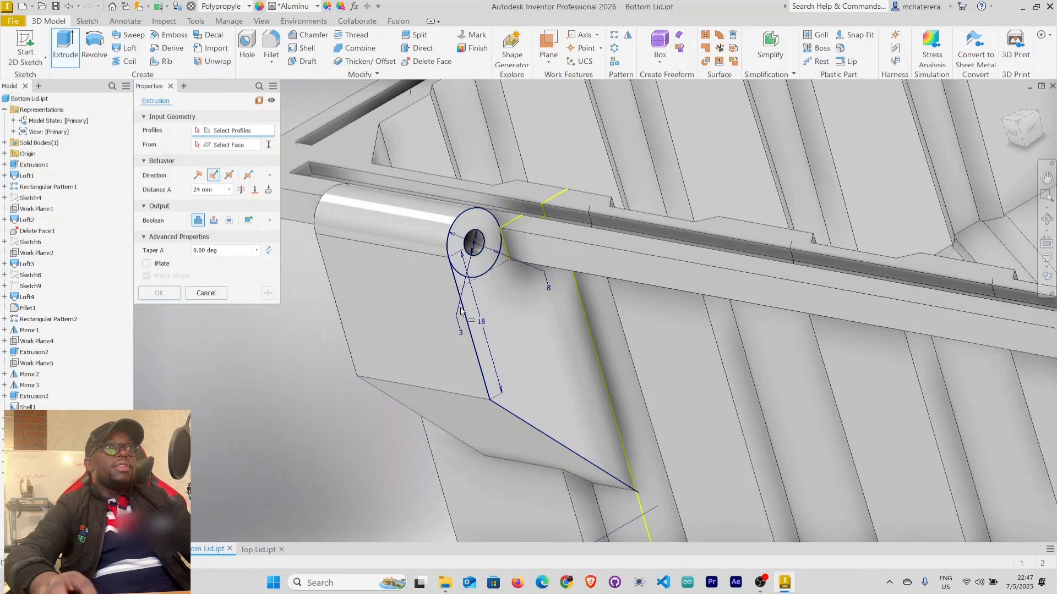
Extrude the hinge ring profile asymmetrically as a join, 24 mm in one direction and 26 mm in the other
left_click(481, 269)
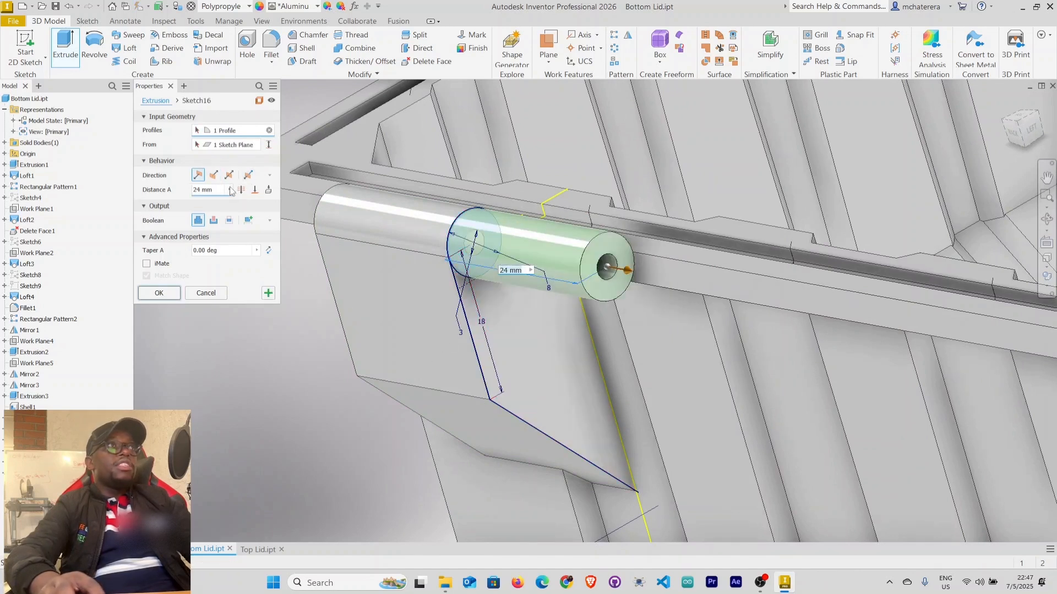
left_click(248, 175)
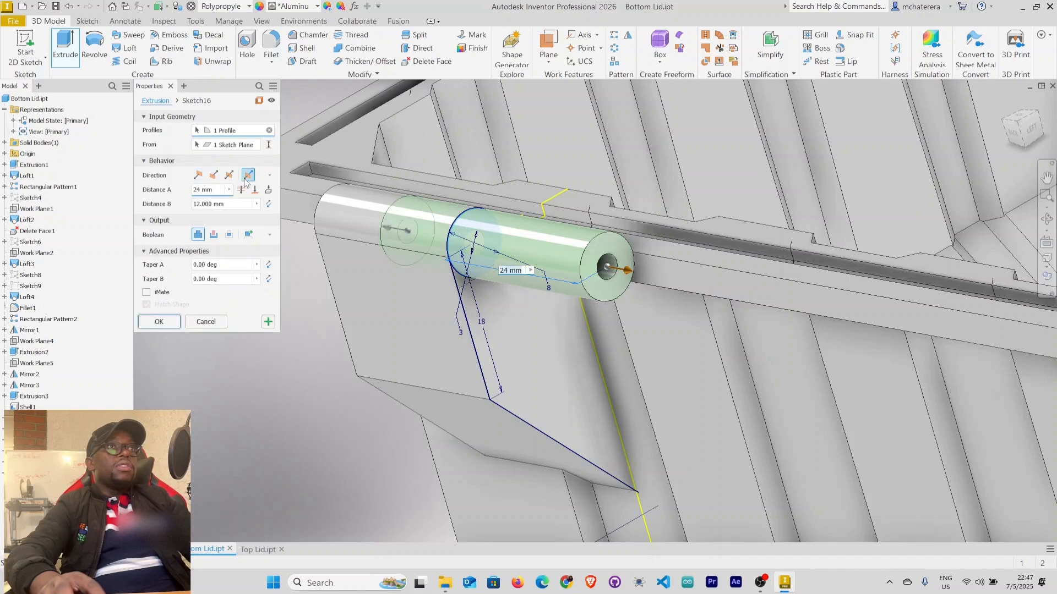
mouse_move(594, 359)
middle_mouse_down("shift")
mouse_move(632, 346)
mouse_move(743, 353)
middle_mouse_up("shift")
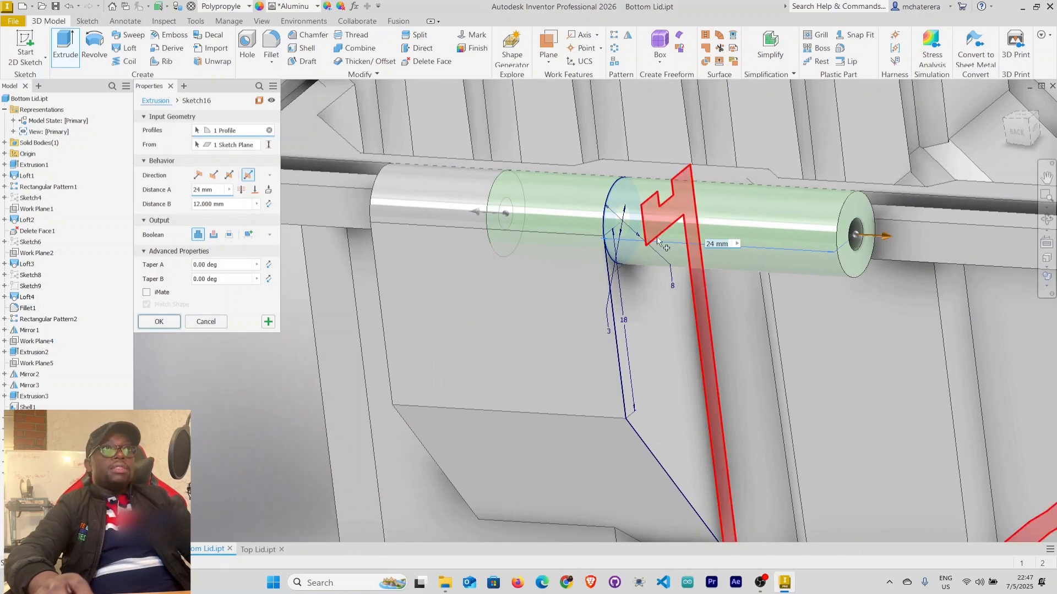
left_click(199, 205)
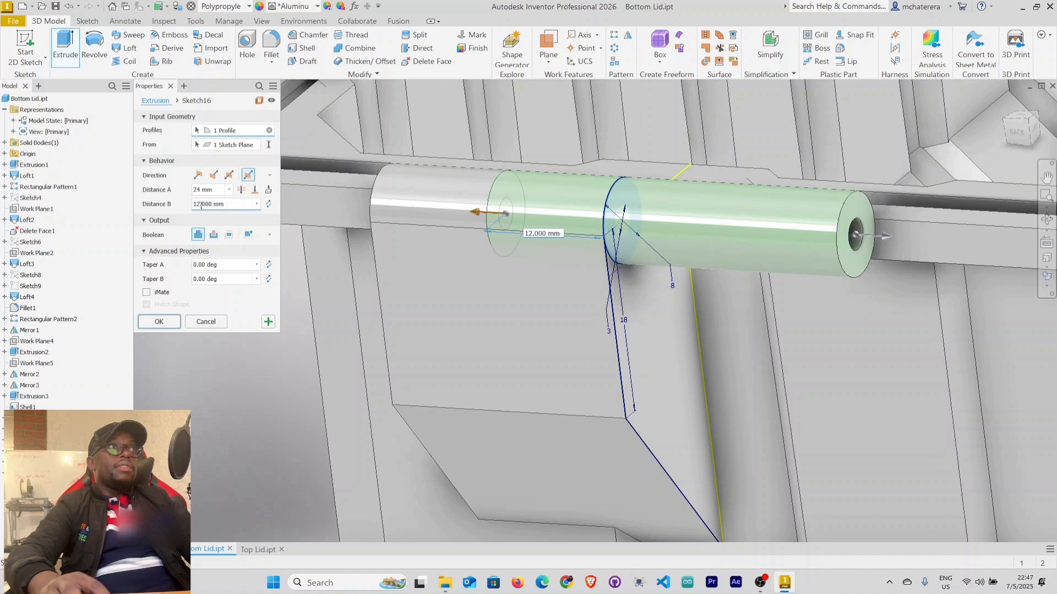
key("BackSpace")
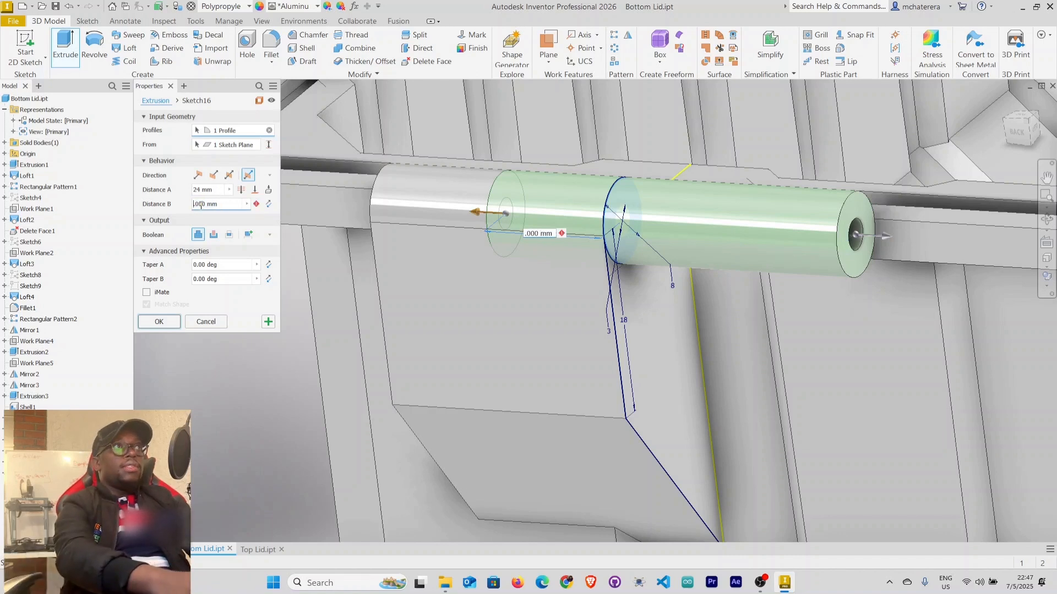
type("26")
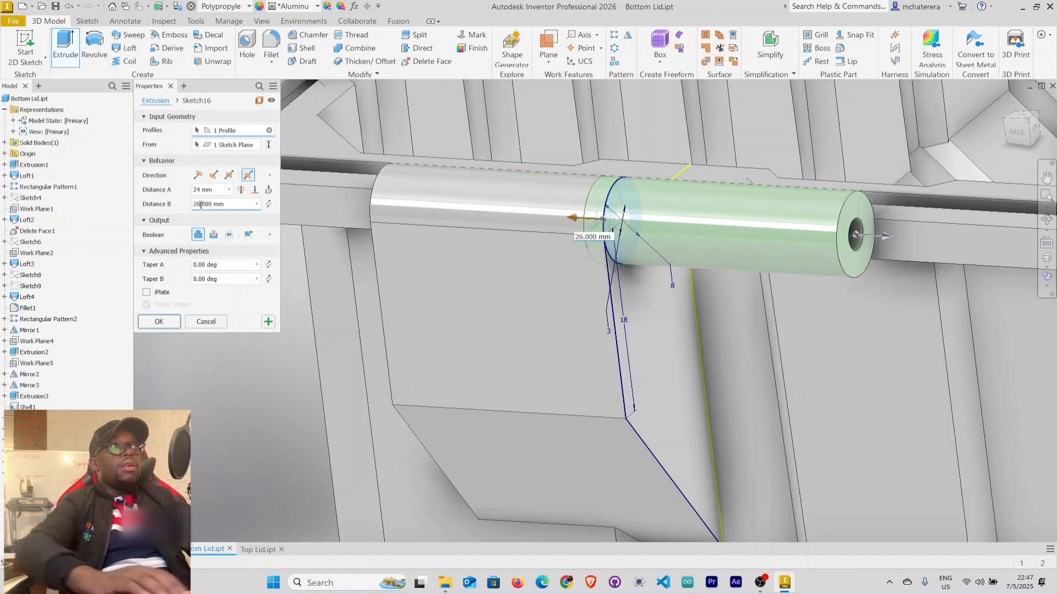
middle_click_drag(476, 269, 375, 220, "shift")
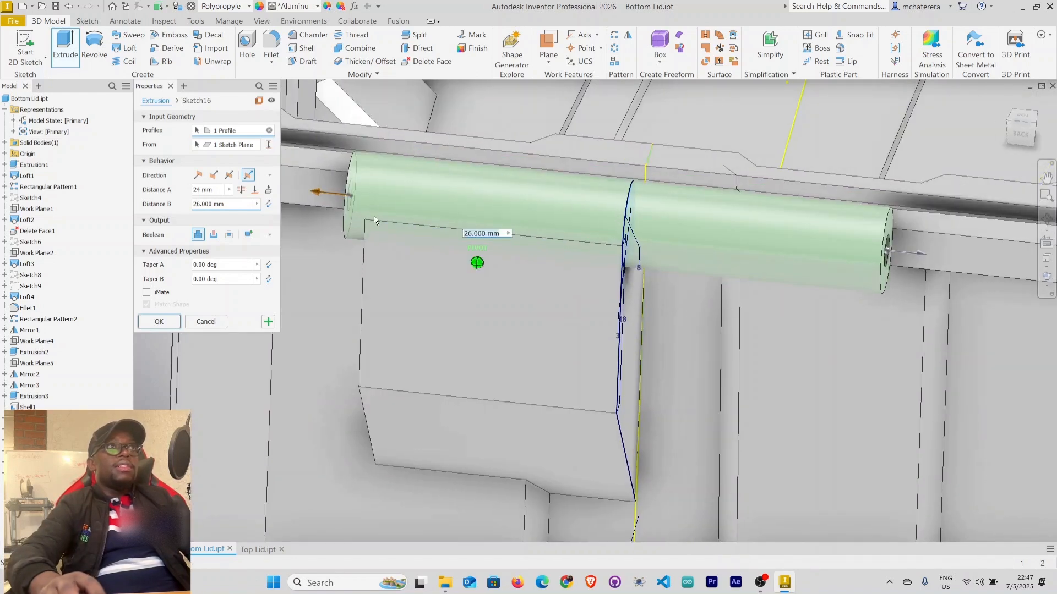
middle_click_drag(717, 246, 724, 267)
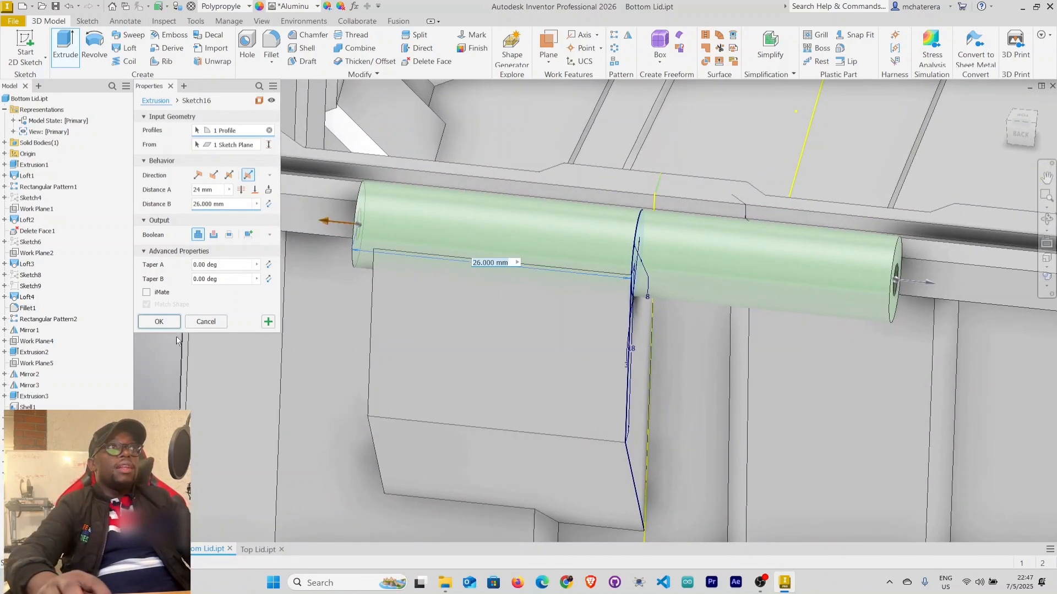
left_click(169, 318)
Create a work axis through the hole in the hinge barrel
scroll(477, 345, "down", 3)
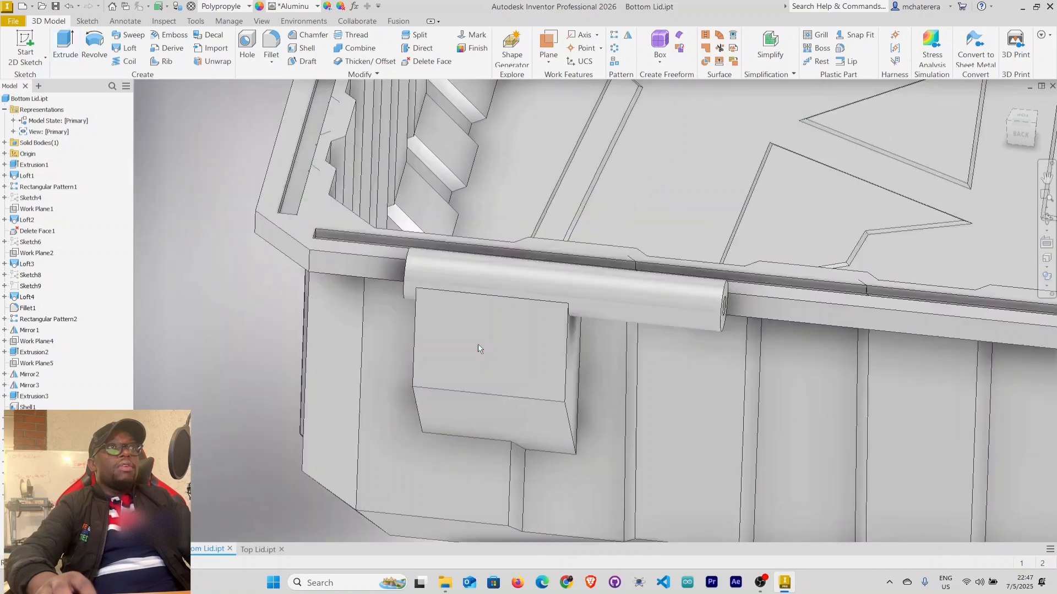
mouse_move(518, 365)
middle_mouse_down("shift")
mouse_move(544, 345)
mouse_move(551, 363)
middle_mouse_up("shift")
middle_click_drag(604, 307, 535, 323, "shift")
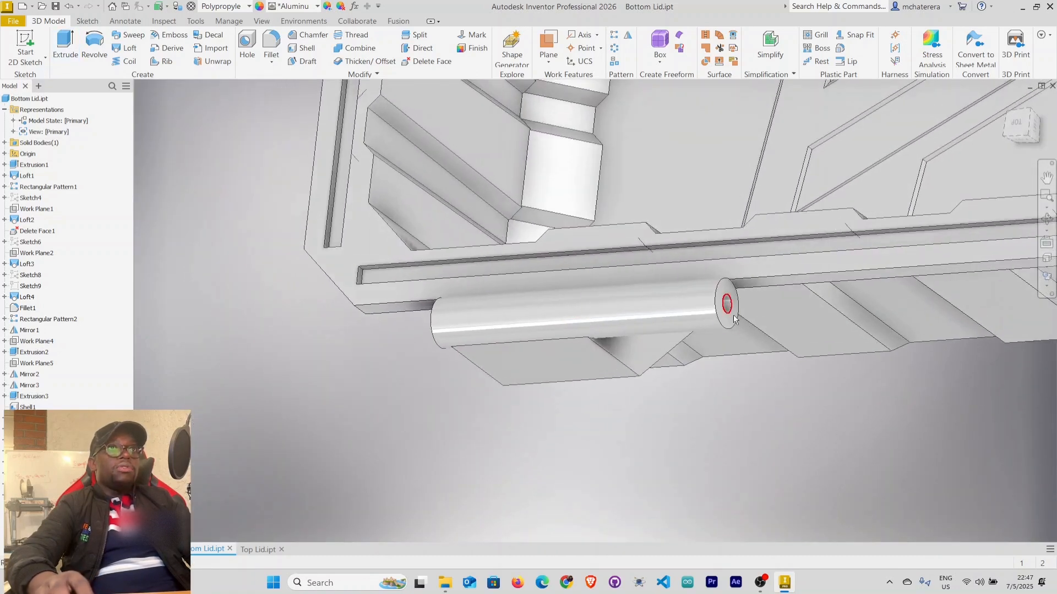
middle_click_drag(727, 308, 618, 274, "shift")
scroll(730, 311, "up", 2)
scroll(618, 274, "up", 4)
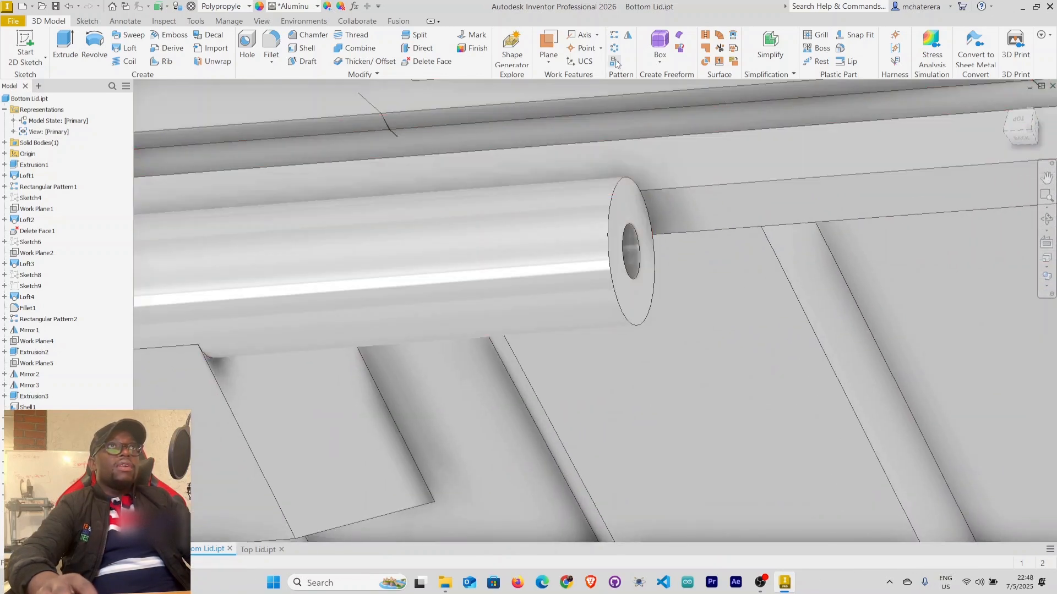
left_click(574, 36)
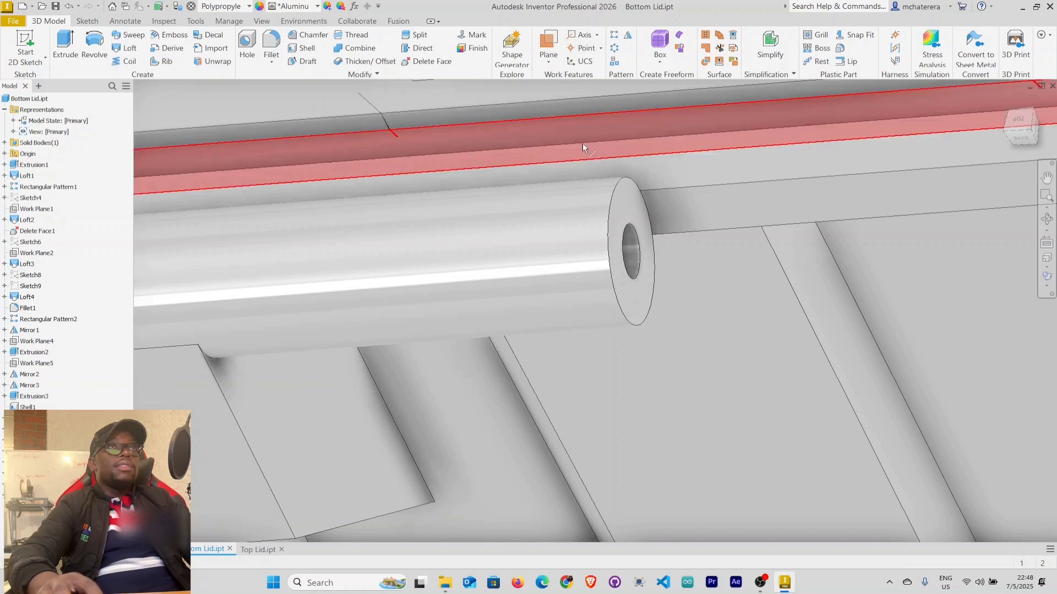
left_click(637, 255)
Create a work plane through the hinge axis at 90 degrees to the flat outer wall face between the ribs
scroll(589, 279, "down", 3)
middle_click_drag(598, 290, 701, 309)
scroll(749, 289, "down", 5)
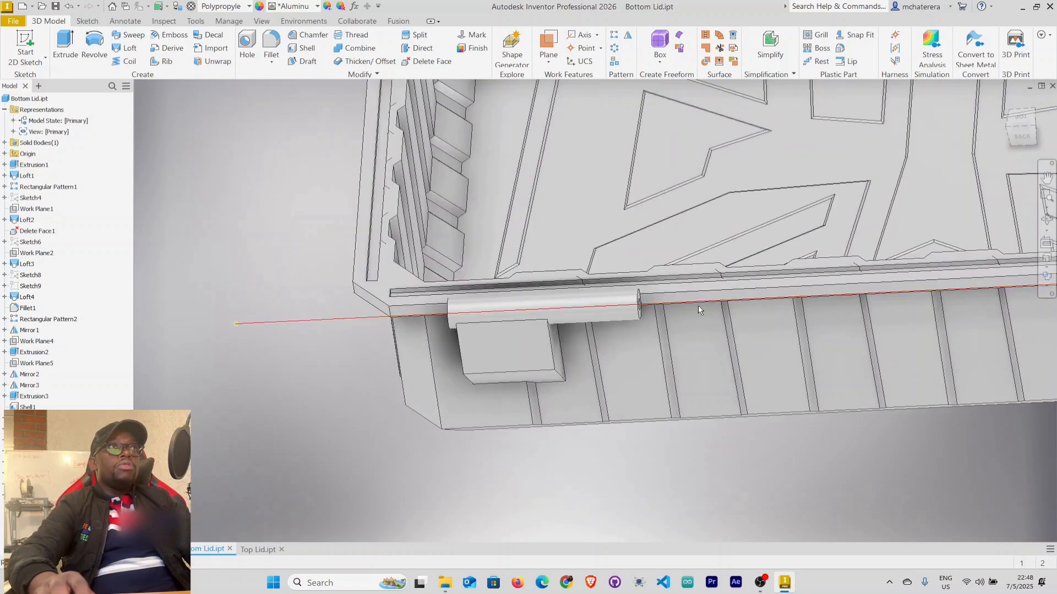
left_click(318, 324)
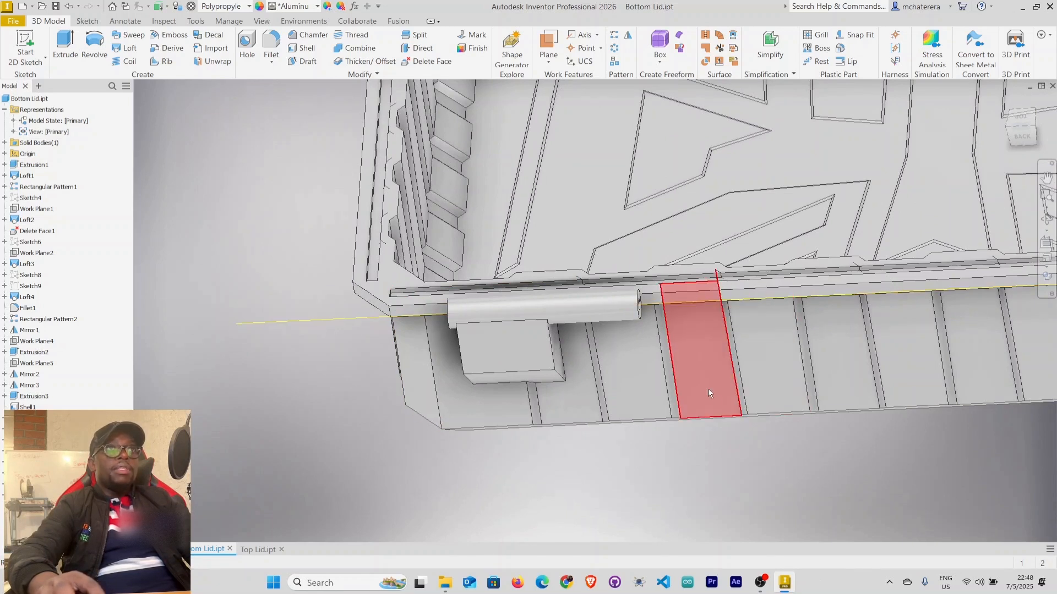
left_click(545, 43)
left_click(304, 323)
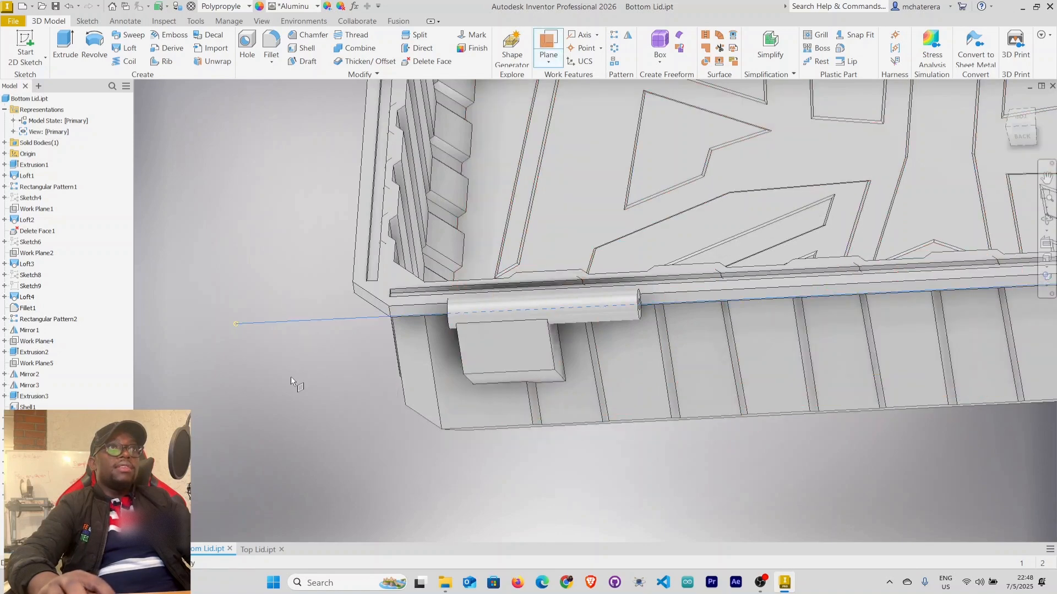
left_click(629, 385)
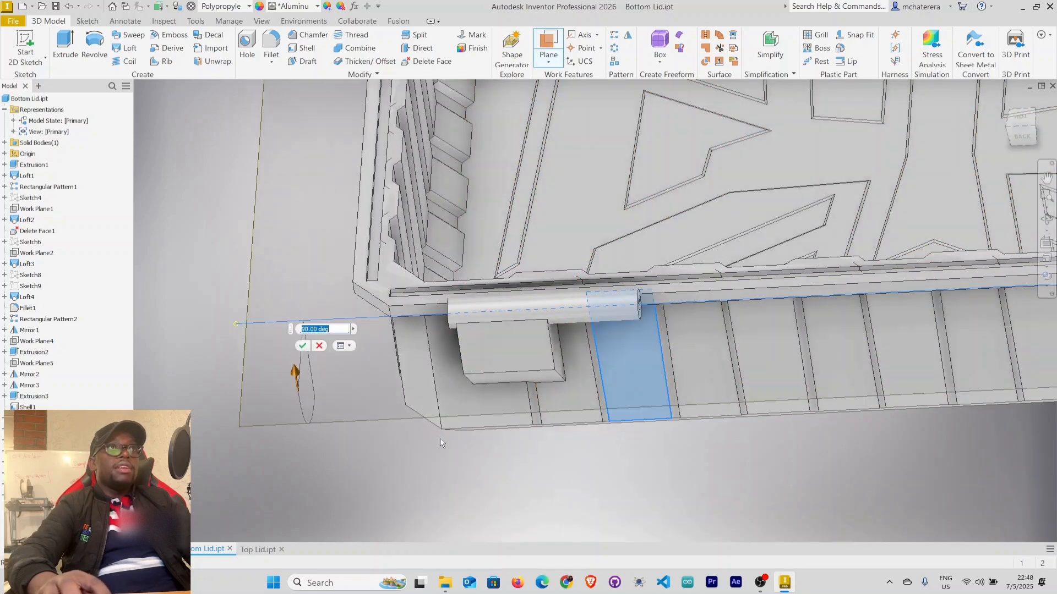
left_click(304, 347)
Start a 2D sketch on the new work plane through the hinge axis and hide that plane
scroll(692, 451, "down", 3)
middle_click_drag(692, 451, 550, 398)
middle_click_drag(752, 358, 786, 365, "shift")
mouse_move(899, 364)
middle_mouse_down("shift")
mouse_move(935, 376)
mouse_move(946, 364)
middle_mouse_up("shift")
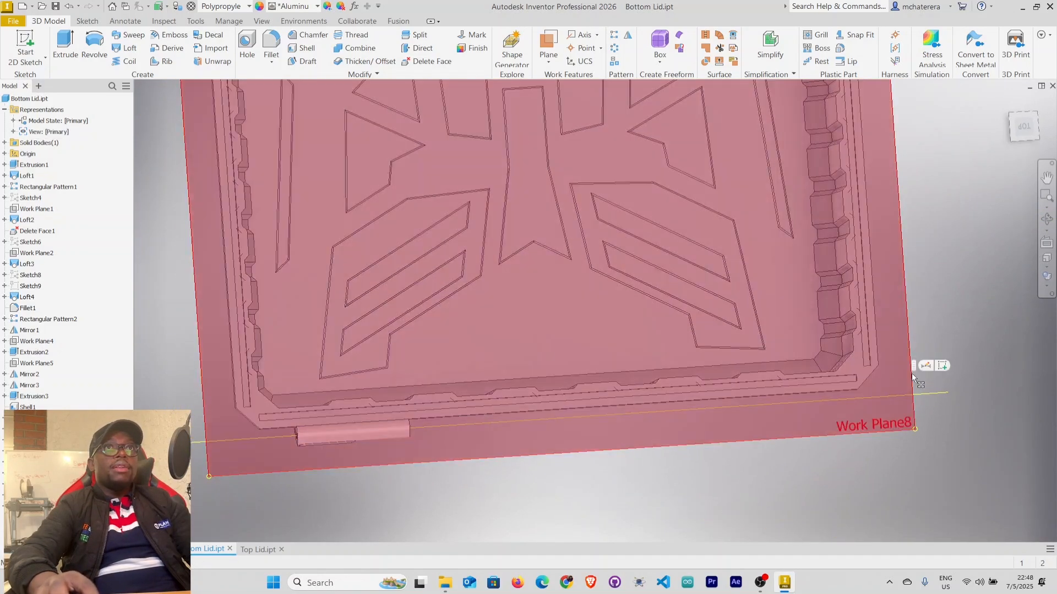
left_click(911, 373)
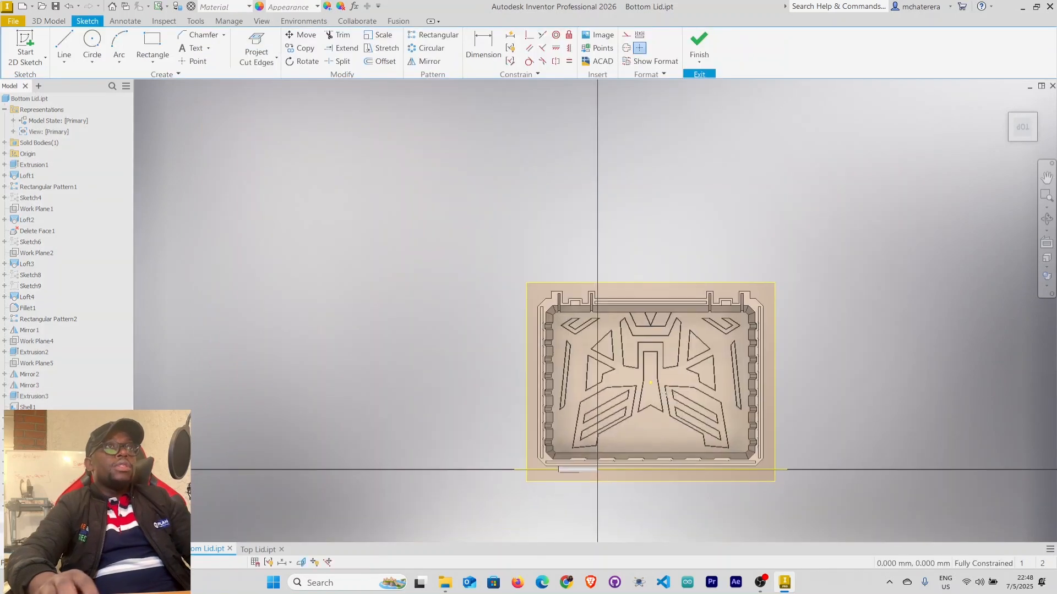
scroll(587, 334, "up", 5)
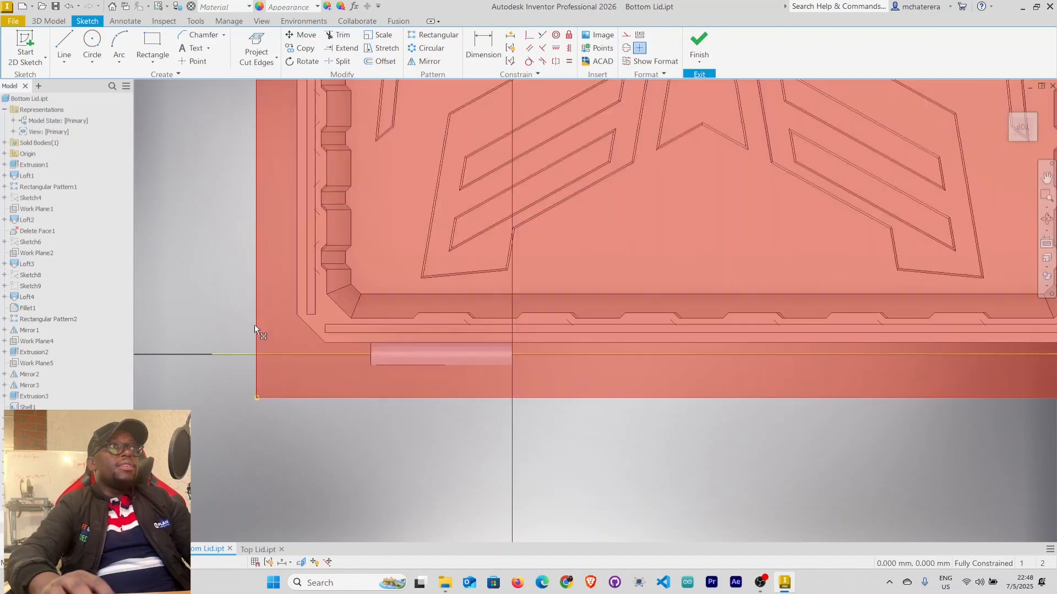
right_click(255, 325)
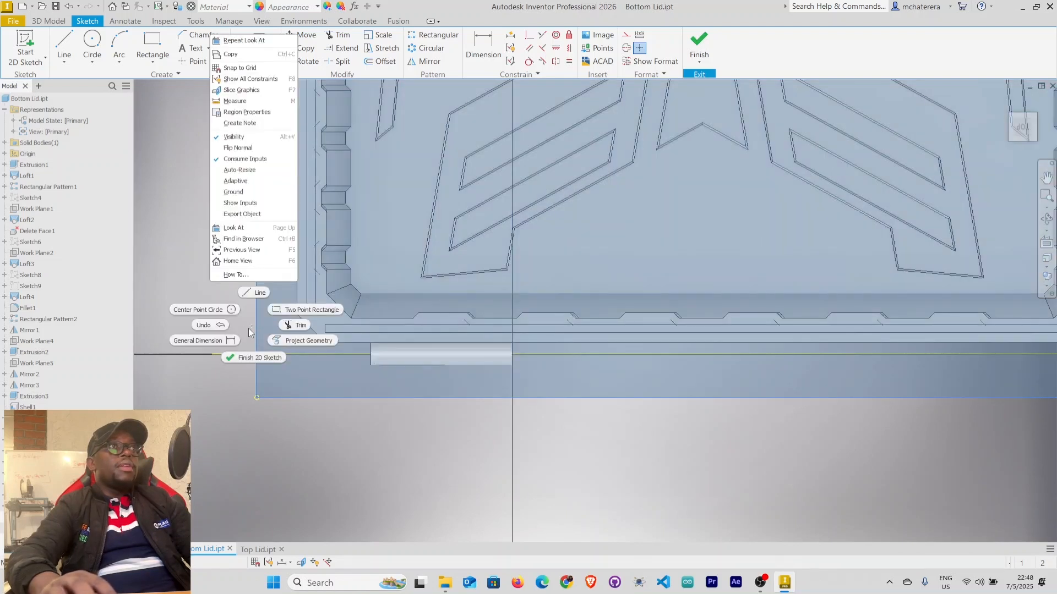
left_click(236, 146)
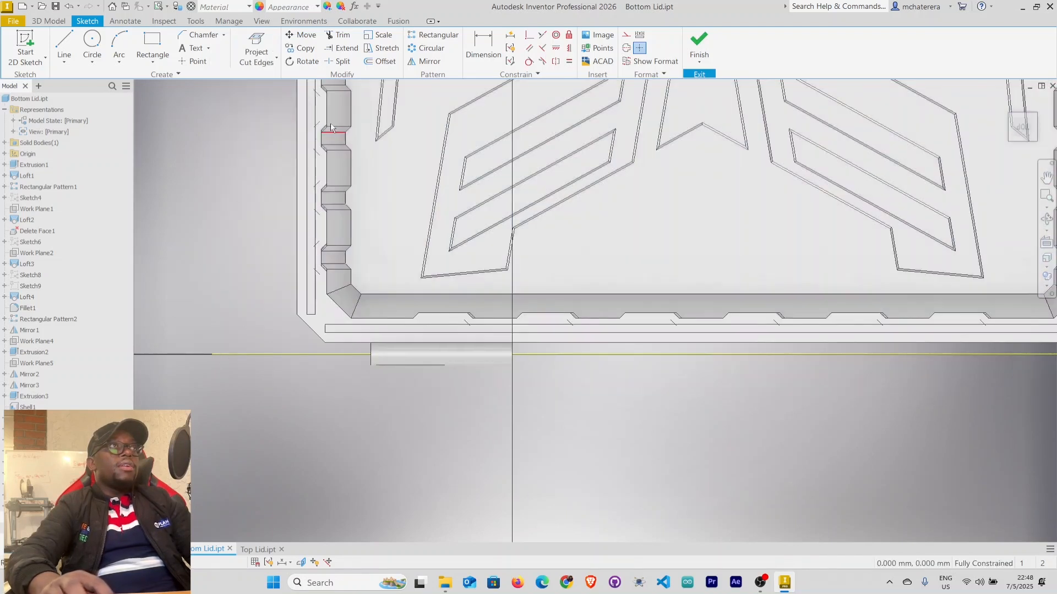
Project the part's cut edges into the sketch with sliced graphics on, and convert all the projected lines to construction geometry
left_click(261, 46)
left_click(302, 562)
scroll(554, 407, "down", 8)
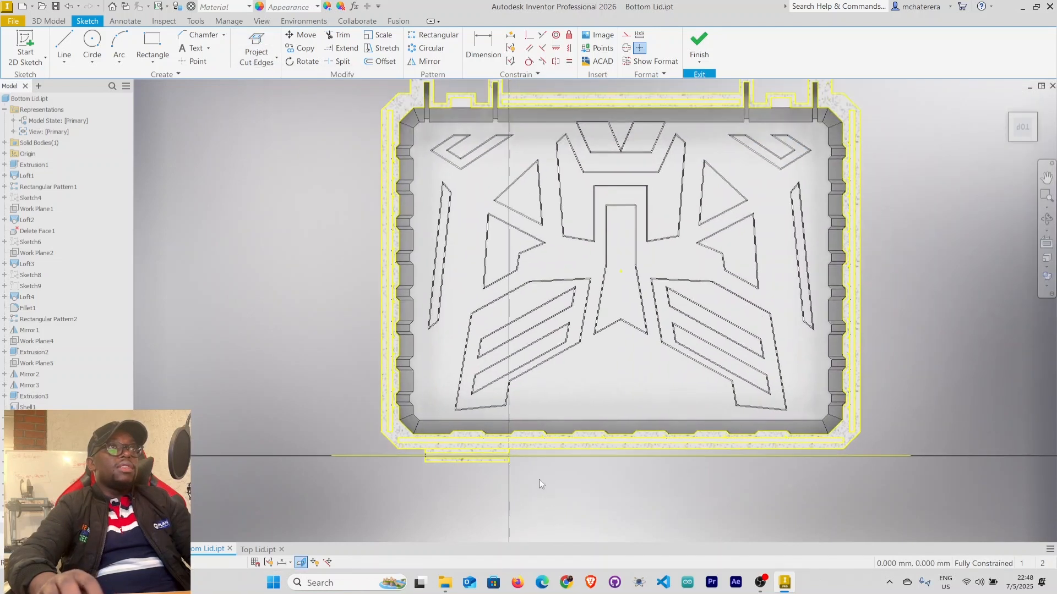
left_click_drag(365, 176, 822, 493)
right_click(828, 329)
left_click(867, 329)
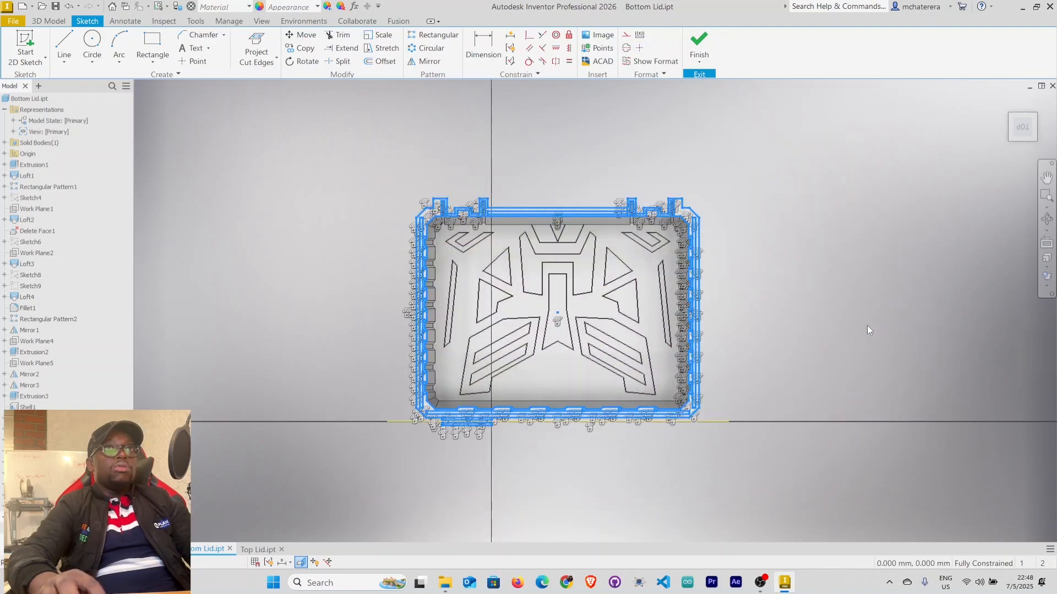
Draw a 6 mm wide rectangle spanning the 3 mm high hinge bore at the barrel end nearest the lid's corner
scroll(768, 395, "up", 5)
middle_click_drag(557, 349, 836, 383)
mouse_move(526, 388)
middle_mouse_down()
mouse_move(733, 366)
mouse_move(773, 328)
middle_mouse_up()
scroll(582, 322, "up", 6)
scroll(581, 326, "down", 5)
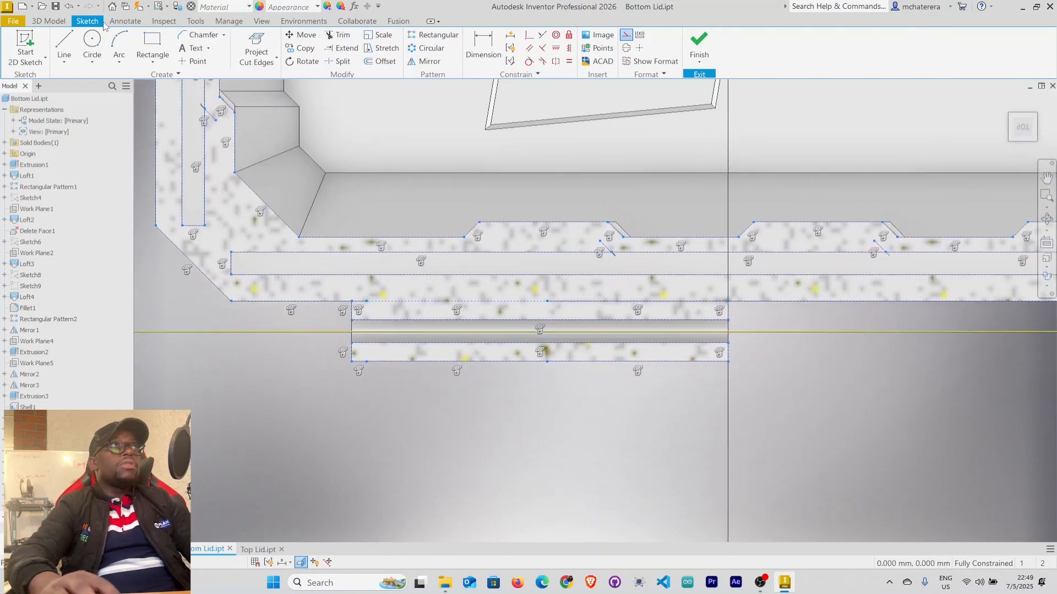
scroll(427, 259, "up", 4)
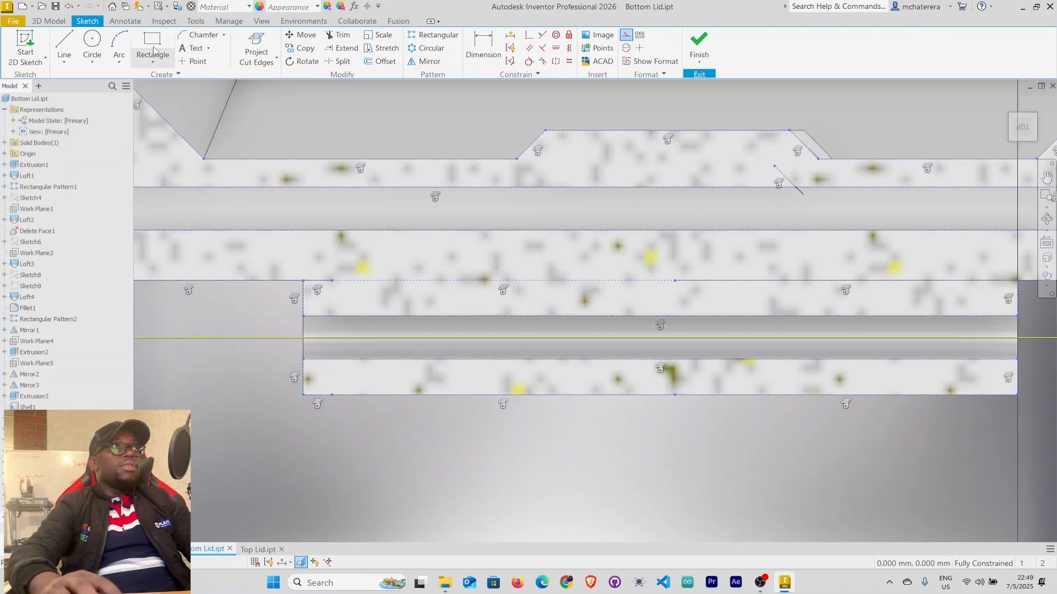
left_click(157, 46)
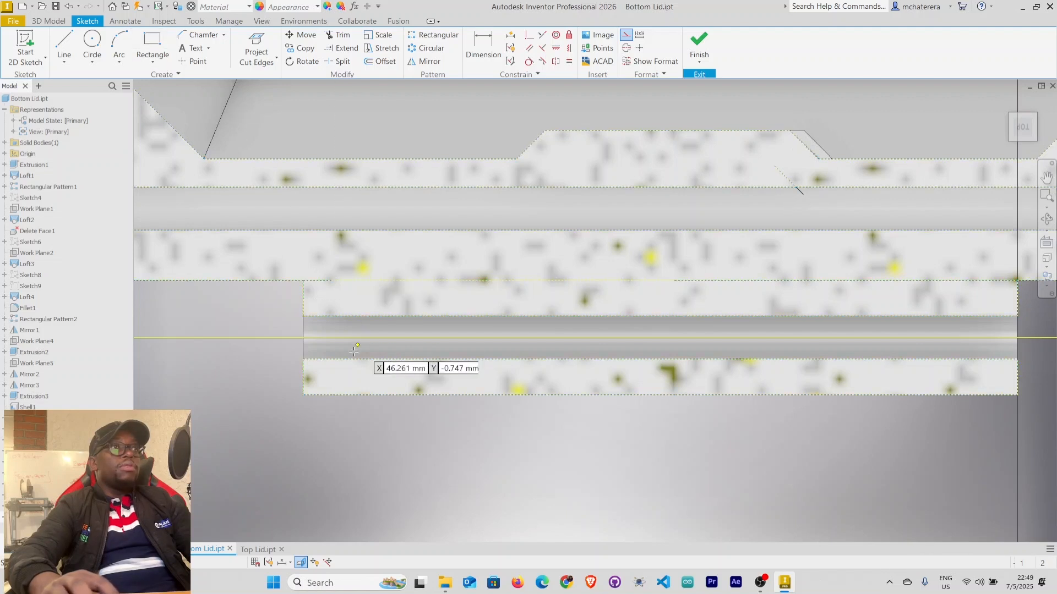
left_click(304, 316)
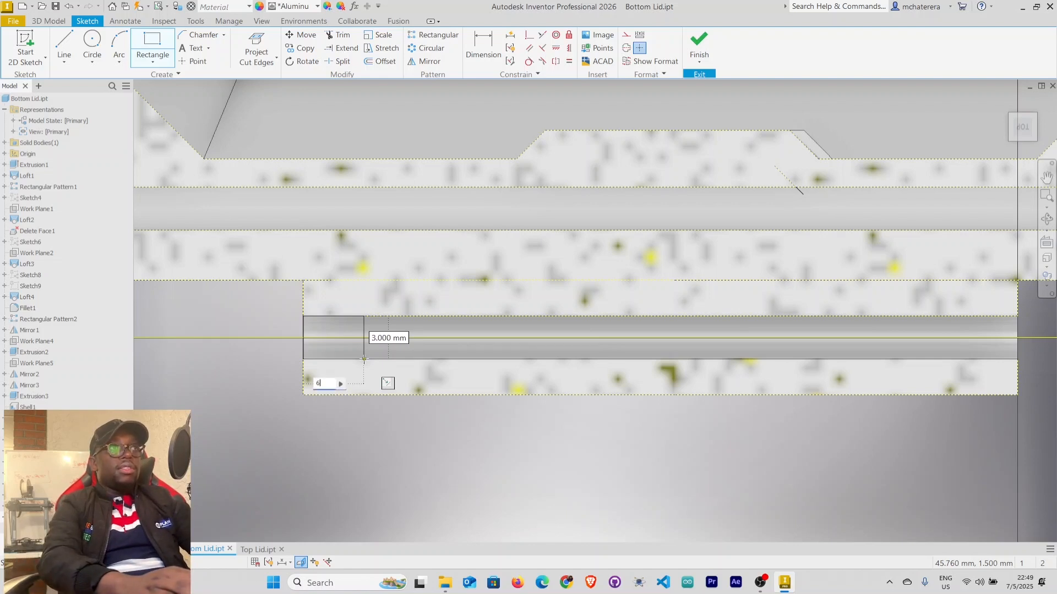
key("Tab")
left_click(364, 359)
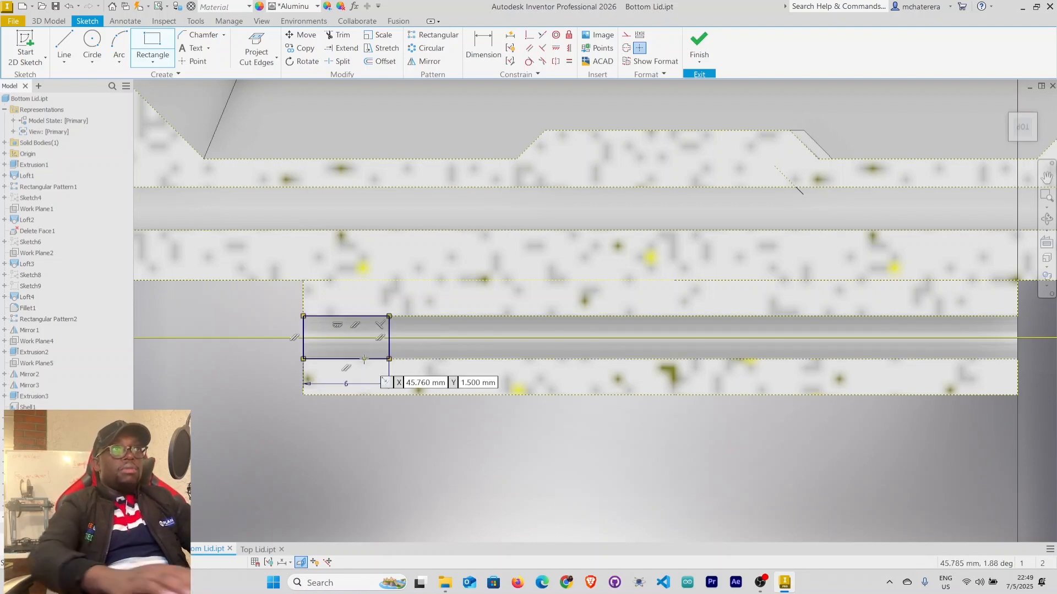
Draw a 6 mm wide rectangle across the hinge bore at its opposite end and another one near its middle
left_click(1018, 315)
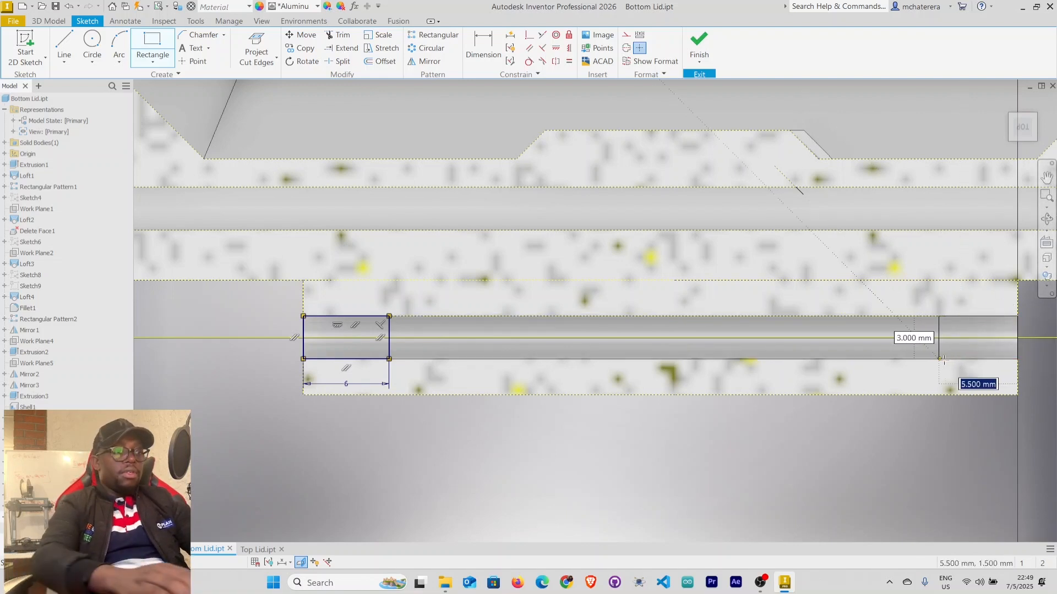
type("6")
key("Tab")
key("Return")
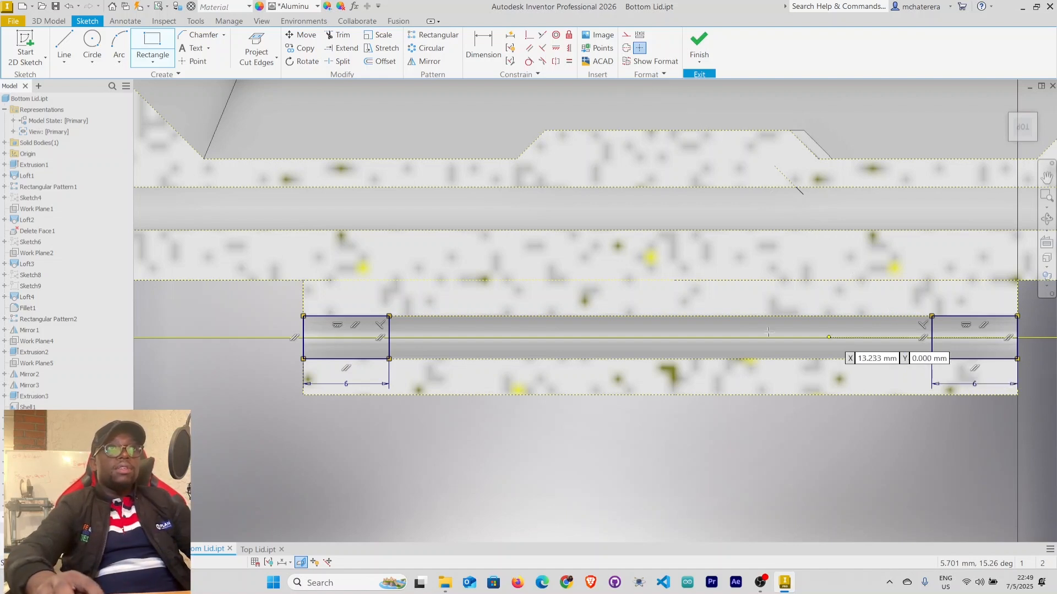
left_click(560, 316)
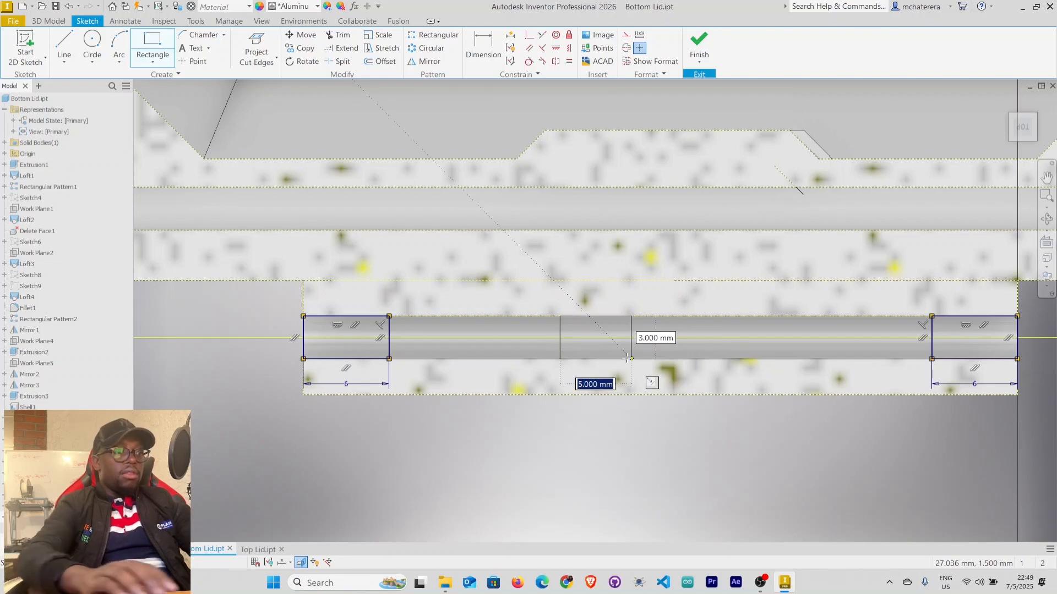
type("6")
key("Return")
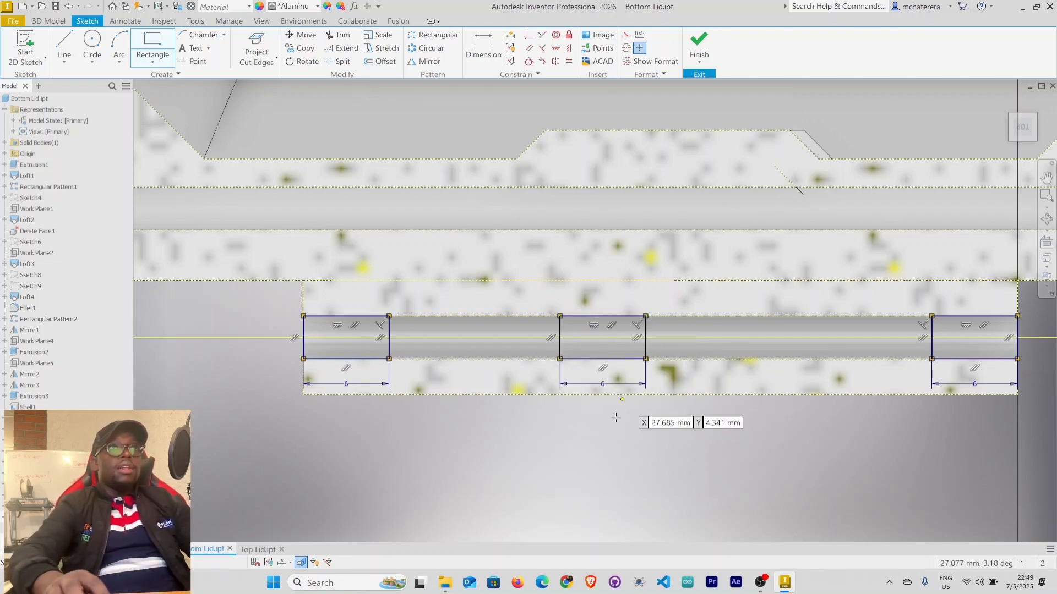
Draw a line across the middle rectangle between its long-side midpoints and convert it to construction geometry
right_click(603, 450)
left_click(606, 419)
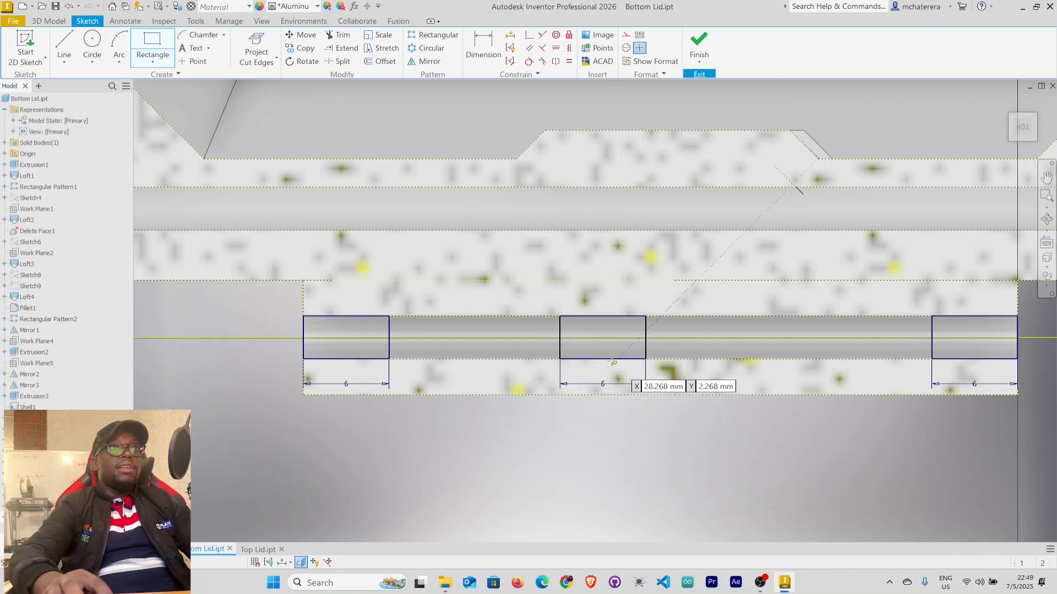
left_click(602, 358)
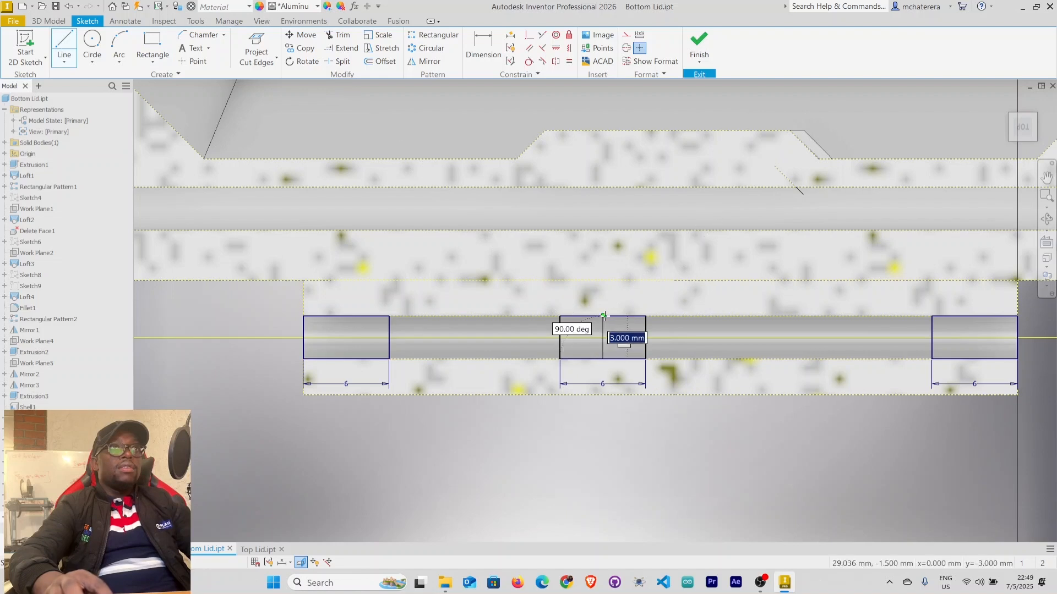
left_click(603, 317)
right_click(602, 319)
left_click(616, 345)
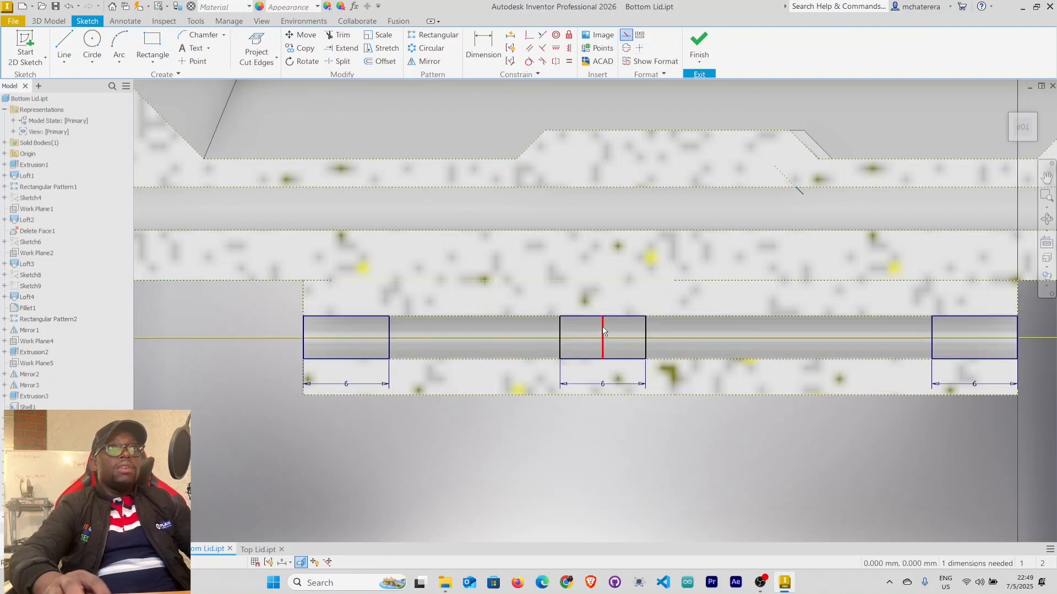
right_click(602, 326)
left_click(639, 327)
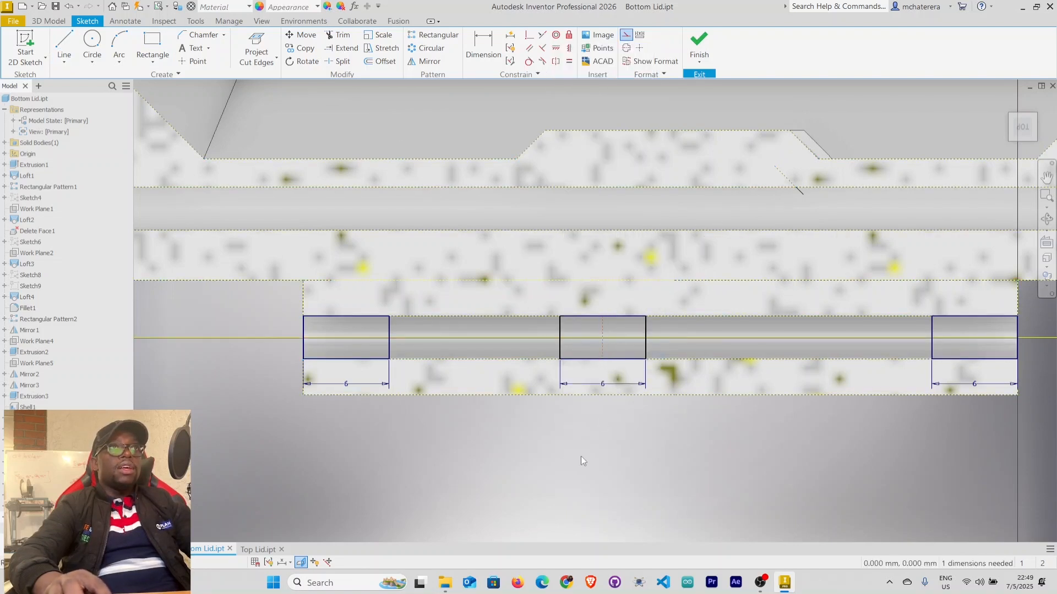
Dimension the middle rectangle's construction centre line 25 mm from the barrel end nearest the lid's corner and finish the sketch
left_click(485, 53)
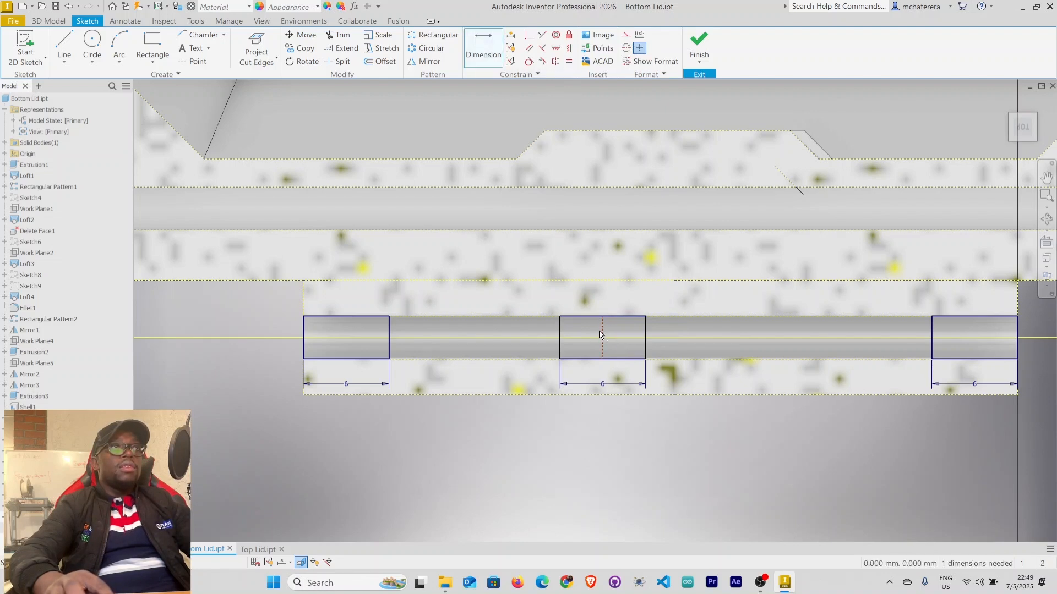
left_click(303, 337)
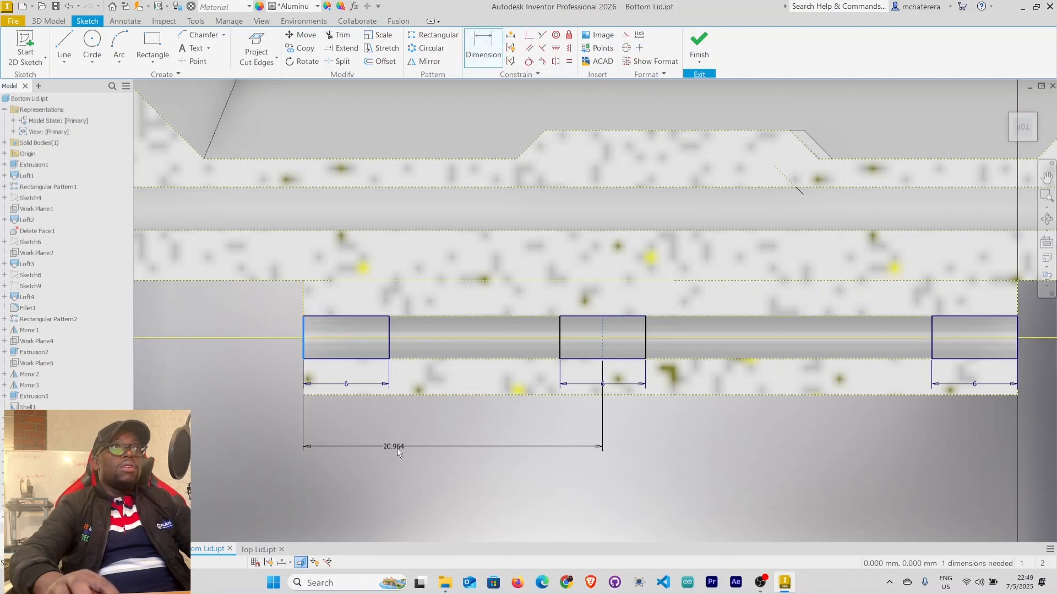
left_click(448, 454)
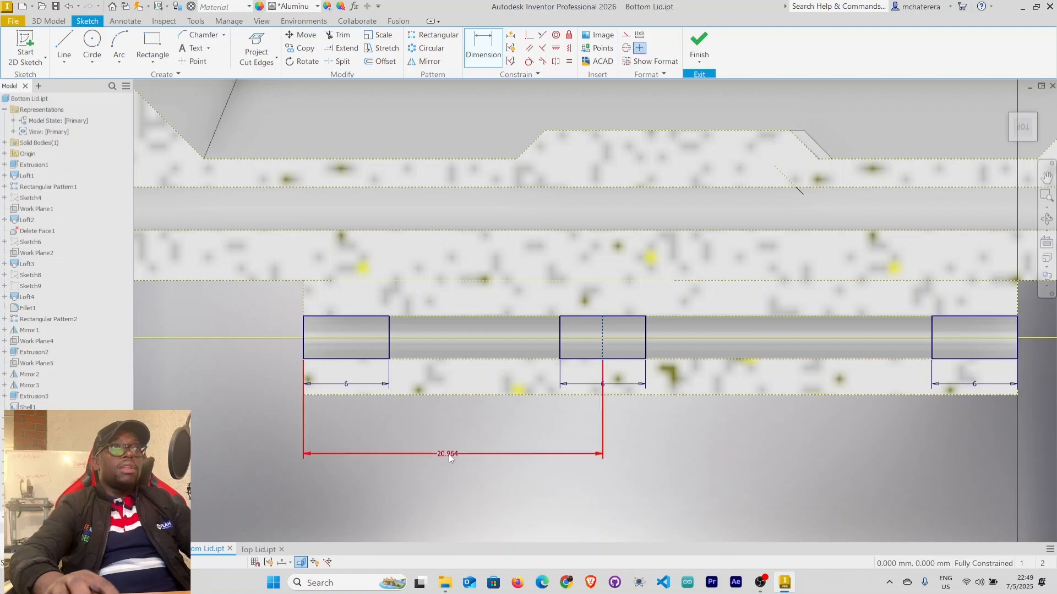
left_click(448, 454)
type("25")
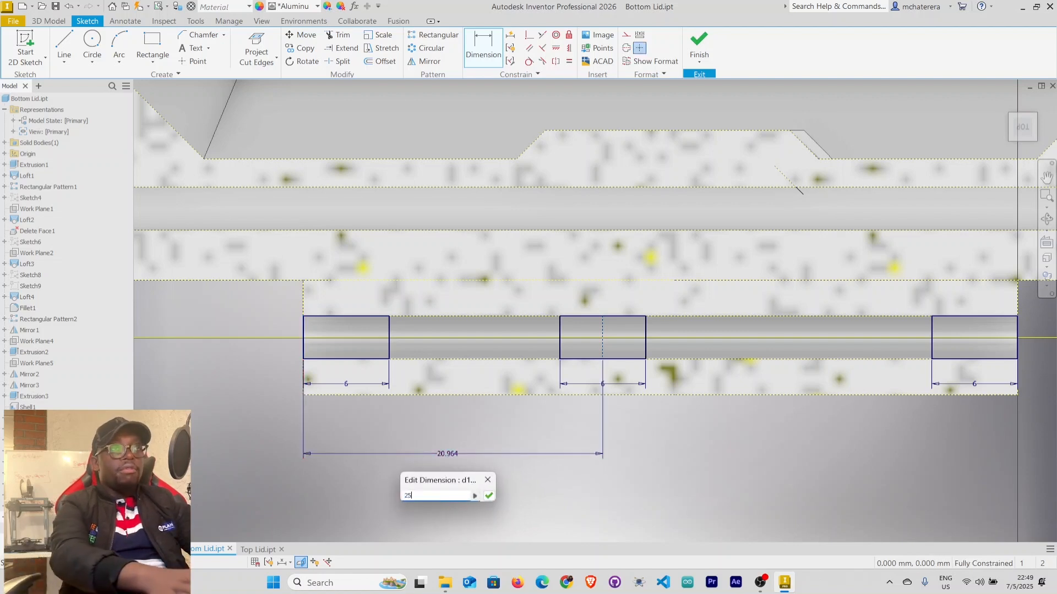
key("Return")
right_click(861, 473)
left_click(903, 515)
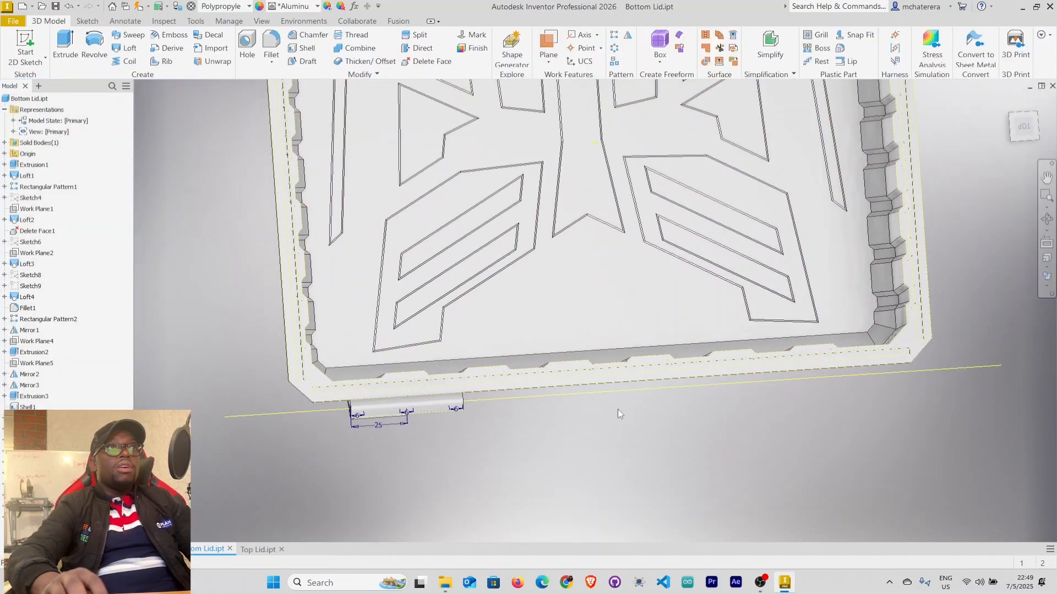
Switch to wireframe display and extrude the three hinge bore rectangles as a Through All cut in the default direction
left_click(1047, 286)
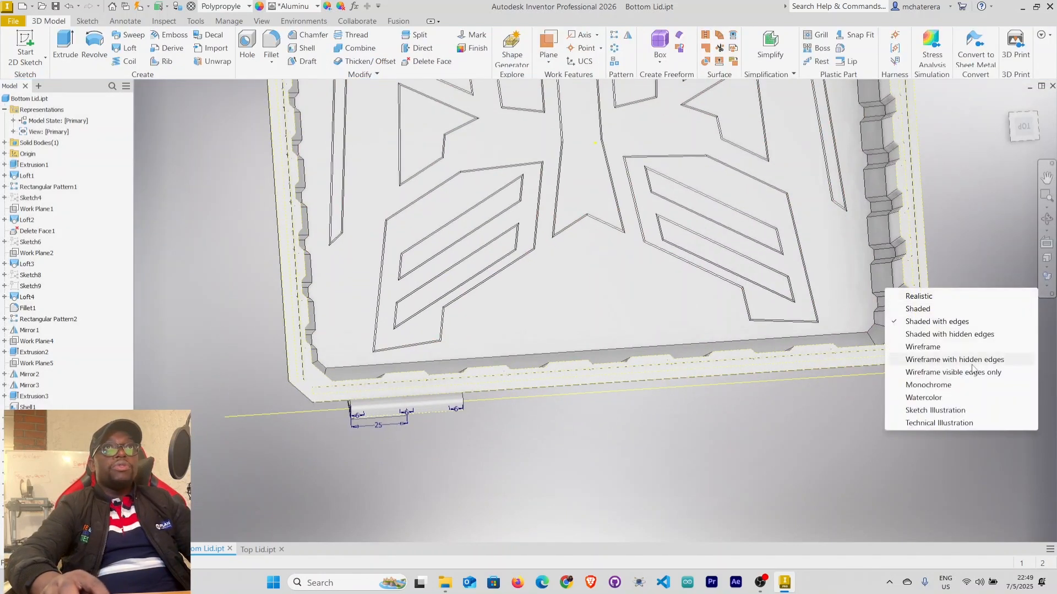
left_click(942, 347)
scroll(438, 408, "up", 3)
middle_click_drag(440, 408, 523, 380)
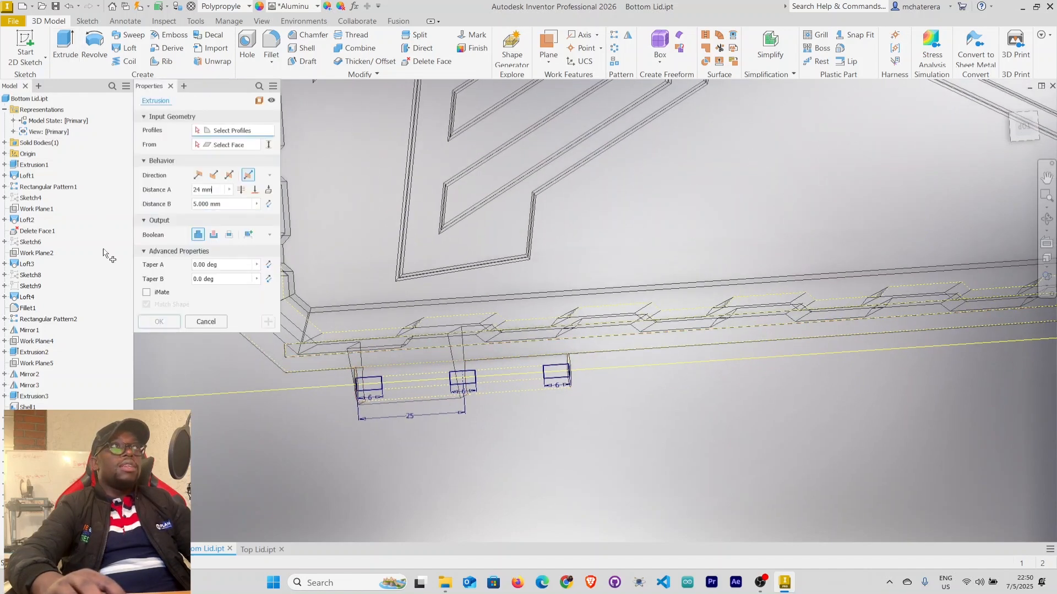
left_click(370, 384)
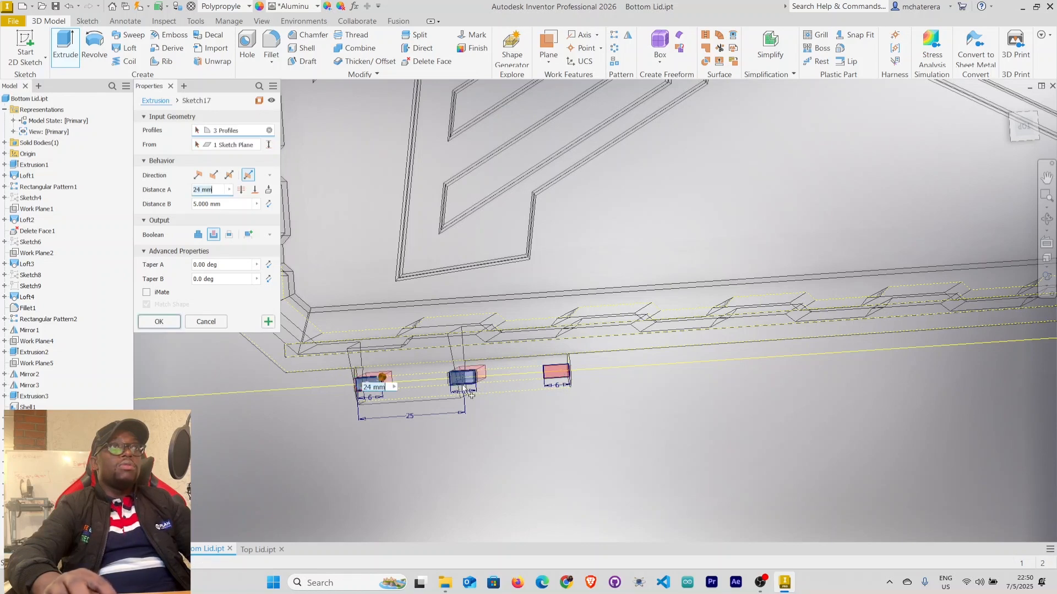
mouse_move(661, 452)
middle_mouse_down("shift")
mouse_move(621, 411)
mouse_move(655, 399)
mouse_move(664, 374)
middle_mouse_up("shift")
left_click(241, 190)
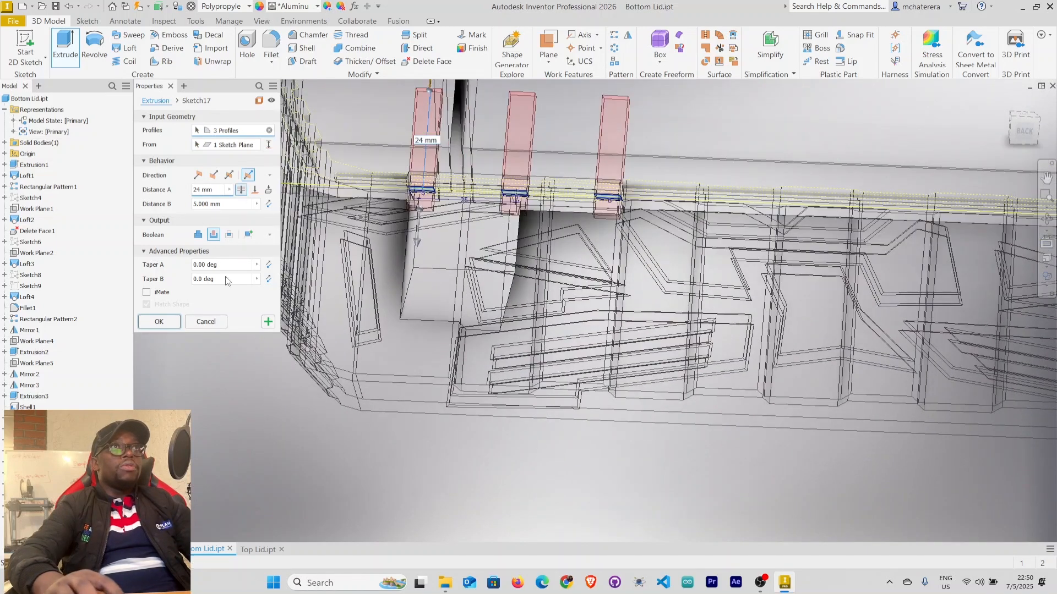
left_click(200, 175)
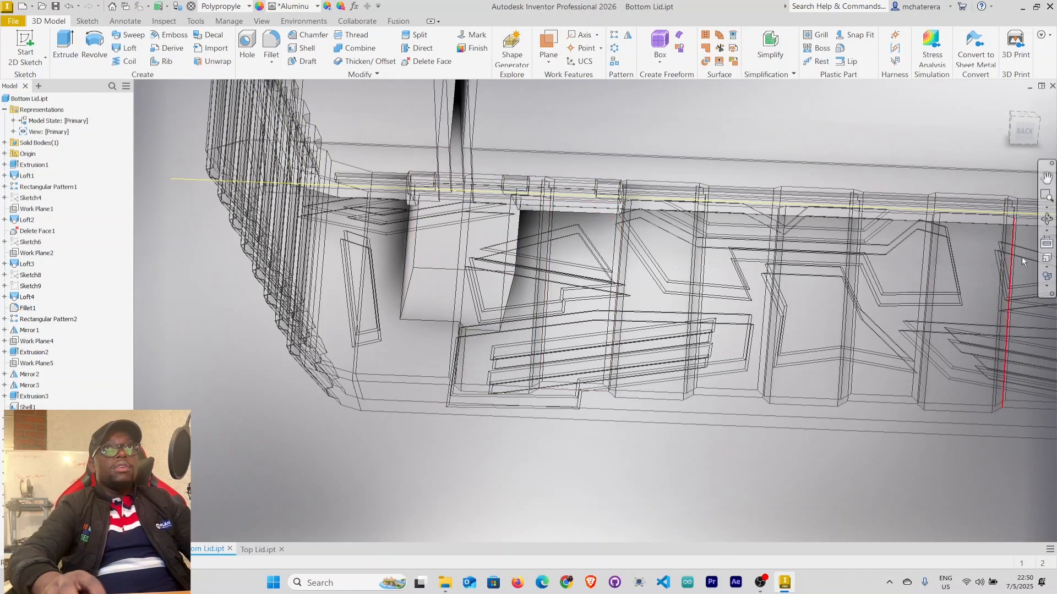
Switch the model display back to shaded with edges and view the hinge from the lid's underside
left_click(1048, 290)
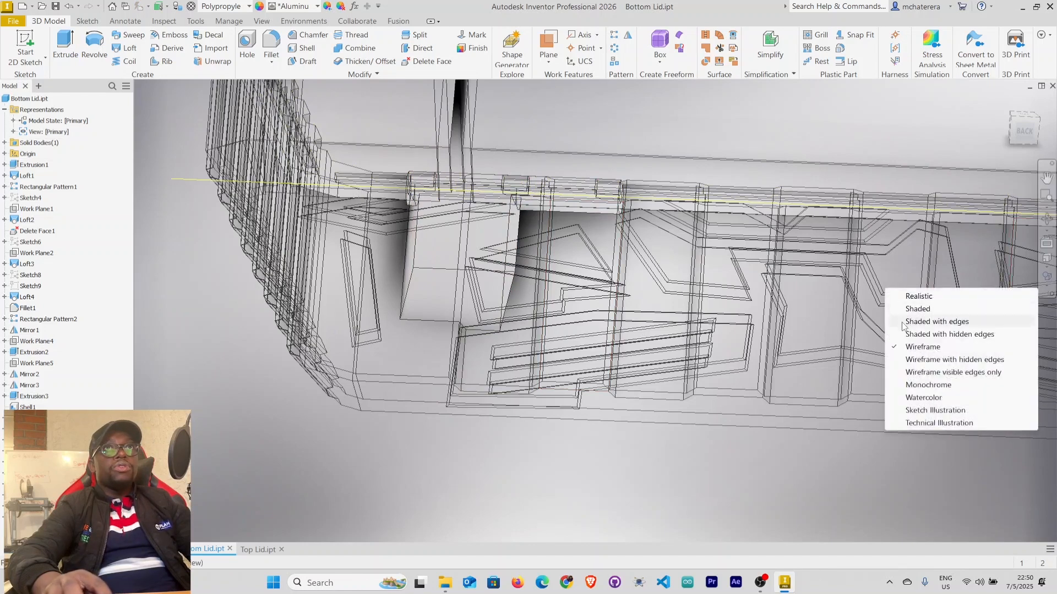
left_click(928, 322)
middle_click_drag(714, 345, 674, 446, "shift")
scroll(707, 380, "down", 3)
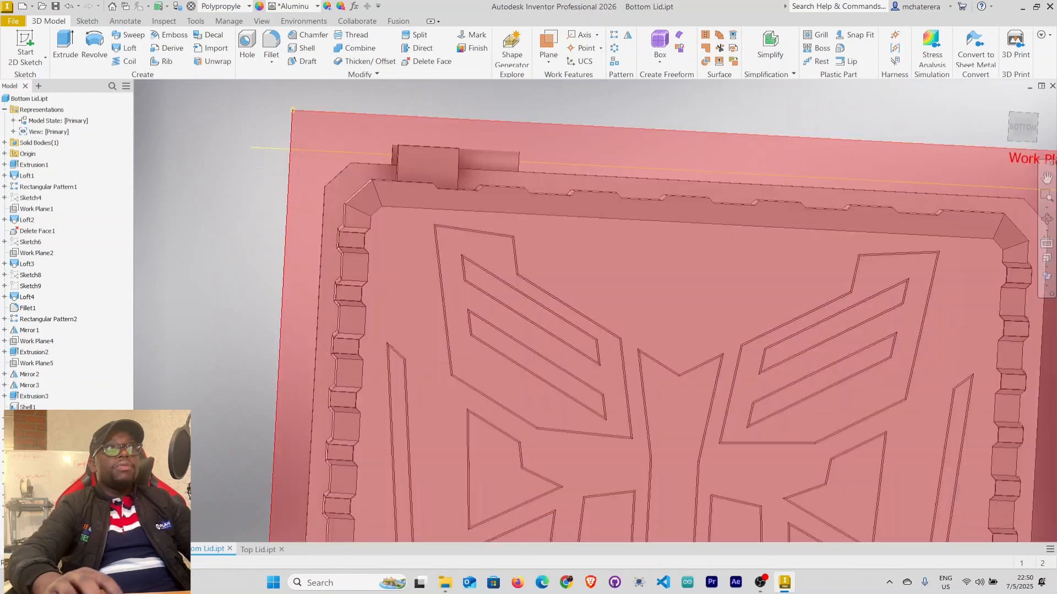
Make the work plane through the hinge axis visible and start a new 2D sketch on it
right_click(40, 506)
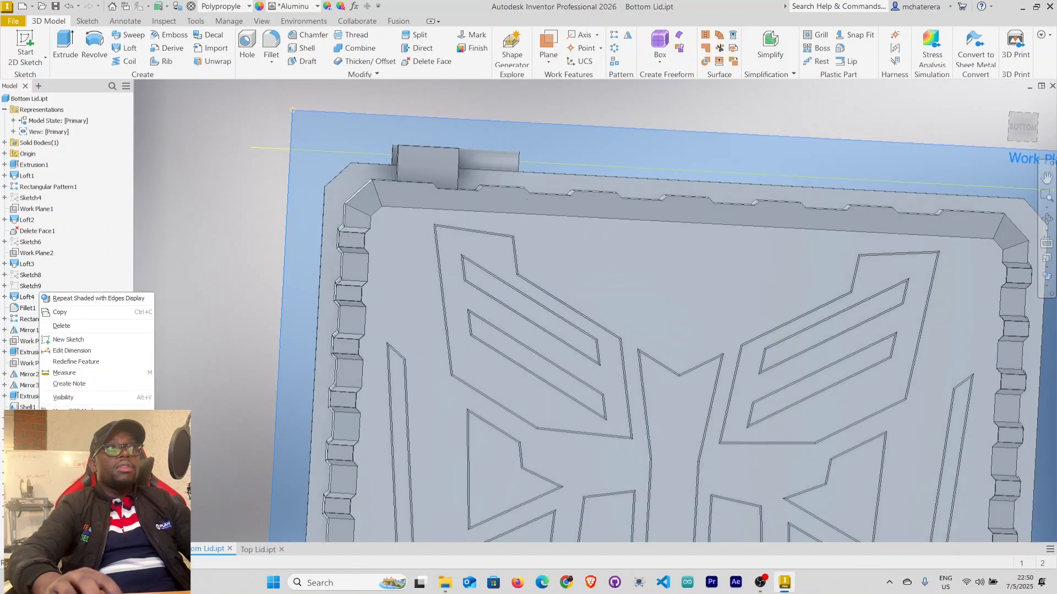
left_click(64, 398)
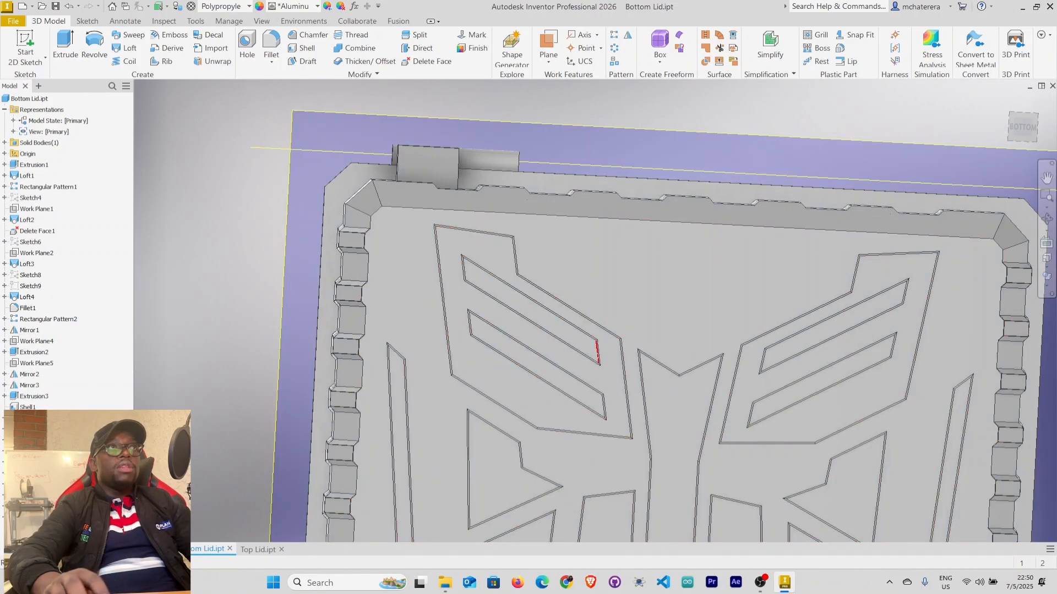
middle_click_drag(597, 349, 392, 360)
middle_click_drag(619, 356, 735, 352)
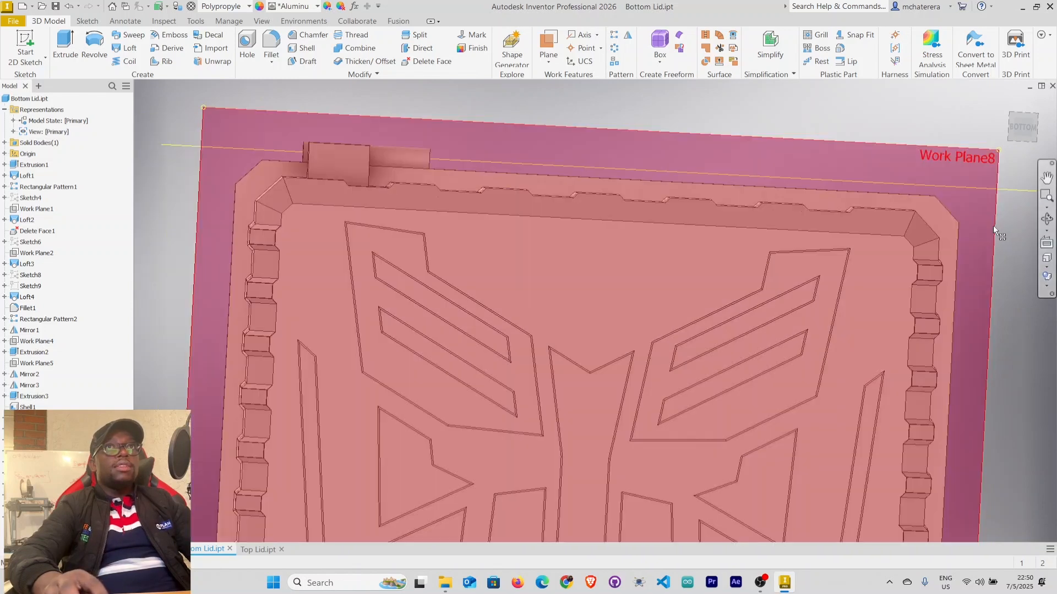
left_click(993, 224)
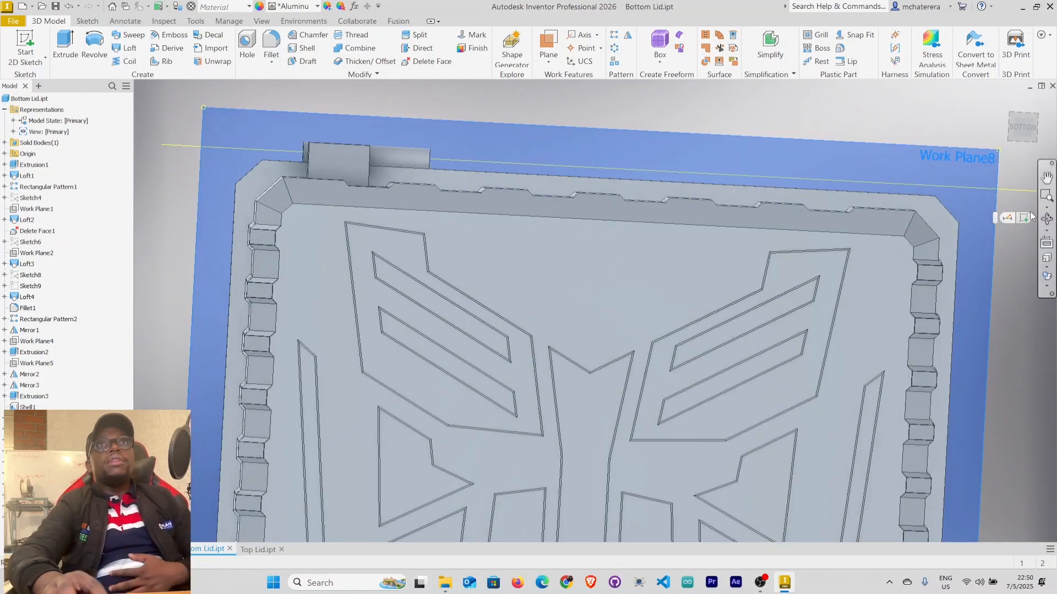
left_click(1024, 220)
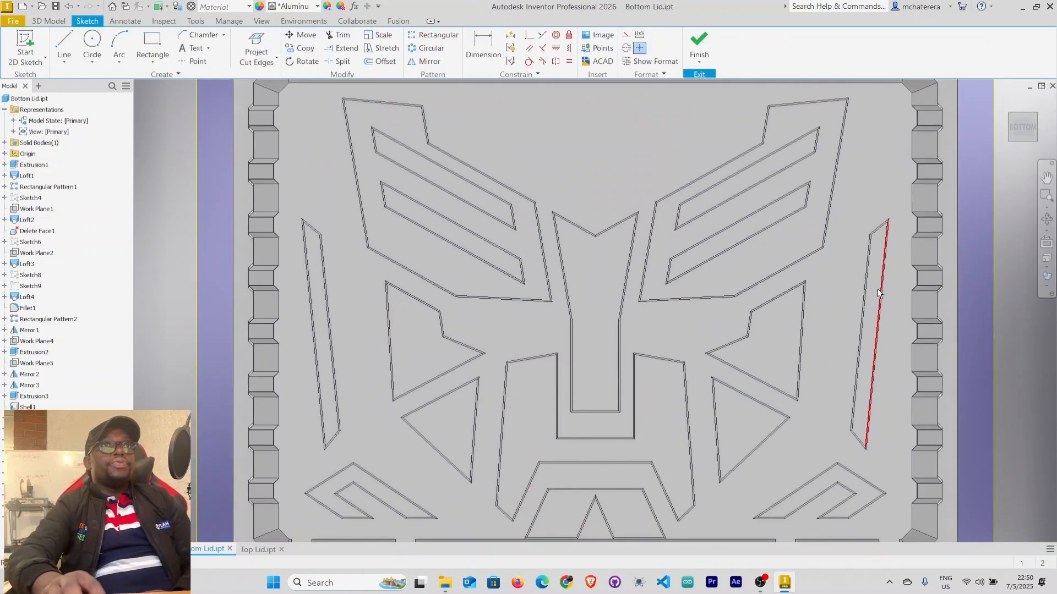
Slice the graphics in the new sketch, project the part's cut edges and convert them all to construction lines
scroll(524, 293, "up", 6)
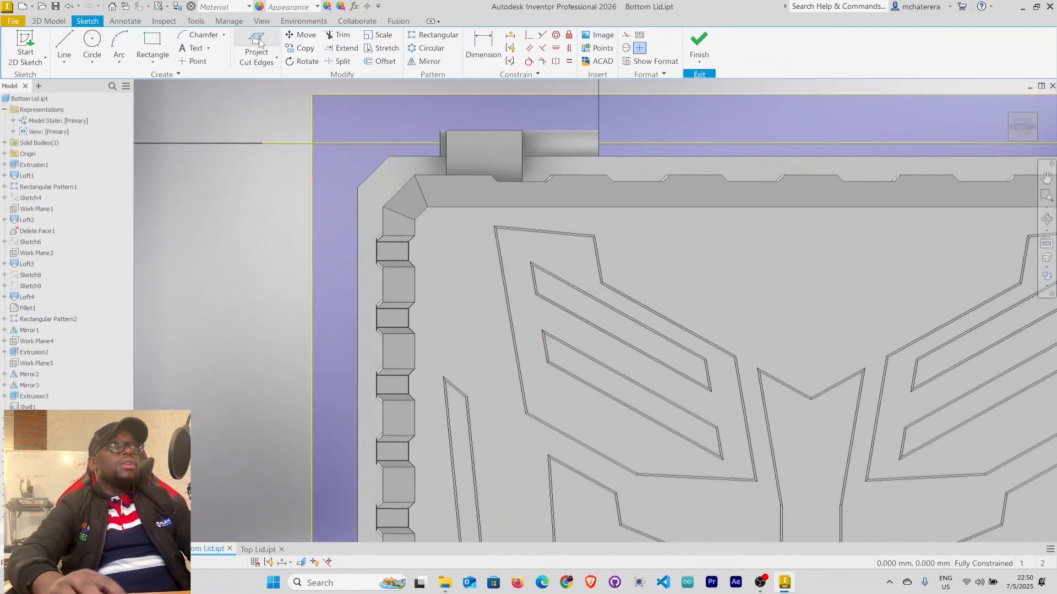
scroll(470, 318, "down", 3)
scroll(471, 318, "down", 2)
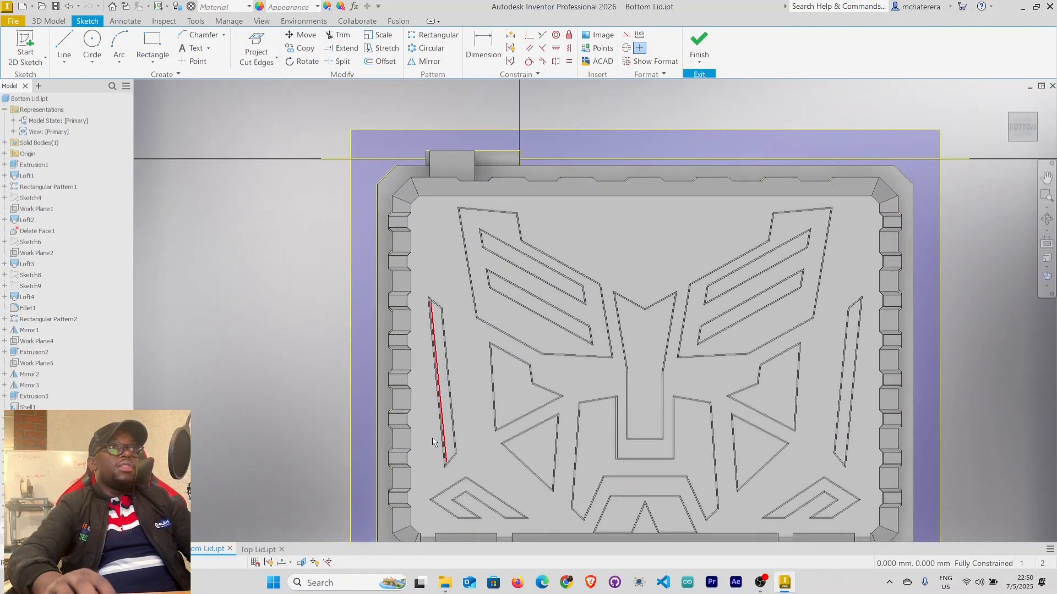
left_click(300, 562)
scroll(437, 412, "down", 2)
scroll(437, 408, "down", 2)
middle_click_drag(436, 408, 400, 343)
mouse_move(281, 203)
left_mouse_down()
mouse_move(600, 388)
mouse_move(631, 434)
left_mouse_up()
right_click(658, 418)
left_click(715, 417)
scroll(541, 418, "up", 3)
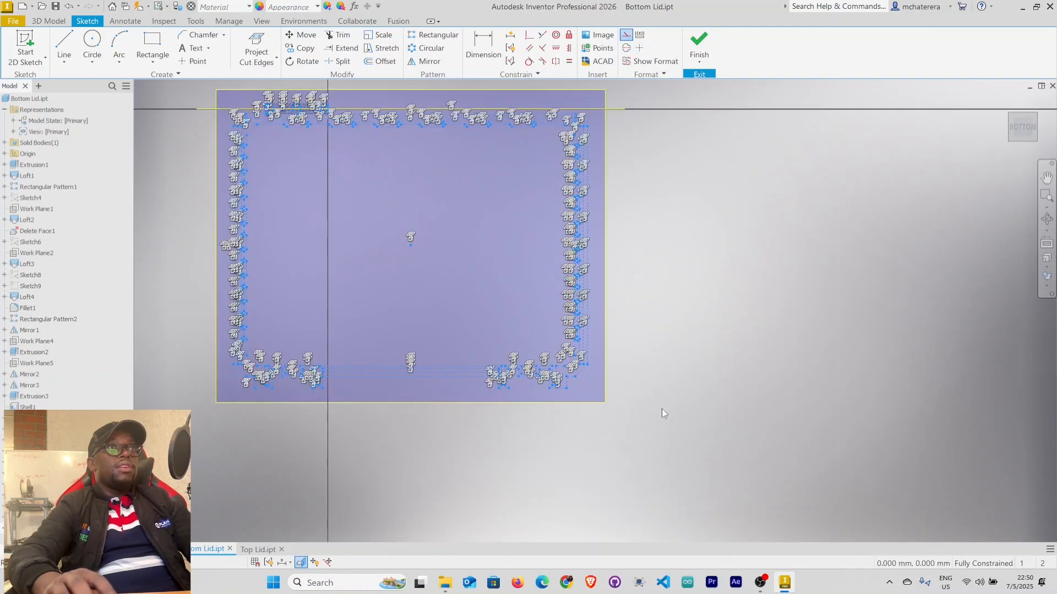
right_click(599, 398)
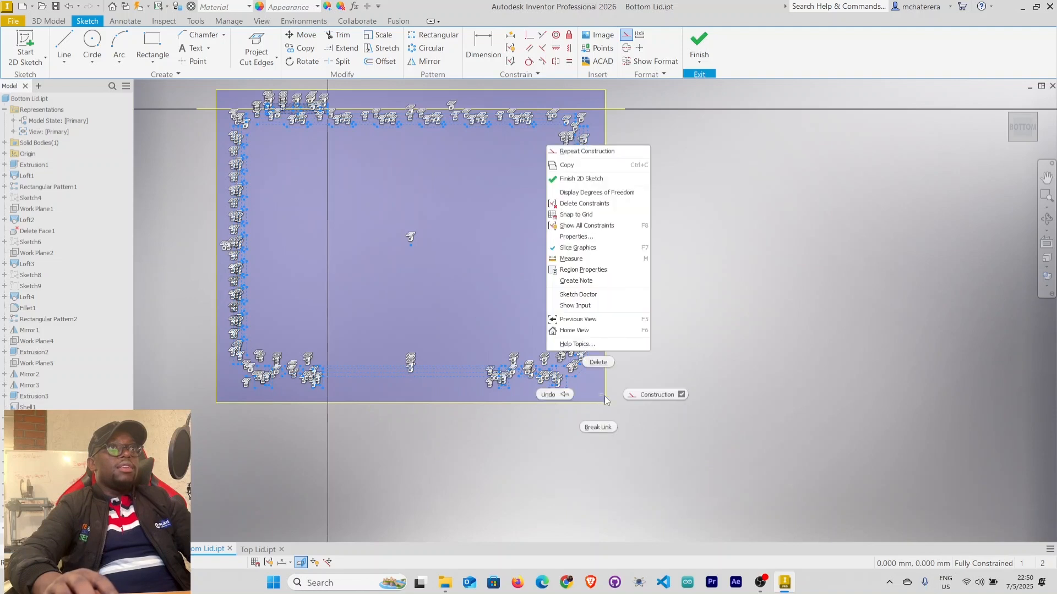
left_click(646, 400)
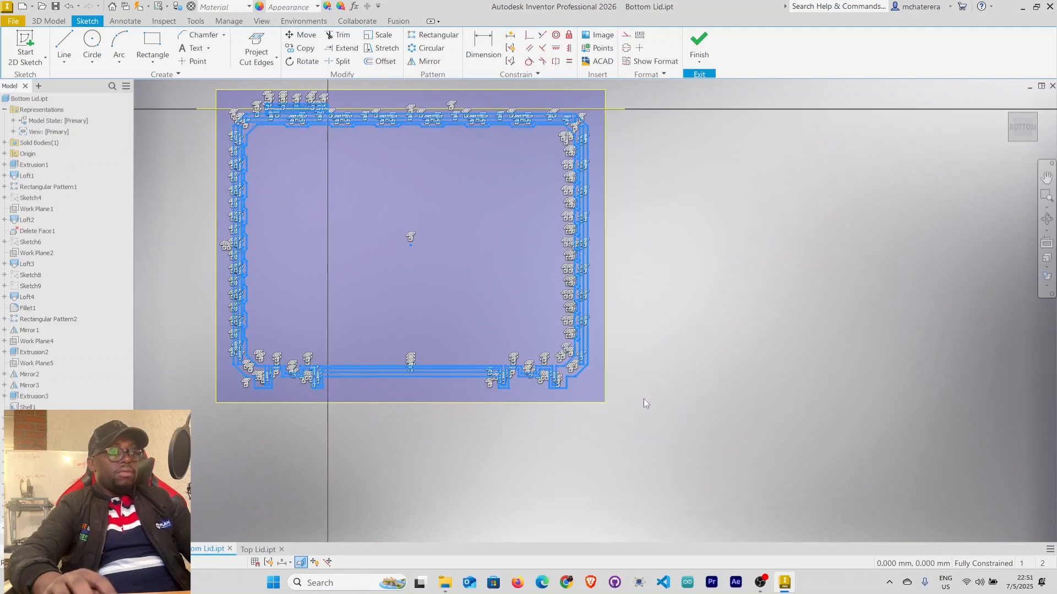
key("ctrl+z")
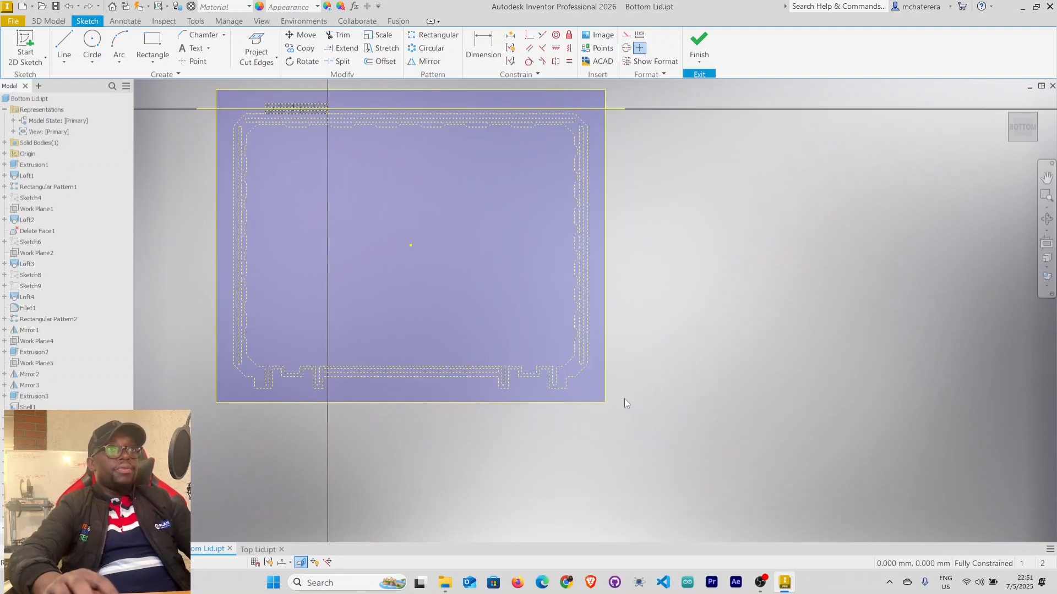
Hide the work plane lying behind the projected cut edges in the sketch
right_click(608, 396)
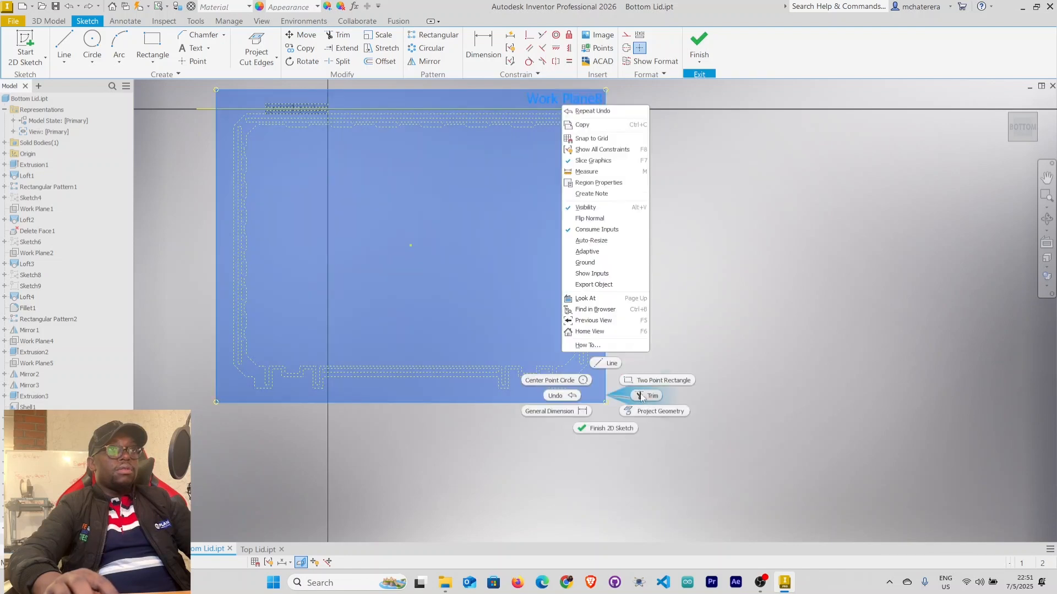
left_click(584, 209)
middle_click_drag(662, 269, 831, 343)
middle_click_drag(574, 315, 582, 331)
scroll(581, 331, "up", 5)
middle_click_drag(507, 256, 722, 467)
scroll(558, 366, "down", 2)
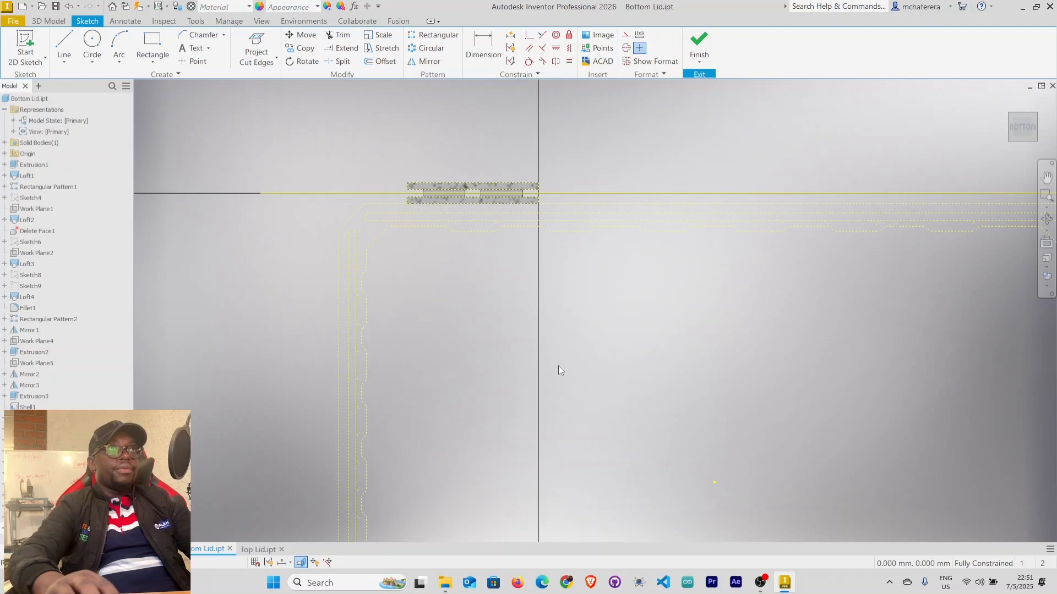
middle_click_drag(559, 365, 626, 414)
scroll(553, 230, "up", 4)
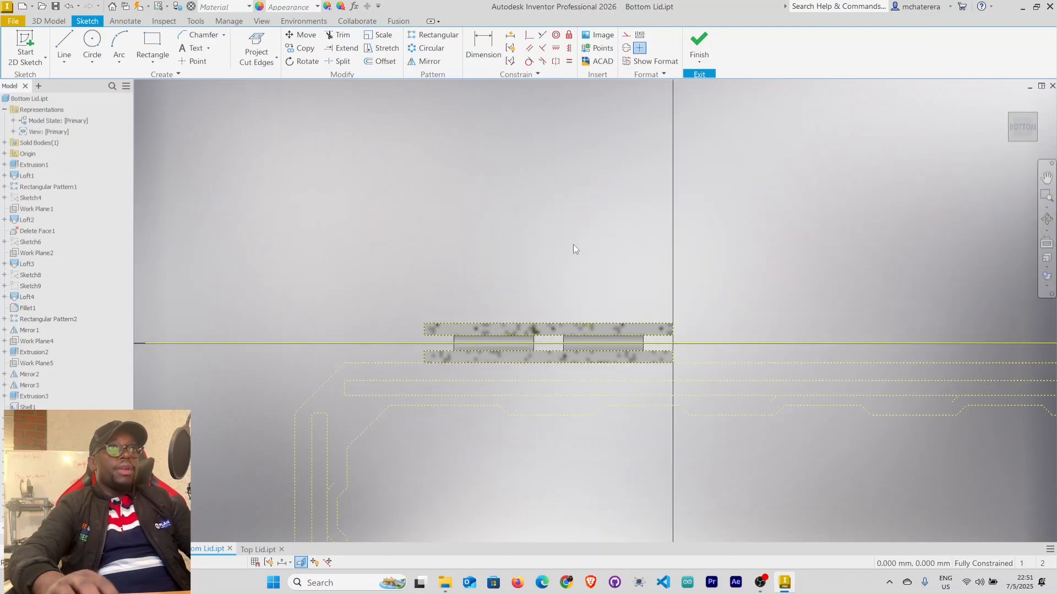
middle_click_drag(552, 250, 513, 202)
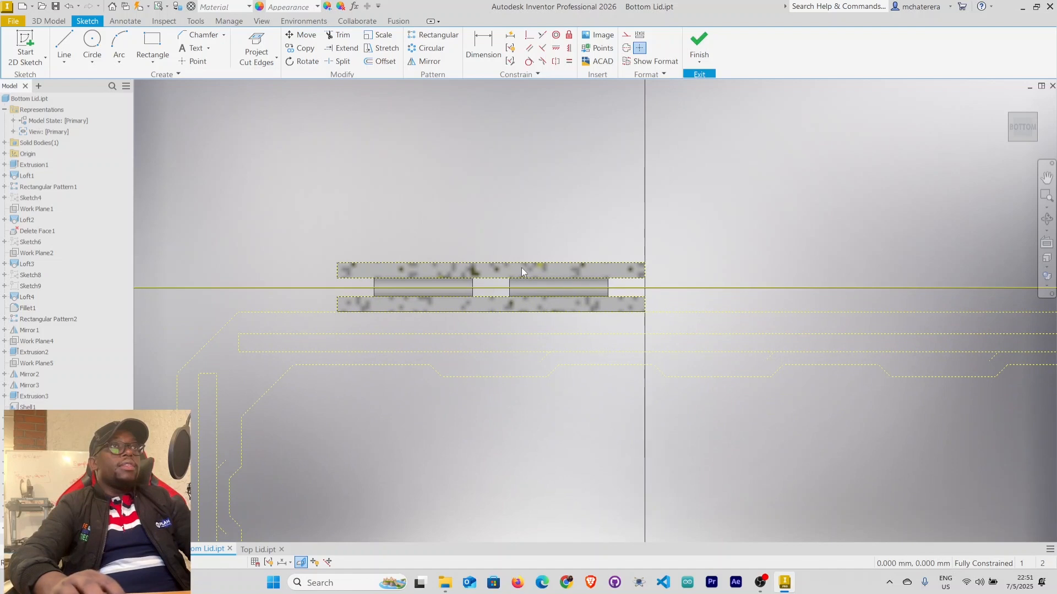
Sketch an 18 mm long, about 3 mm high rectangle spanning the bore of the hinge barrel near its inner end
scroll(521, 268, "down", 3)
mouse_move(655, 284)
middle_mouse_down("shift")
mouse_move(644, 325)
mouse_move(653, 378)
mouse_move(663, 290)
mouse_move(698, 205)
mouse_move(675, 240)
middle_mouse_up("shift")
left_click(1018, 128)
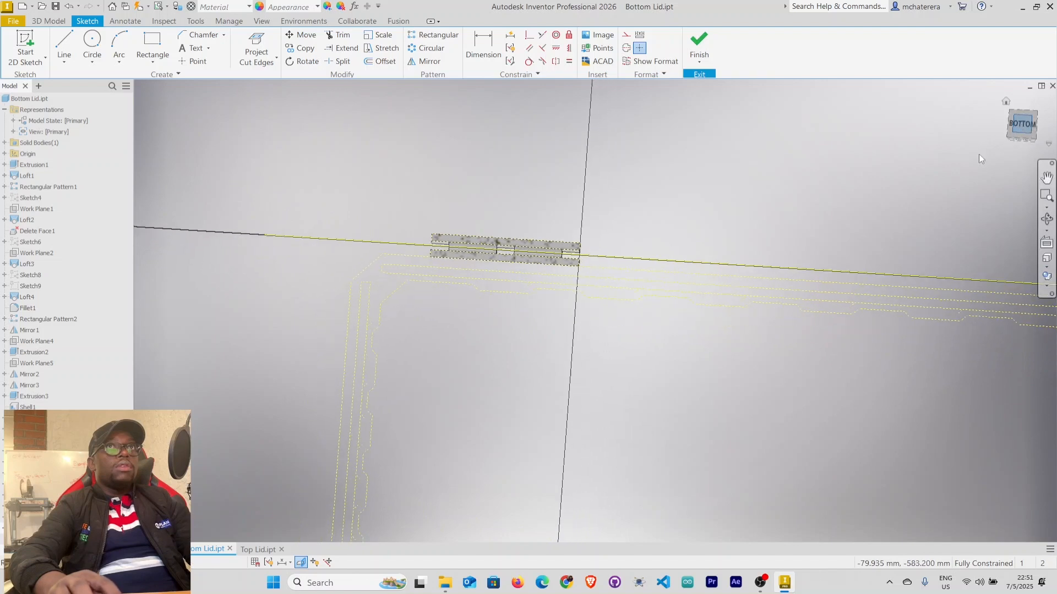
scroll(500, 223, "up", 2)
middle_click_drag(510, 193, 514, 356)
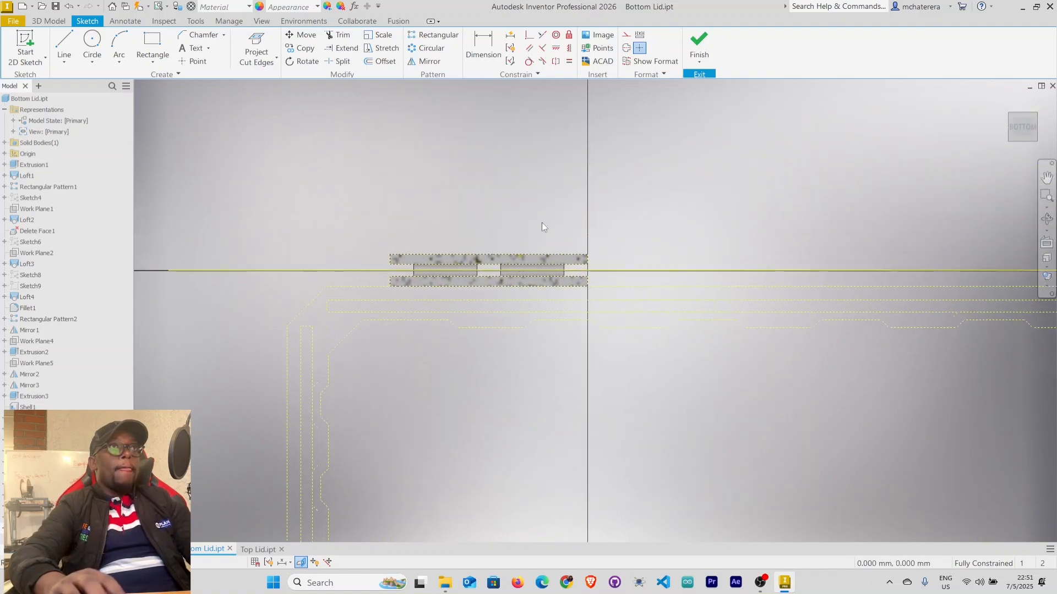
left_click(153, 44)
scroll(575, 305, "up", 3)
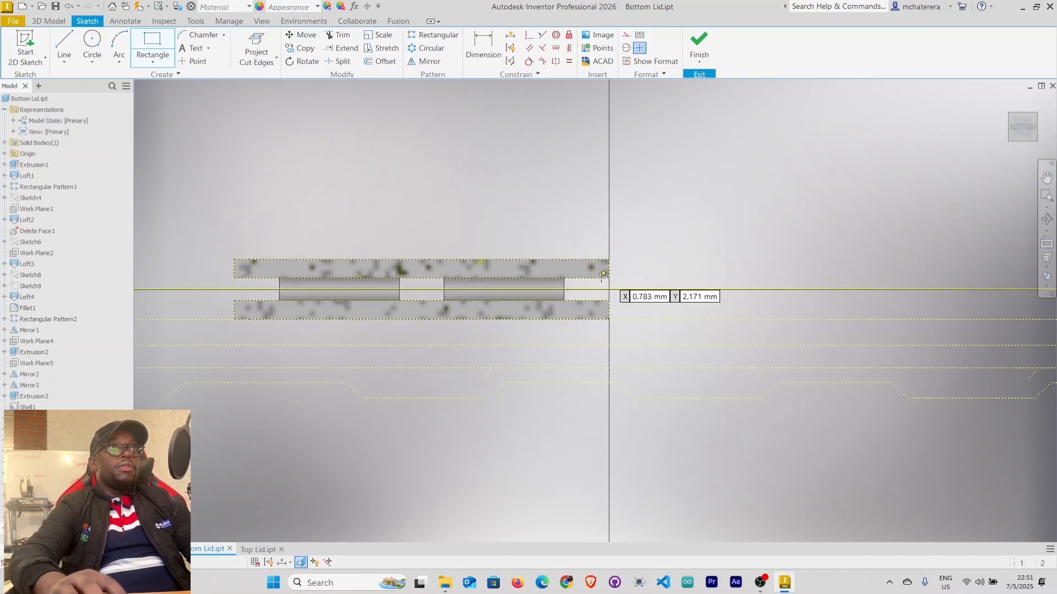
left_click(602, 278)
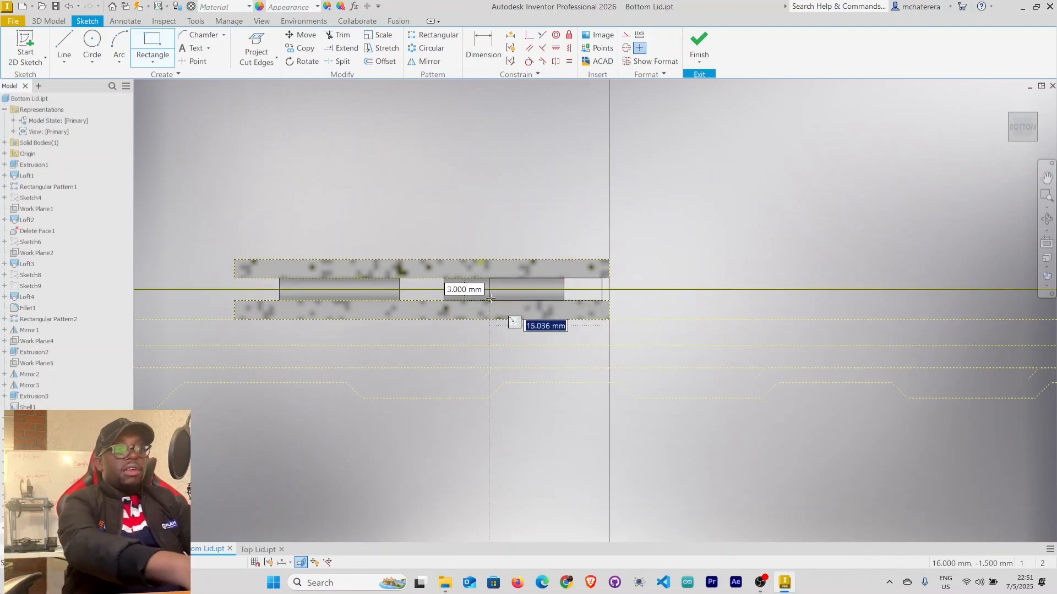
type("18")
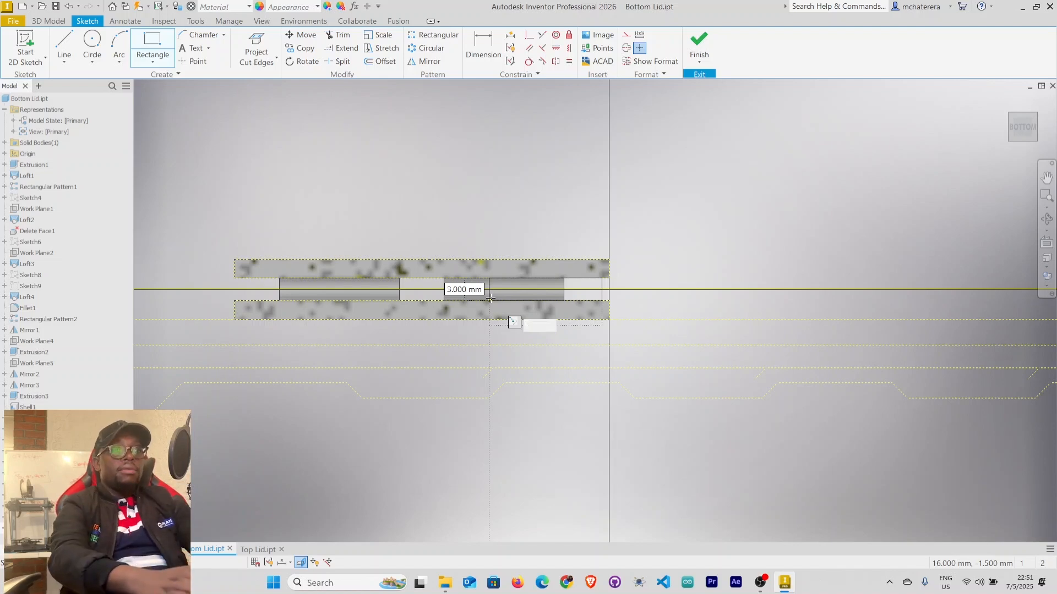
key("Return")
right_click(644, 245)
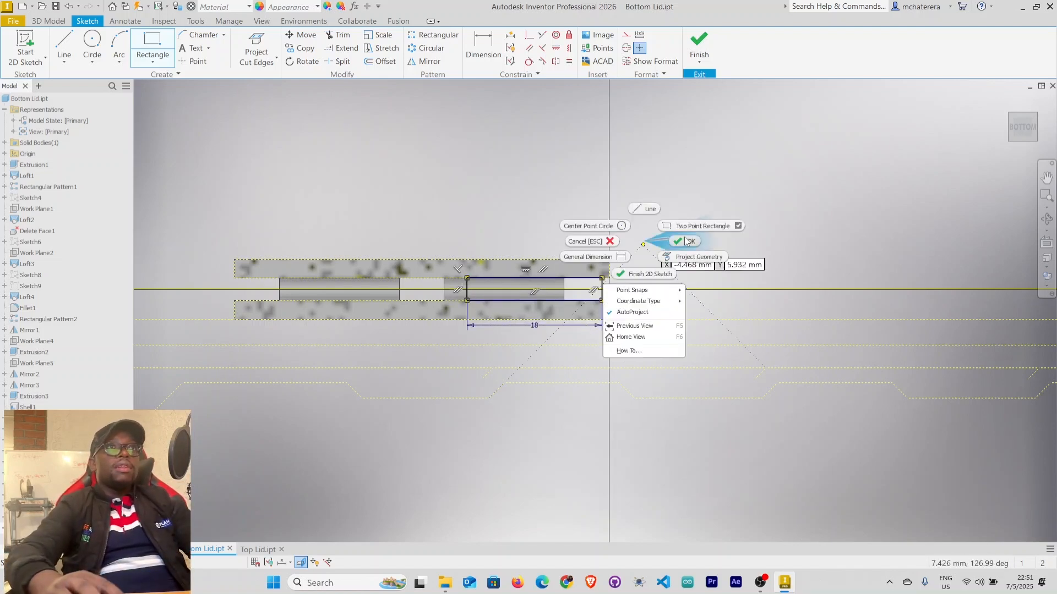
left_click(682, 237)
Dimension the gap between the rectangle's near short side and the hinge barrel's end to 4.5 mm
scroll(589, 249, "up", 5)
key("d")
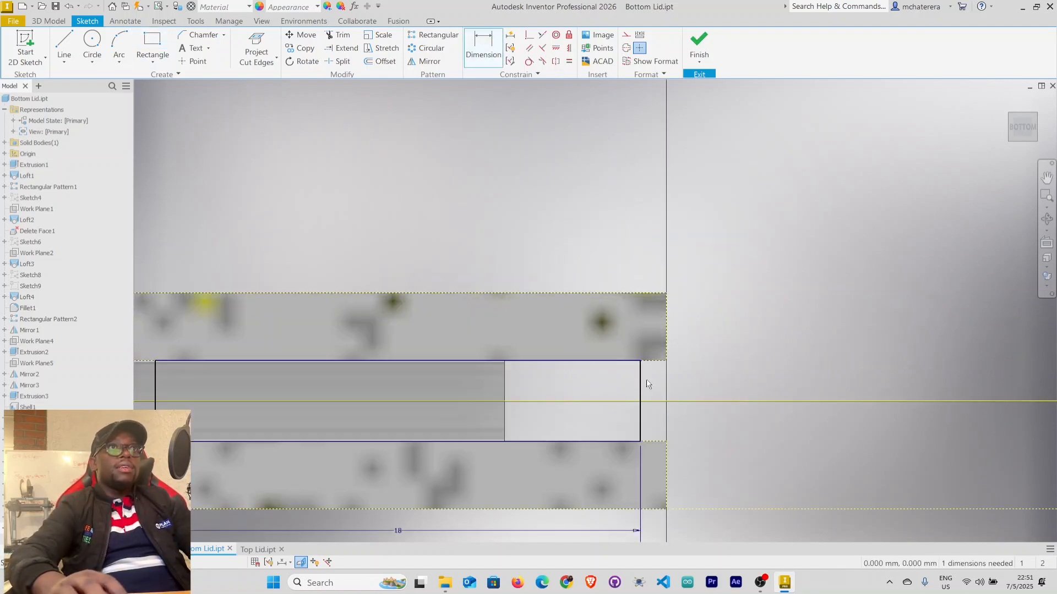
left_click(642, 414)
left_click(666, 467)
left_click(652, 277)
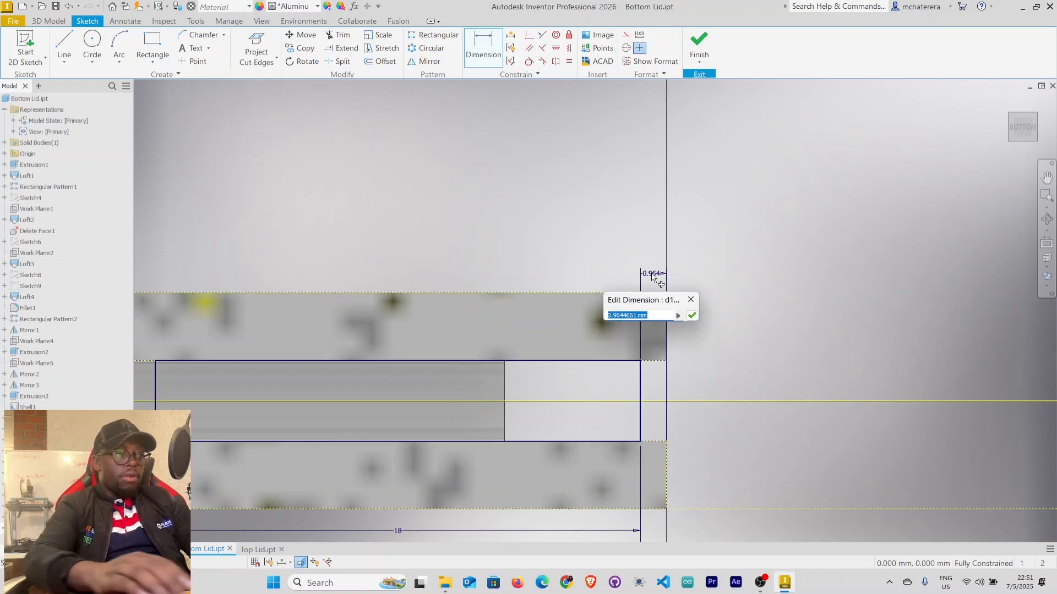
type("4.5")
key("Return")
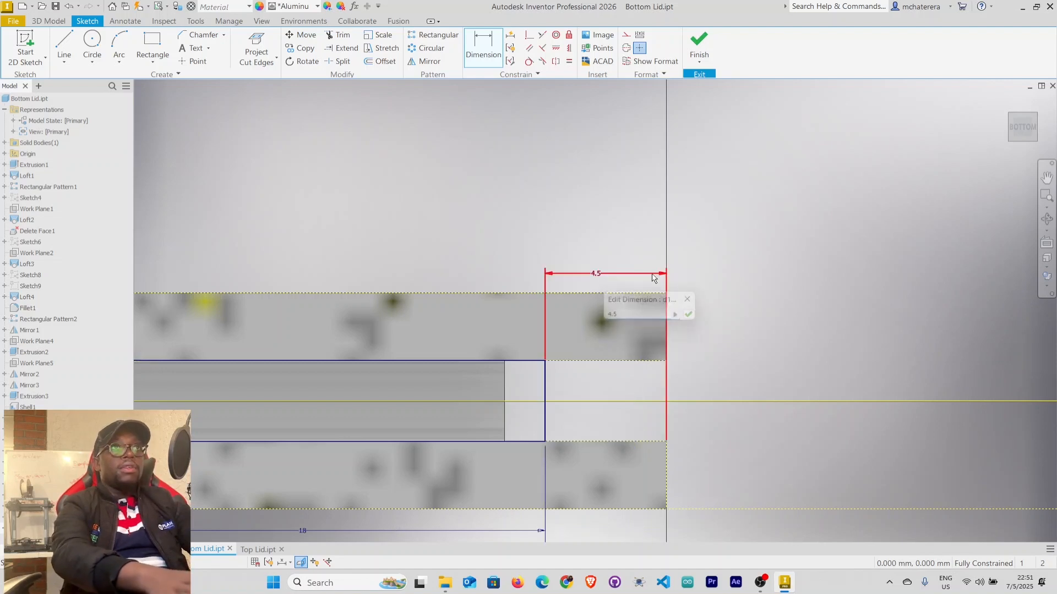
scroll(624, 263, "down", 3)
middle_click_drag(625, 263, 640, 209)
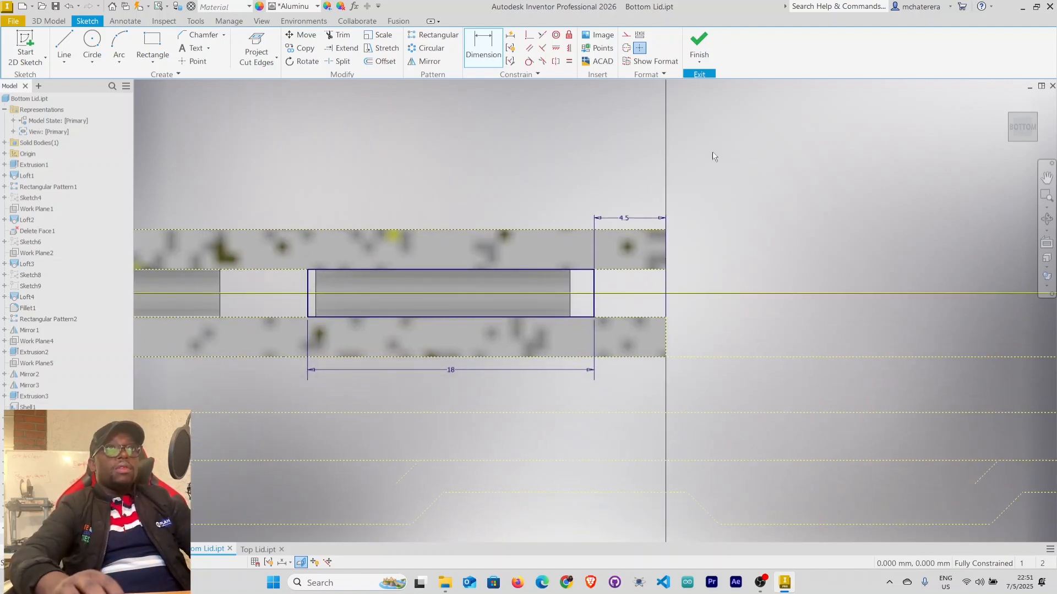
Finish the sketch and extrude the 18 mm rectangle as a Through All cut in the hinge barrel
left_click(699, 44)
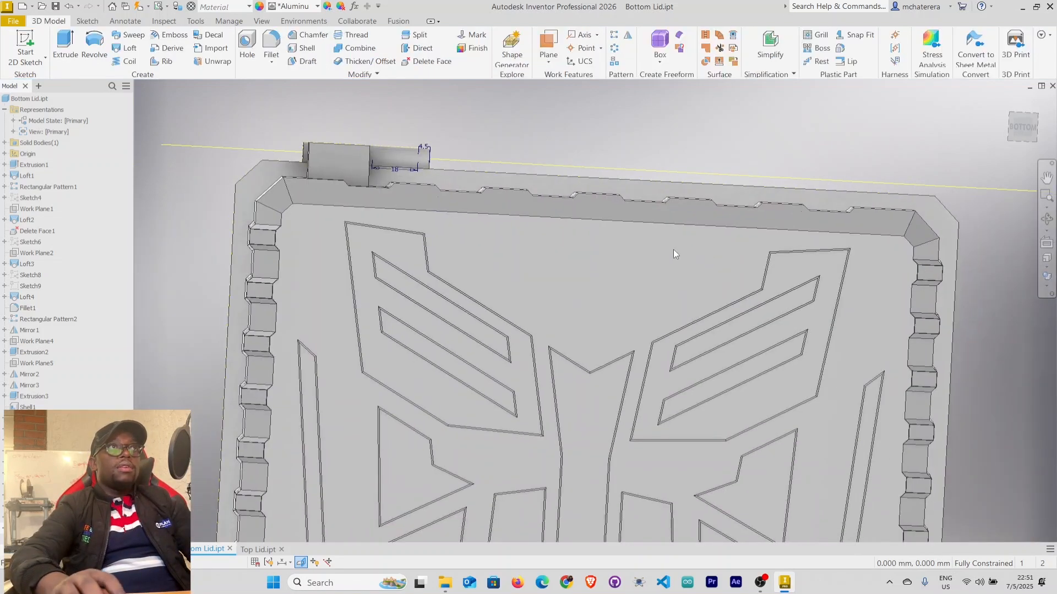
mouse_move(620, 222)
middle_mouse_down("shift")
mouse_move(623, 288)
mouse_move(624, 275)
middle_mouse_up("shift")
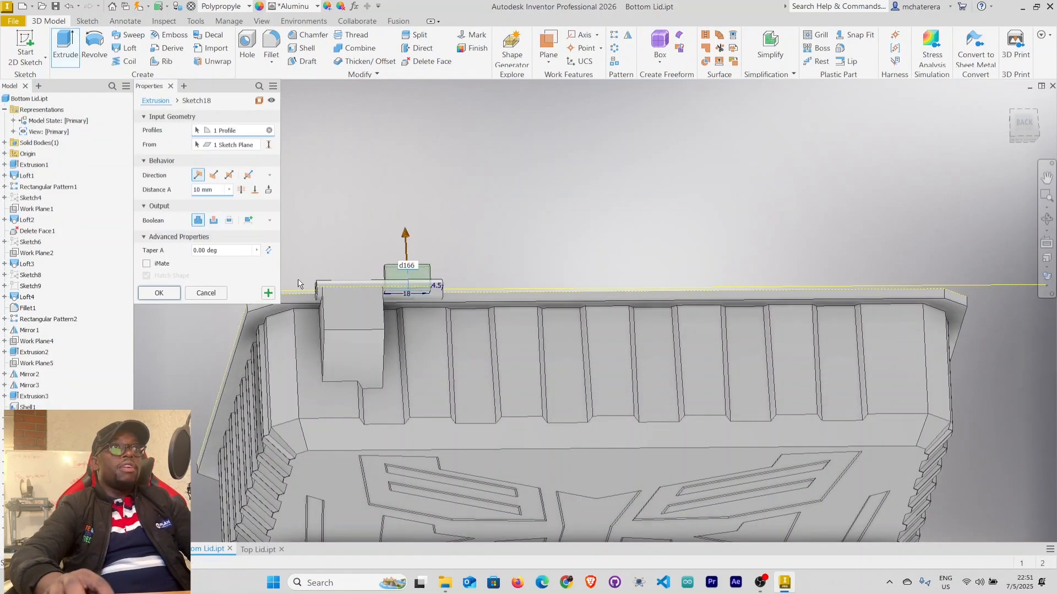
left_click(214, 221)
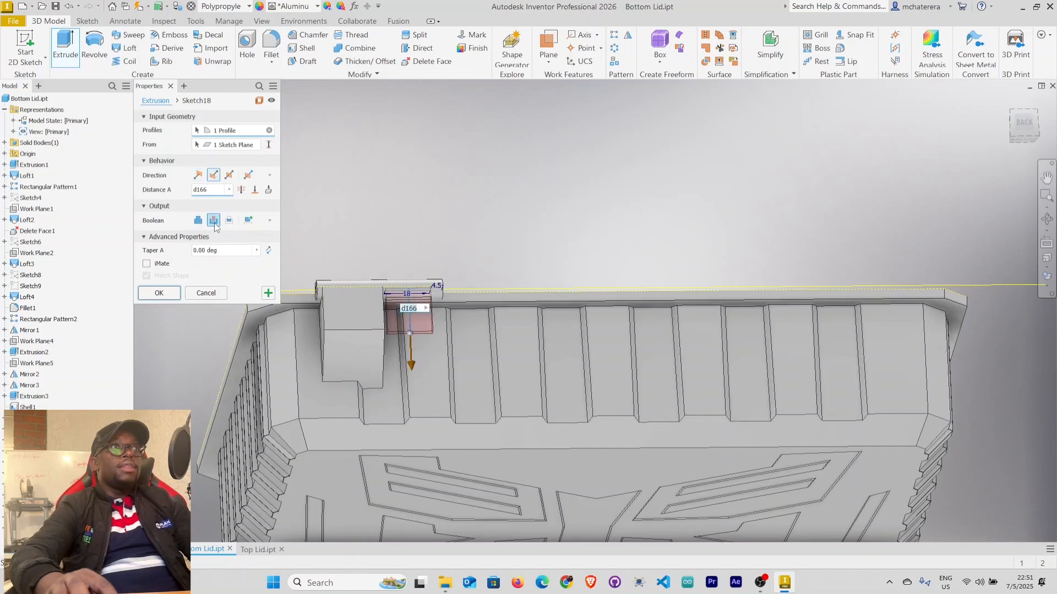
left_click(241, 190)
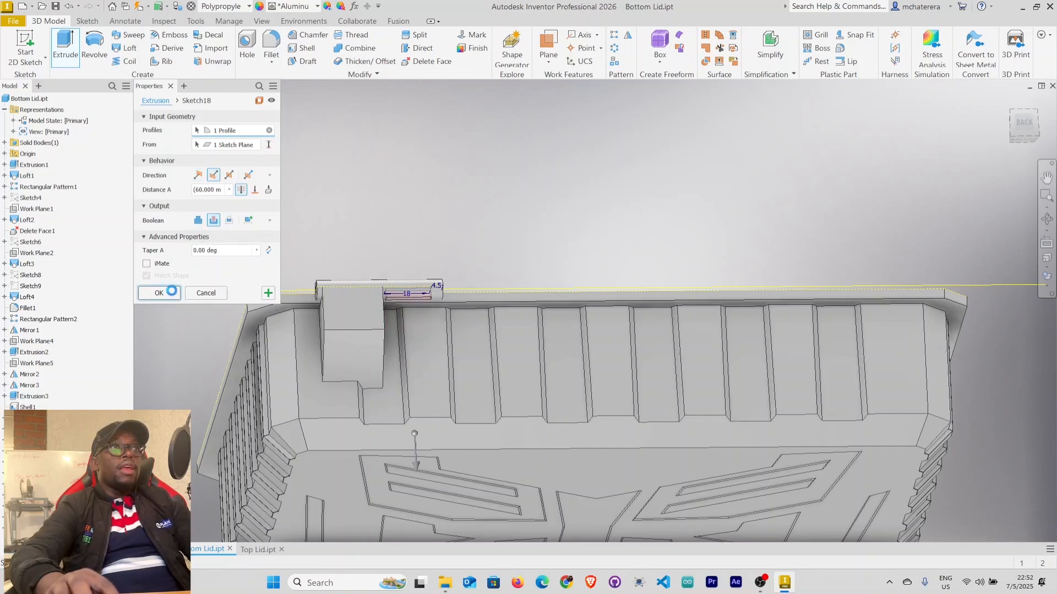
middle_click_drag(514, 305, 430, 218, "shift")
scroll(638, 201, "down", 3)
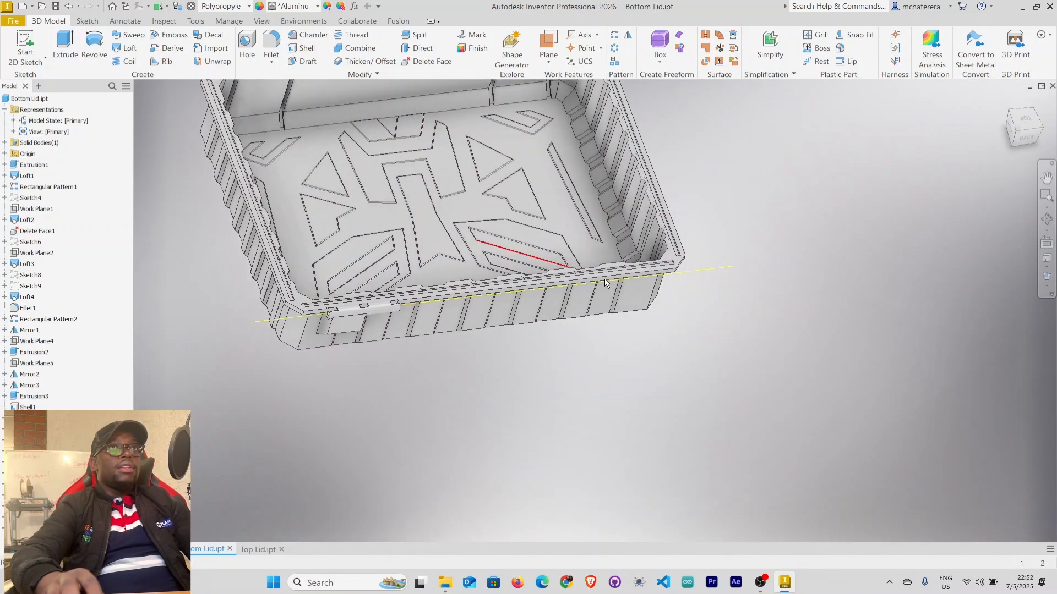
Hide the work axis running along the hinge barrel
right_click(698, 276)
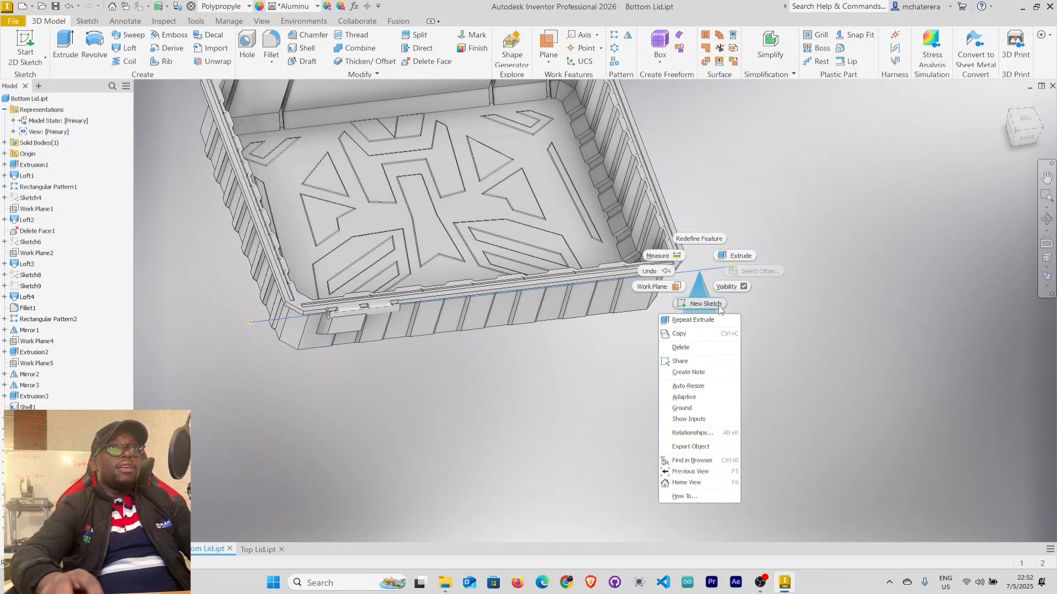
key("Escape")
middle_click_drag(695, 336, 517, 238, "shift")
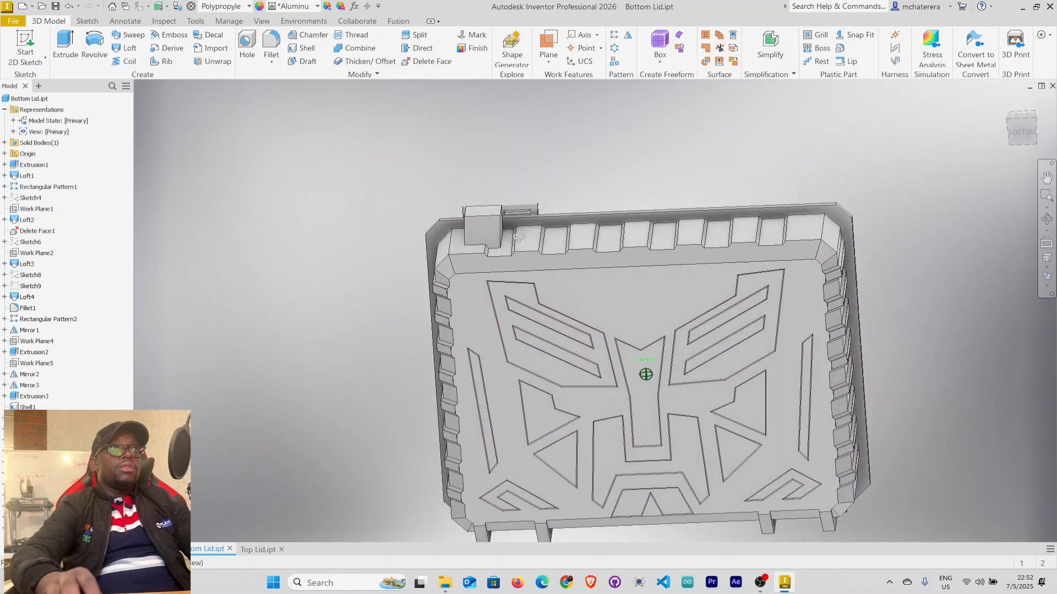
Start a new 2D sketch on the hinge bracket's large outer face and project the part's cut edges
scroll(497, 234, "down", 5)
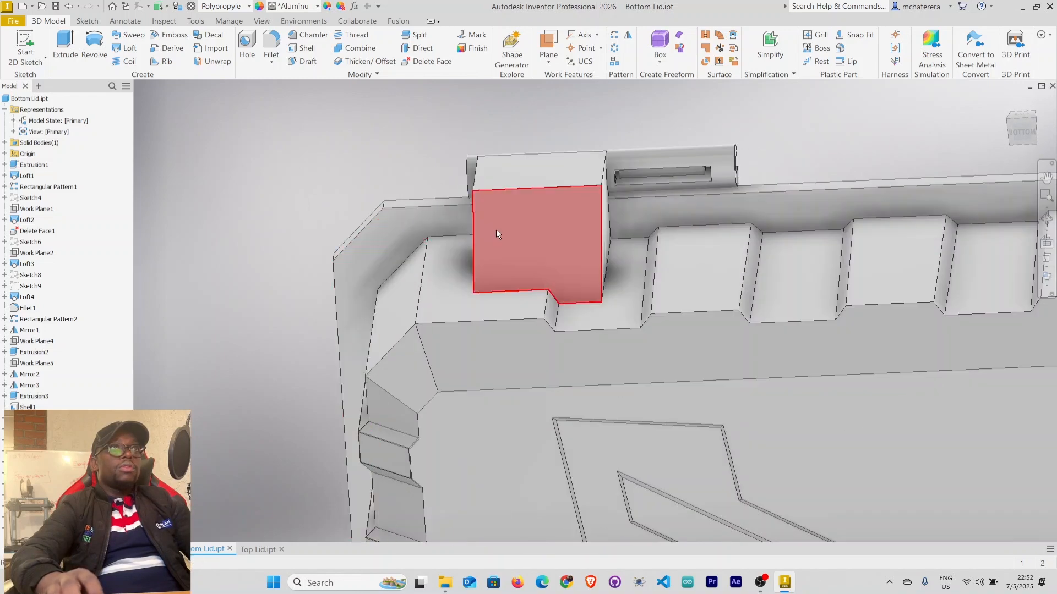
left_click(533, 252)
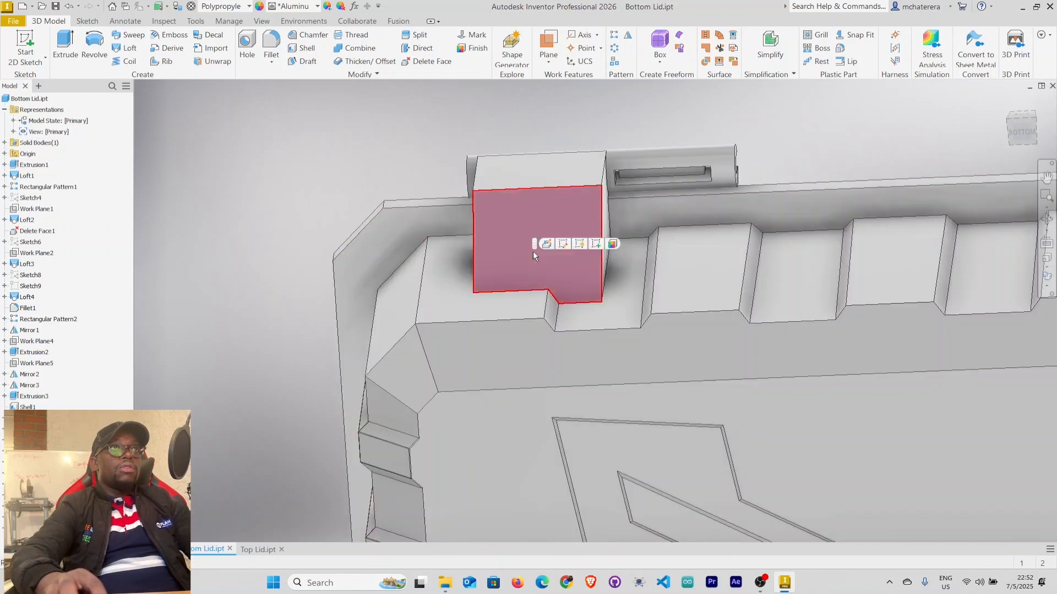
left_click(597, 243)
mouse_move(470, 238)
middle_mouse_down()
mouse_move(635, 374)
mouse_move(698, 486)
middle_mouse_up()
scroll(512, 266, "up", 3)
left_click(255, 48)
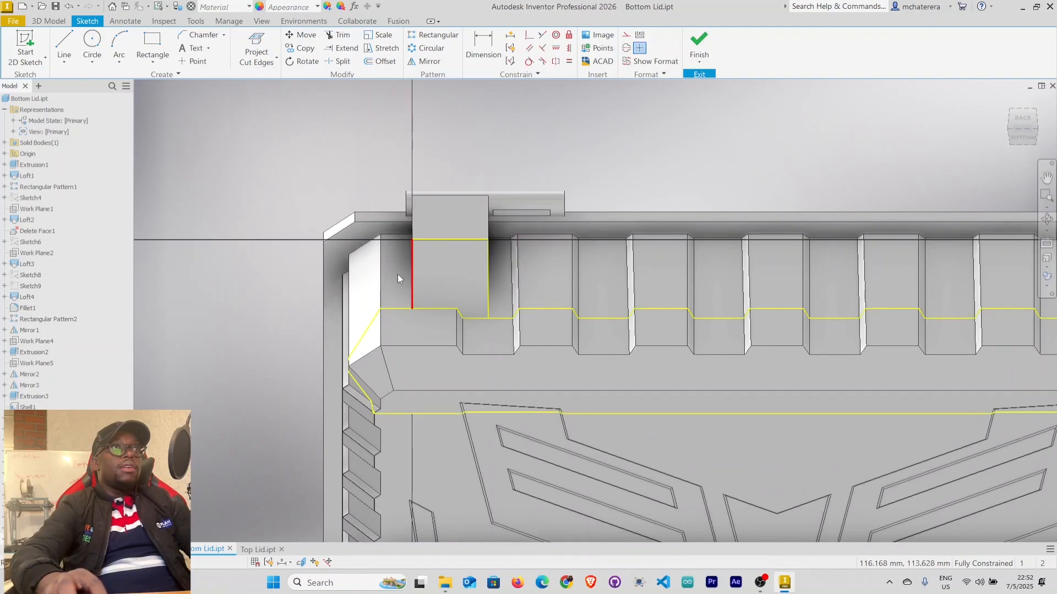
scroll(239, 268, "up", 5)
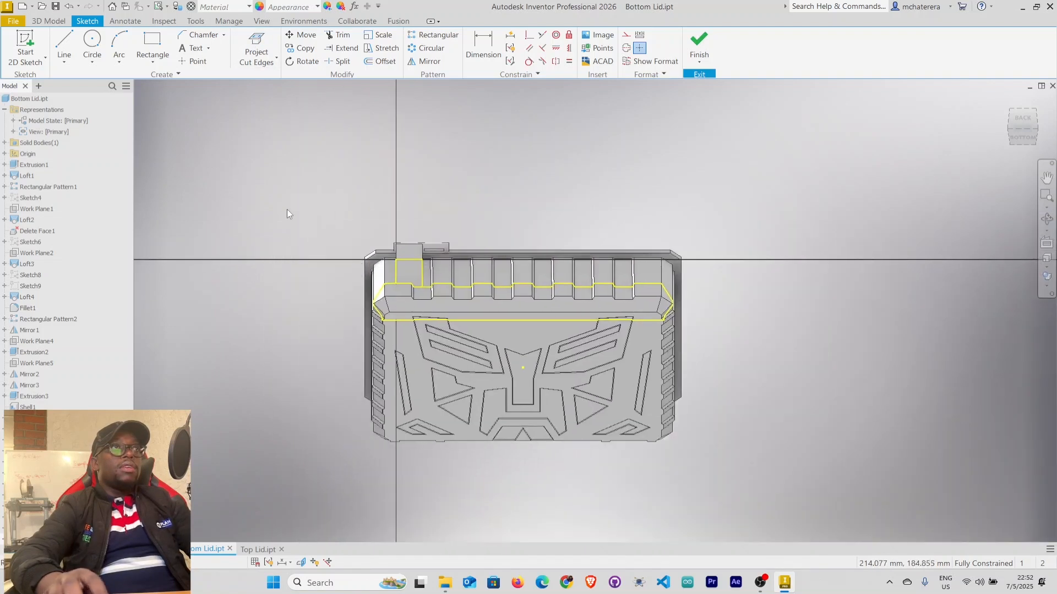
right_click(285, 204)
key("Escape")
scroll(384, 228, "down", 8)
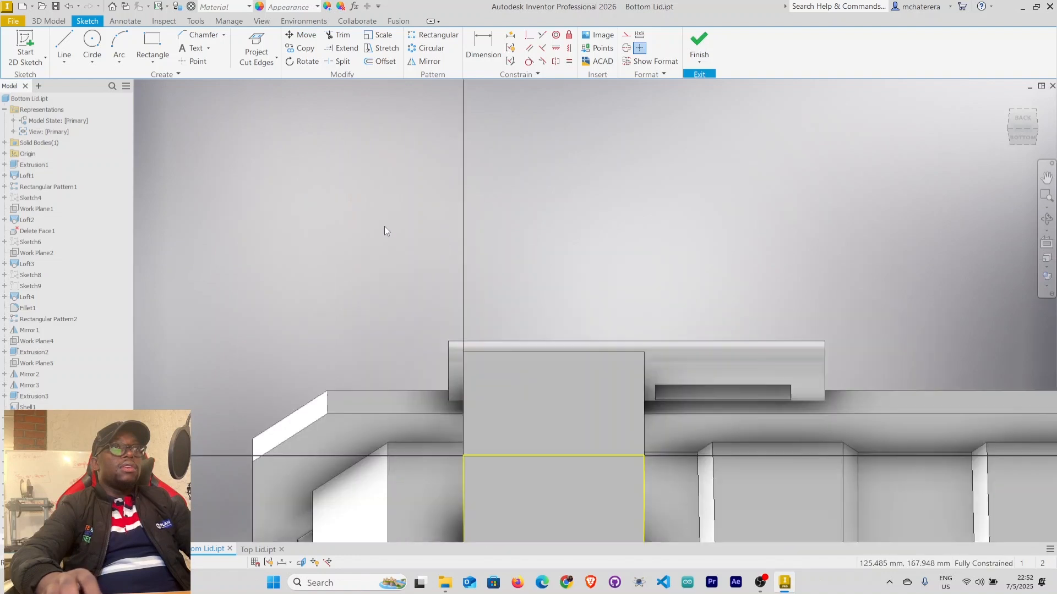
scroll(386, 226, "up", 6)
scroll(443, 213, "down", 6)
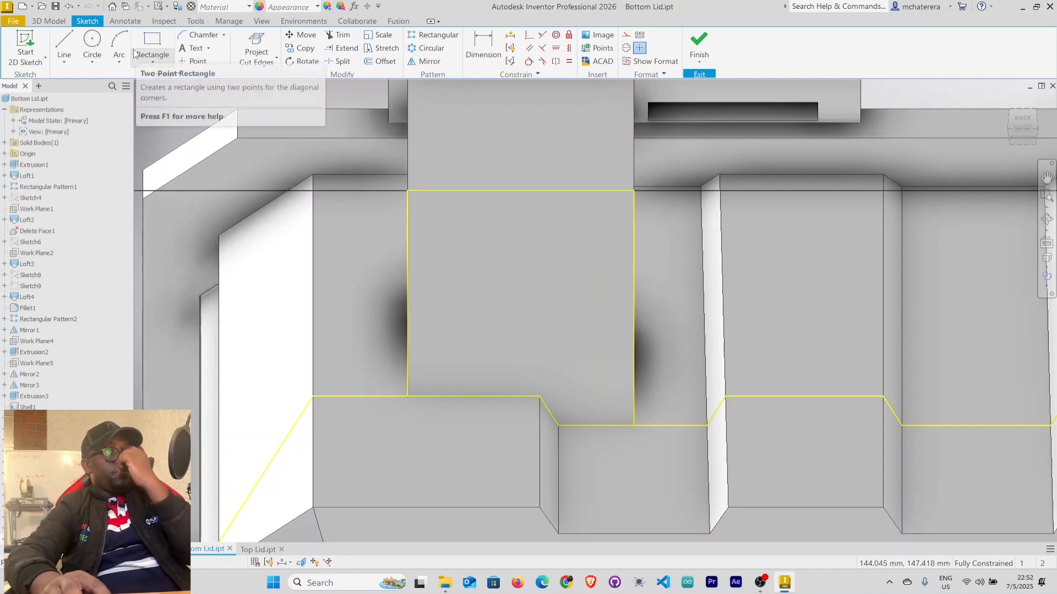
left_click(64, 46)
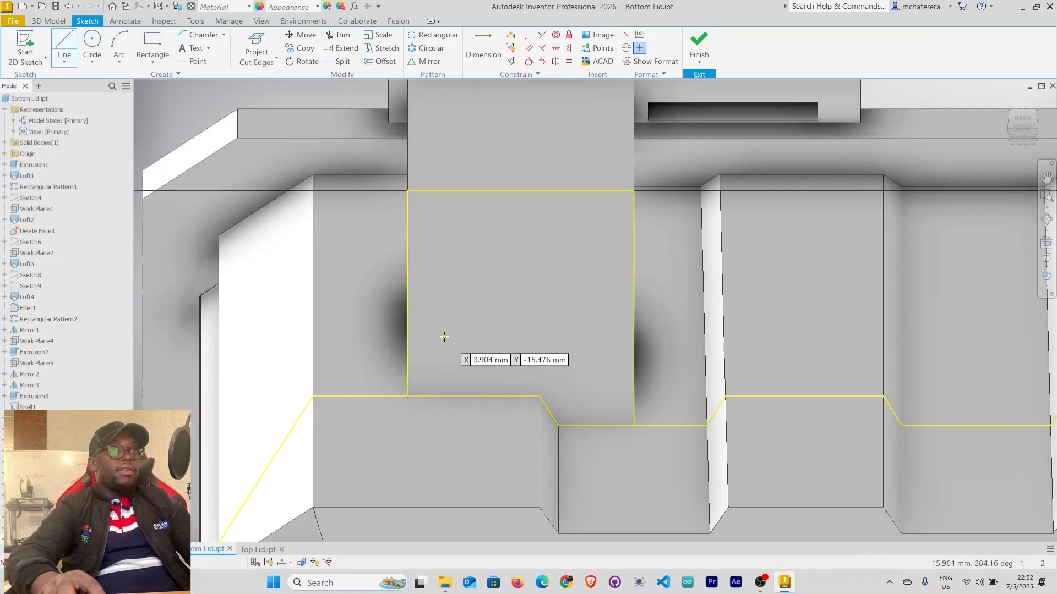
key("Escape")
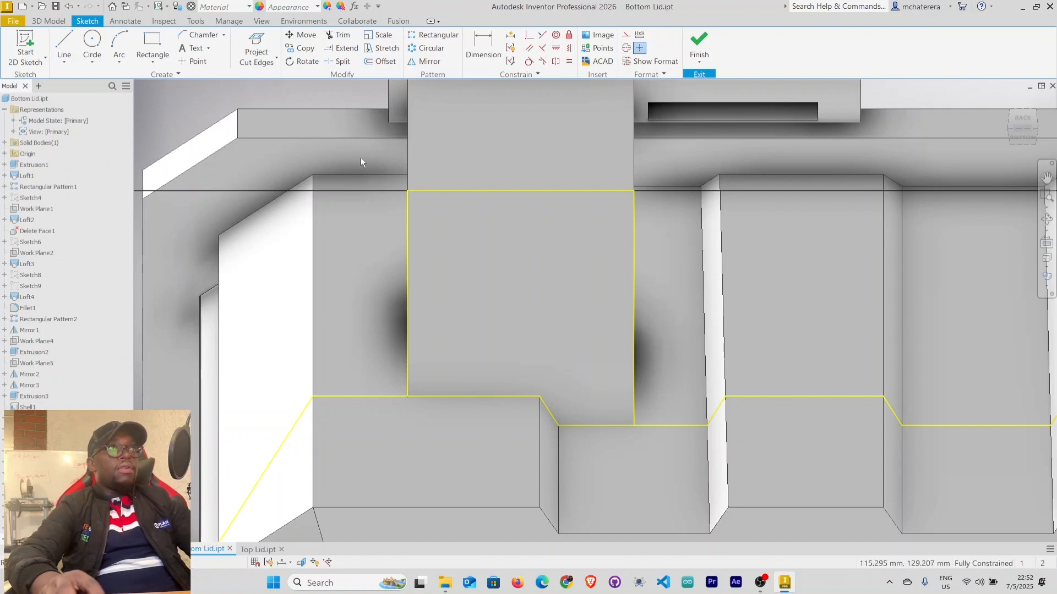
Offset the hinge bracket's projected outline inward by 2.5 mm on its outer face
left_click(365, 62)
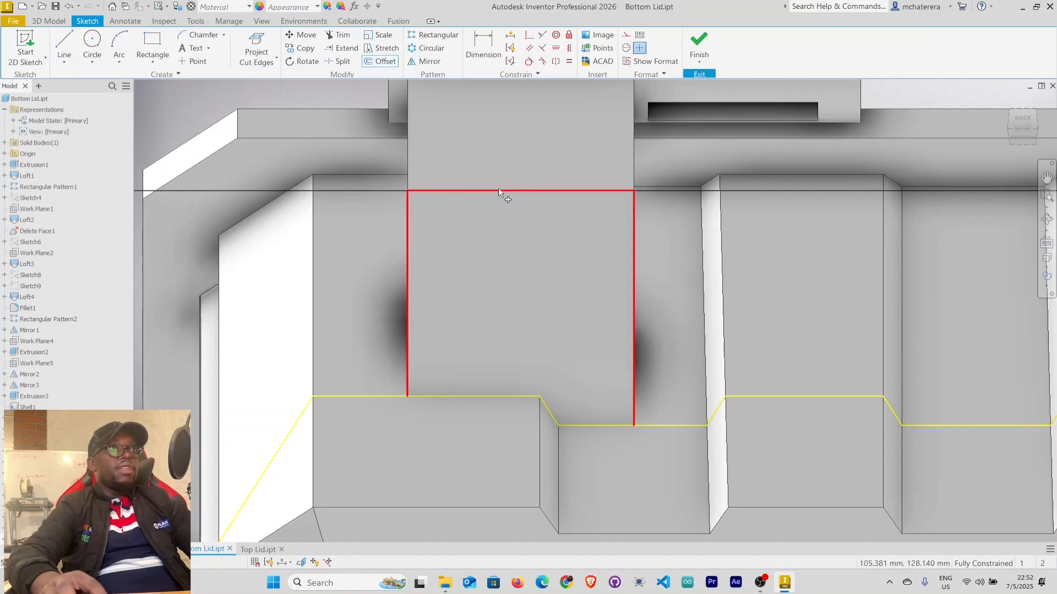
left_click(498, 190)
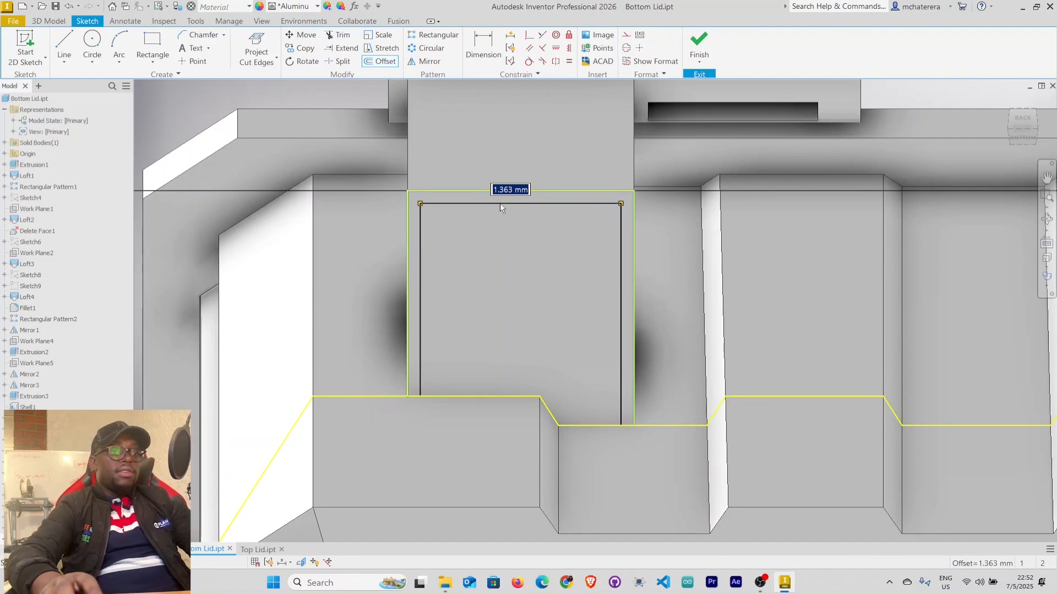
type("2.5")
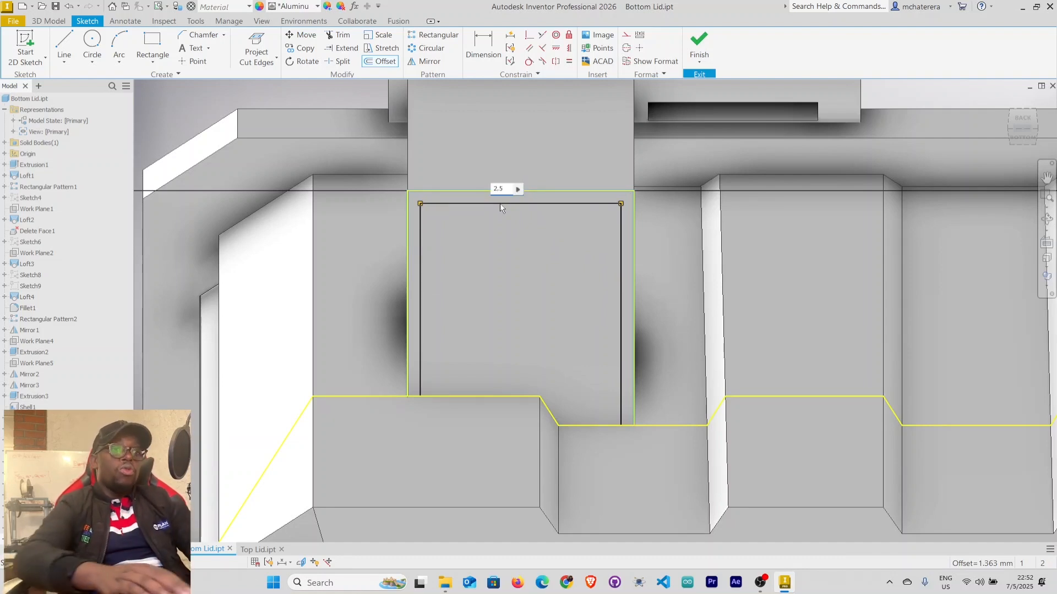
key("Return")
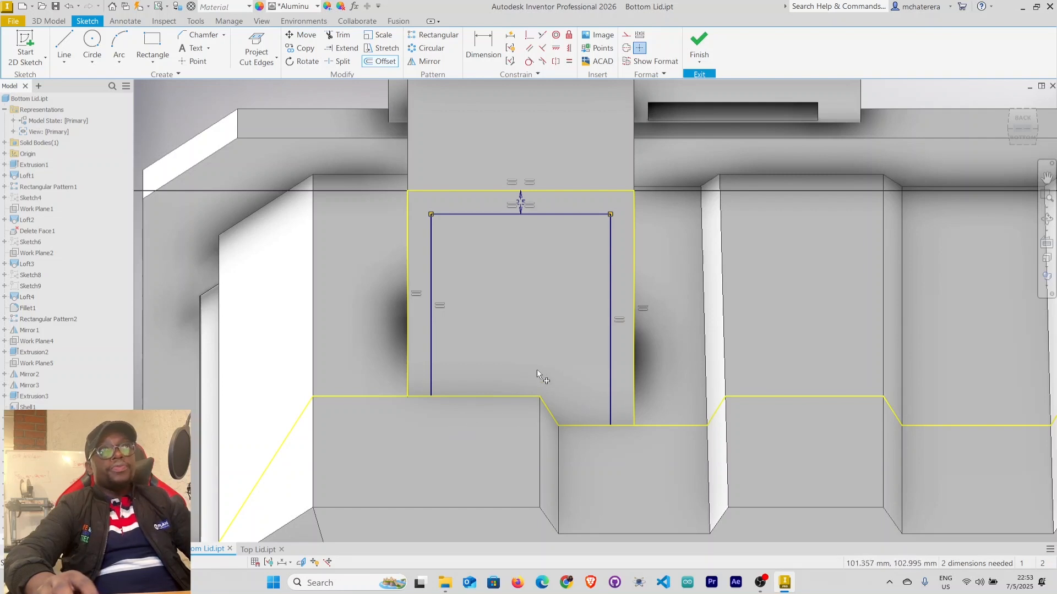
mouse_move(642, 444)
middle_mouse_down("shift")
mouse_move(640, 398)
mouse_move(636, 413)
middle_mouse_up("shift")
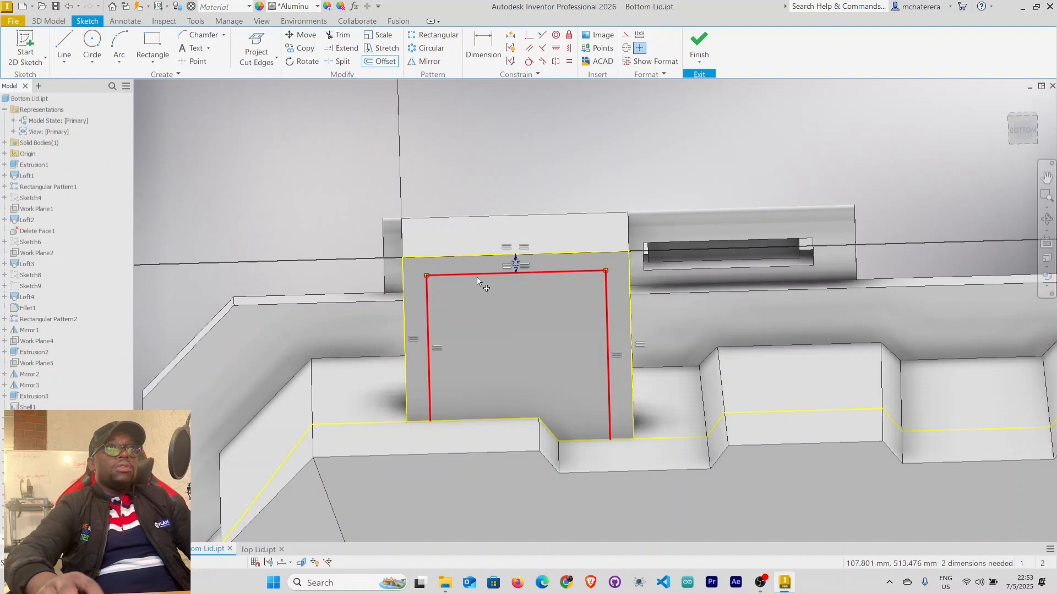
right_click(489, 169)
left_click(525, 168)
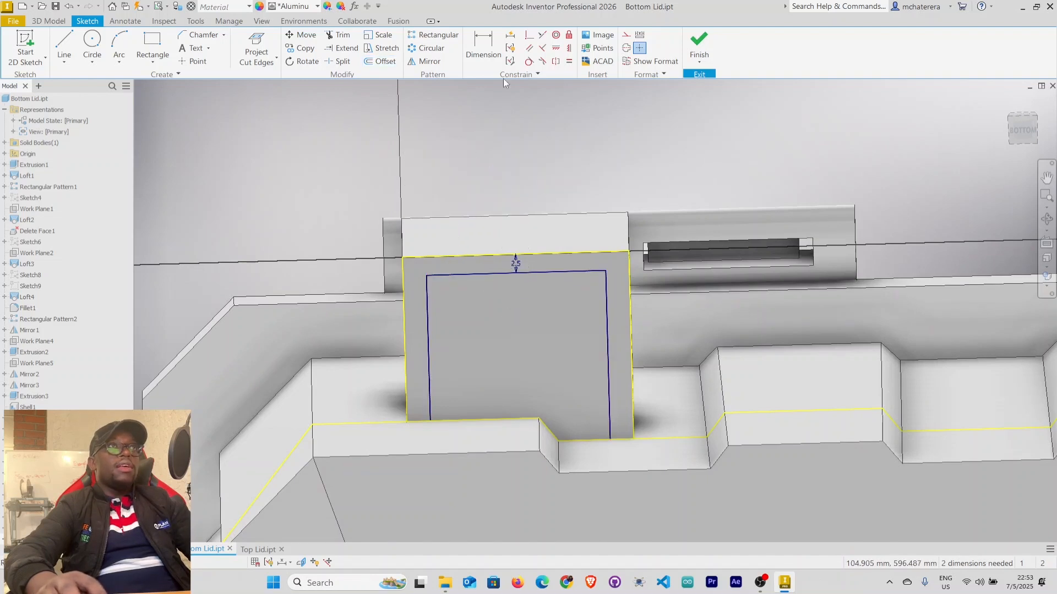
Try applying automatic dimensions and constraints to the bracket's offset sketch, and remove them again
left_click(510, 35)
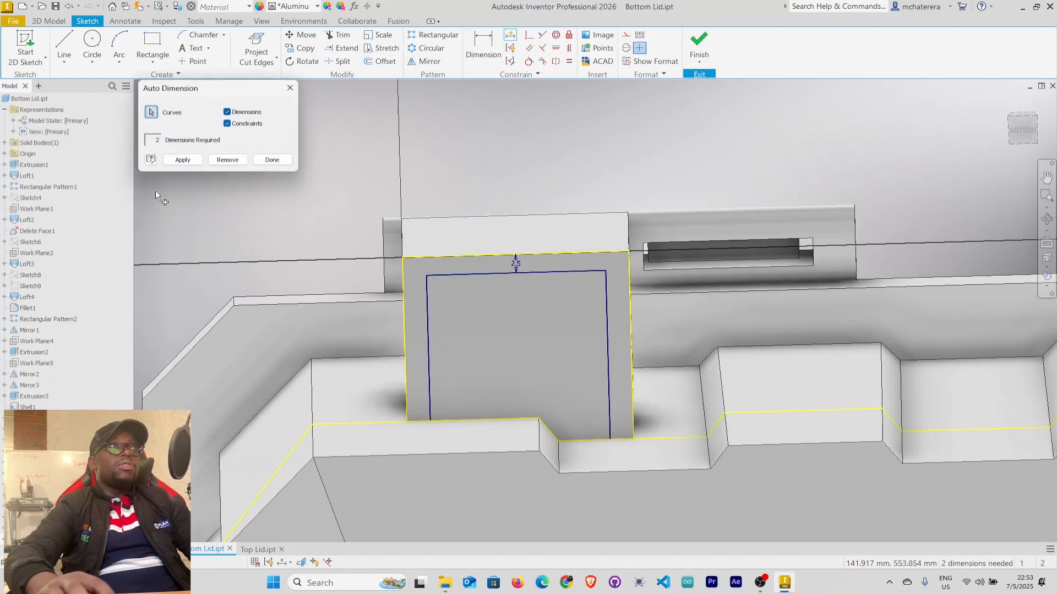
left_click(175, 159)
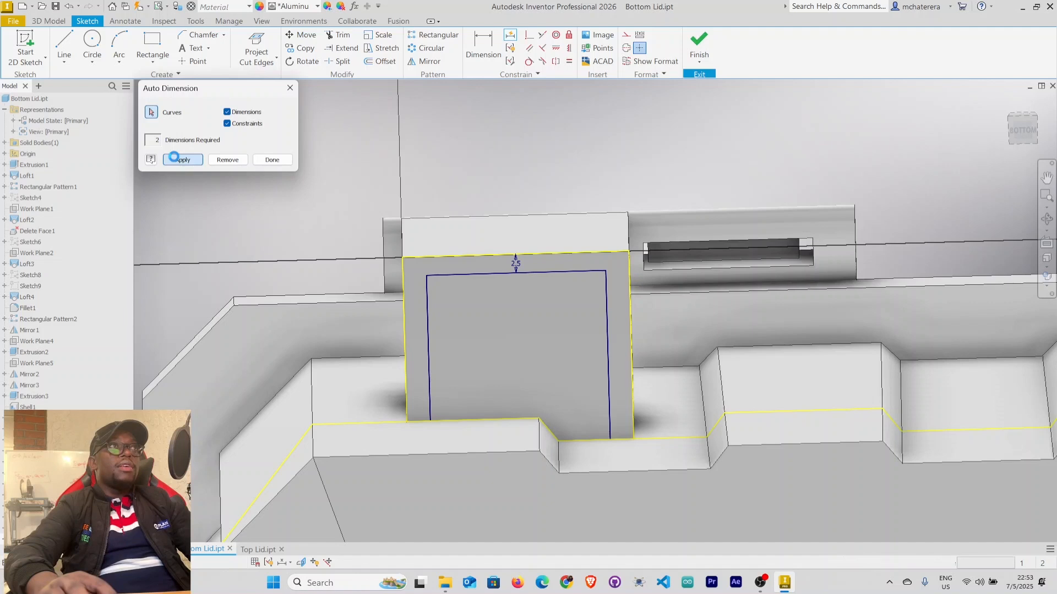
scroll(533, 401, "down", 5)
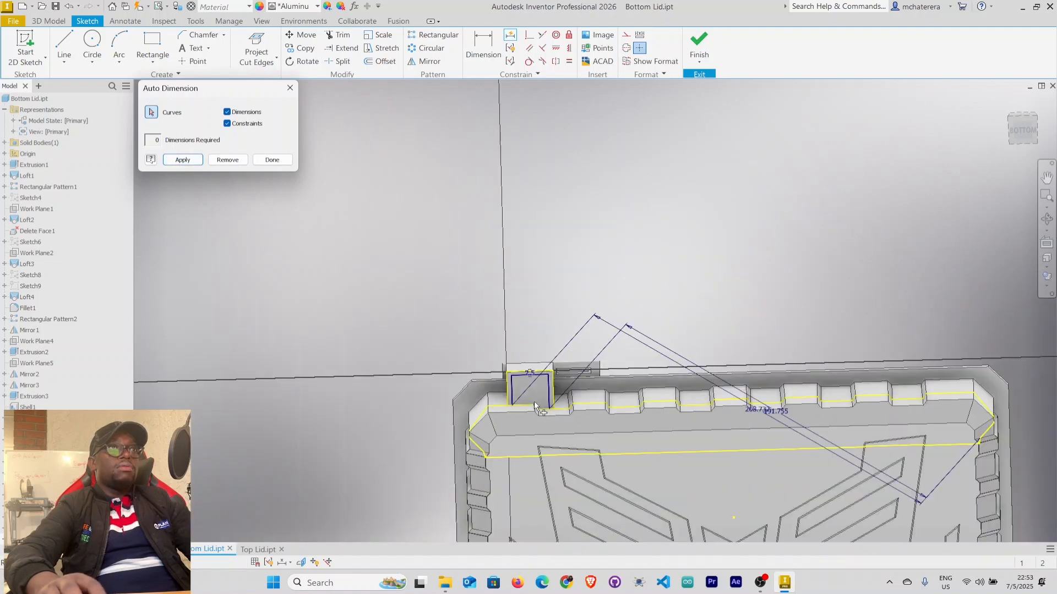
left_click(238, 164)
left_click(273, 162)
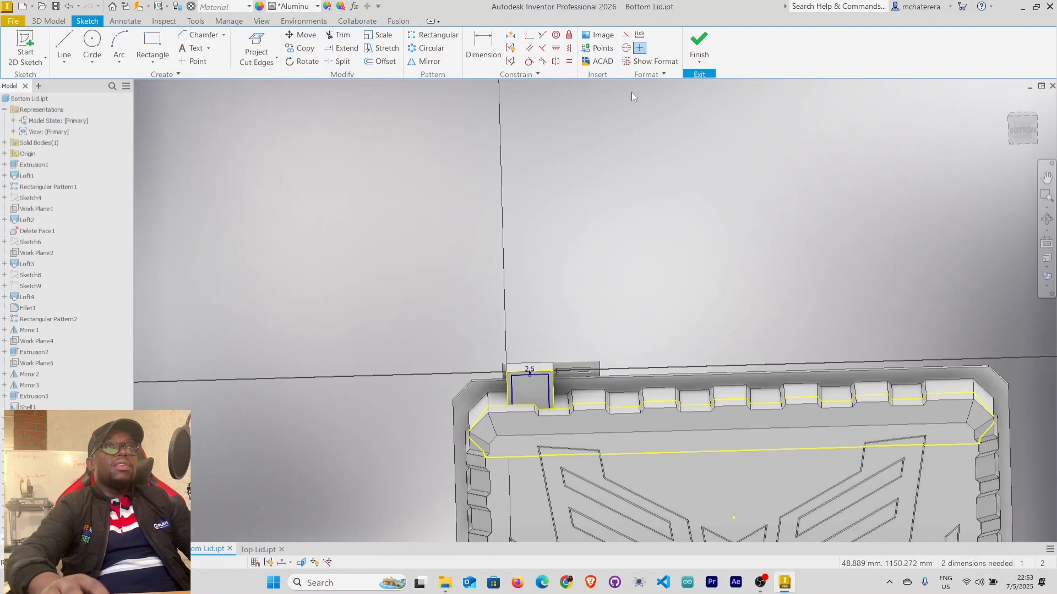
Finish the sketch holding the 2.5 mm offset outline on the hinge bracket's outer face
left_click(704, 39)
scroll(504, 332, "up", 5)
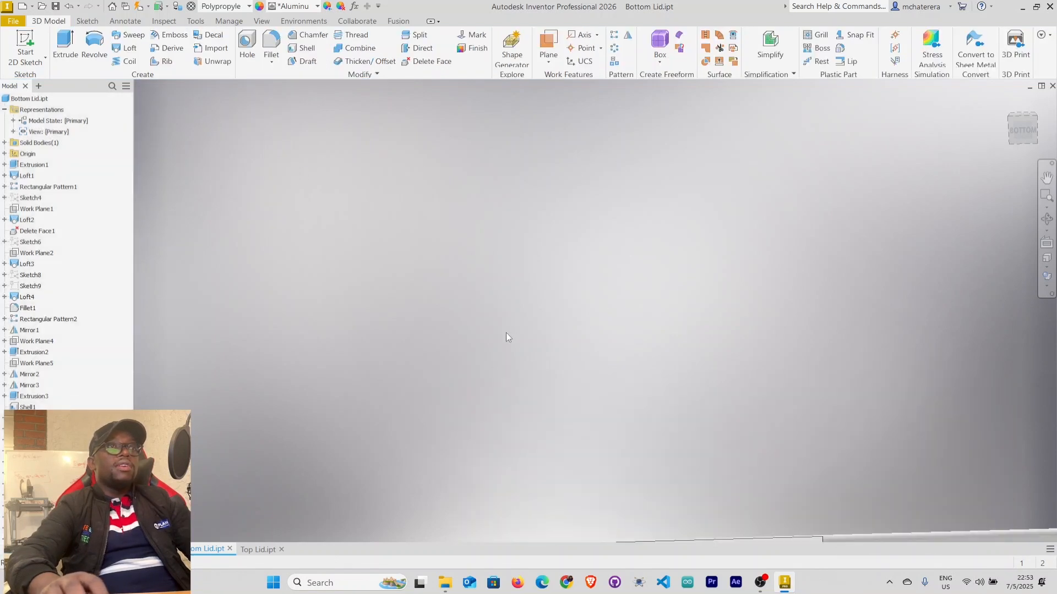
middle_click_drag(526, 315, 520, 190)
scroll(576, 373, "up", 5)
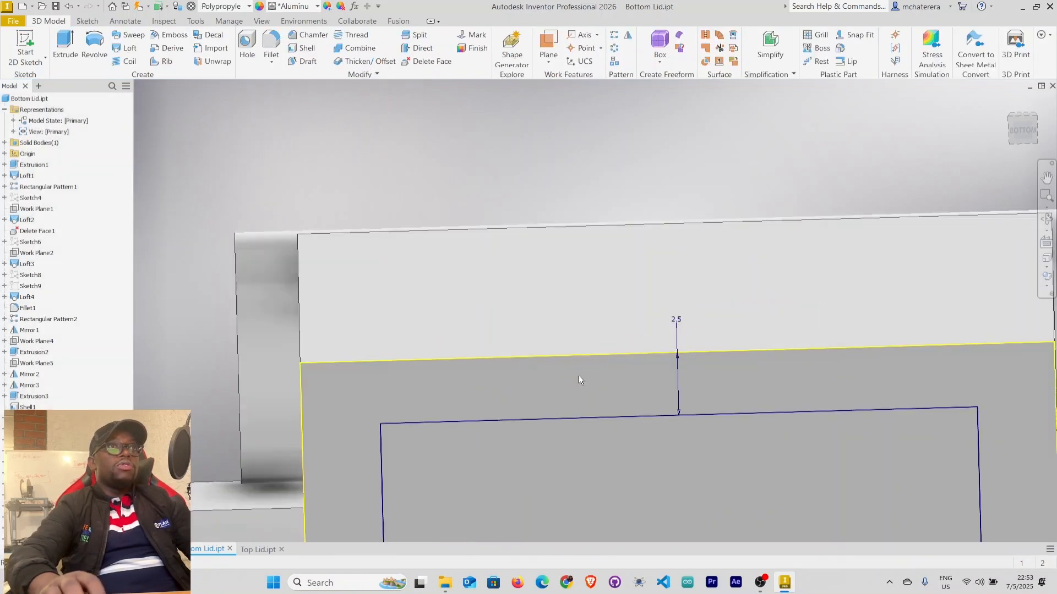
middle_click_drag(579, 375, 507, 206)
scroll(527, 297, "down", 2)
middle_click_drag(545, 319, 493, 215)
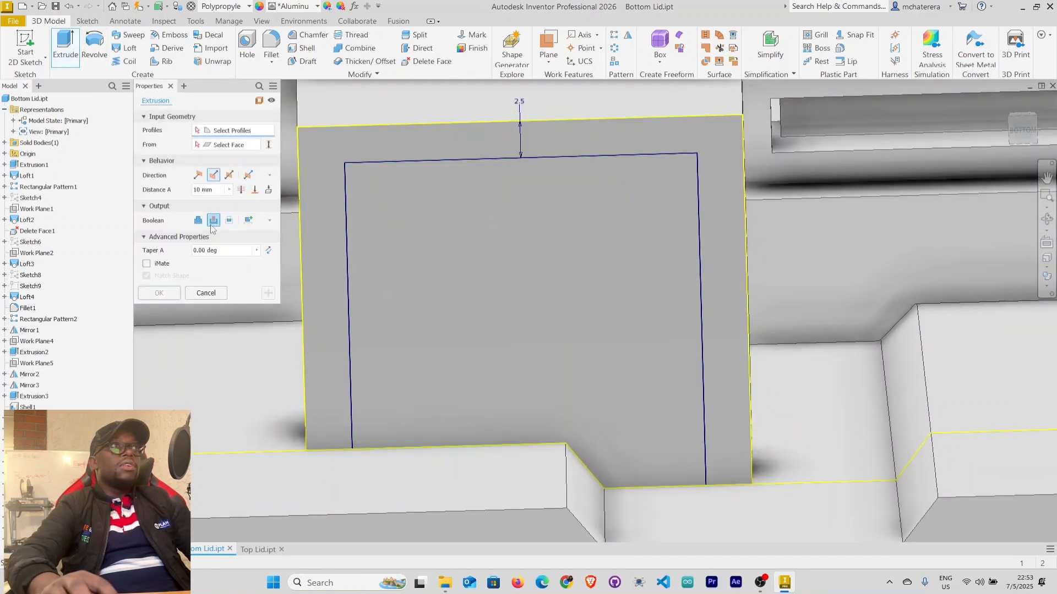
left_click(476, 301)
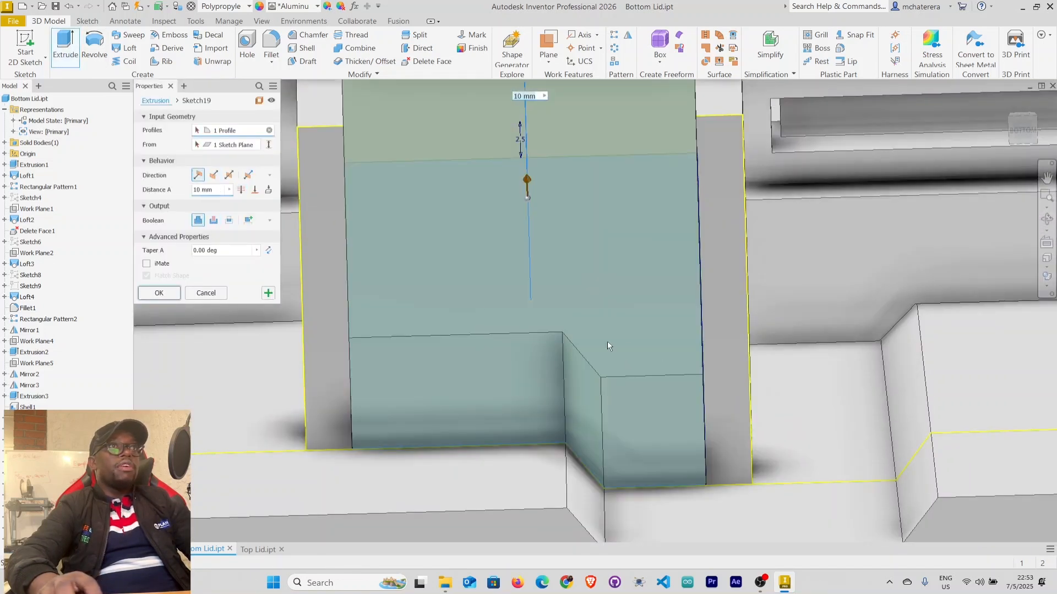
left_click(255, 190)
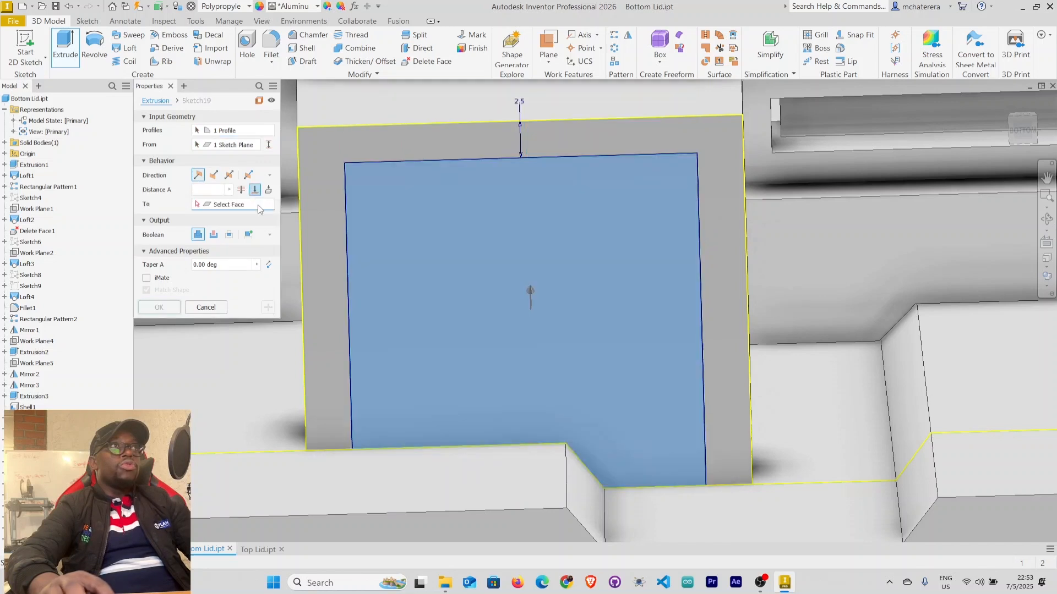
left_click(845, 283)
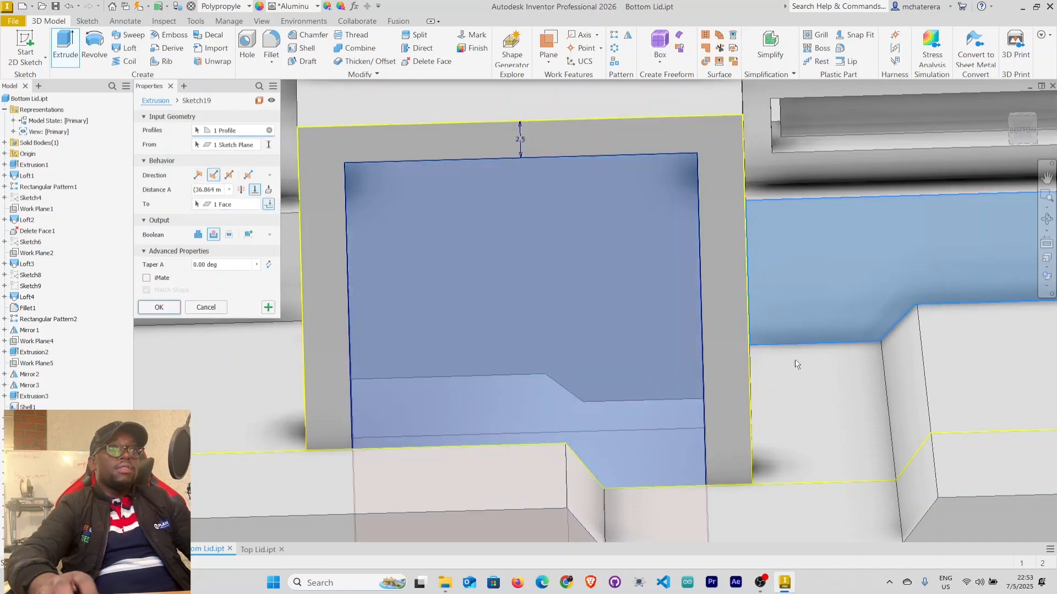
scroll(797, 360, "down", 5)
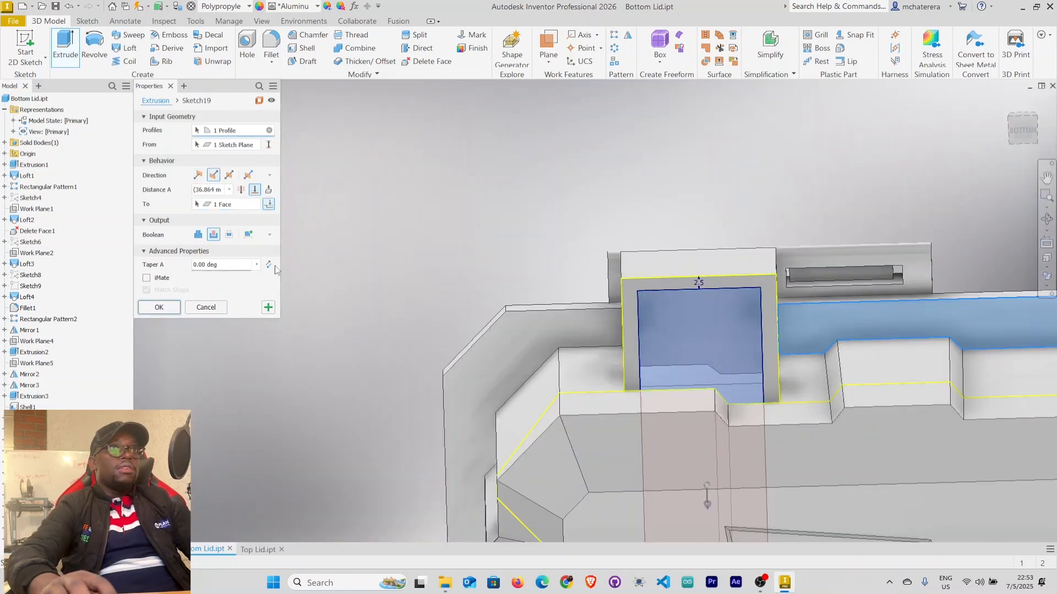
scroll(751, 350, "down", 3)
middle_click_drag(771, 365, 529, 383)
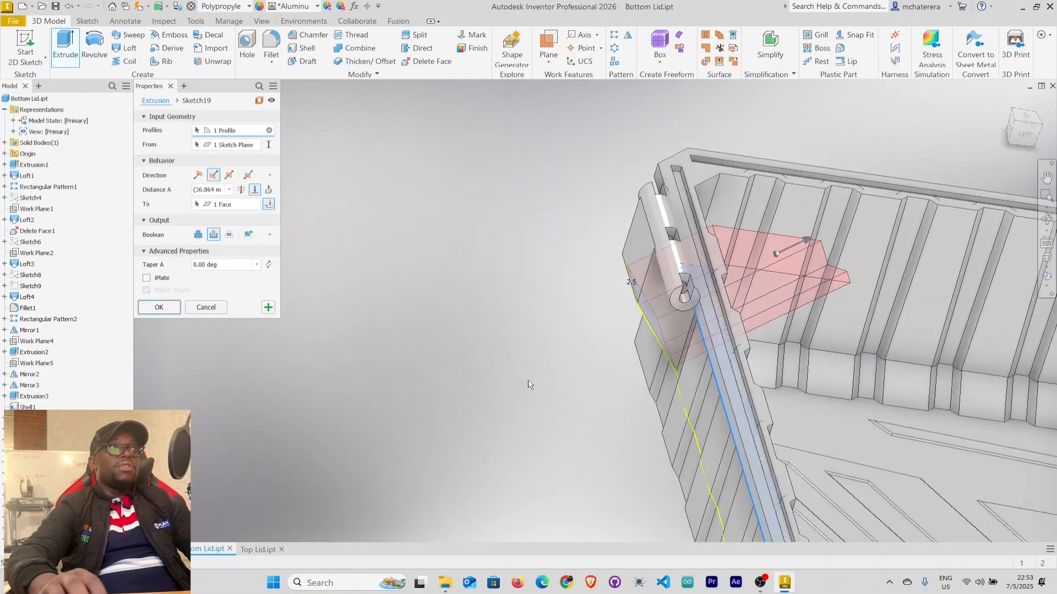
left_click(212, 310)
Show the work plane running crosswise through the lid at the hinge bracket, and hide it again
middle_click_drag(467, 320, 528, 311, "shift")
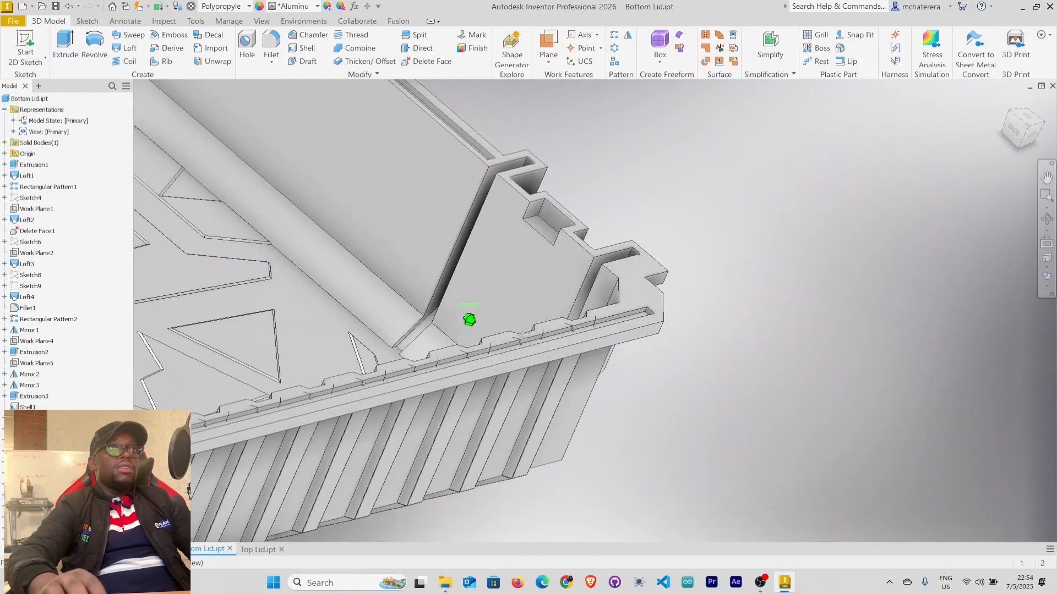
scroll(522, 333, "down", 4)
middle_click_drag(465, 334, 678, 337)
middle_click_drag(473, 268, 496, 303, "shift")
middle_click_drag(484, 231, 377, 335, "shift")
middle_click_drag(264, 275, 413, 307)
middle_click_drag(556, 352, 555, 340, "shift")
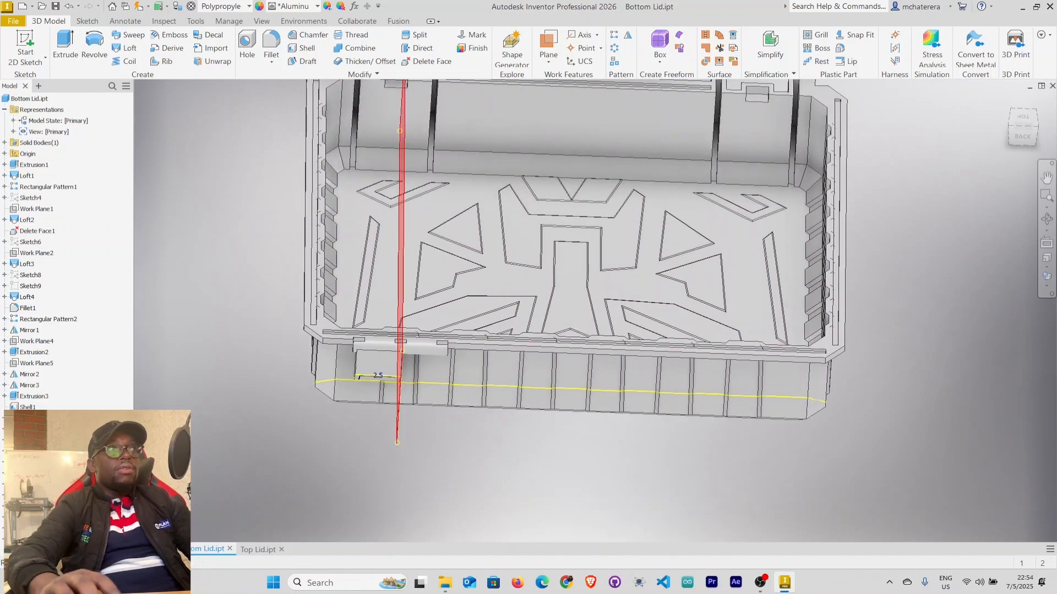
right_click(37, 292)
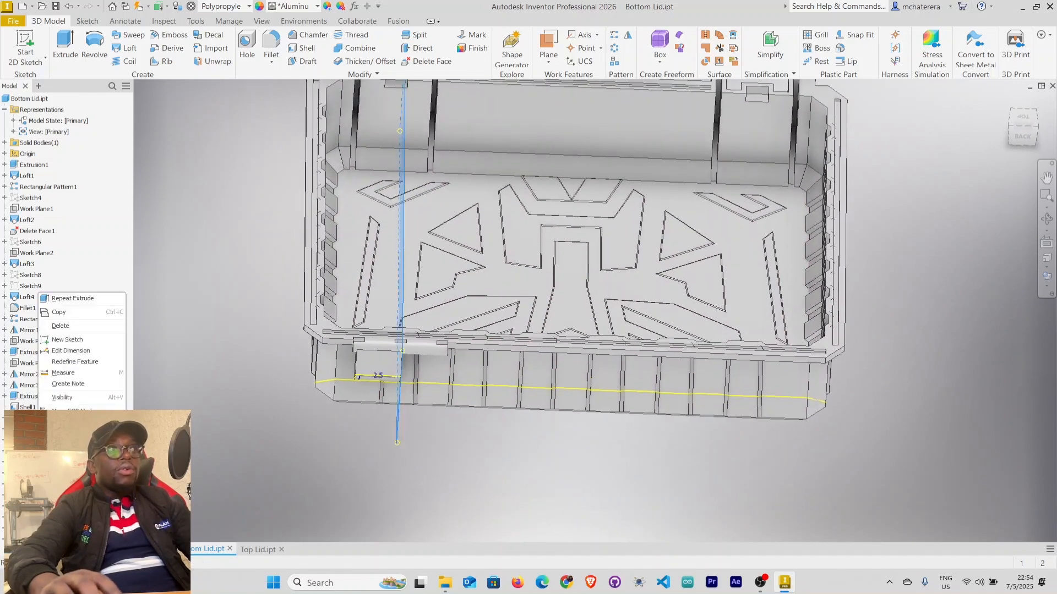
left_click(68, 399)
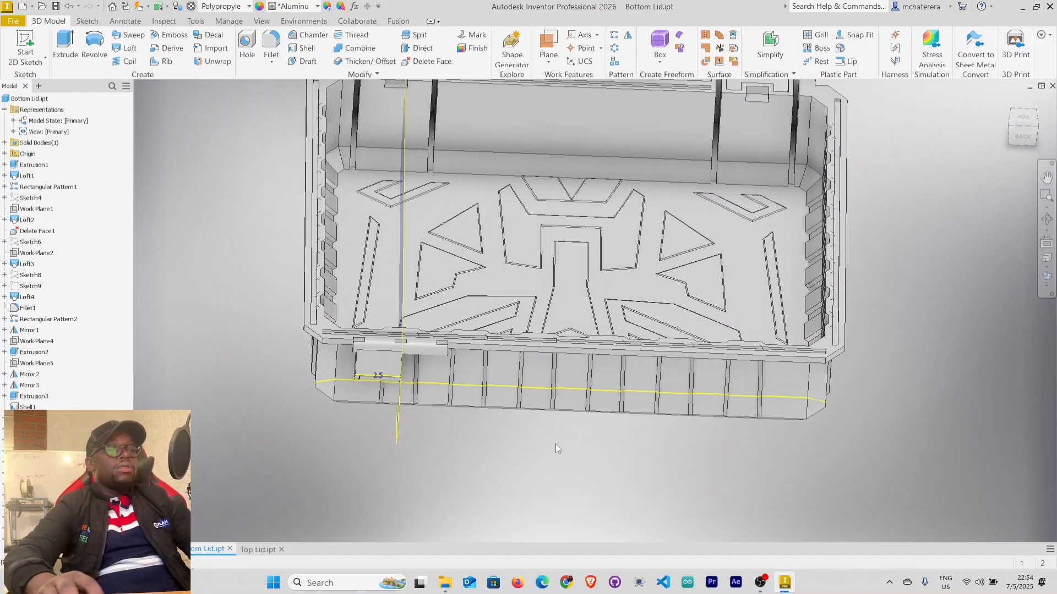
right_click(47, 293)
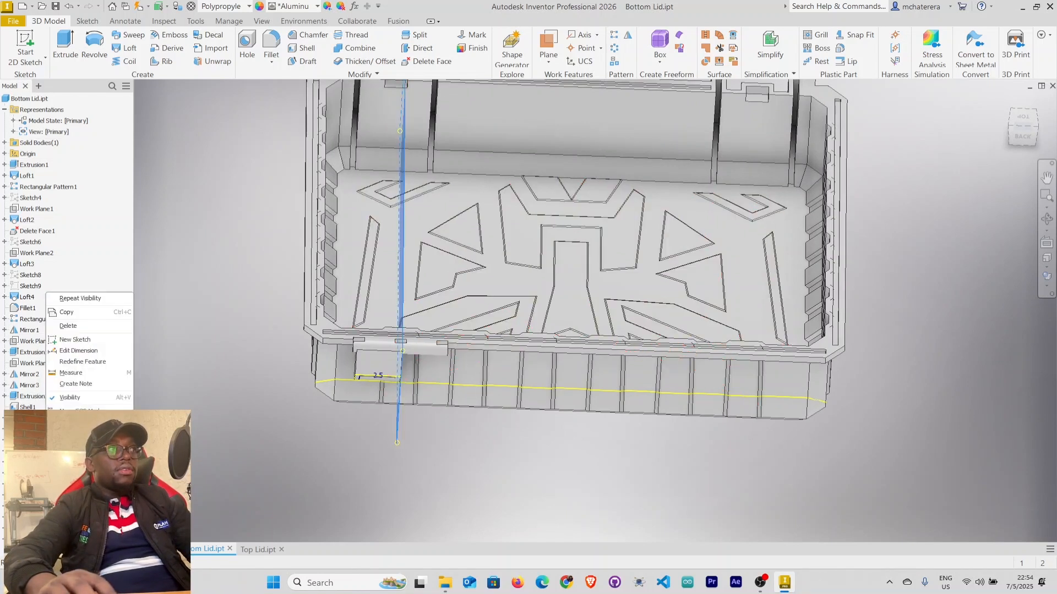
left_click(70, 398)
Make Work Plane8, the horizontal plane through the hinge barrel, visible
right_click(40, 490)
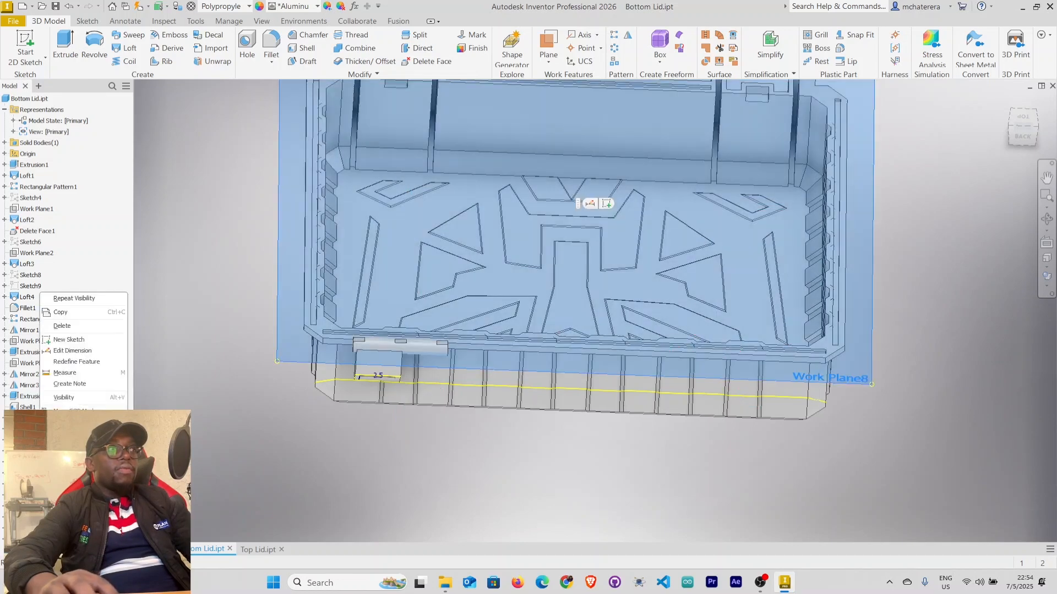
left_click(71, 397)
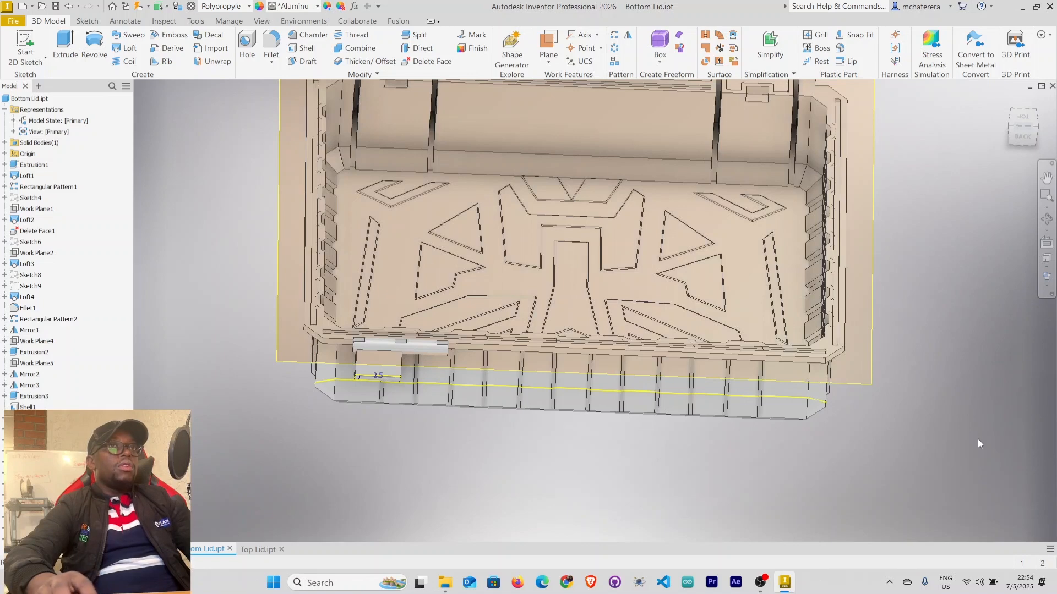
Start a 2D sketch on Work Plane8 and slice the model there to examine the hinge and wall cross-section
left_click(870, 361)
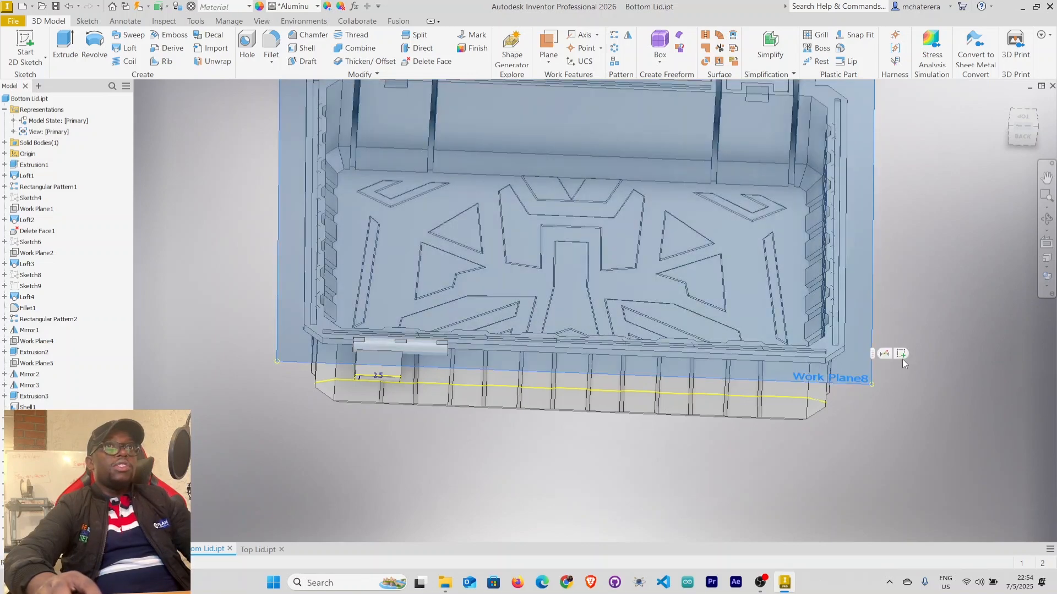
left_click(902, 355)
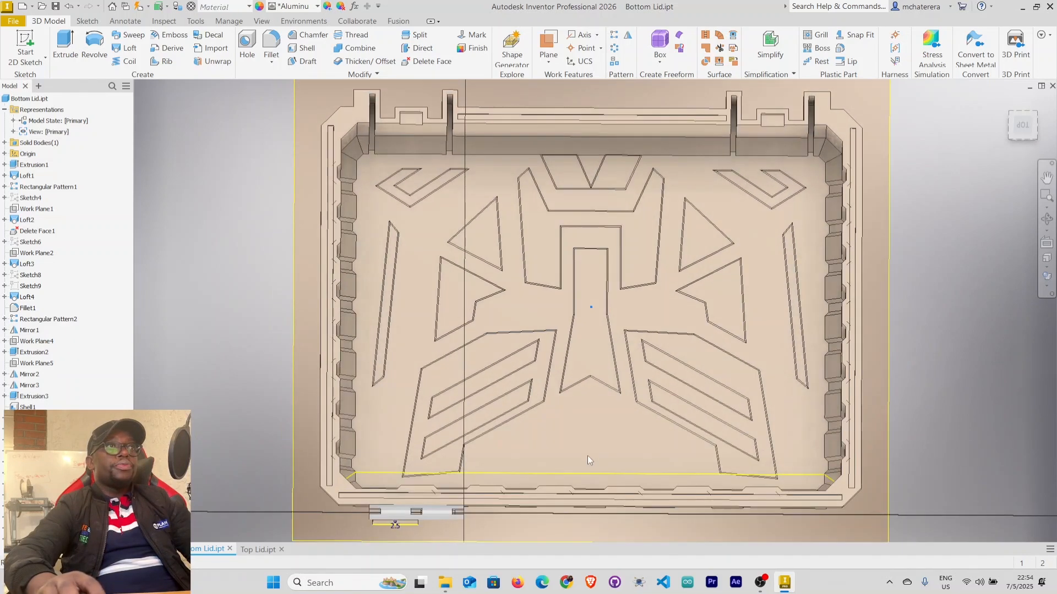
scroll(440, 424, "up", 3)
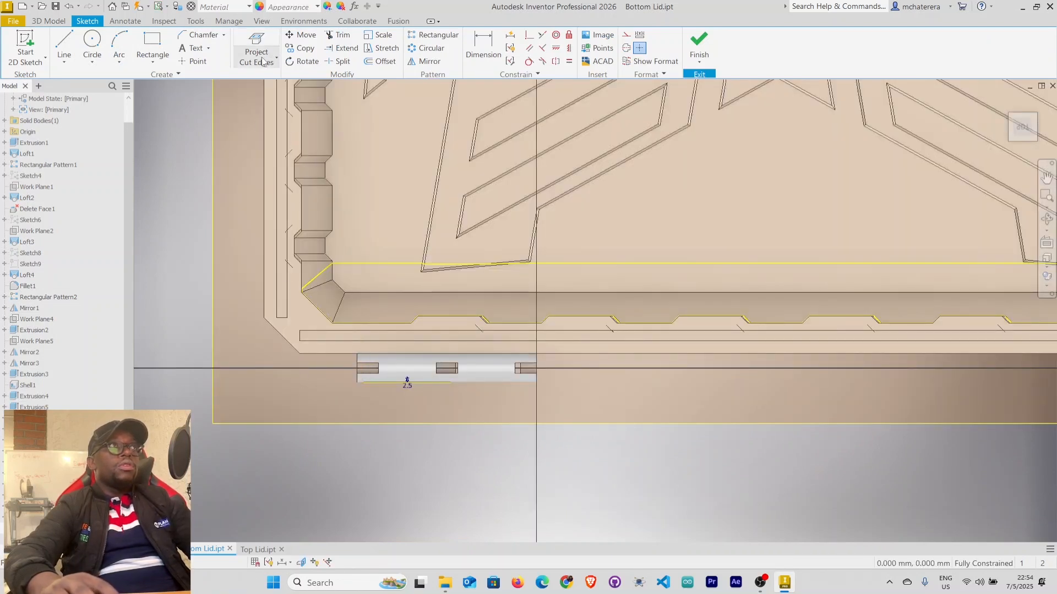
left_click(301, 563)
middle_click_drag(484, 503, 480, 532)
mouse_move(395, 401)
middle_mouse_down()
mouse_move(402, 427)
mouse_move(409, 413)
middle_mouse_up()
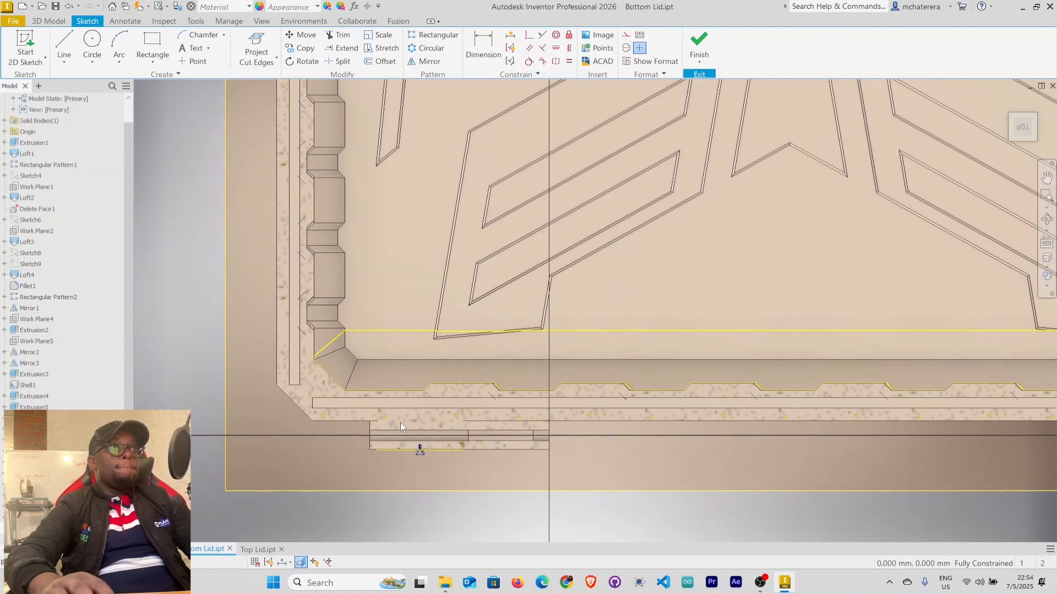
scroll(400, 421, "up", 2)
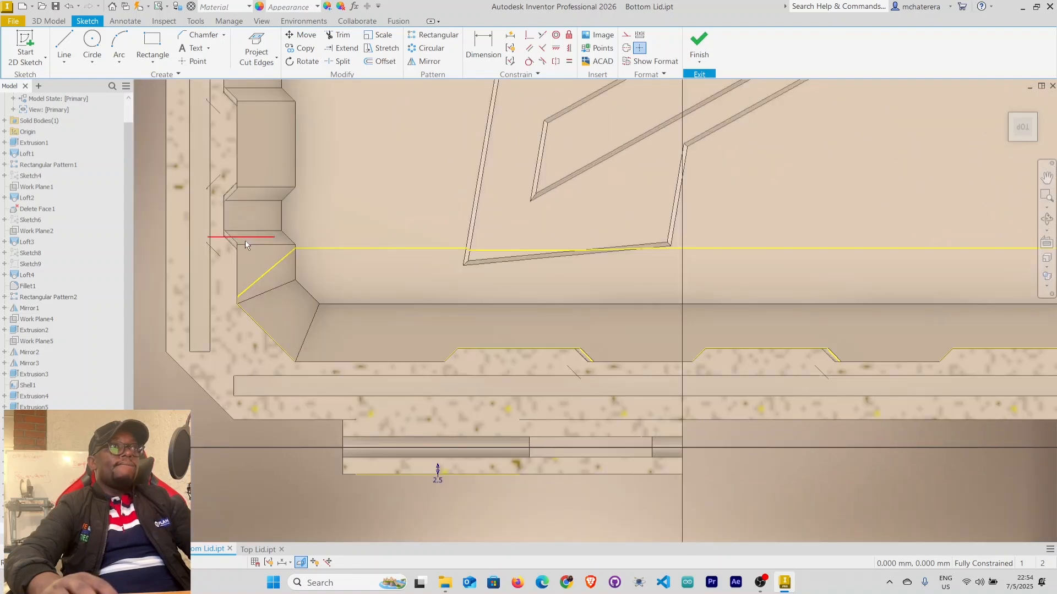
scroll(414, 427, "down", 5)
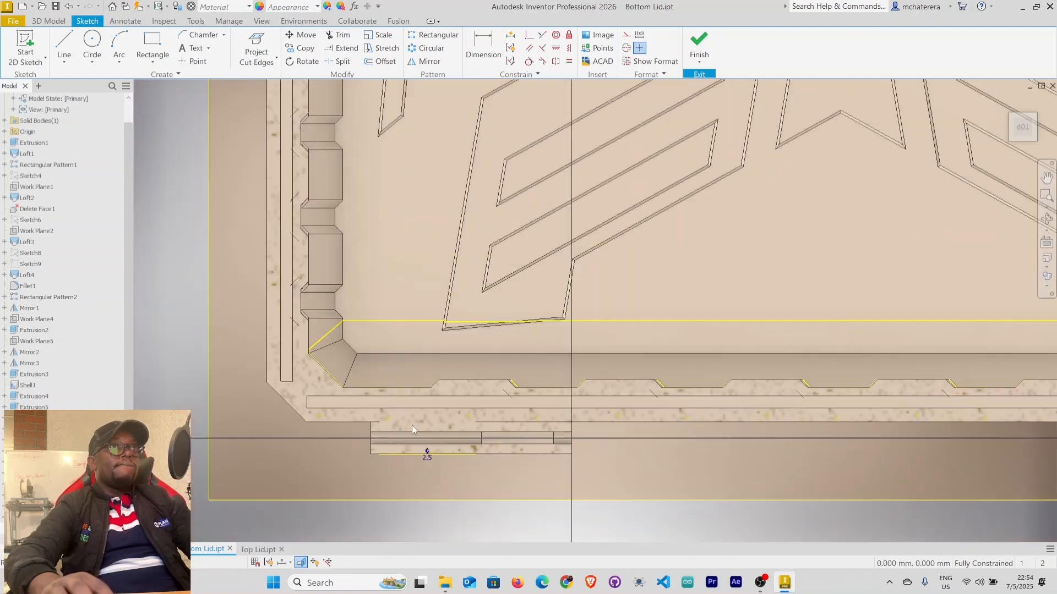
scroll(531, 460, "down", 2)
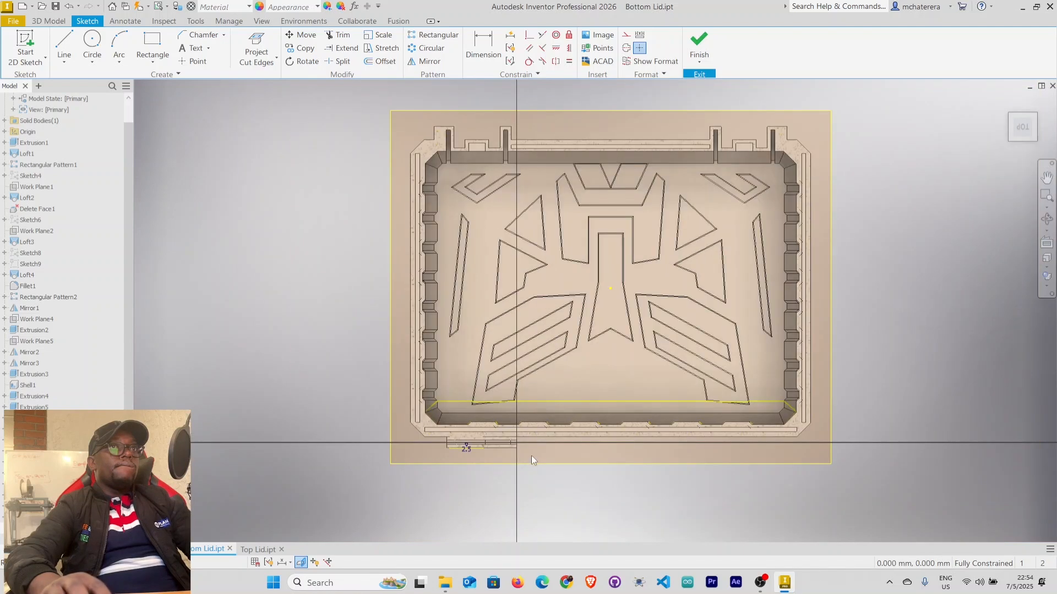
middle_click_drag(828, 525, 808, 393, "shift")
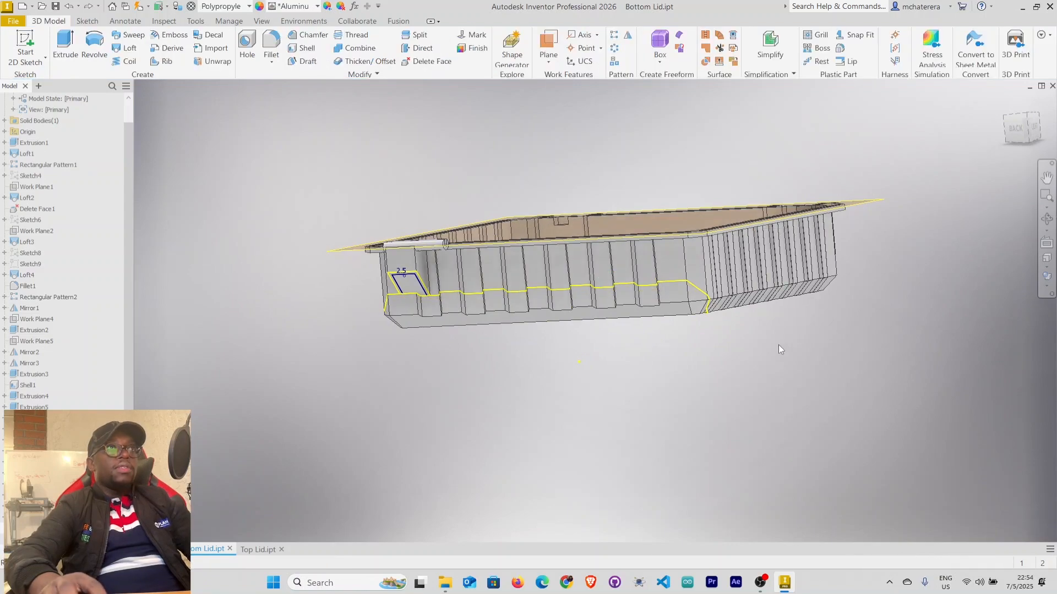
Hide the horizontal work plane that runs through the hinge barrel
mouse_move(686, 371)
middle_mouse_down("shift")
mouse_move(653, 390)
mouse_move(655, 433)
mouse_move(632, 432)
middle_mouse_up("shift")
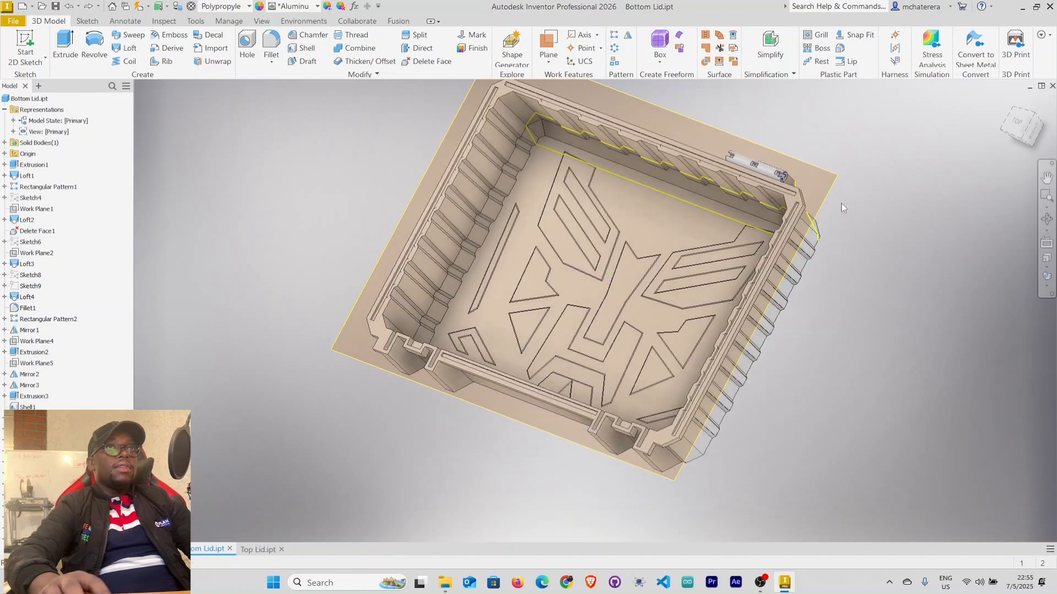
right_click(835, 179)
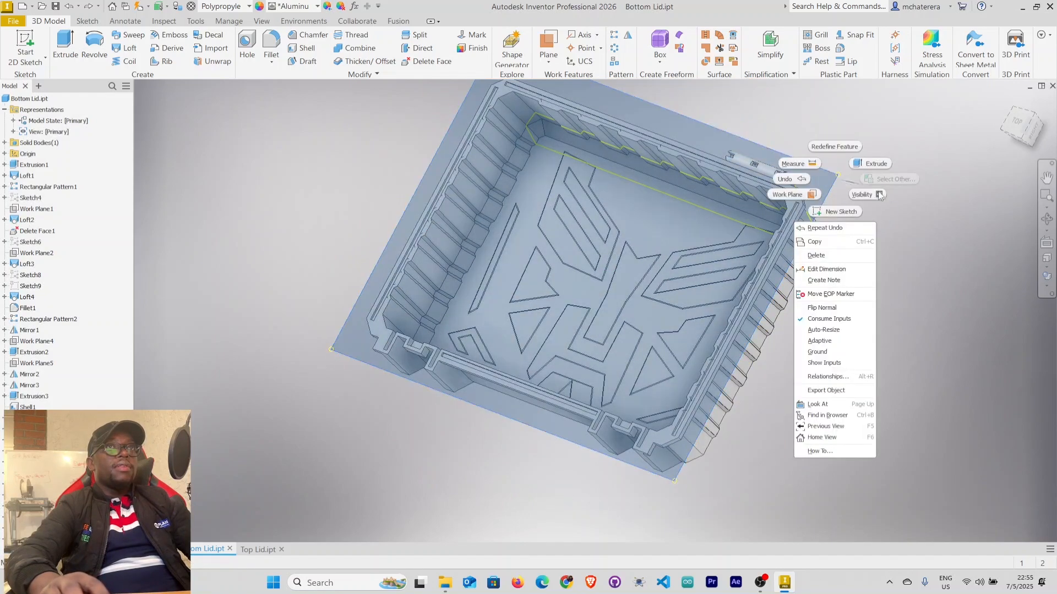
left_click(876, 195)
Create a work plane offset -4 mm from the lid's rim face, crossing the hinge bracket below the barrel
middle_click_drag(839, 256, 533, 362)
scroll(448, 344, "up", 4)
middle_click_drag(447, 344, 481, 276)
scroll(399, 308, "up", 4)
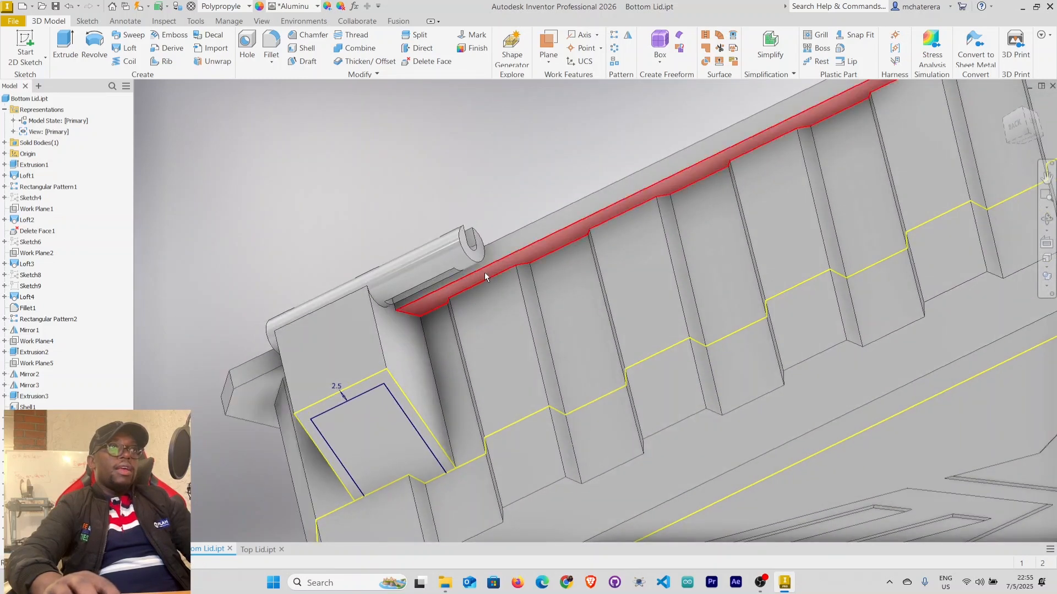
scroll(485, 276, "up", 3)
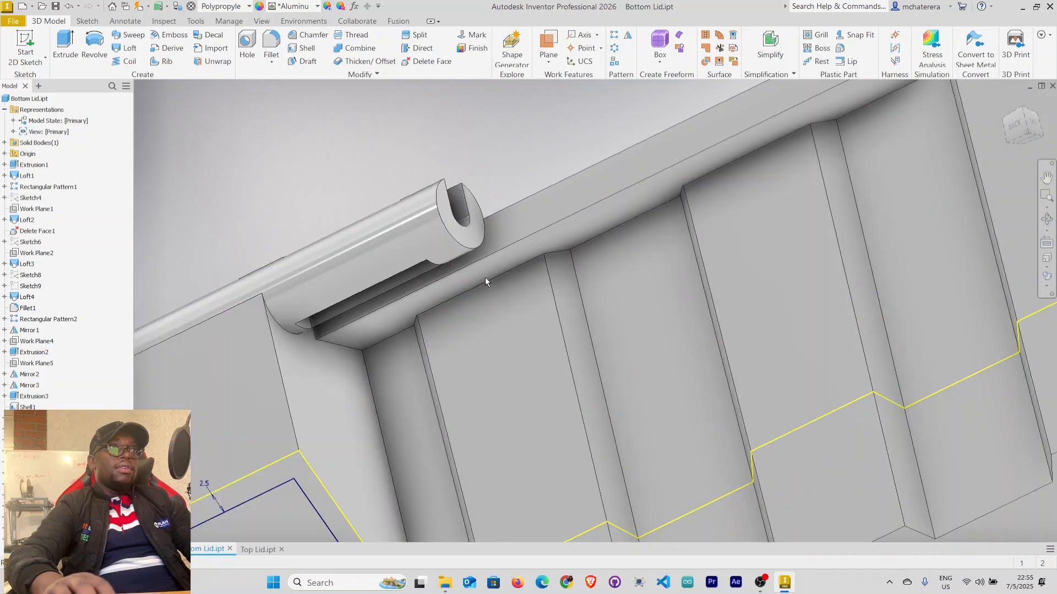
middle_click_drag(632, 243, 606, 258, "shift")
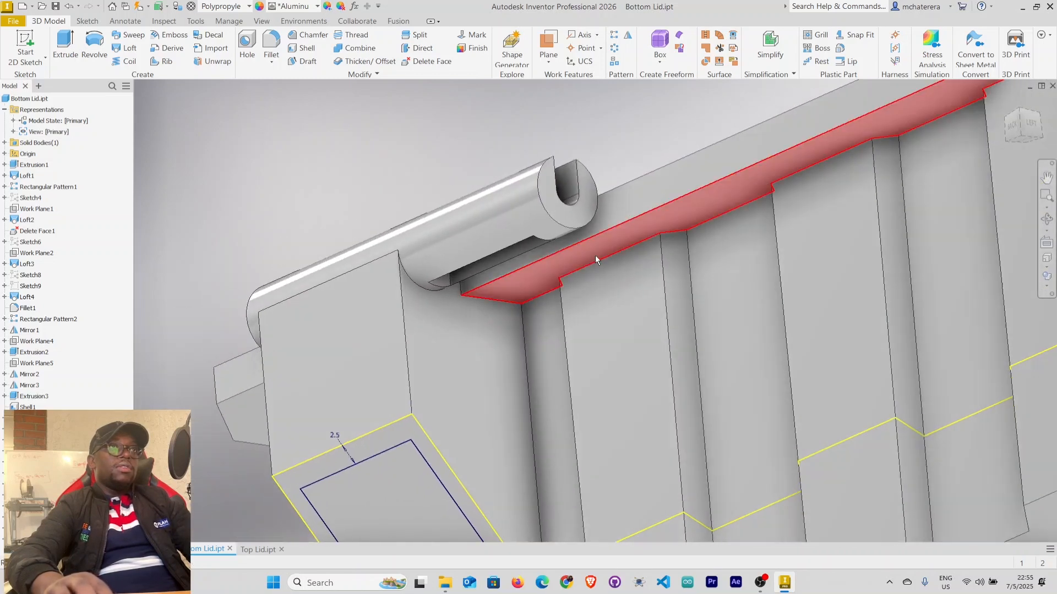
mouse_move(540, 273)
middle_mouse_down("shift")
mouse_move(551, 295)
mouse_move(532, 275)
middle_mouse_up("shift")
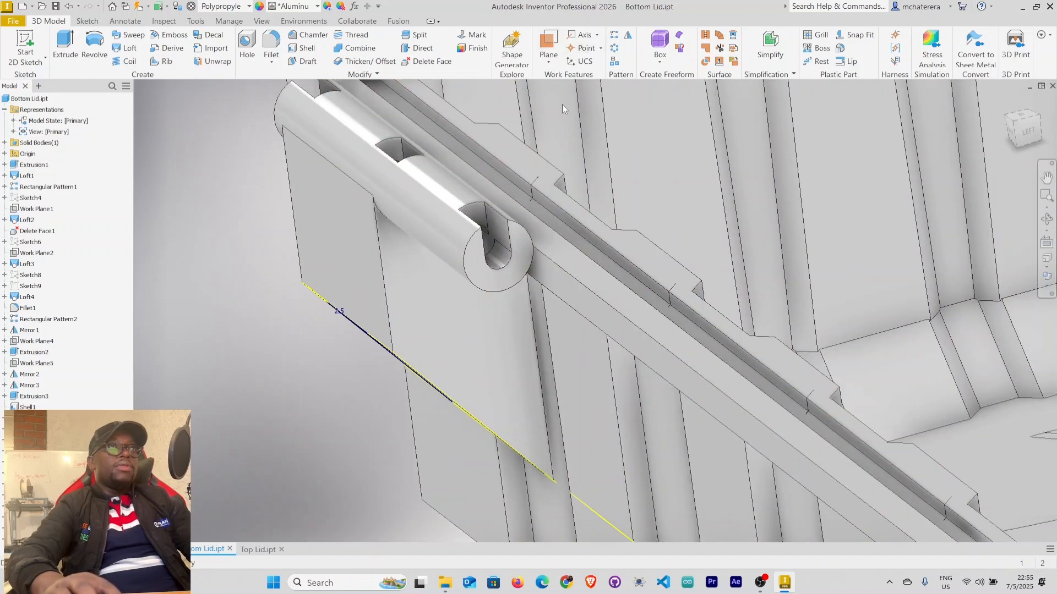
left_click(548, 45)
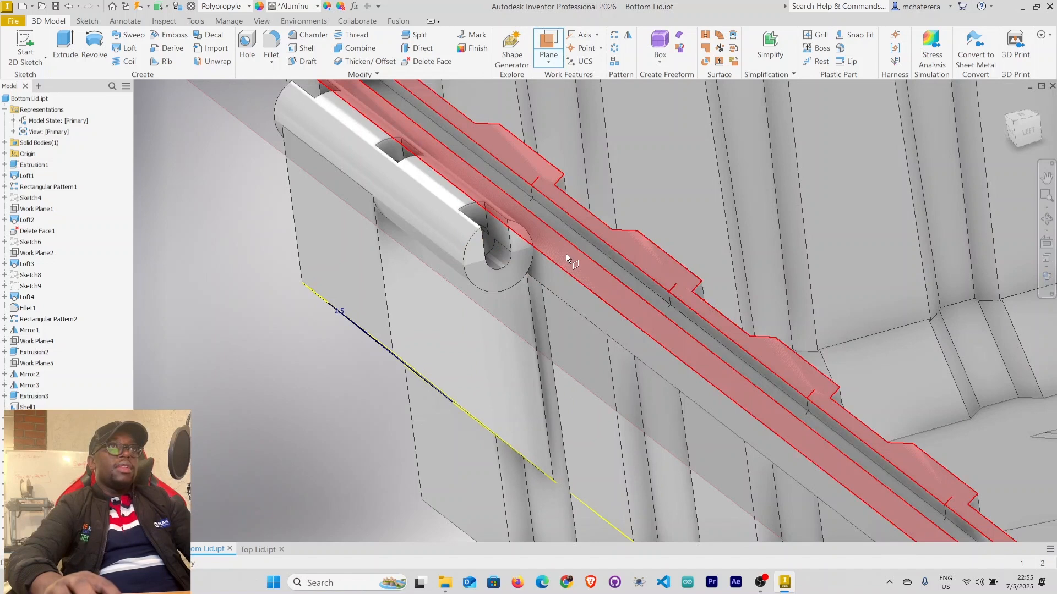
left_click(566, 257)
left_click_drag(566, 259, 562, 297)
type("-4")
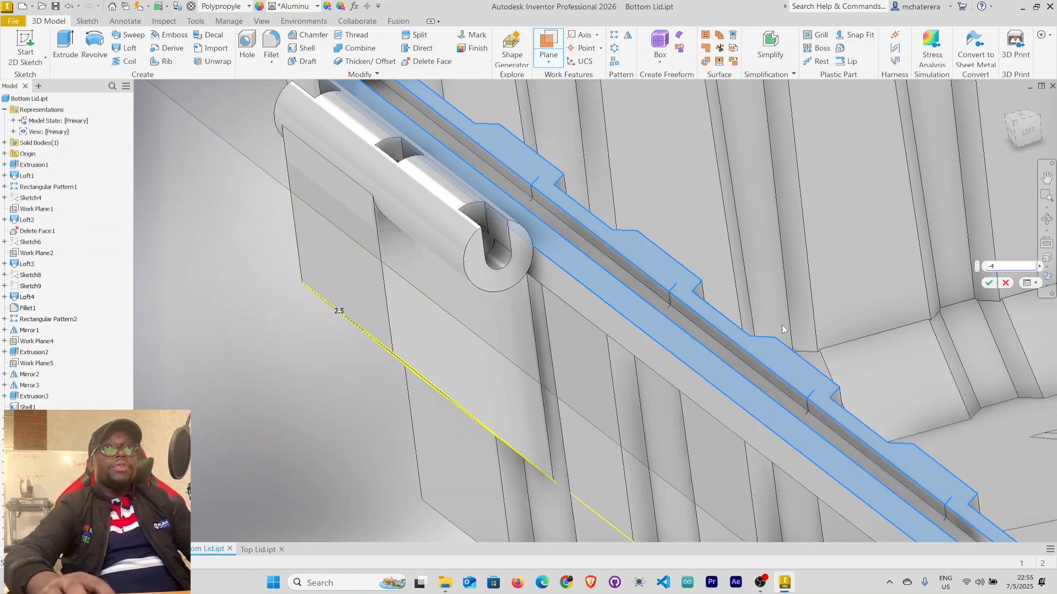
left_click(988, 283)
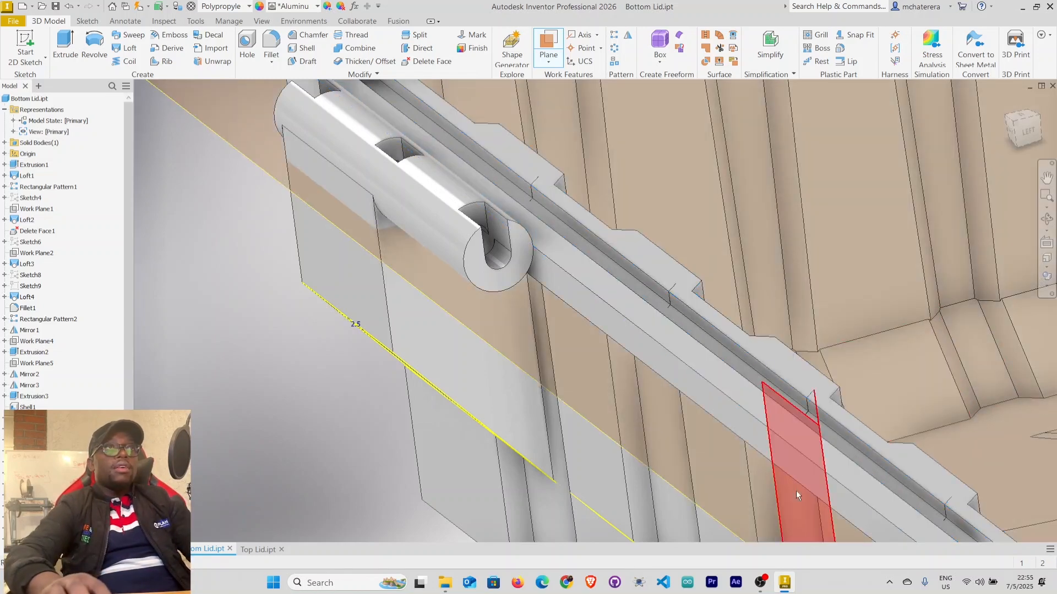
Start a 2D sketch on the new offset work plane and slice the model at that plane
scroll(645, 495, "down", 5)
middle_click_drag(645, 496, 781, 522, "shift")
middle_click_drag(835, 456, 618, 241)
middle_click_drag(566, 330, 439, 404, "shift")
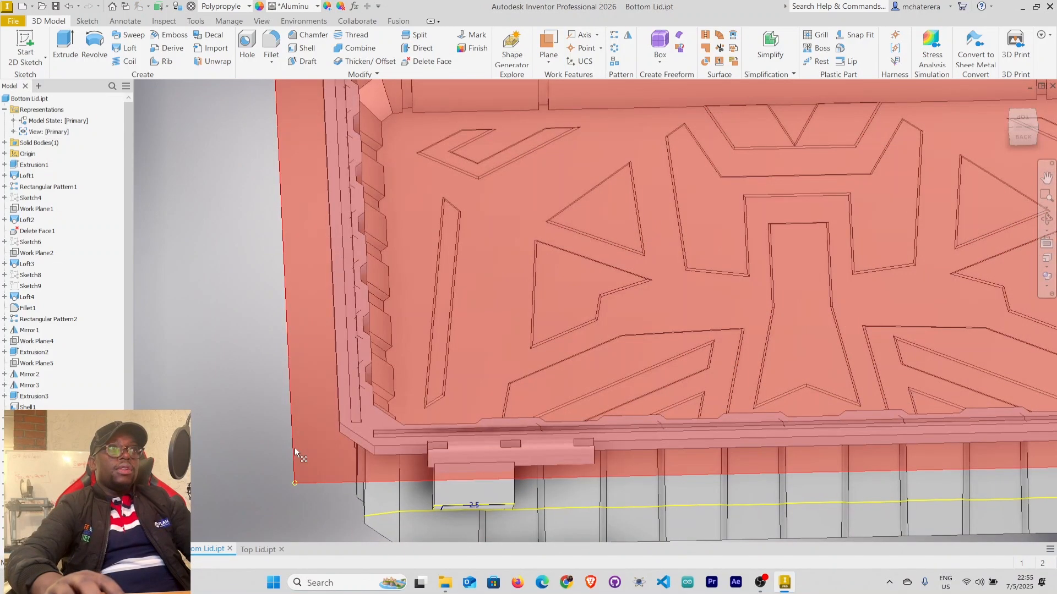
right_click(295, 448)
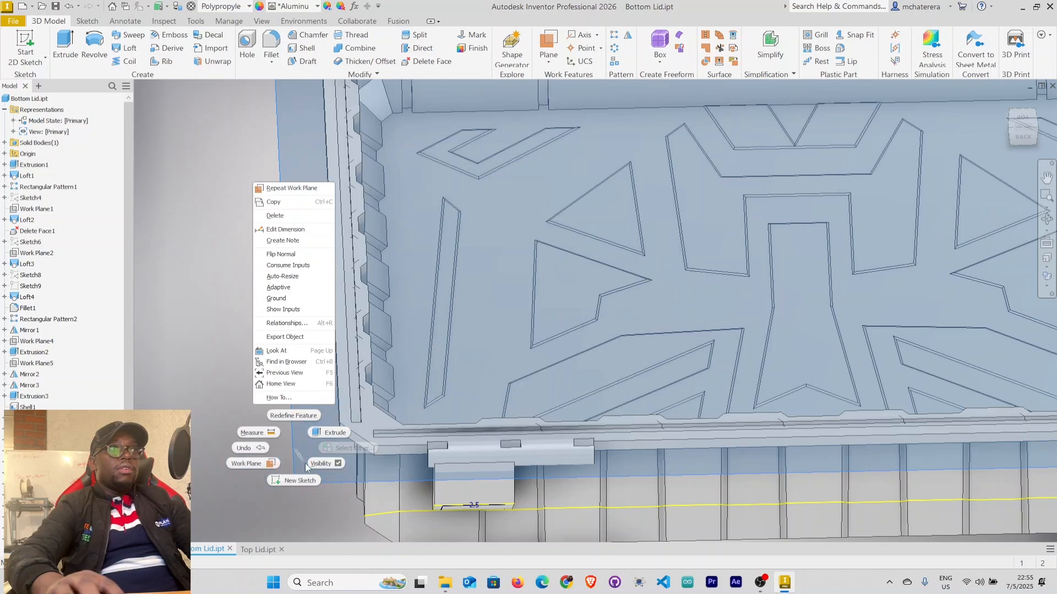
left_click(209, 387)
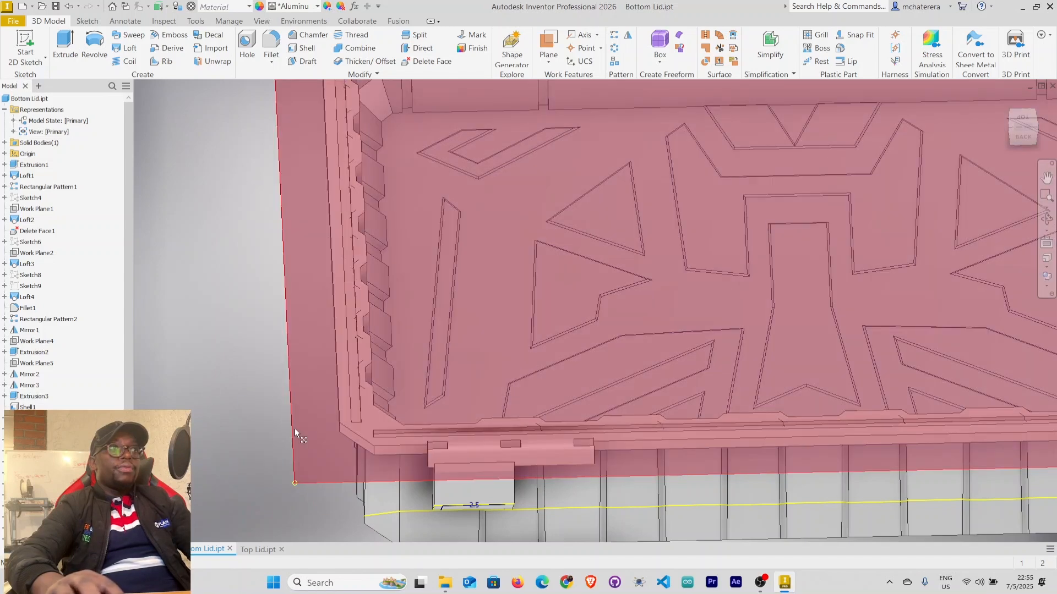
left_click(295, 428)
left_click(325, 422)
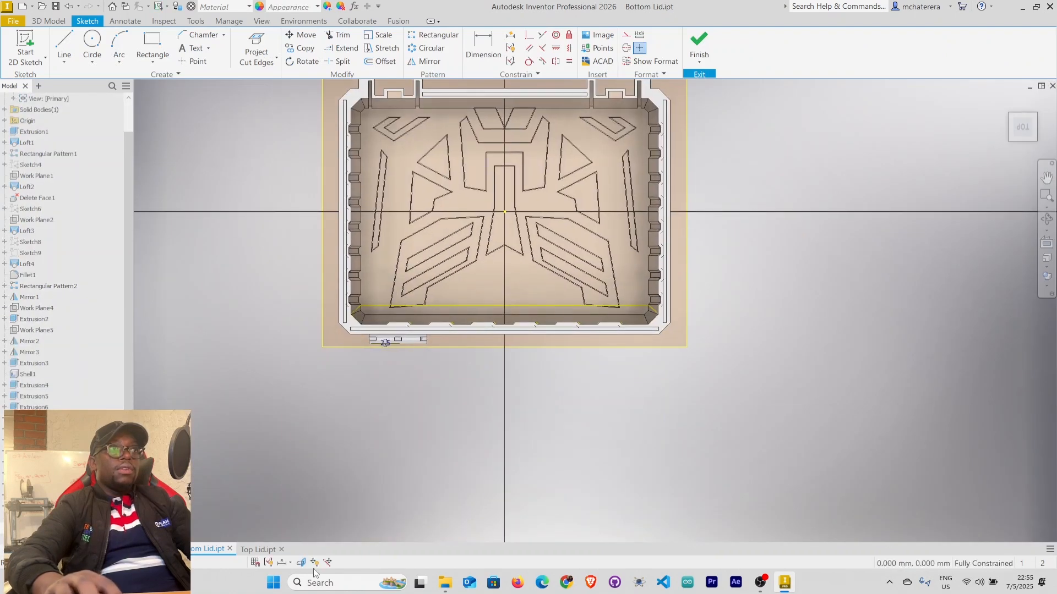
left_click(302, 562)
Project the cut edges of the sliced lid into the sketch and hide the work plane
scroll(389, 345, "down", 6)
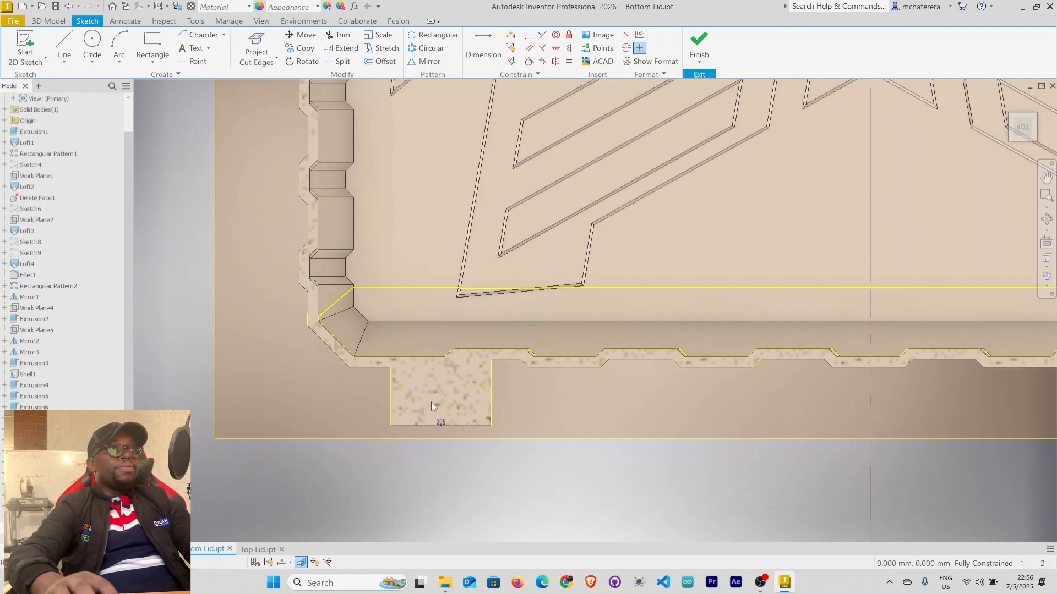
middle_click_drag(422, 376, 420, 376)
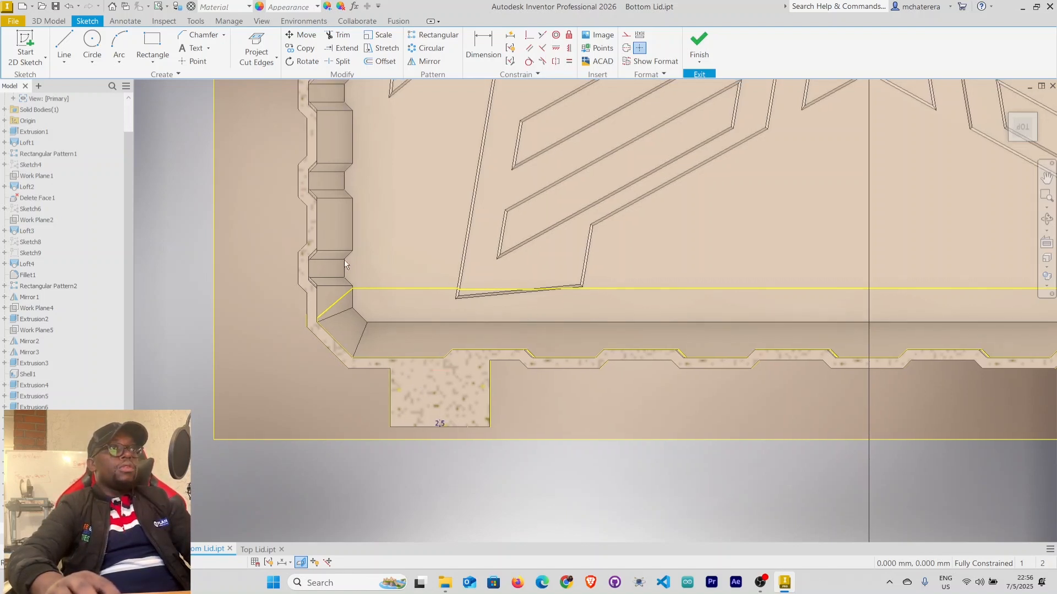
left_click(258, 48)
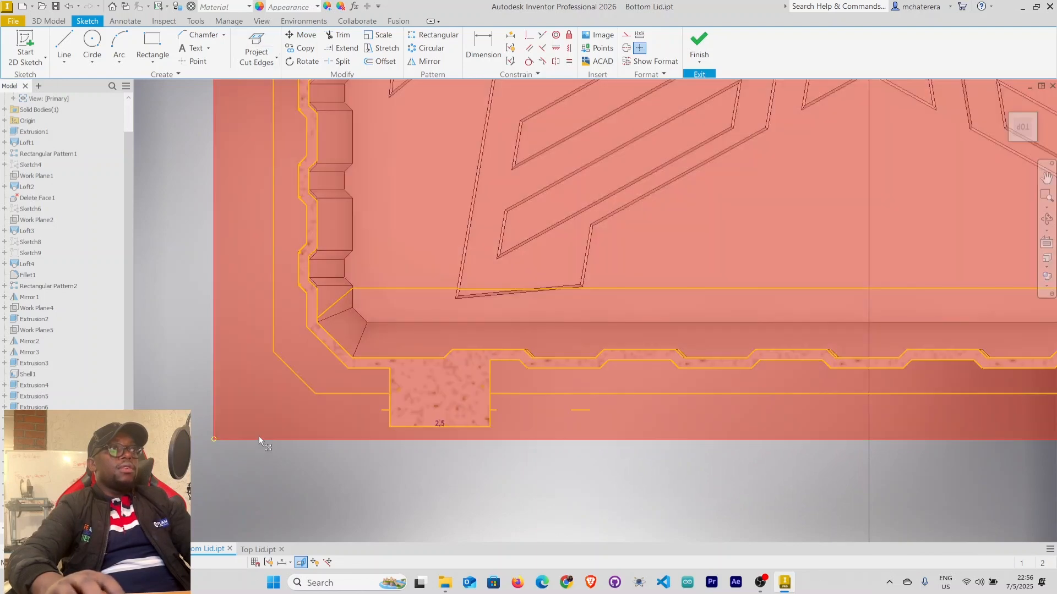
right_click(258, 436)
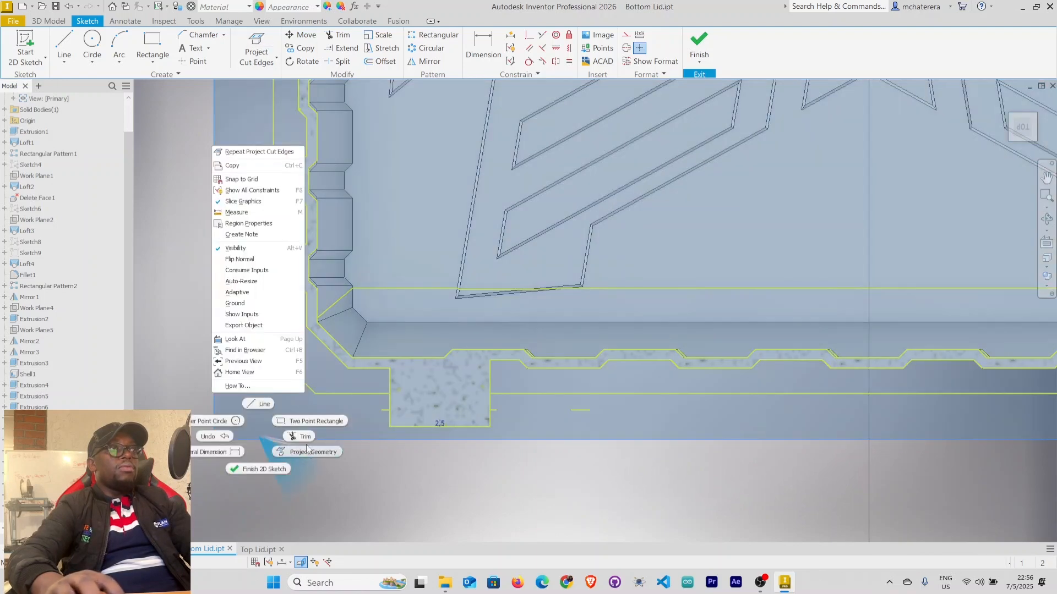
scroll(421, 413, "down", 5)
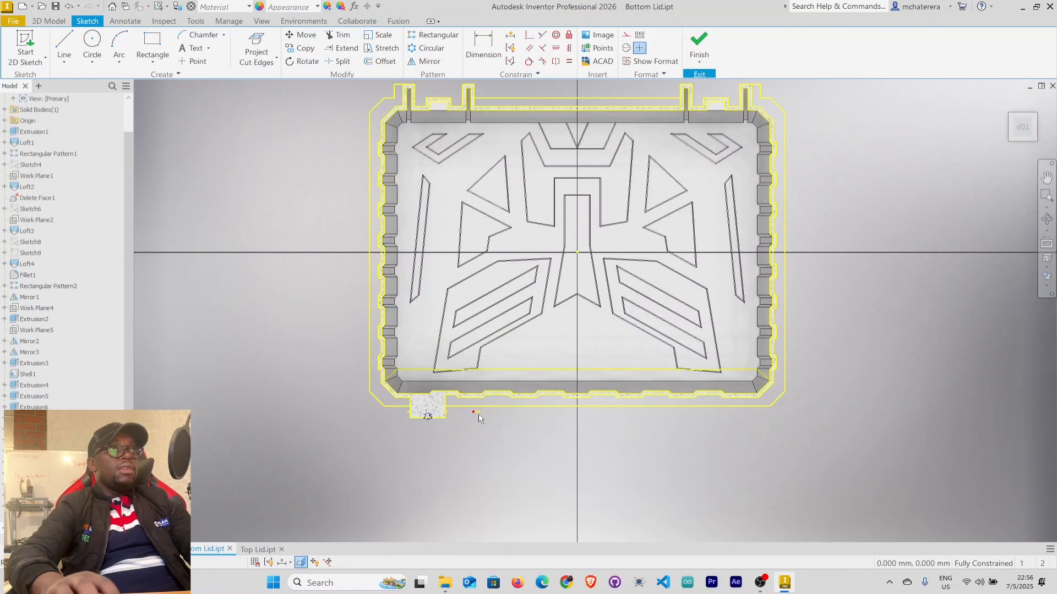
Convert all the projected cut edges to construction geometry
left_click_drag(293, 124, 851, 493)
right_click(862, 489)
left_click(899, 489)
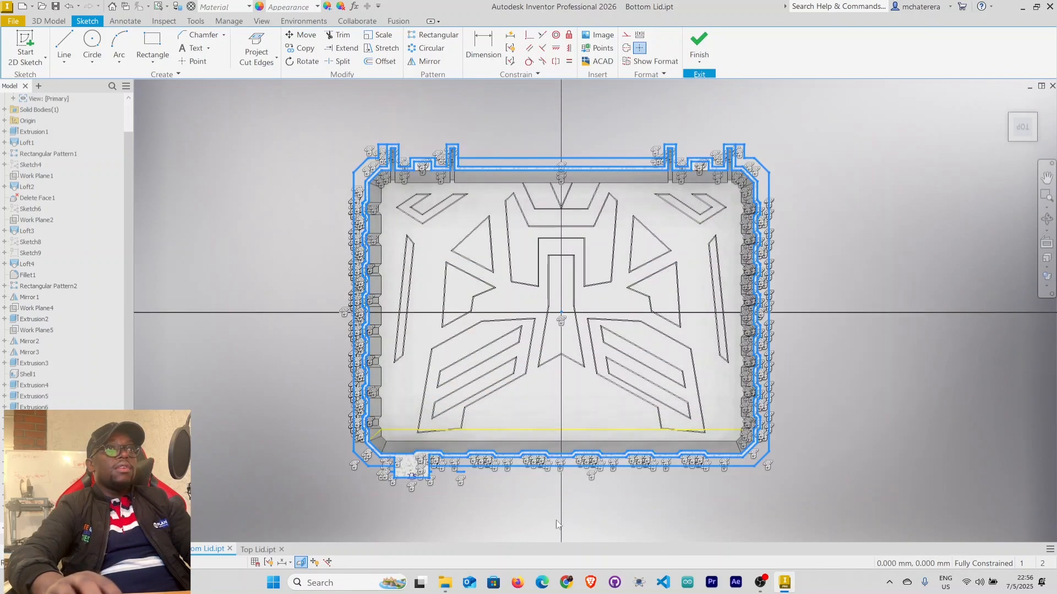
Sketch a two-point rectangle inside the hinge bracket's sliced cross-section, leaving a margin to its side and outer edges
scroll(513, 514, "up", 8)
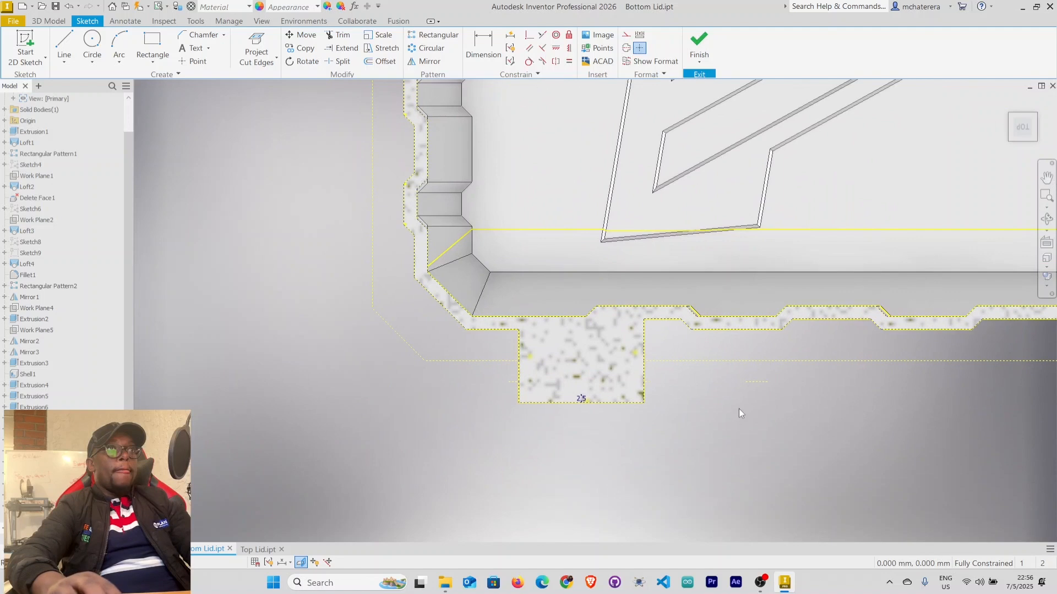
middle_click_drag(653, 322, 638, 359)
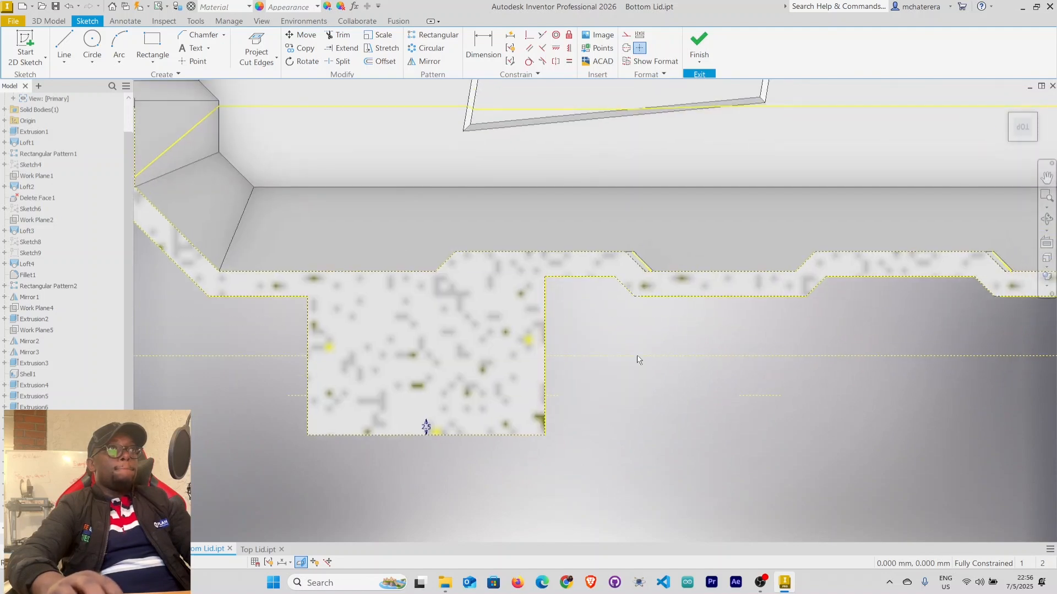
left_click(152, 44)
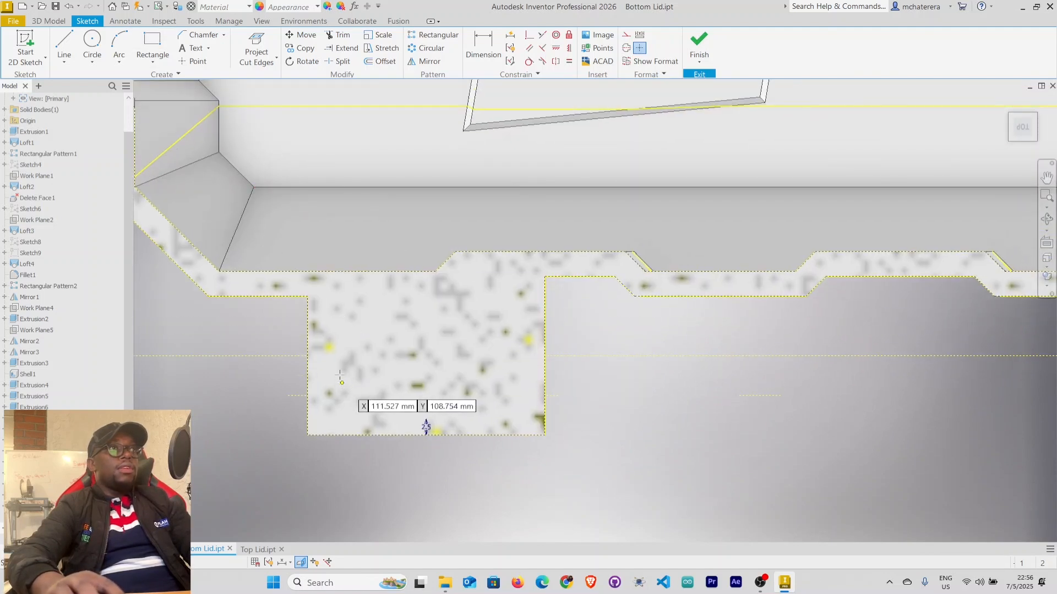
left_click(328, 298)
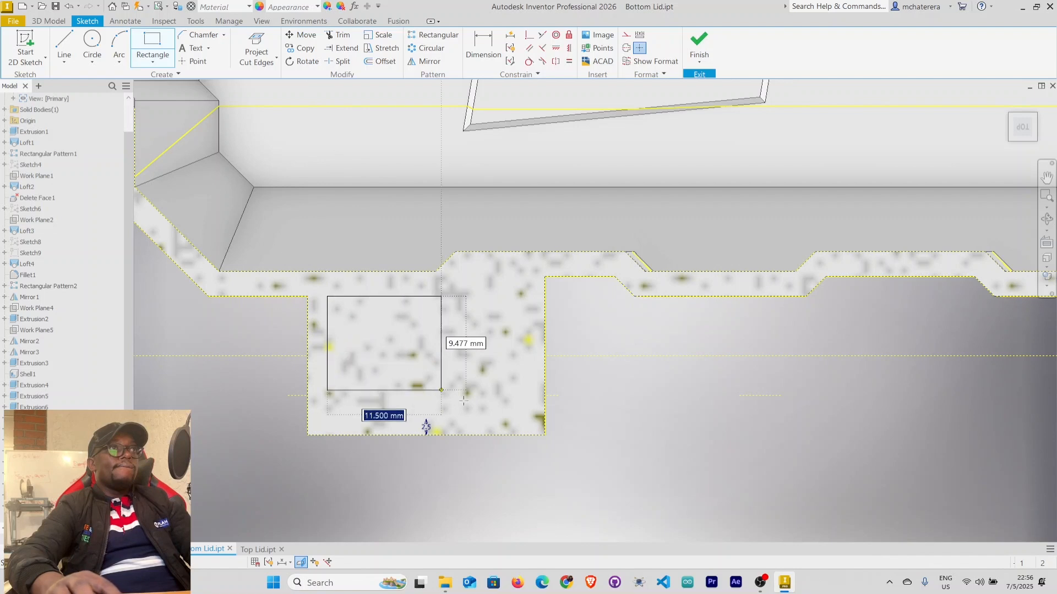
left_click(520, 421)
right_click(517, 422)
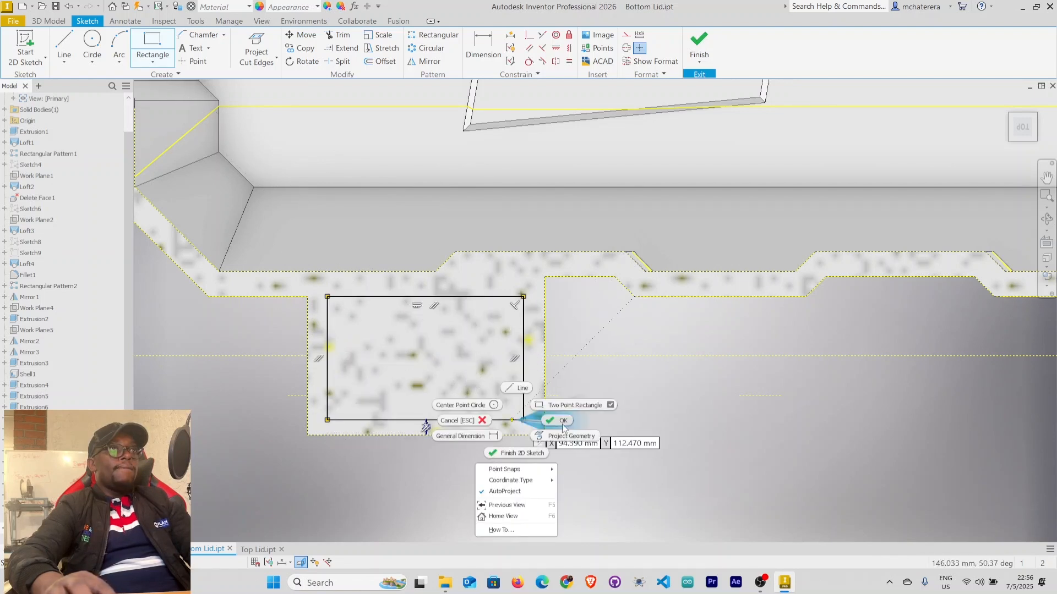
left_click(553, 421)
Align the midpoint of the rectangle's outer edge vertically with the midpoint of the bracket's outer edge
middle_click_drag(418, 425, 532, 372)
scroll(475, 394, "down", 5)
scroll(562, 411, "up", 3)
middle_click_drag(562, 410, 562, 411)
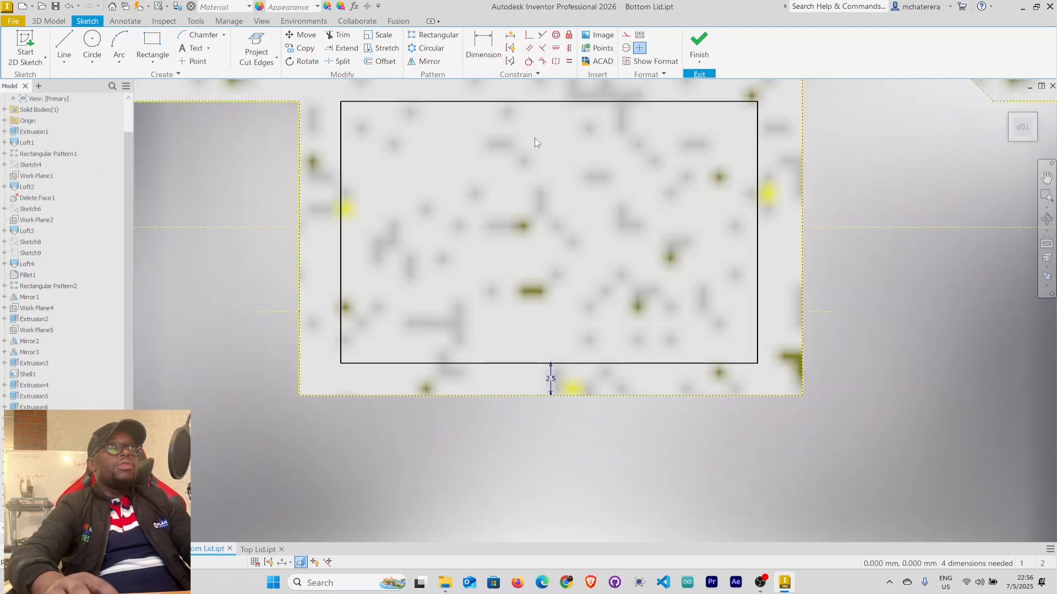
left_click(570, 49)
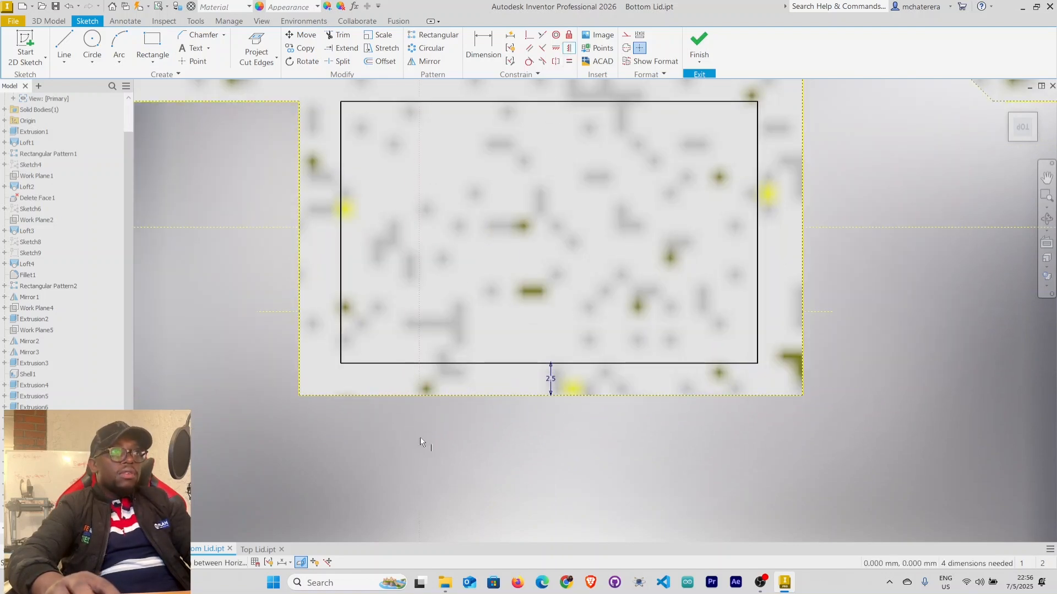
left_click(551, 395)
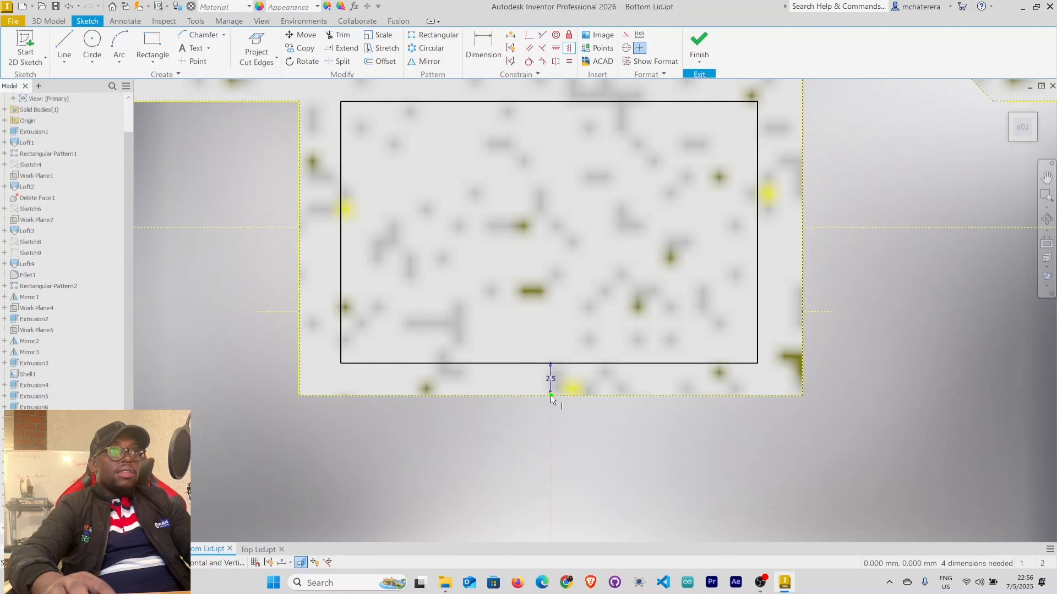
left_click(550, 363)
right_click(235, 343)
left_click(266, 342)
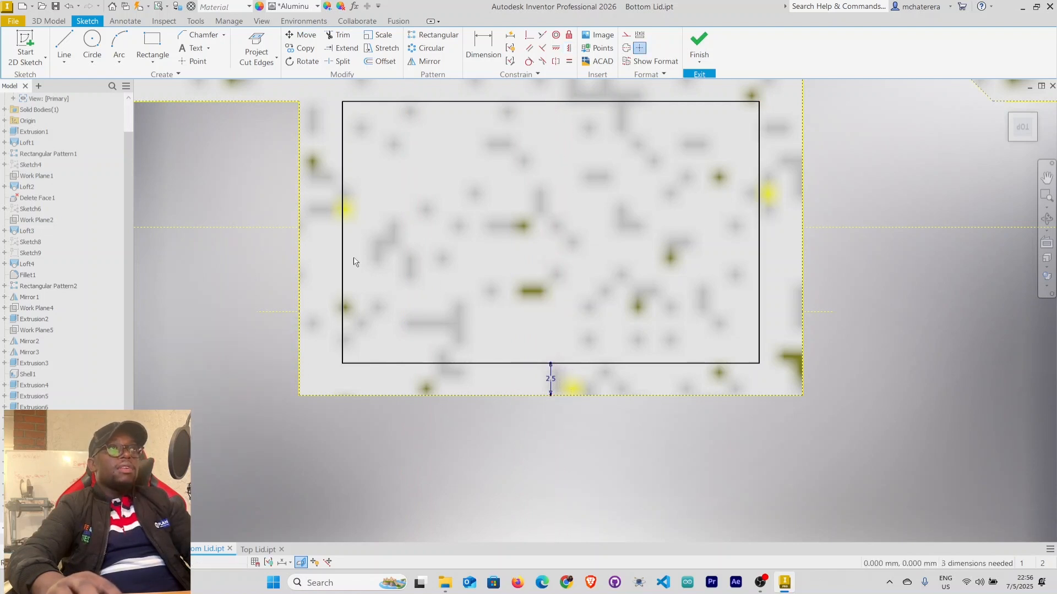
Dimension the gap between the rectangle's side and the bracket's side edge at 2.5 mm
left_click(343, 301)
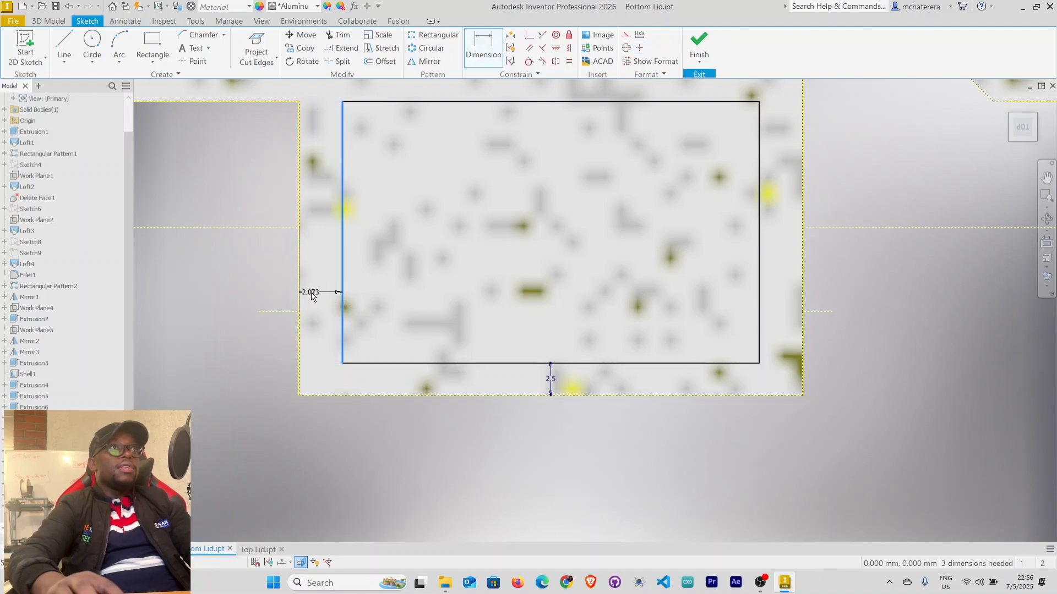
left_click(315, 299)
left_click(316, 298)
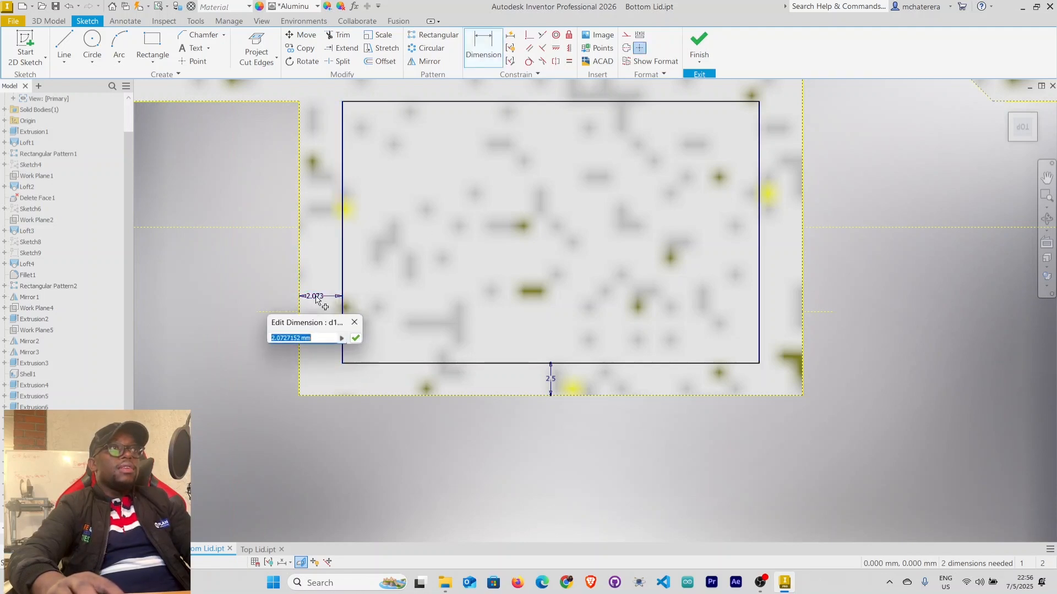
type("2.5")
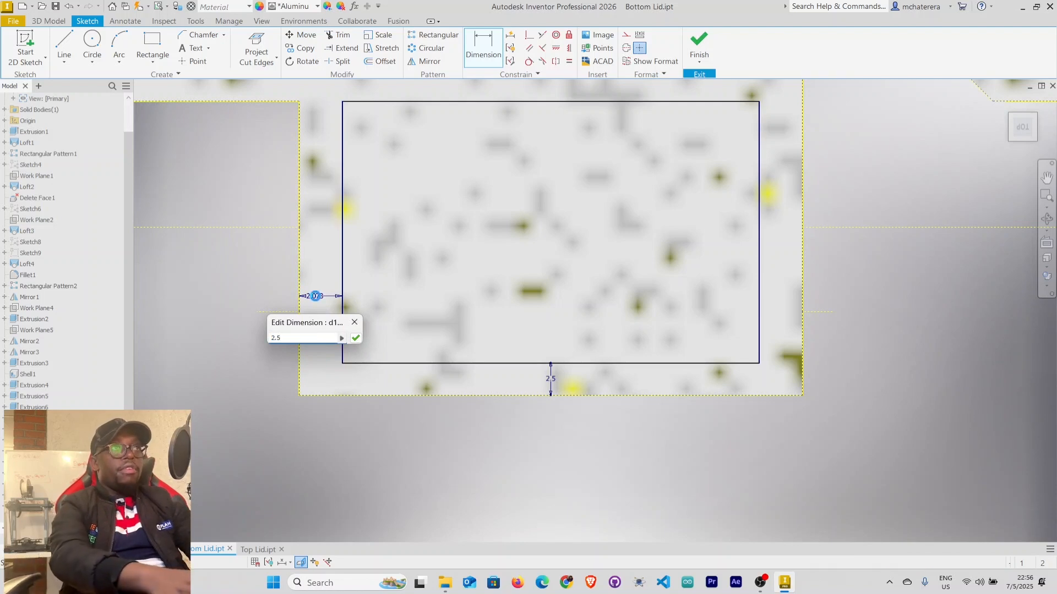
key("Return")
Dimension the gap between the rectangle and the bracket's outer edge, linking it to the 2.5 mm side-gap dimension (d174)
left_click(442, 364)
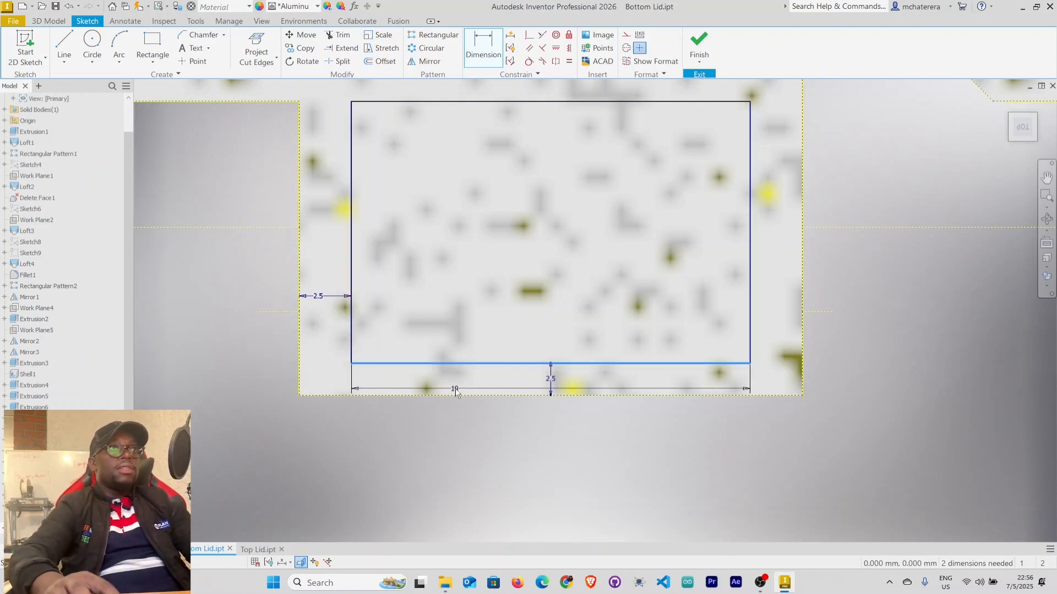
left_click(433, 346)
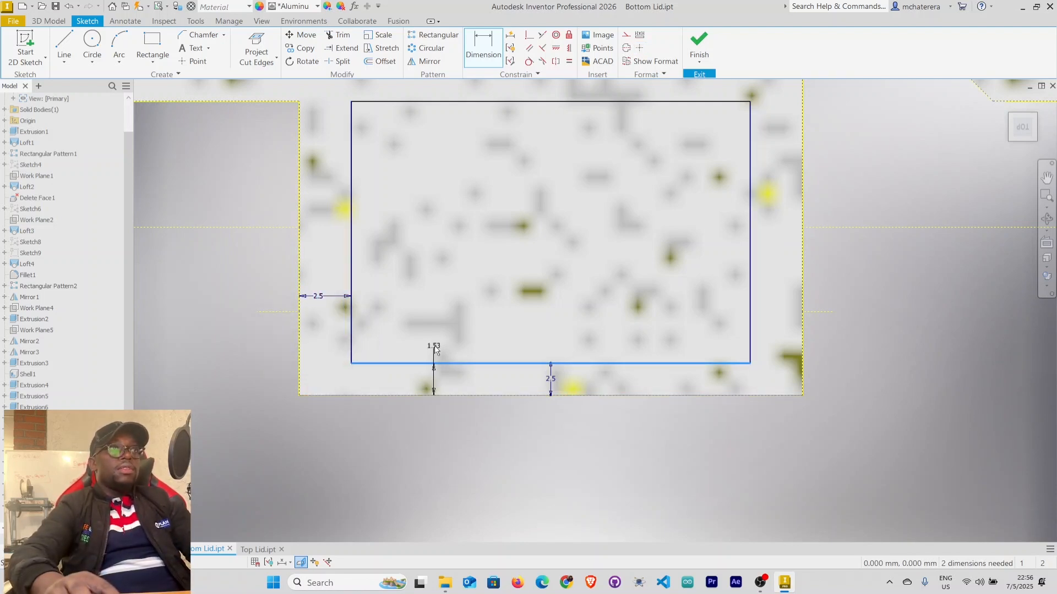
left_click(319, 296)
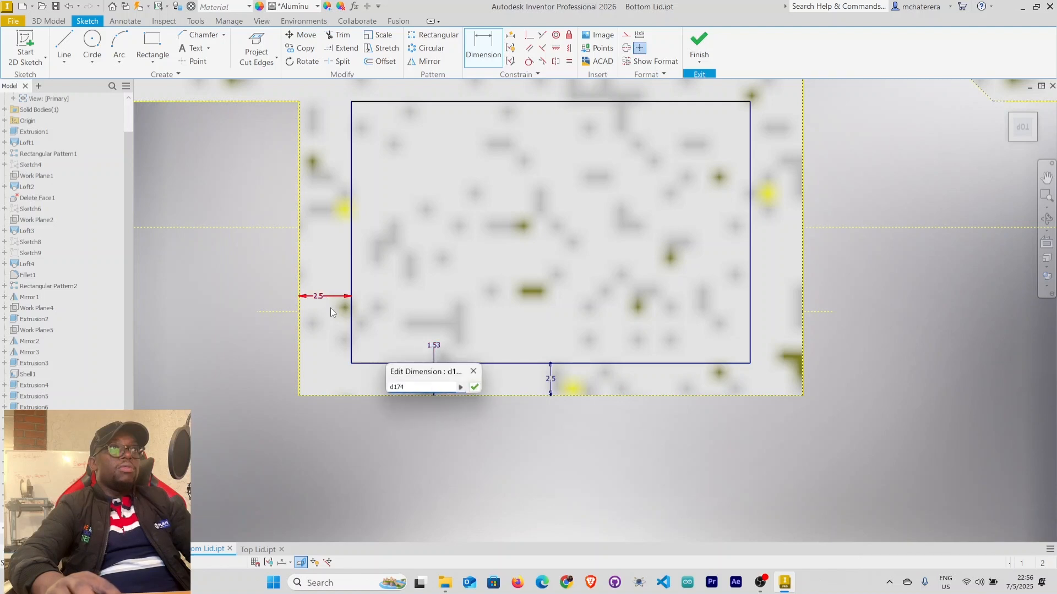
left_click(474, 388)
mouse_move(644, 448)
middle_mouse_down()
mouse_move(633, 478)
mouse_move(667, 491)
middle_mouse_up()
right_click(641, 472)
left_click(668, 468)
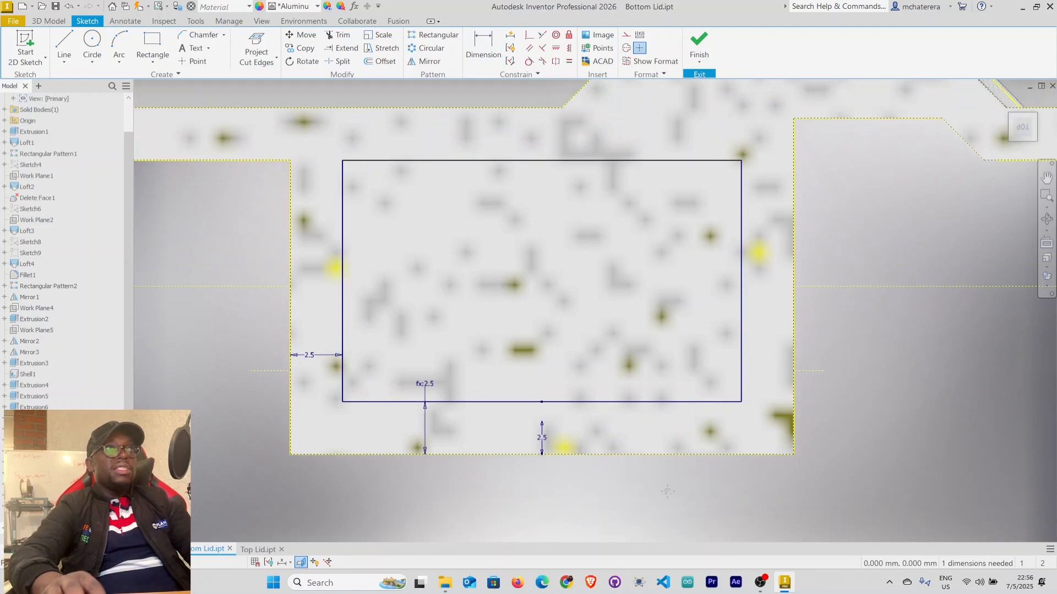
Make the rectangle's inner edge collinear with the lid wall's outer edge, and finish the sketch
middle_click_drag(566, 167, 696, 172)
left_click(571, 165)
left_click(362, 165)
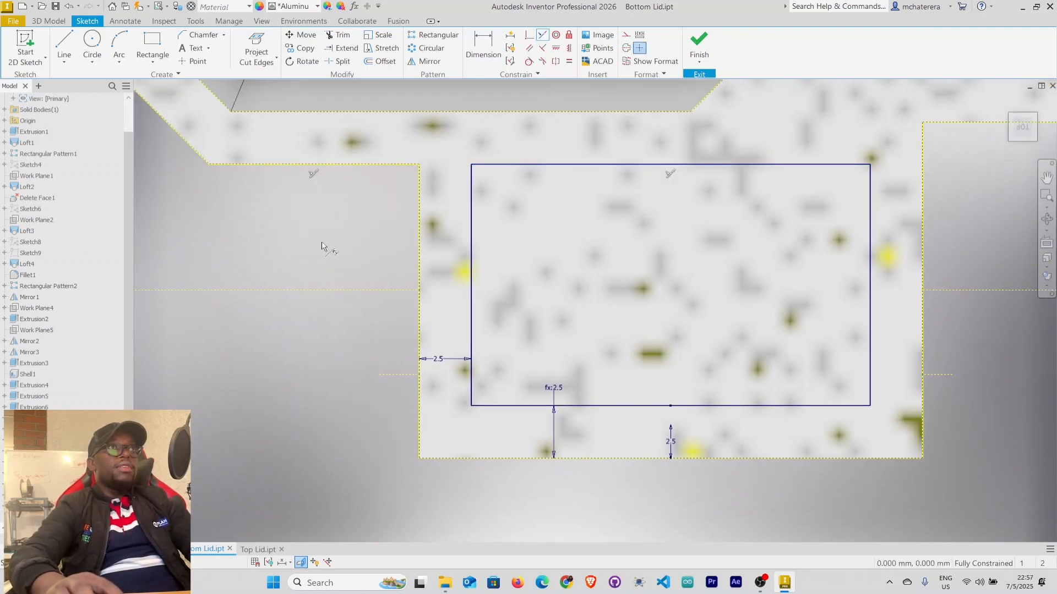
right_click(302, 257)
left_click(337, 257)
middle_click_drag(438, 330, 337, 329)
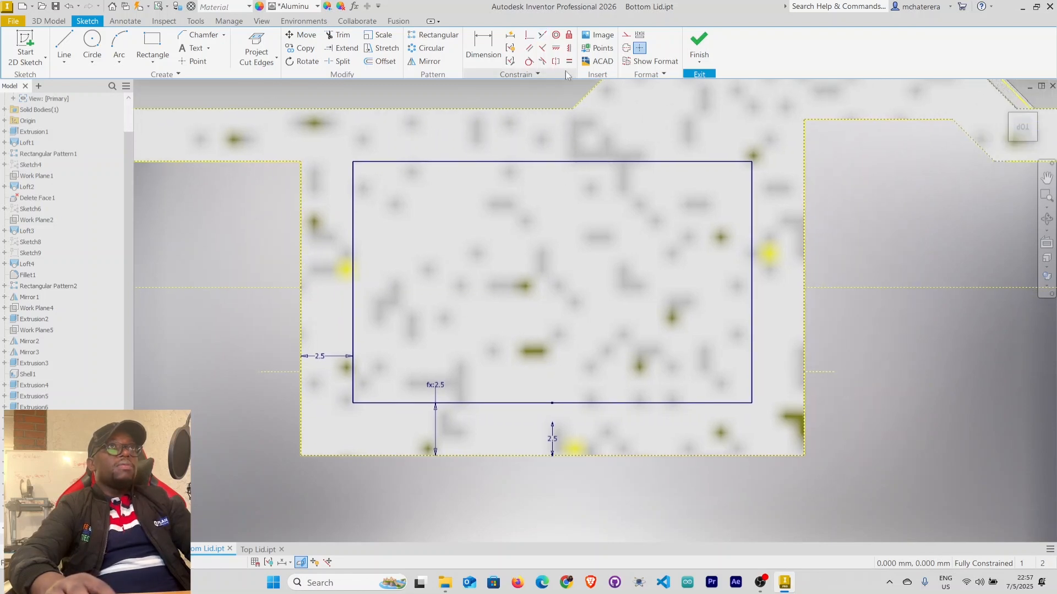
left_click(697, 44)
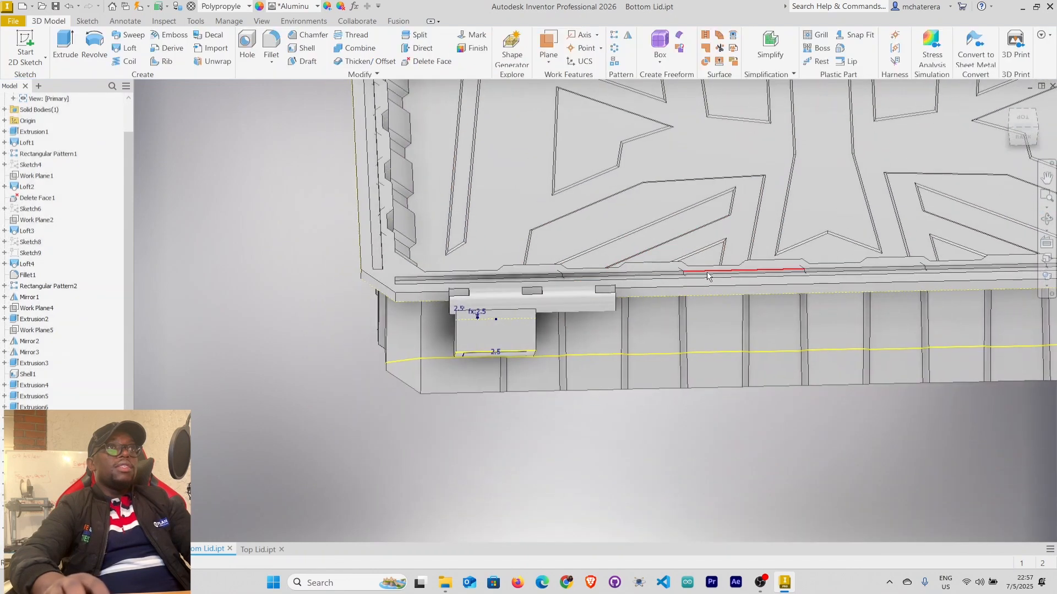
Show the lid model in wireframe so both hinge bracket profiles can be reached
middle_click_drag(708, 276, 995, 239, "shift")
left_click(1046, 276)
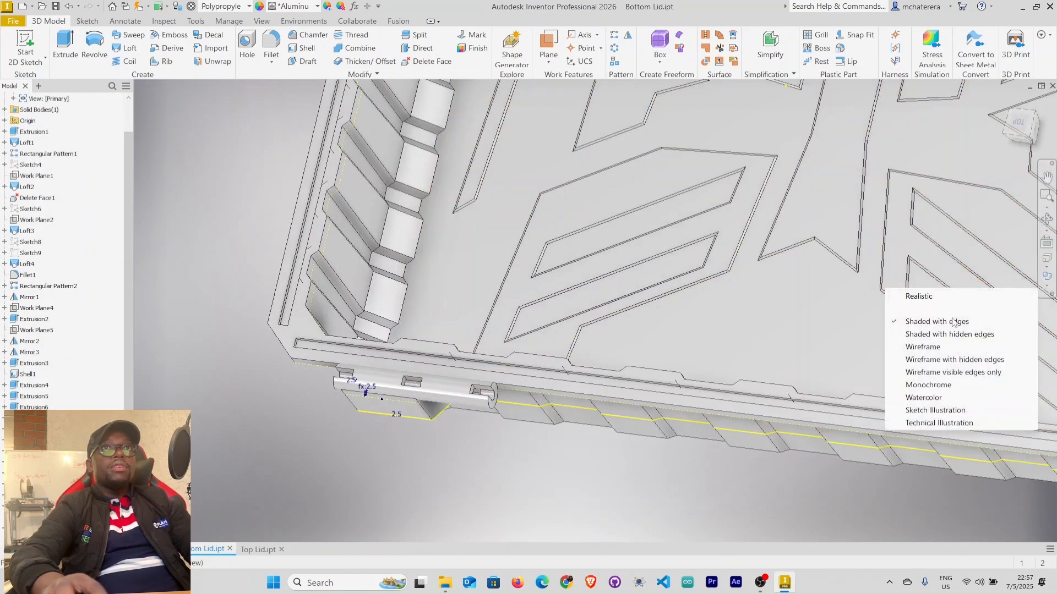
left_click(916, 347)
middle_click_drag(376, 405, 406, 369)
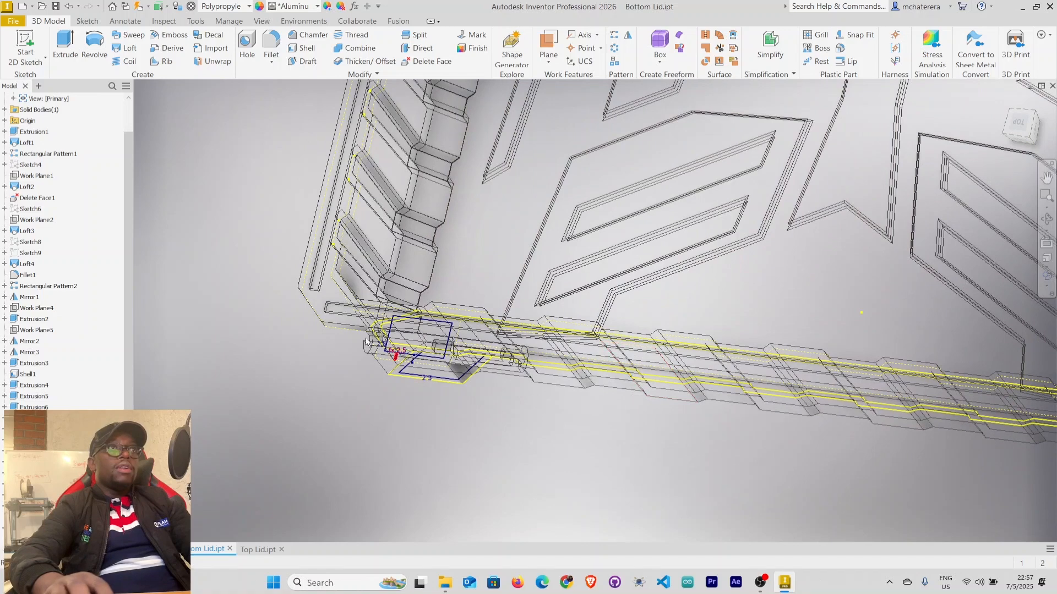
Try to loft between the upper rectangle sketch and the profile in the lower hinge bracket sketch
left_click(130, 48)
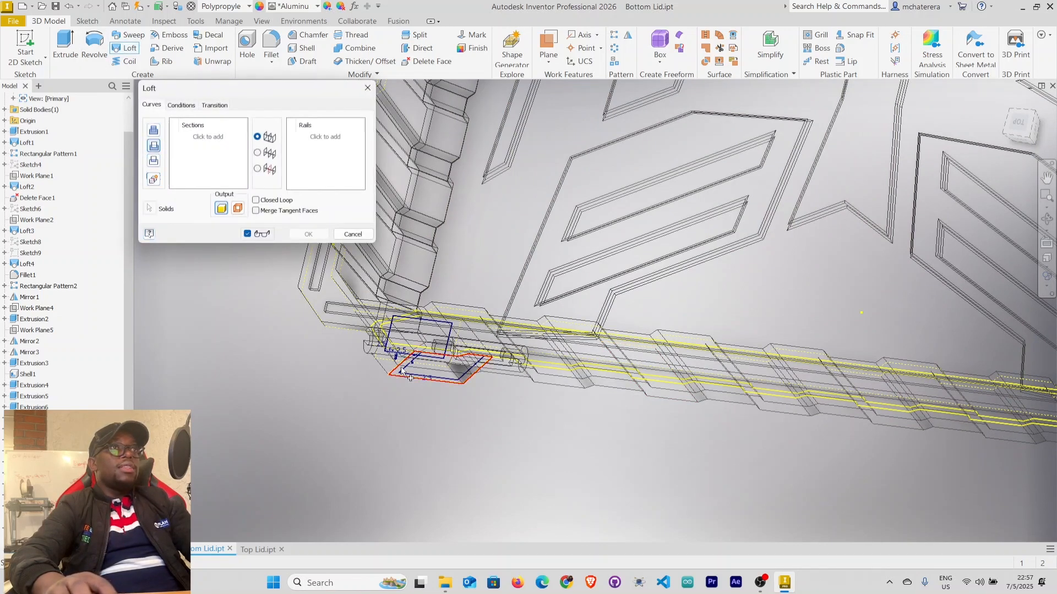
scroll(404, 366, "up", 5)
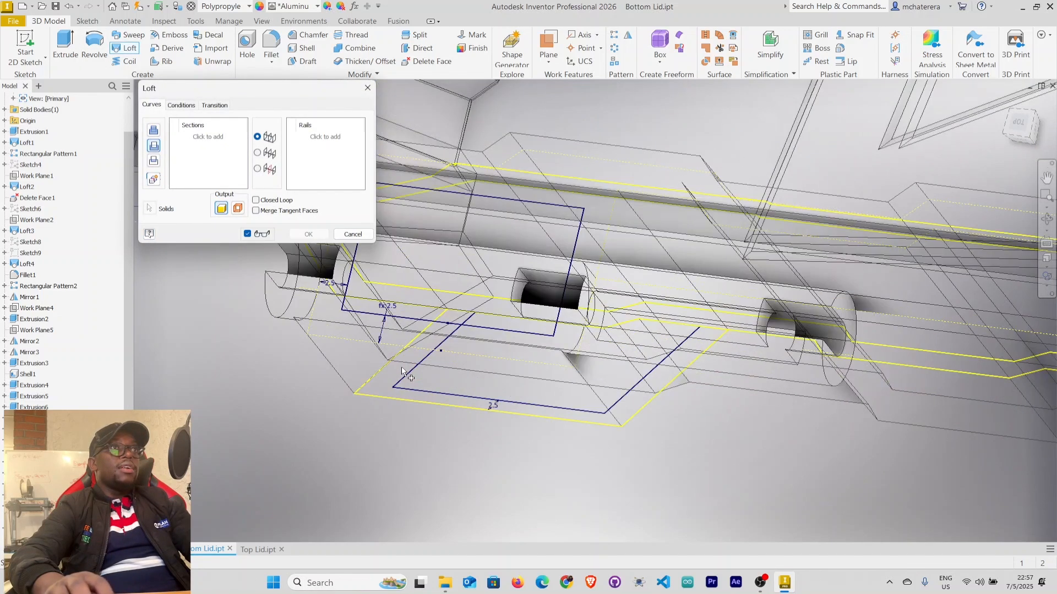
left_click(571, 245)
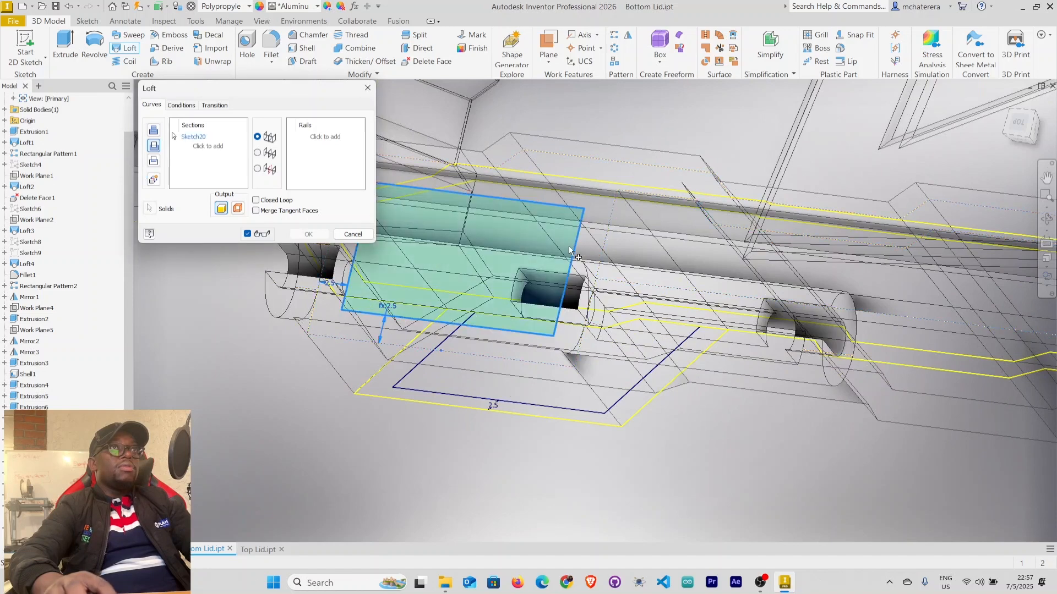
left_click(537, 405)
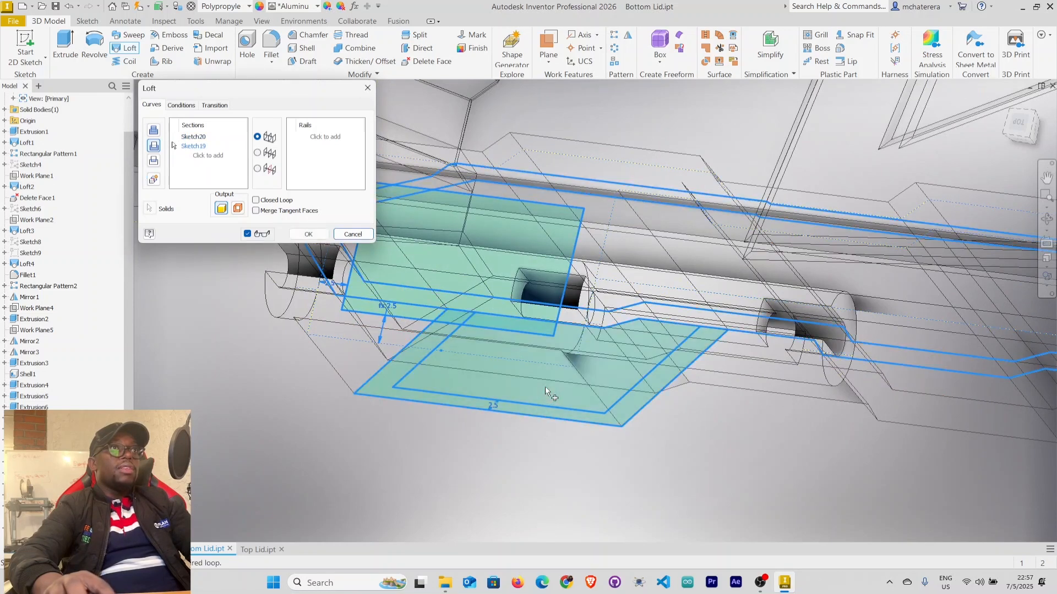
mouse_move(636, 424)
middle_mouse_down("shift")
mouse_move(648, 402)
mouse_move(624, 410)
middle_mouse_up("shift")
scroll(625, 409, "down", 3)
middle_click_drag(662, 356, 641, 369)
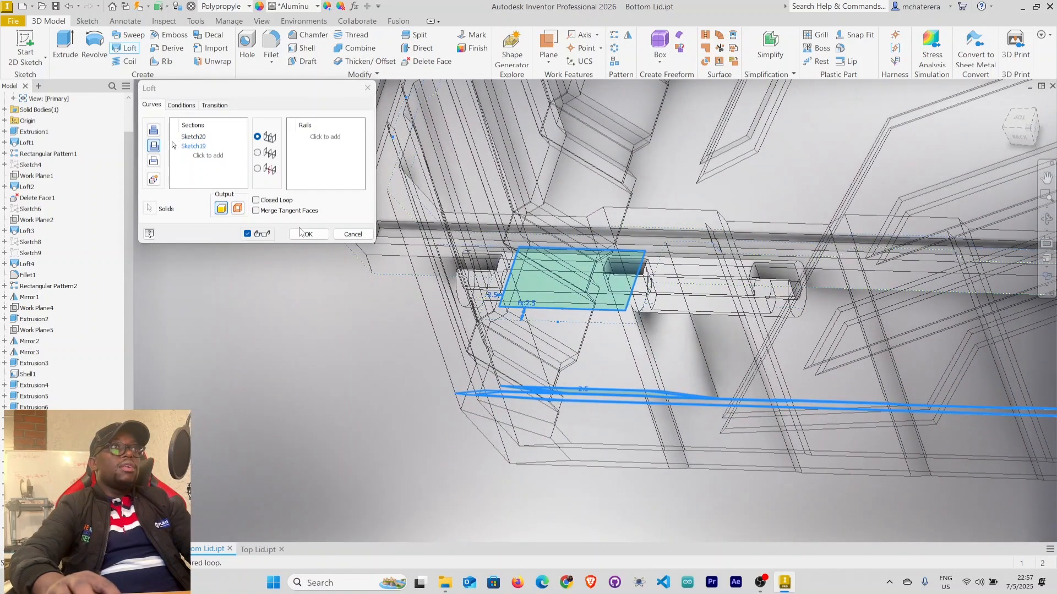
left_click(323, 237)
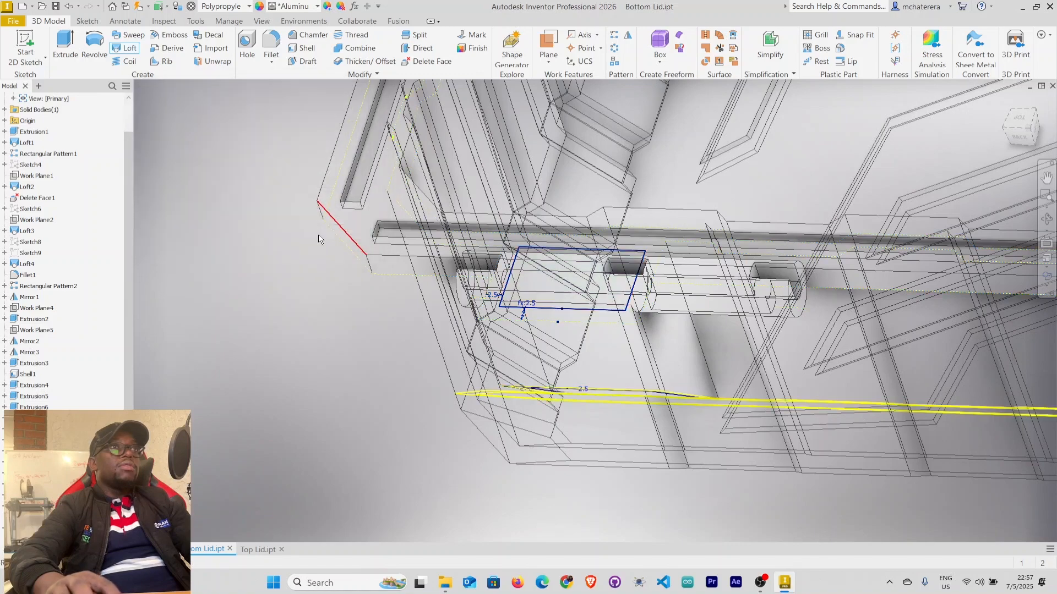
left_click(127, 52)
middle_click_drag(550, 396, 600, 275, "shift")
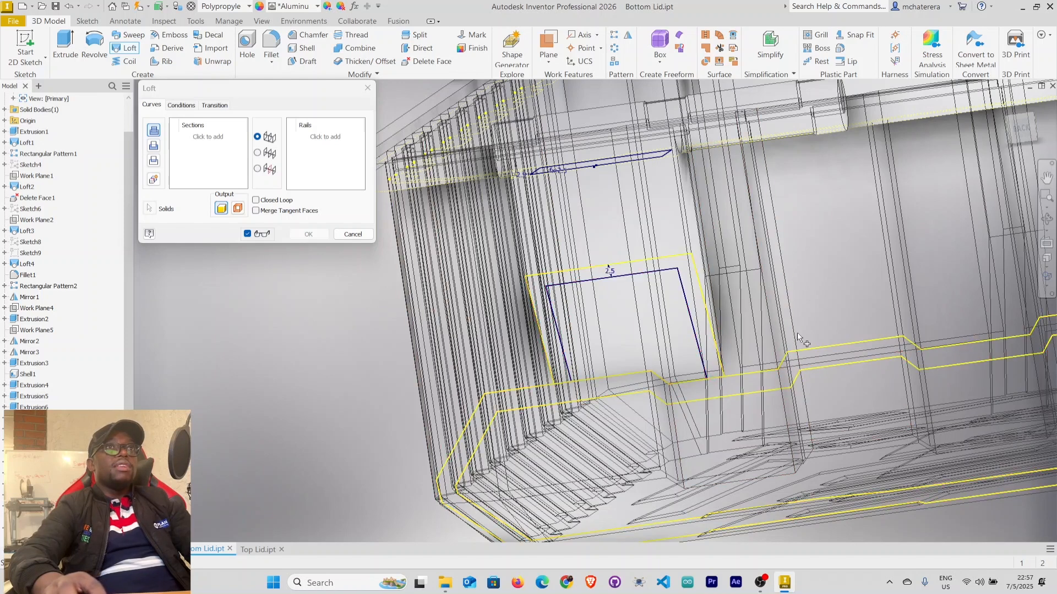
left_click(352, 236)
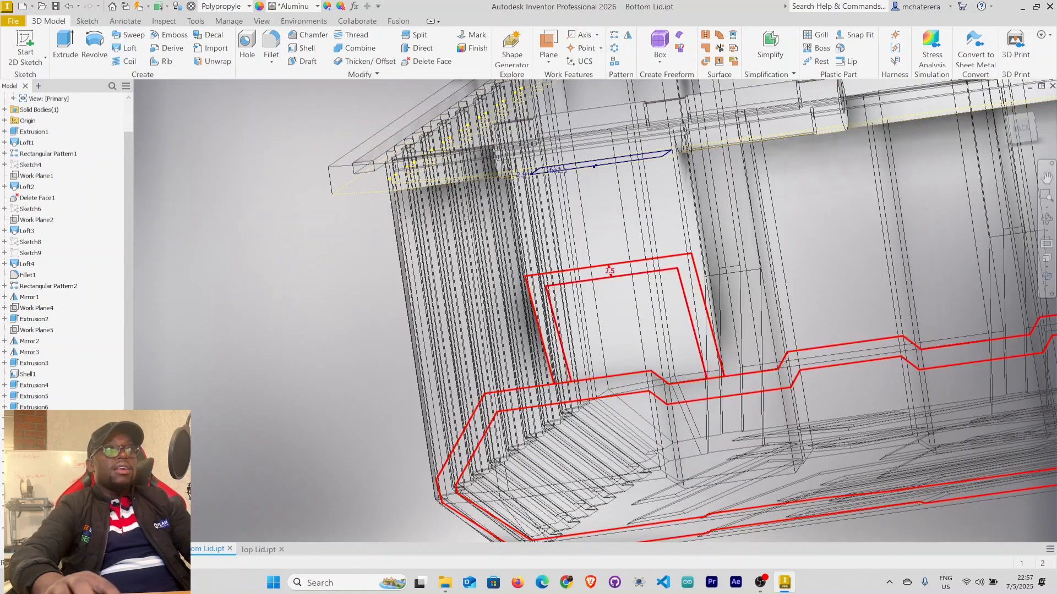
Open the lower hinge bracket sketch for editing and convert all its geometry to construction lines
double_click(609, 270)
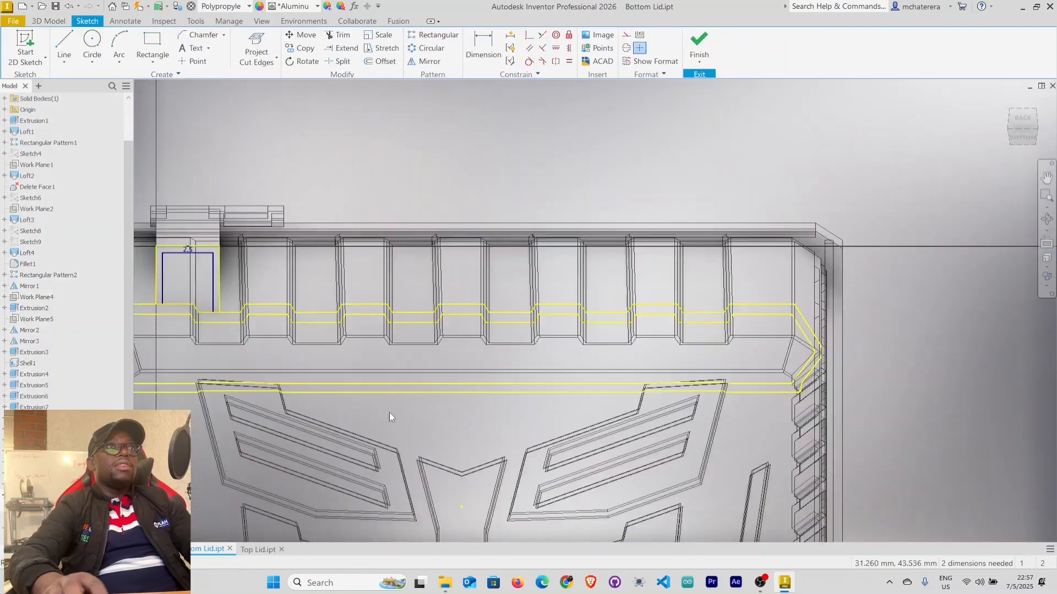
left_click_drag(732, 384, 807, 447)
right_click(752, 392)
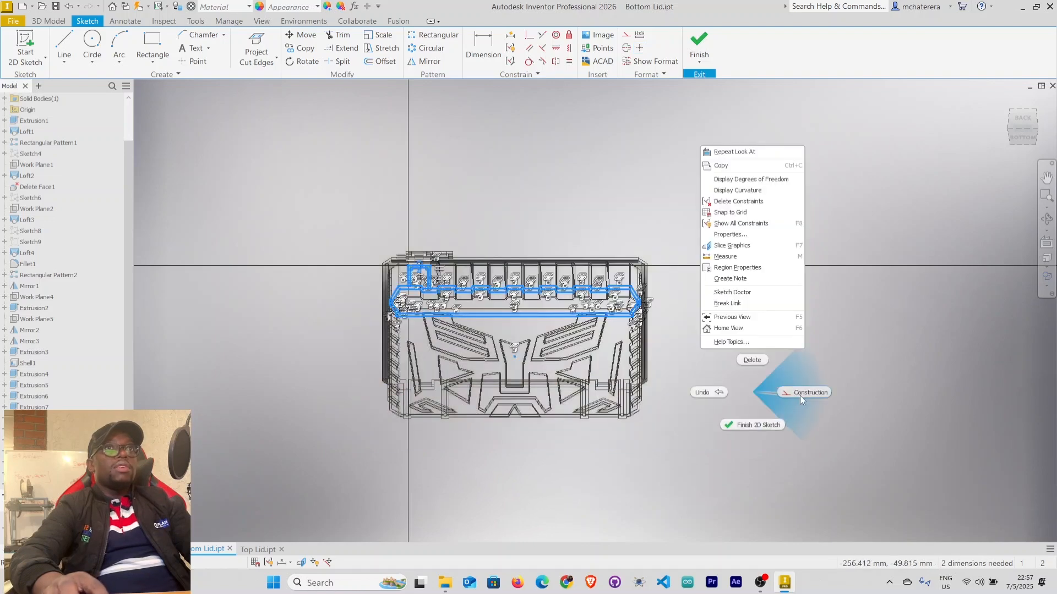
left_click(800, 395)
left_click(510, 445)
Restore the 2.5 mm inset profile's three lines and the short slanted wall edge to regular geometry
scroll(471, 415, "up", 5)
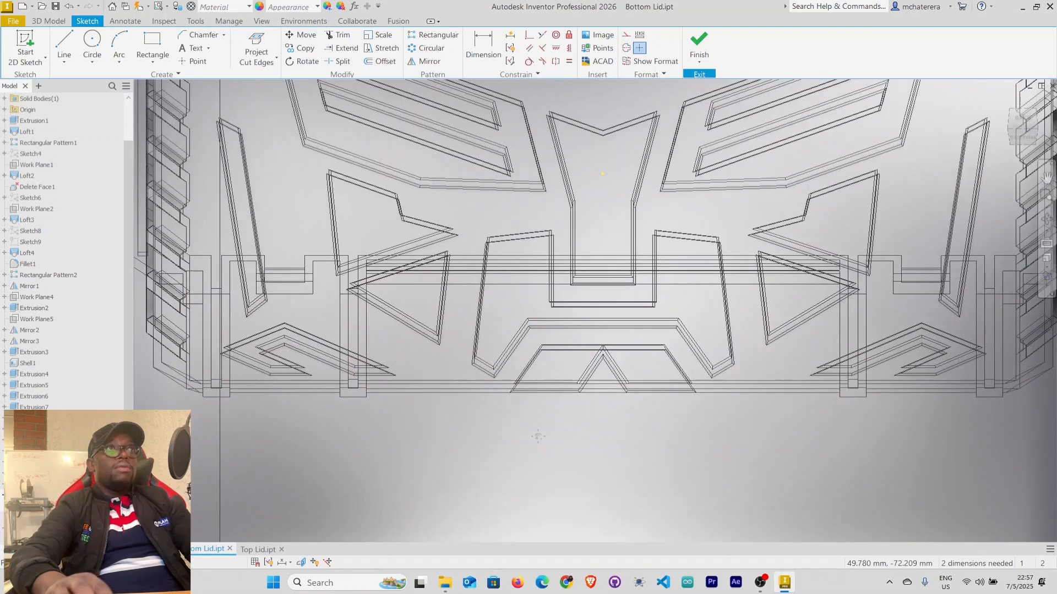
scroll(538, 437, "up", 8)
middle_click_drag(475, 287, 478, 391)
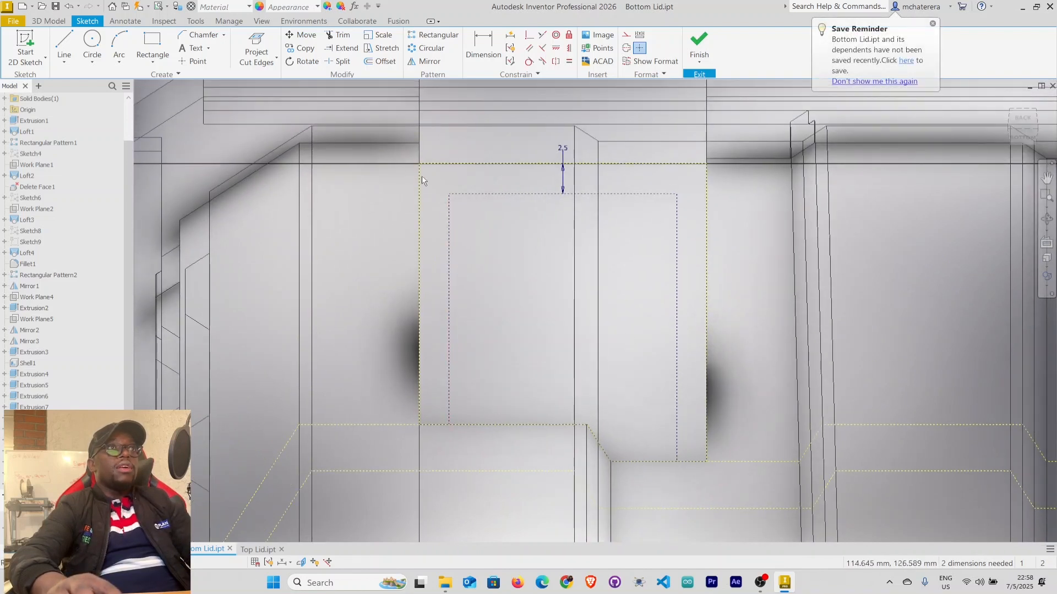
mouse_move(431, 182)
left_mouse_down()
mouse_move(540, 257)
mouse_move(691, 441)
mouse_move(698, 482)
left_mouse_up()
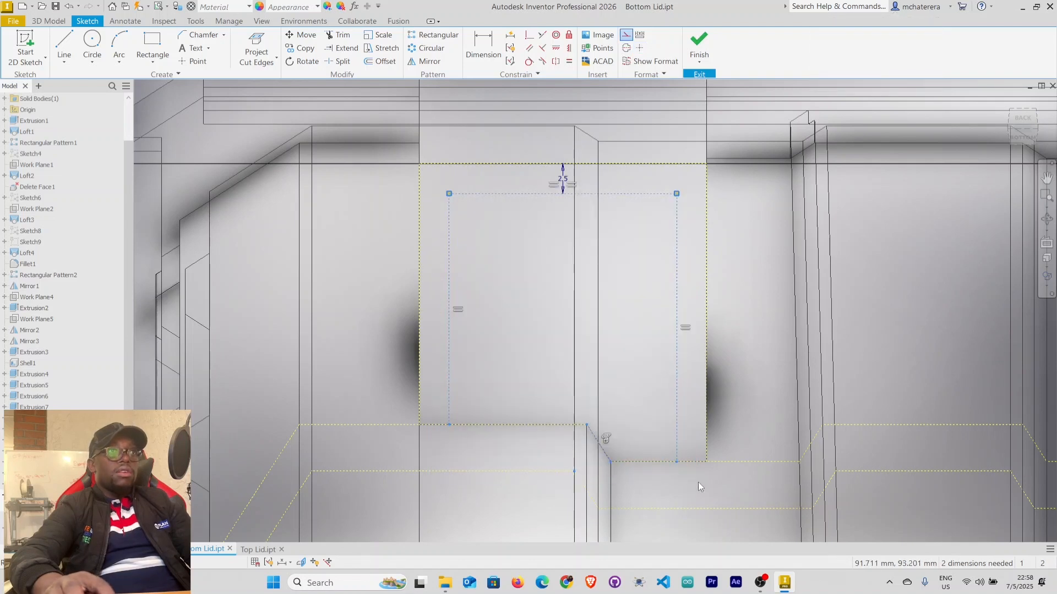
right_click(628, 349)
left_click(682, 349)
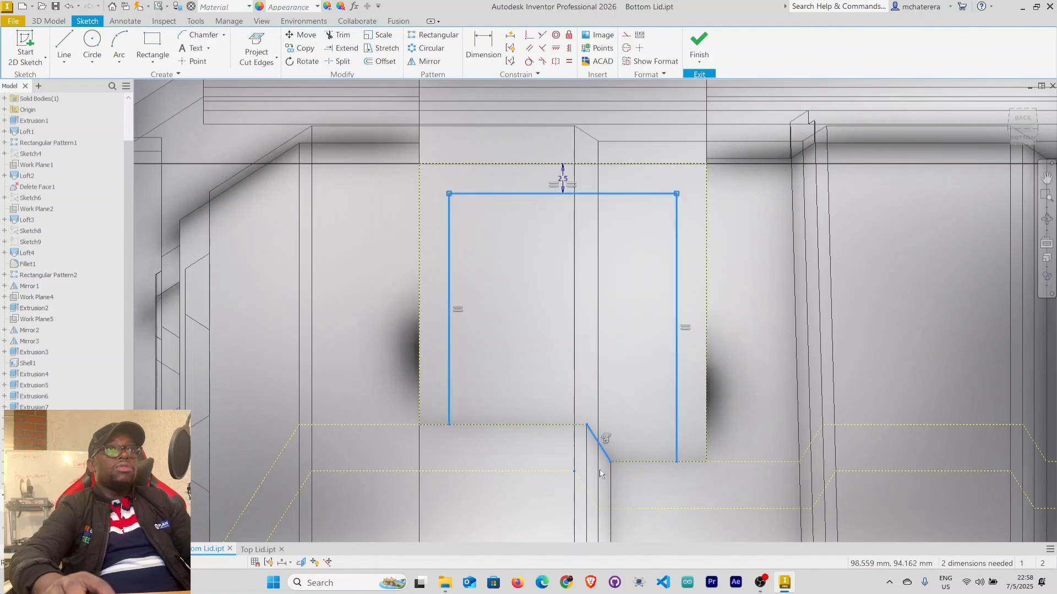
left_click(499, 444)
Change the two horizontal wall edges that close the inset profile from construction to regular geometry, and finish the sketch
right_click(519, 425)
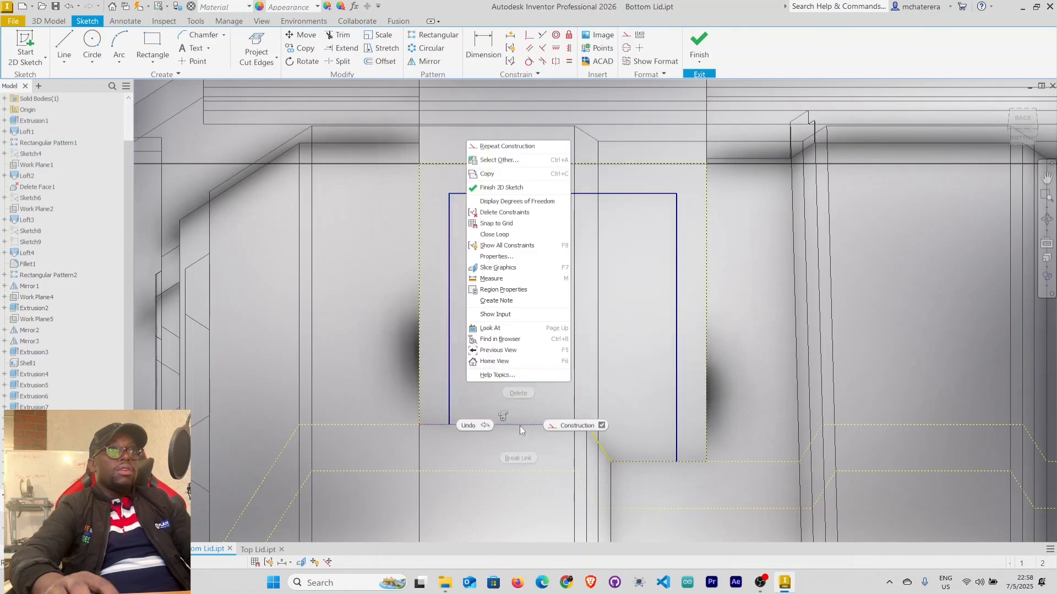
left_click(575, 428)
scroll(530, 439, "up", 5)
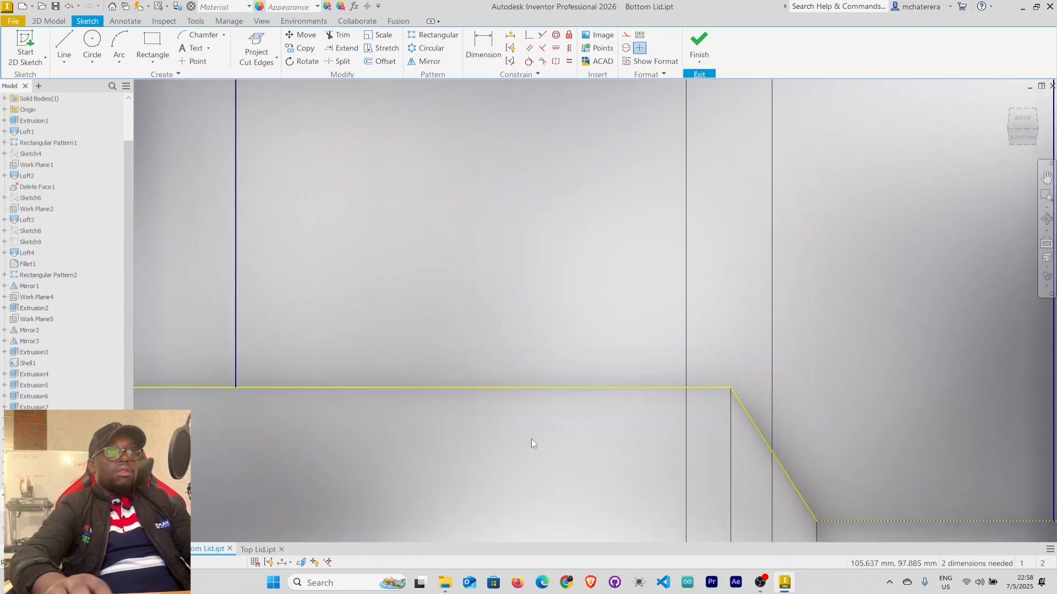
scroll(544, 441, "down", 5)
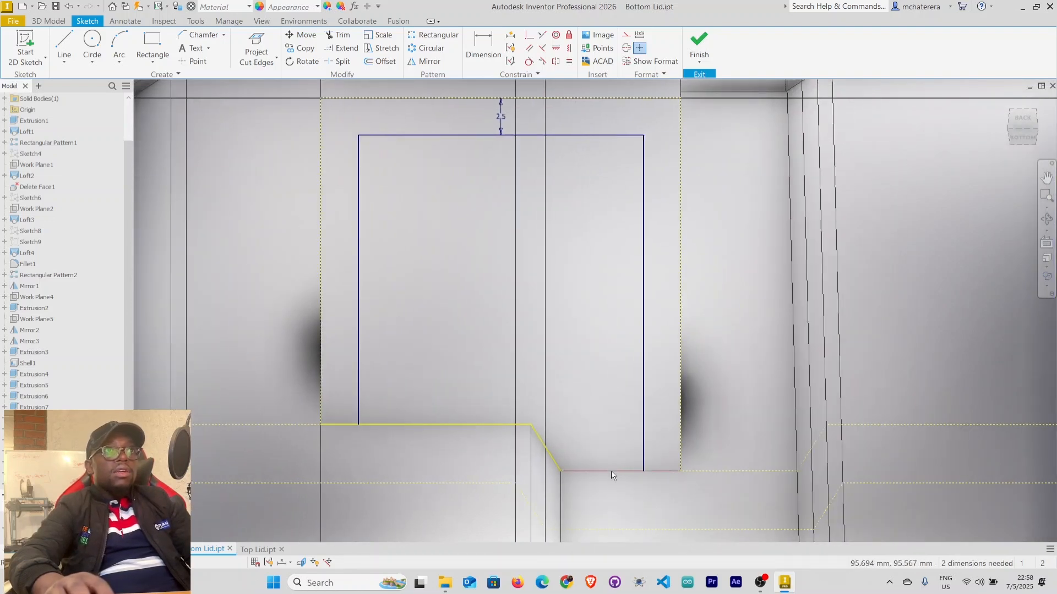
right_click(619, 472)
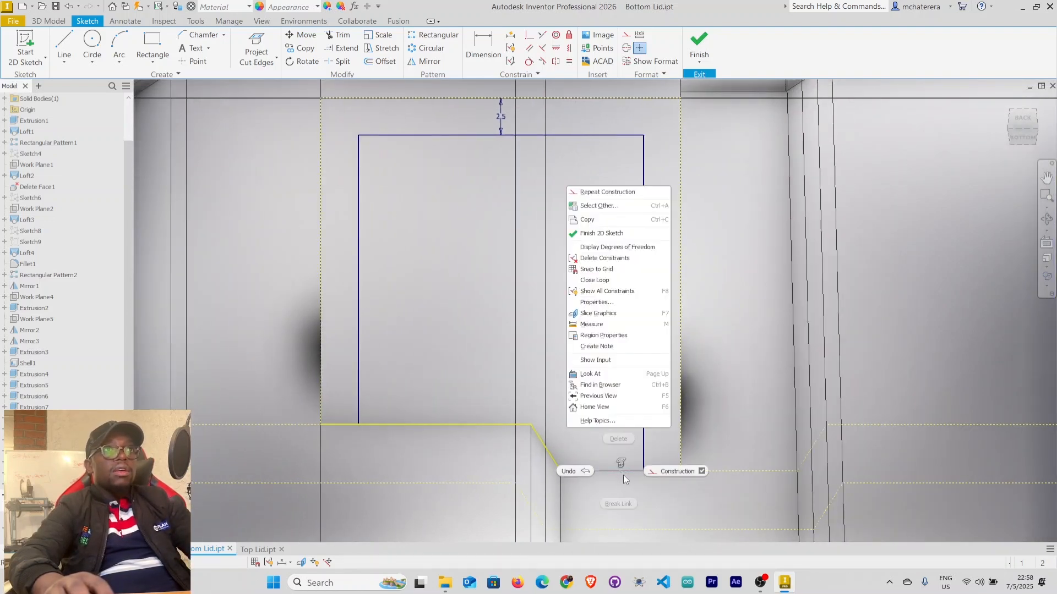
left_click(666, 472)
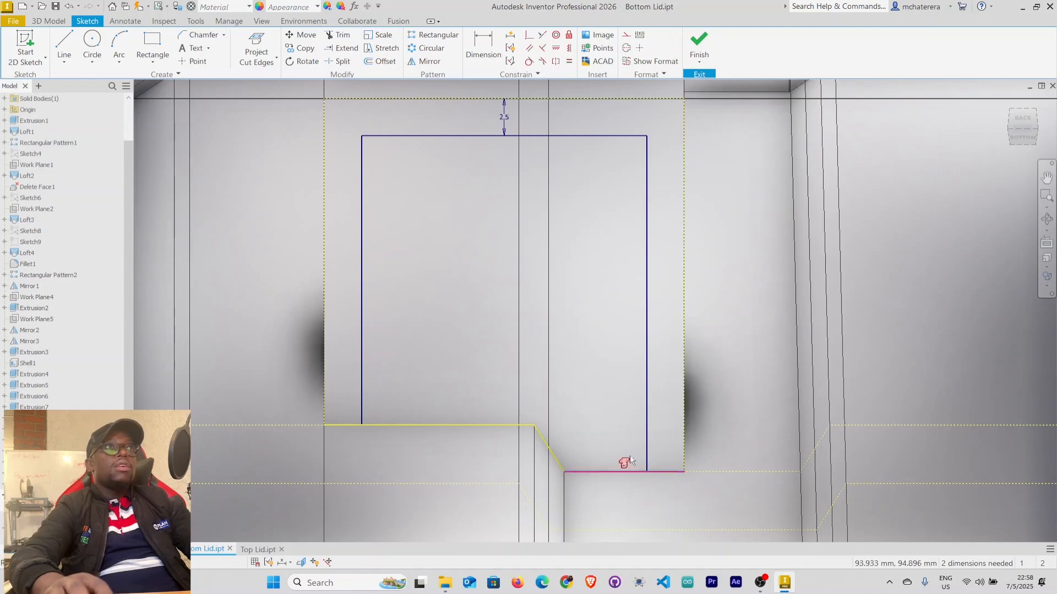
middle_click_drag(597, 391, 606, 417)
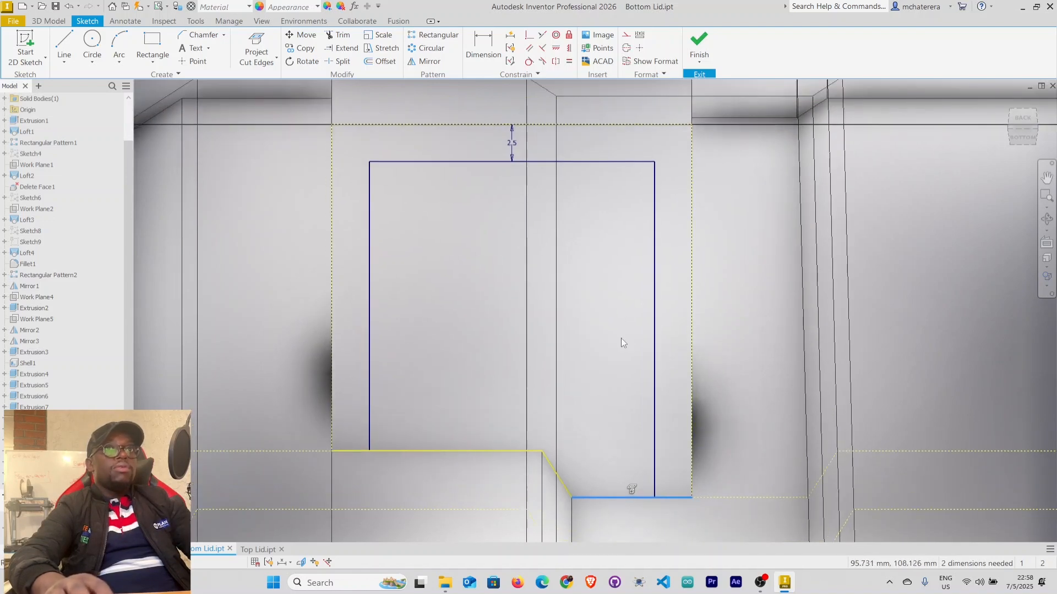
left_click(699, 41)
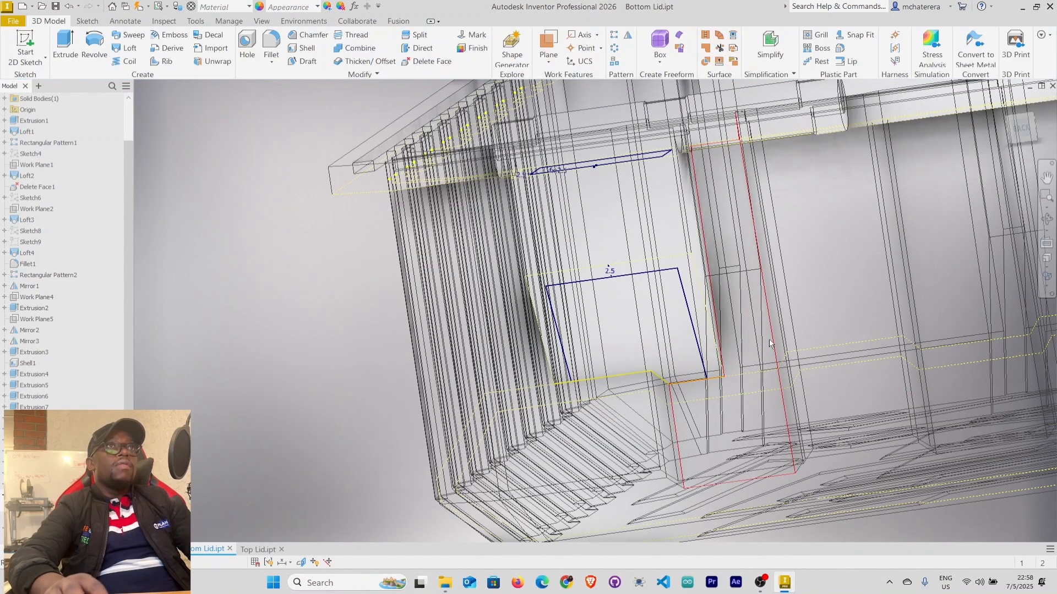
mouse_move(775, 340)
middle_mouse_down()
mouse_move(653, 339)
mouse_move(664, 344)
middle_mouse_up()
mouse_move(747, 328)
middle_mouse_down("shift")
mouse_move(742, 349)
mouse_move(750, 361)
mouse_move(746, 329)
mouse_move(782, 388)
middle_mouse_up("shift")
left_click(126, 48)
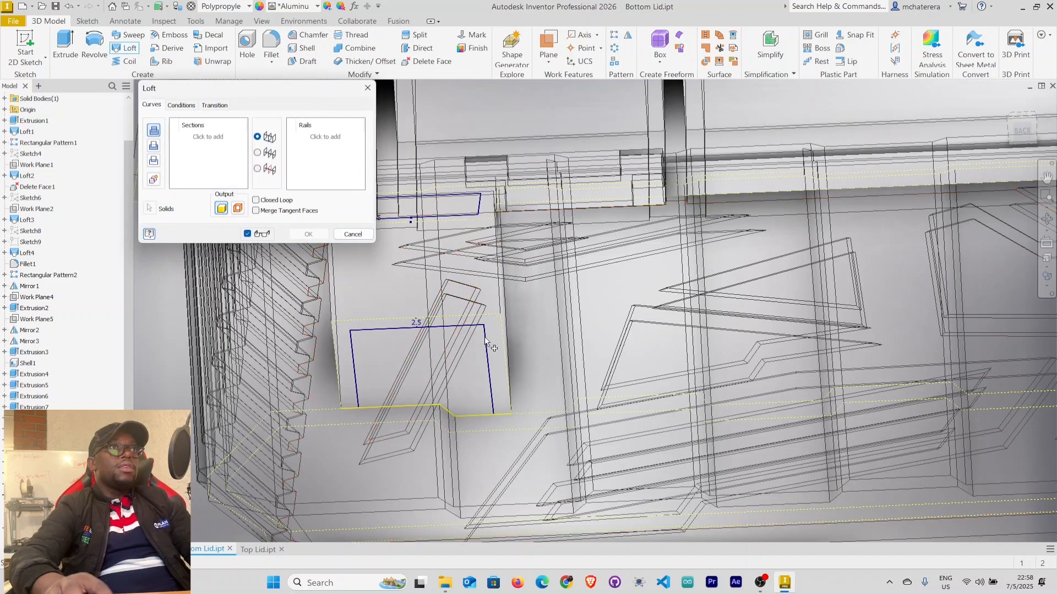
scroll(482, 364, "up", 3)
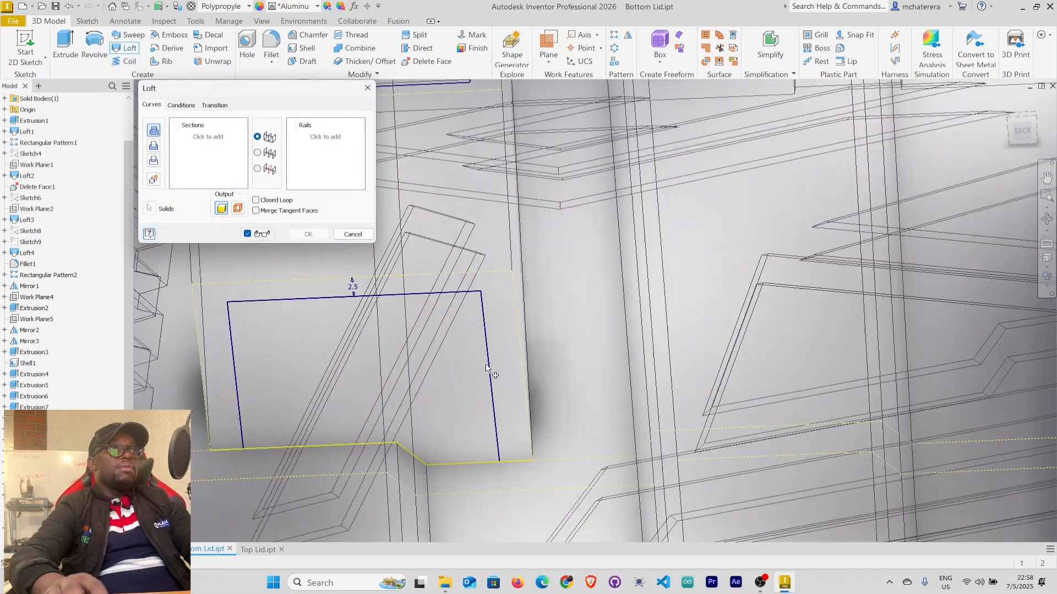
left_click(487, 461)
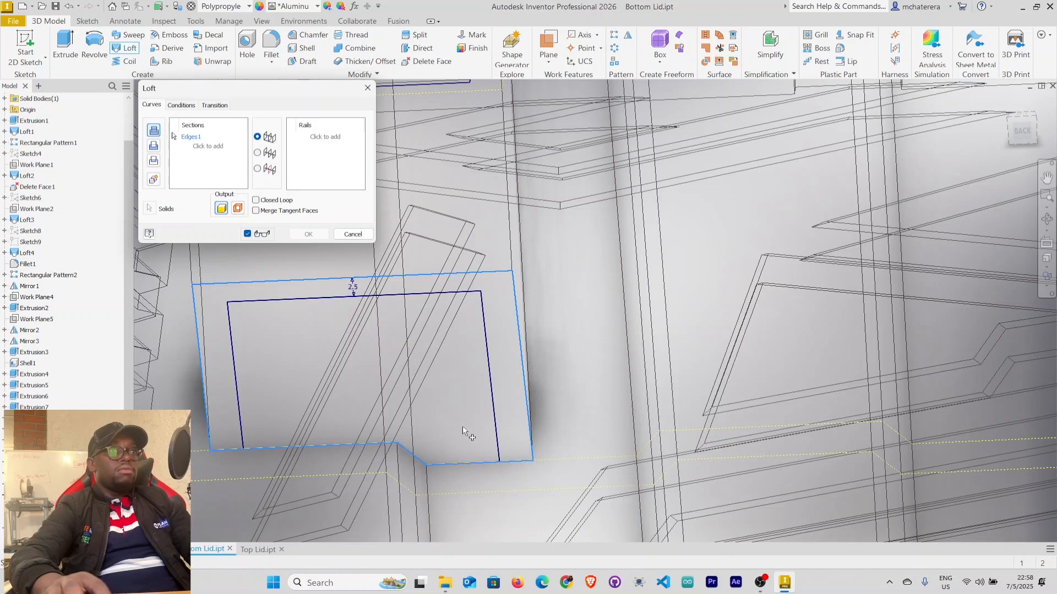
scroll(463, 427, "up", 3)
scroll(611, 446, "down", 4)
mouse_move(587, 435)
middle_mouse_down()
mouse_move(607, 428)
mouse_move(609, 403)
mouse_move(539, 408)
mouse_move(530, 378)
middle_mouse_up()
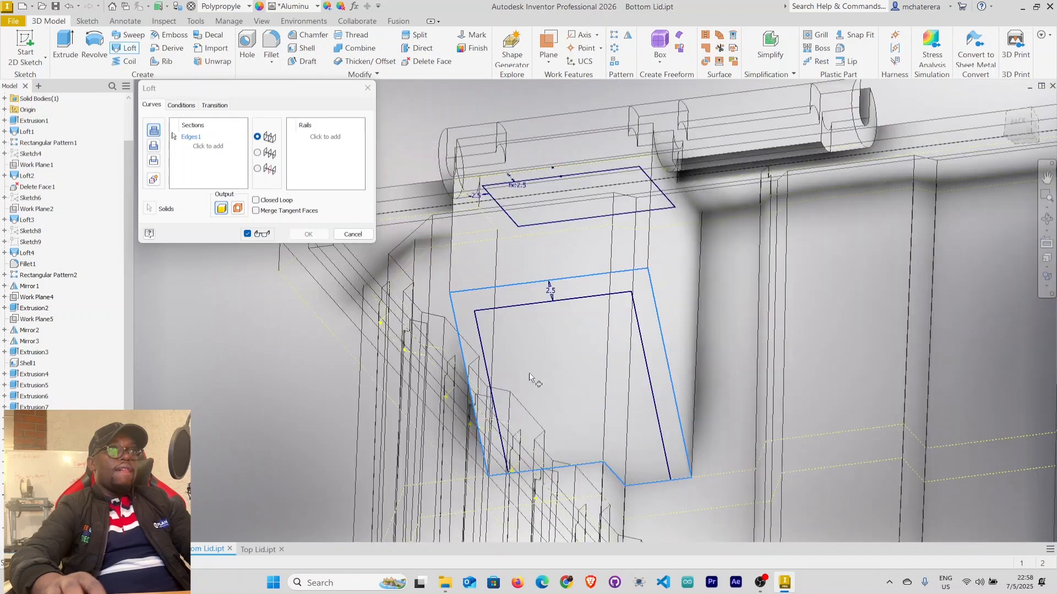
left_click(353, 234)
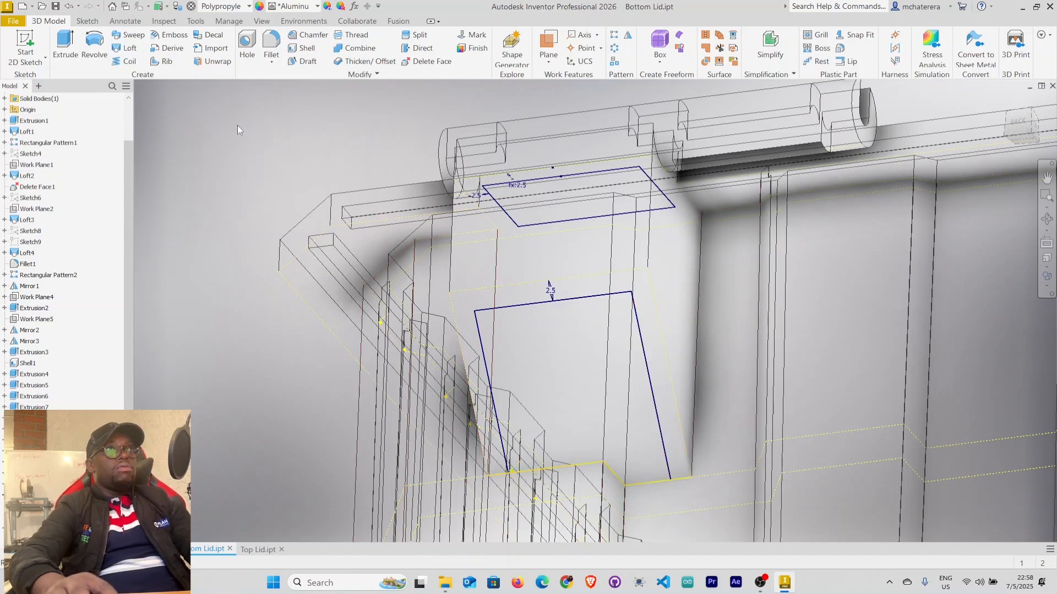
left_click(128, 48)
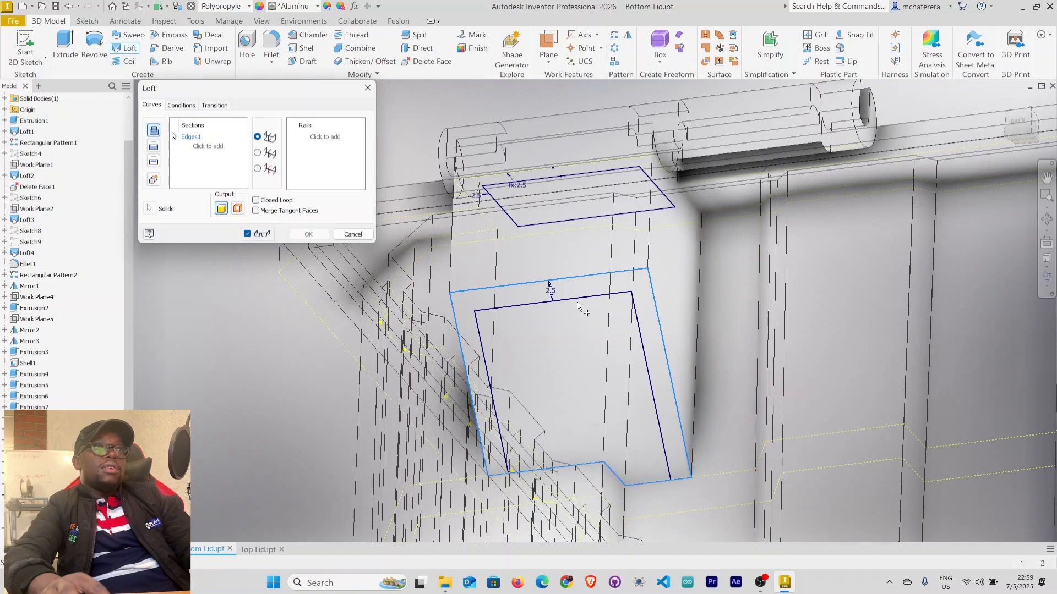
left_click(353, 234)
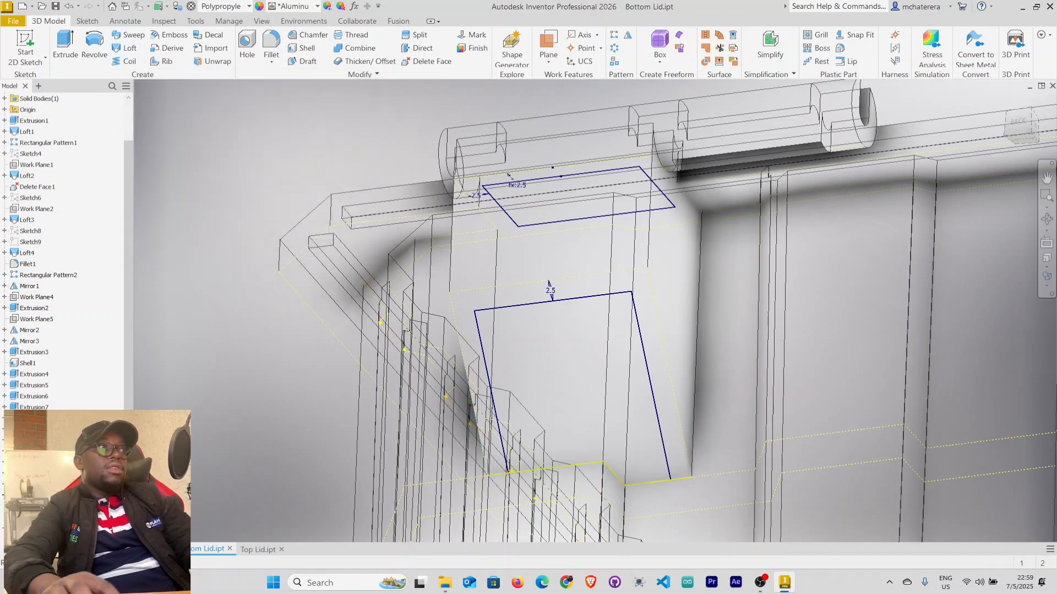
Reopen the lower hinge bracket sketch and change the two horizontal wall edges at the profile's base to construction lines
double_click(33, 506)
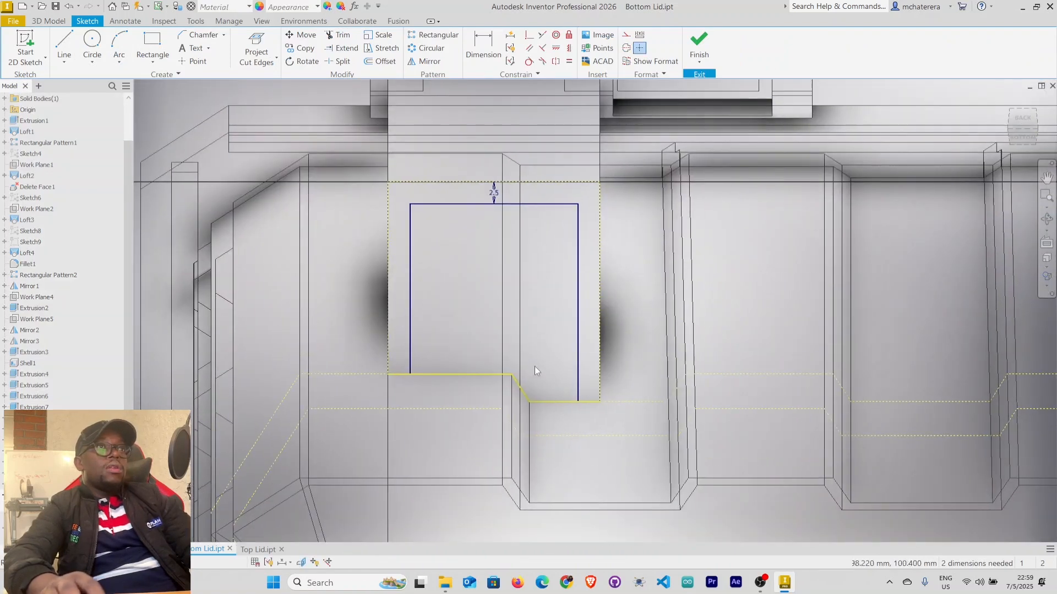
scroll(526, 364, "up", 3)
scroll(534, 377, "down", 3)
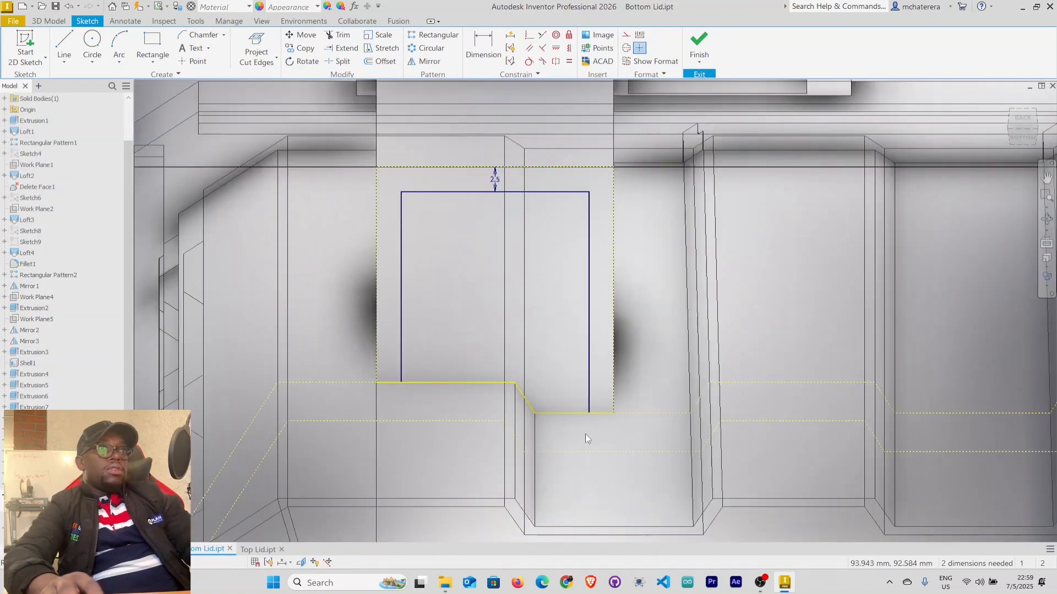
key("XF86AudioMute")
right_click(607, 415)
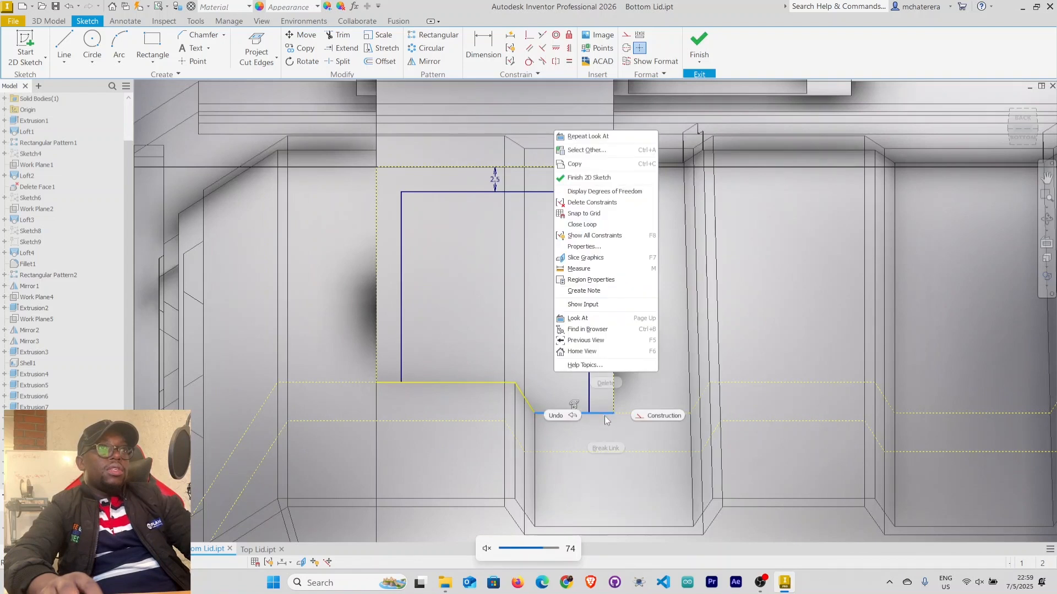
left_click(654, 417)
middle_click_drag(501, 423, 563, 446)
left_click(524, 422)
right_click(528, 408)
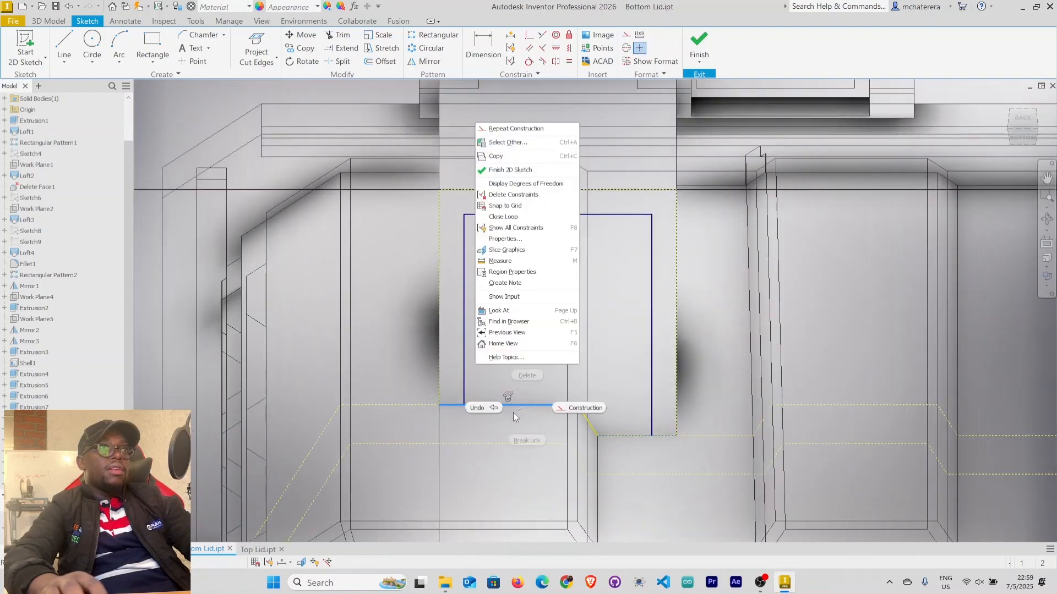
left_click(574, 411)
scroll(531, 422, "up", 3)
middle_click_drag(516, 422, 526, 437)
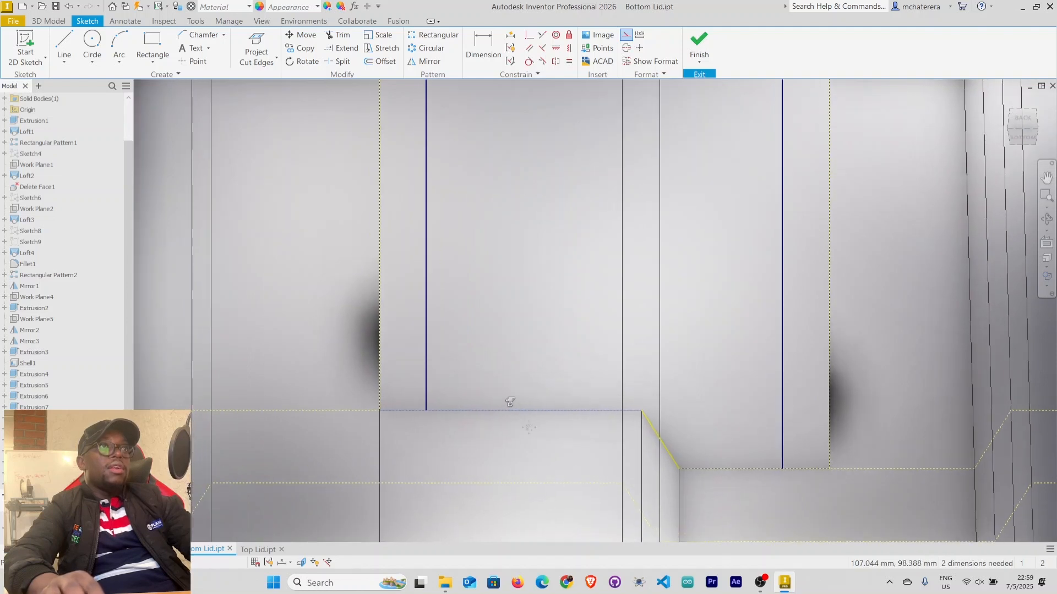
Draw a line along the construction edge from the slanted edge's upper end to the end of the nearer inset side line
left_click(64, 44)
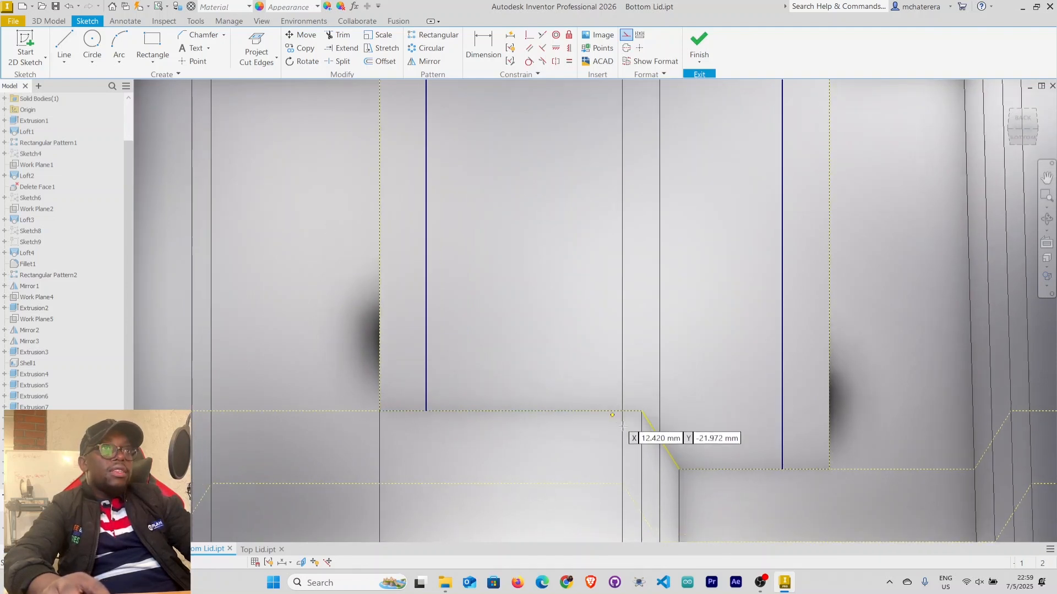
scroll(640, 417, "up", 3)
left_click(642, 406)
middle_click_drag(276, 403, 672, 402)
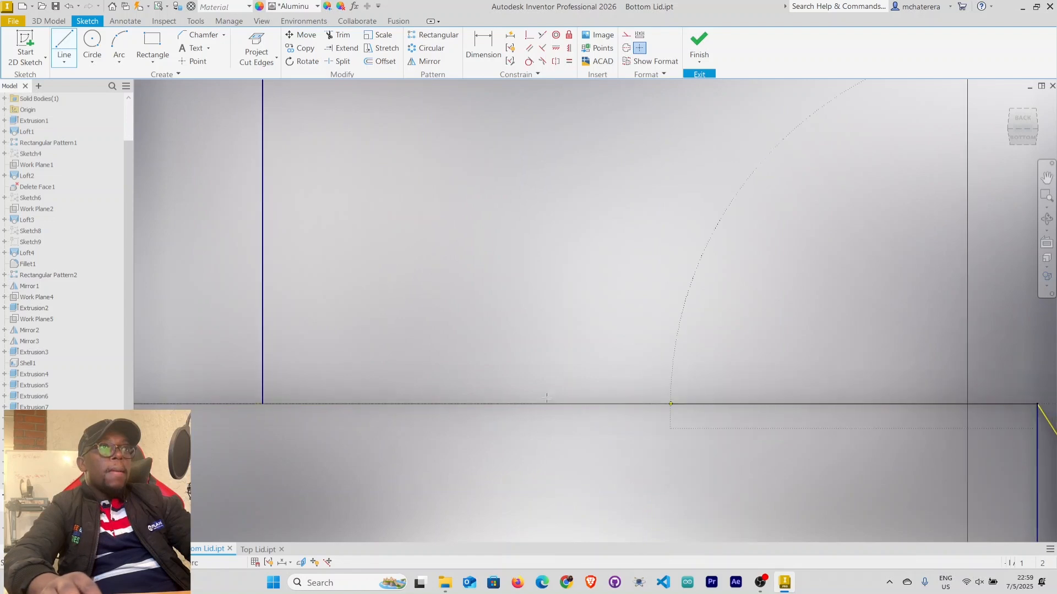
left_click(262, 404)
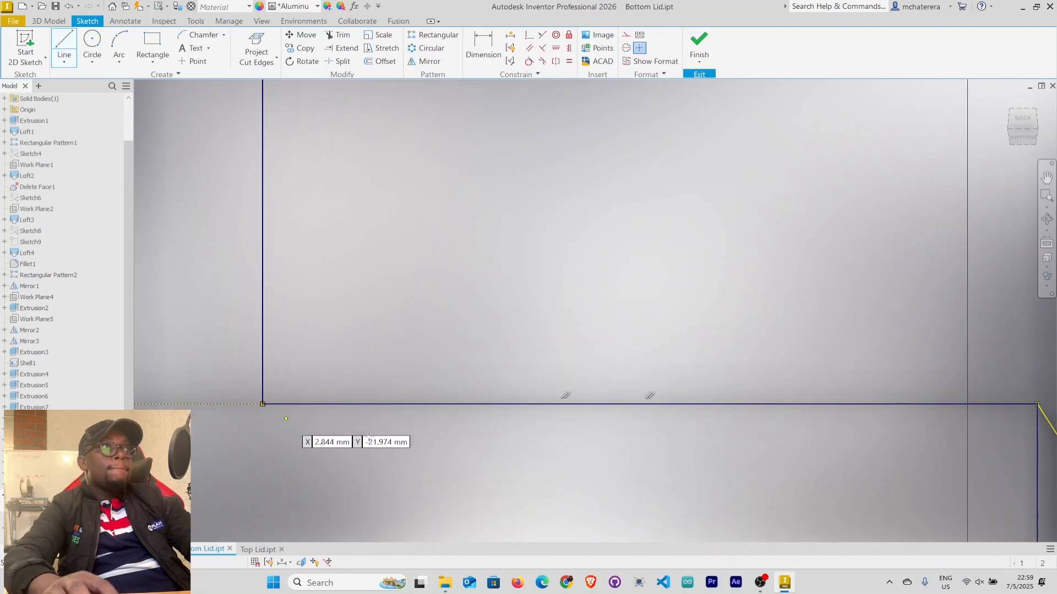
Draw a line from the slanted edge's lower end to the other inset side line, closing the profile, and finish the sketch
scroll(420, 438, "down", 3)
middle_click_drag(434, 437, 140, 375)
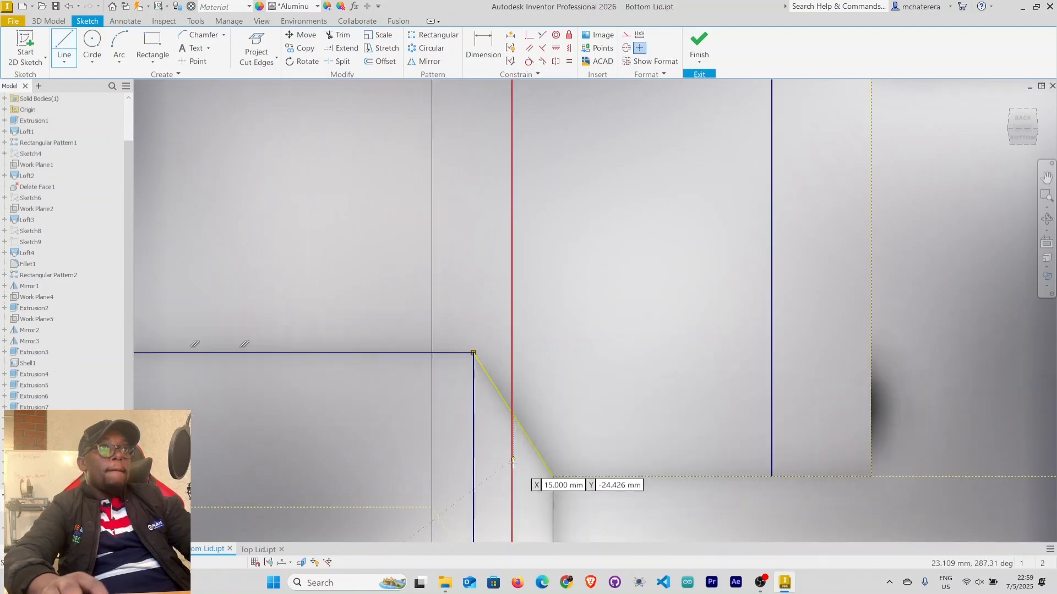
left_click(553, 476)
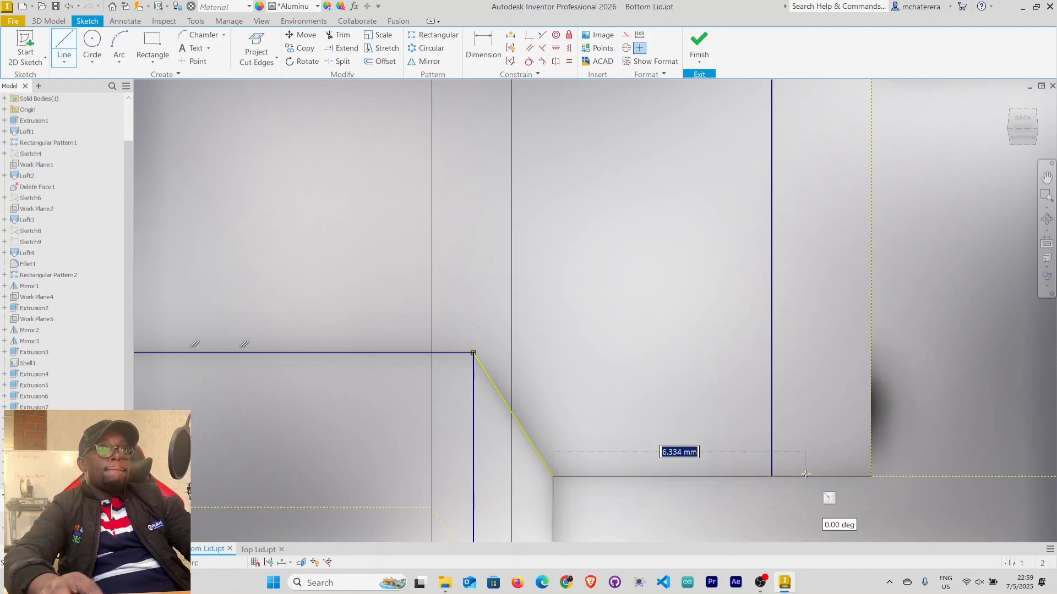
left_click(772, 476)
right_click(636, 369)
left_click(640, 369)
middle_click_drag(624, 414, 684, 392)
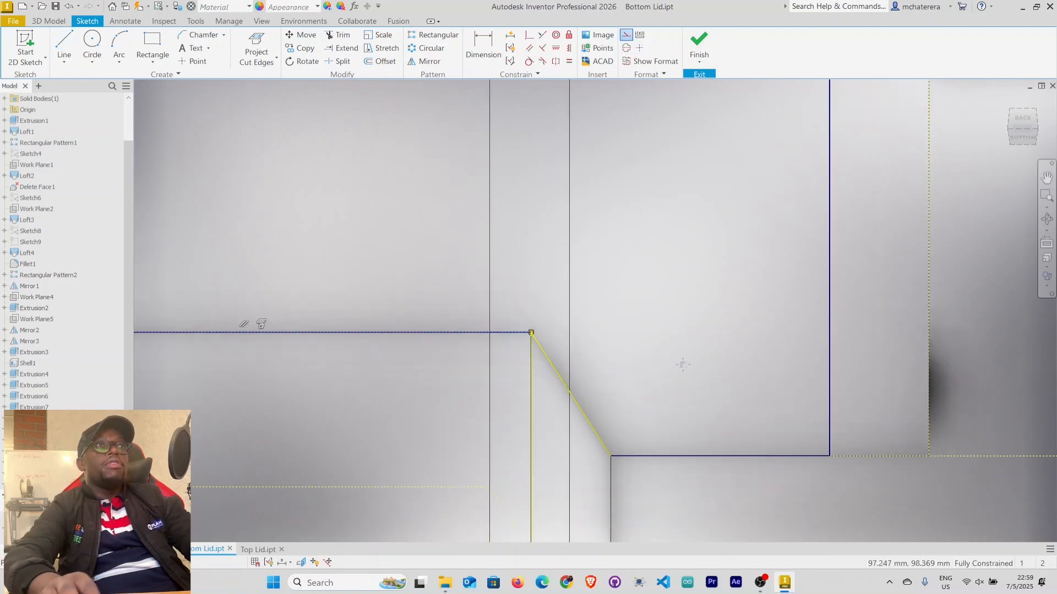
left_click(699, 38)
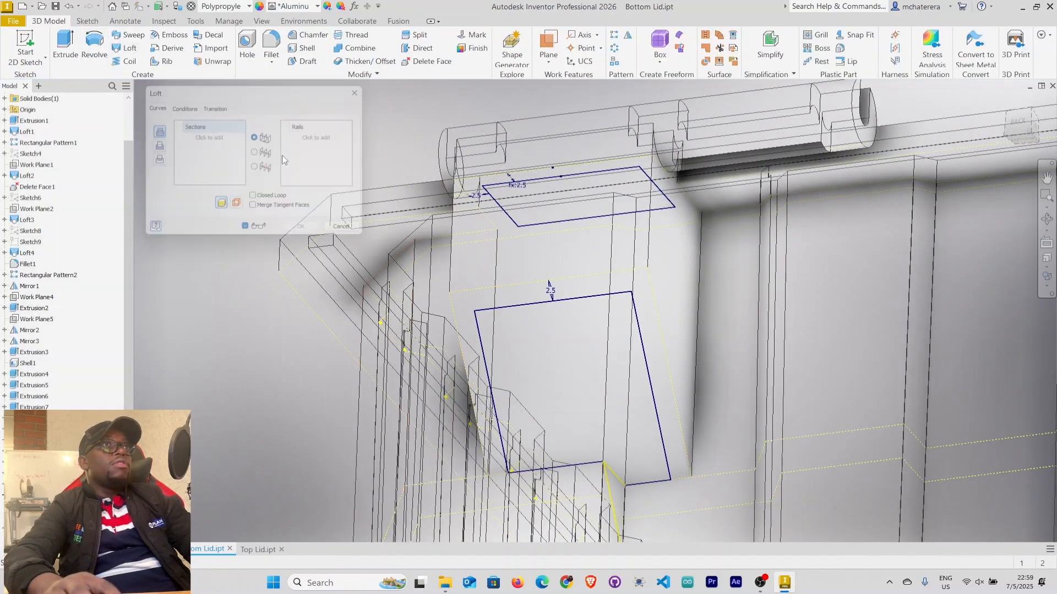
Cut a loft from the closed lower profile to the upper rectangle through the hinge bracket, and show the model shaded with edges
left_click(546, 308)
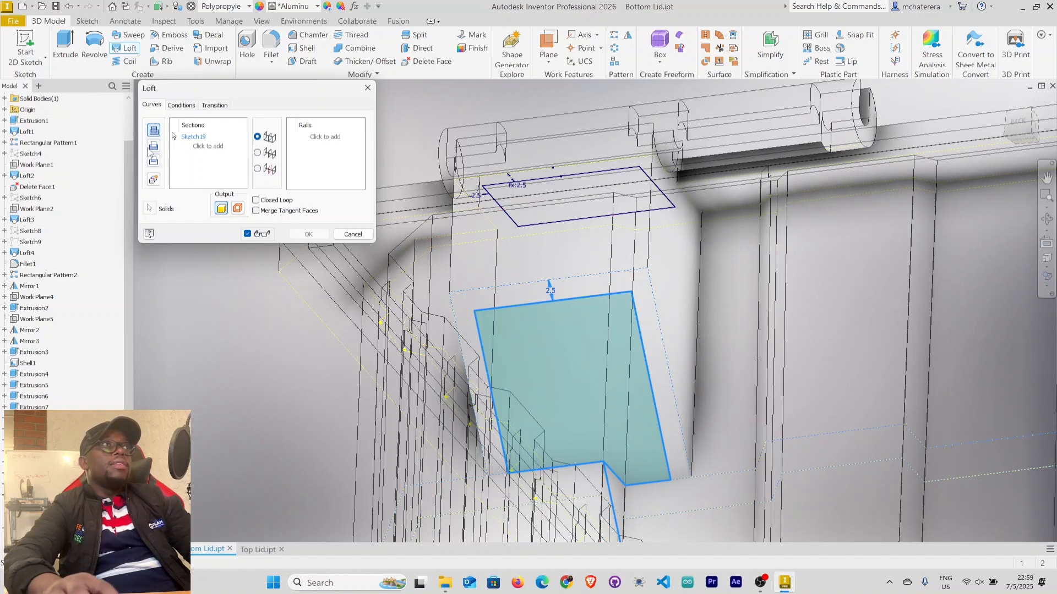
left_click(670, 208)
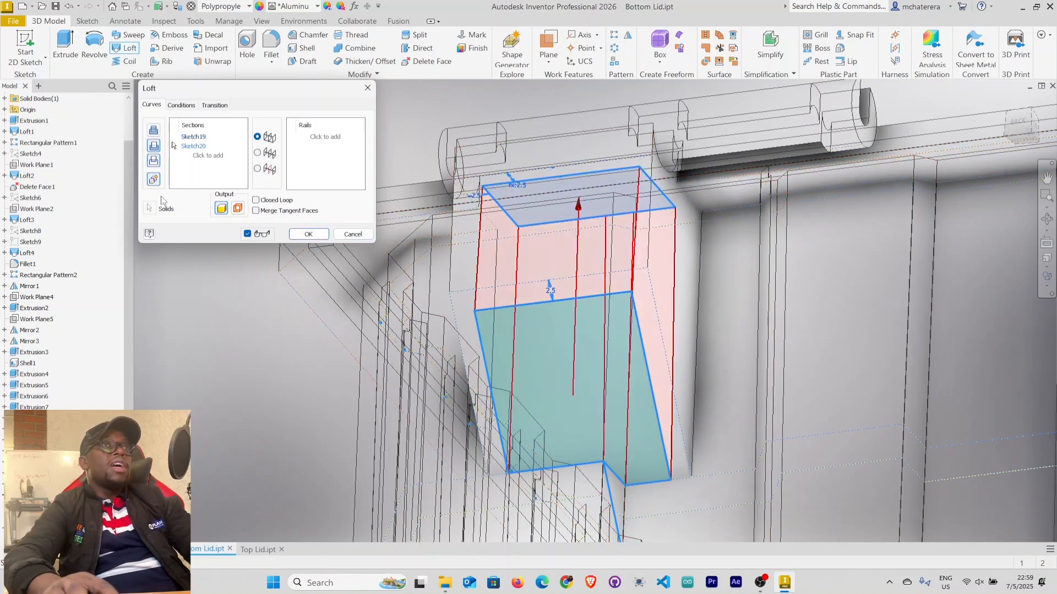
left_click(309, 234)
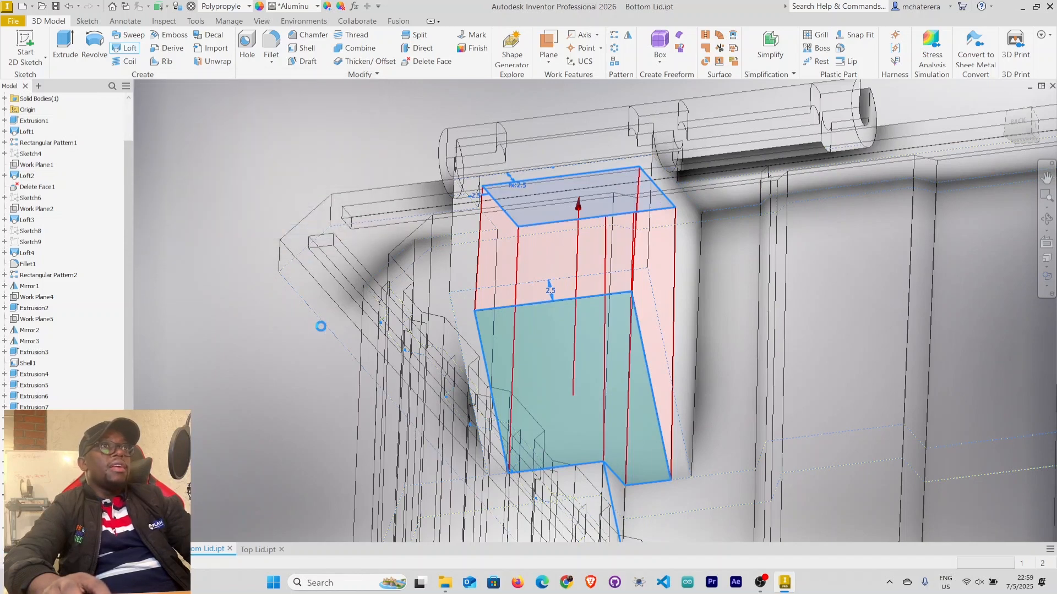
left_click(1047, 289)
left_click(961, 323)
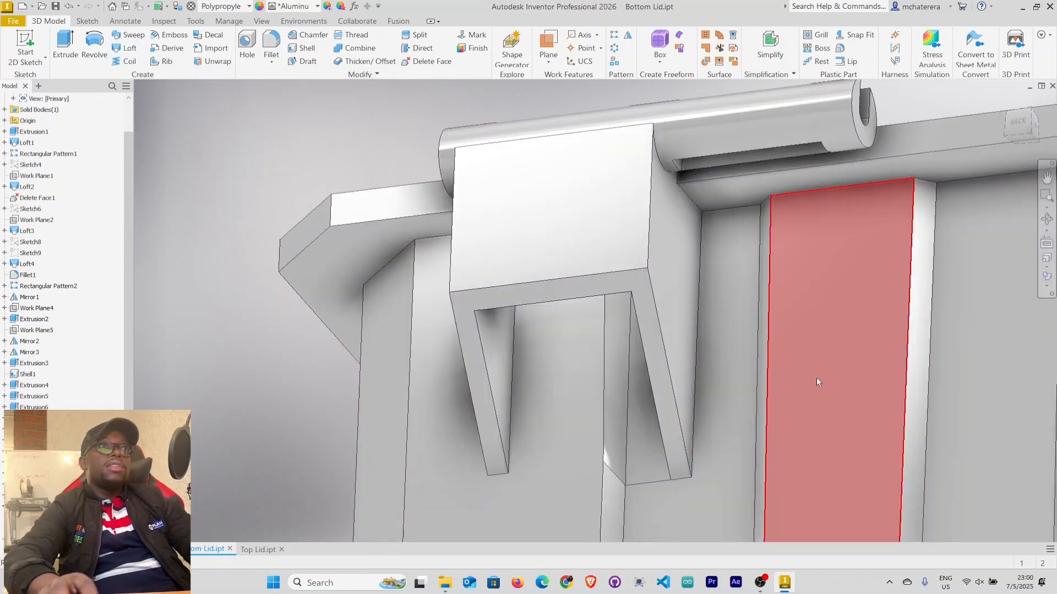
scroll(817, 378, "down", 2)
middle_click_drag(794, 389, 618, 347)
scroll(619, 350, "up", 3)
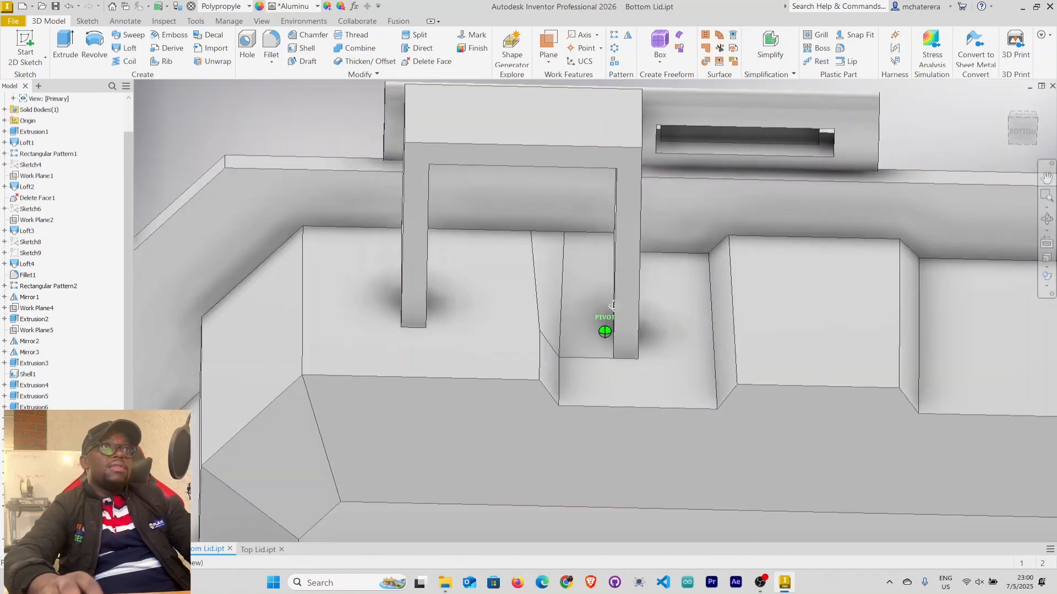
middle_click_drag(604, 325, 562, 336, "shift")
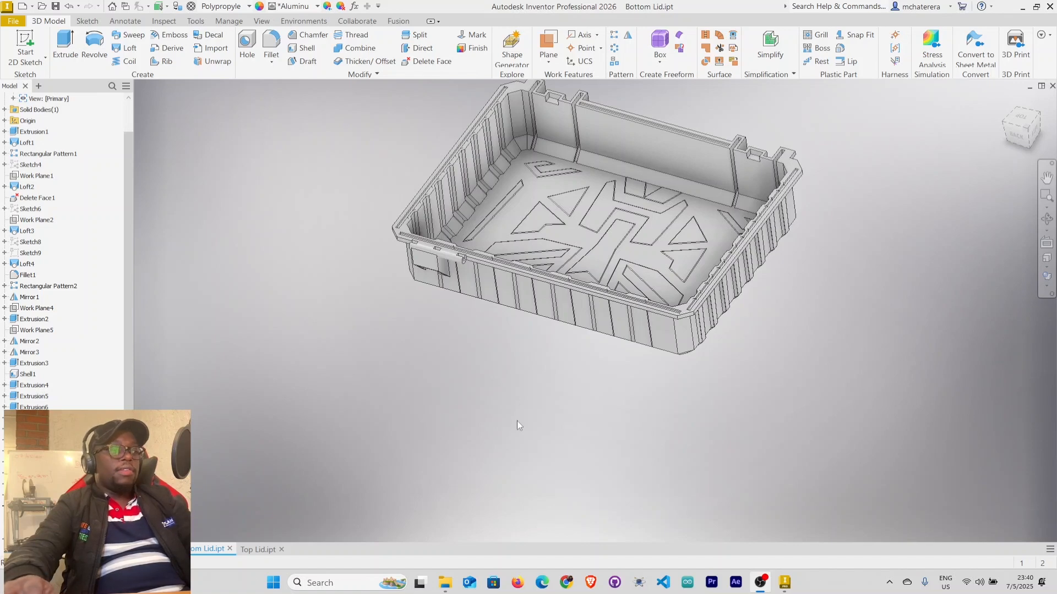
Mirror the hinge with its hollowed bracket about the YZ plane
middle_click_drag(516, 394, 328, 448, "shift")
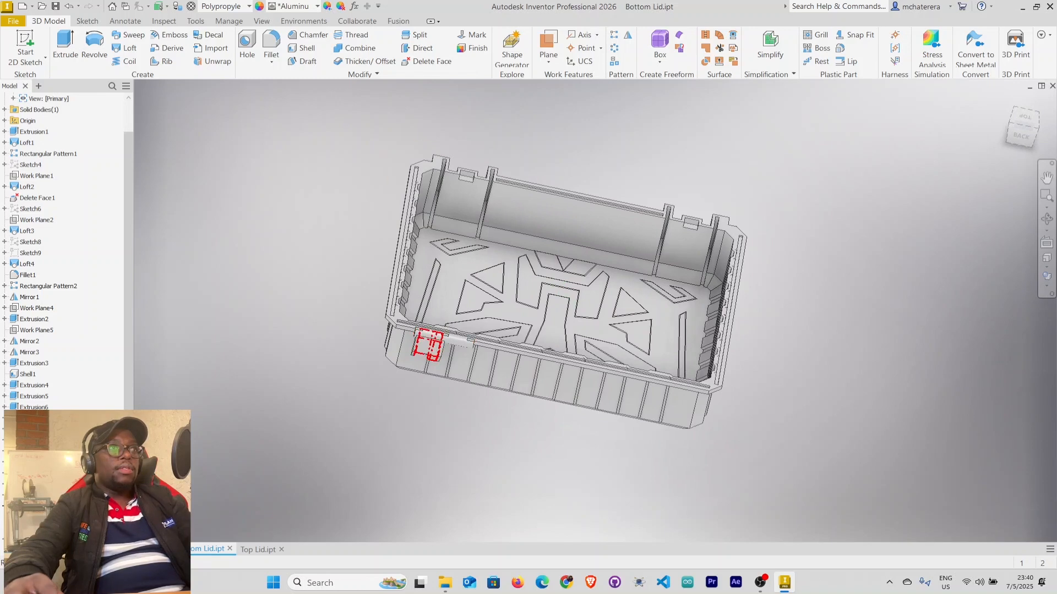
left_click(430, 345)
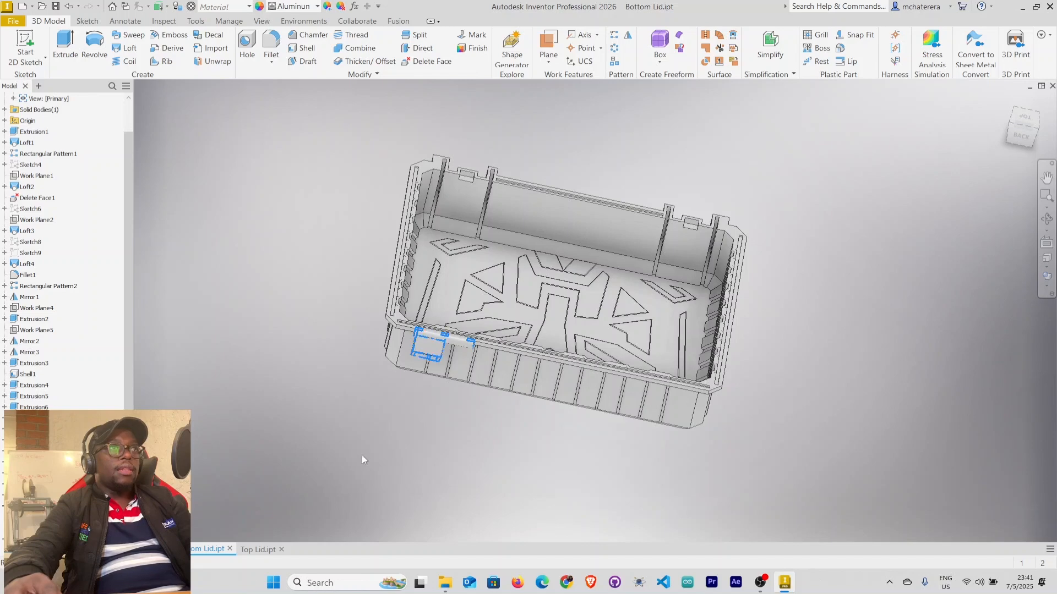
middle_click_drag(542, 442, 529, 425, "shift")
scroll(527, 425, "up", 3)
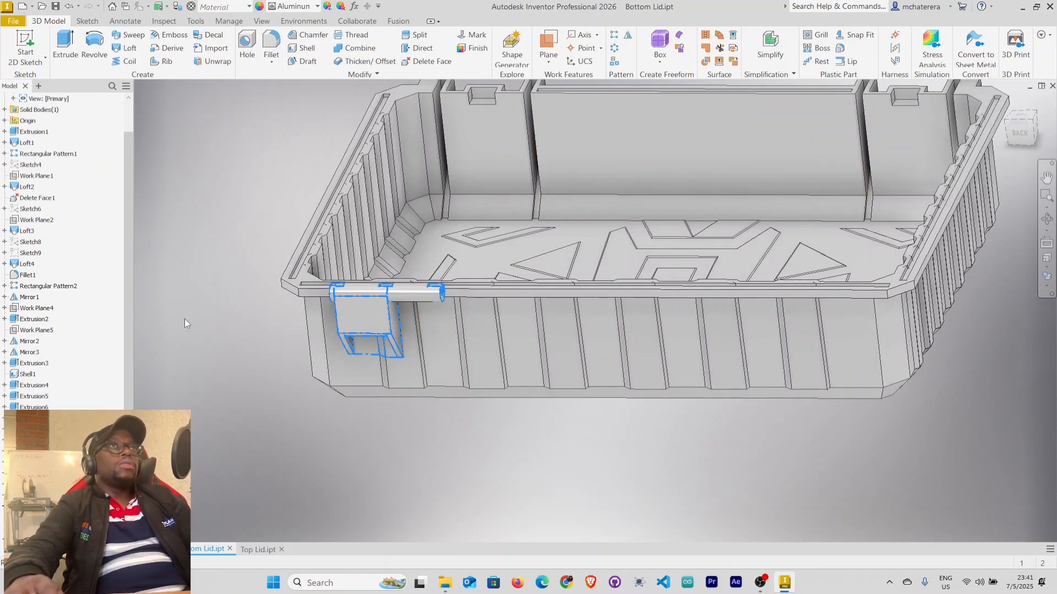
left_click(627, 37)
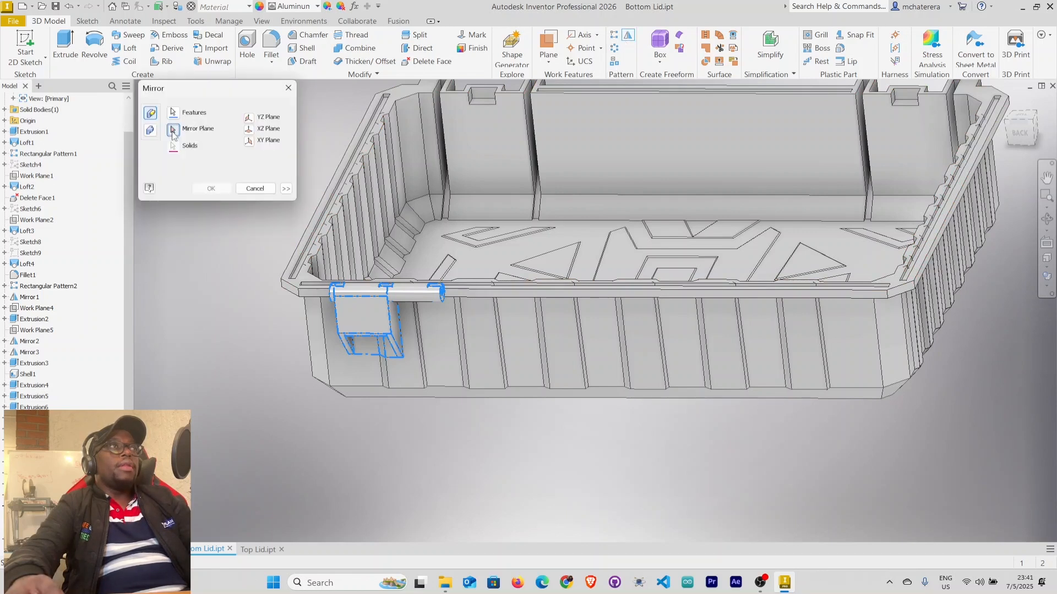
left_click(248, 118)
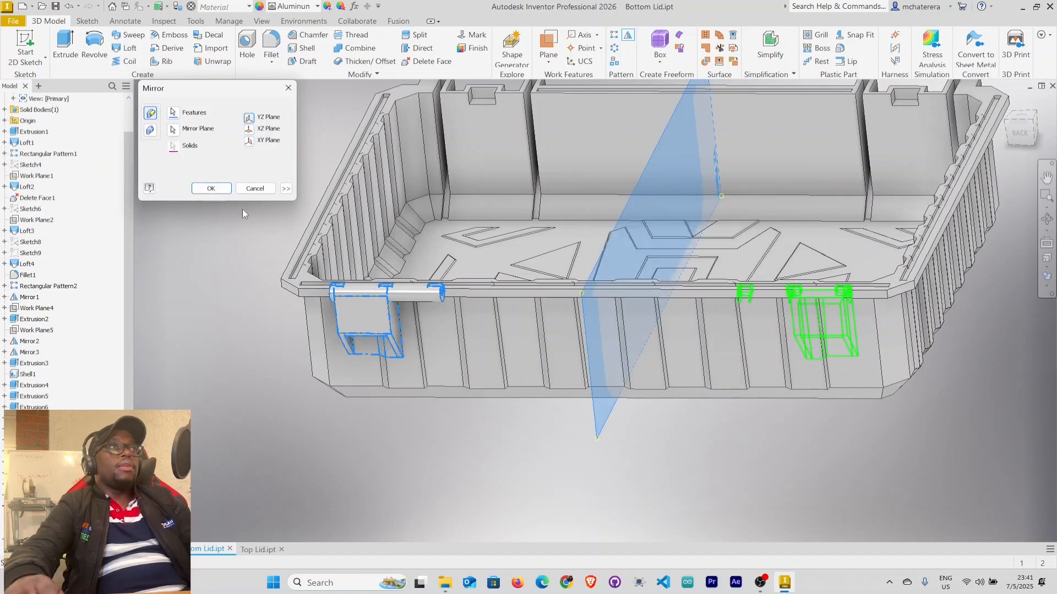
left_click(212, 189)
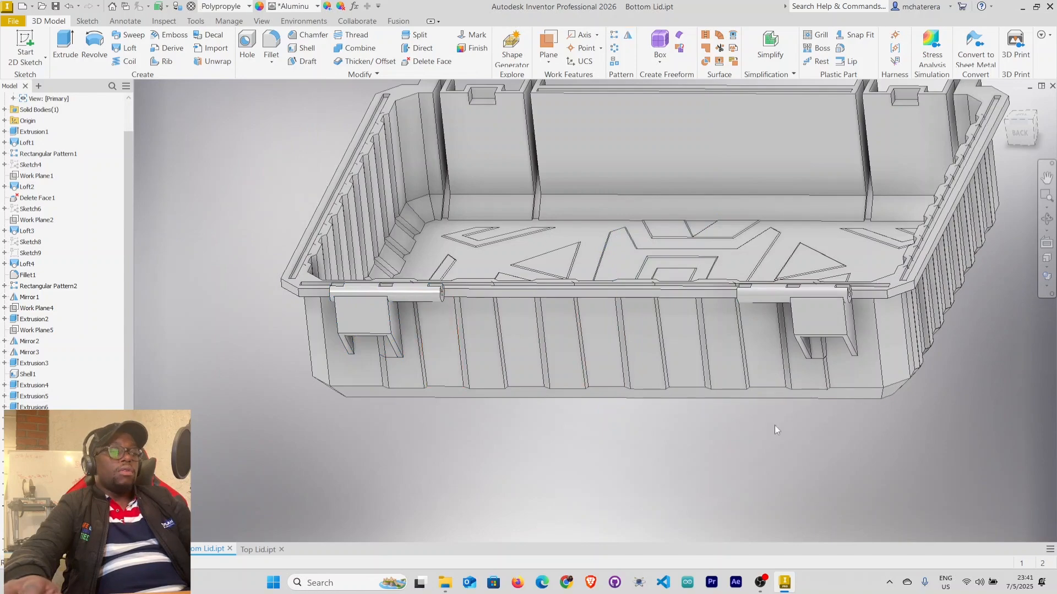
Create a sketch on the side face of the outermost rib on the wall opposite the hinges
mouse_move(786, 418)
middle_mouse_down("shift")
mouse_move(776, 460)
mouse_move(764, 421)
mouse_move(622, 428)
mouse_move(688, 423)
middle_mouse_up("shift")
middle_click_drag(479, 416, 496, 403, "shift")
middle_click_drag(497, 402, 485, 451, "shift")
scroll(484, 353, "down", 1)
mouse_move(479, 352)
middle_mouse_down("shift")
mouse_move(479, 440)
mouse_move(462, 349)
middle_mouse_up("shift")
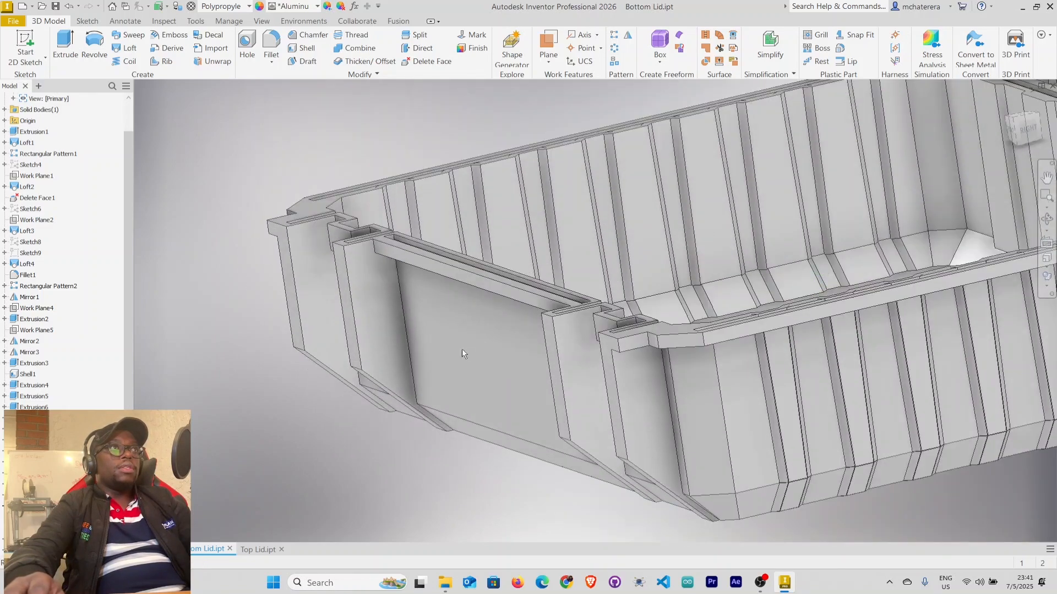
left_click(311, 296)
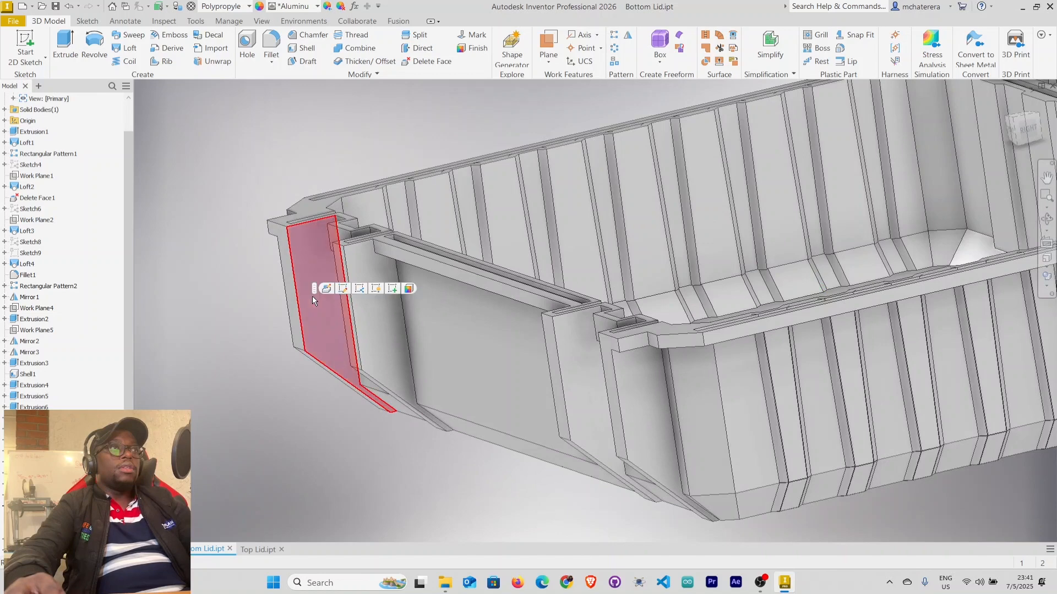
left_click(392, 289)
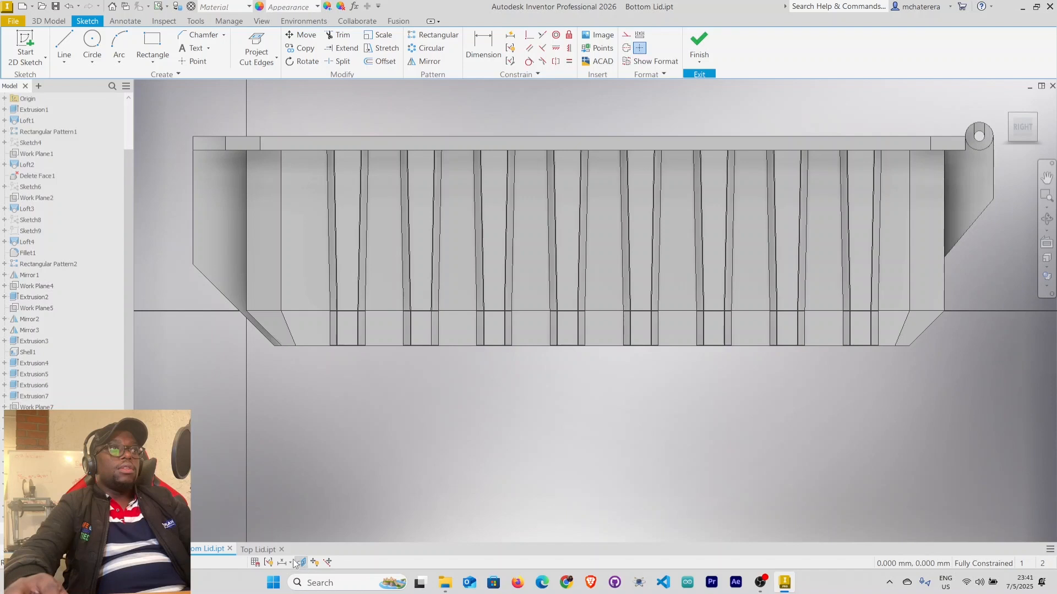
Slice the graphics at the sketch plane, project the cut edges, and convert all of them to construction lines
left_click(301, 563)
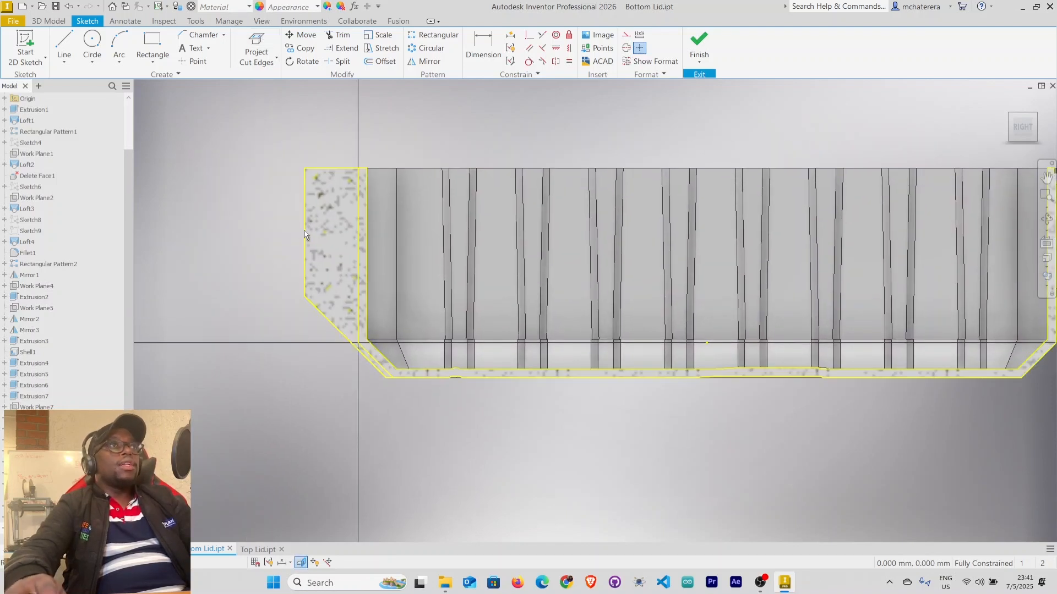
scroll(347, 309, "down", 5)
scroll(299, 320, "up", 3)
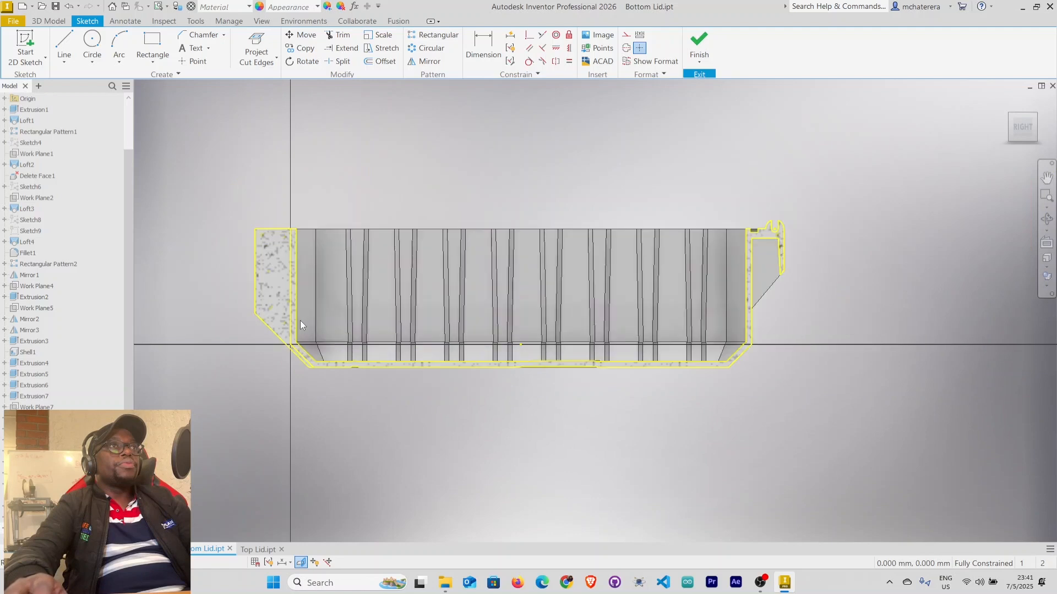
mouse_move(218, 168)
left_mouse_down()
mouse_move(826, 445)
mouse_move(820, 479)
left_mouse_up()
right_click(823, 460)
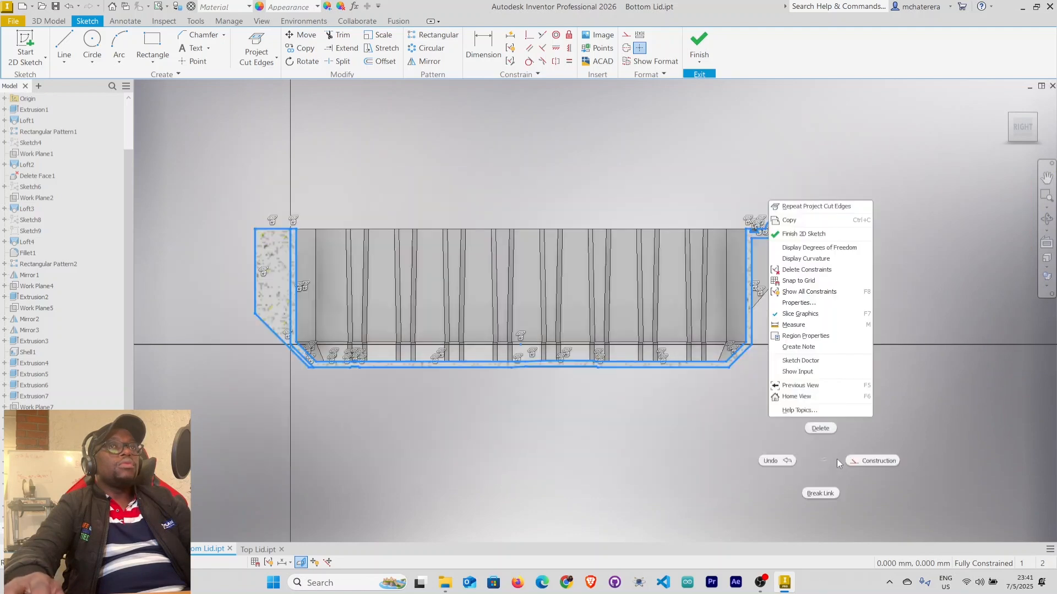
left_click(867, 460)
Draw a tall, narrow rectangle about 4 mm wide and 38 mm high in the thick wall section, crossing its sloped lower edge
scroll(523, 326, "up", 5)
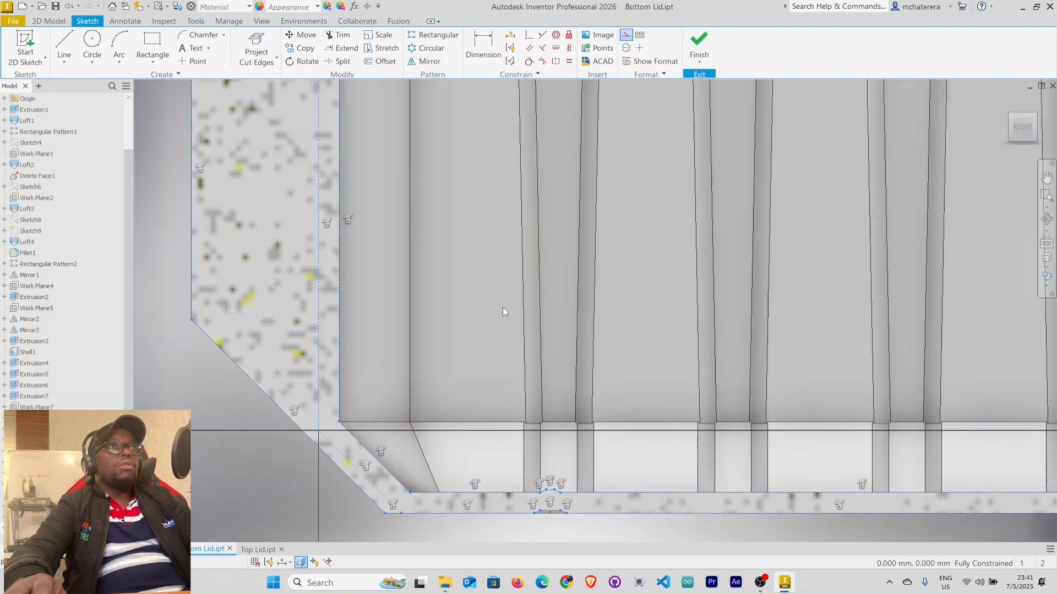
scroll(492, 361, "down", 4)
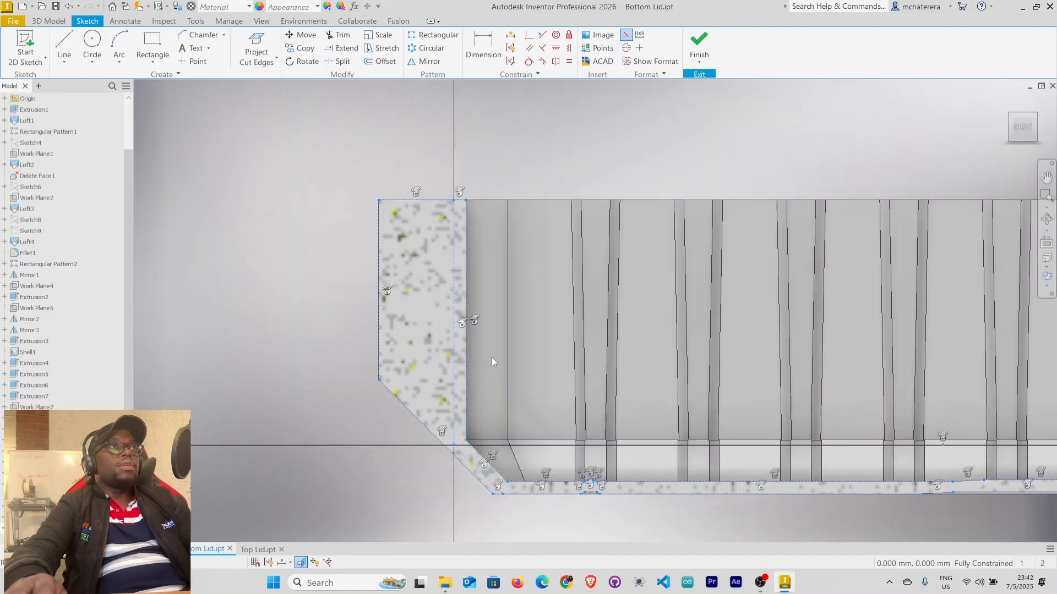
middle_click_drag(491, 361, 447, 340)
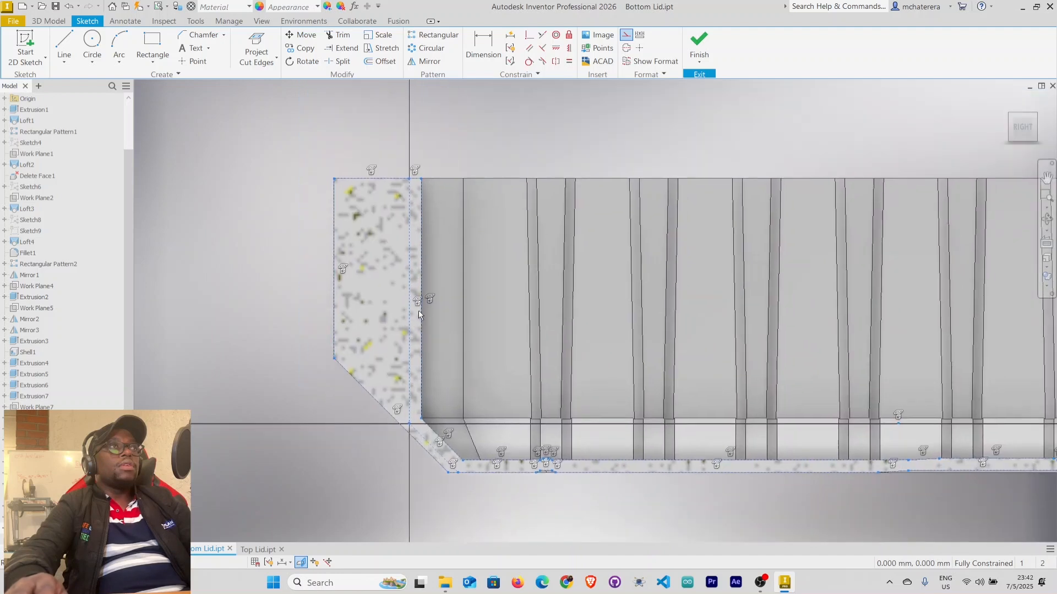
left_click(152, 45)
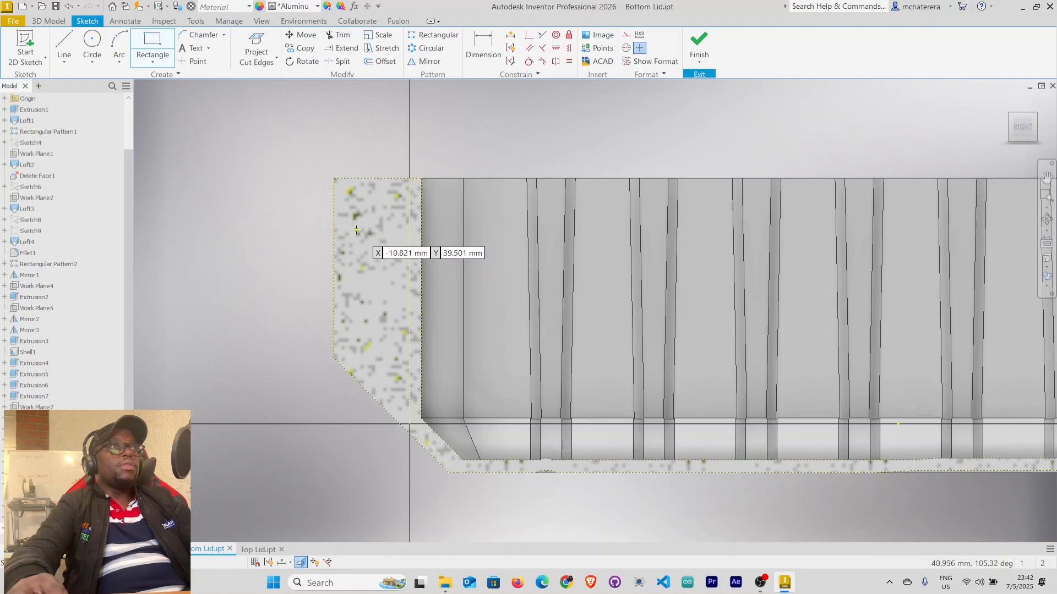
left_click(357, 230)
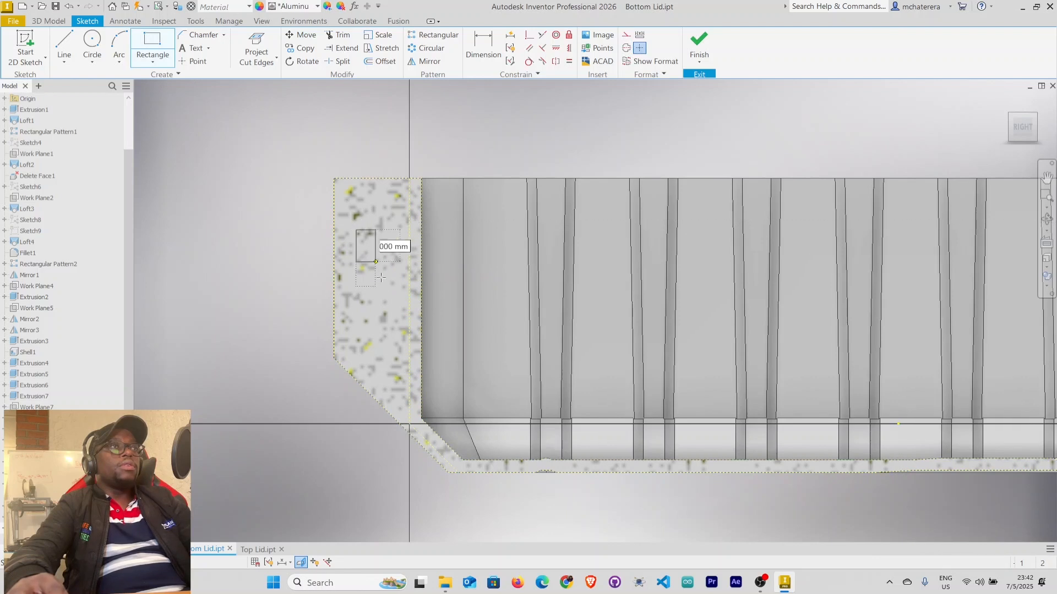
left_click(376, 418)
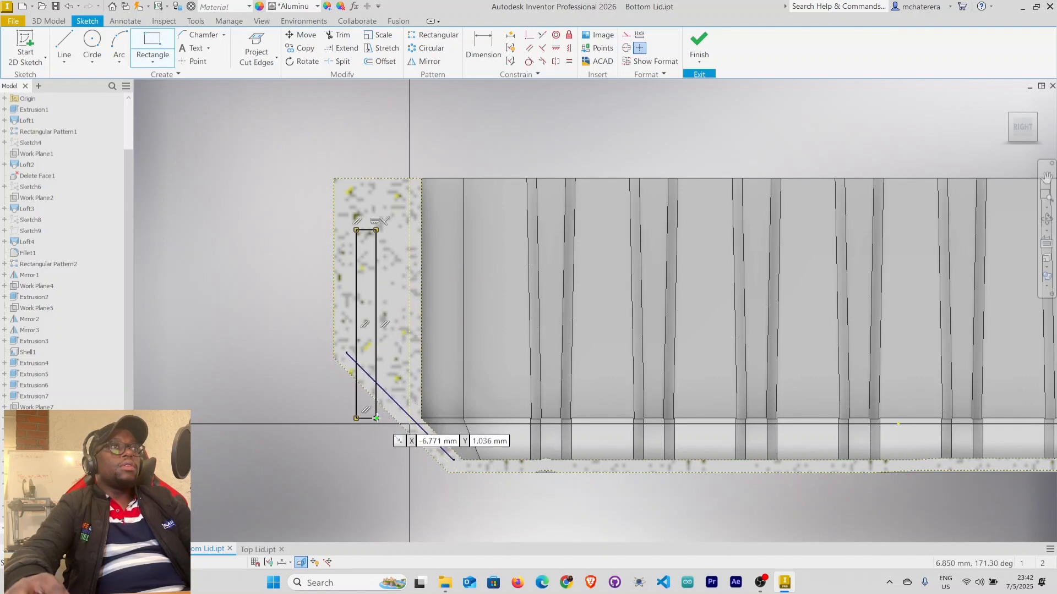
right_click(224, 343)
left_click(274, 341)
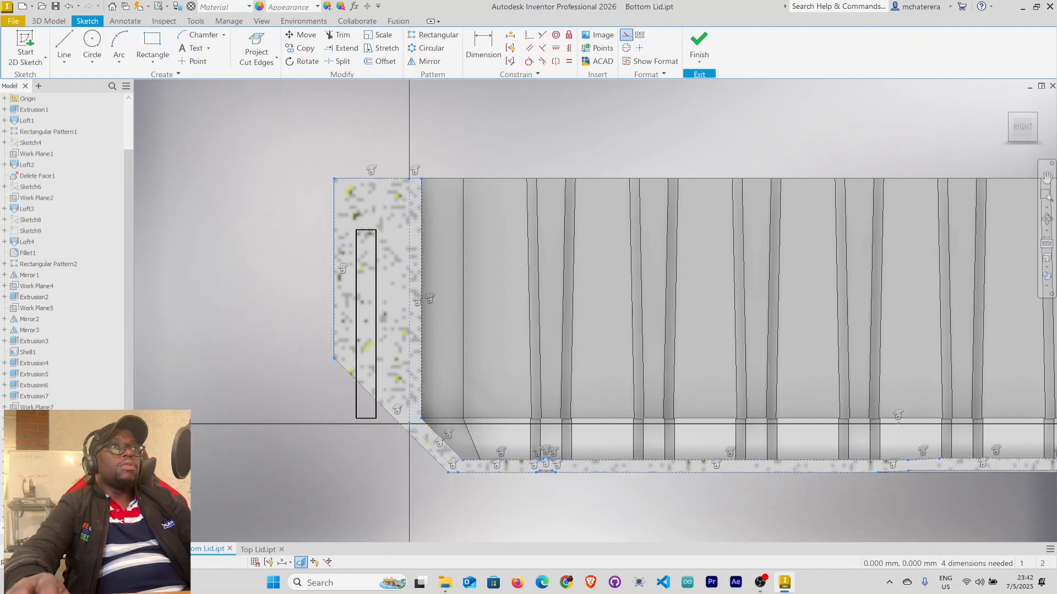
Dimension the rectangle's outer side 5 mm from the outer vertical edge of the wall section
middle_click_drag(301, 351, 283, 343)
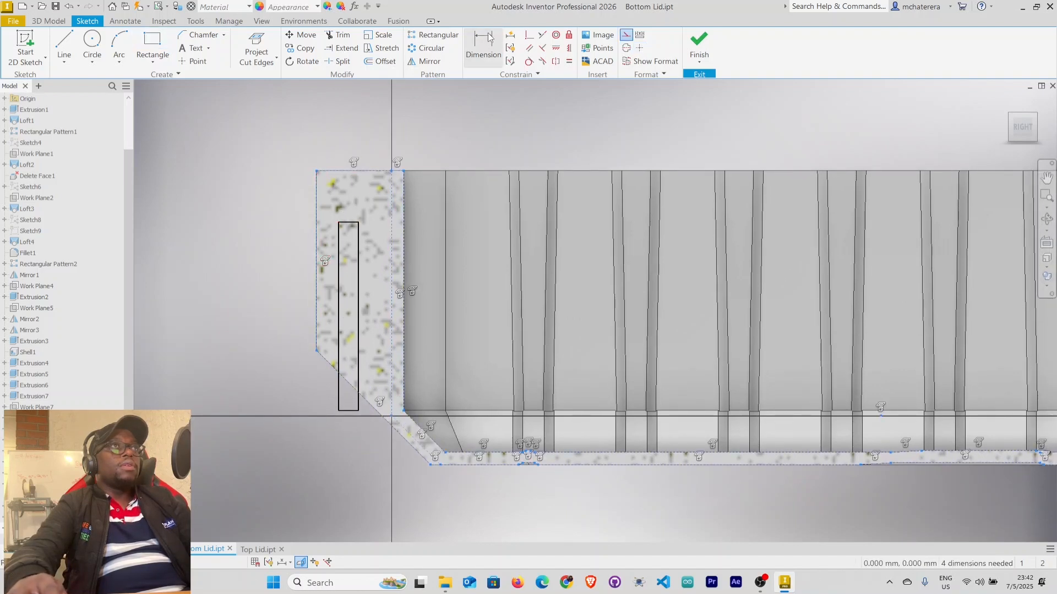
key("d")
left_click(339, 308)
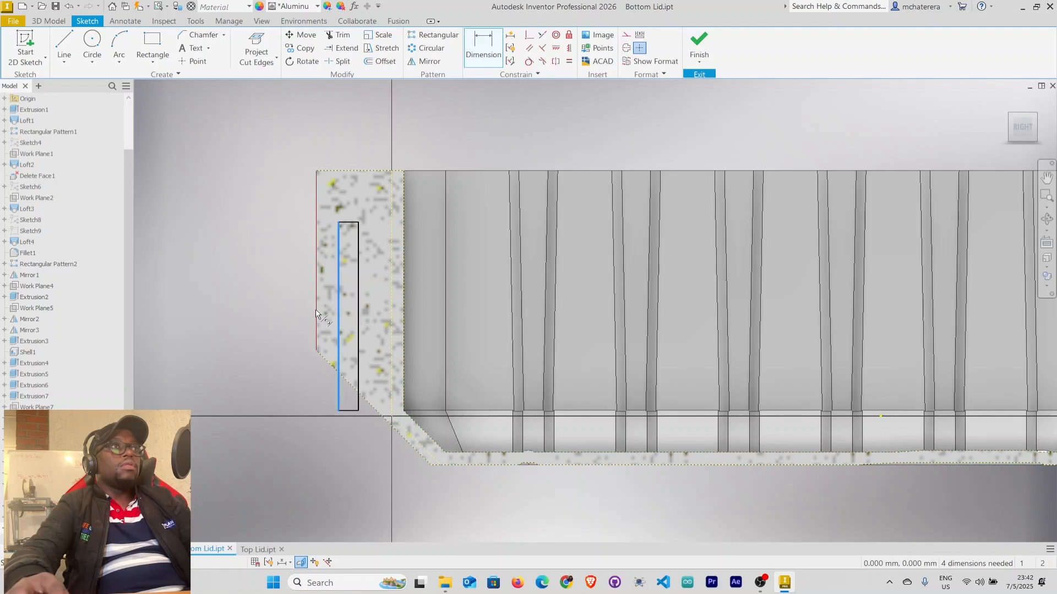
left_click(323, 301)
left_click(327, 147)
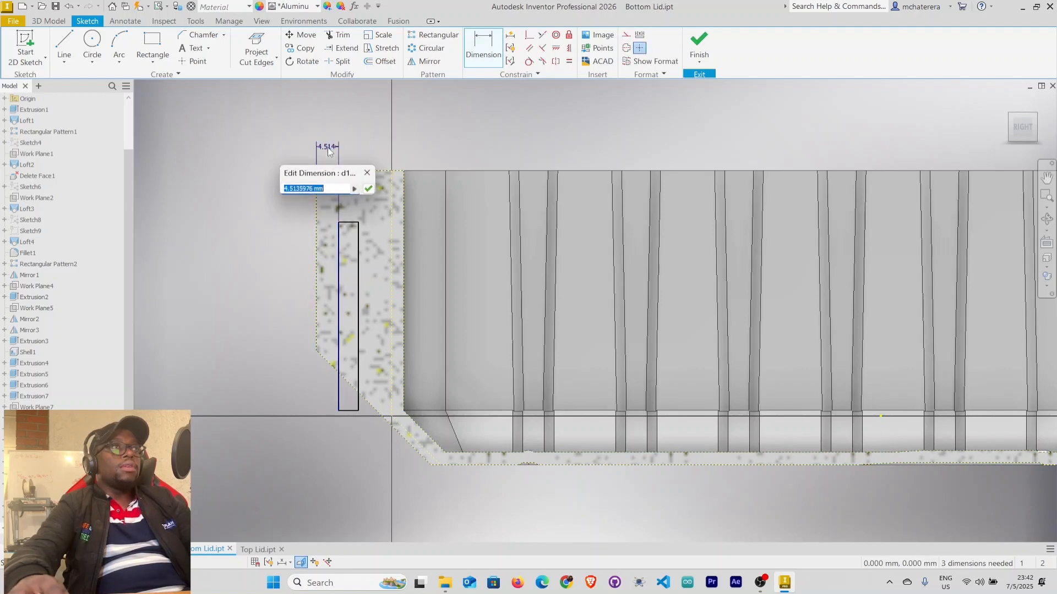
type("5")
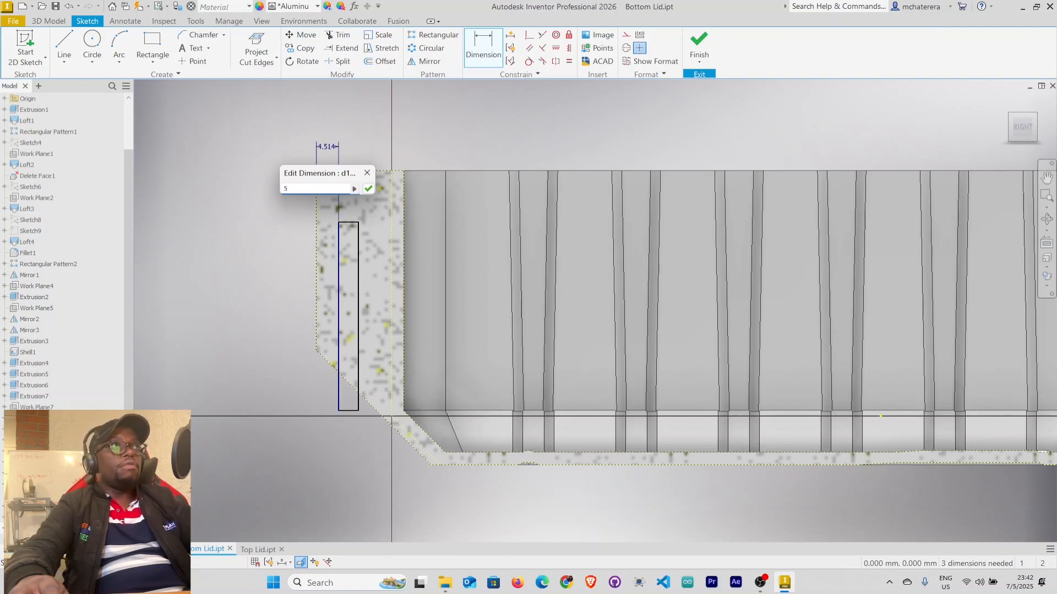
key("Return")
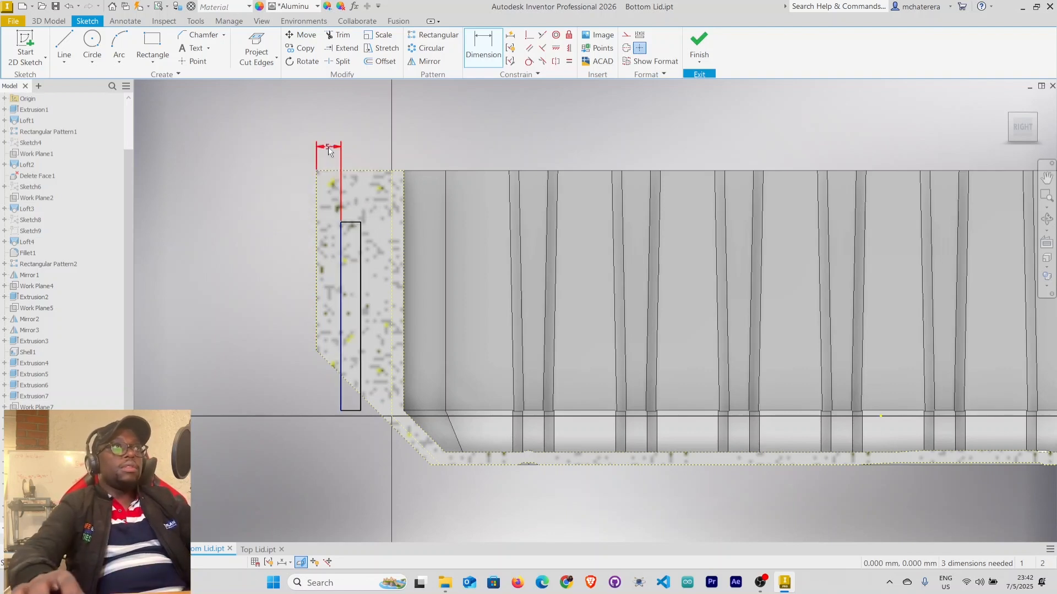
Set the rectangle's width equal to the existing 5 mm offset dimension by referencing it
left_click(342, 292)
left_click(360, 295)
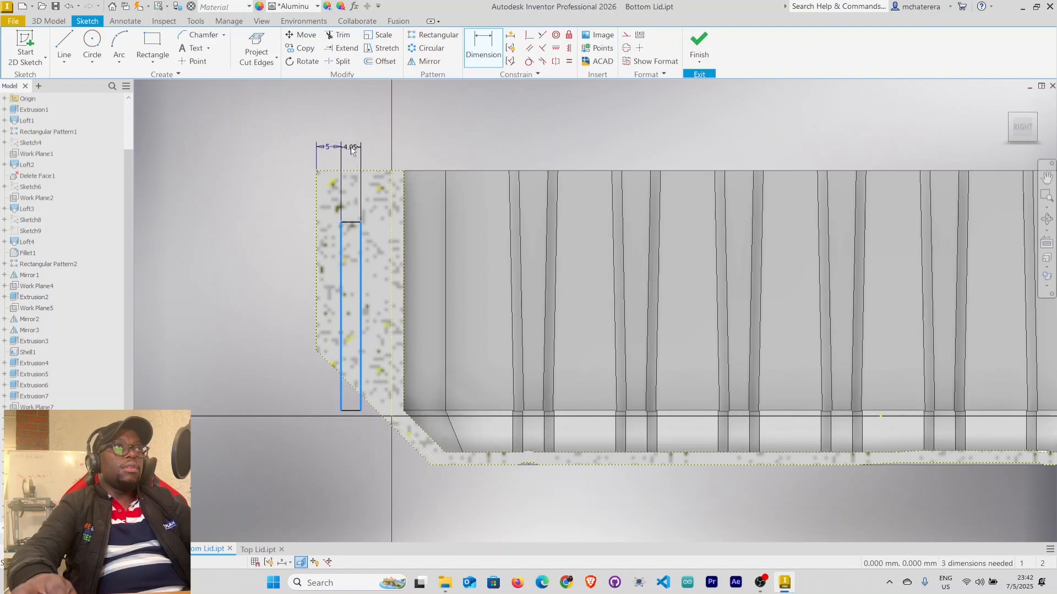
left_click(351, 147)
left_click(329, 147)
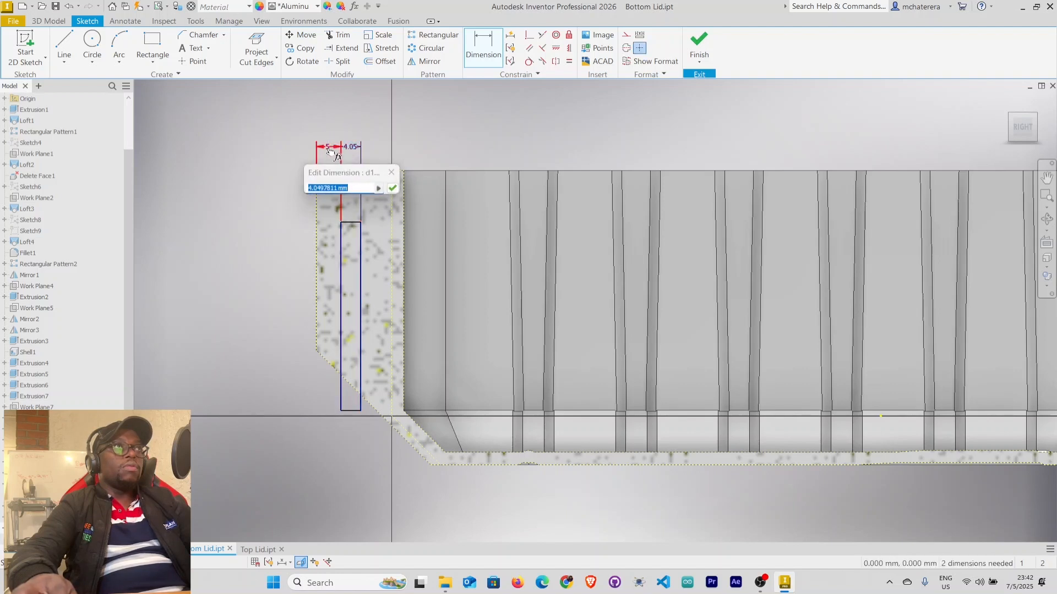
left_click(395, 190)
right_click(259, 181)
left_click(287, 184)
Draw a 3 mm diameter circle in the empty area outside the wall section
key("l")
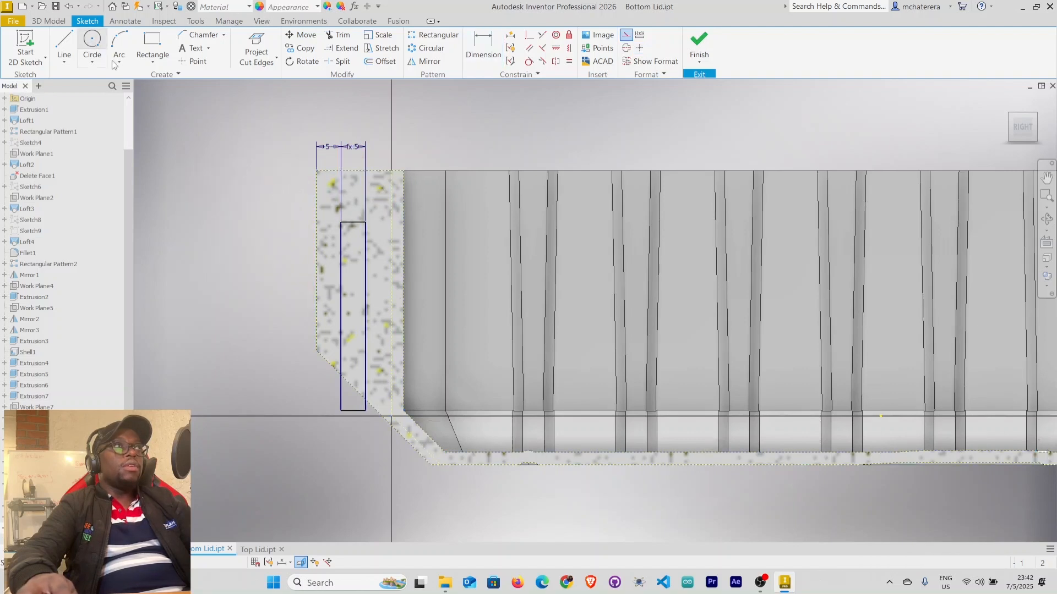
key("c")
left_click(234, 209)
type("3")
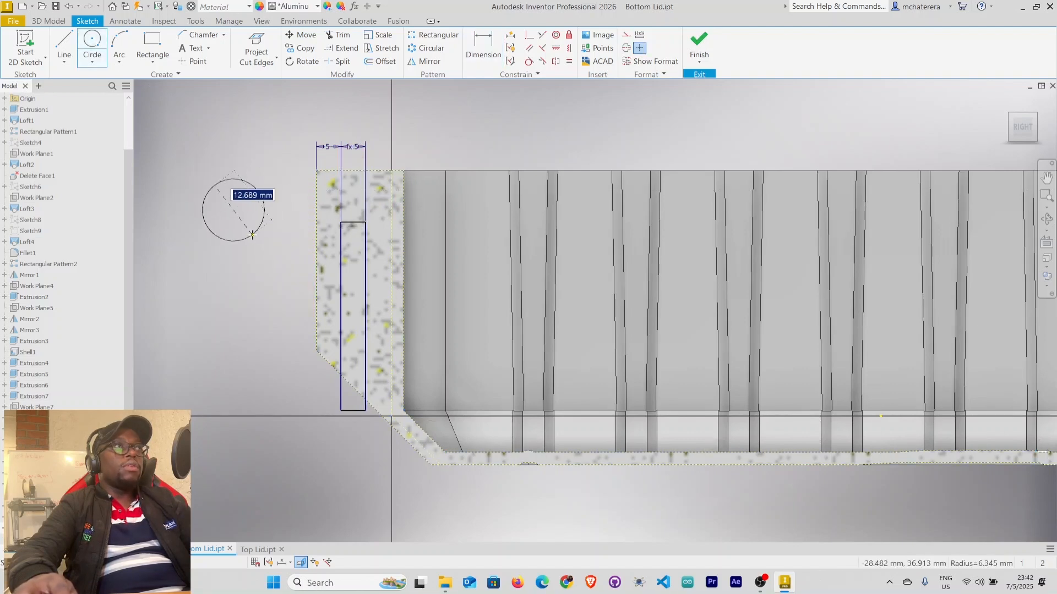
key("Return")
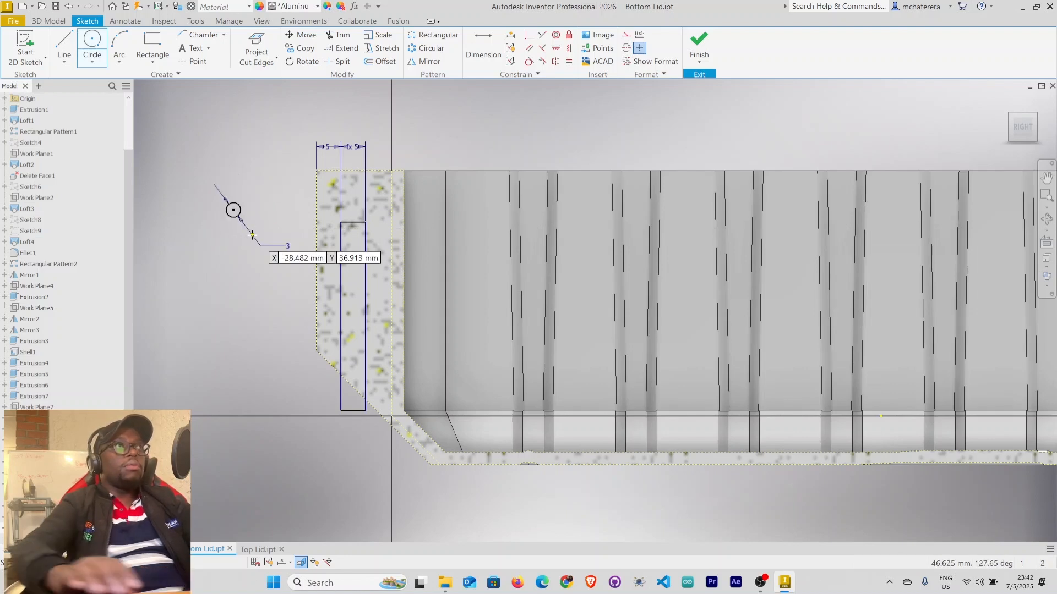
right_click(193, 267)
left_click(223, 264)
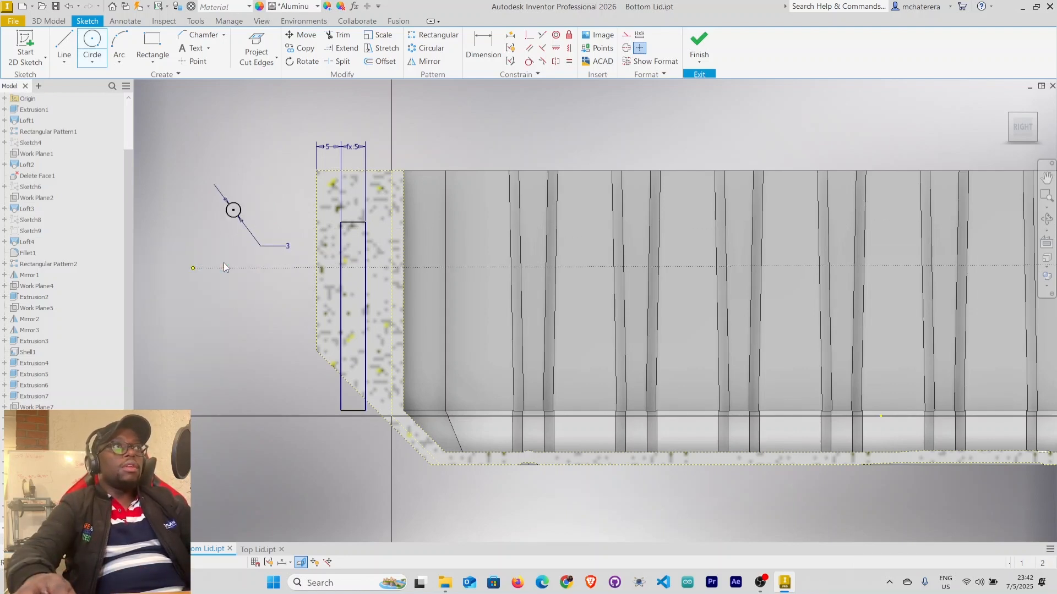
Constrain the circle outside the wall tangent to the rectangle's top edge
mouse_move(242, 239)
middle_mouse_down()
mouse_move(241, 274)
mouse_move(346, 277)
middle_mouse_up()
scroll(300, 277, "up", 3)
left_click(529, 61)
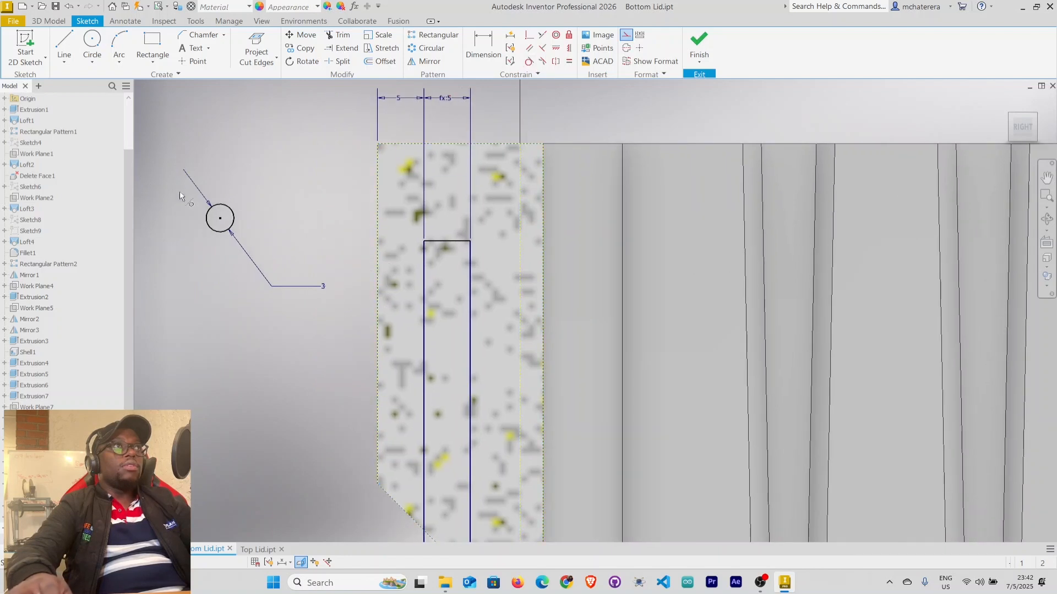
left_click(228, 211)
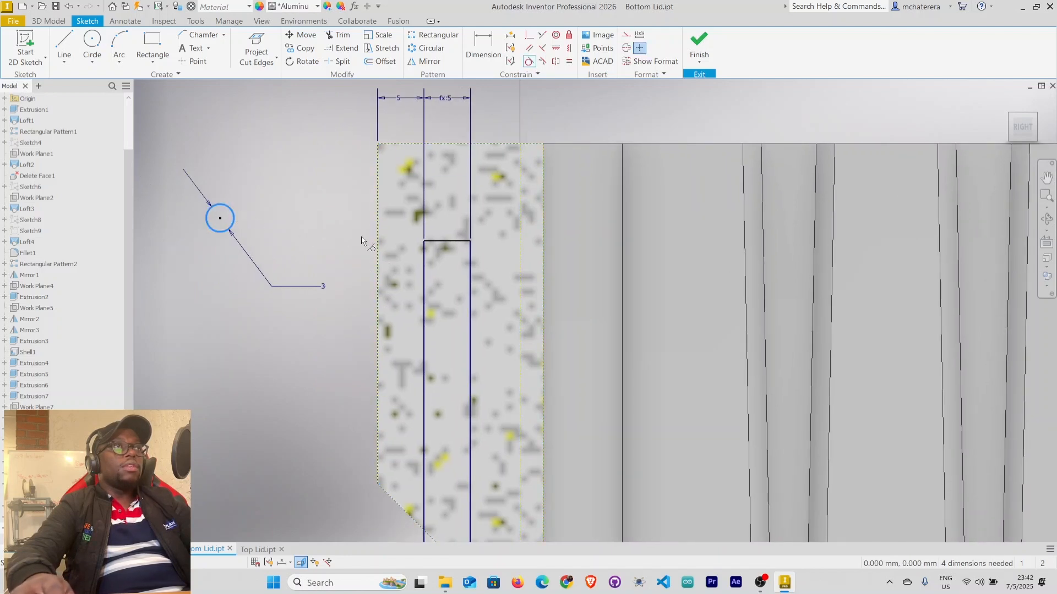
left_click(442, 241)
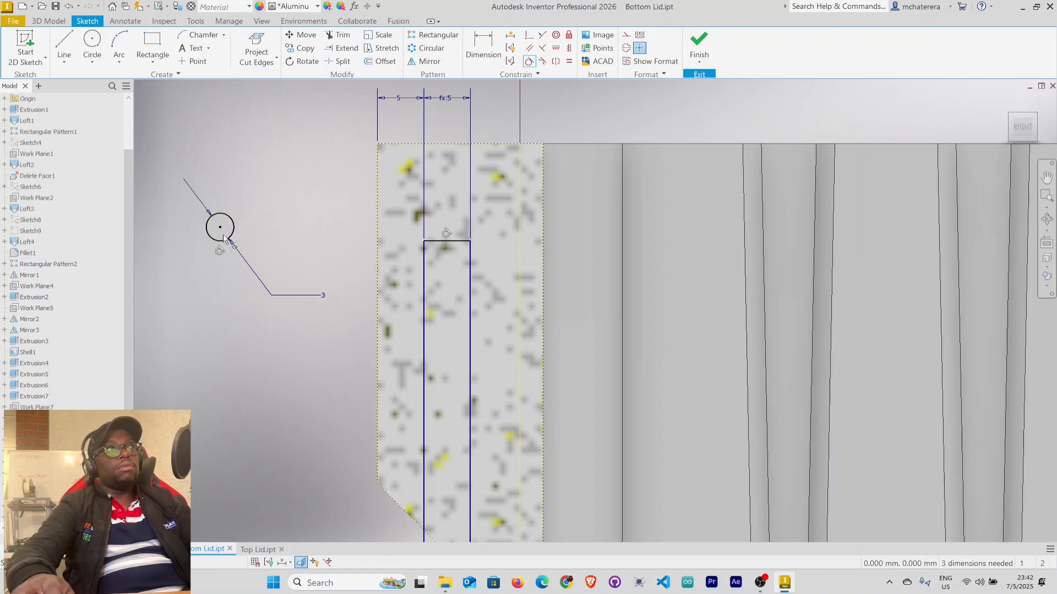
right_click(247, 174)
left_click(284, 172)
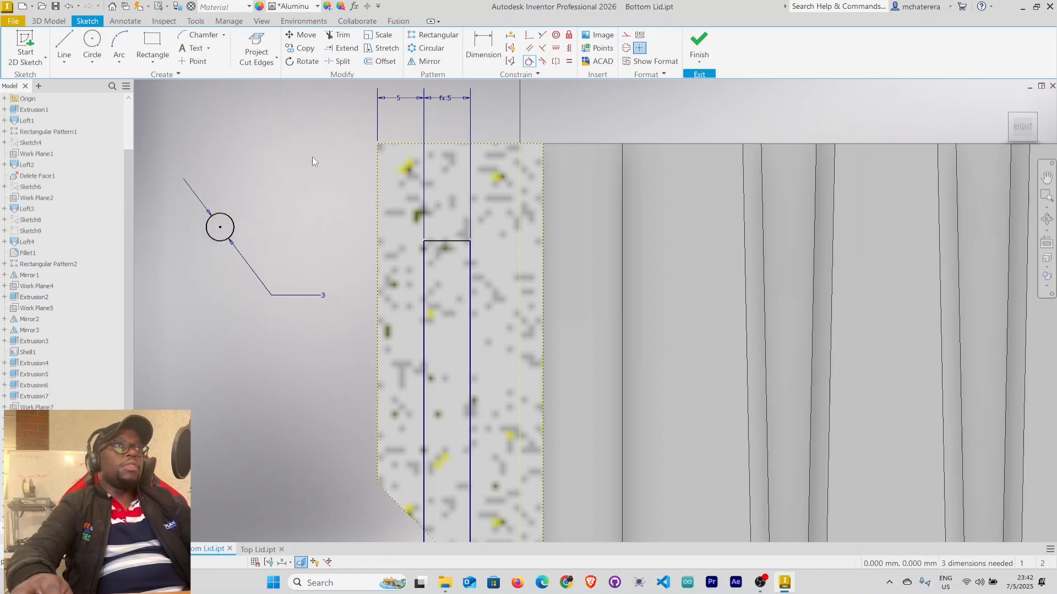
Try to align the circle's centre vertically with the midpoint of the rectangle's top edge, undo the alignment, and delete the circle
left_click(570, 49)
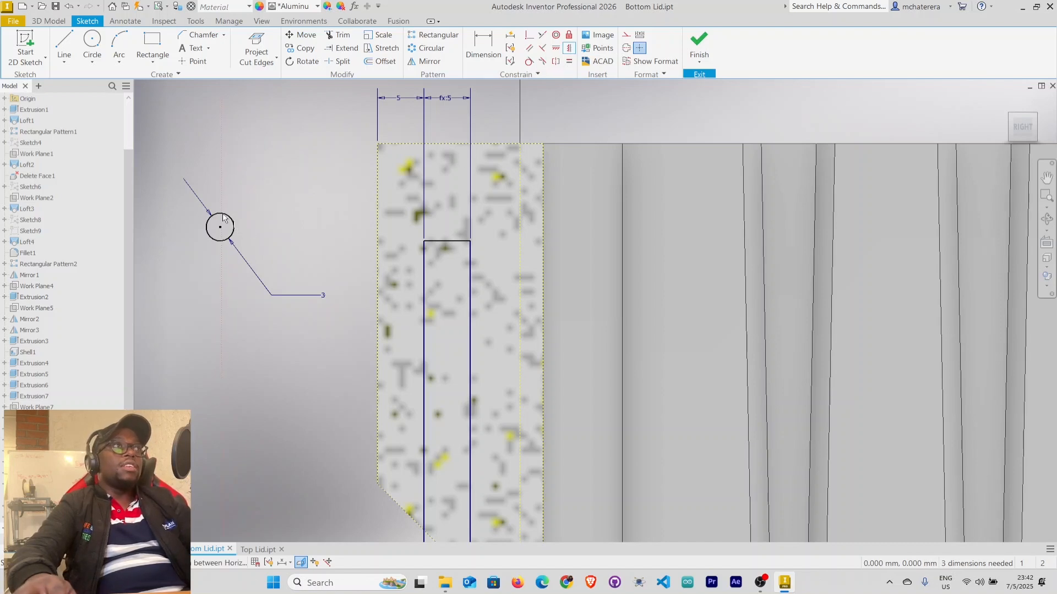
left_click(447, 241)
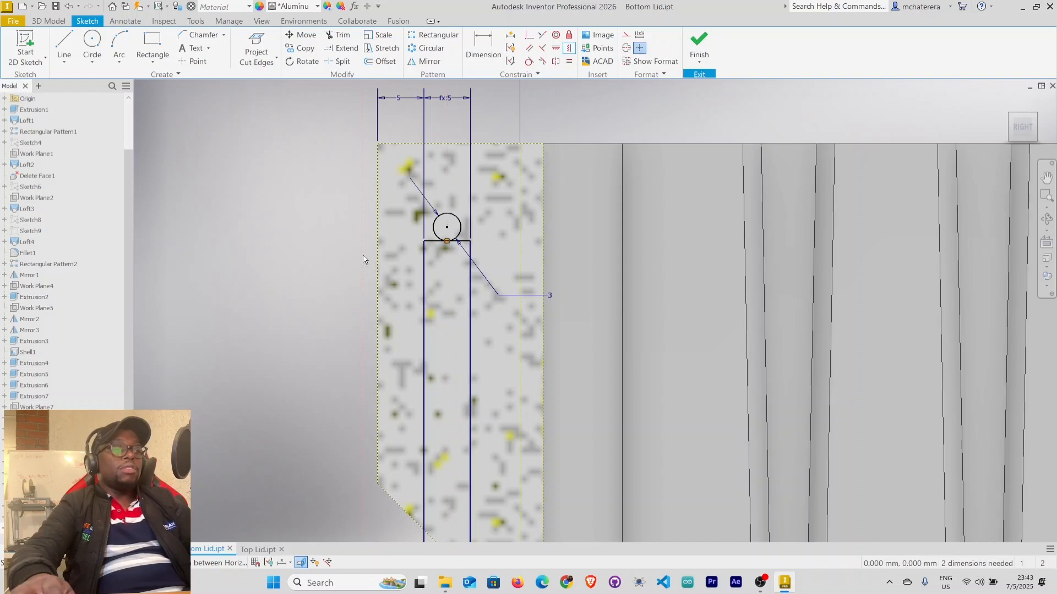
key("ctrl+z")
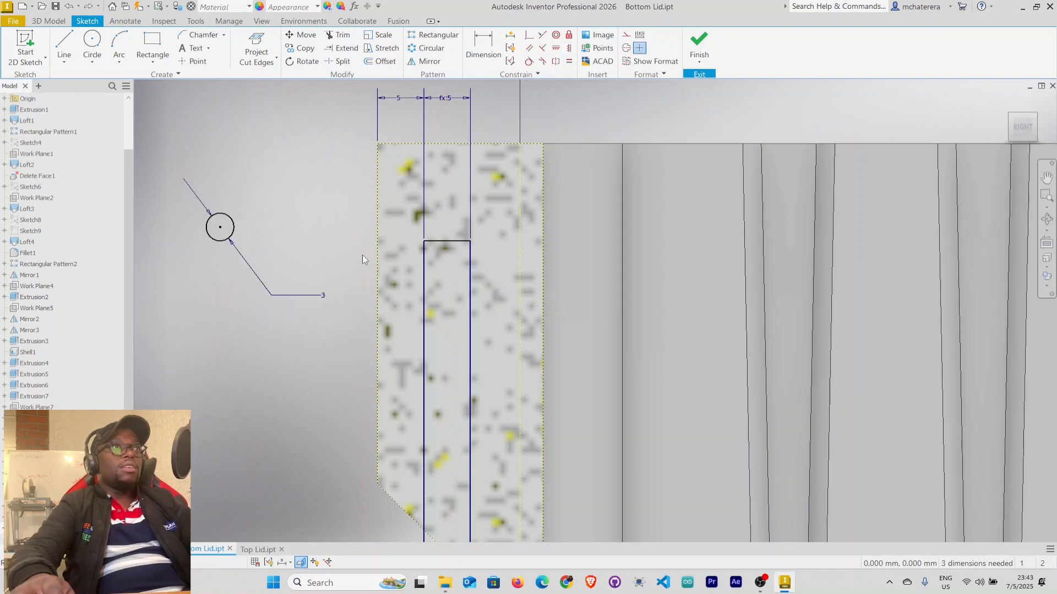
right_click(231, 227)
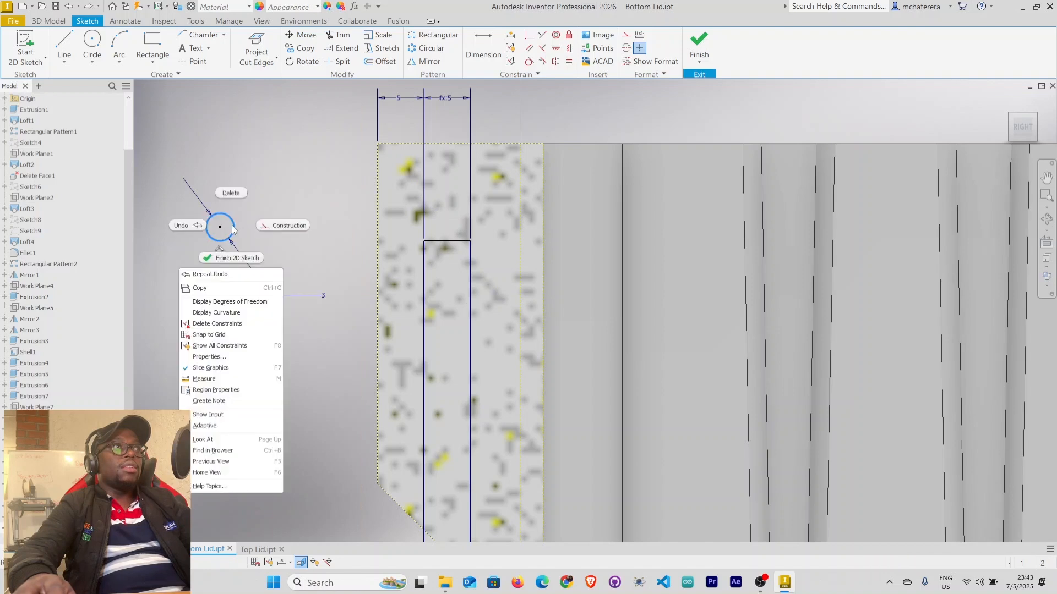
left_click(231, 193)
Draw a circle inside the rectangle near its top edge and dimension its diameter to 3 mm
left_click(92, 44)
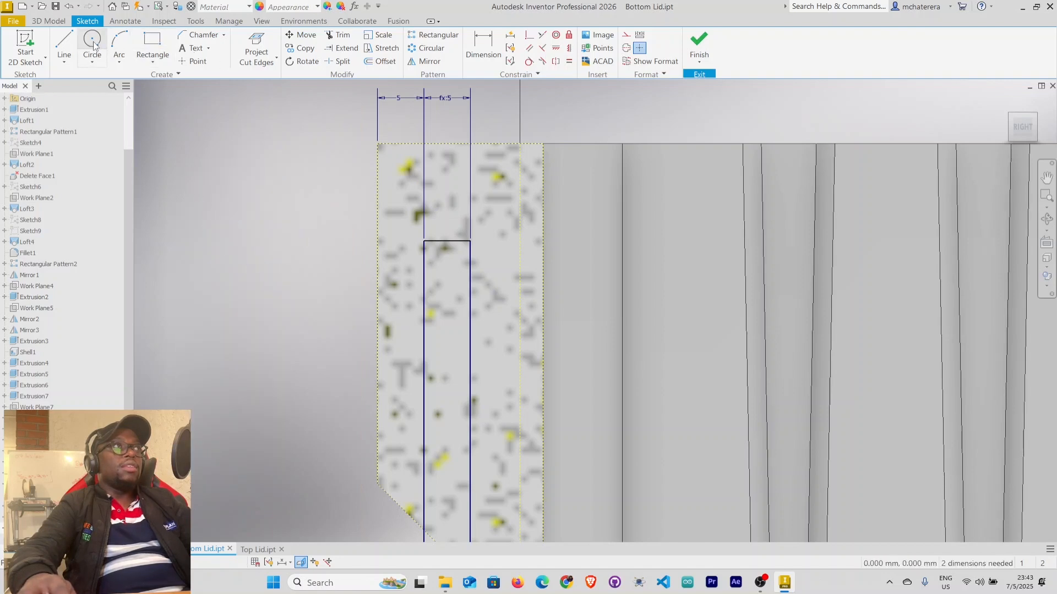
left_click(440, 282)
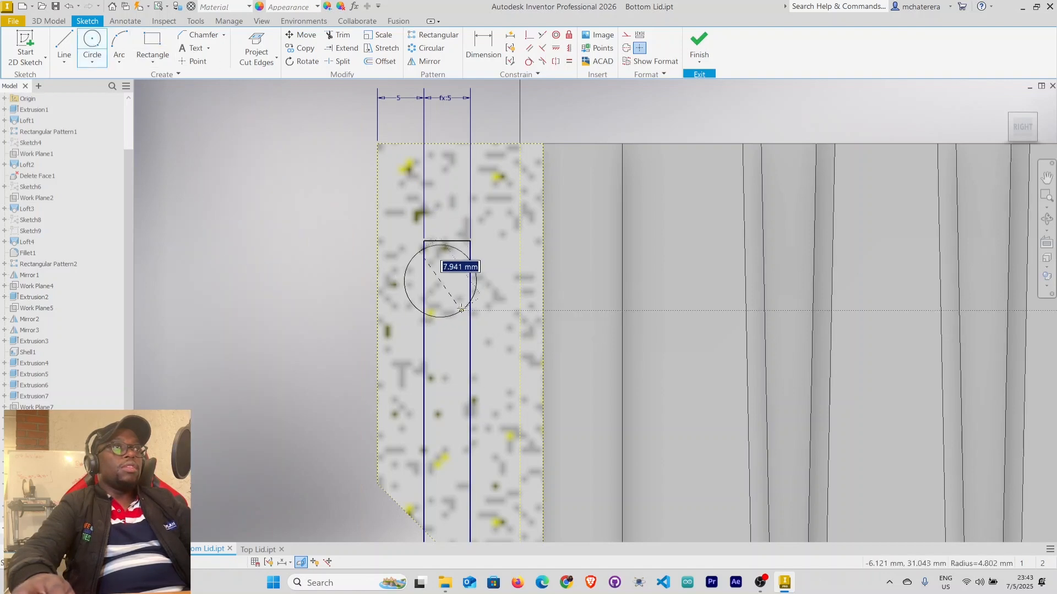
right_click(460, 304)
left_click(490, 304)
left_click(486, 46)
left_click(421, 301)
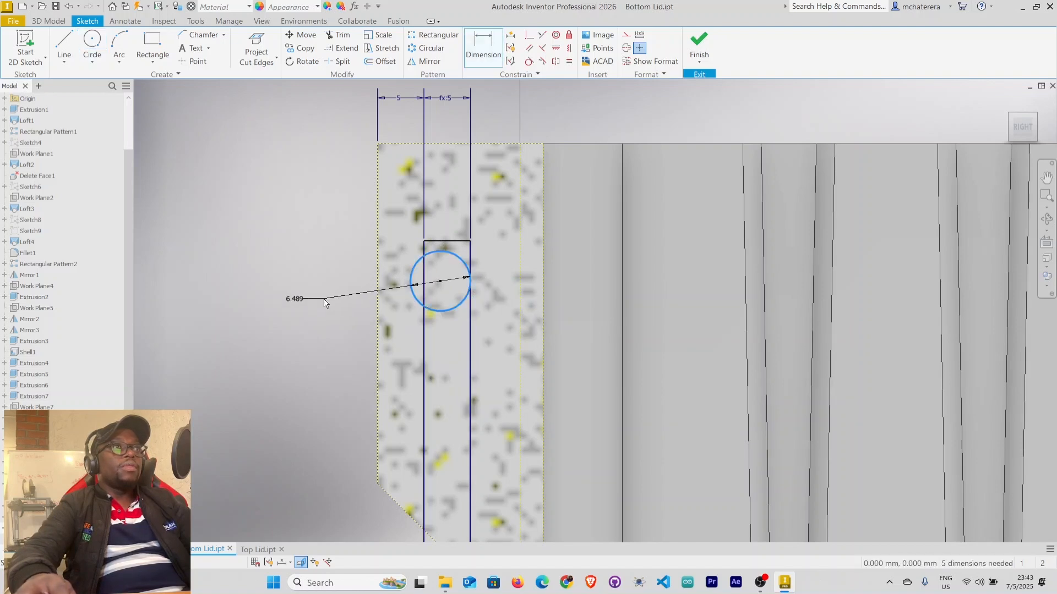
left_click(325, 302)
type("3")
key("Return")
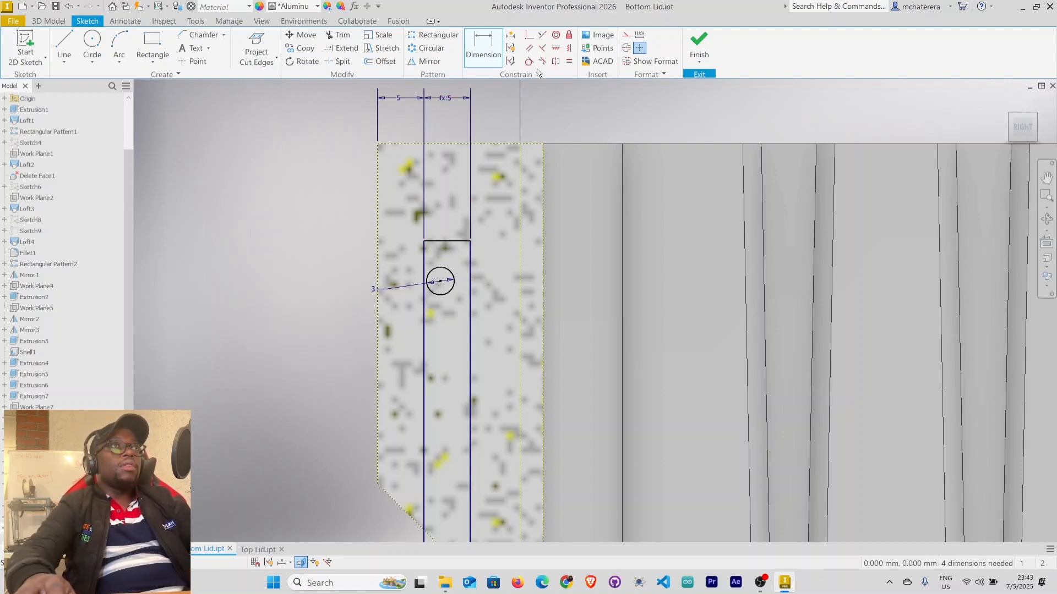
Align the circle's centre vertically with the midpoint of the rectangle's top edge
left_click(569, 48)
left_click(440, 282)
left_click(447, 241)
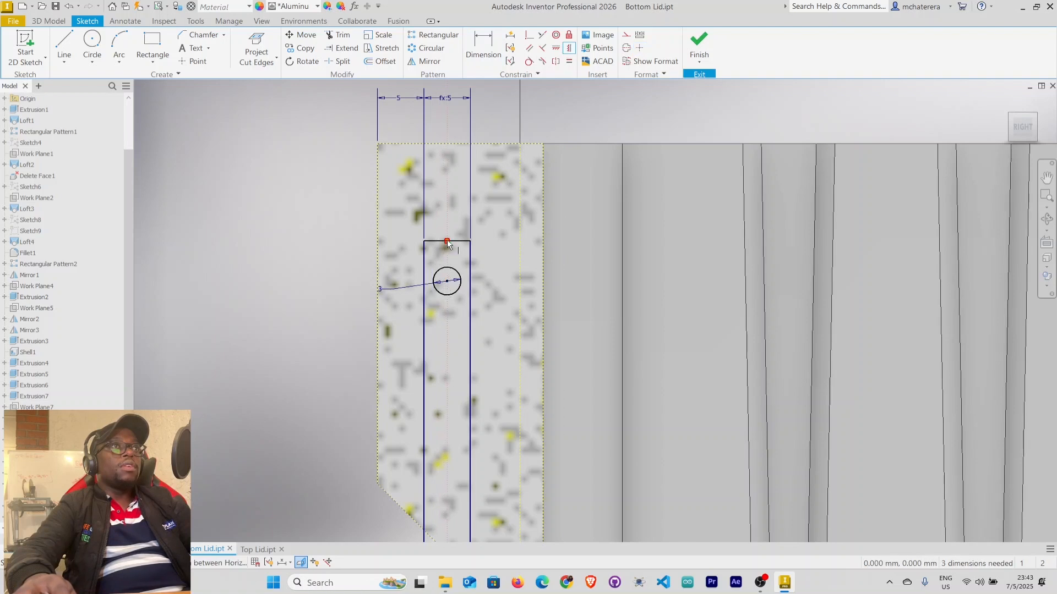
right_click(332, 243)
left_click(365, 243)
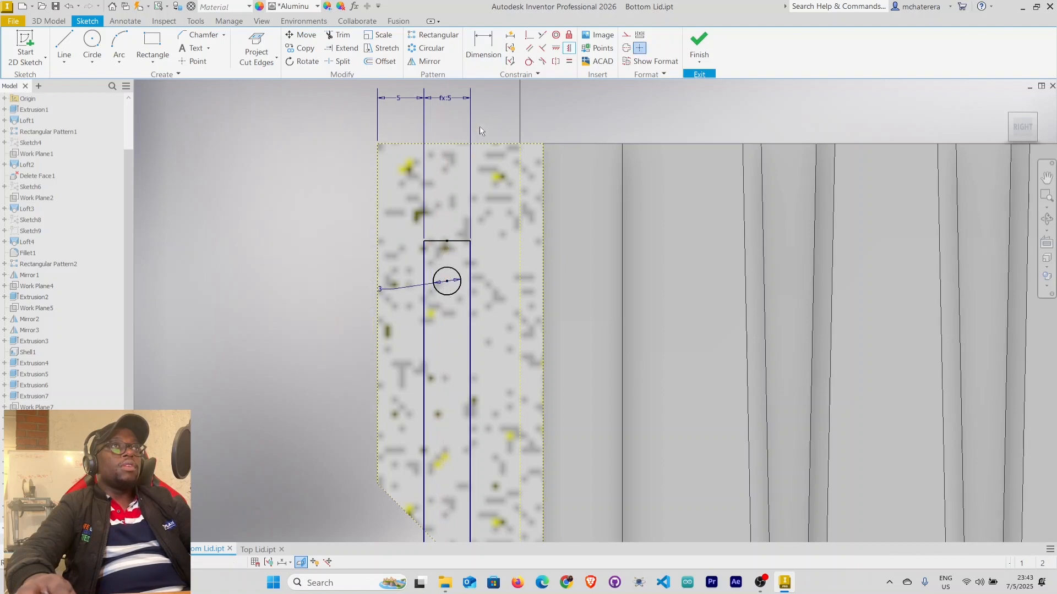
Make the 3 mm circle inside the rectangle tangent to the rectangle's top edge
left_click(528, 62)
left_click(453, 274)
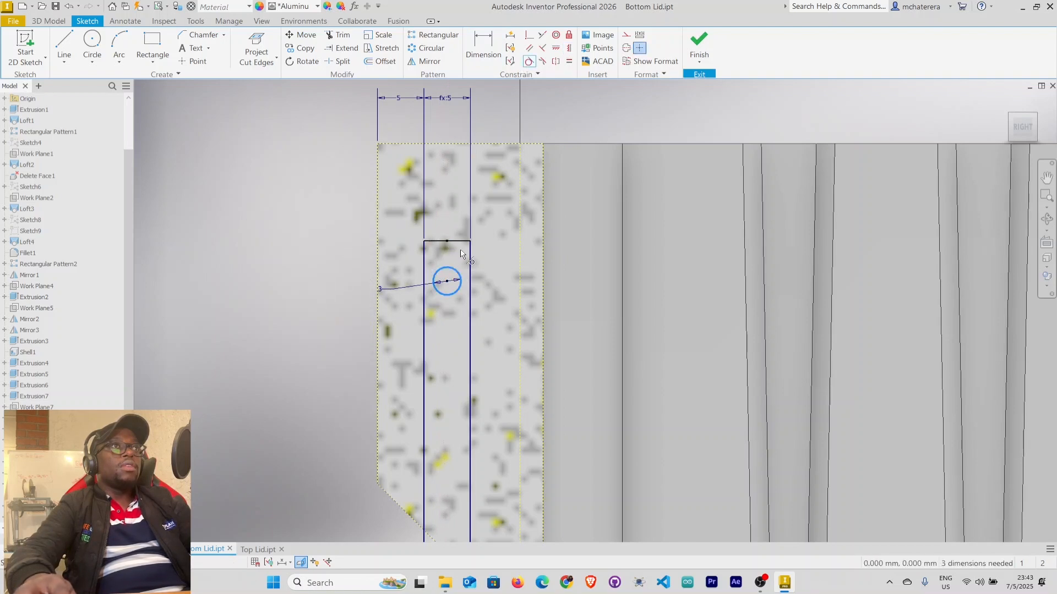
left_click(464, 247)
right_click(293, 242)
left_click(335, 242)
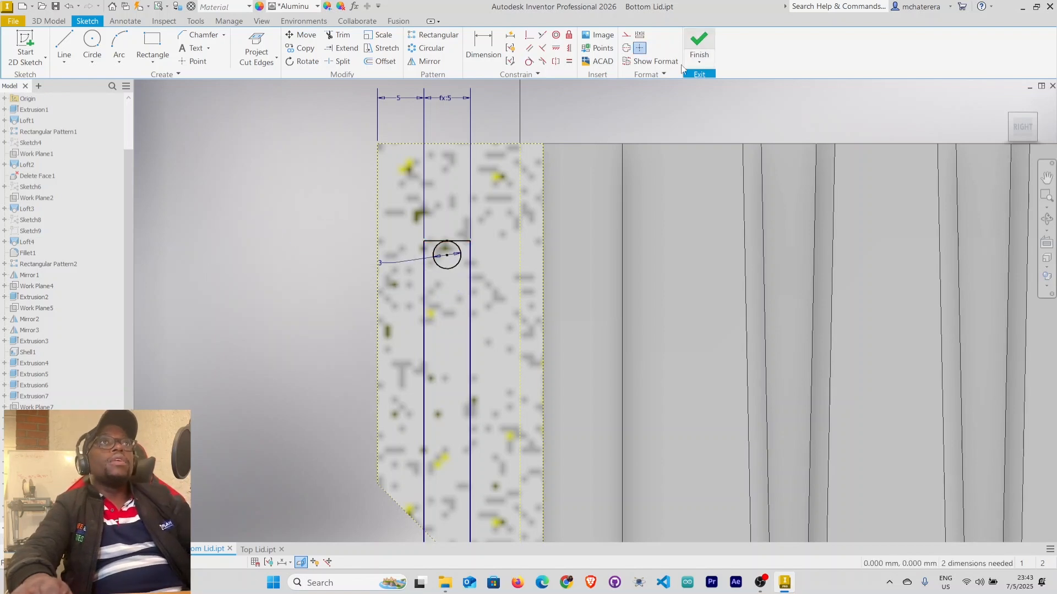
middle_click_drag(387, 309, 330, 122)
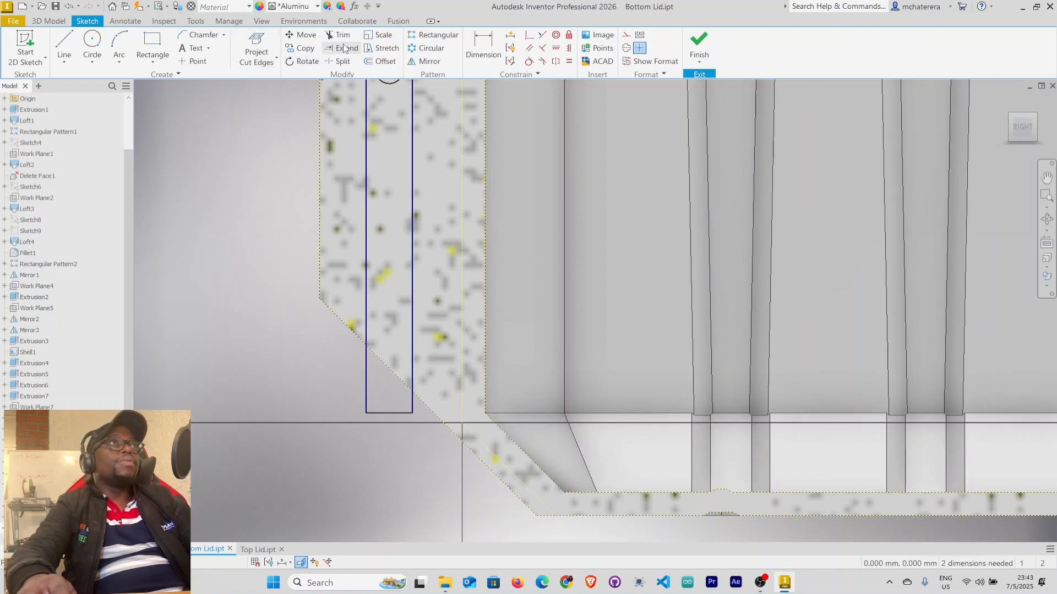
Trim the slot rectangle's sides and bottom edge where they extend past the rib's sloped lower edge
left_click(367, 375)
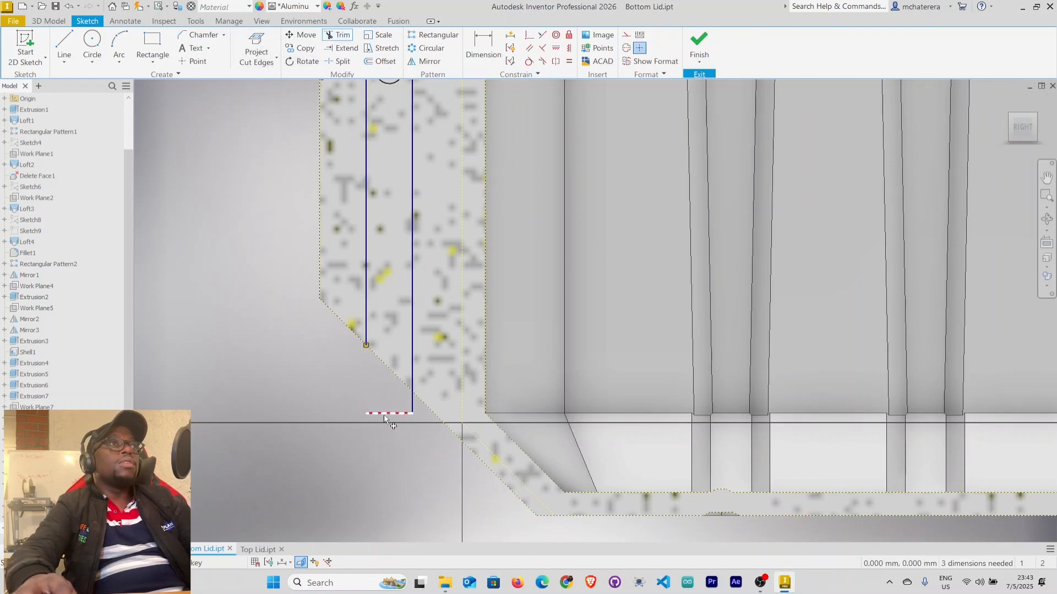
left_click(411, 405)
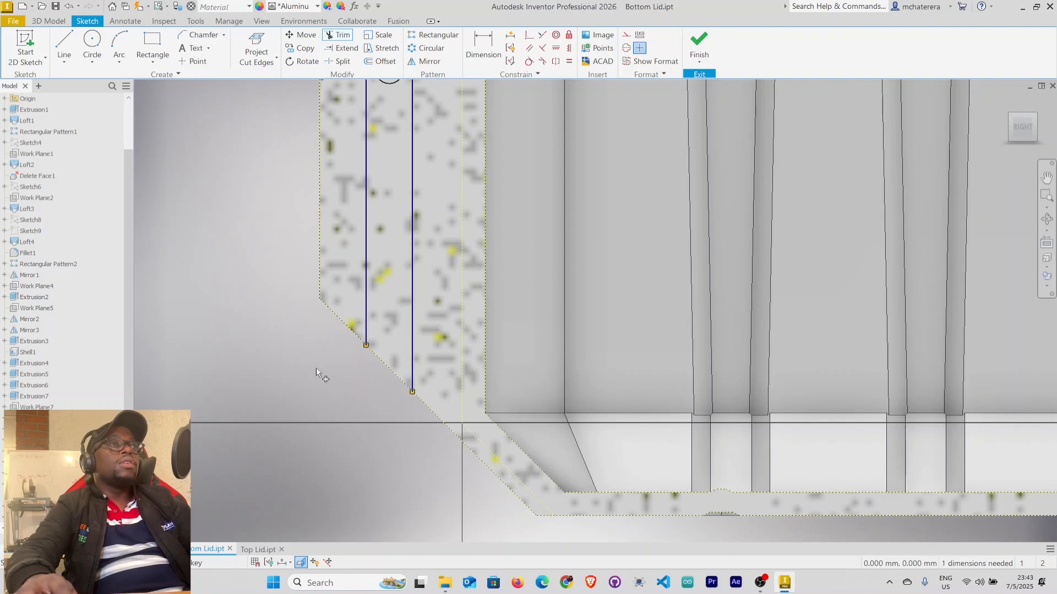
right_click(334, 384)
left_click(328, 343)
Draw a line along the rib's sloped edge joining the two trimmed slot sides to close the profile
left_click(64, 45)
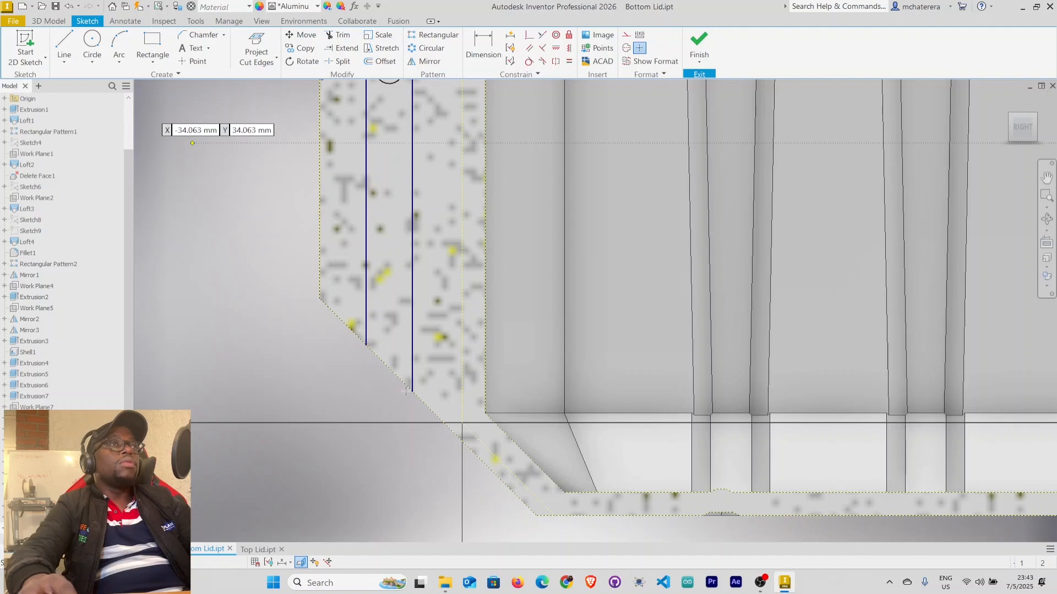
left_click(411, 392)
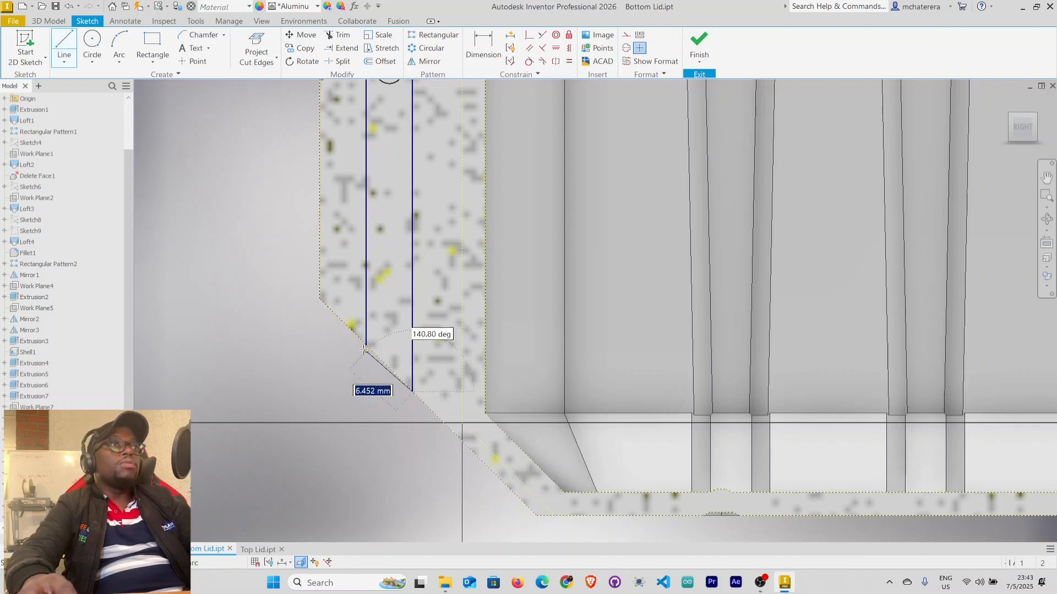
left_click(365, 346)
right_click(289, 355)
left_click(327, 357)
scroll(421, 421, "down", 1)
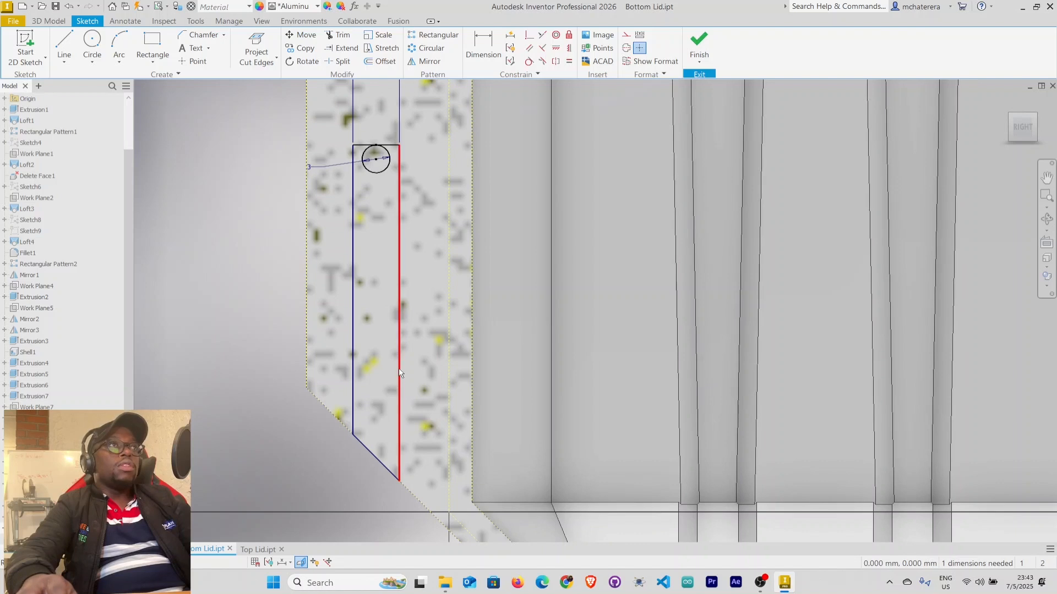
Dimension the slot's top edge 25 mm below the rib wall's top edge
scroll(398, 368, "down", 2)
key("d")
left_click(390, 181)
left_click(386, 239)
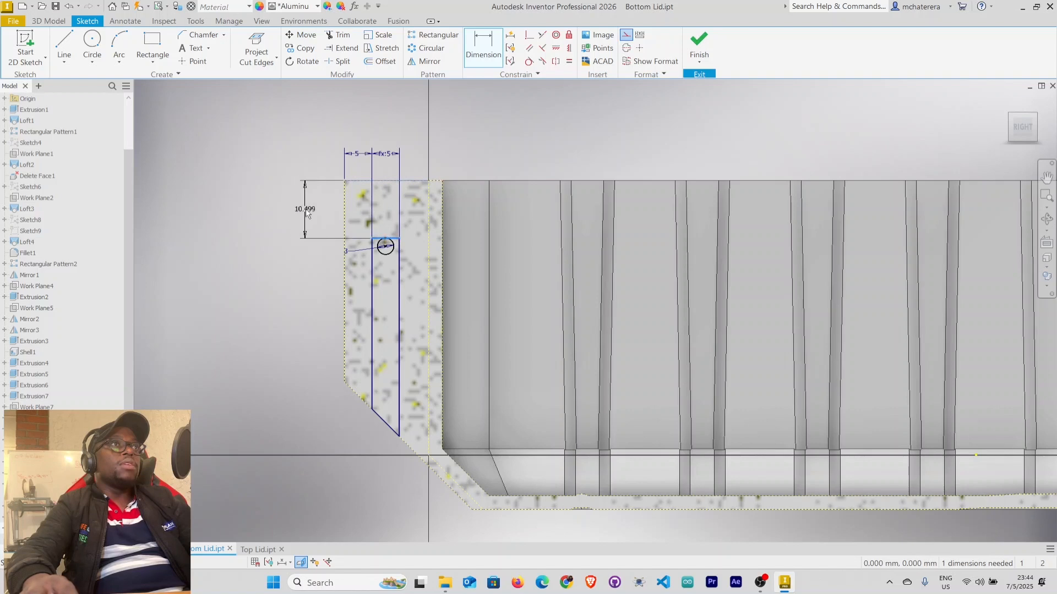
left_click(307, 215)
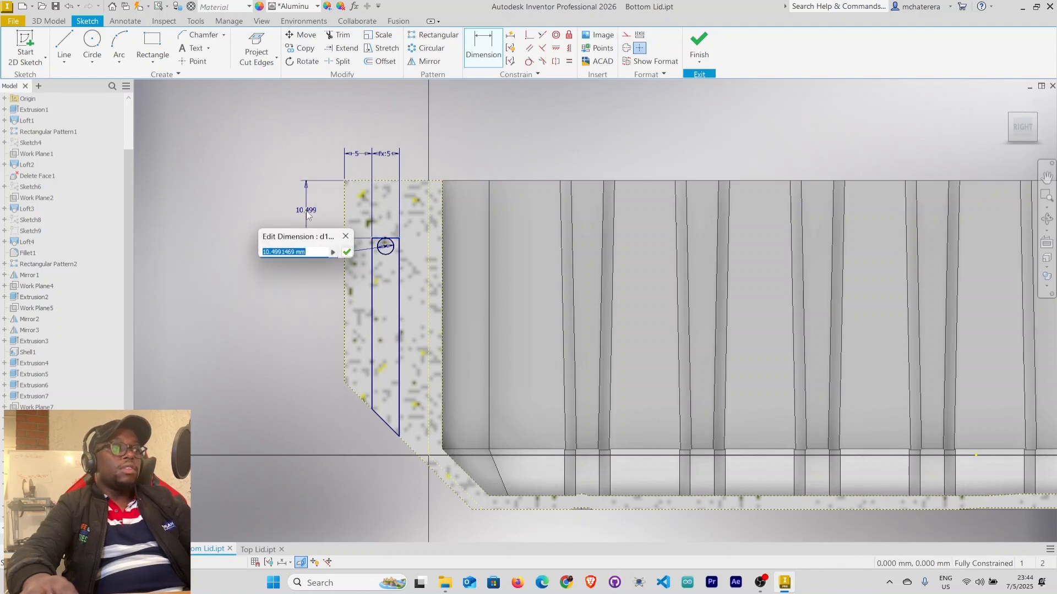
type("25")
key("Return")
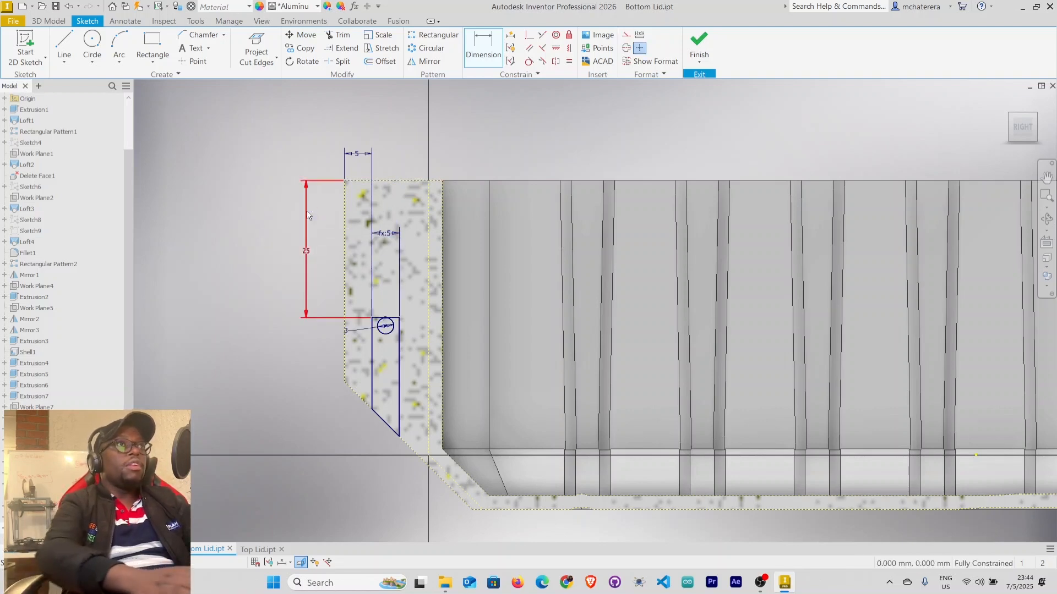
right_click(213, 296)
left_click(247, 293)
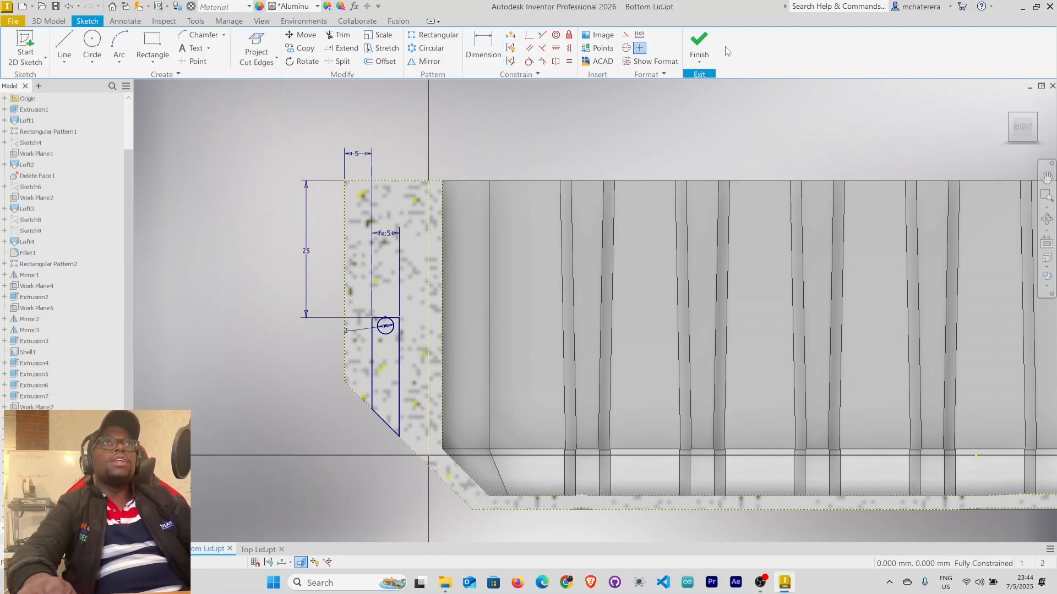
Finish the sketch and cut the slot profile around the circle 1.5 mm deep into the rib wall with Extrude
left_click(707, 43)
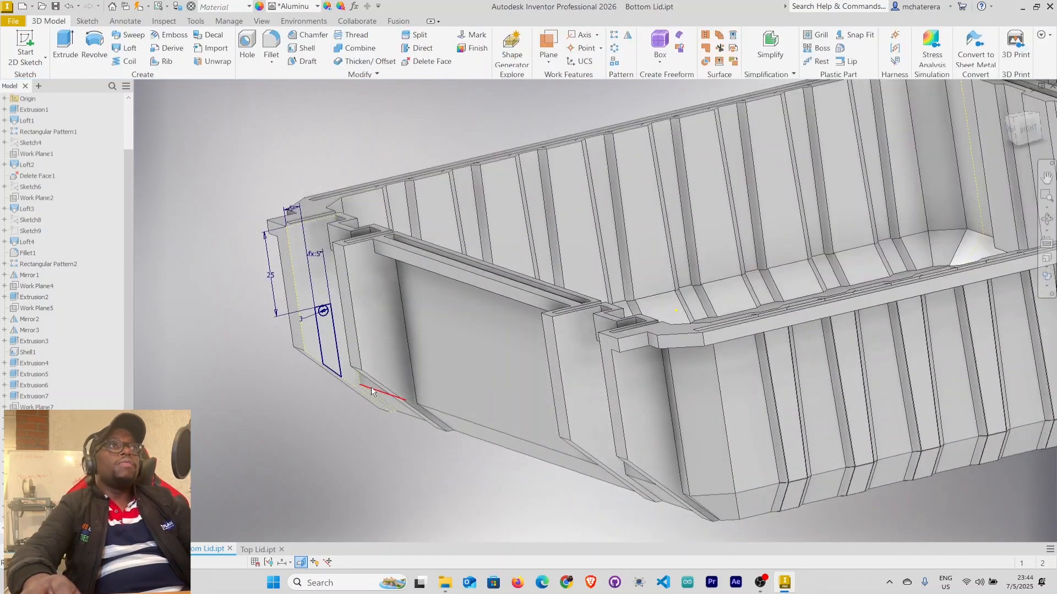
scroll(323, 342, "up", 3)
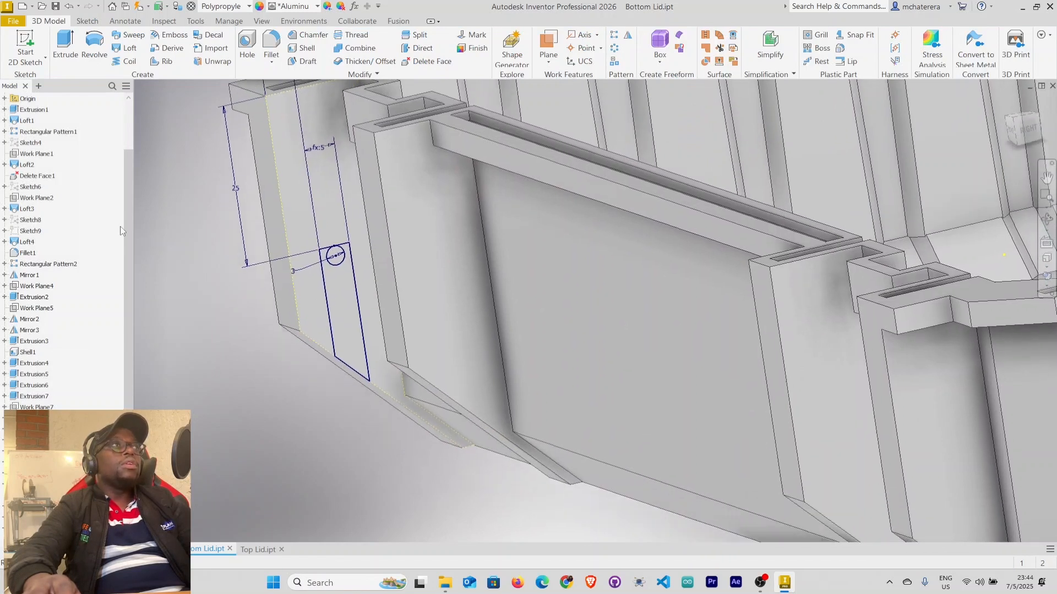
left_click(64, 54)
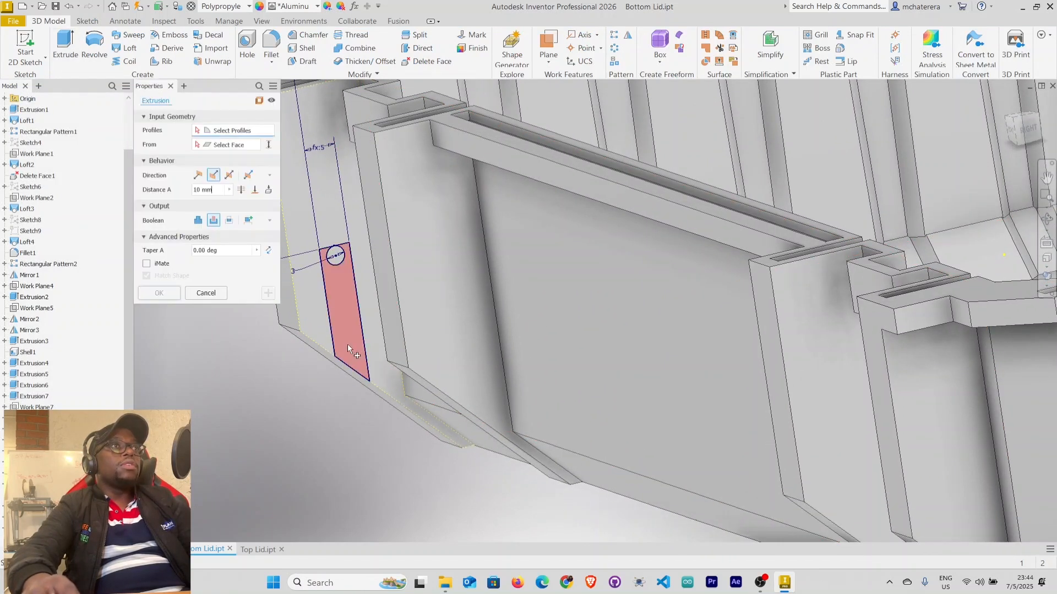
left_click(346, 348)
left_click(213, 221)
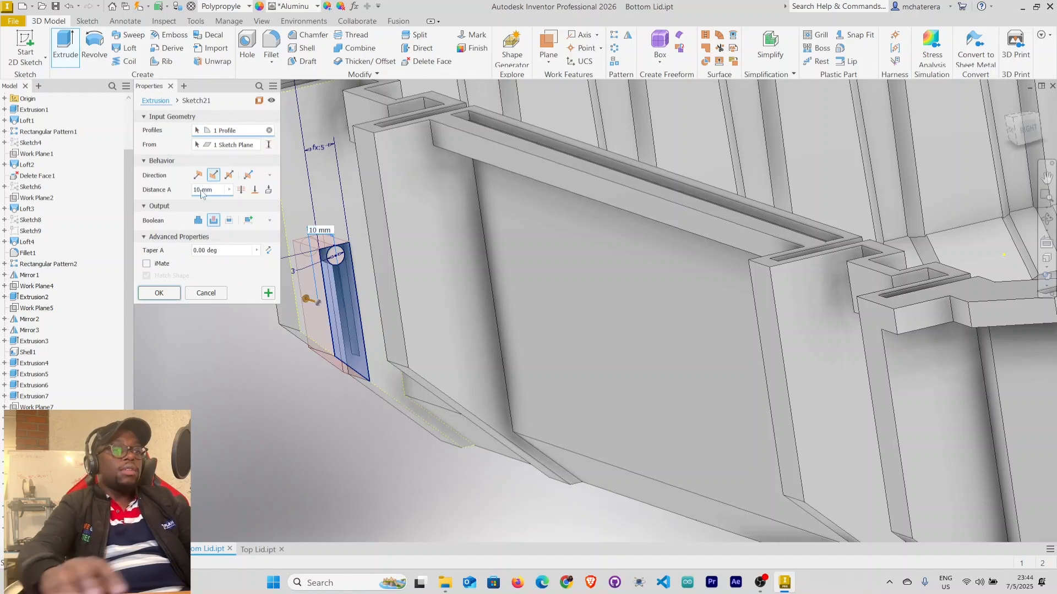
key("BackSpace")
key("BackSpace")
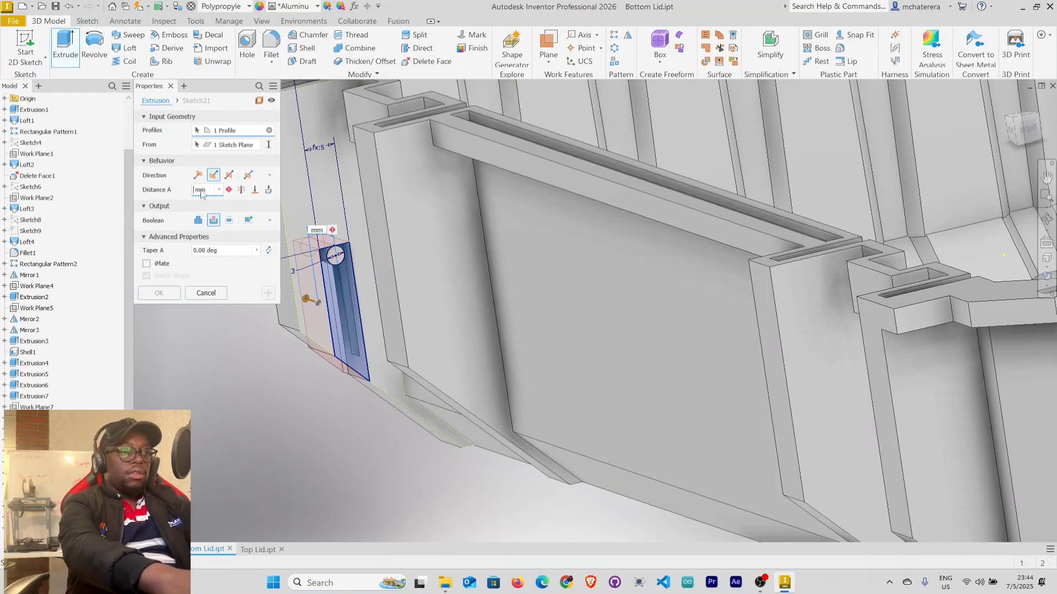
type("1.5")
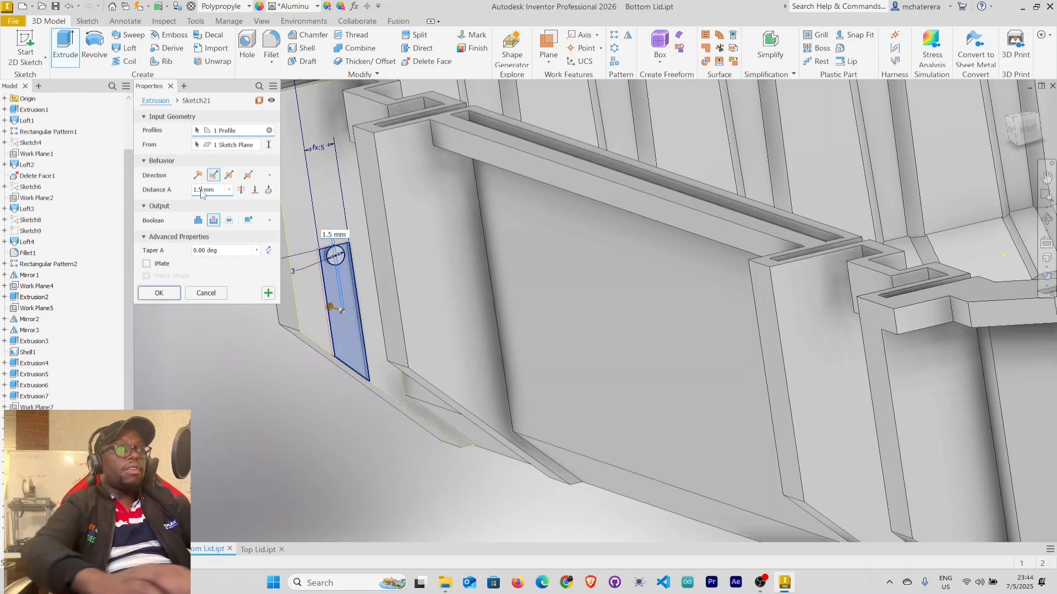
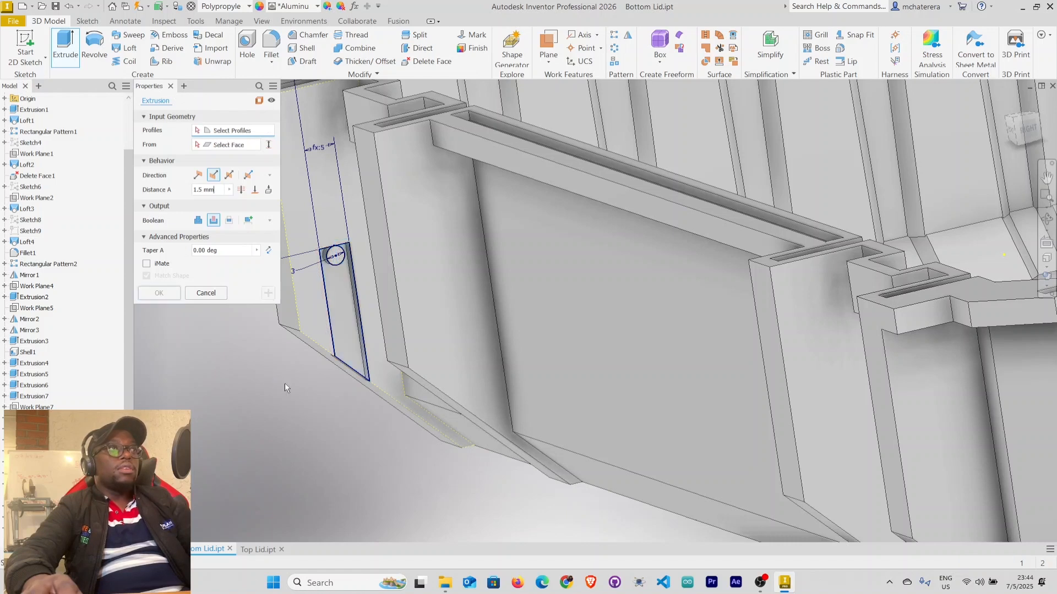
Extrude the 3 mm circle at the slot's upper end as a cut into the rib with the To Next extent
scroll(347, 258, "up", 5)
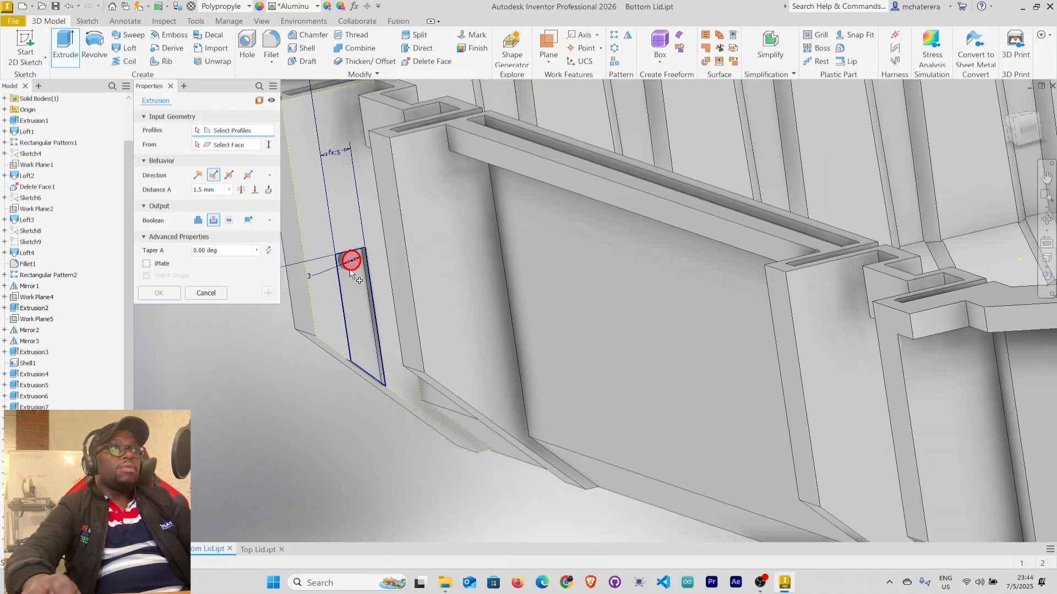
left_click(354, 251)
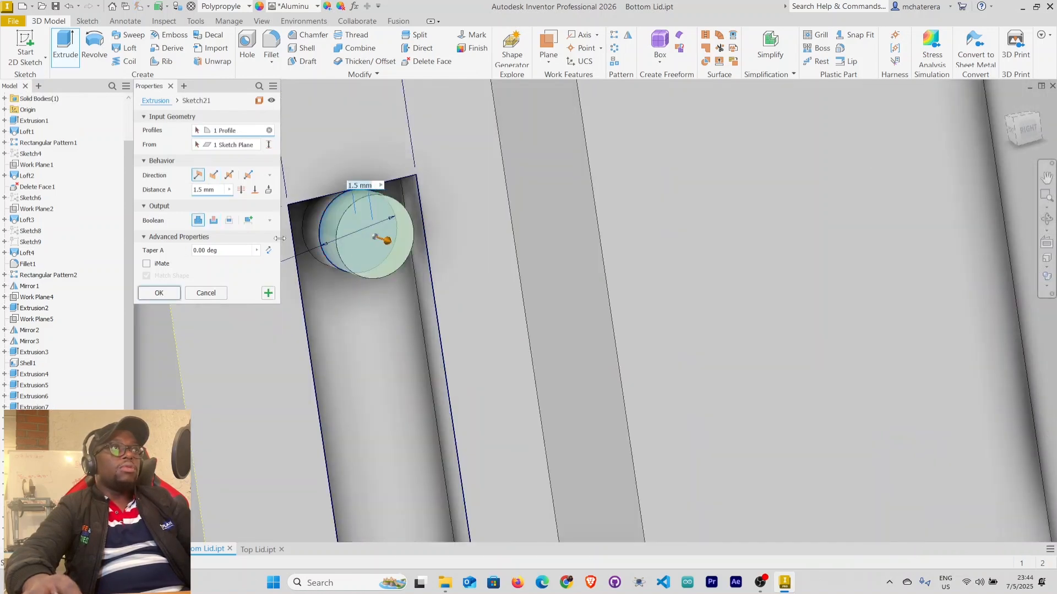
left_click(213, 221)
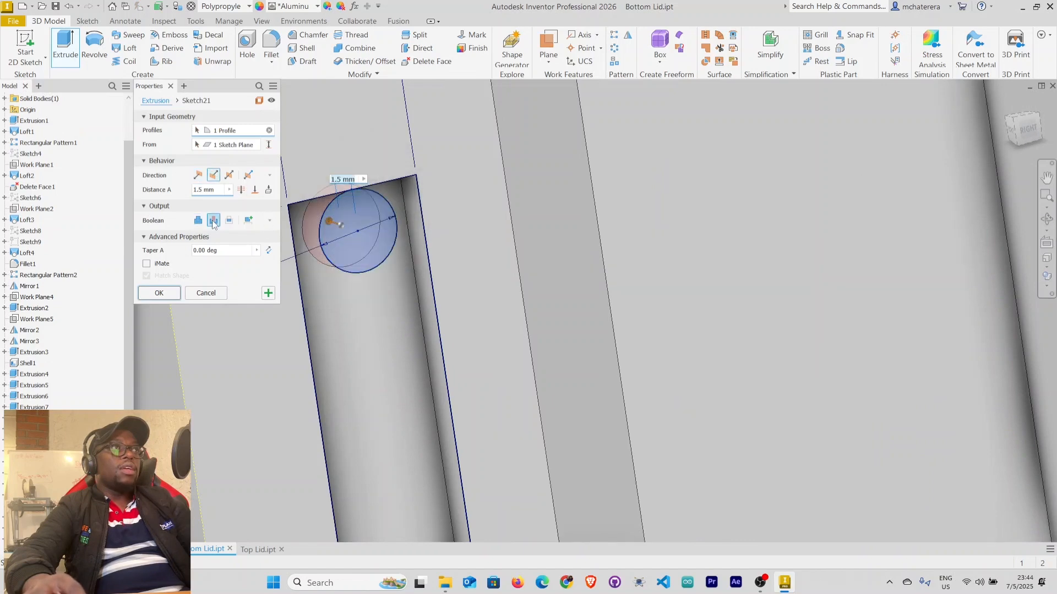
left_click(268, 190)
scroll(325, 319, "down", 5)
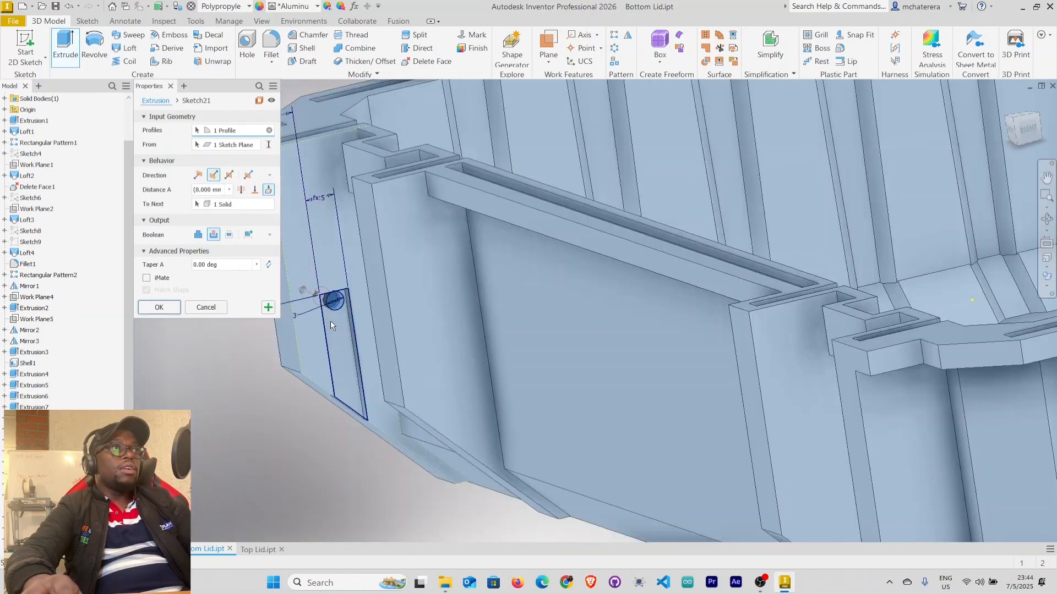
mouse_move(378, 332)
middle_mouse_down("shift")
mouse_move(432, 322)
mouse_move(487, 359)
mouse_move(491, 421)
mouse_move(414, 372)
mouse_move(248, 312)
middle_mouse_up("shift")
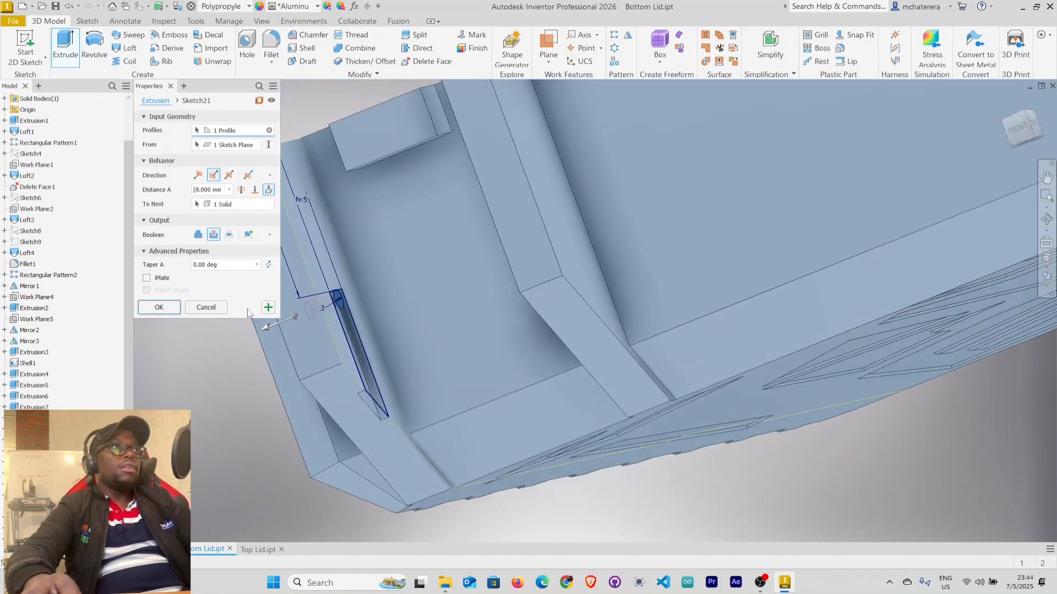
left_click(159, 308)
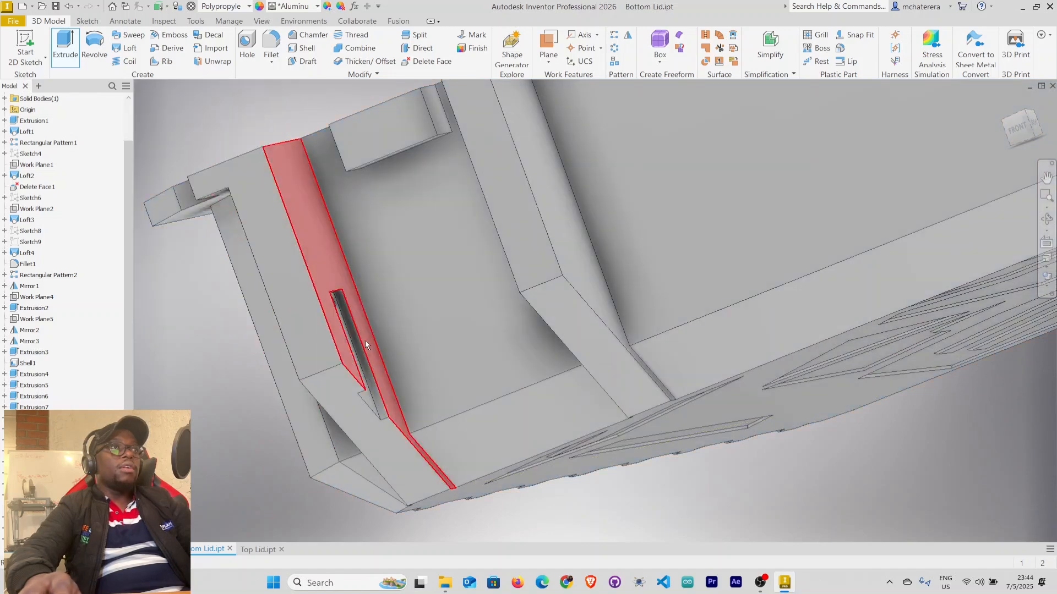
Create a work plane midway between the slotted rib's inner face and the facing side of the neighbouring rib
middle_click_drag(401, 342, 405, 338, "shift")
middle_click_drag(323, 347, 343, 274, "shift")
middle_click_drag(245, 428, 231, 479)
scroll(251, 412, "down", 3)
mouse_move(251, 411)
middle_mouse_down("shift")
mouse_move(279, 449)
mouse_move(323, 445)
middle_mouse_up("shift")
scroll(63, 248, "down", 1)
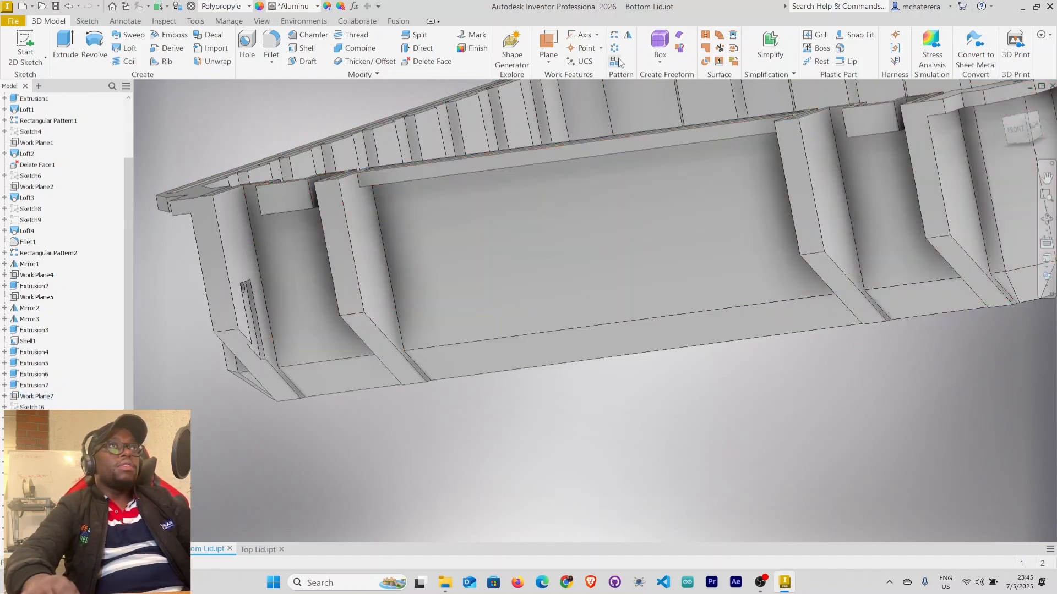
left_click(551, 44)
left_click(240, 250)
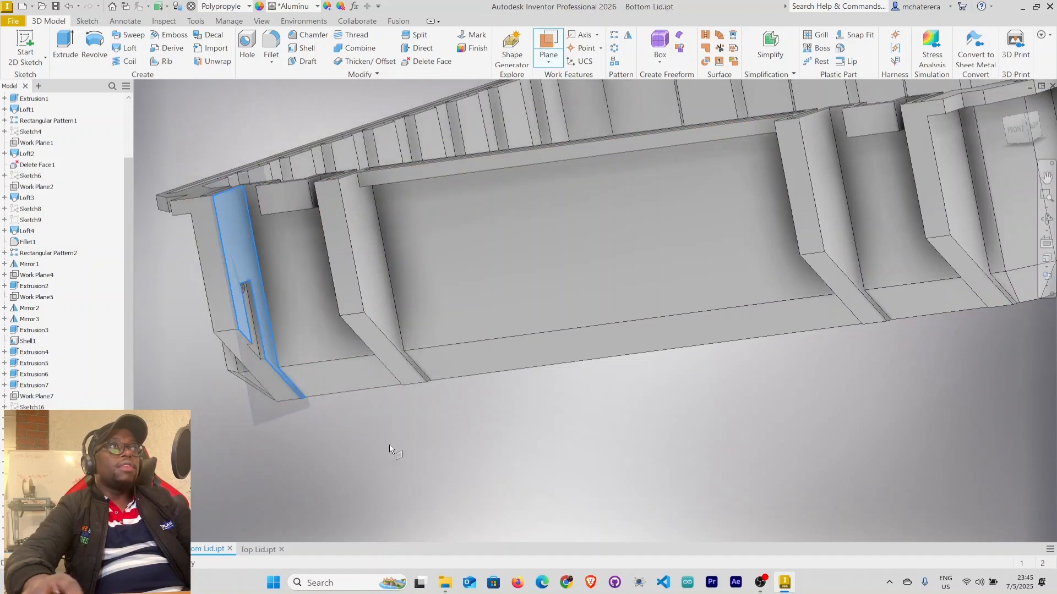
middle_click_drag(469, 439, 527, 433, "shift")
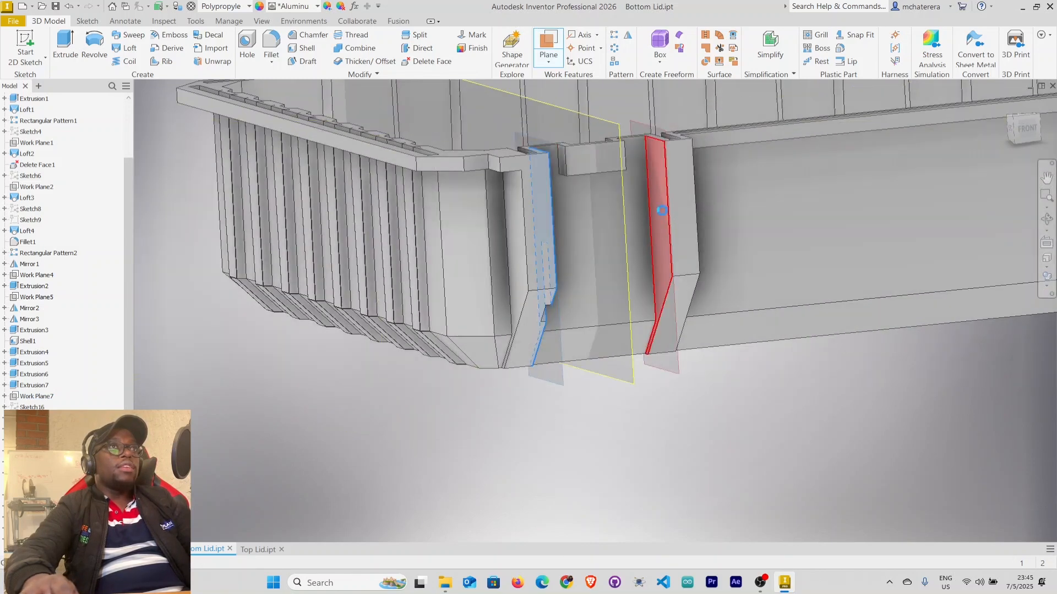
left_click(661, 211)
middle_click_drag(792, 435, 448, 444, "shift")
key("Escape")
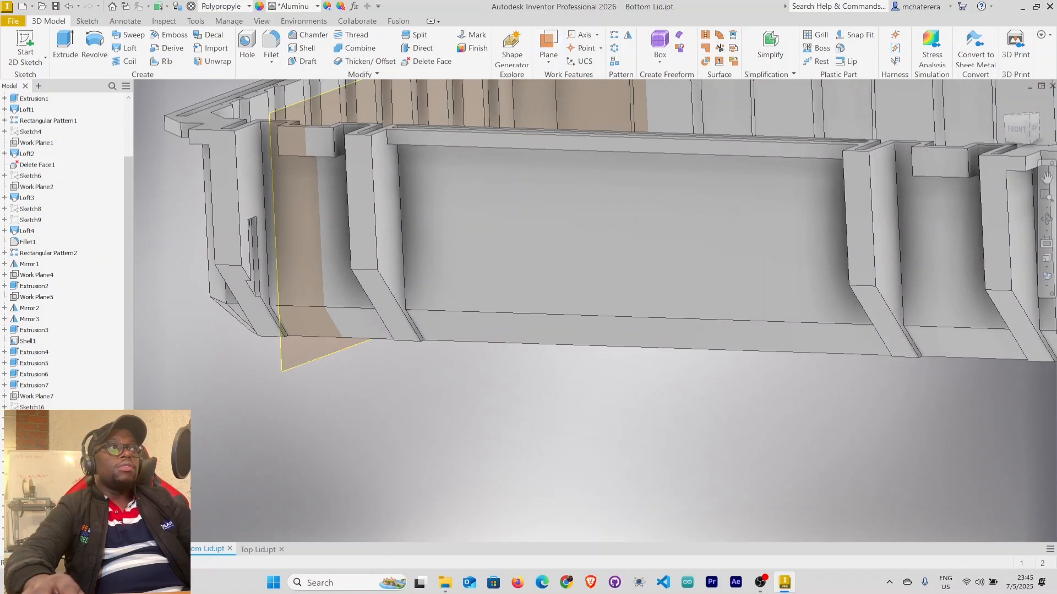
Mirror the slot and circle cuts across the new mid-plane onto the neighbouring rib
scroll(44, 495, "down", 1)
left_click(36, 506)
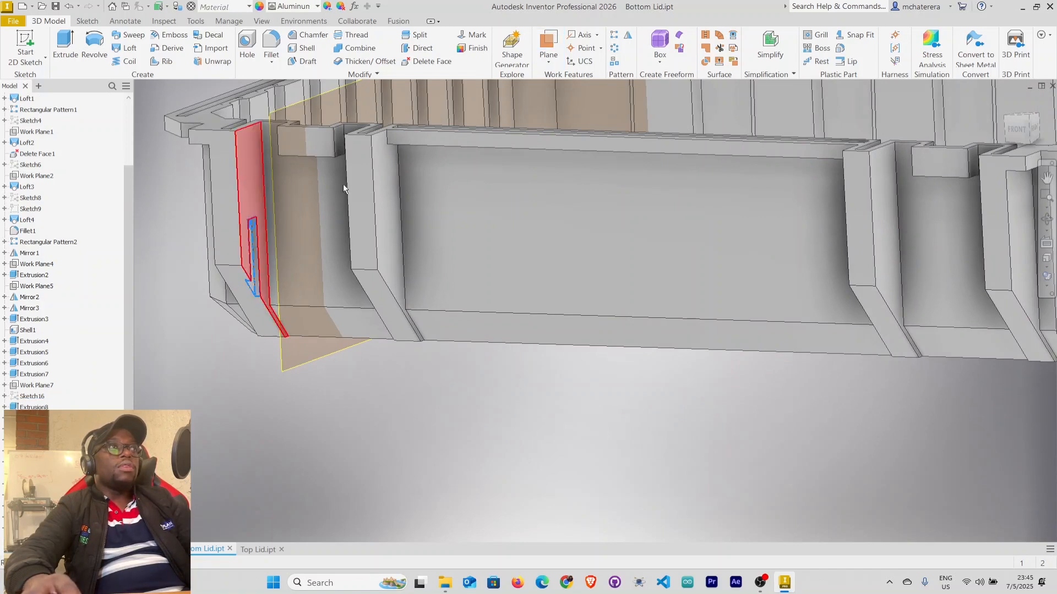
left_click(628, 34)
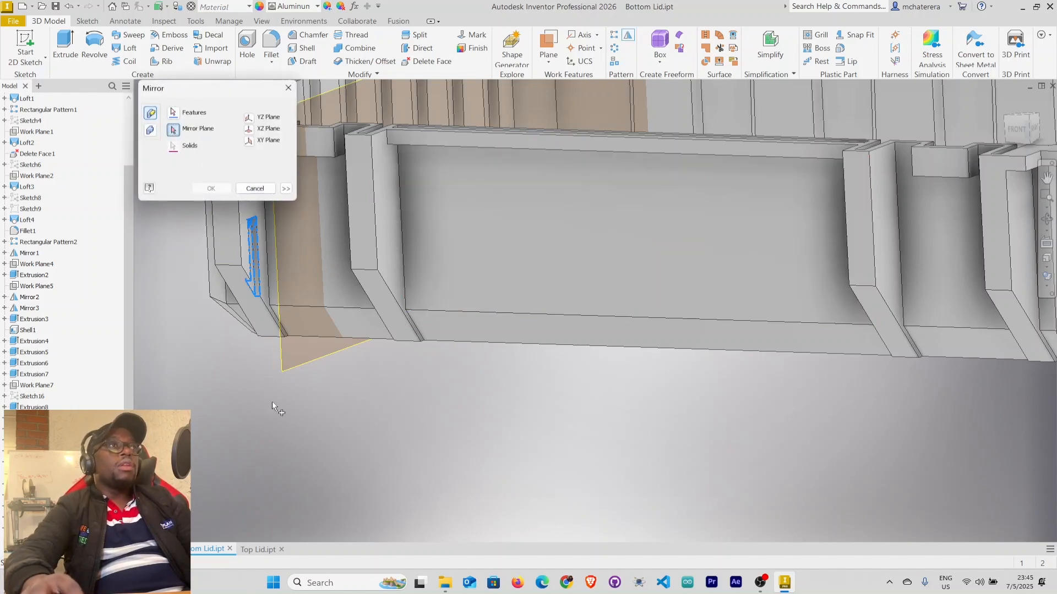
left_click(289, 365)
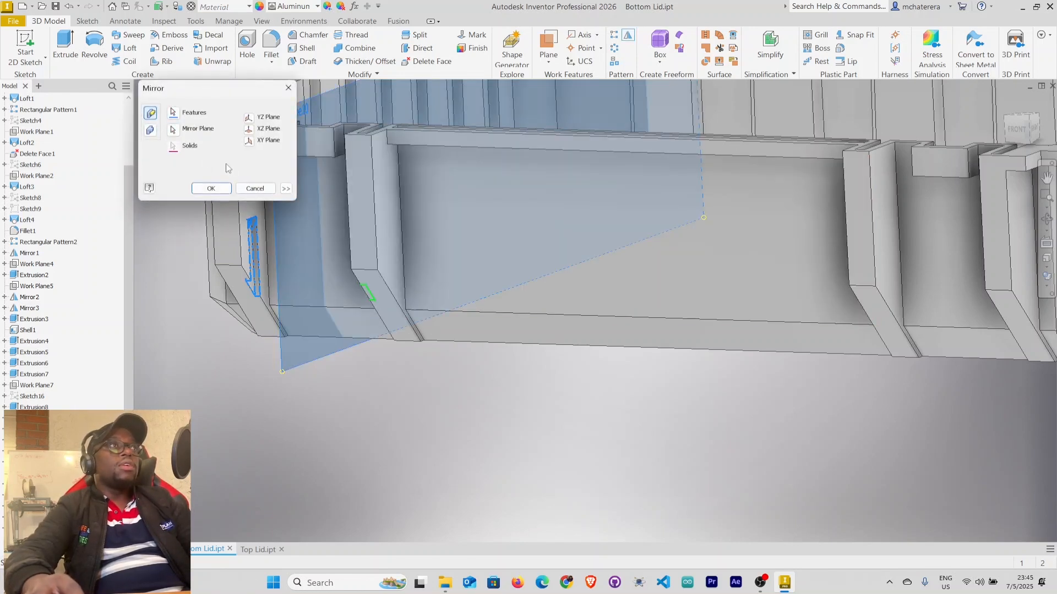
left_click(215, 189)
Mirror the original cuts and their mirrored copy across the YZ plane onto the rib pair at the lid's other end
mouse_move(434, 382)
middle_mouse_down("shift")
mouse_move(486, 378)
mouse_move(474, 378)
middle_mouse_up("shift")
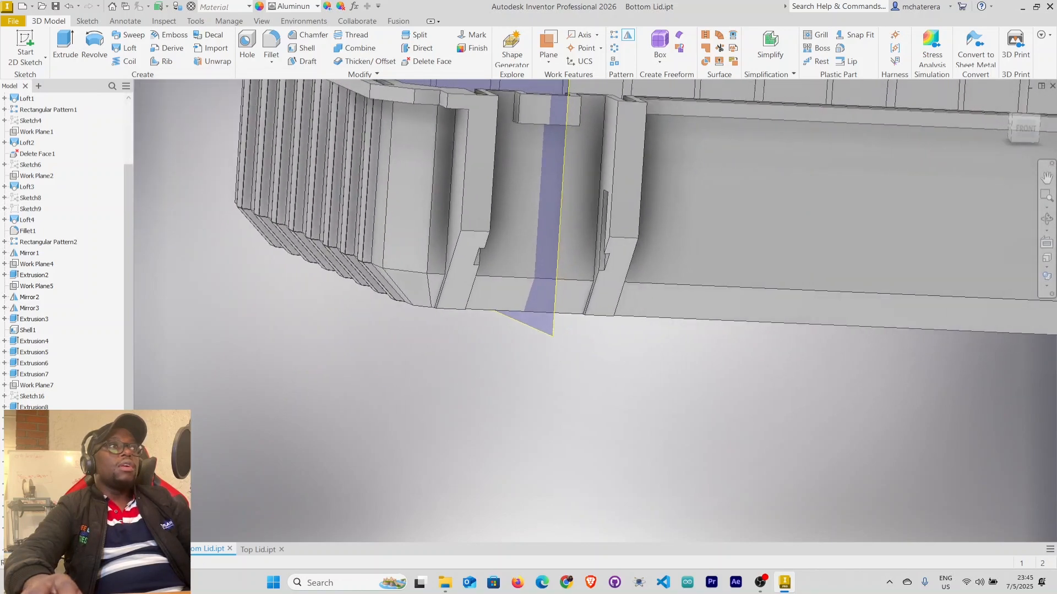
scroll(66, 441, "down", 1)
left_click(609, 223)
left_click(35, 462, "ctrl")
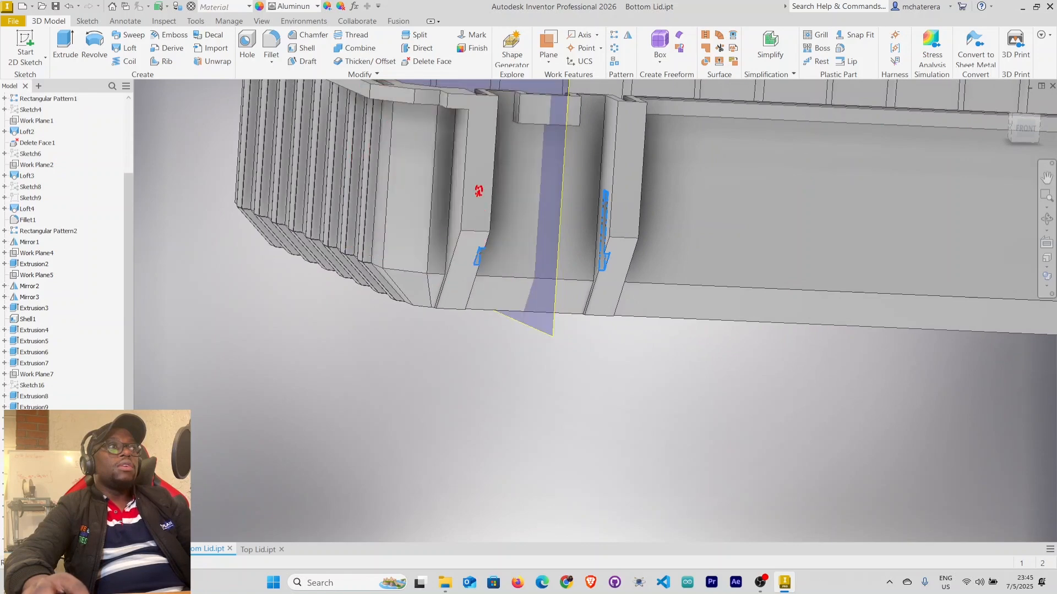
mouse_move(366, 417)
middle_mouse_down("shift")
mouse_move(440, 432)
mouse_move(337, 420)
mouse_move(388, 427)
middle_mouse_up("shift")
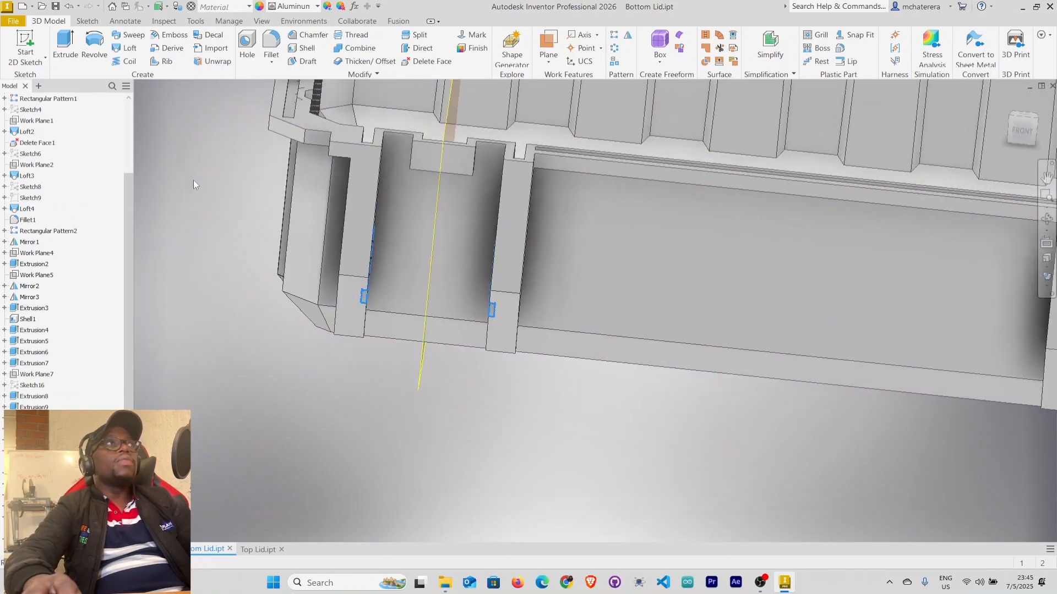
left_click(628, 37)
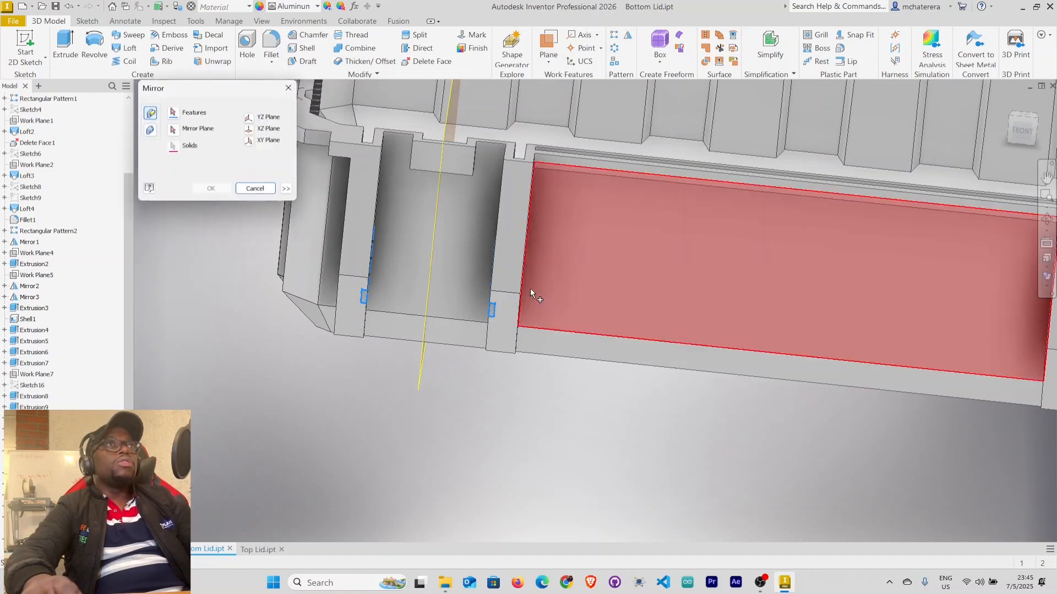
left_click(249, 119)
mouse_move(681, 380)
middle_mouse_down("shift")
mouse_move(633, 367)
mouse_move(638, 388)
mouse_move(711, 365)
mouse_move(699, 360)
middle_mouse_up("shift")
left_click(214, 191)
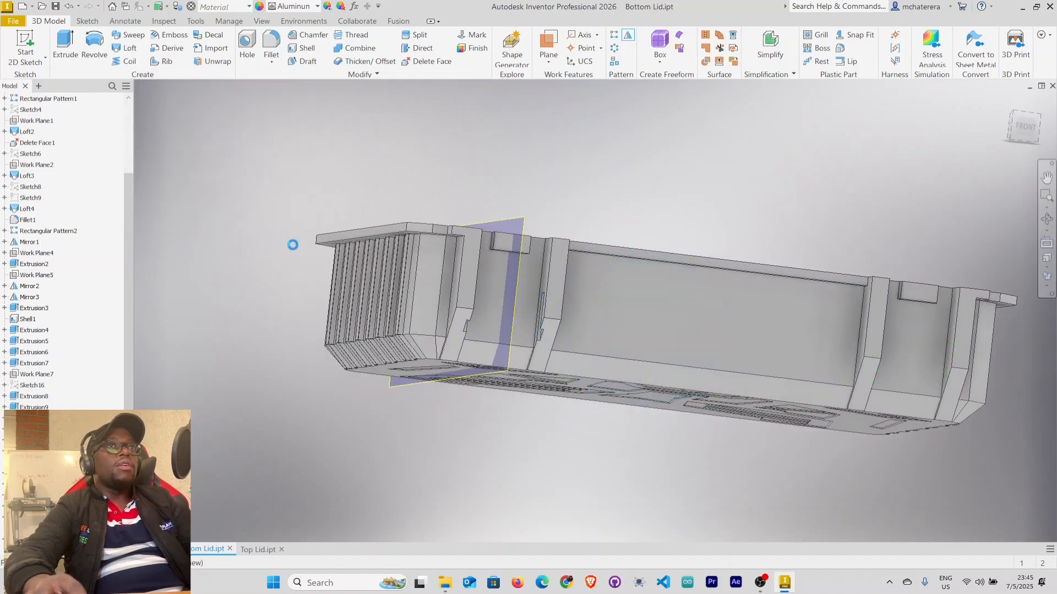
mouse_move(592, 368)
middle_mouse_down("shift")
mouse_move(649, 366)
mouse_move(546, 338)
middle_mouse_up("shift")
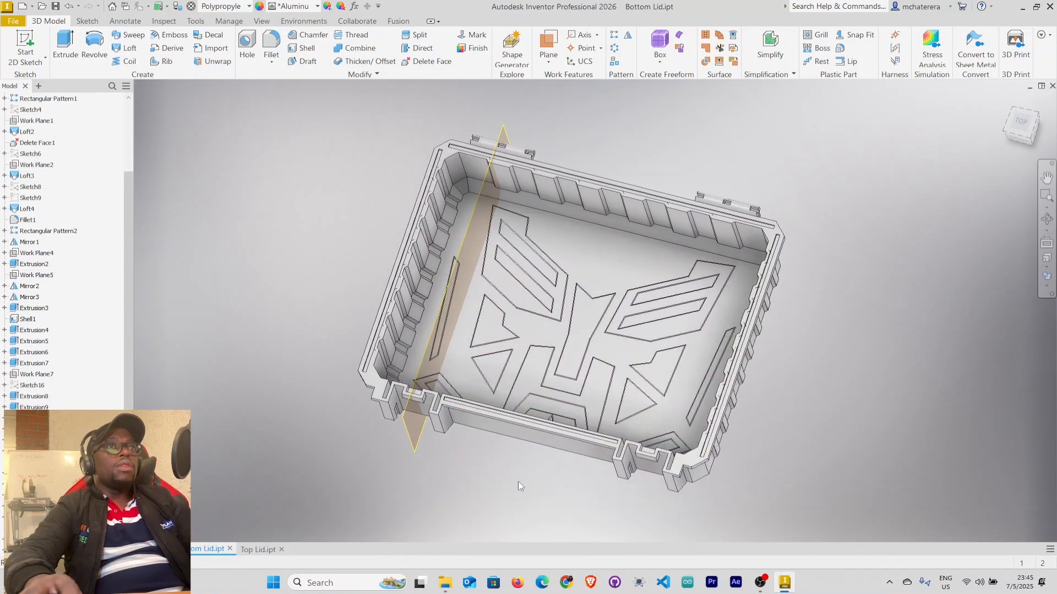
Hide the mirror work plane on the bottom lid and switch to the Top Lid part
right_click(417, 452)
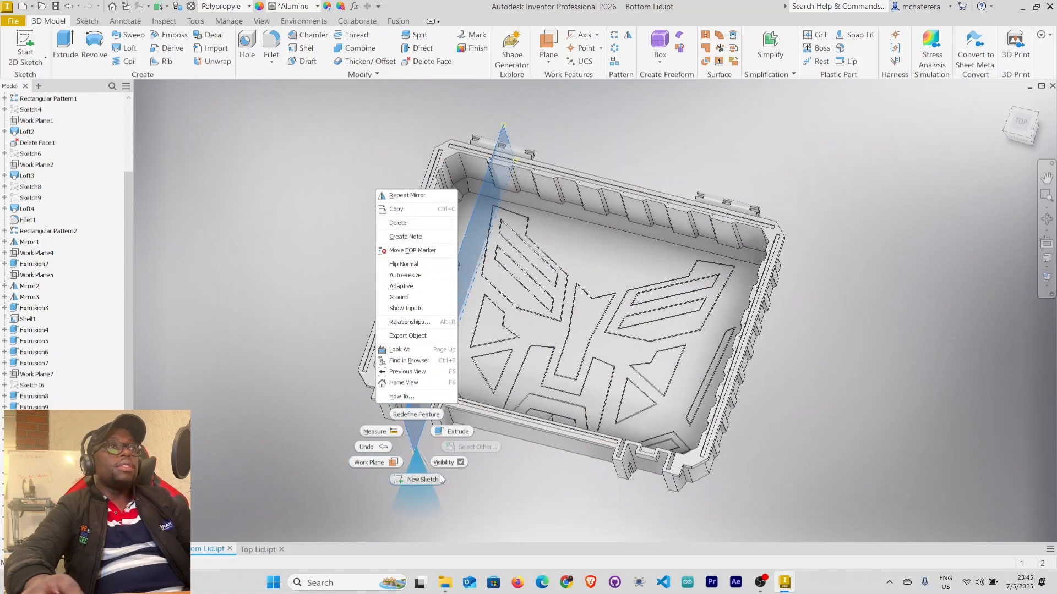
left_click(443, 463)
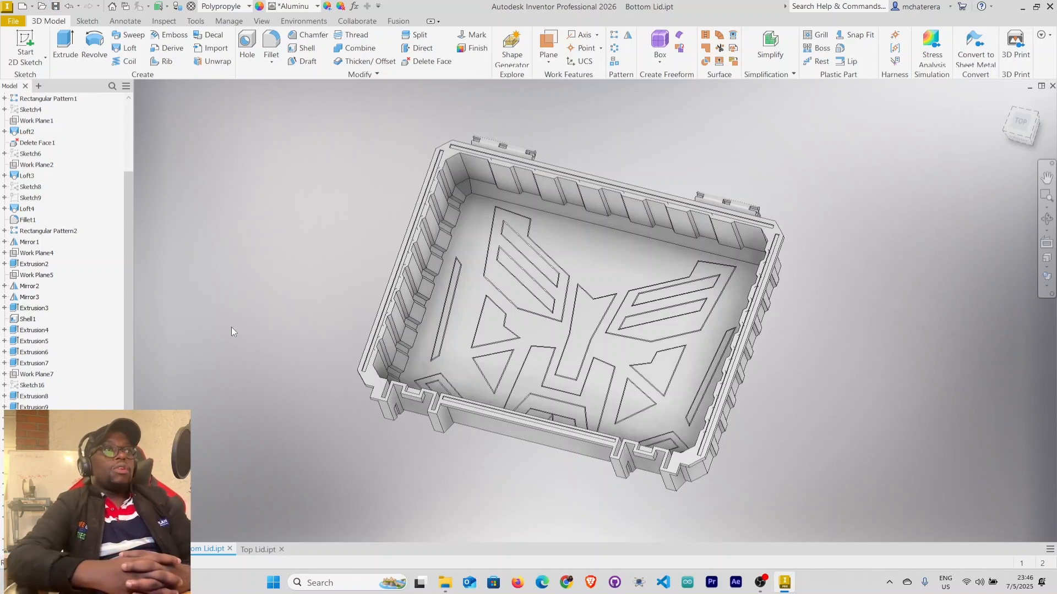
left_click(251, 550)
Set the offset of the work plane carrying the hinge sketch to 107 mm
middle_click_drag(715, 451, 295, 415, "shift")
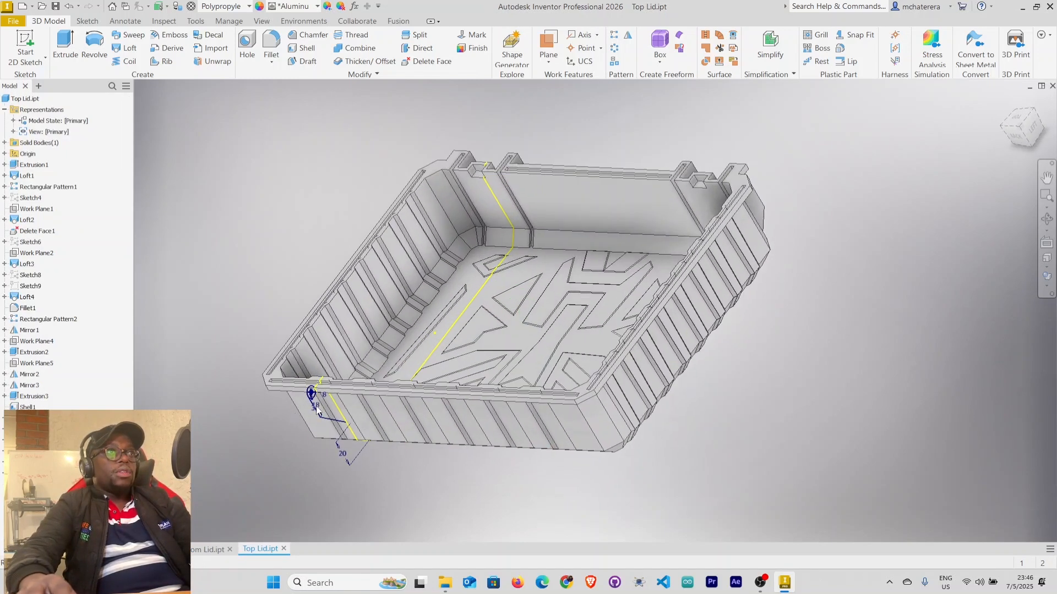
scroll(318, 410, "up", 5)
scroll(382, 408, "down", 6)
scroll(399, 392, "up", 2)
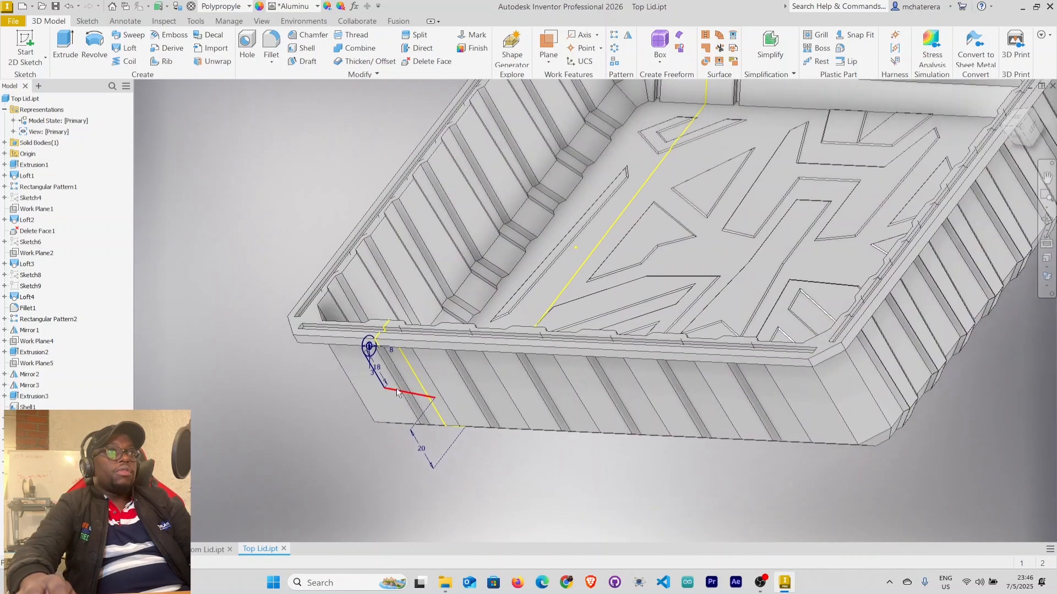
right_click(31, 507)
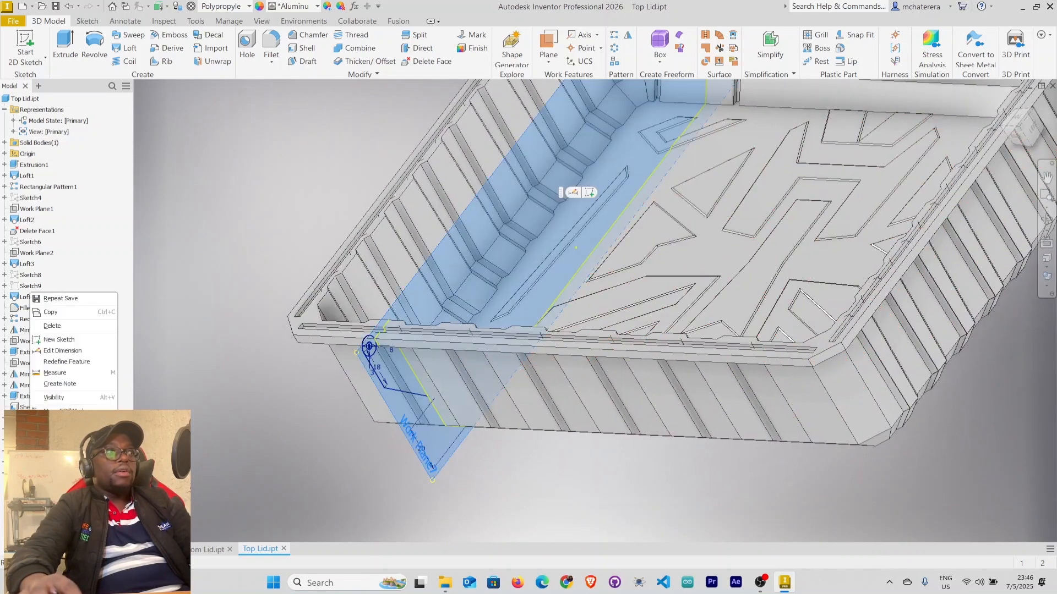
left_click(70, 352)
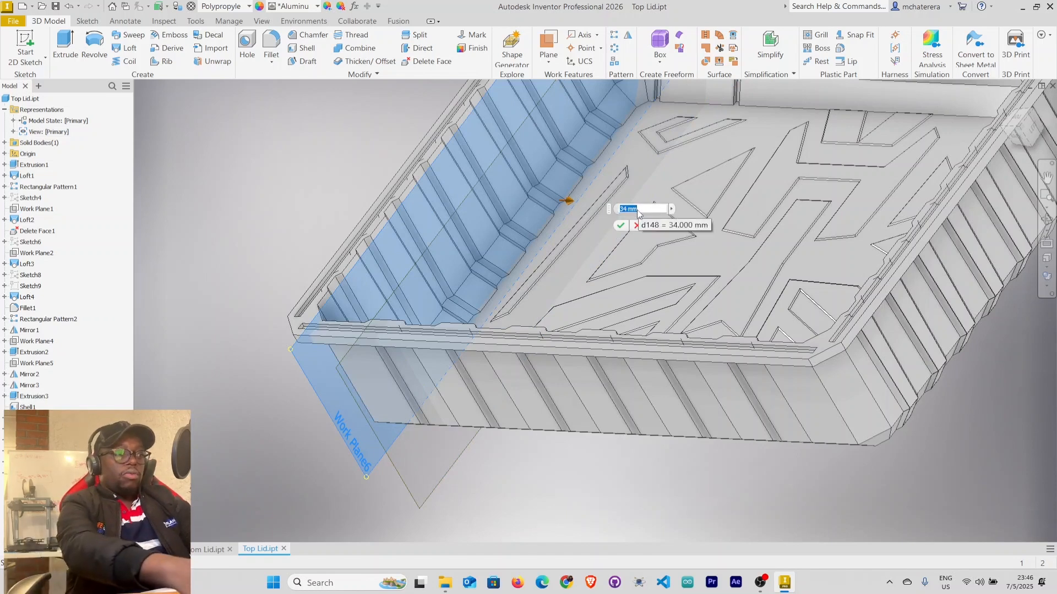
type("107")
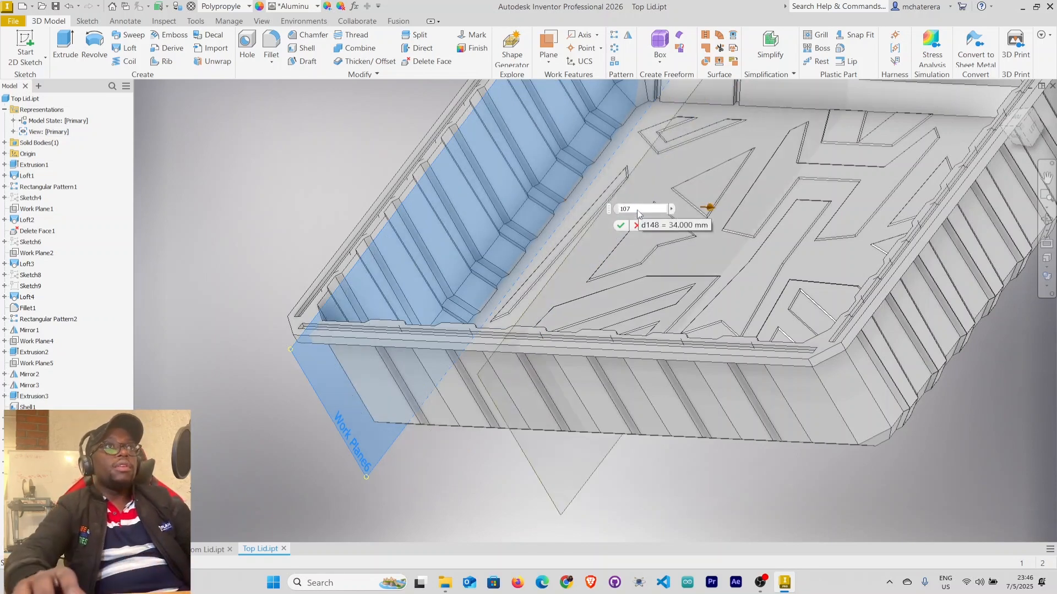
left_click(621, 226)
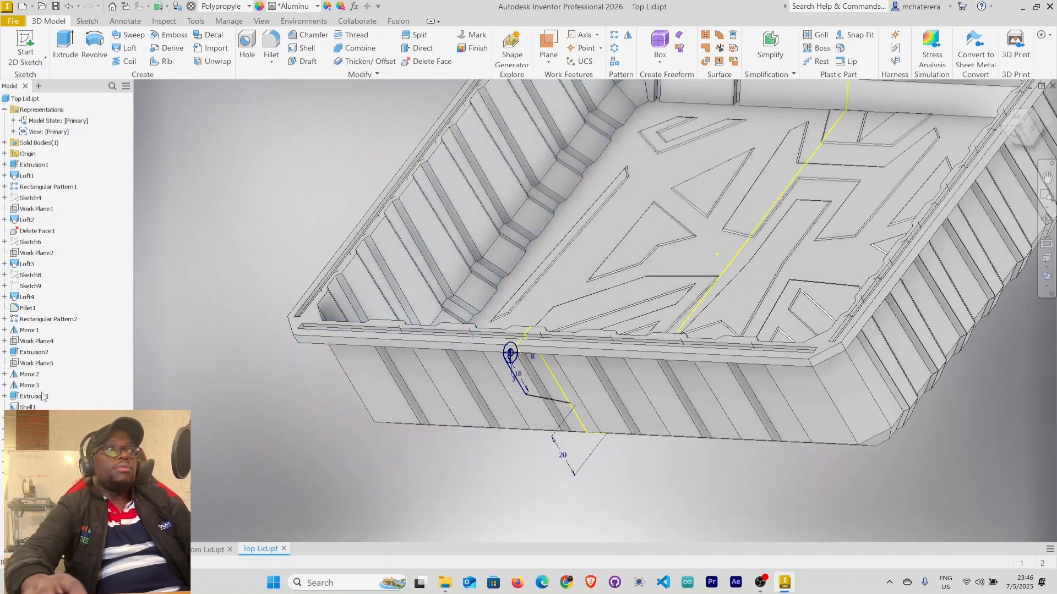
right_click(34, 495)
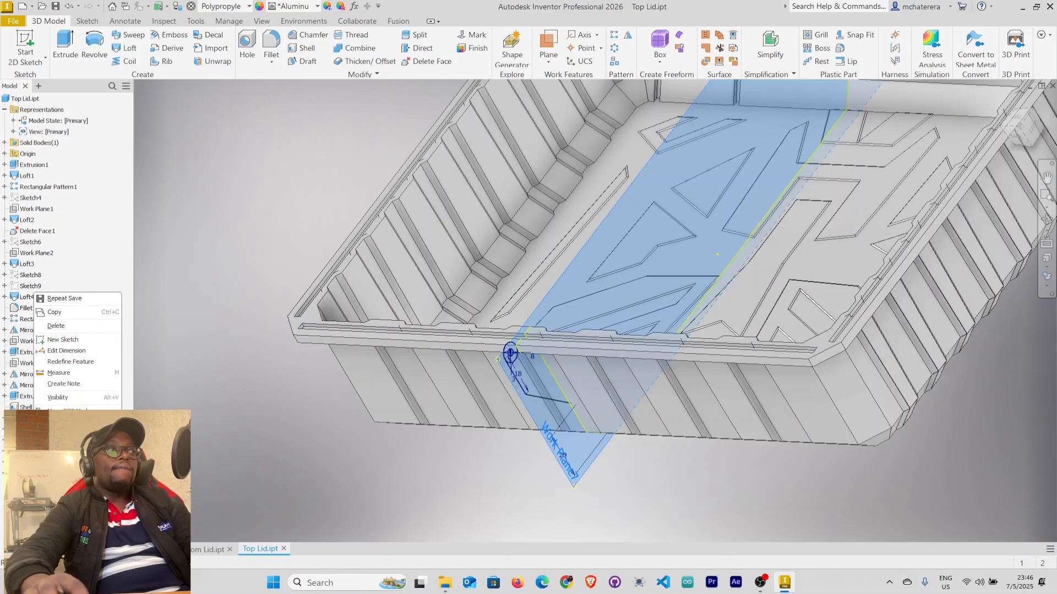
left_click(58, 398)
middle_click_drag(639, 440, 532, 343, "shift")
scroll(488, 342, "up", 5)
scroll(500, 369, "down", 2)
right_click(516, 496)
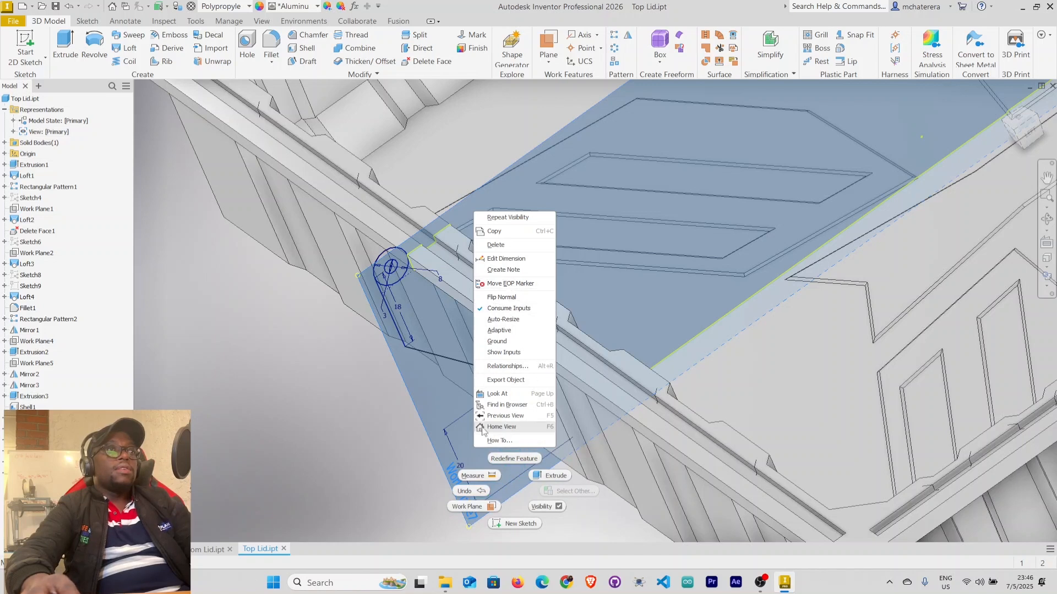
left_click(541, 507)
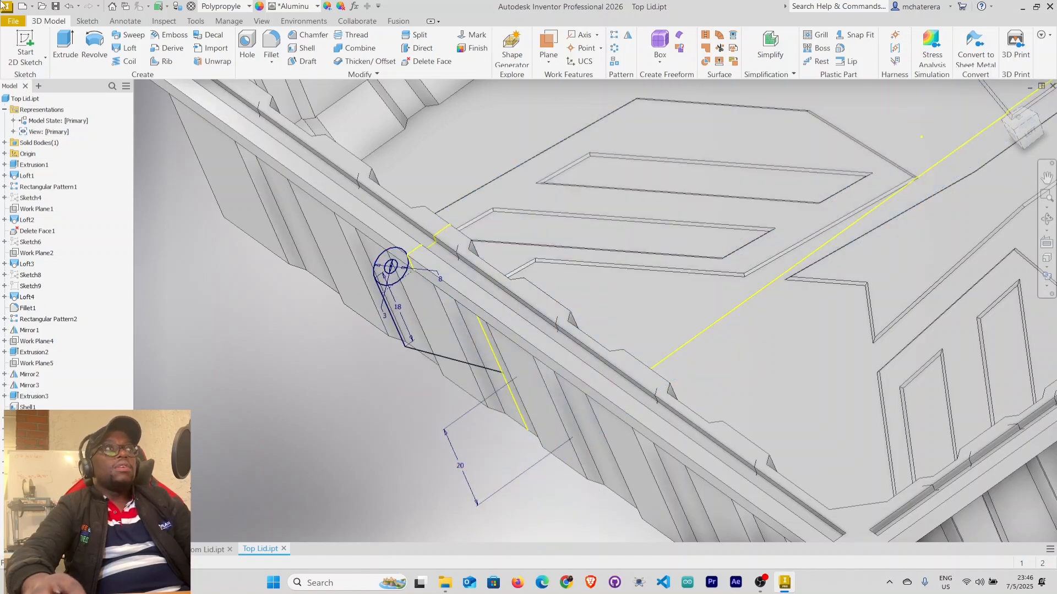
Extrude the hinge bracket and the ring around its 3 mm hole 24 mm in the flipped direction, leaving the hole open
left_click(68, 58)
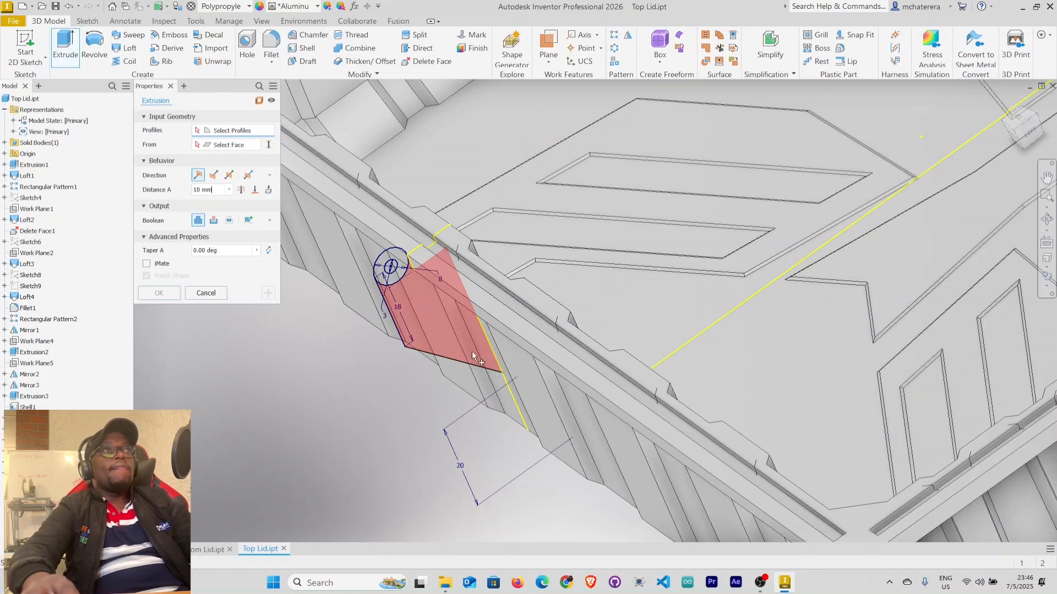
left_click(388, 281)
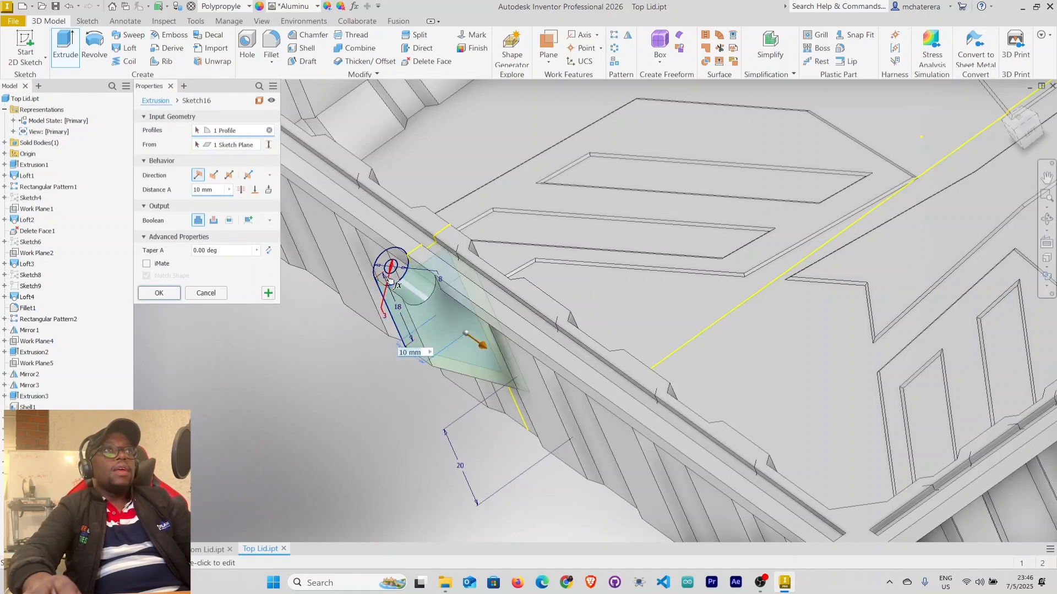
scroll(393, 276, "up", 2)
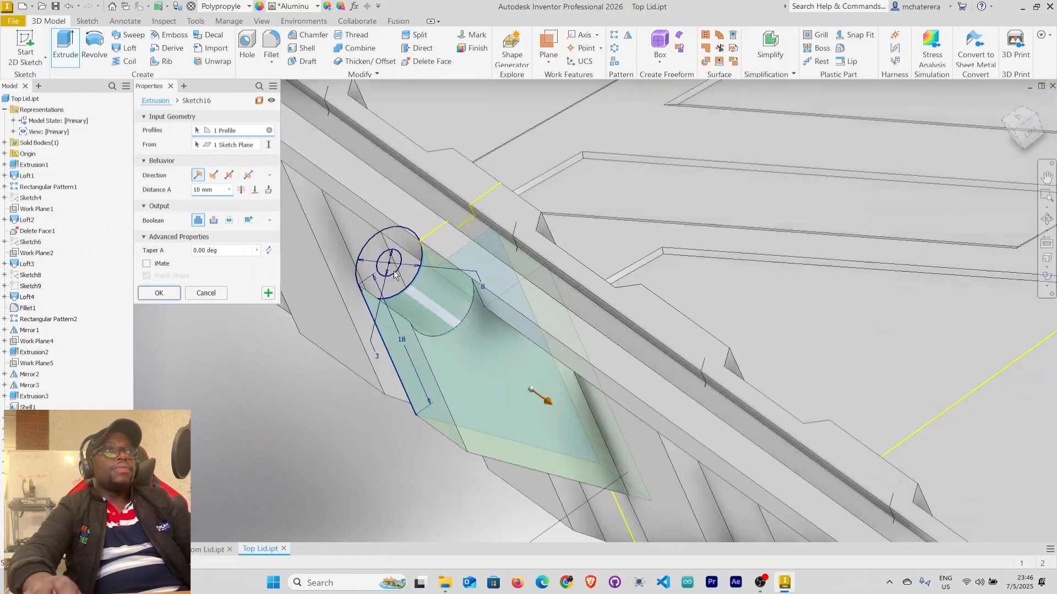
left_click(389, 289)
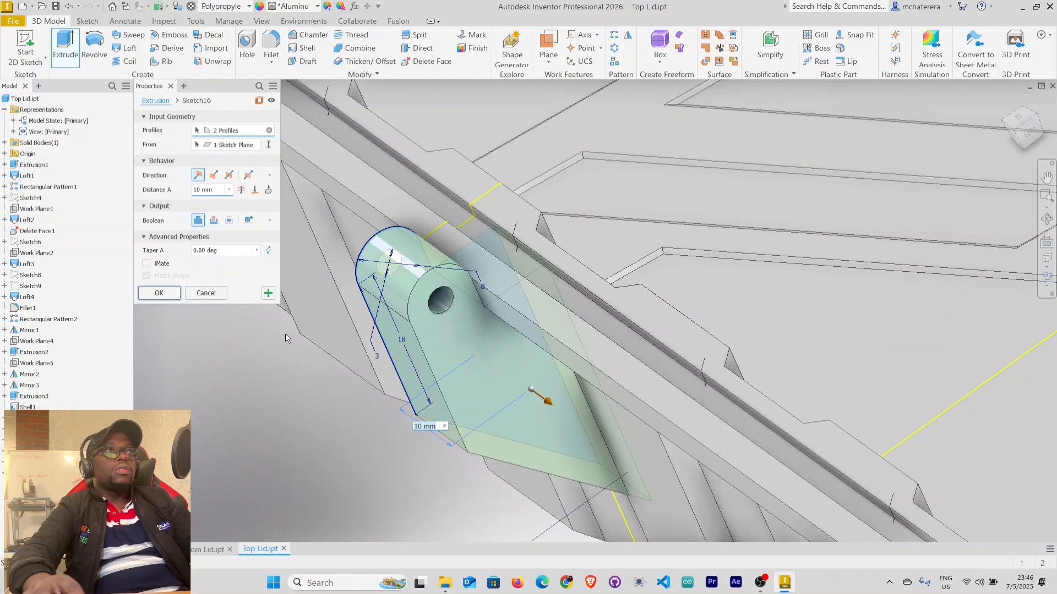
middle_click_drag(366, 431, 430, 419, "shift")
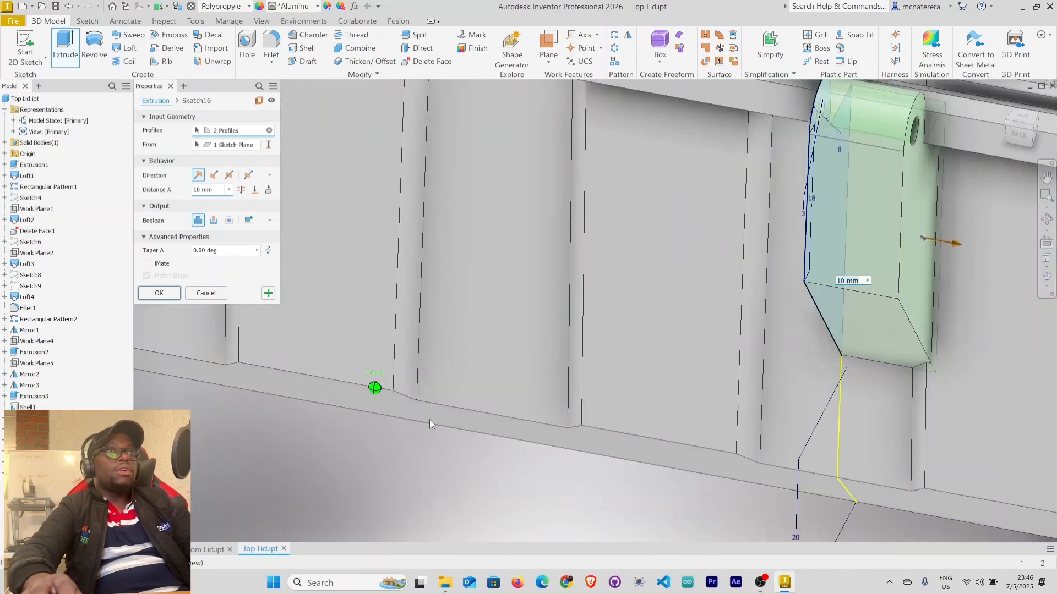
scroll(431, 418, "down", 2)
scroll(452, 418, "down", 2)
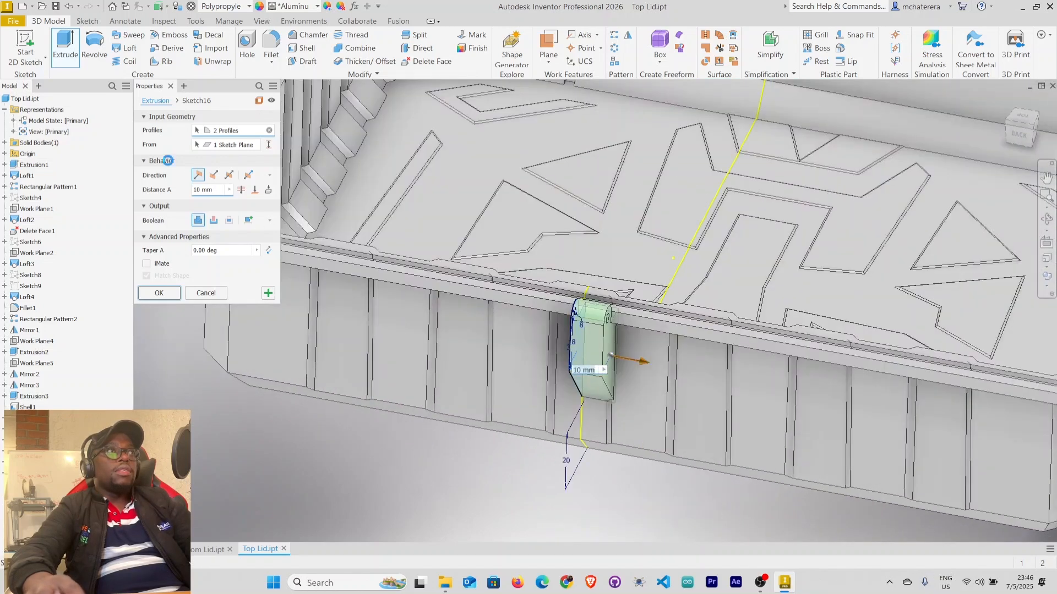
left_click(213, 175)
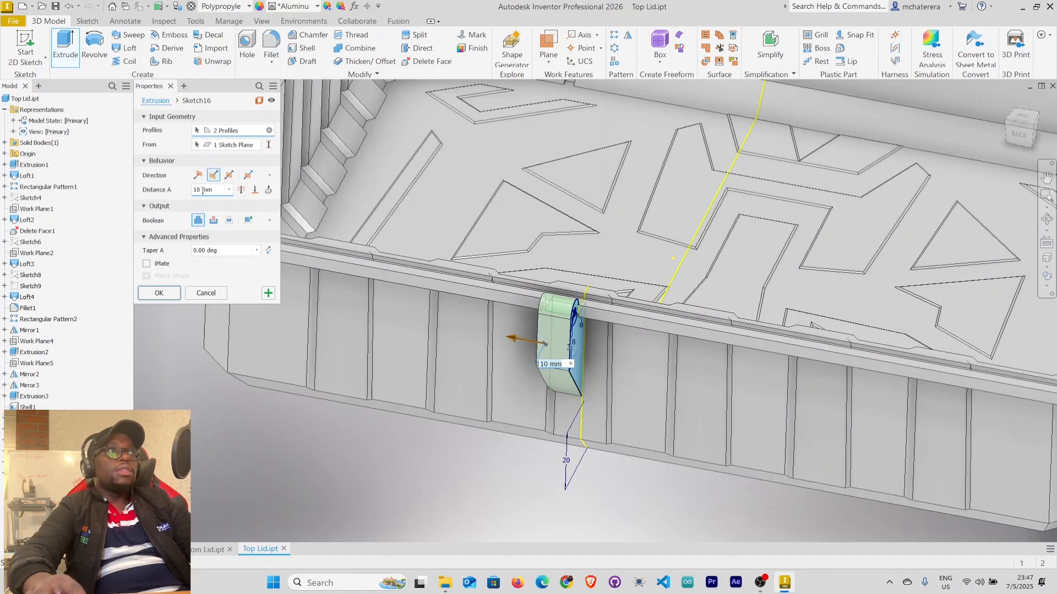
key("BackSpace")
key("BackSpace")
type("2")
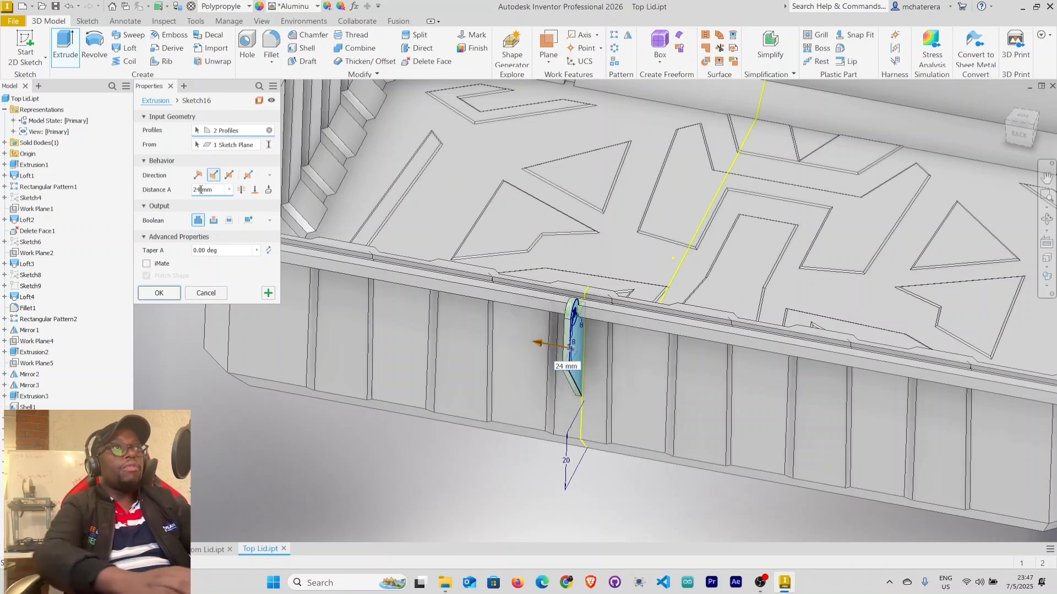
Extrude the two latch tab profiles on the lid's outer wall 24 mm and join them to the body
type("4")
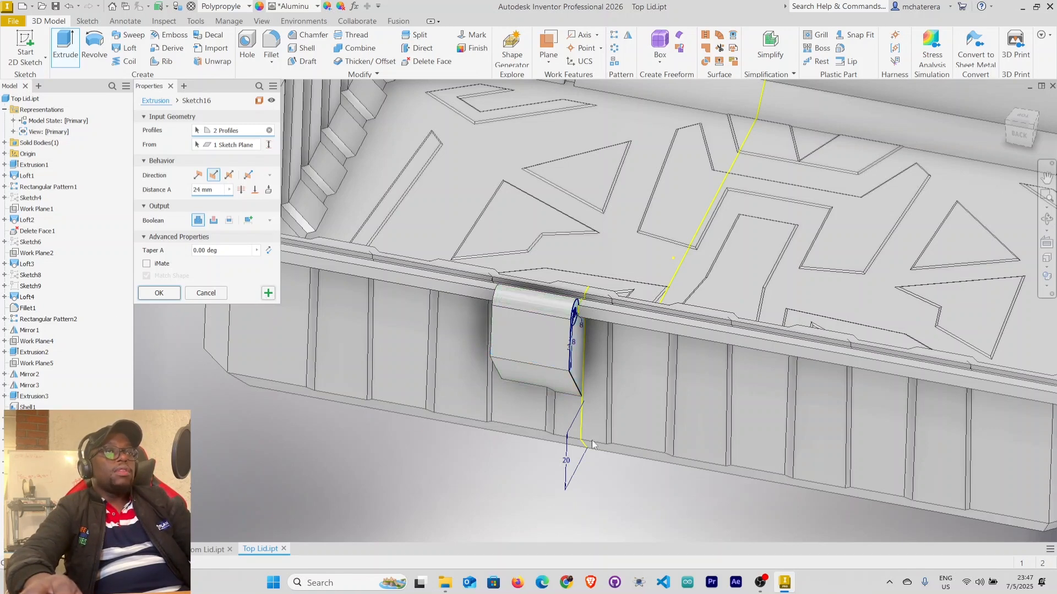
mouse_move(639, 422)
middle_mouse_down("shift")
mouse_move(542, 422)
mouse_move(537, 385)
mouse_move(497, 366)
middle_mouse_up("shift")
scroll(456, 319, "down", 8)
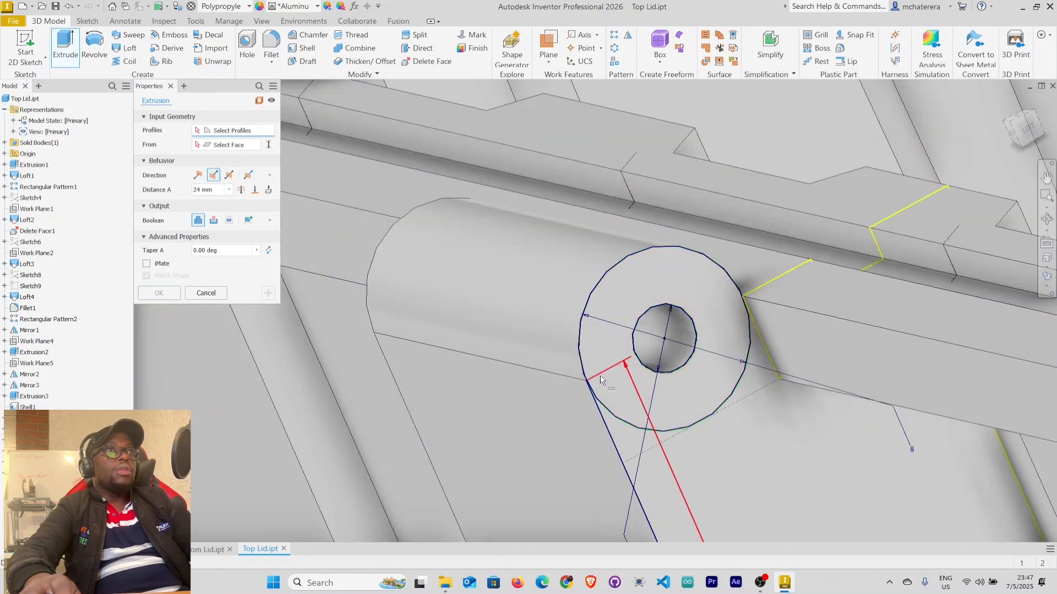
Extrude the ring profile asymmetrically, 2 mm in one direction and 48 mm in the other, joined to the body
left_click(612, 349)
left_click(611, 348)
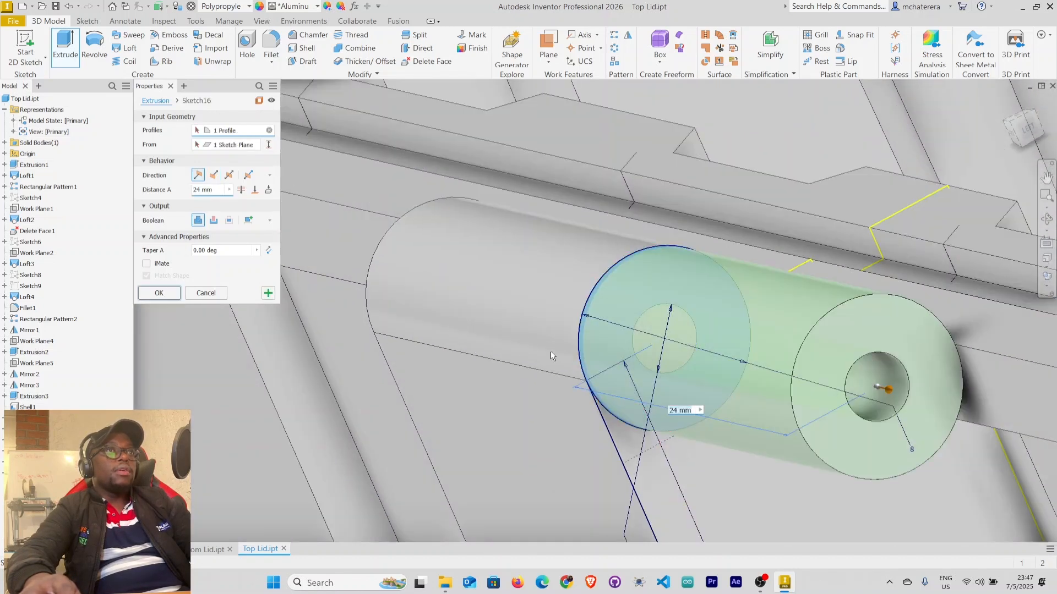
left_click(248, 175)
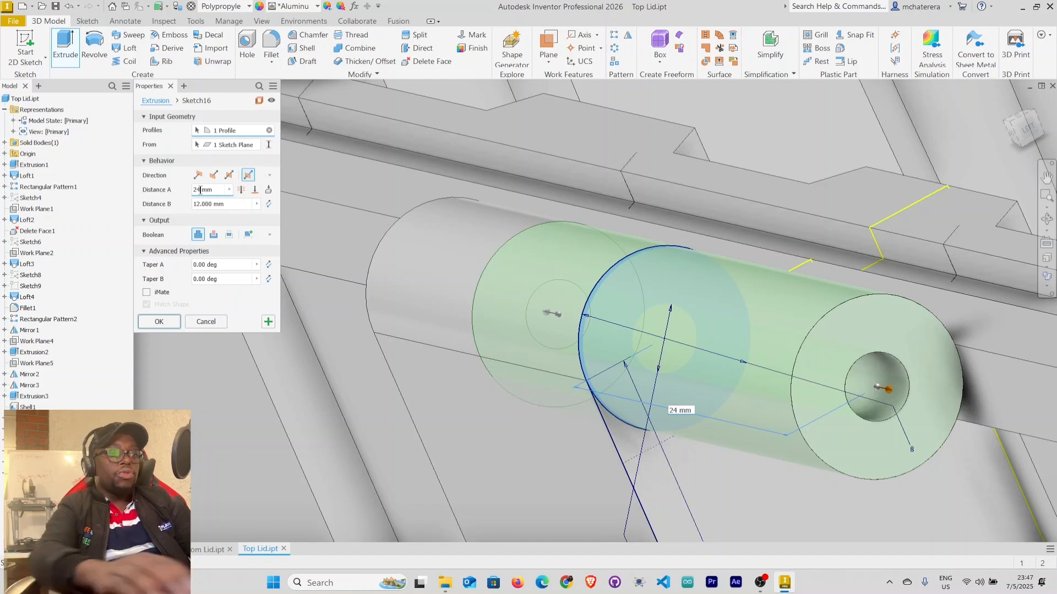
key("BackSpace")
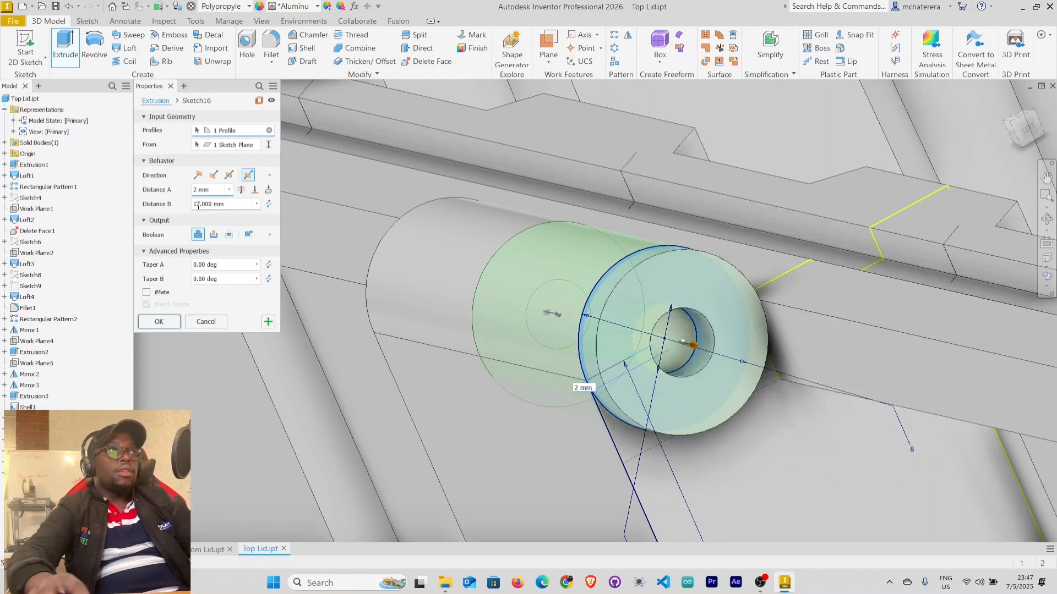
left_click(200, 205)
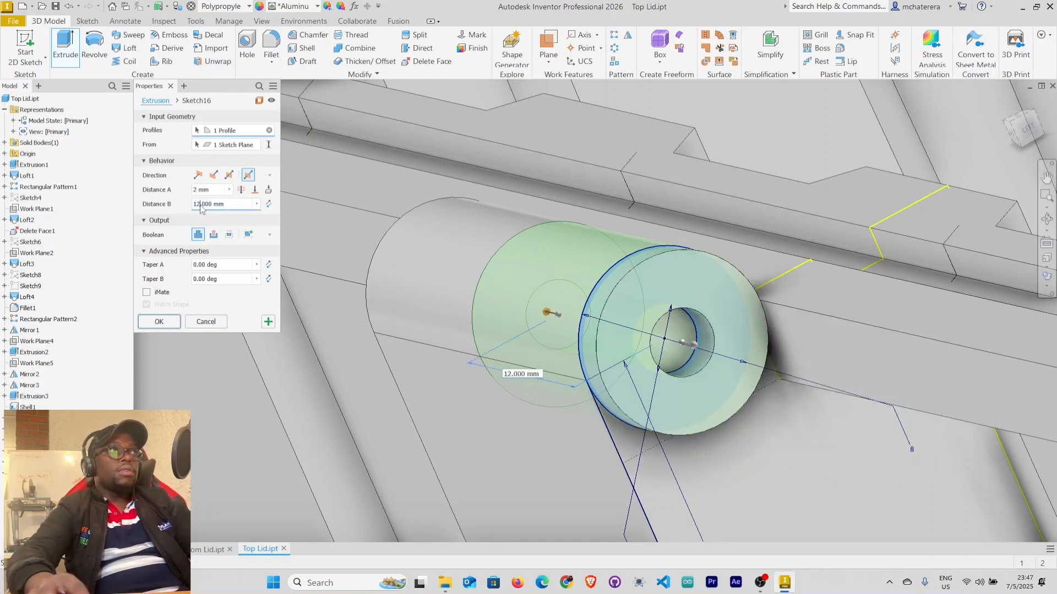
key("BackSpace")
key("BackSpace")
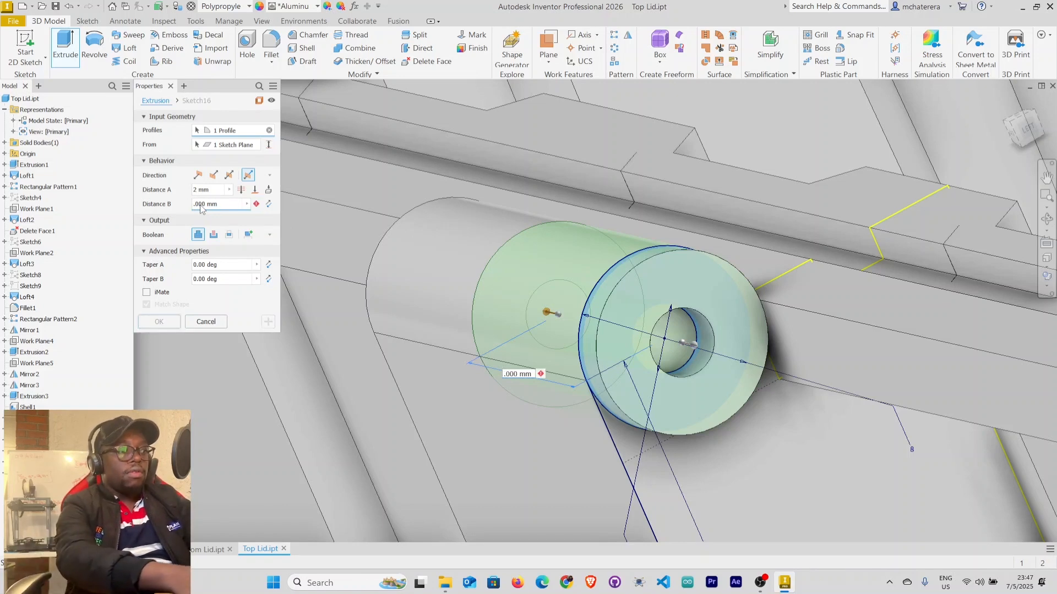
type("48")
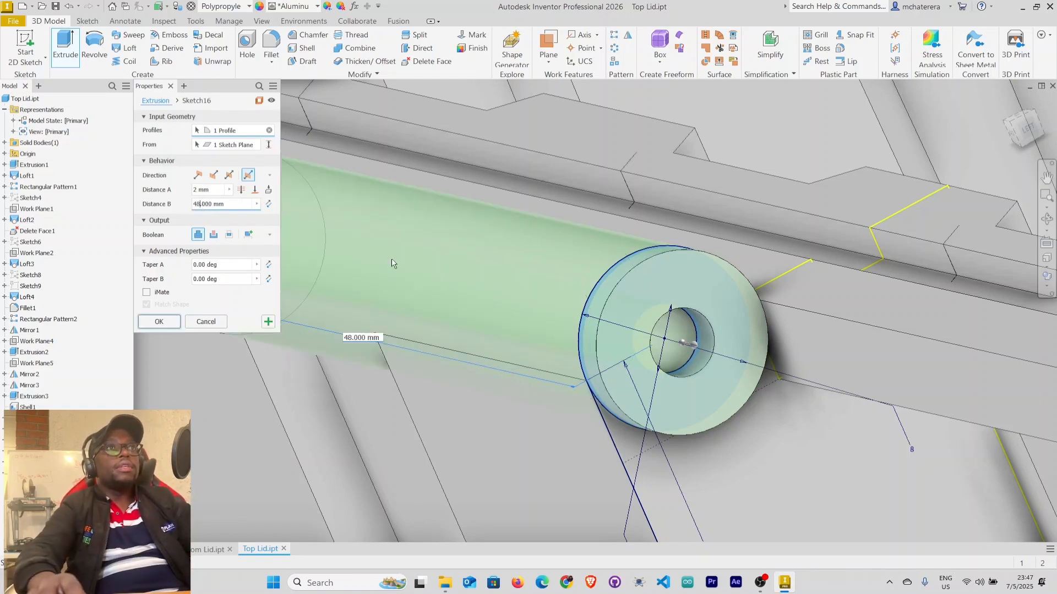
scroll(556, 391, "down", 5)
mouse_move(554, 395)
middle_mouse_down("shift")
mouse_move(632, 395)
mouse_move(650, 383)
middle_mouse_up("shift")
mouse_move(510, 376)
middle_mouse_down()
mouse_move(902, 355)
mouse_move(784, 338)
middle_mouse_up()
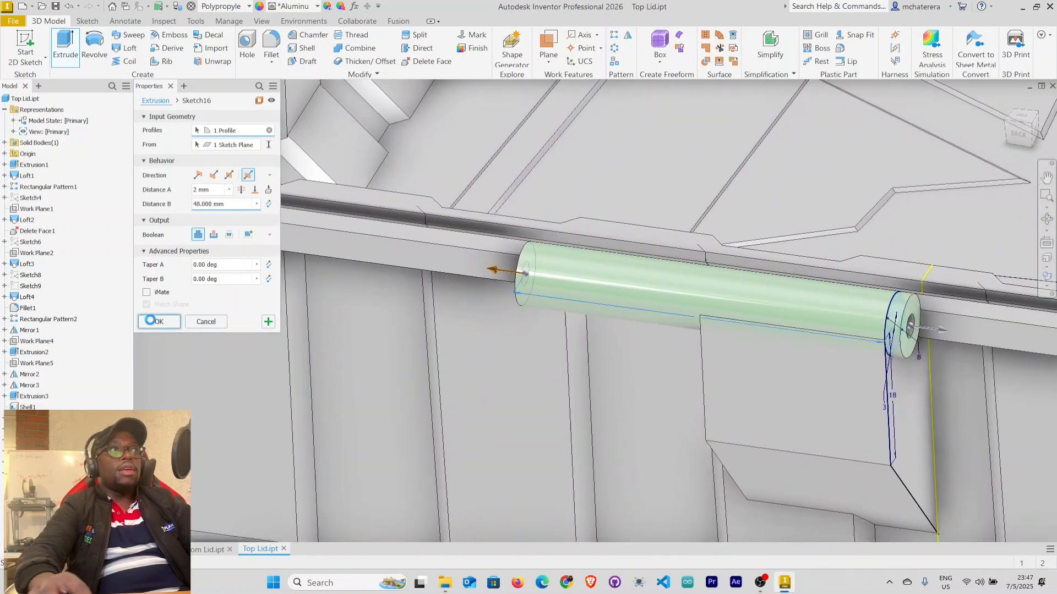
Create a work axis through the bore of the new barrel on the lid's wall
scroll(579, 388, "down", 5)
middle_click_drag(688, 432, 674, 163)
scroll(532, 372, "up", 10)
scroll(639, 262, "down", 2)
middle_click_drag(636, 237, 625, 155)
left_click(573, 37)
left_click(542, 310)
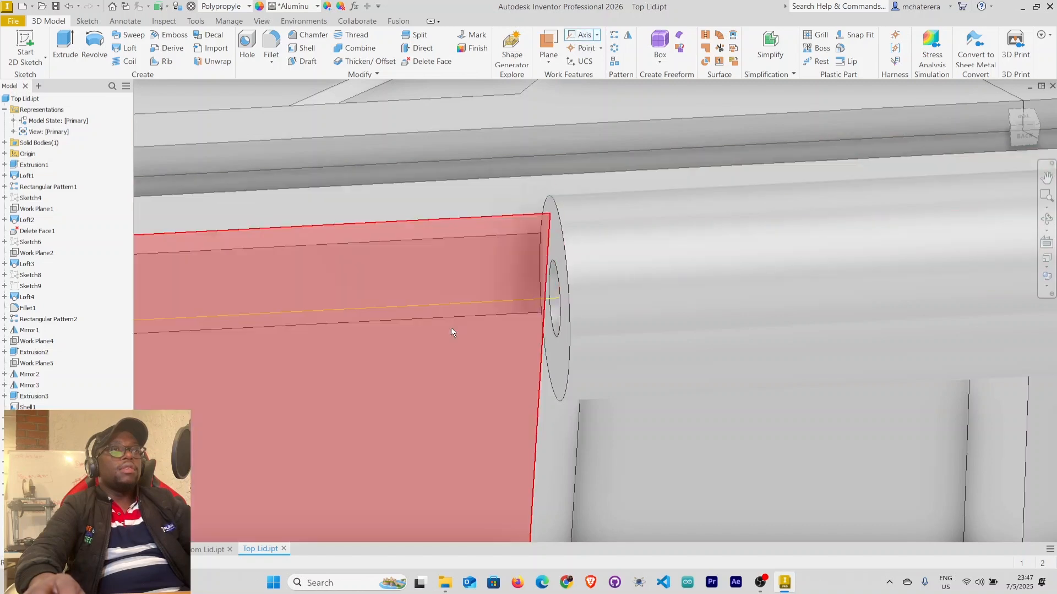
Create a work plane through the barrel's axis at 90 degrees to the adjacent outer wall face
scroll(451, 328, "down", 6)
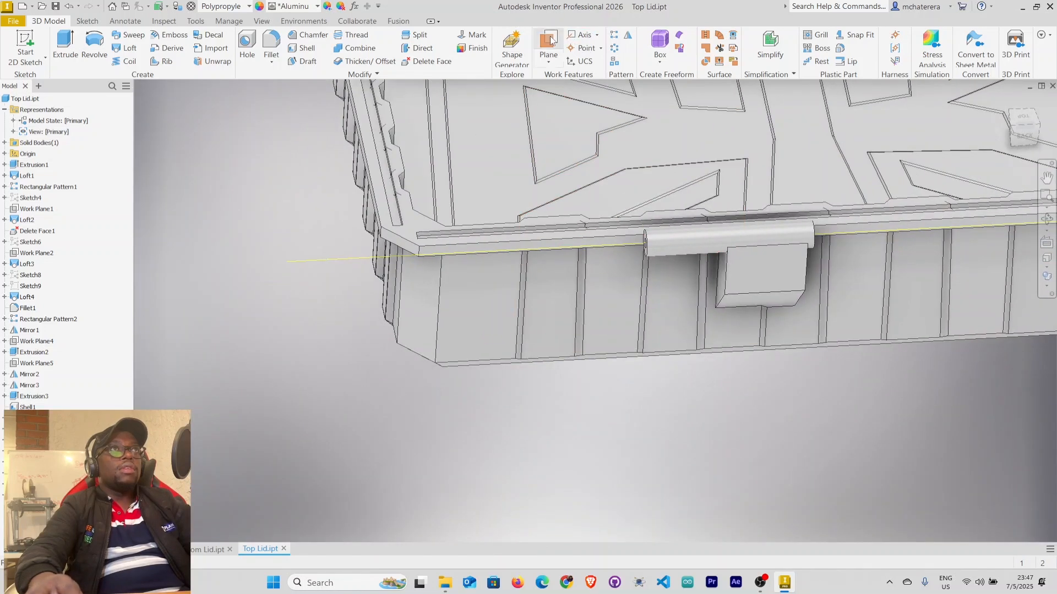
left_click(337, 258)
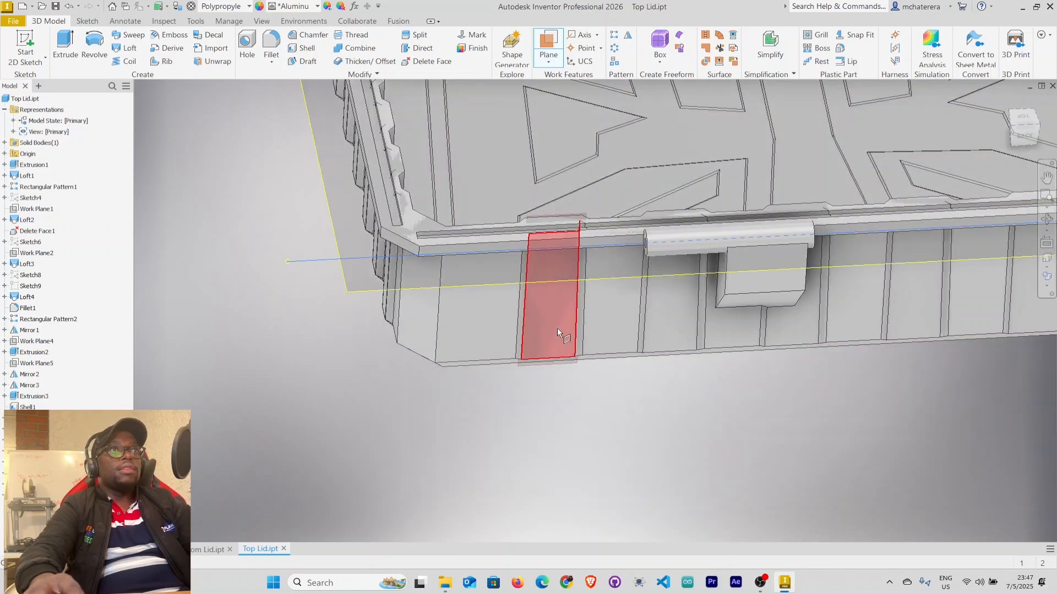
left_click(557, 328)
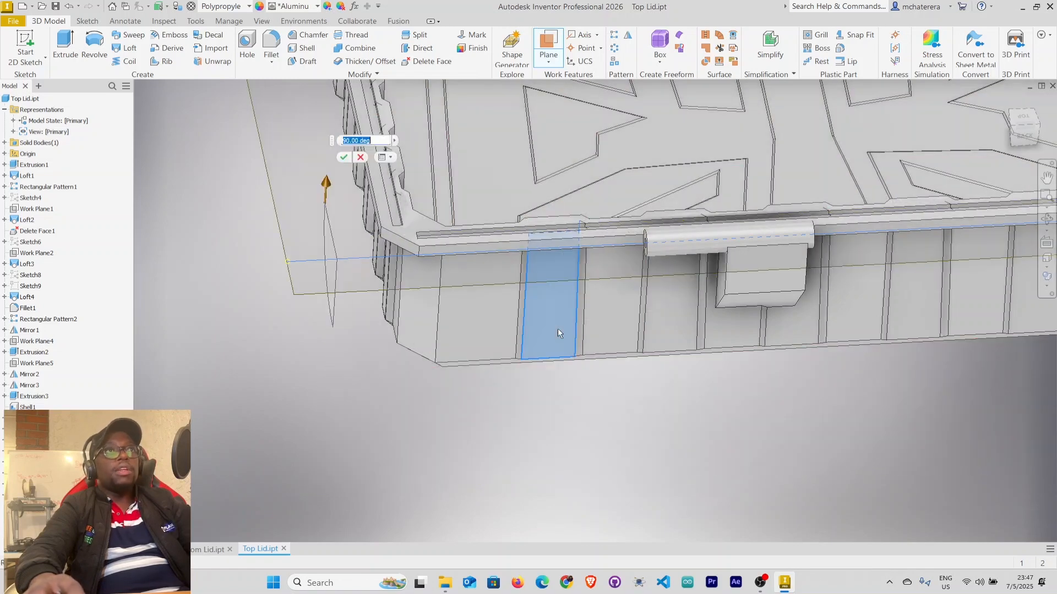
left_click(342, 158)
scroll(673, 377, "down", 5)
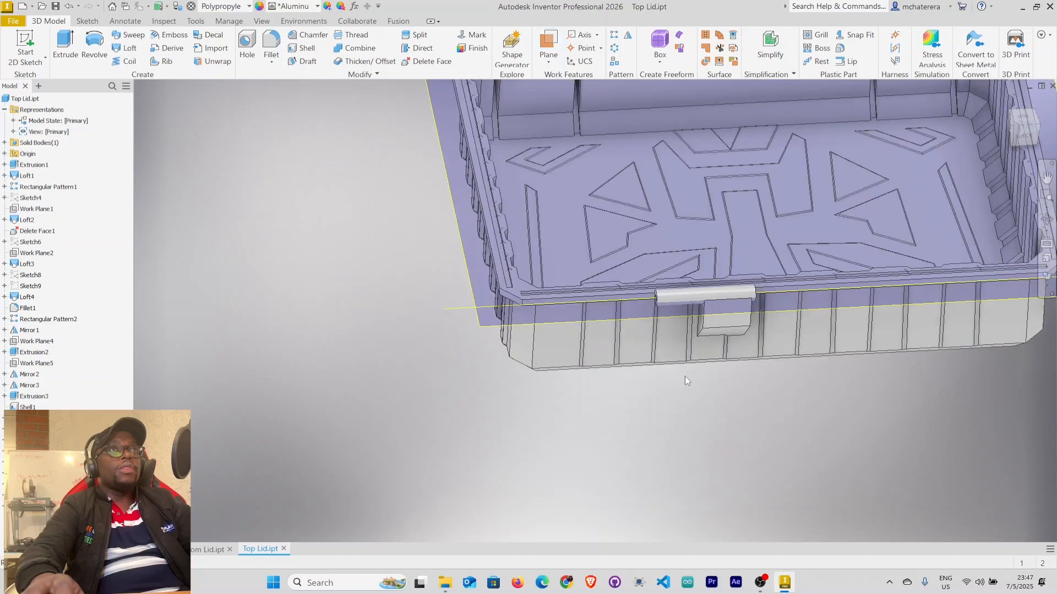
Start a sketch on the new work plane with slice graphics on and project the lid's cut edges
mouse_move(695, 371)
middle_mouse_down()
mouse_move(602, 363)
mouse_move(603, 405)
middle_mouse_up()
left_click(830, 351)
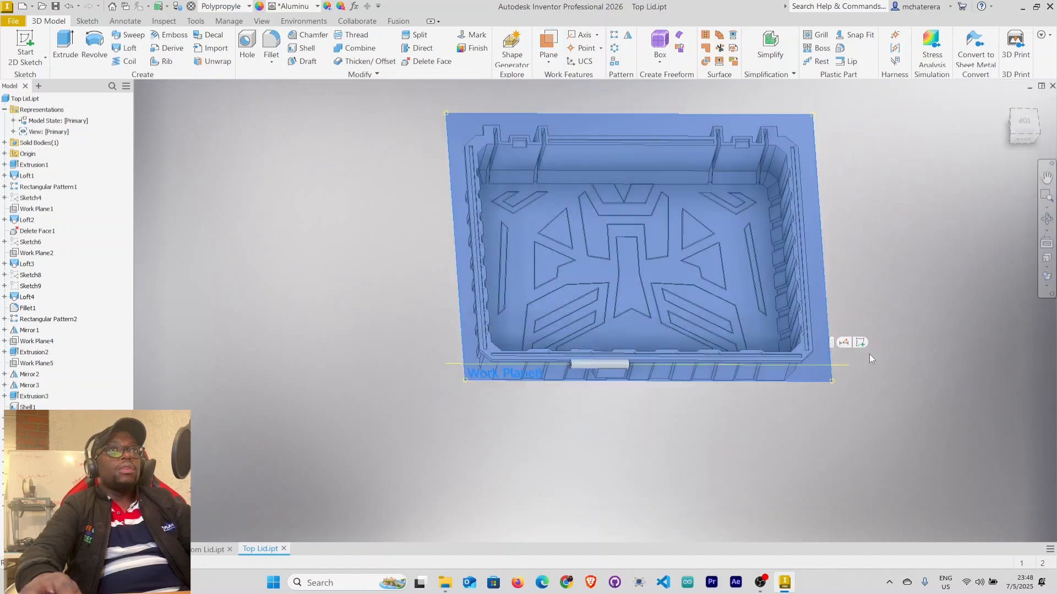
left_click(861, 343)
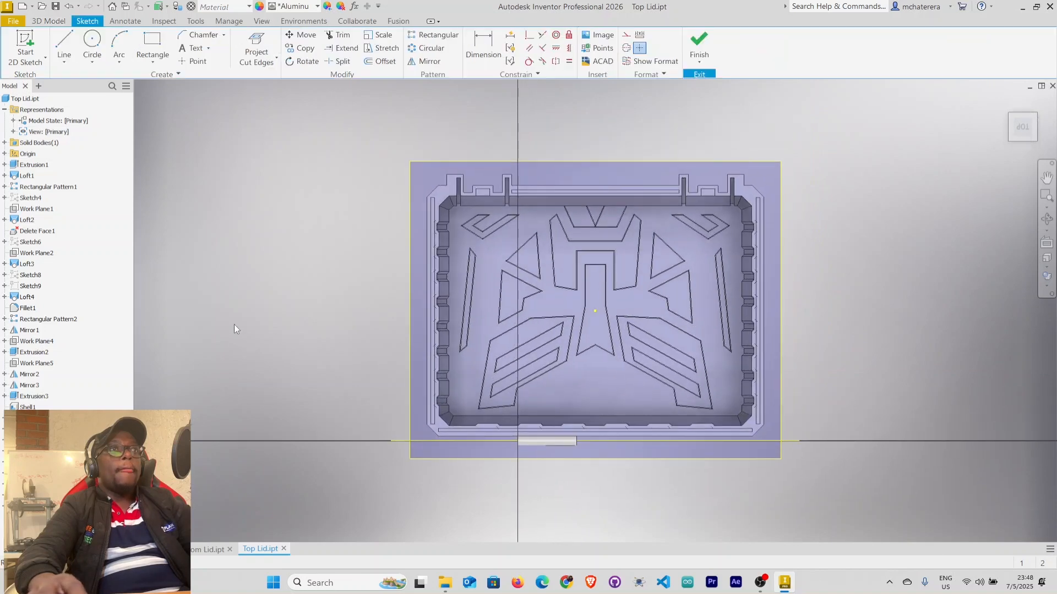
left_click(303, 564)
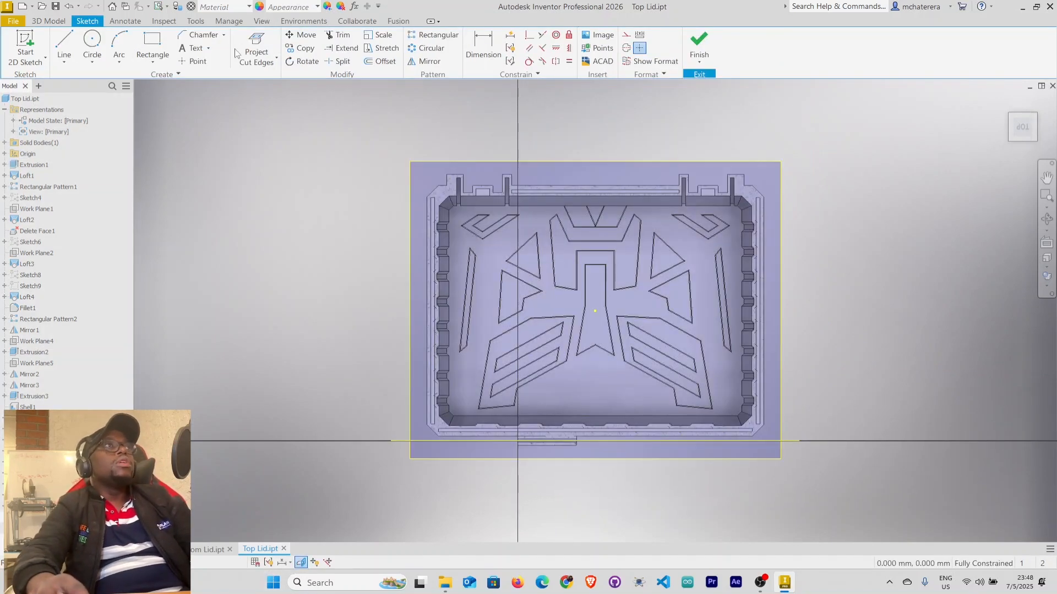
right_click(291, 183)
left_click(371, 272)
Convert all the projected cut edges to construction geometry and hide the work plane
left_click_drag(347, 144, 905, 513)
right_click(854, 397)
left_click(909, 398)
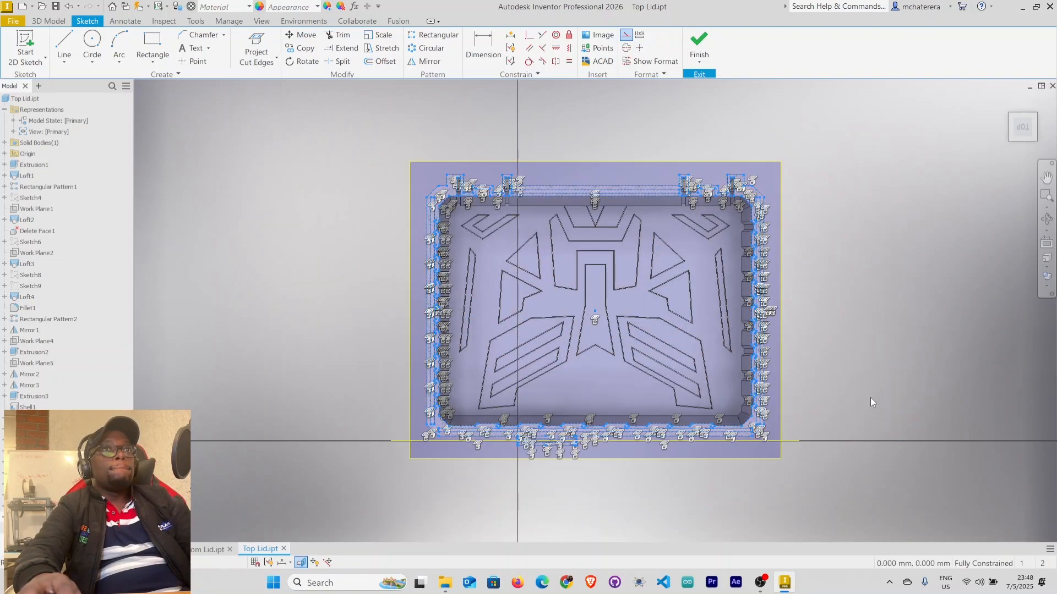
right_click(781, 413)
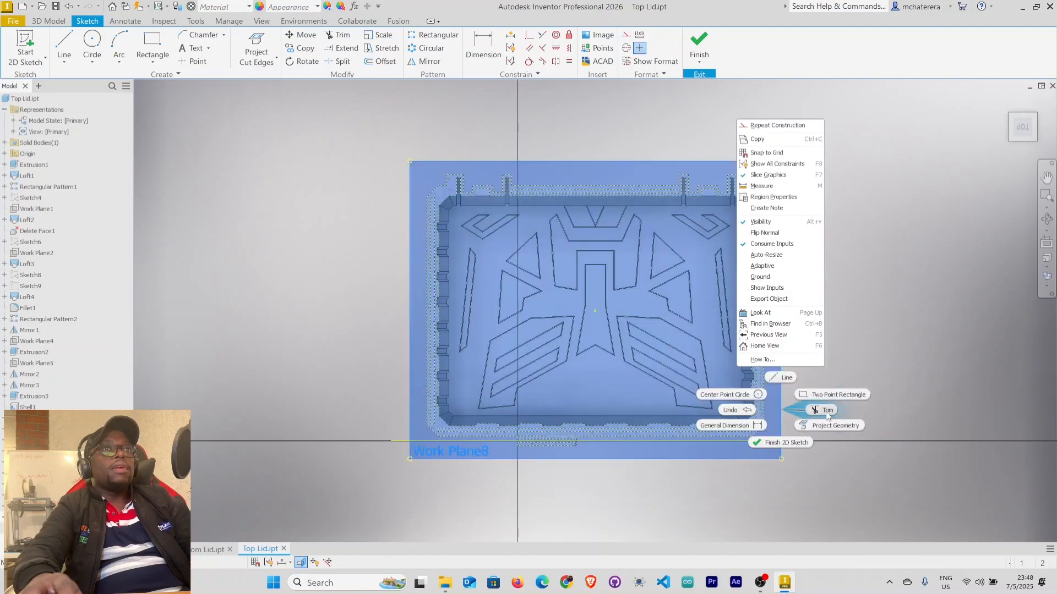
left_click(761, 222)
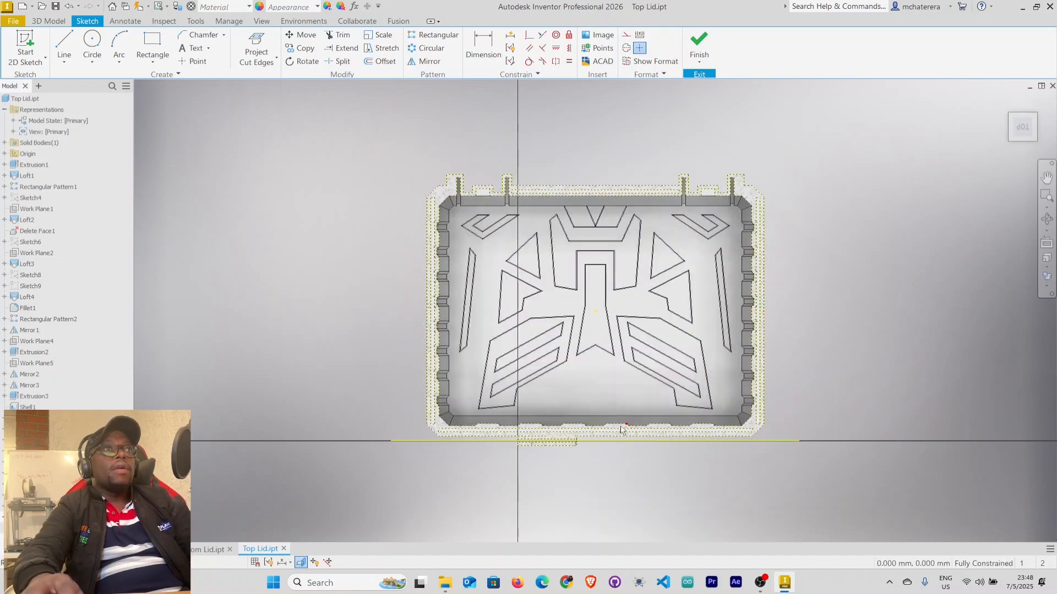
Draw a 6 mm wide rectangle spanning the bore's height at the barrel end on the sketch origin
scroll(625, 430, "up", 8)
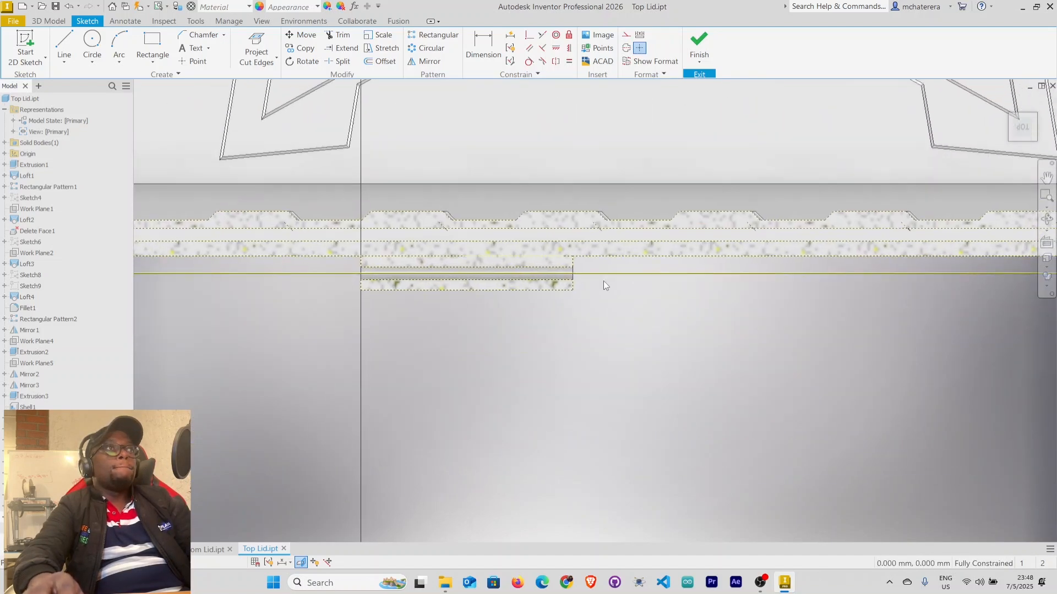
scroll(385, 250, "up", 3)
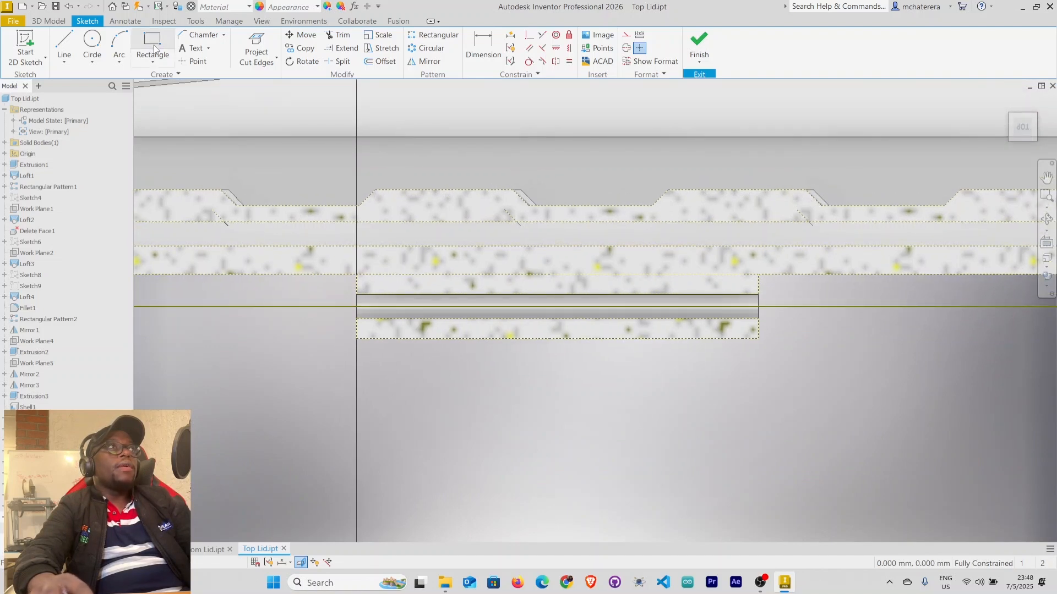
key("r")
left_click(357, 295)
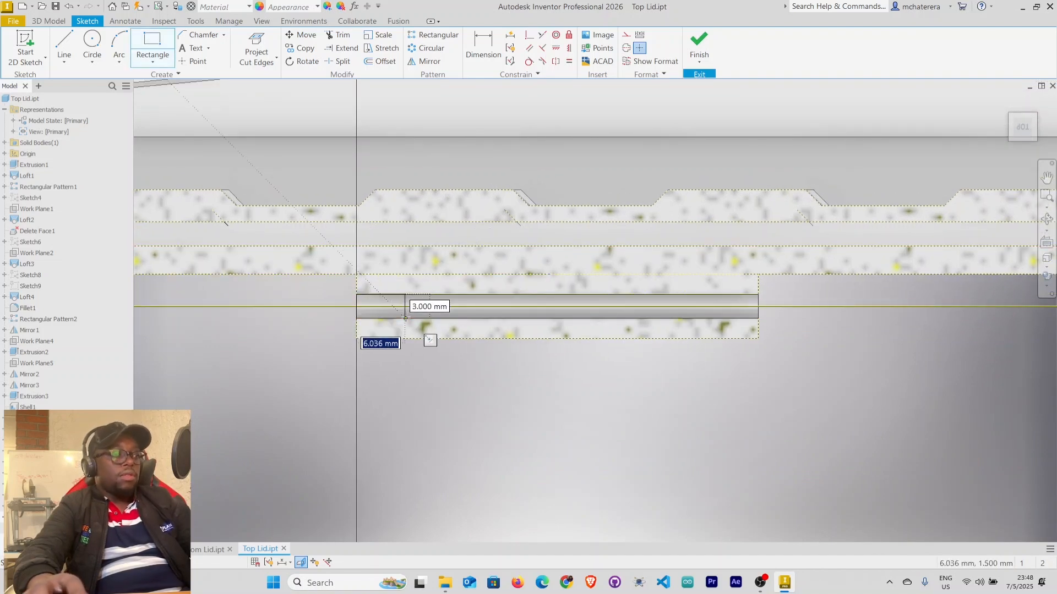
type("5")
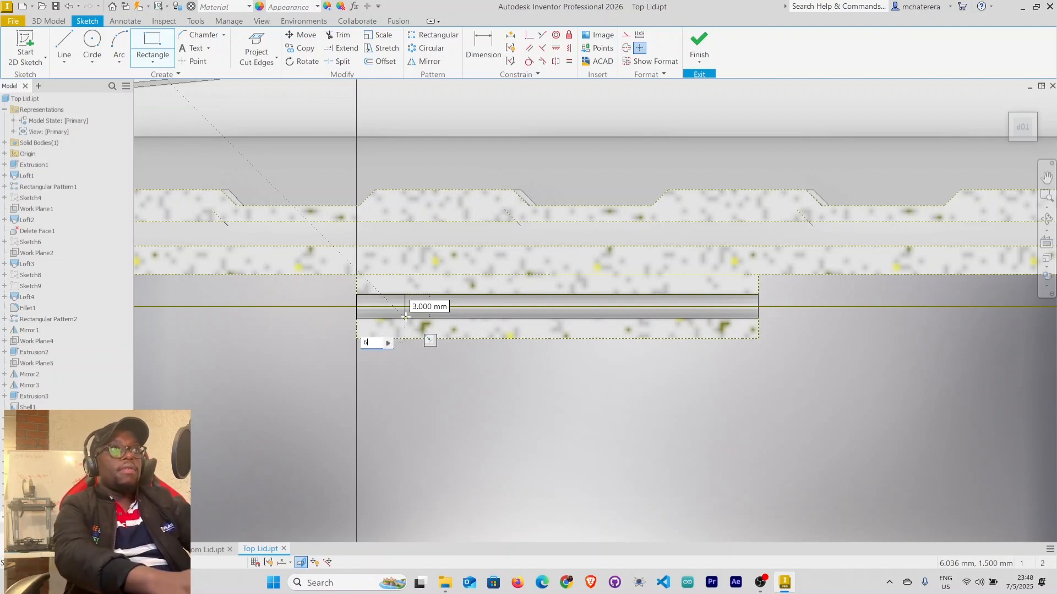
key("Return")
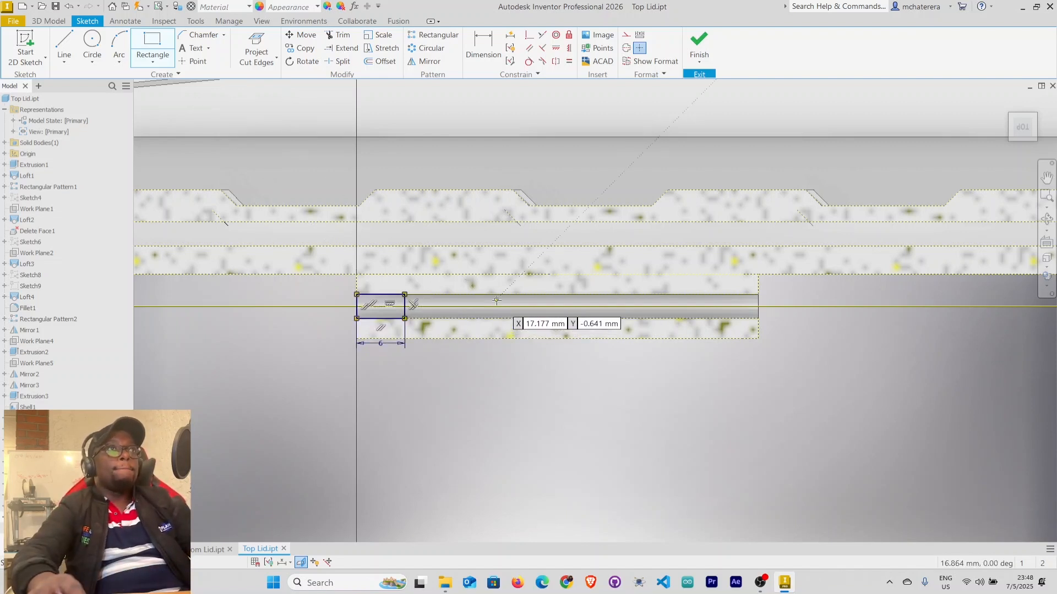
Draw two more 6 mm wide rectangles spanning the bore, one along its middle portion and one at its far end
left_click(502, 295)
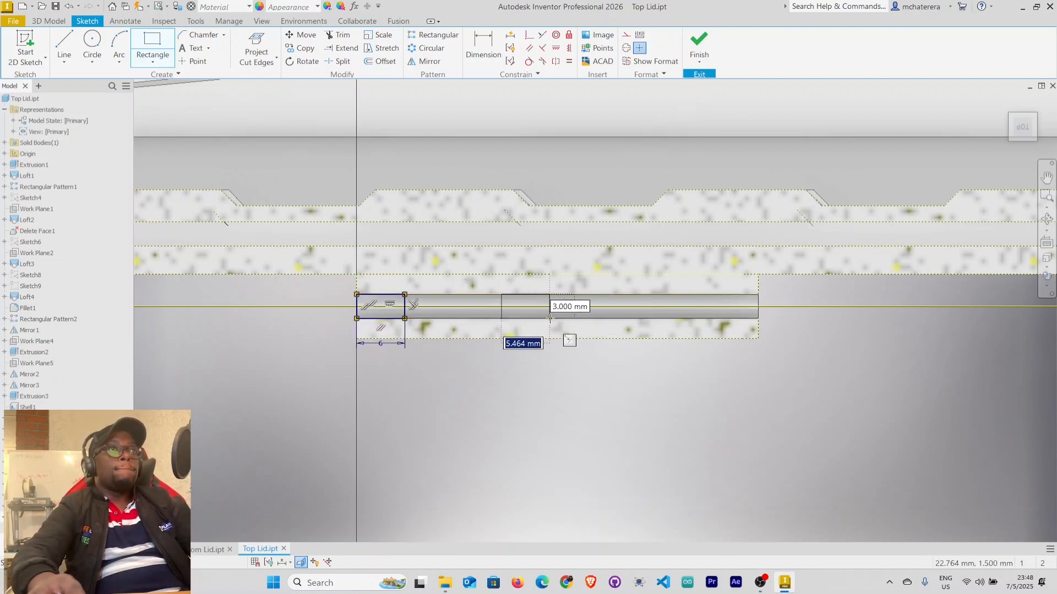
type("6")
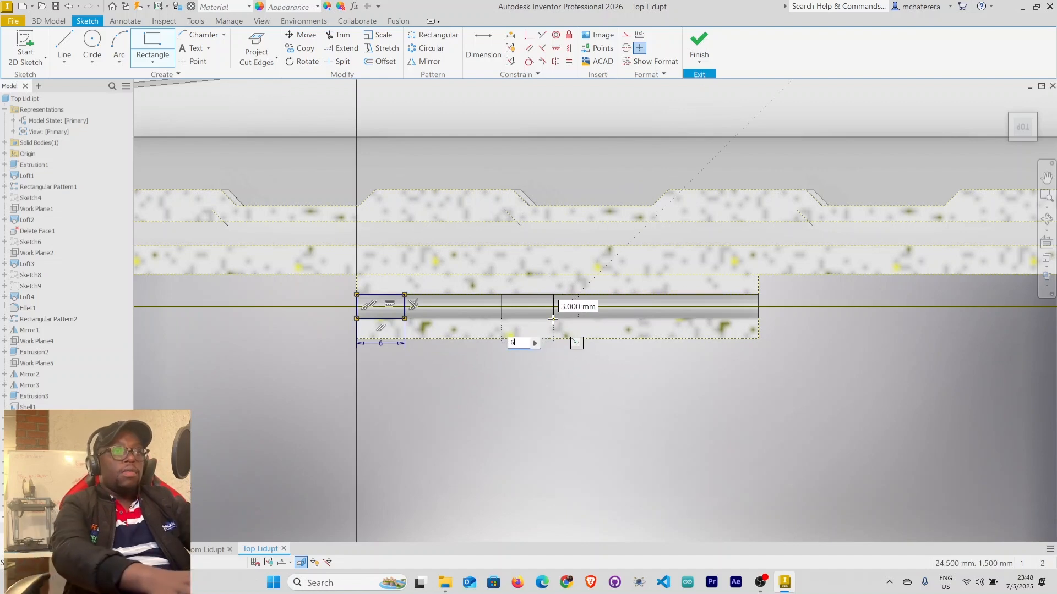
key("Return")
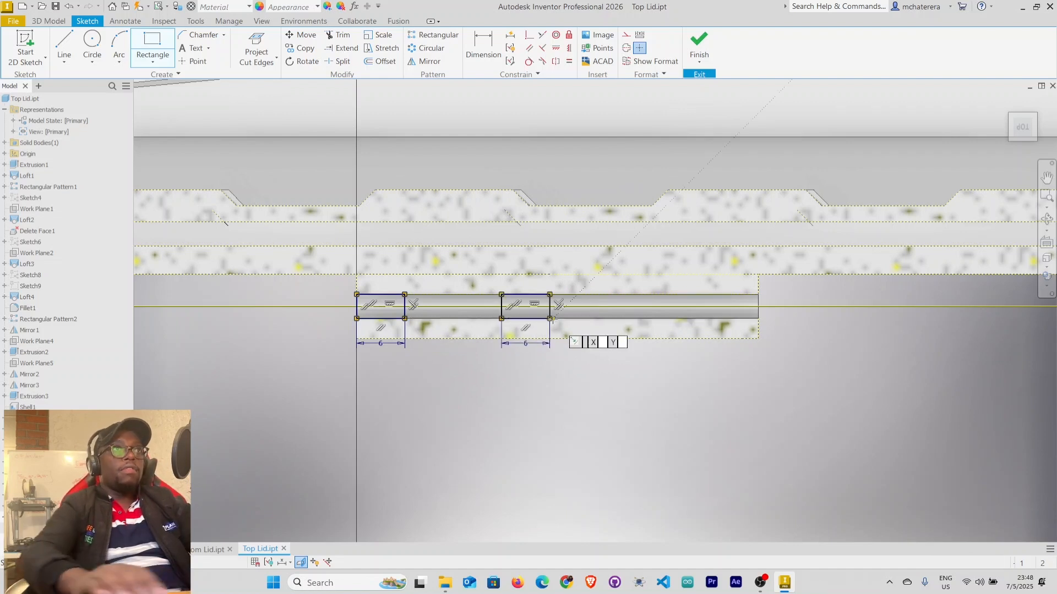
left_click(759, 294)
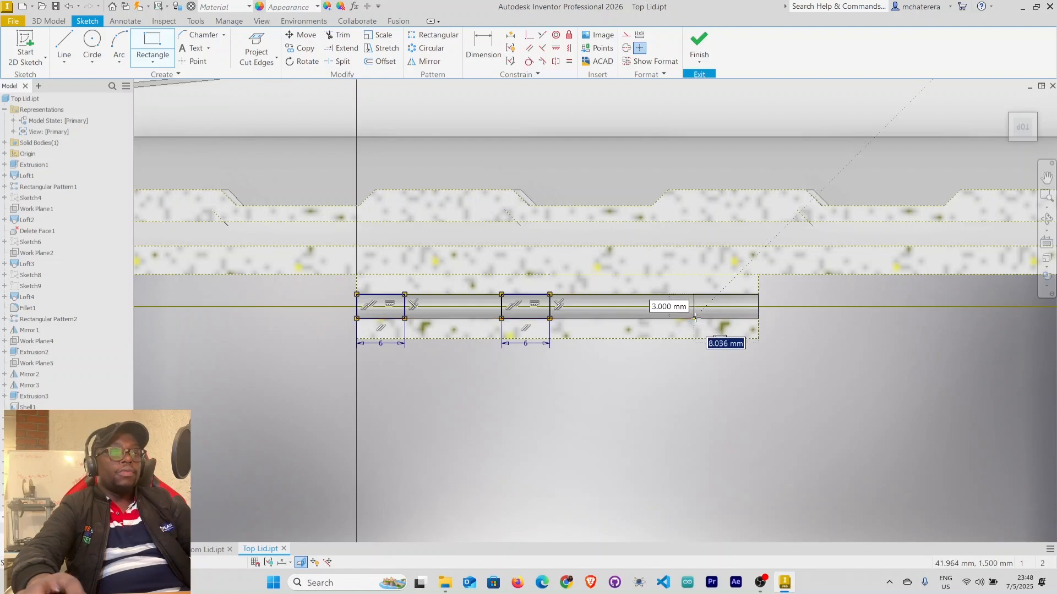
type("6")
key("Return")
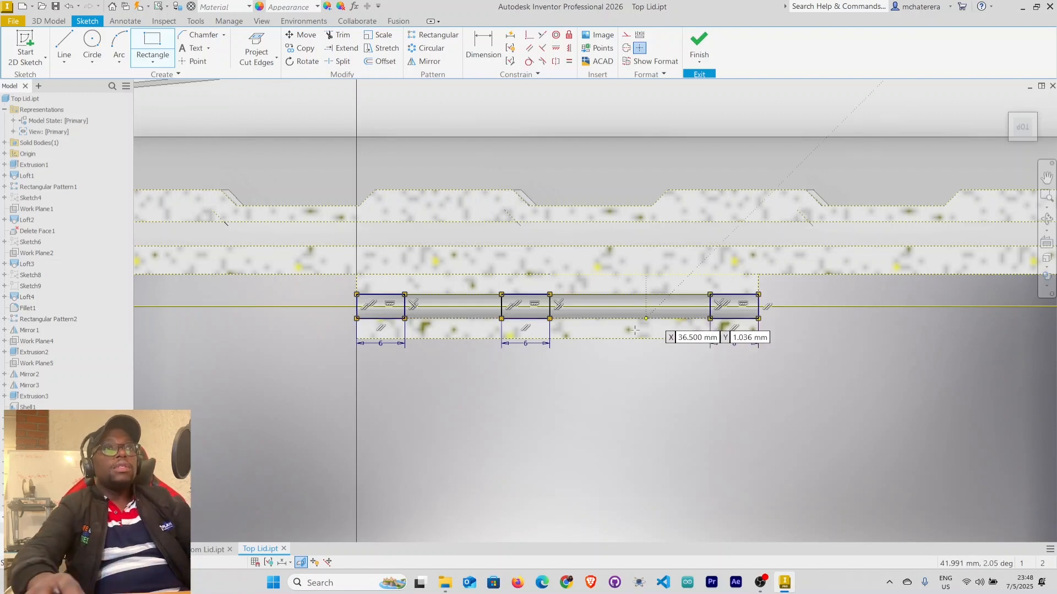
left_click(526, 318)
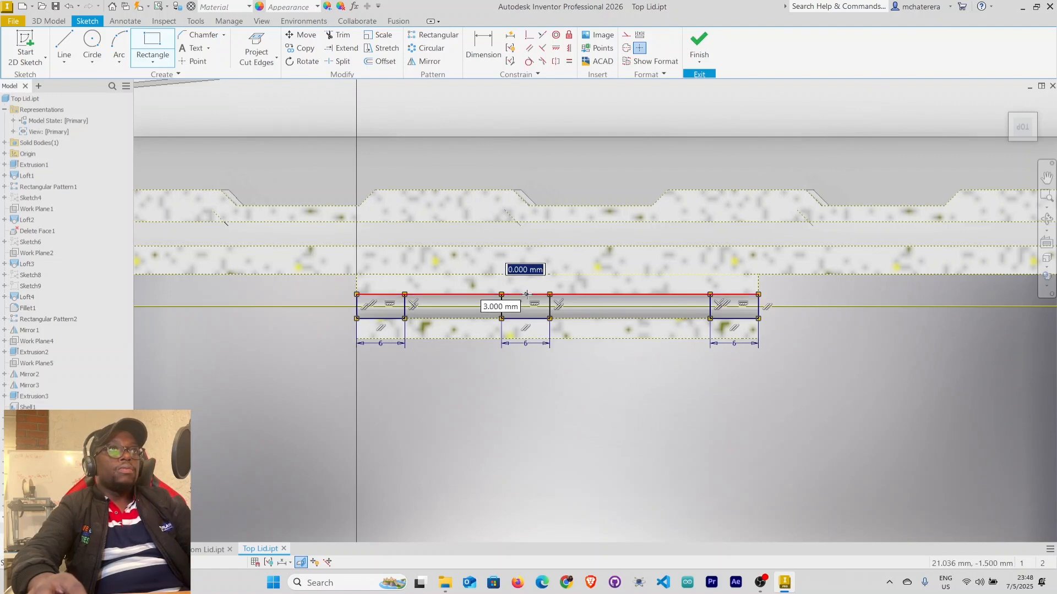
mouse_move(523, 353)
middle_mouse_down()
mouse_move(504, 407)
mouse_move(526, 275)
middle_mouse_up()
scroll(506, 355, "up", 8)
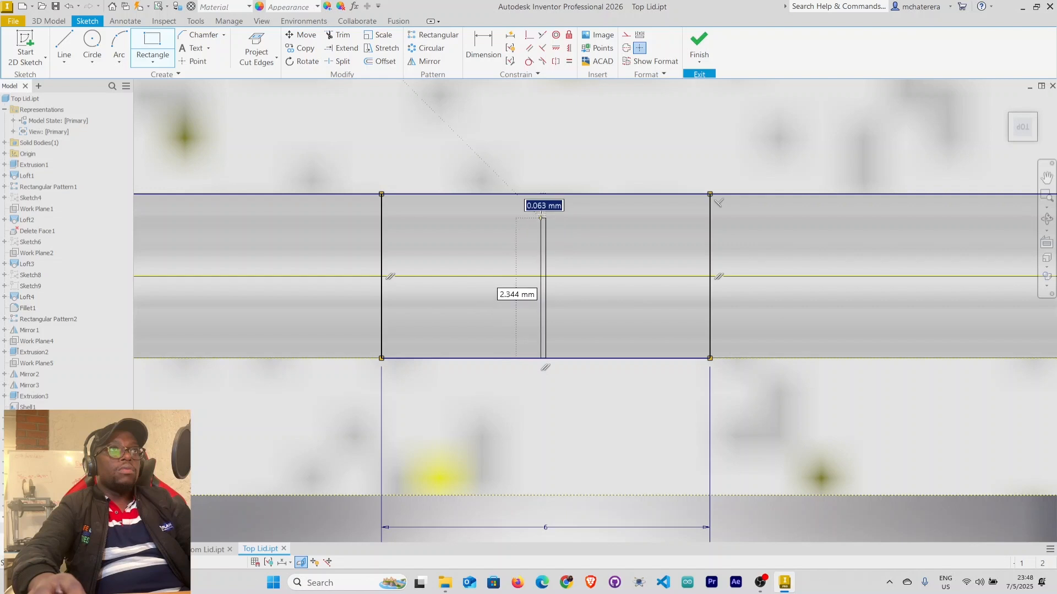
key("Escape")
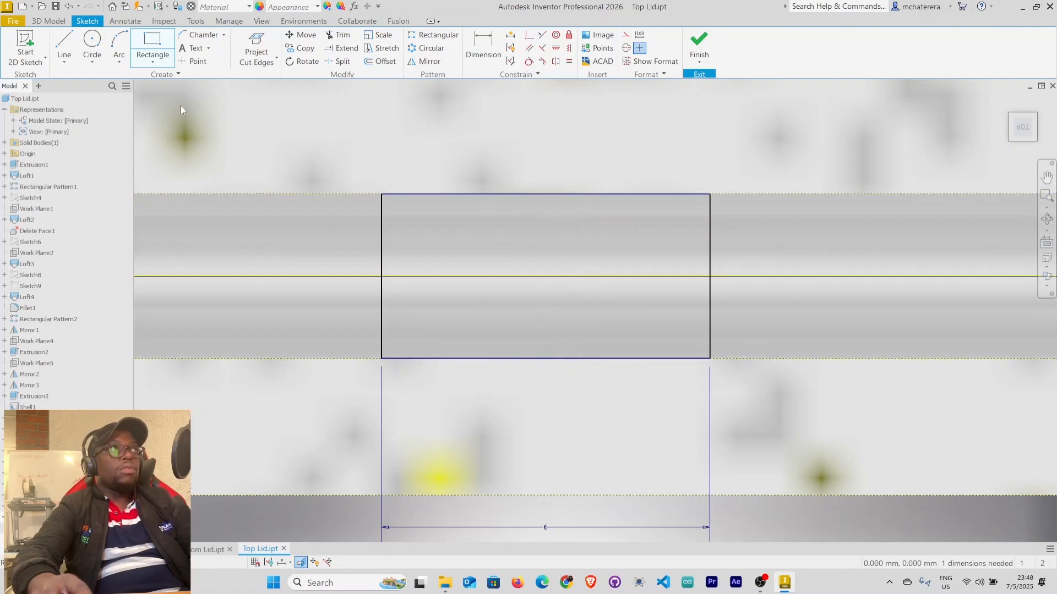
key("Escape")
Draw a vertical line through the middle rectangle's centre, from edge midpoint to edge midpoint, and make it construction geometry
left_click(69, 46)
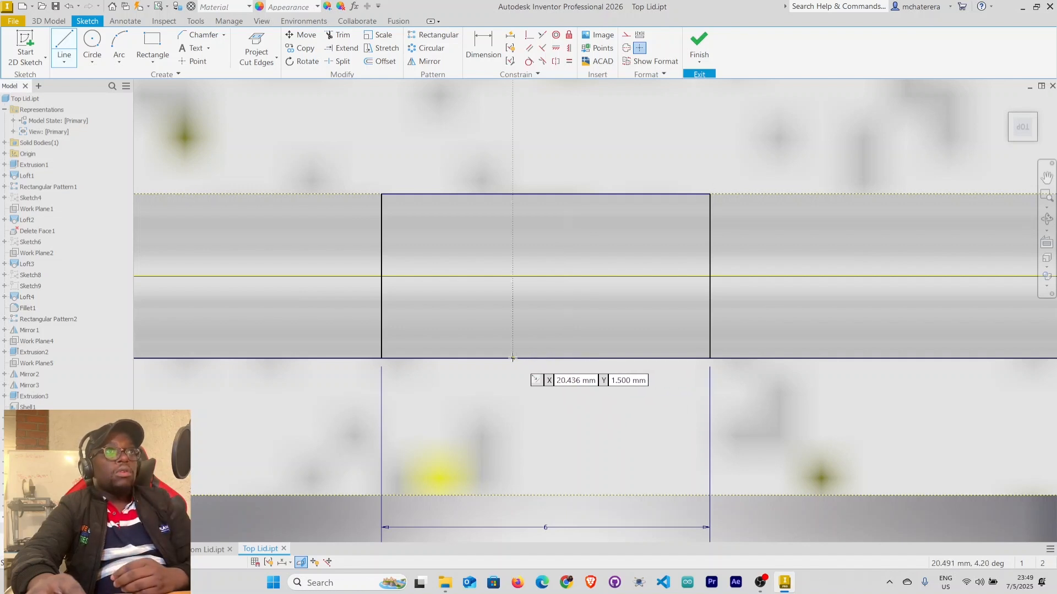
scroll(551, 313, "down", 2)
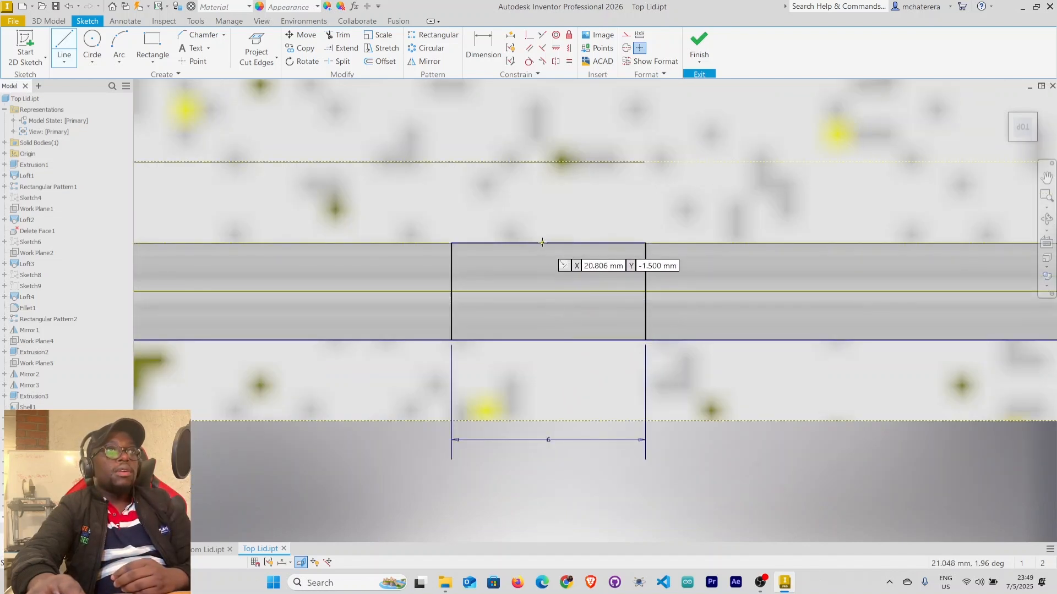
left_click(549, 243)
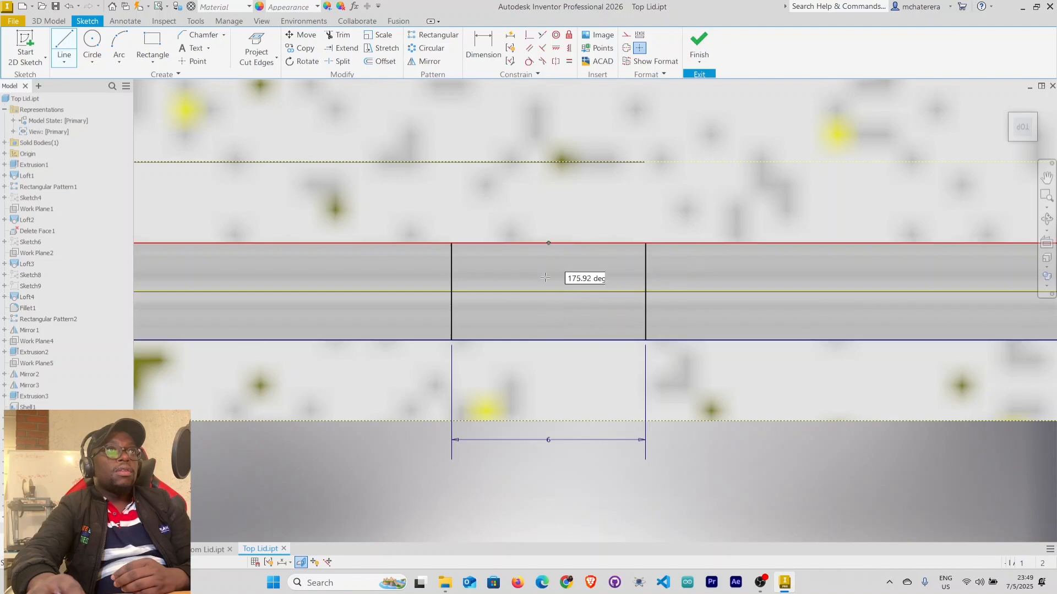
left_click(548, 341)
right_click(548, 338)
left_click(566, 333)
right_click(548, 309)
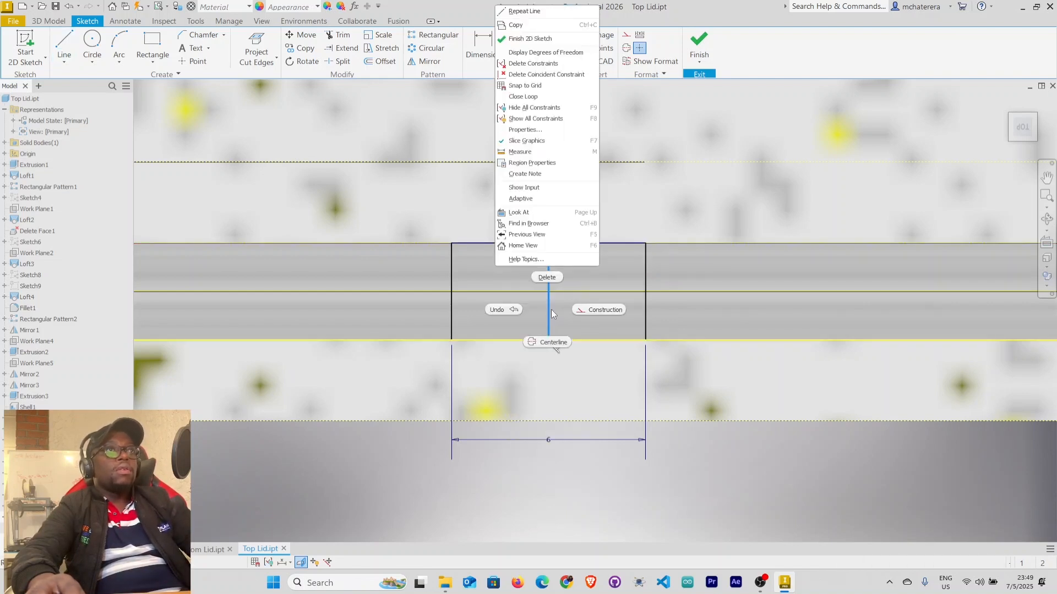
left_click(589, 310)
Dimension the middle rectangle's centreline 25 mm from the barrel's starting end and finish the sketch
scroll(564, 336, "down", 5)
middle_click_drag(565, 336, 568, 301)
scroll(544, 186, "up", 3)
left_click(483, 47)
scroll(539, 303, "down", 4)
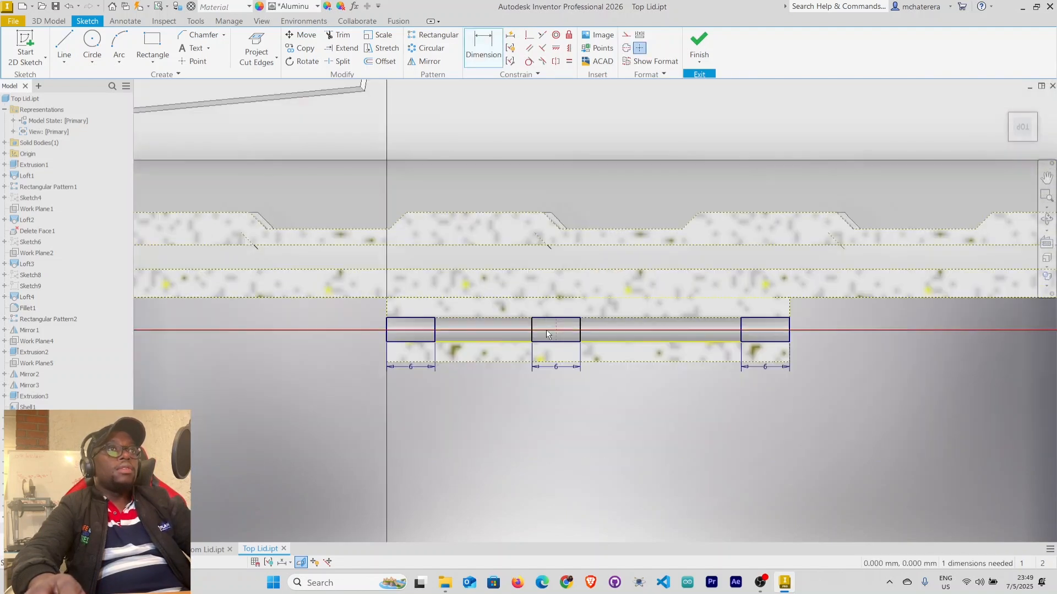
left_click(388, 333)
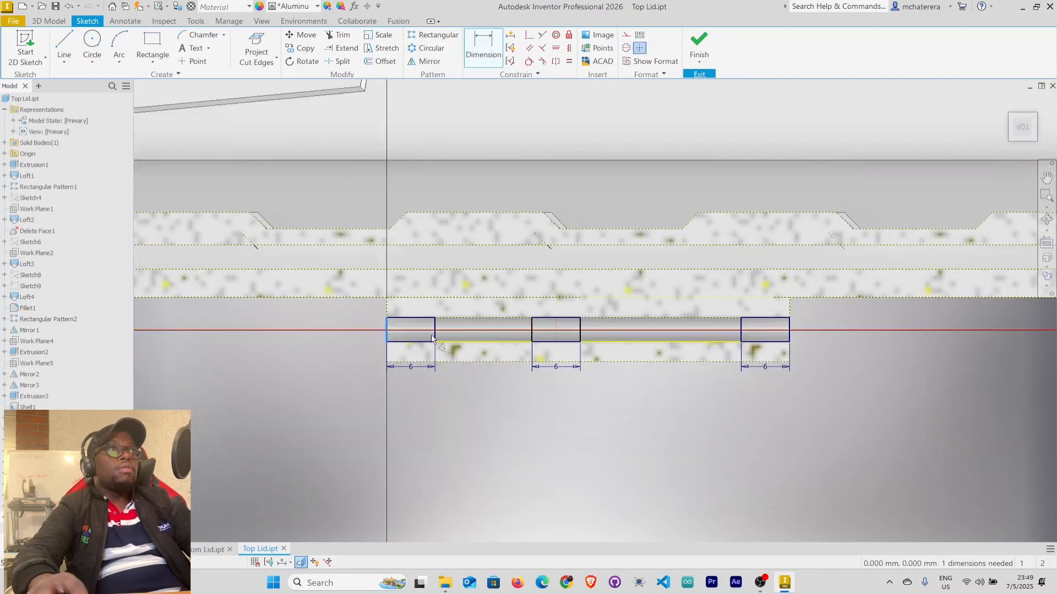
left_click(465, 410)
type("25")
key("Return")
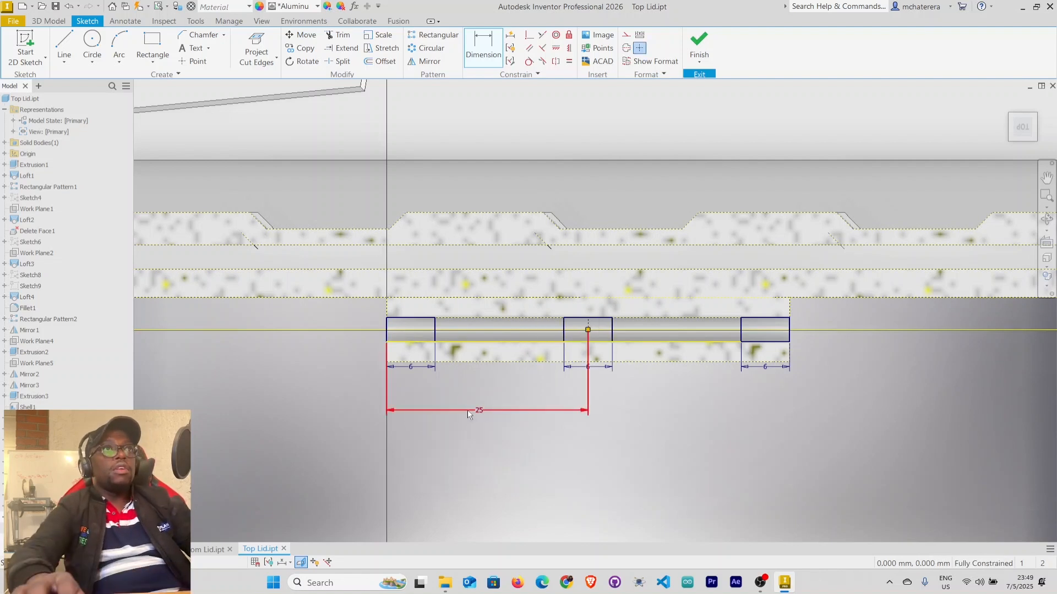
right_click(700, 388)
left_click(741, 389)
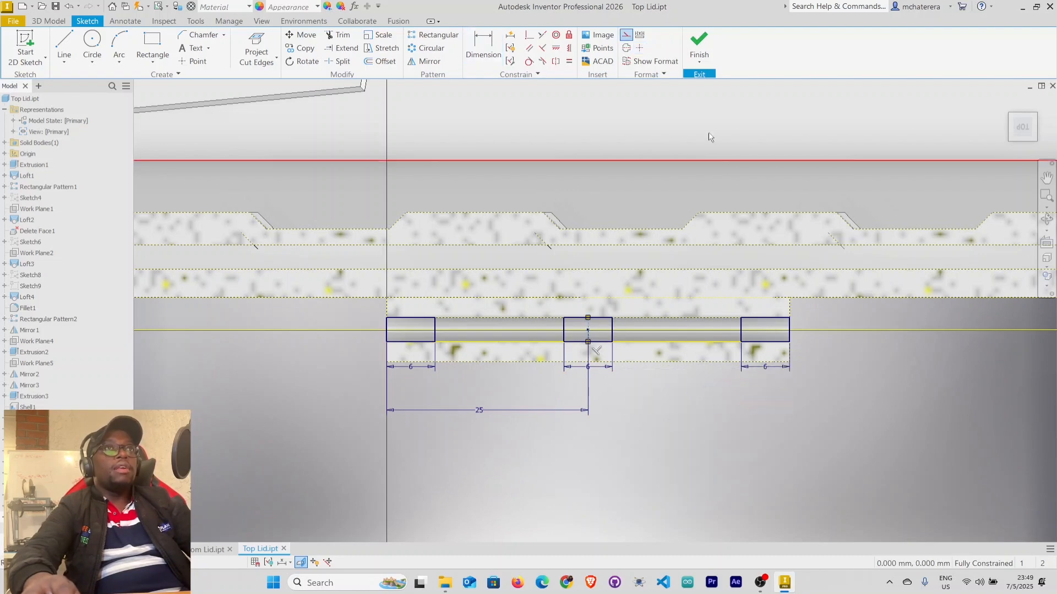
left_click(700, 44)
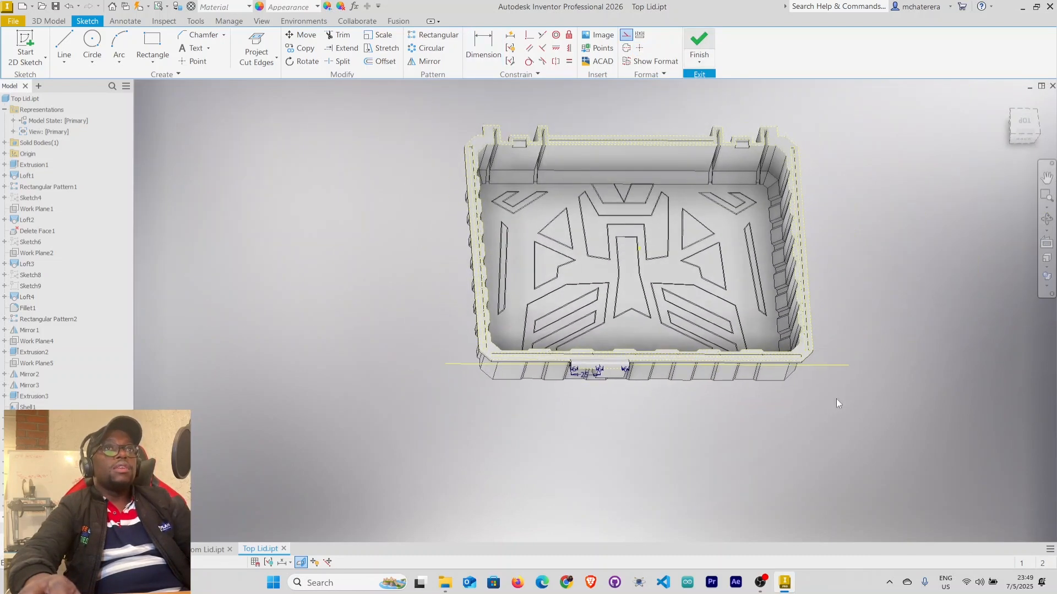
left_click(1047, 292)
left_click(720, 474)
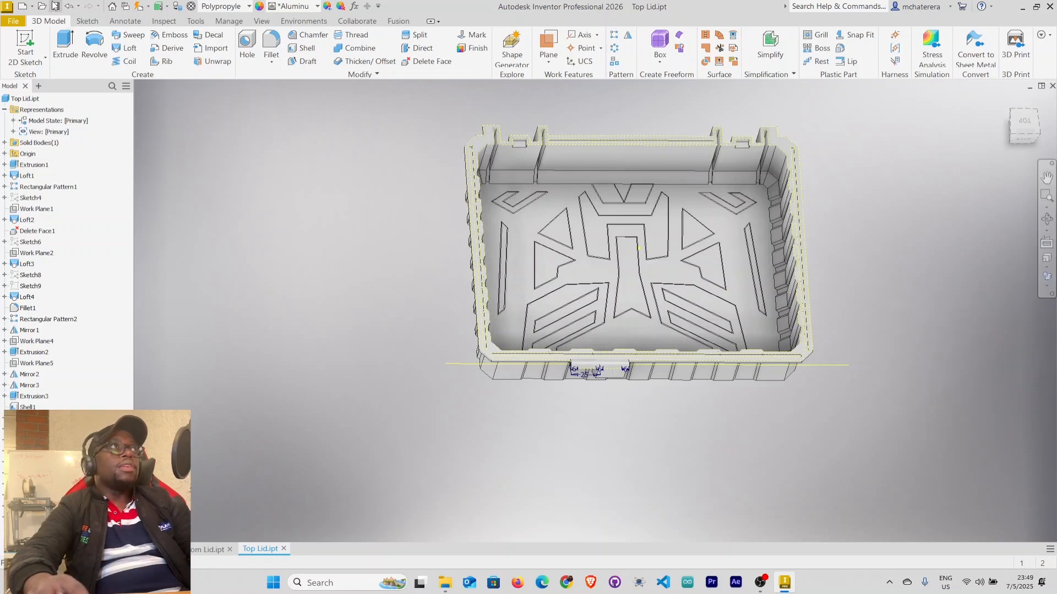
Extrude the three 6 mm wide rectangles as a through-all cut in the flipped direction
key("e")
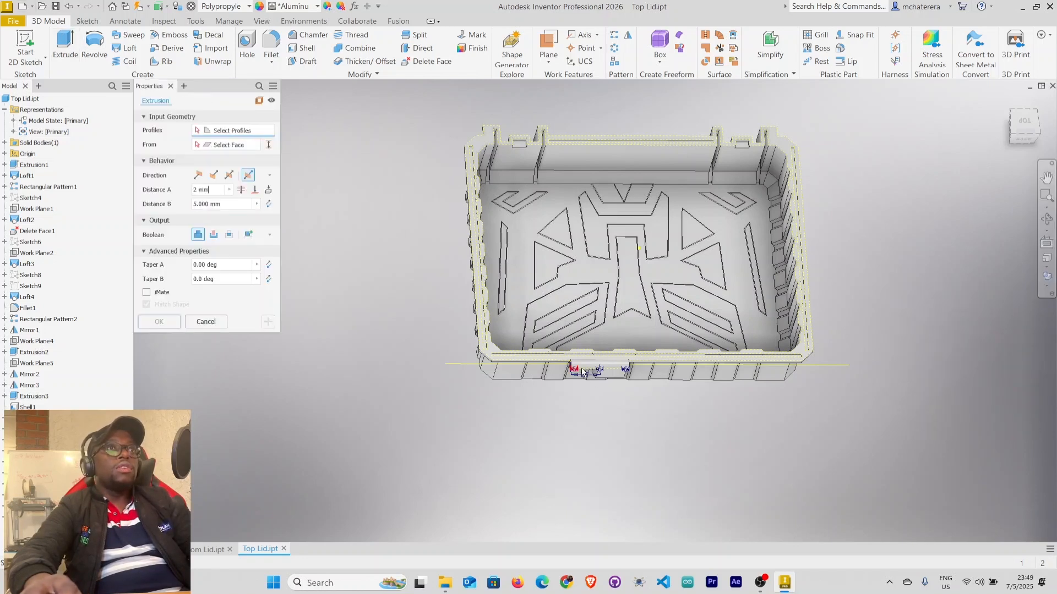
scroll(587, 367, "up", 5)
mouse_move(497, 294)
left_mouse_down()
mouse_move(684, 423)
mouse_move(807, 456)
left_mouse_up()
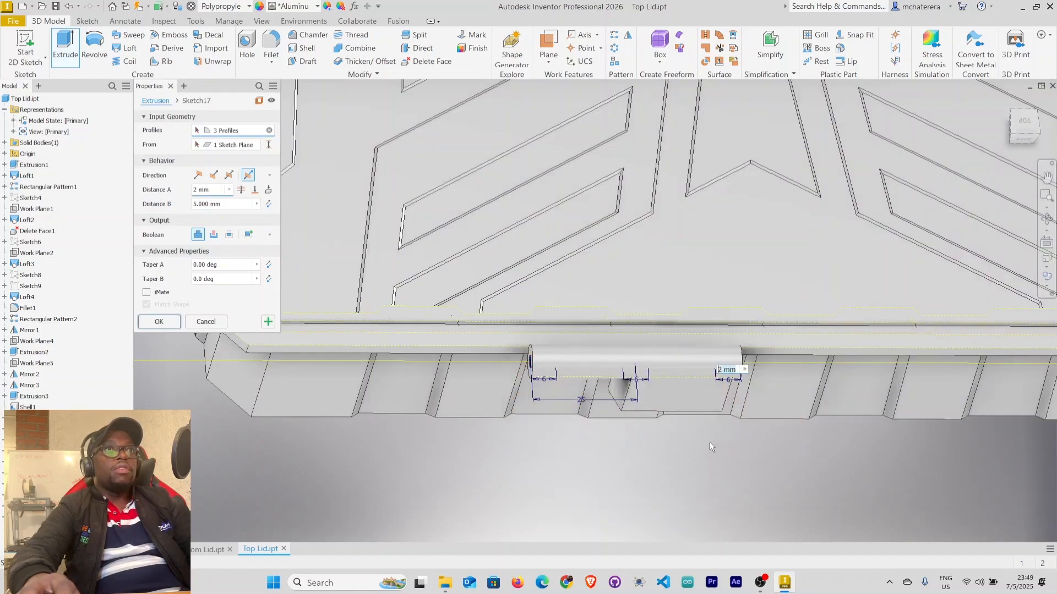
left_click(214, 237)
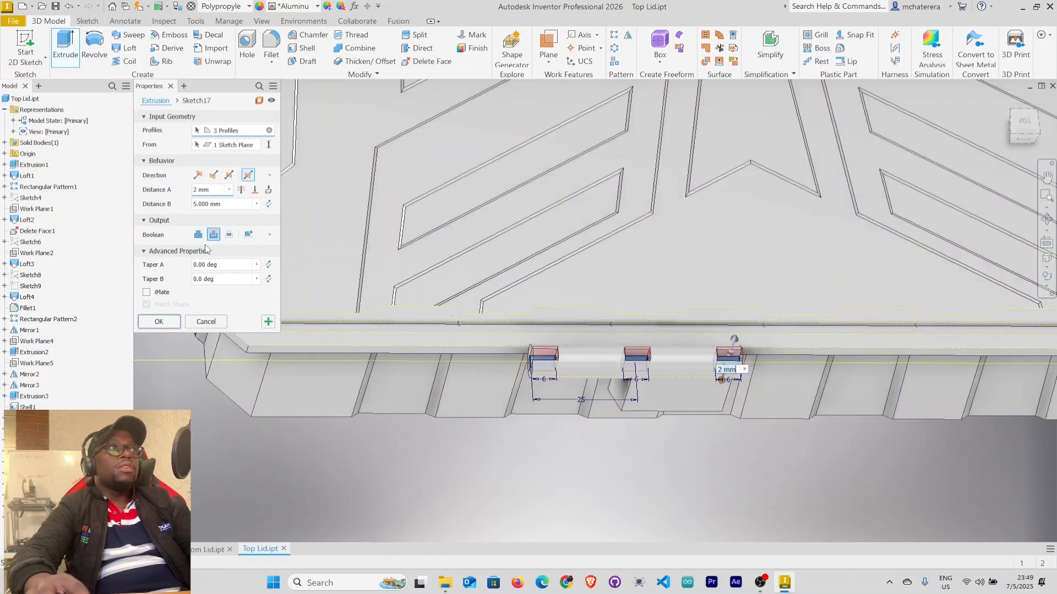
left_click(241, 190)
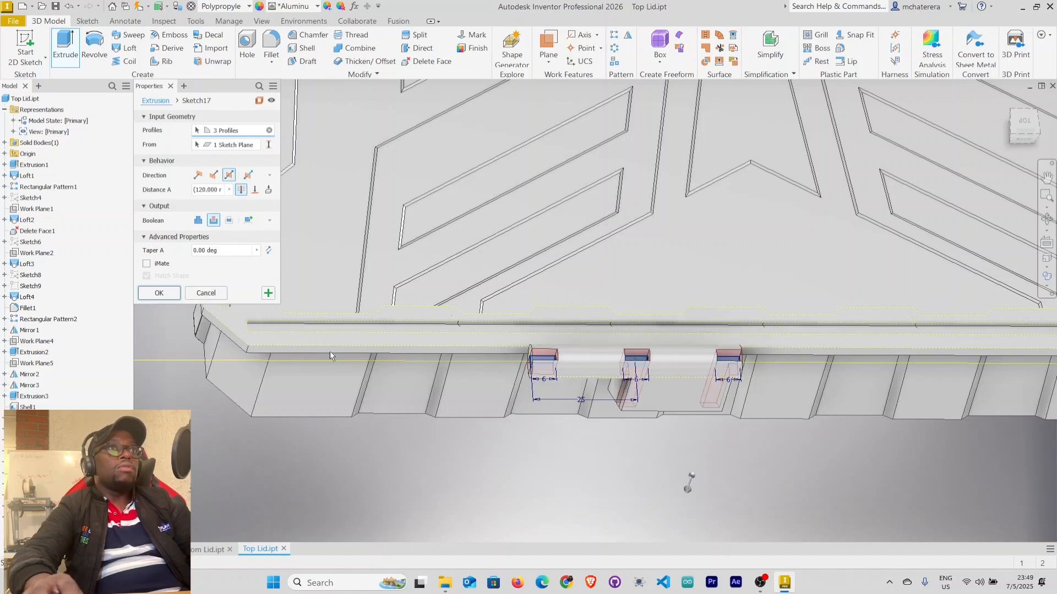
left_click(213, 177)
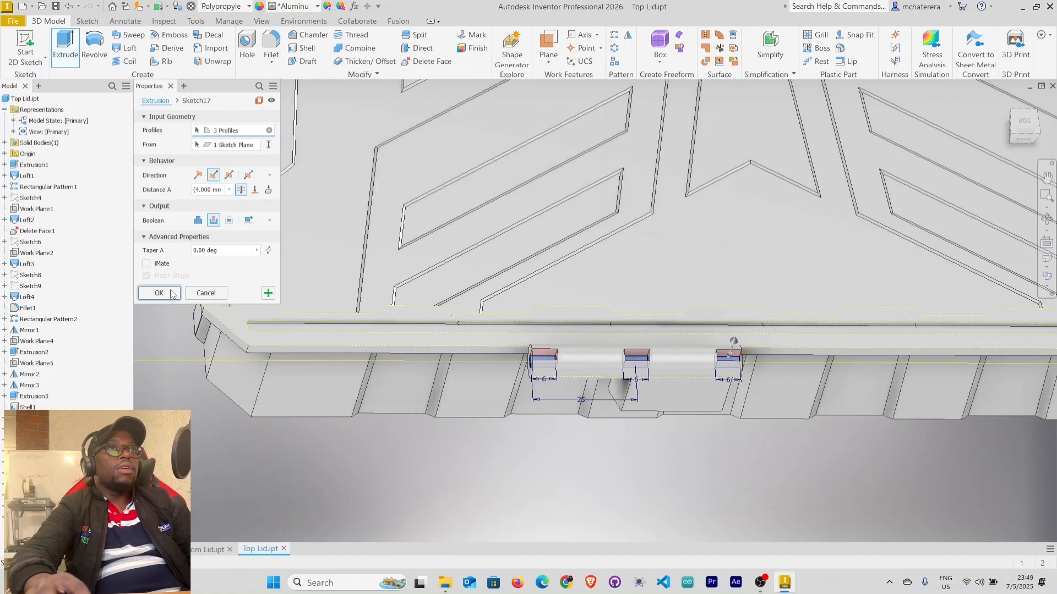
Make the work plane that runs through the barrel visible again
scroll(584, 410, "down", 3)
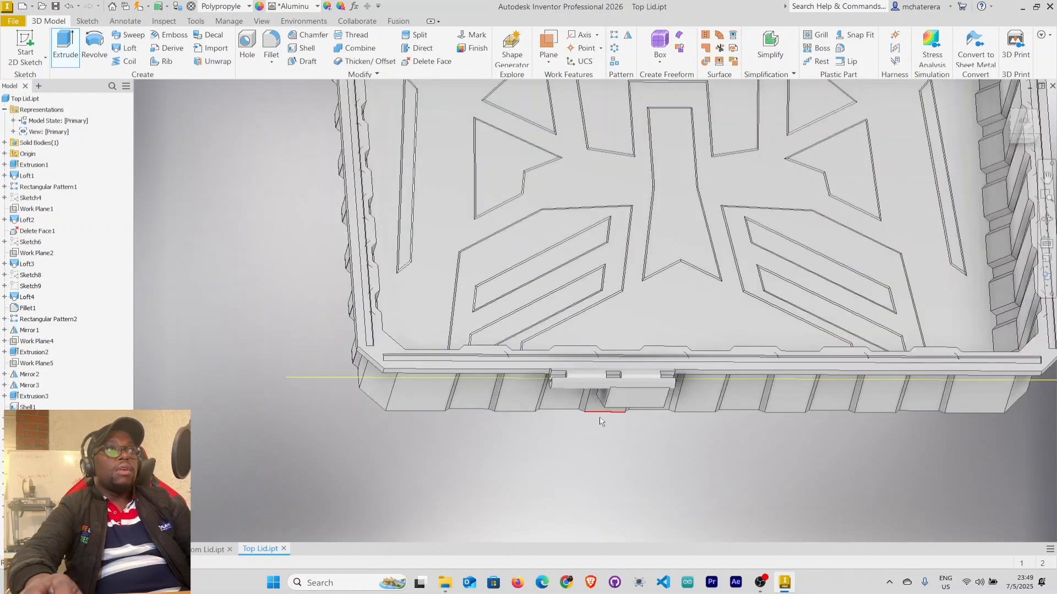
middle_click_drag(810, 425, 808, 264, "shift")
middle_click_drag(808, 265, 586, 350)
scroll(742, 378, "down", 5)
scroll(587, 344, "up", 6)
scroll(590, 336, "down", 3)
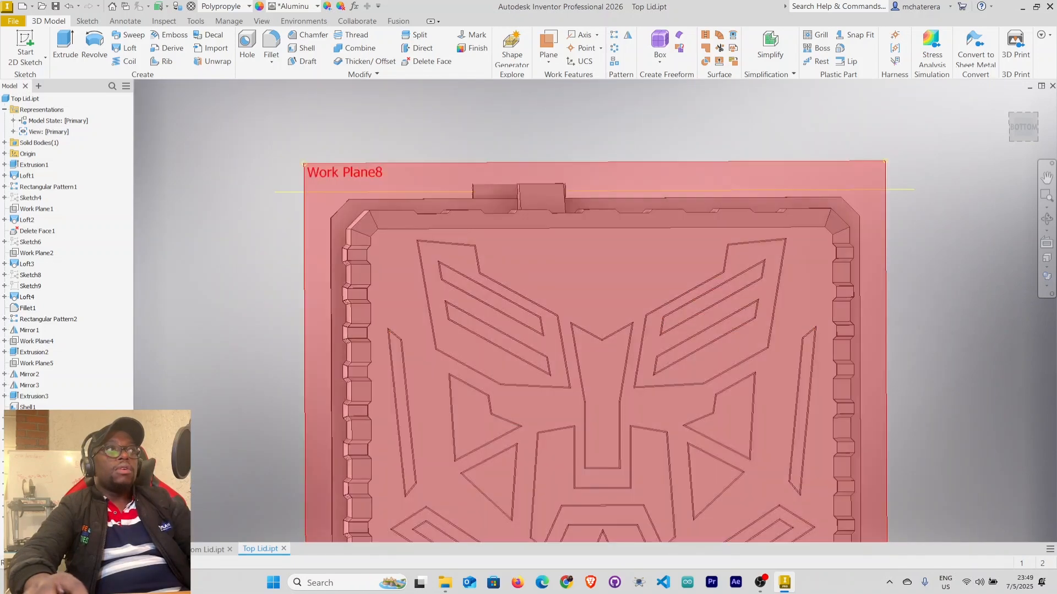
left_click(37, 473)
right_click(35, 292)
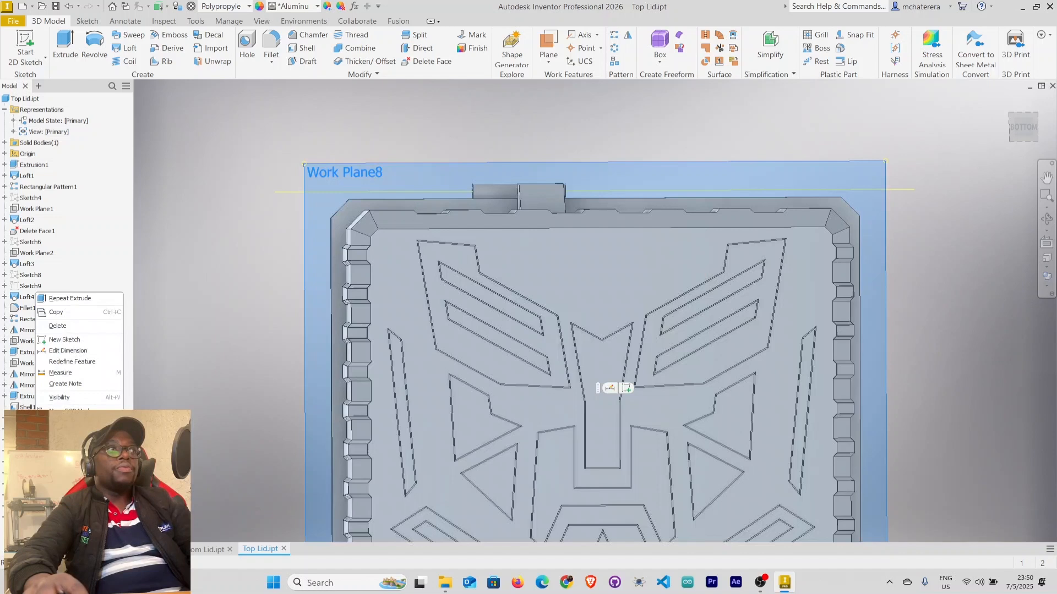
left_click(68, 397)
Start another sketch on the barrel's work plane, turn on slice graphics and project the lid's cut edges
scroll(903, 308, "up", 4)
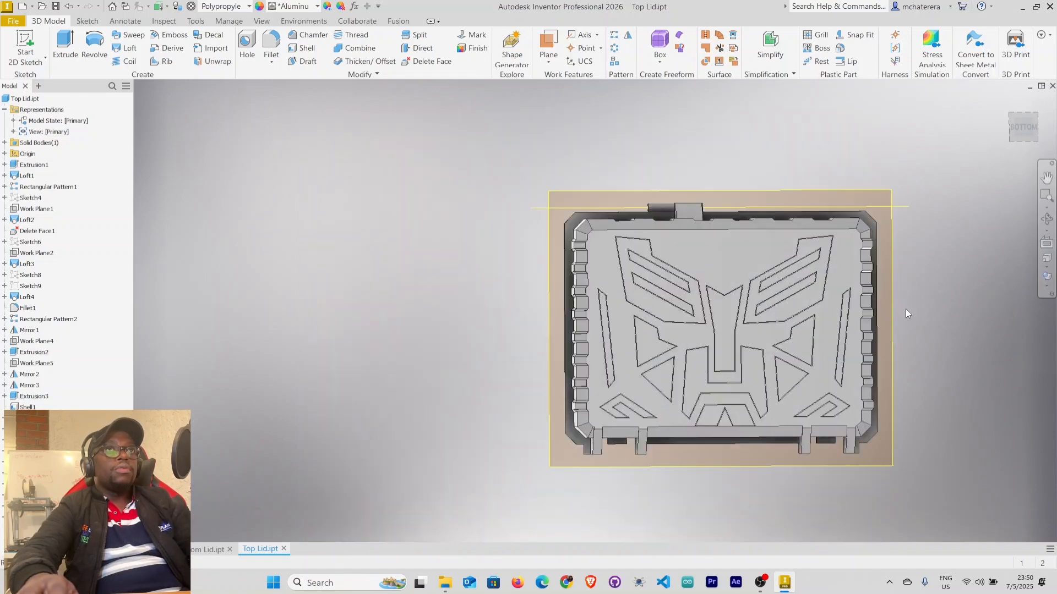
middle_click_drag(906, 308, 795, 302)
left_click(781, 339)
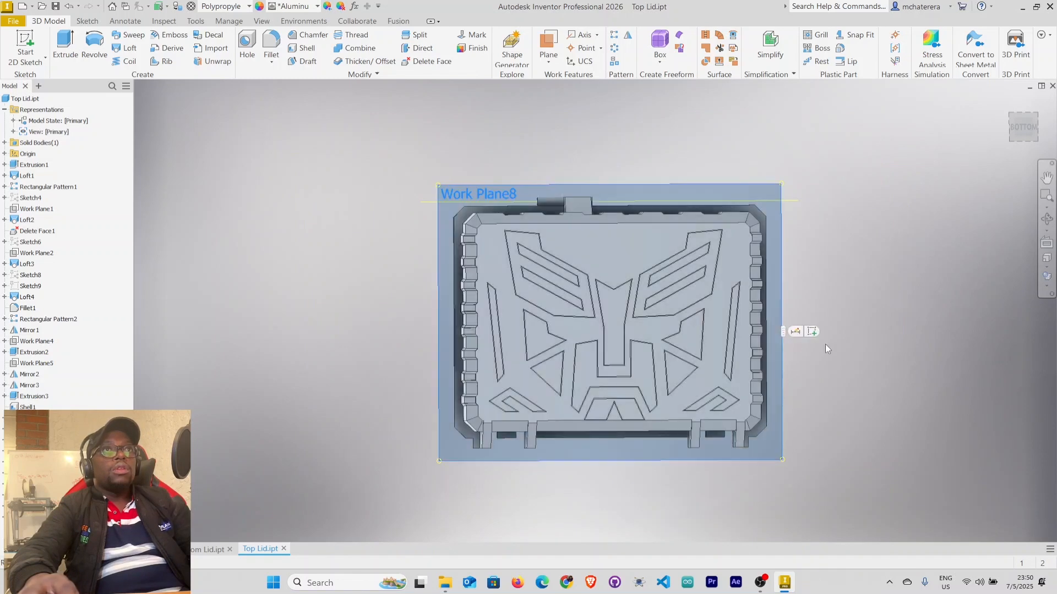
left_click(816, 332)
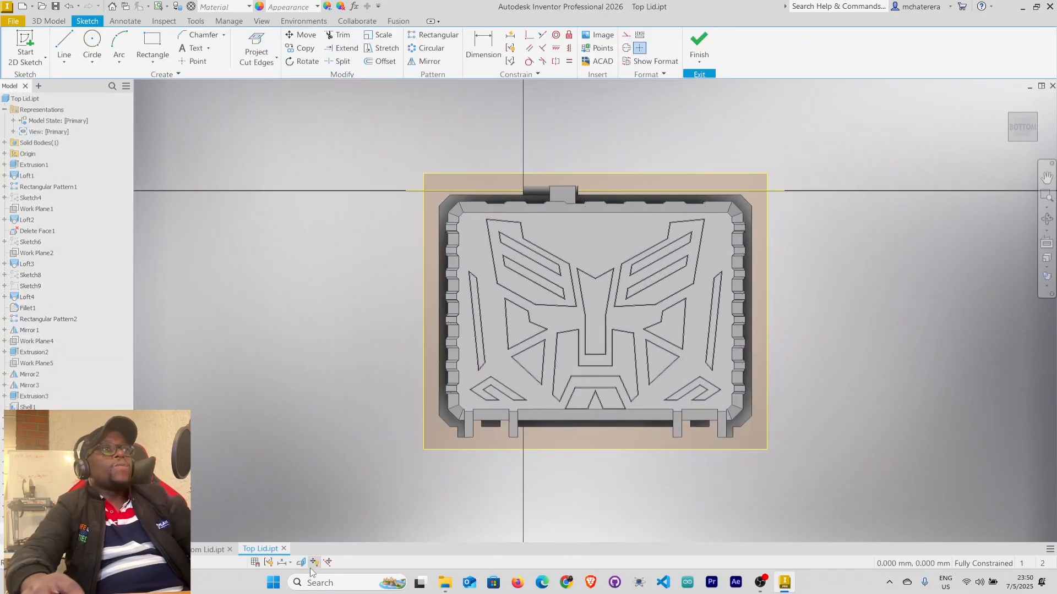
left_click(302, 562)
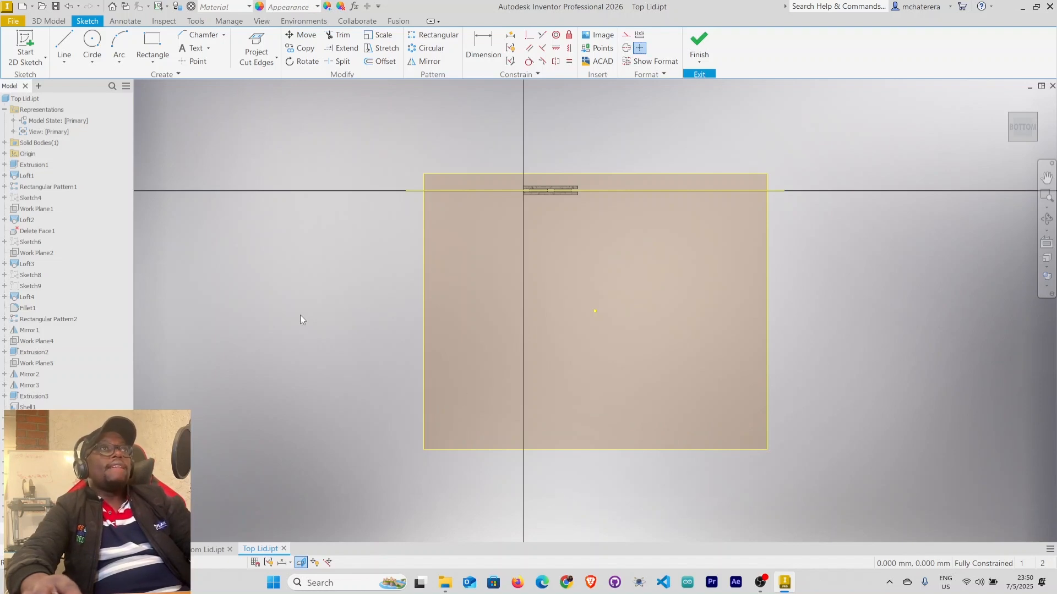
scroll(560, 250, "up", 3)
left_click(256, 47)
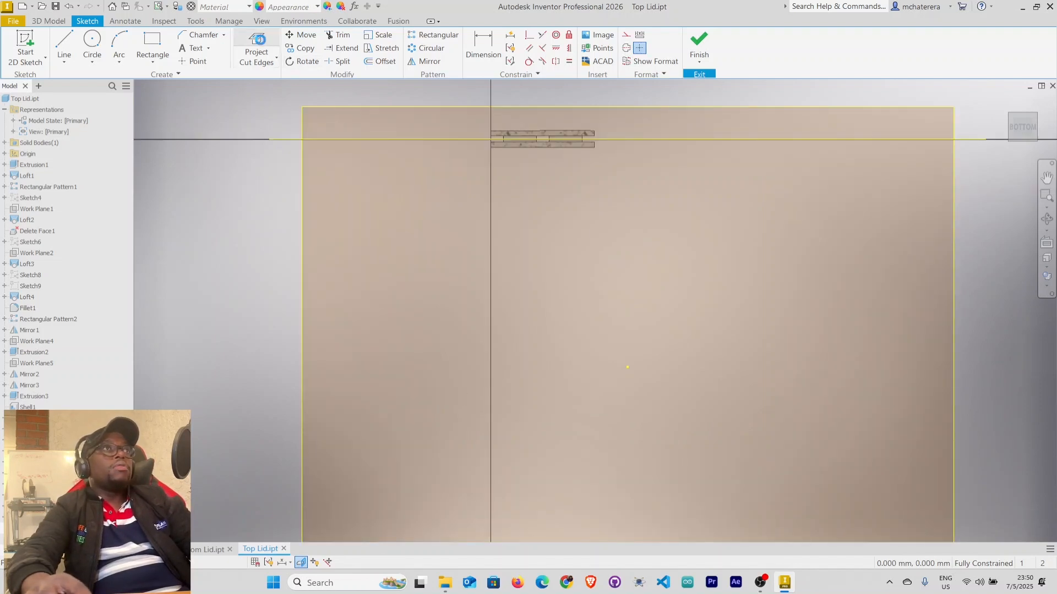
scroll(466, 280, "down", 5)
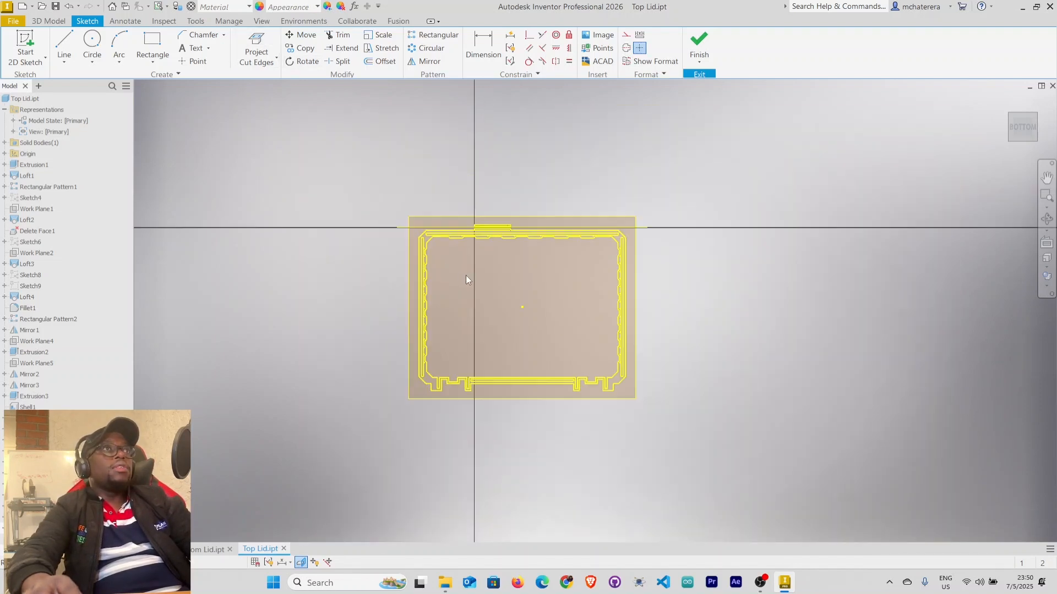
Turn the newly projected cut edges into construction geometry and hide the work plane
right_click(355, 186)
left_click(216, 210)
left_click_drag(311, 175, 799, 473)
right_click(795, 464)
left_click(843, 465)
left_click(726, 430)
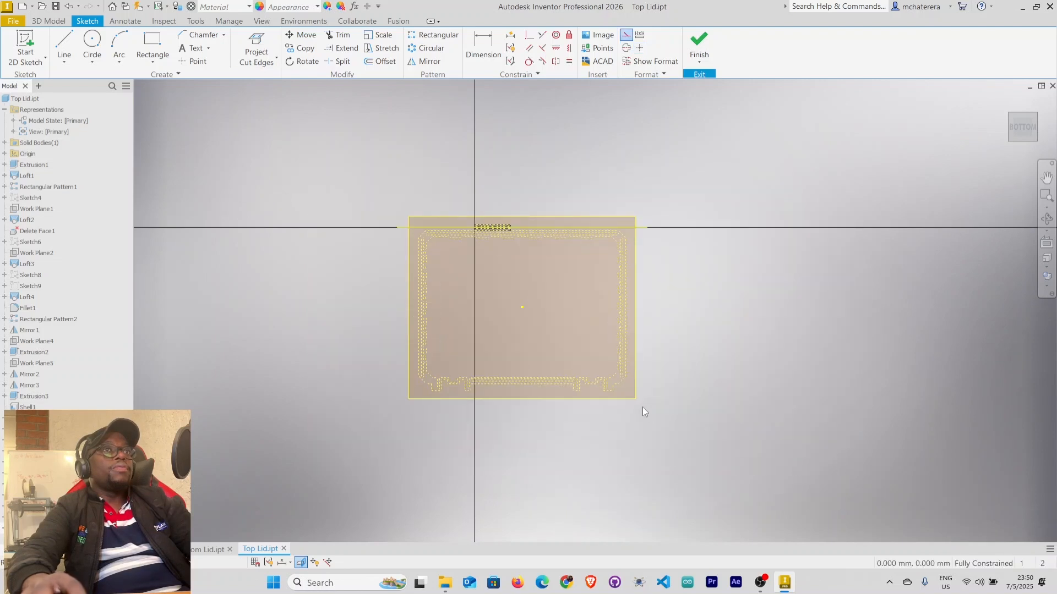
right_click(637, 391)
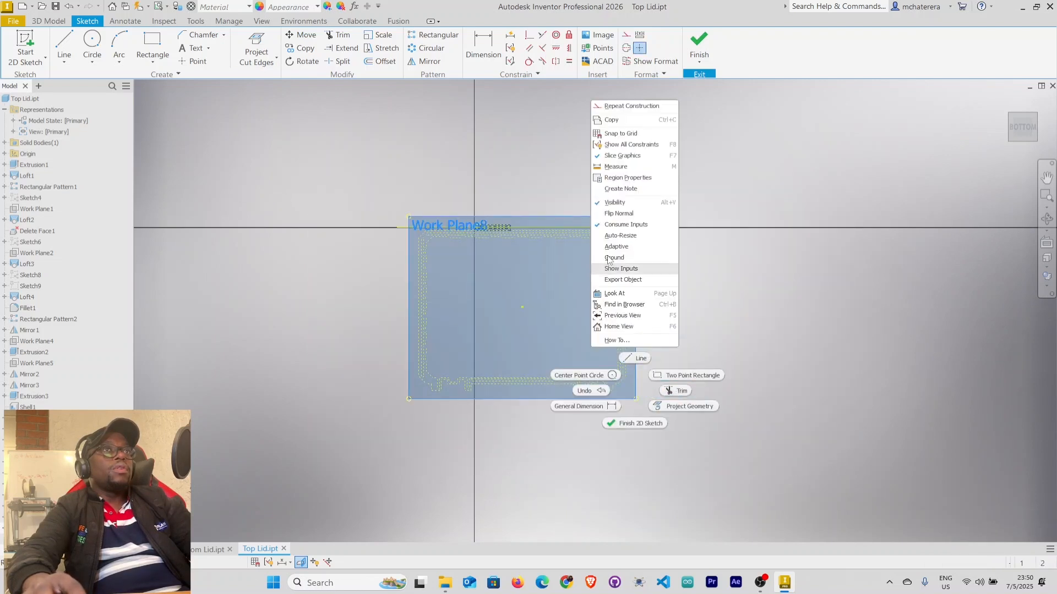
left_click(616, 203)
Turn off slice graphics and examine the barrel's cuts from above and from the lid's bottom side
scroll(488, 219, "up", 3)
scroll(503, 235, "down", 3)
middle_click_drag(623, 227, 605, 364, "shift")
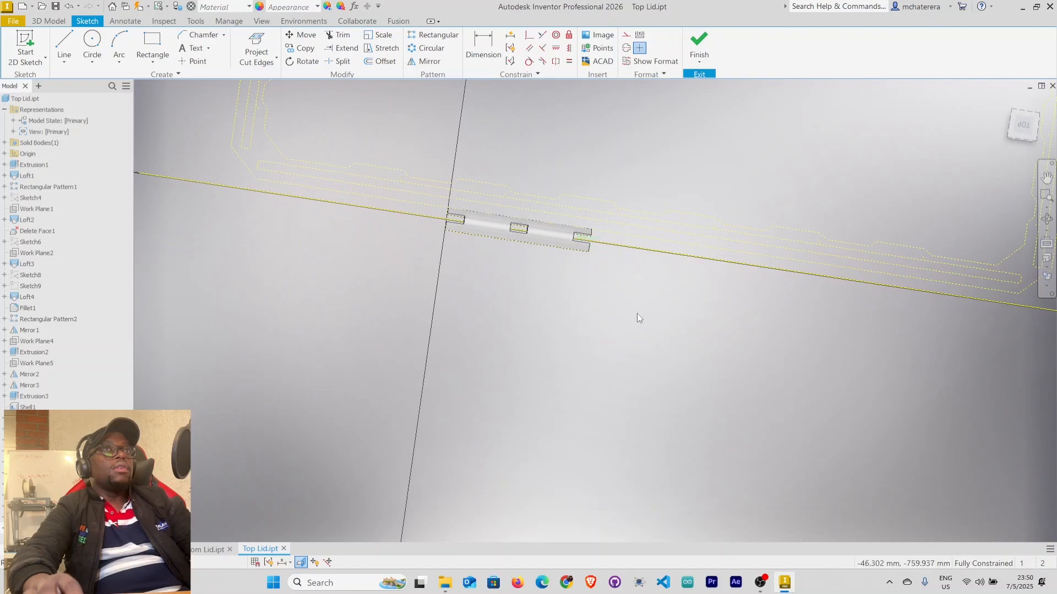
left_click(1047, 288)
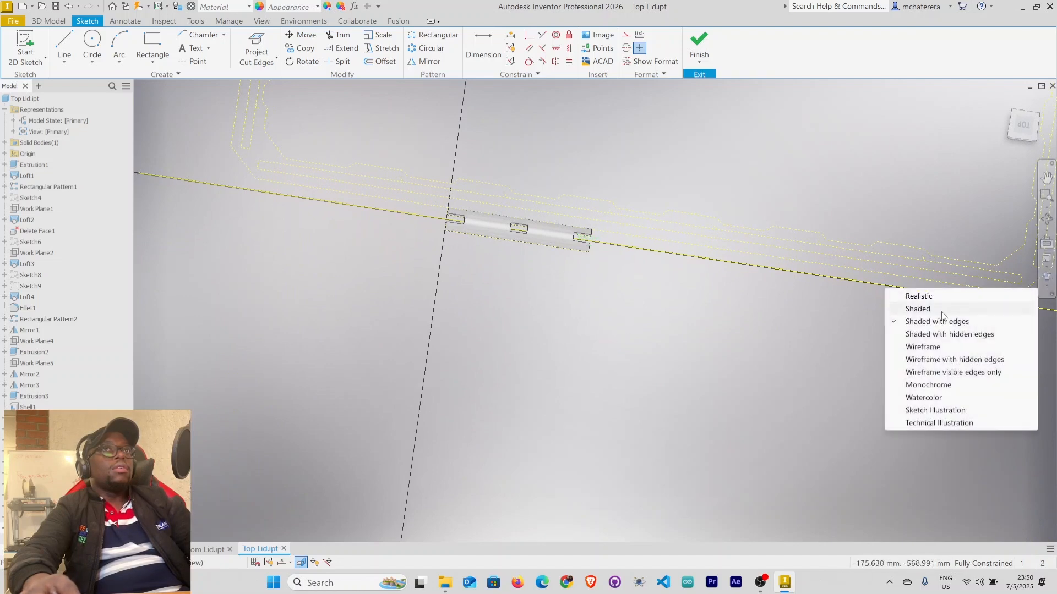
left_click(716, 344)
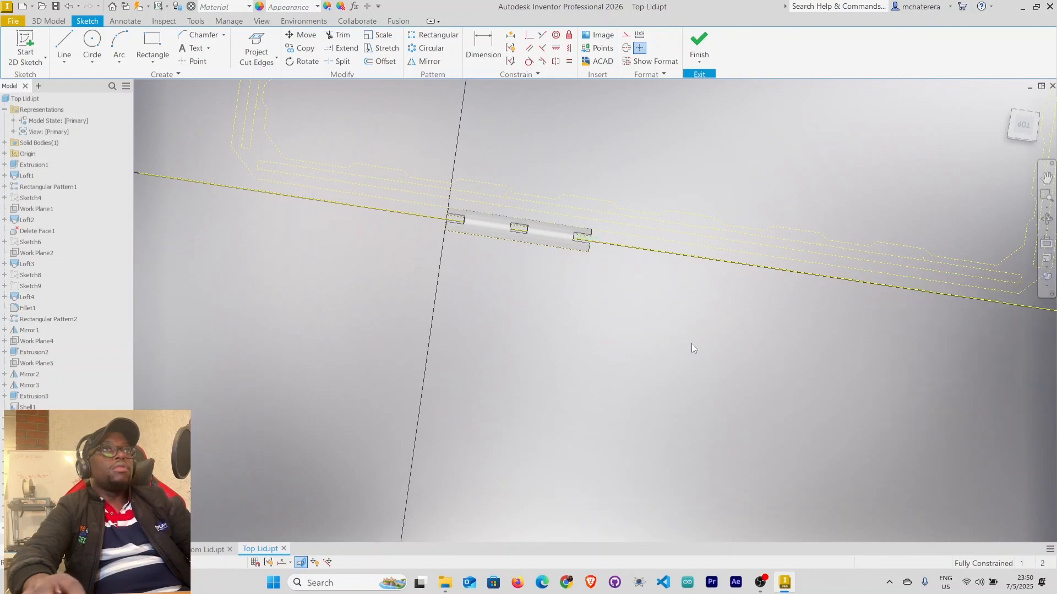
left_click(302, 563)
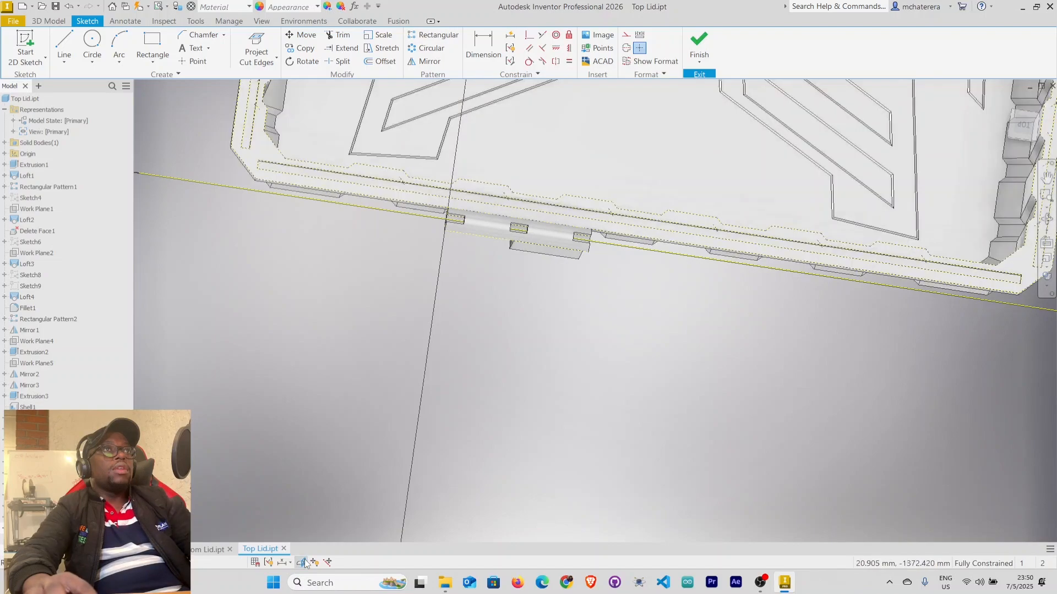
mouse_move(560, 375)
middle_mouse_down("shift")
mouse_move(597, 271)
mouse_move(624, 248)
mouse_move(602, 248)
mouse_move(620, 263)
middle_mouse_up("shift")
left_click(1038, 135)
scroll(537, 197, "up", 5)
middle_click_drag(537, 197, 496, 280)
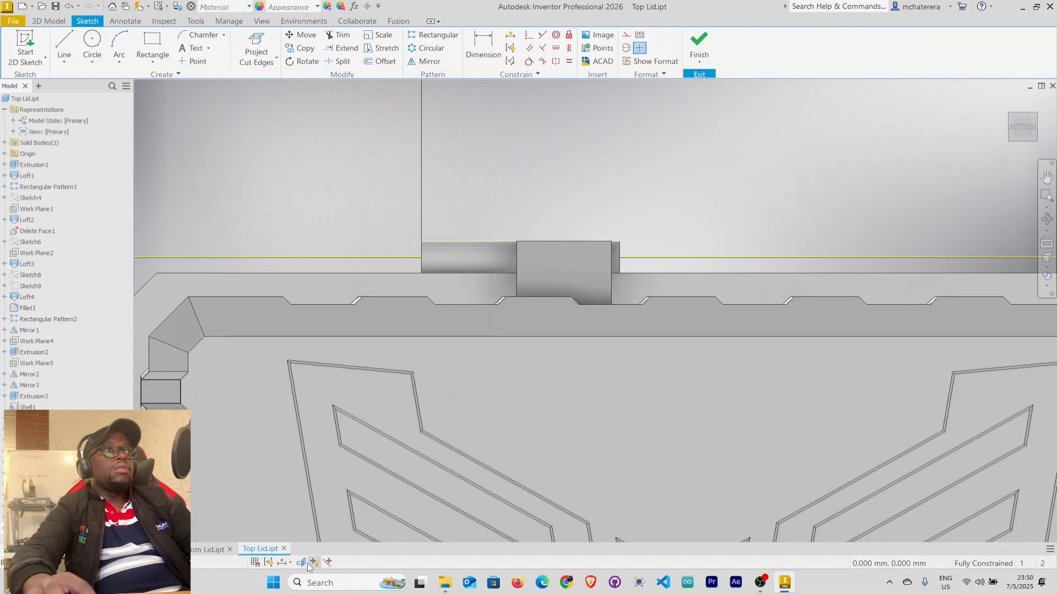
Turn slice graphics back on and draw an 18 mm wide rectangle spanning the bore's height near the barrel's starting end
left_click(301, 562)
left_click(153, 44)
scroll(435, 251, "up", 3)
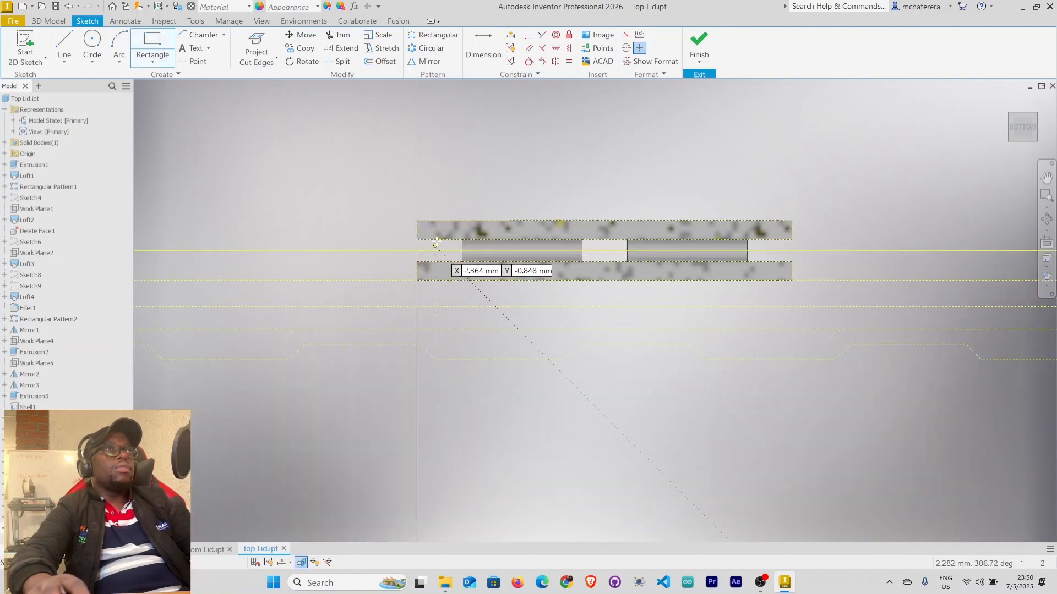
left_click(439, 239)
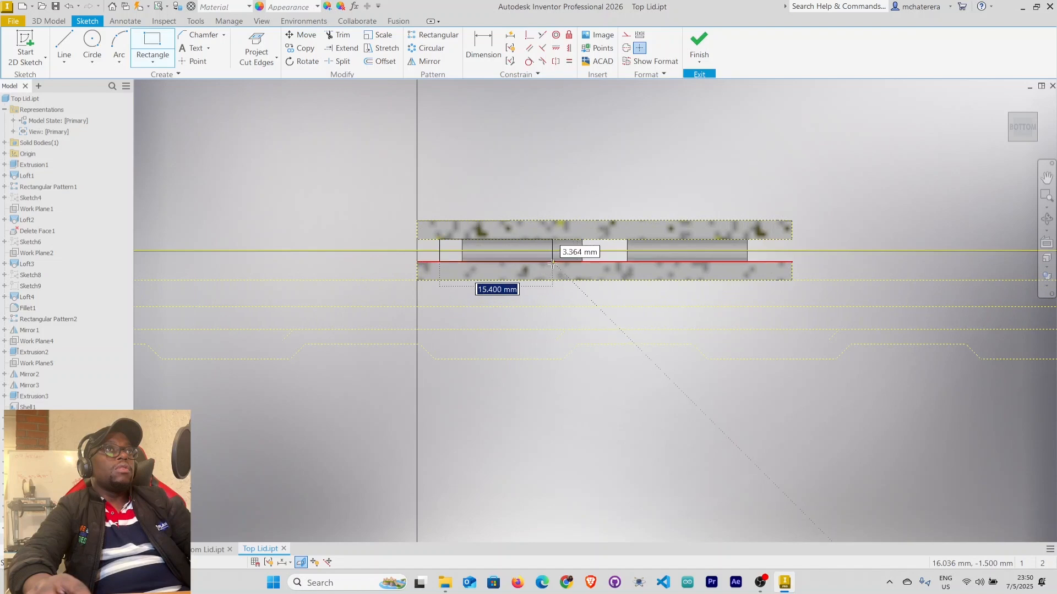
type("18")
key("Return")
right_click(497, 201)
left_click(535, 201)
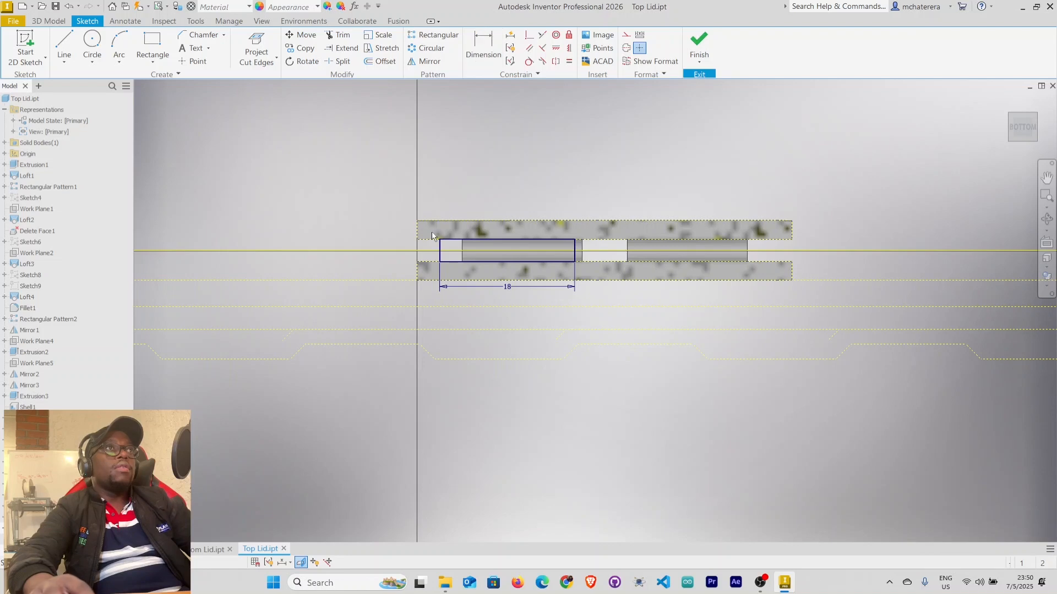
Try to dimension the distance between the rectangle's near edge and the barrel's starting end
scroll(431, 236, "up", 5)
key("d")
left_click(460, 290)
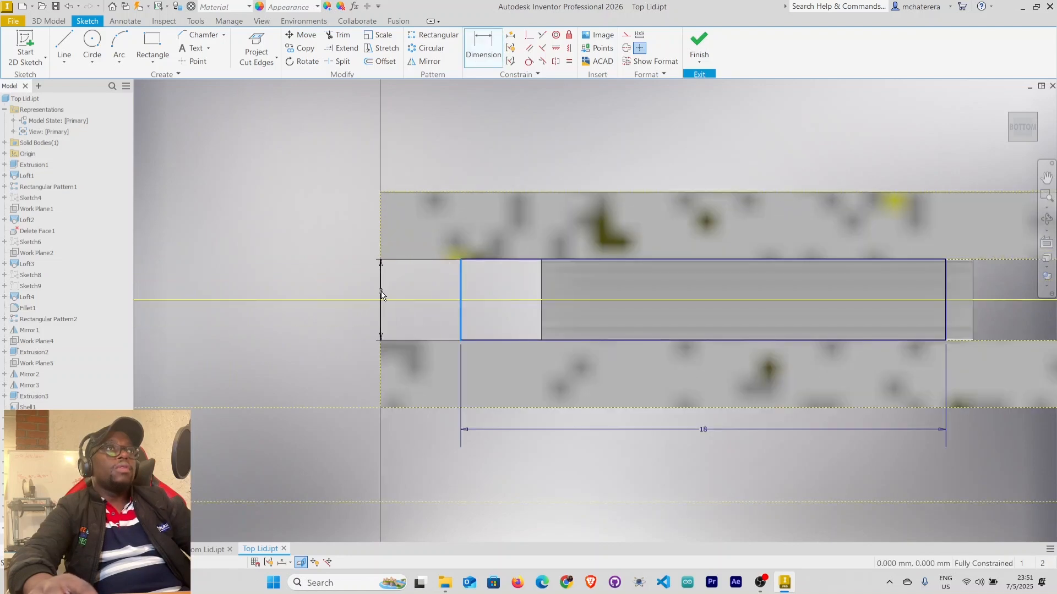
left_click(380, 293)
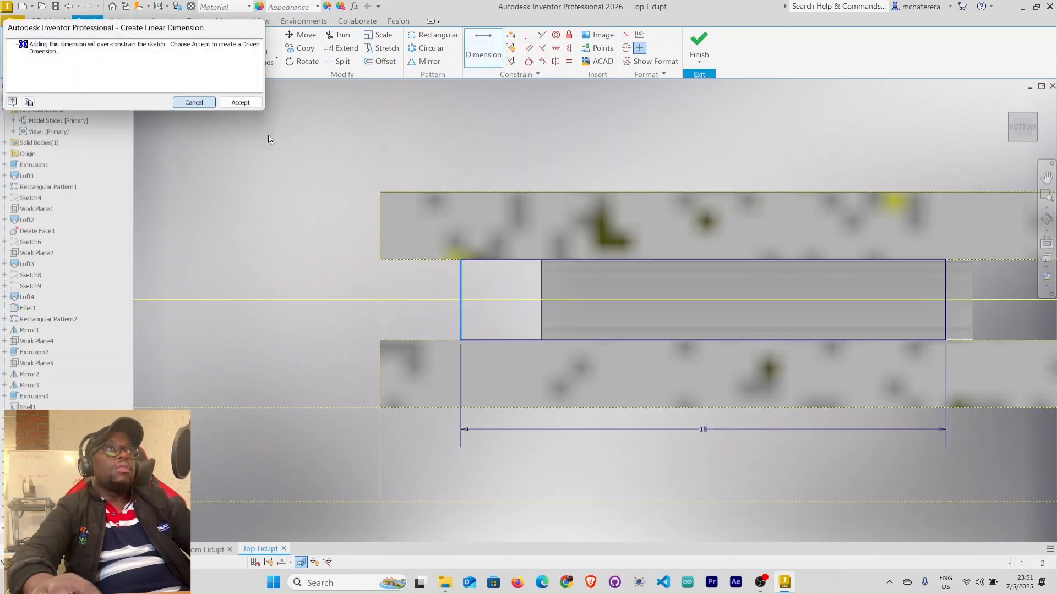
key("Escape")
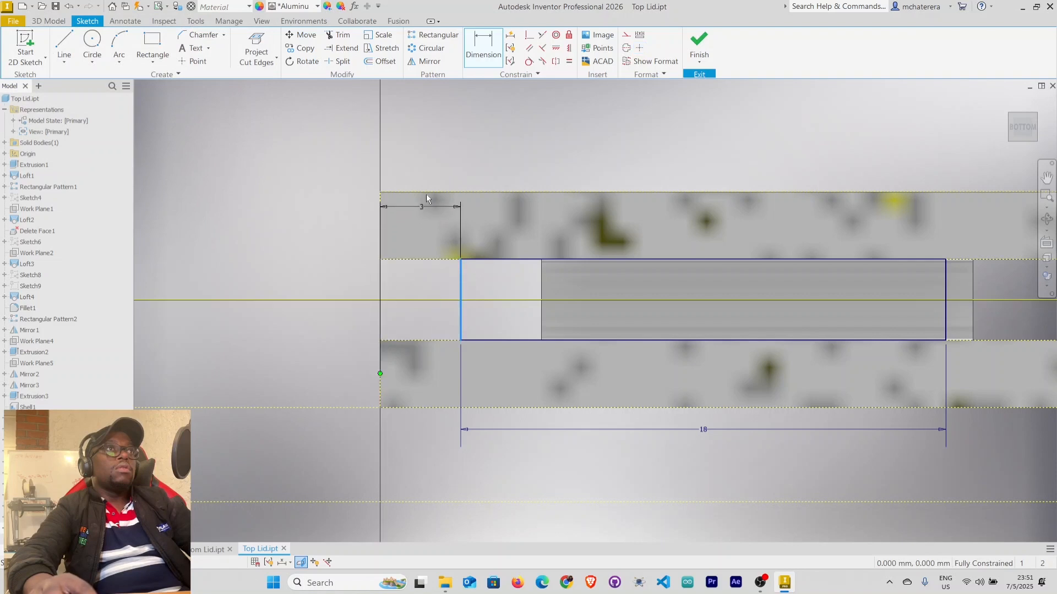
left_click(417, 168)
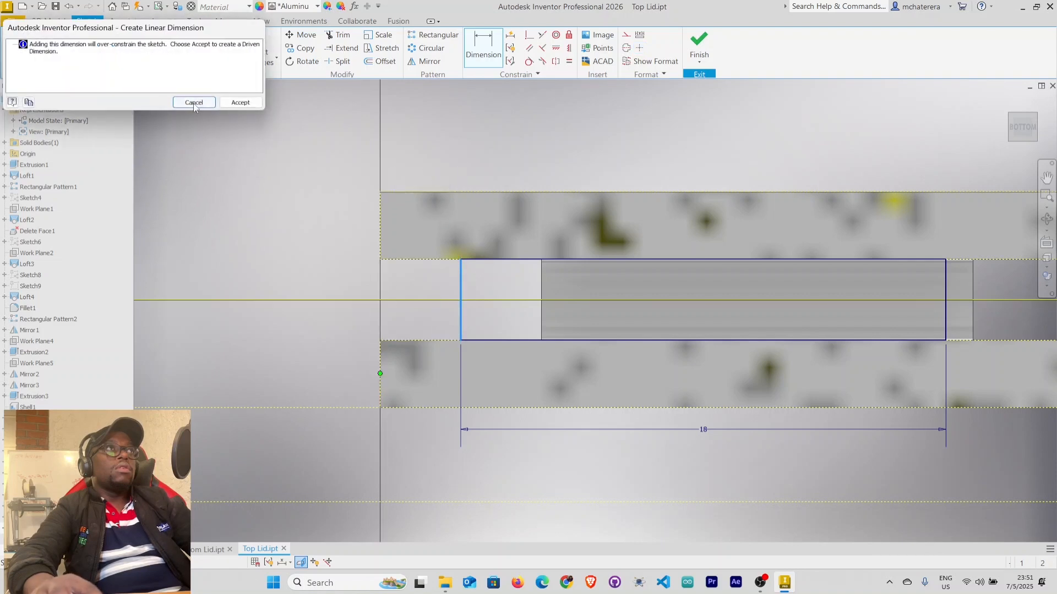
key("Escape")
Undo the over-constrained rectangle and redraw it 18 mm wide across the bore's height, starting further in from the barrel's end
key("ctrl+z")
left_click(152, 44)
left_click(485, 260)
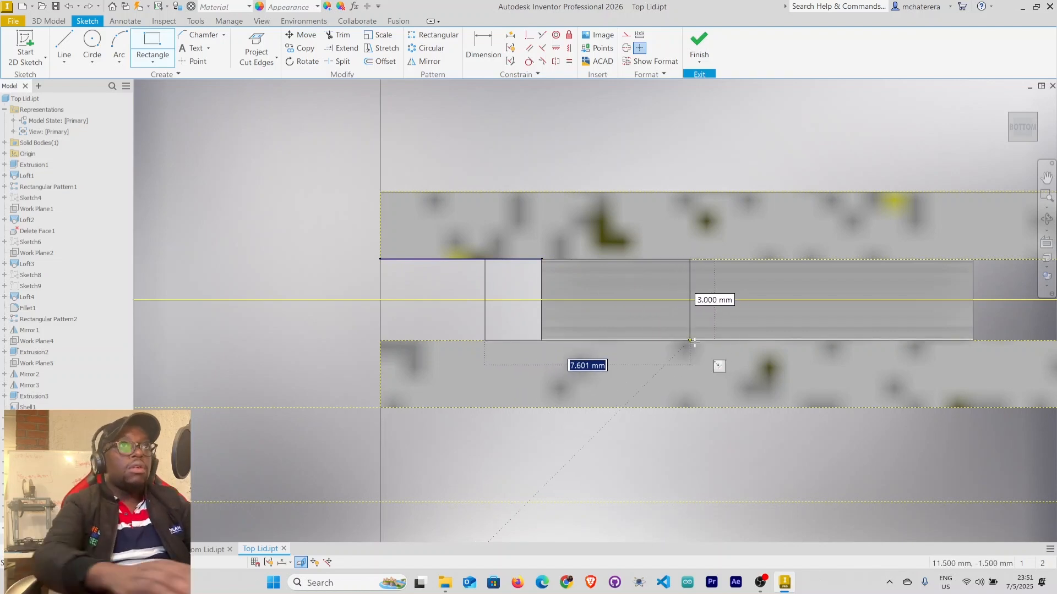
type("18")
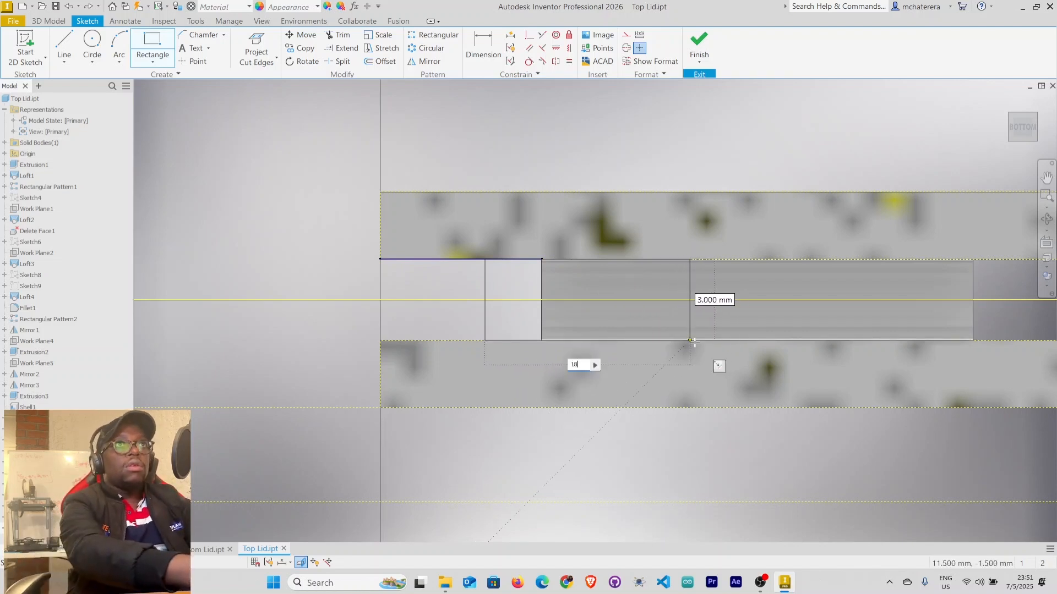
key("Tab")
key("Return")
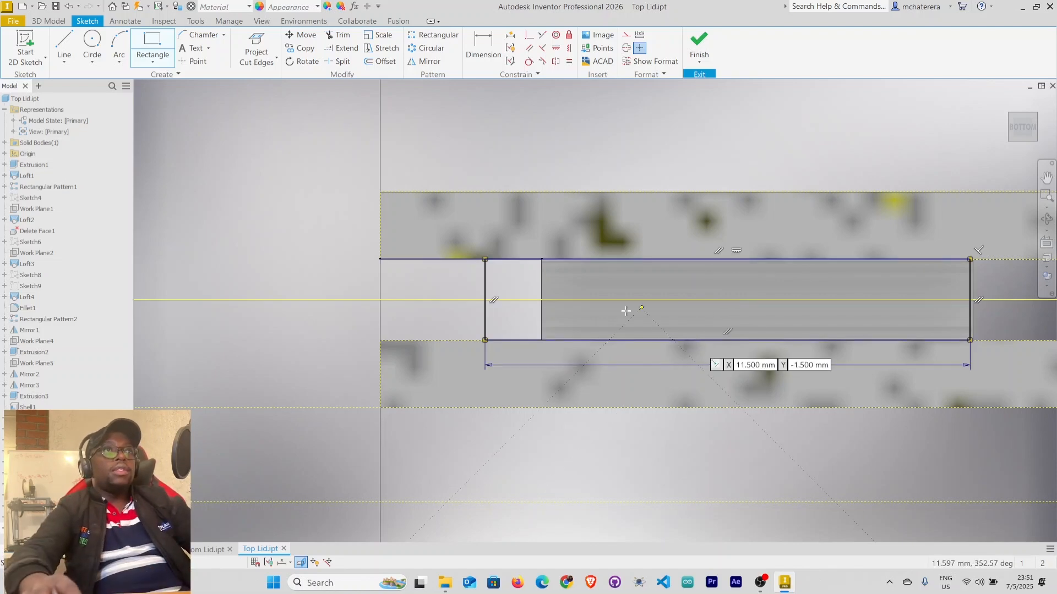
right_click(488, 306)
left_click(507, 312)
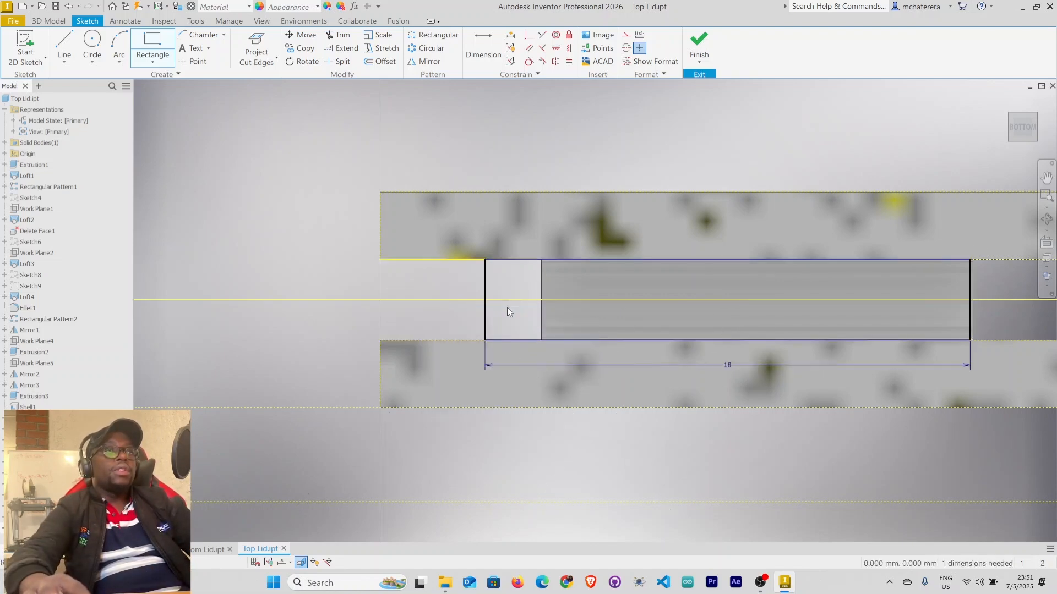
Dimension the rectangle's near edge 4.5 mm from the barrel's starting end and finish the sketch
key("d")
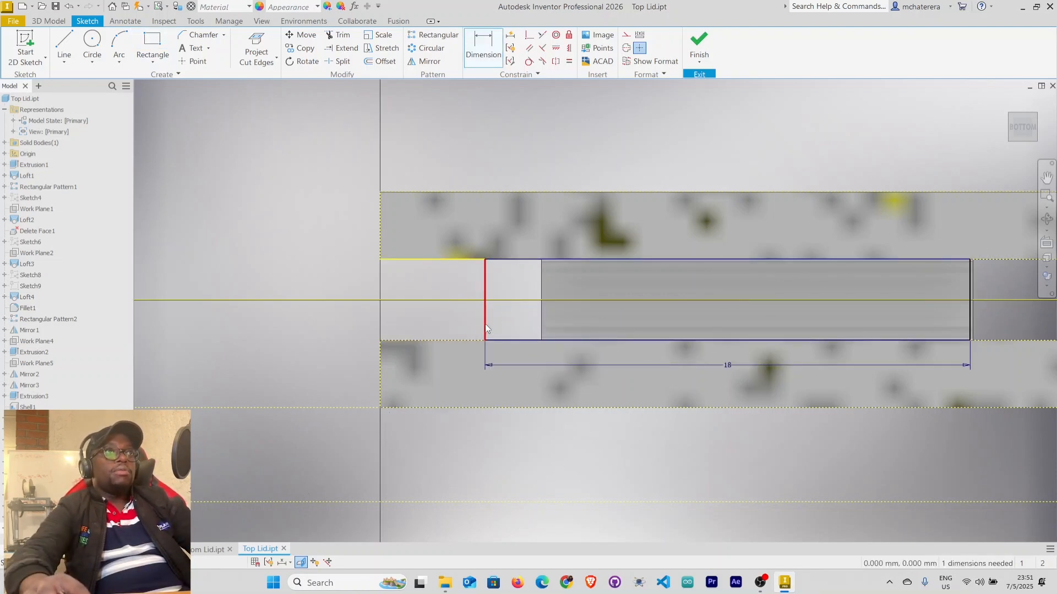
left_click(381, 387)
left_click(419, 160)
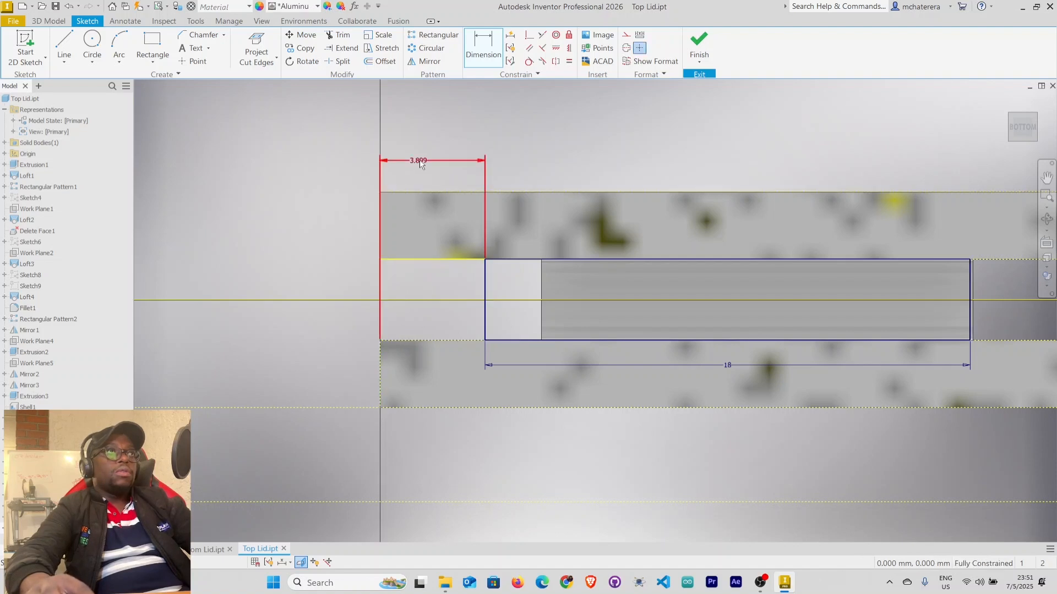
left_click(419, 160)
type("4")
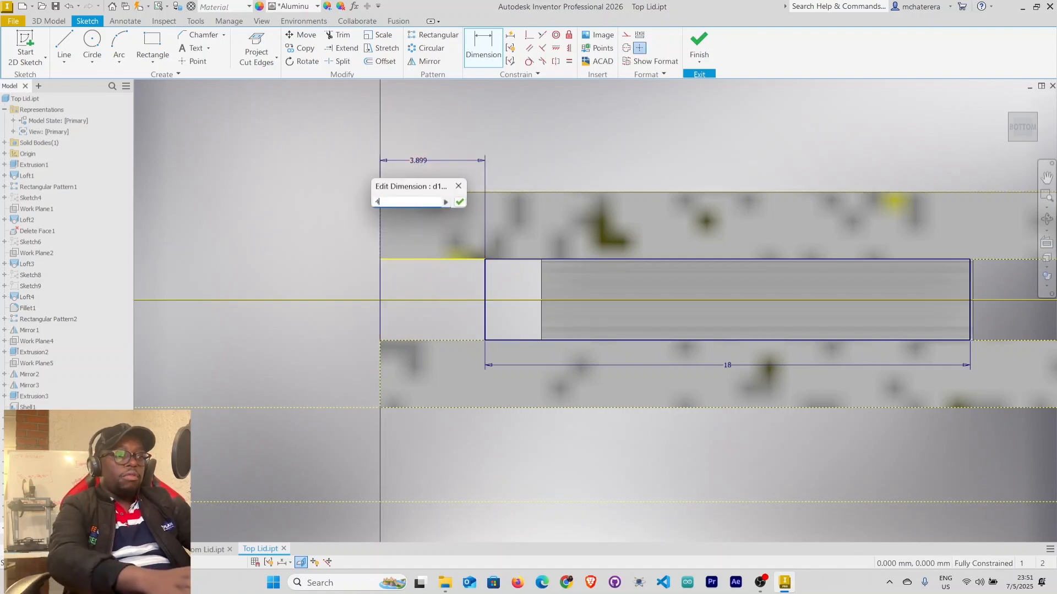
type(".5")
key("Return")
right_click(548, 139)
left_click(587, 140)
left_click(693, 43)
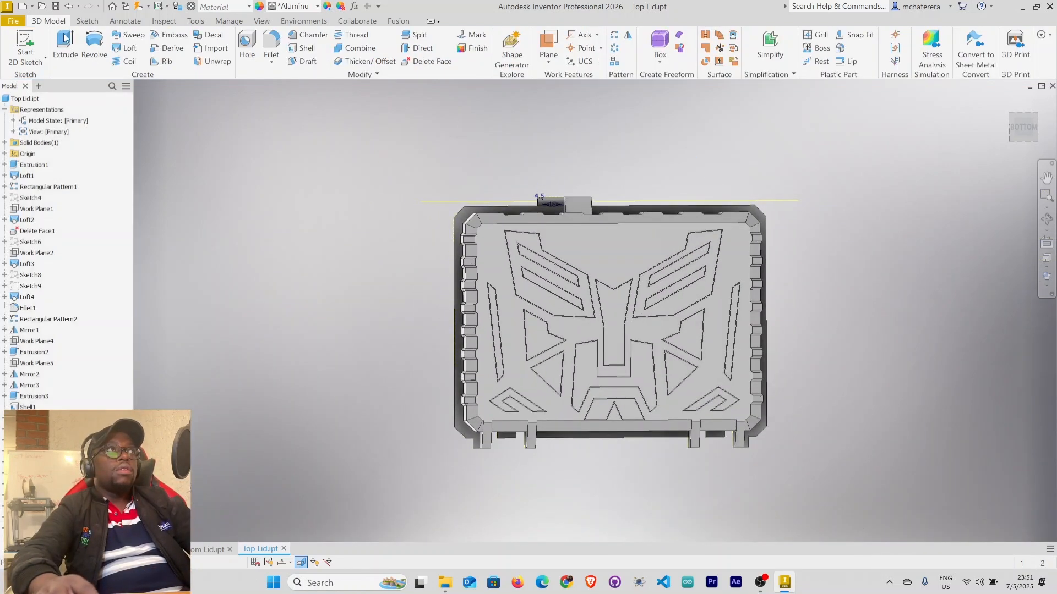
Cut-extrude the 18 mm rectangle through all in the default direction to open a slot in the barrel
left_click(65, 47)
scroll(544, 217, "up", 5)
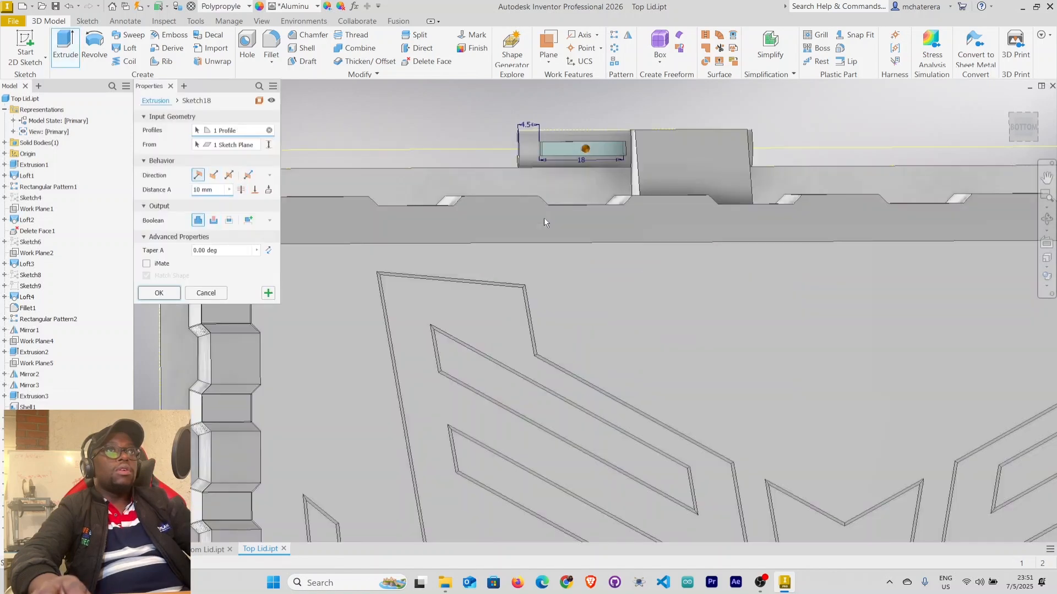
left_click(212, 221)
left_click(241, 191)
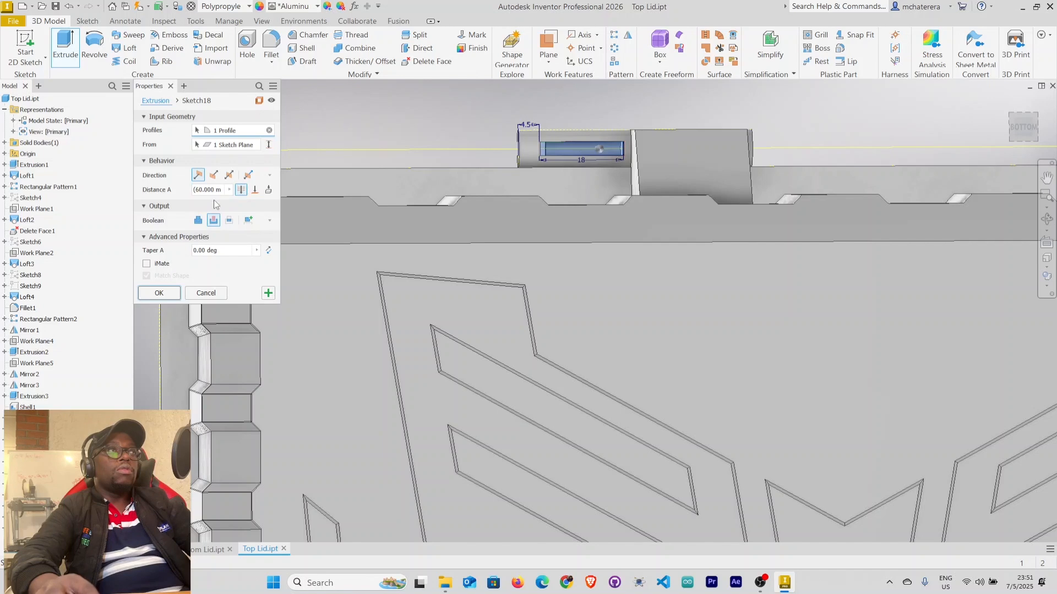
scroll(578, 274, "down", 8)
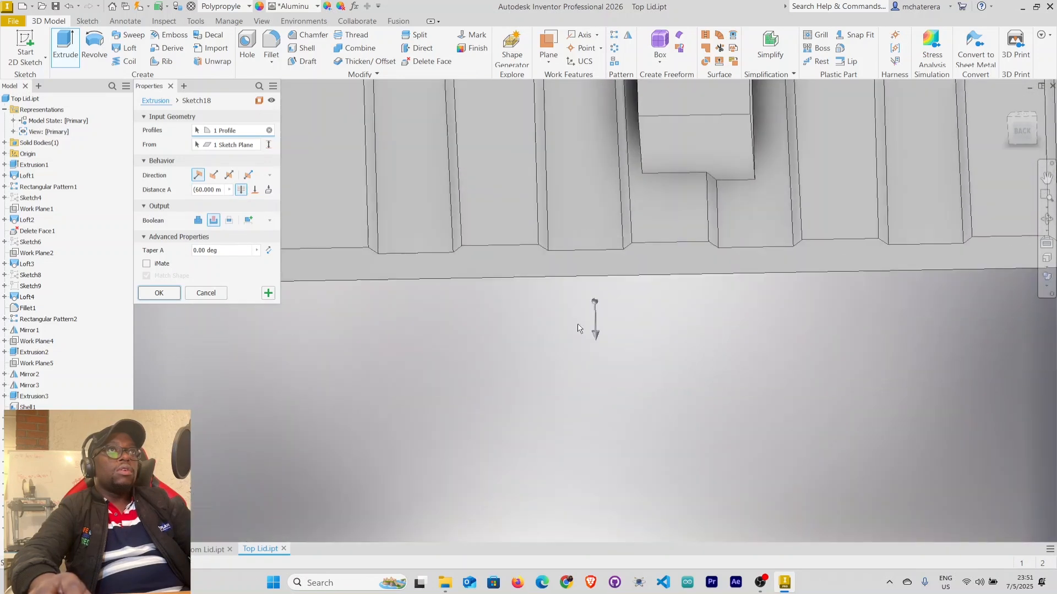
scroll(564, 264, "up", 8)
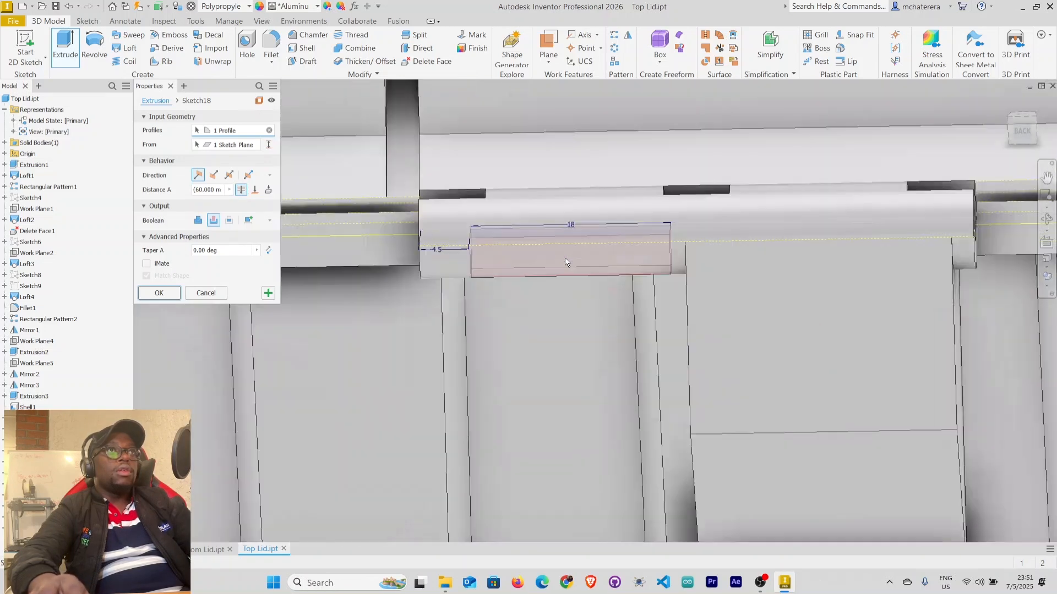
left_click(214, 177)
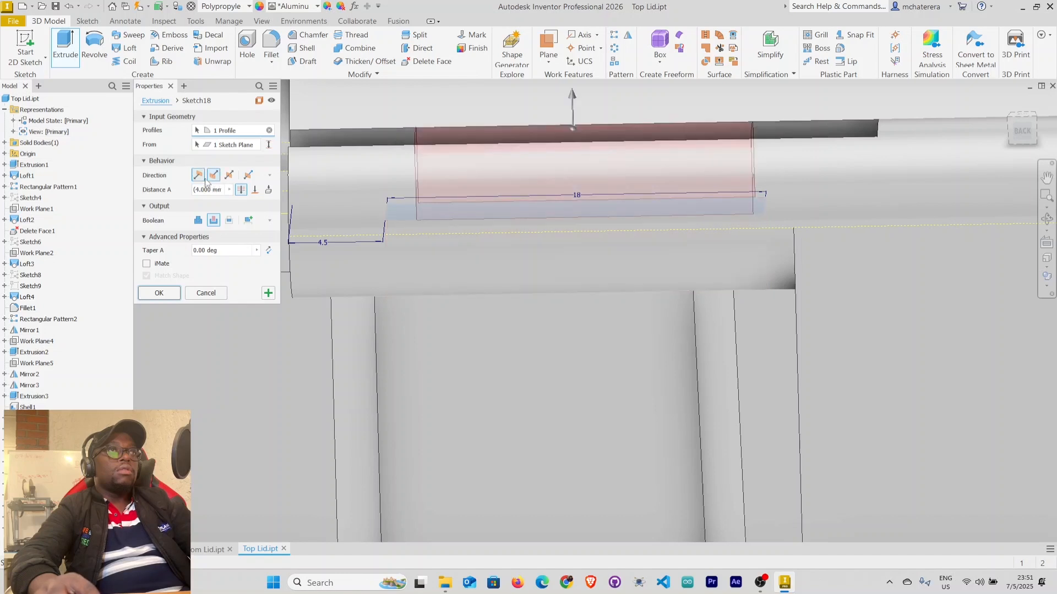
left_click(198, 175)
scroll(570, 297, "down", 5)
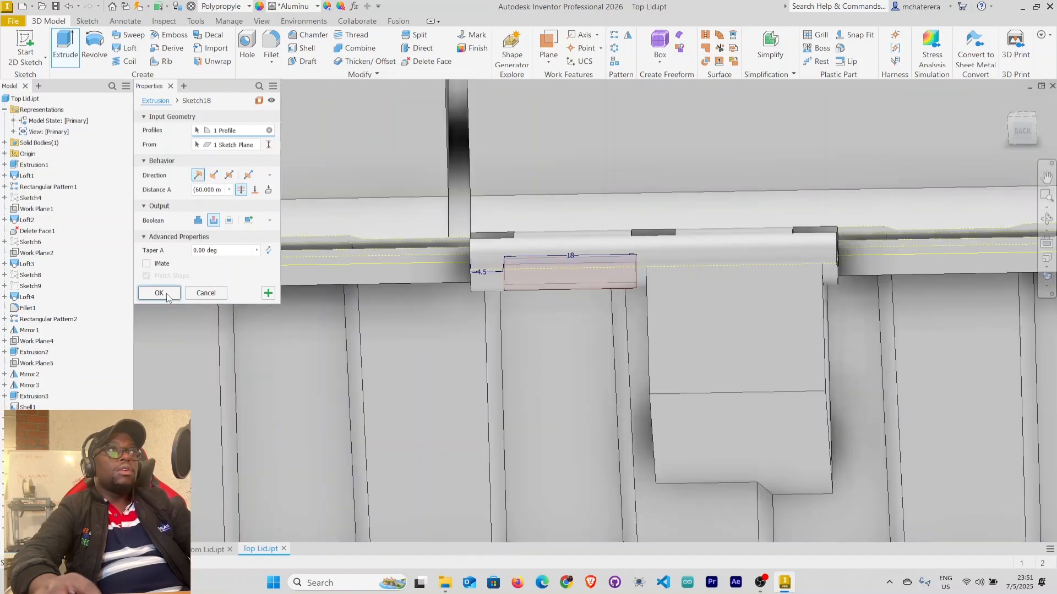
Start a sketch on the latch tab's sloped outer face below the barrel and project that face's outline
mouse_move(593, 354)
middle_mouse_down("shift")
mouse_move(584, 276)
mouse_move(600, 327)
mouse_move(576, 466)
middle_mouse_up("shift")
scroll(600, 327, "down", 3)
mouse_move(607, 253)
middle_mouse_down()
mouse_move(603, 314)
mouse_move(592, 295)
middle_mouse_up()
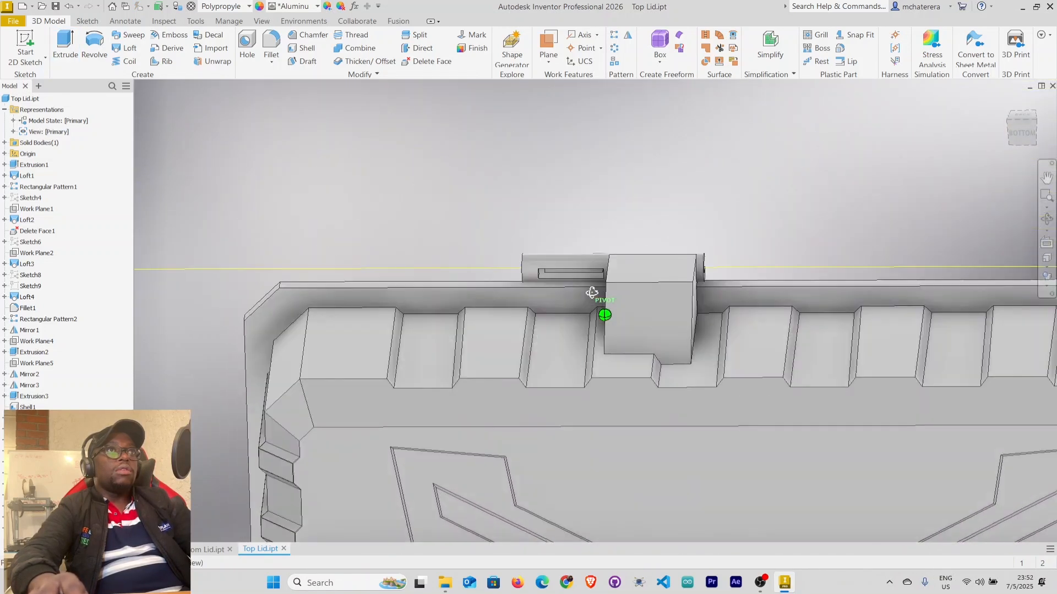
middle_click_drag(654, 312, 614, 299)
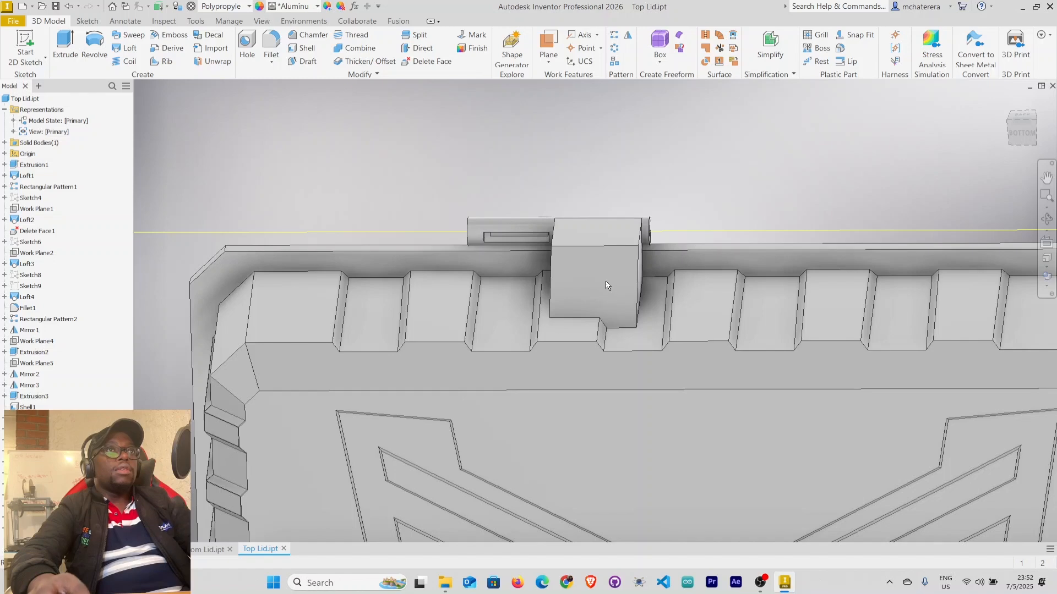
right_click(614, 283)
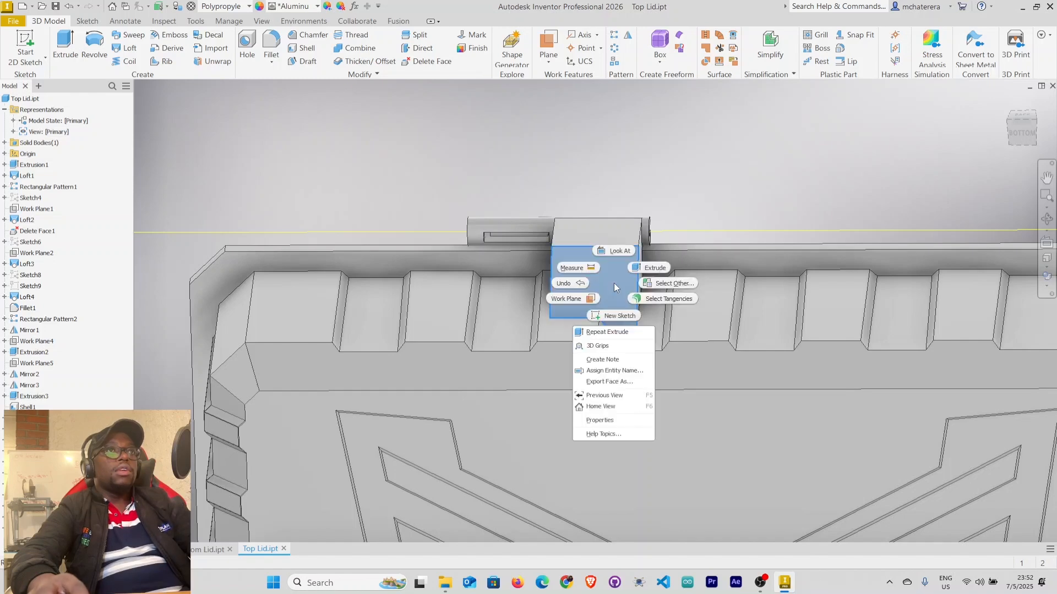
left_click(619, 319)
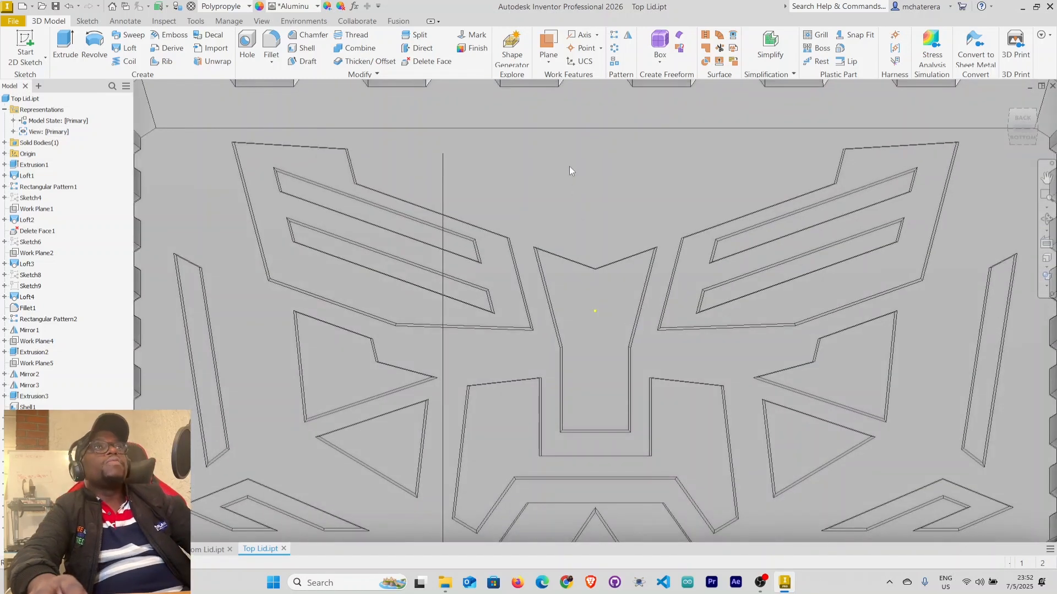
middle_click_drag(578, 146, 580, 425)
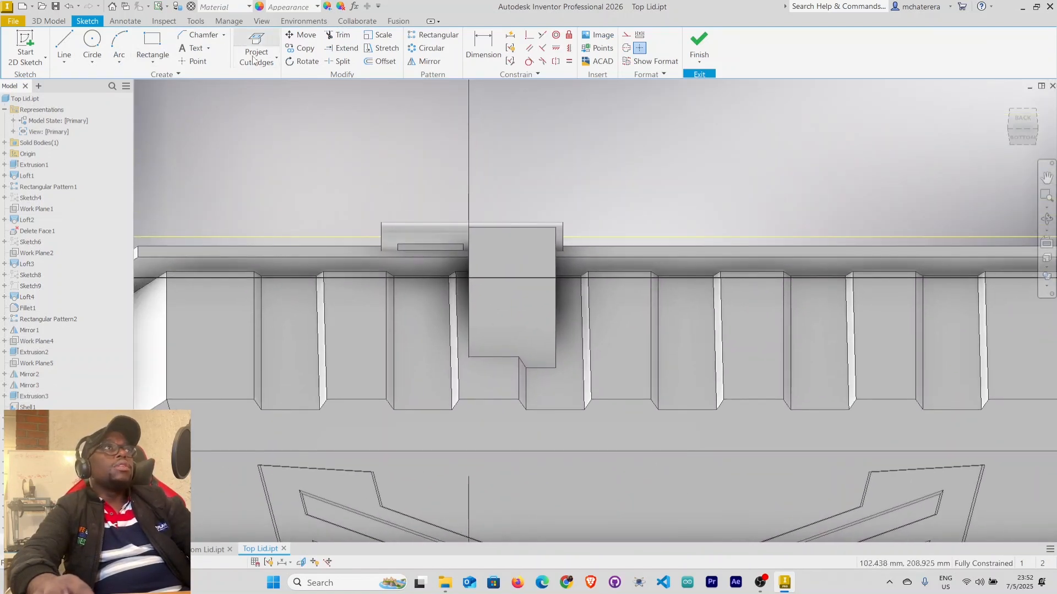
left_click(276, 59)
left_click(284, 80)
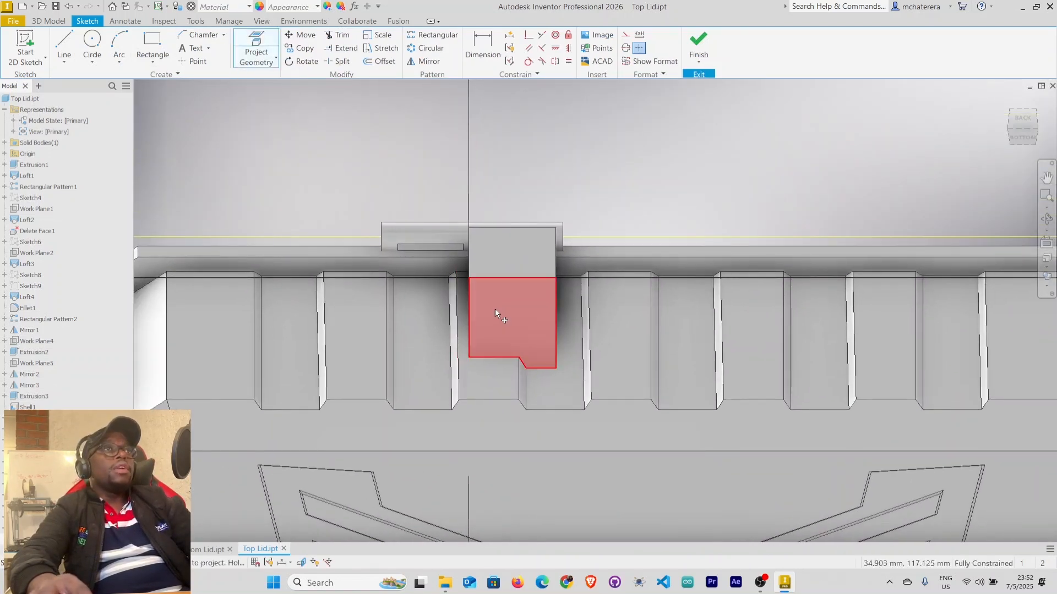
left_click(458, 316)
right_click(354, 156)
left_click(402, 160)
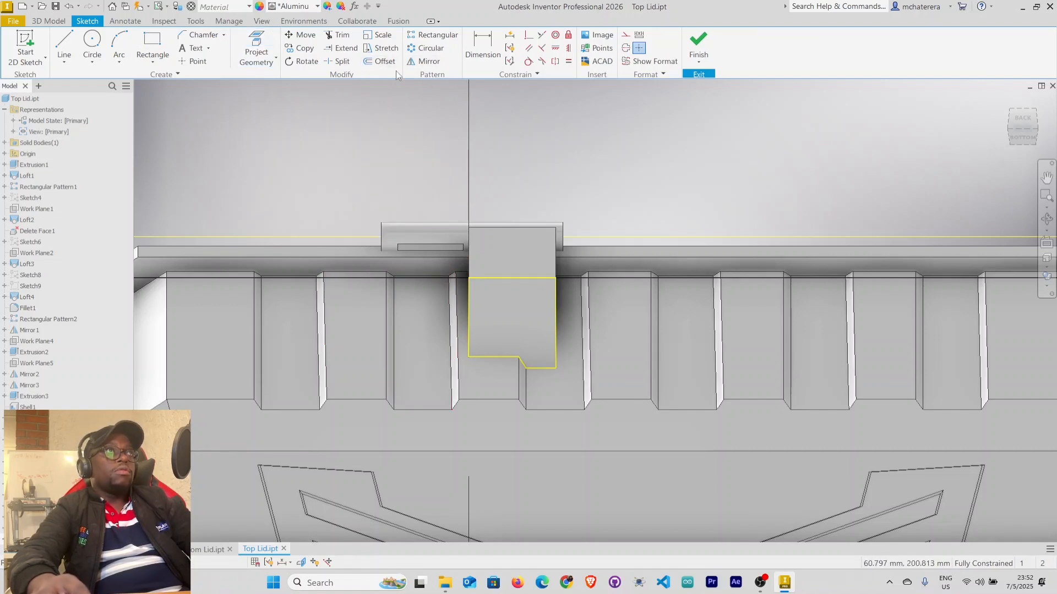
Offset the projected tab outline inward by 2.5 mm
left_click(379, 61)
left_click(524, 286)
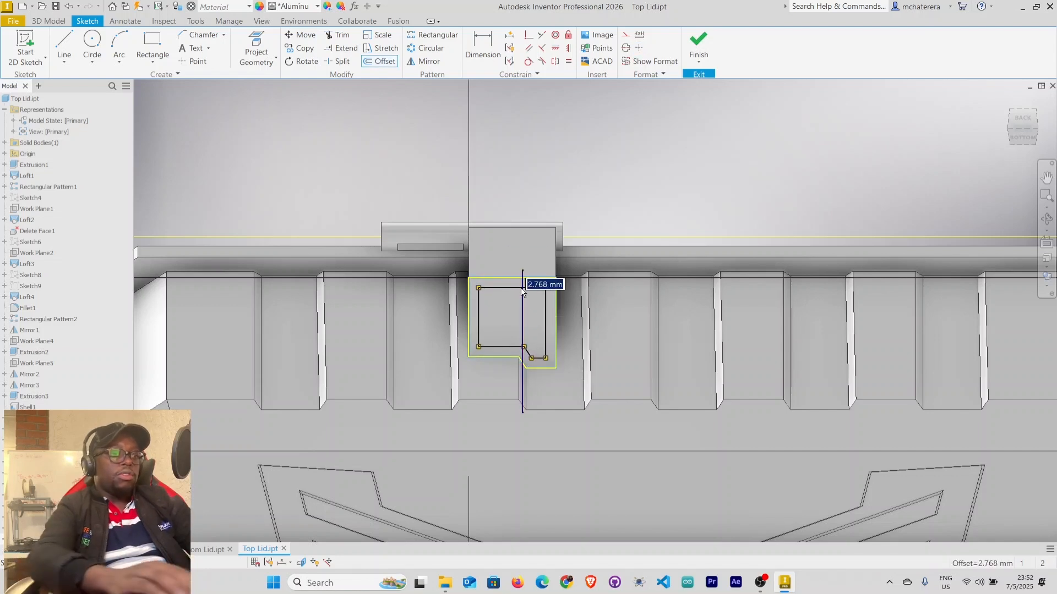
type("2.5")
key("Return")
right_click(543, 164)
left_click(576, 164)
Trim away the offset loop's stepped lower edges, including the slanted segment, leaving only its top and two sides
scroll(521, 320, "down", 3)
scroll(521, 323, "down", 2)
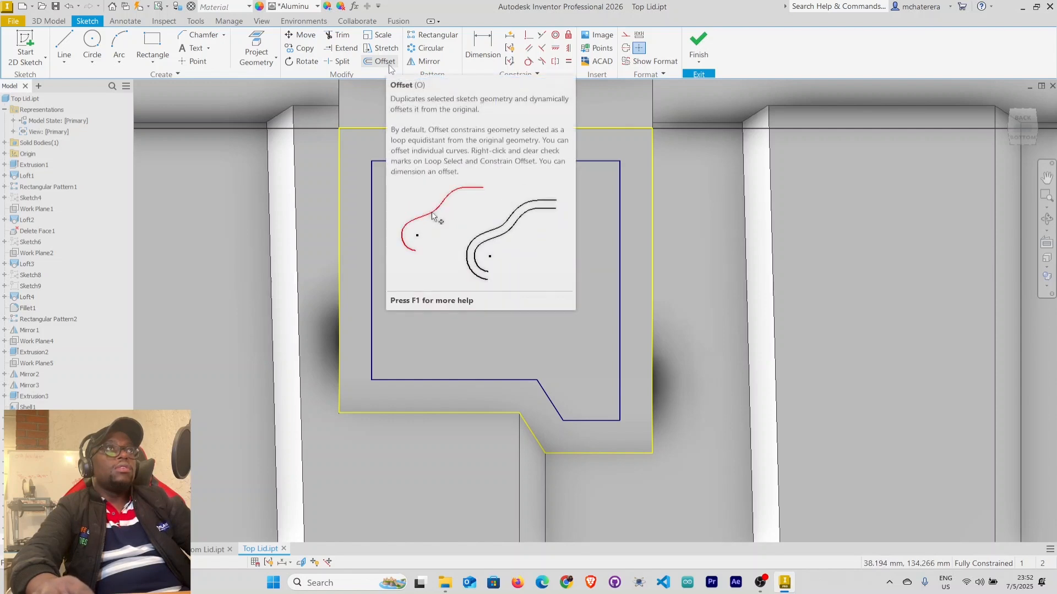
left_click(338, 35)
left_click(451, 379)
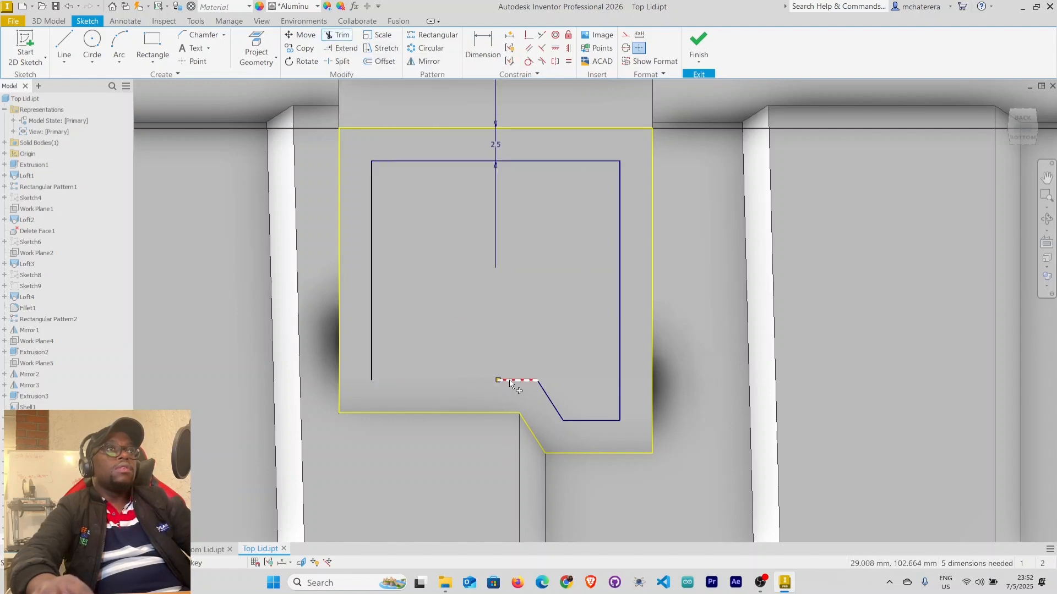
left_click(585, 417)
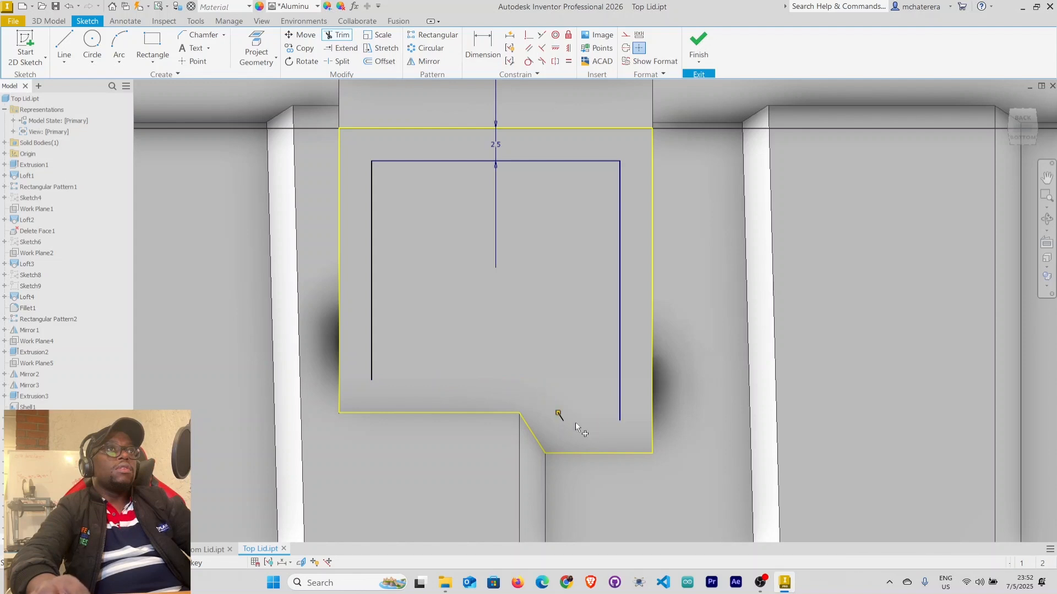
scroll(552, 414, "up", 5)
left_click(608, 433)
scroll(535, 435, "down", 5)
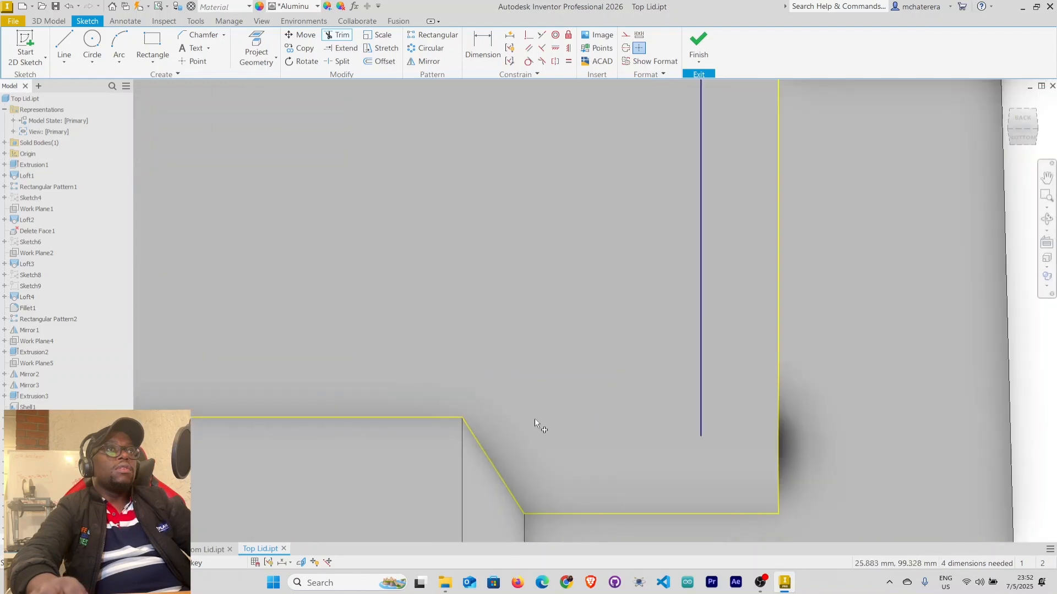
right_click(524, 355)
key("Escape")
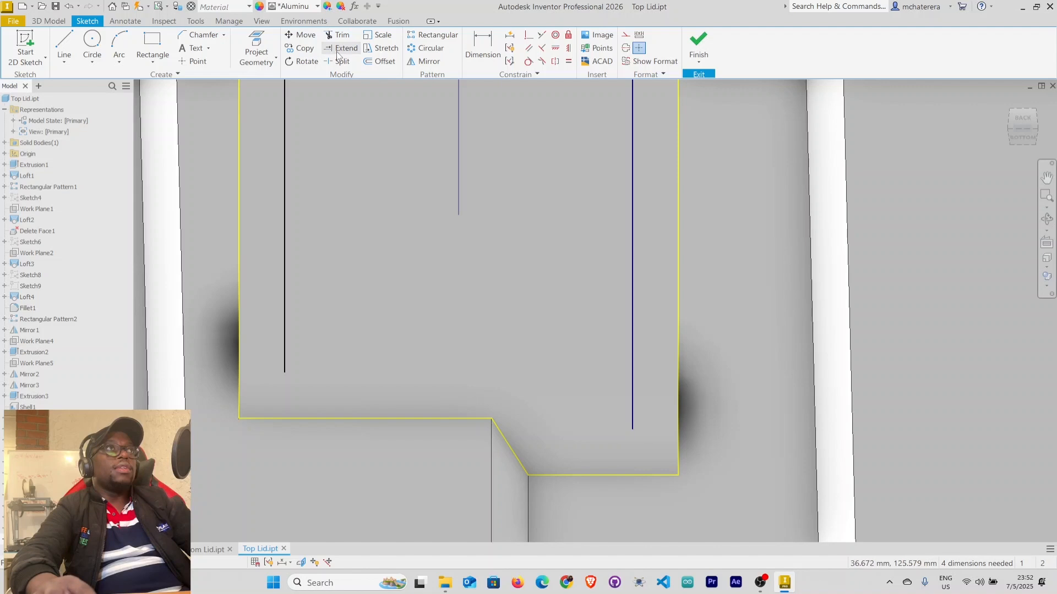
Extend both side lines of the offset profile down to the projected outline's lower edges
left_click(286, 346)
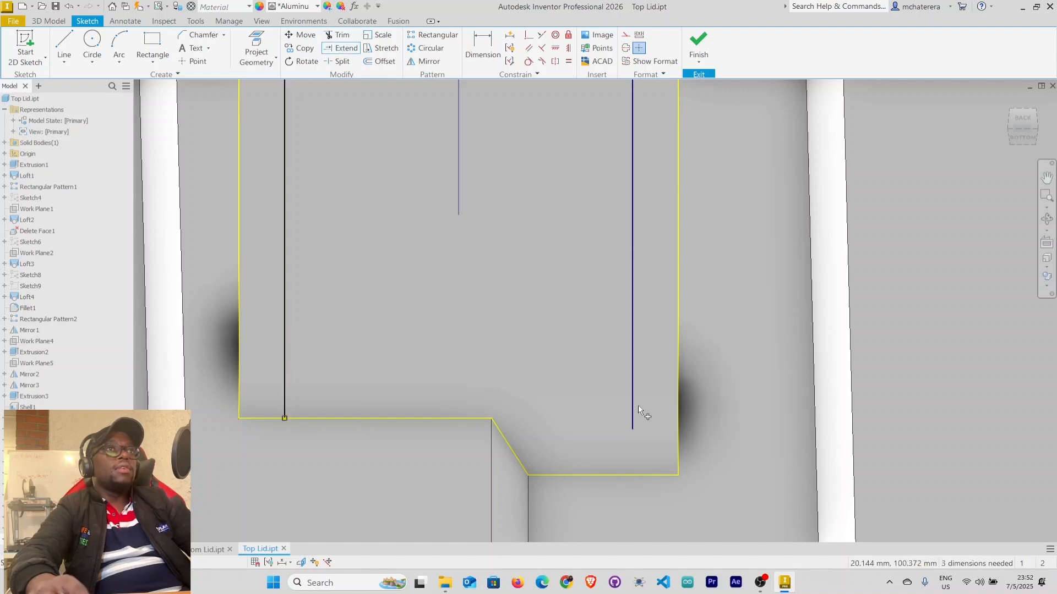
left_click(633, 409)
scroll(466, 398, "down", 5)
right_click(464, 375)
key("Escape")
Turn the projected outline's top, side and two horizontal lower edges into construction geometry, leaving out the slanted edge
scroll(424, 415, "up", 3)
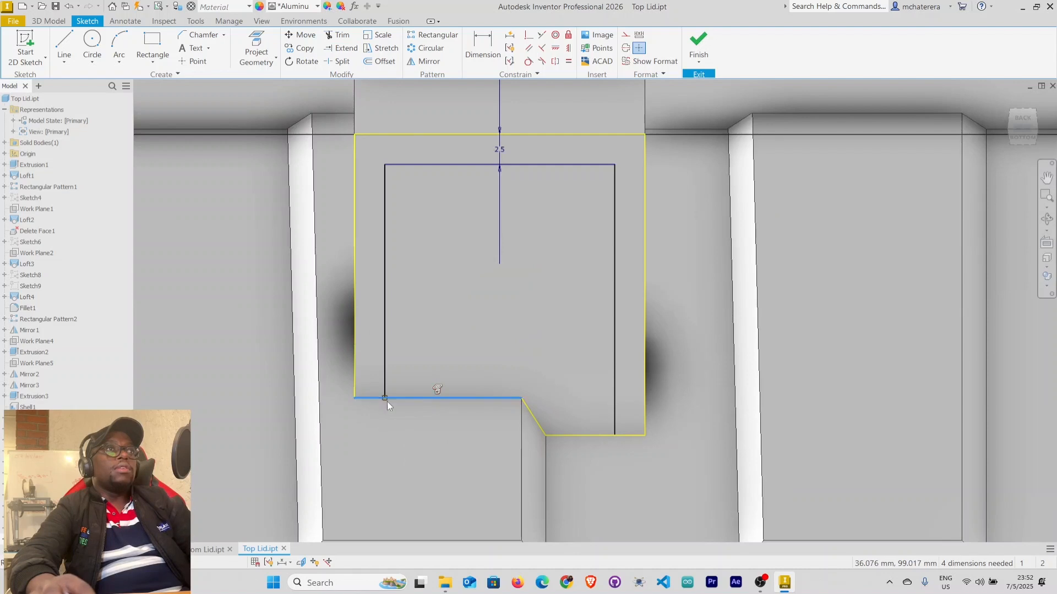
left_click(356, 348)
left_click(435, 134)
left_click(644, 265)
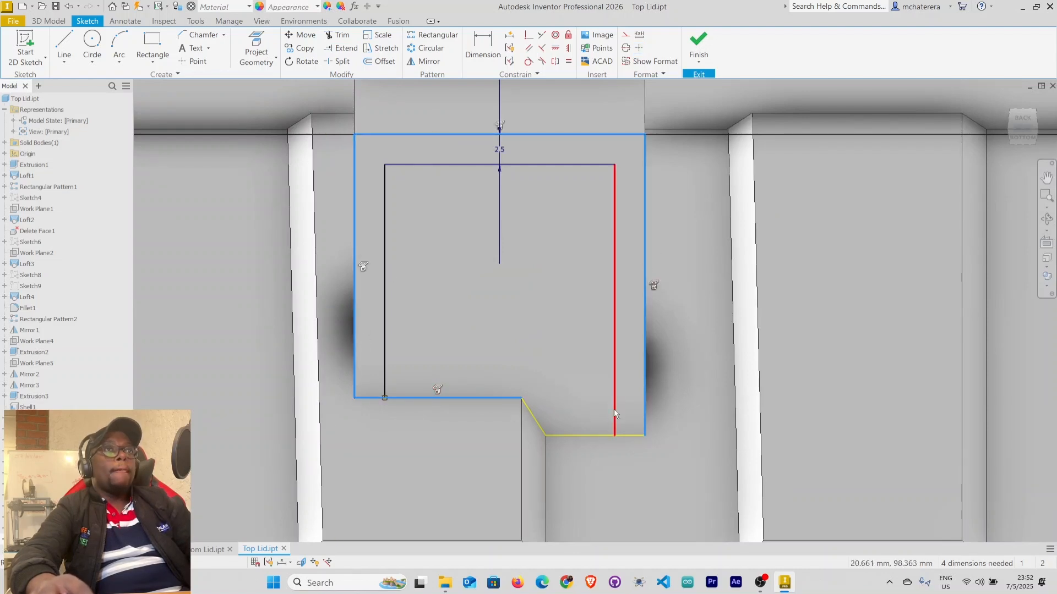
left_click(629, 436)
right_click(480, 314)
left_click(521, 317)
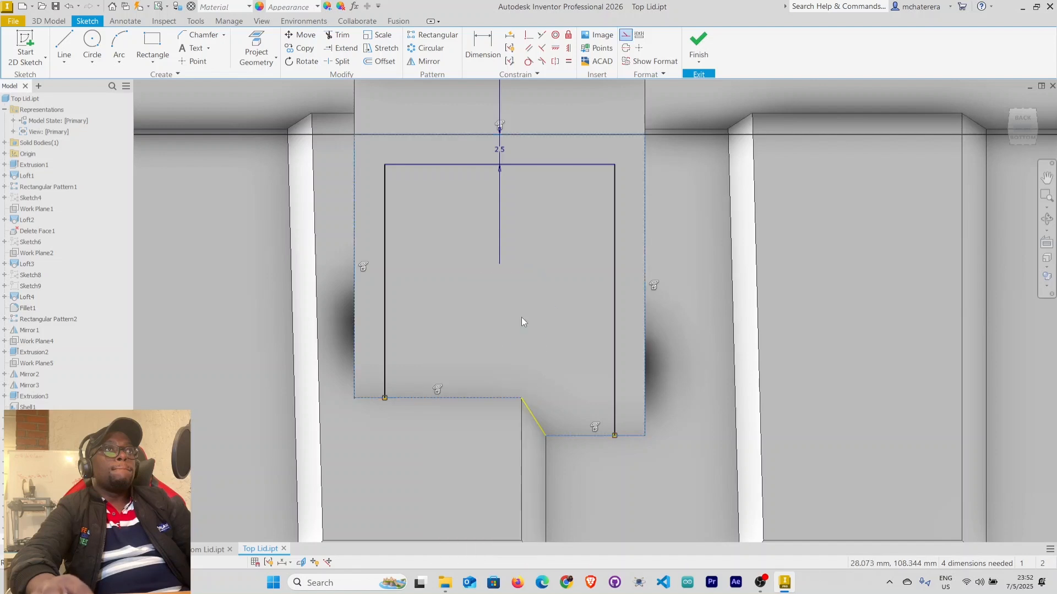
Close the inset profile with lines along the tab's two horizontal lower edges, joining both side lines to the slanted edge's ends
left_click(446, 339)
left_click(64, 44)
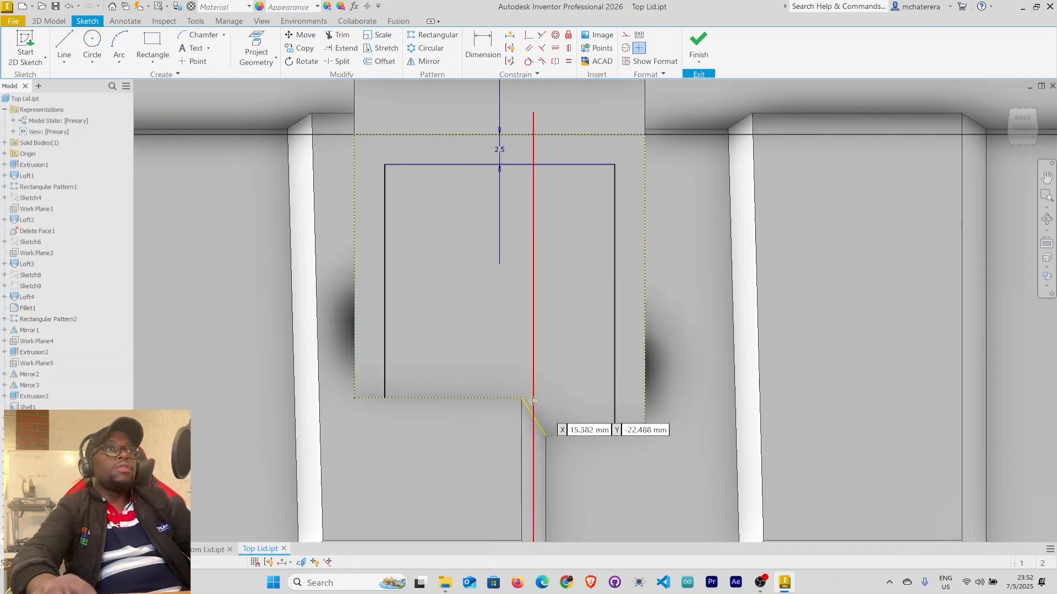
left_click(521, 398)
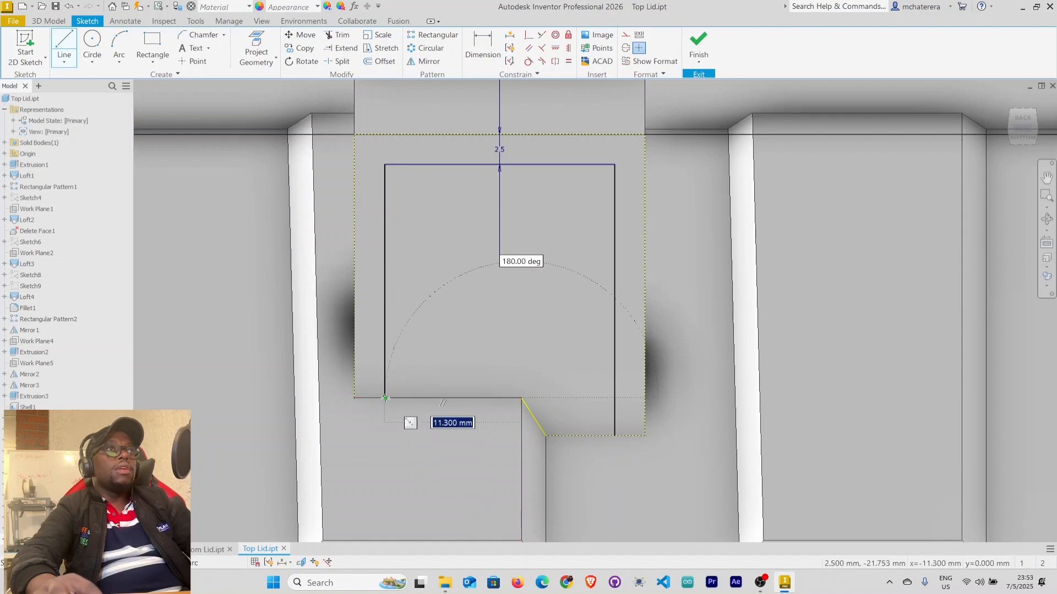
double_click(385, 398)
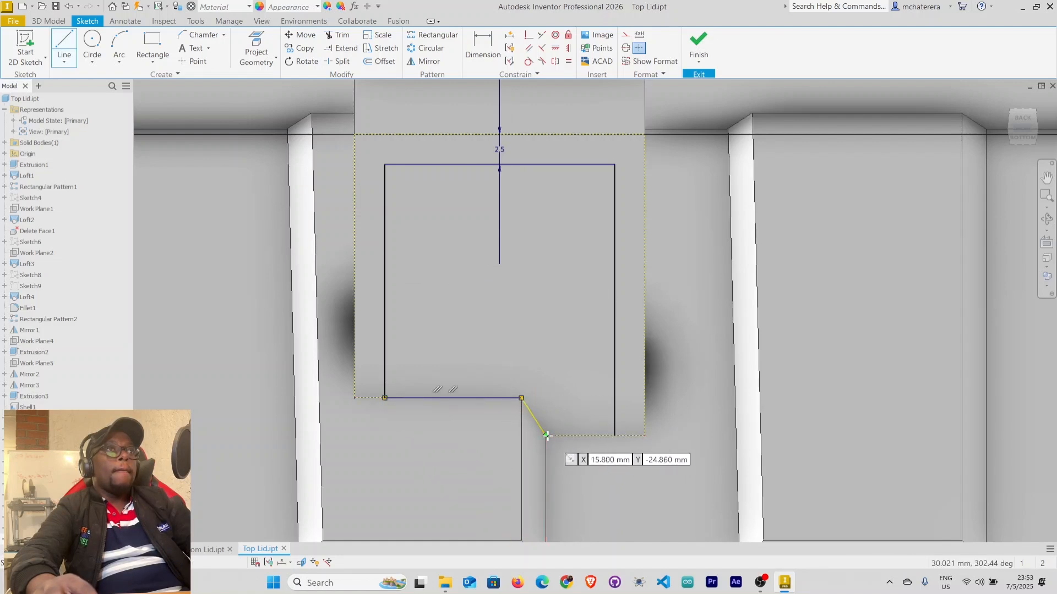
left_click(545, 435)
left_click(615, 435)
right_click(485, 305)
left_click(516, 319)
Fully constrain the inset profile with Auto Dimension, applying both dimensions and constraints, and finish the sketch
middle_click_drag(518, 282, 525, 333)
left_click(510, 37)
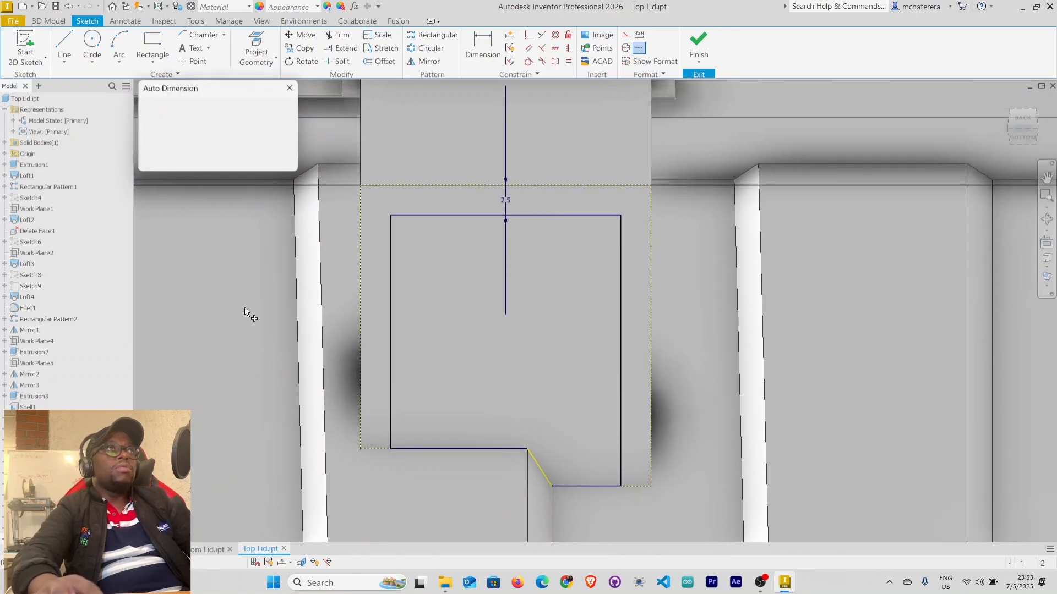
left_click(183, 159)
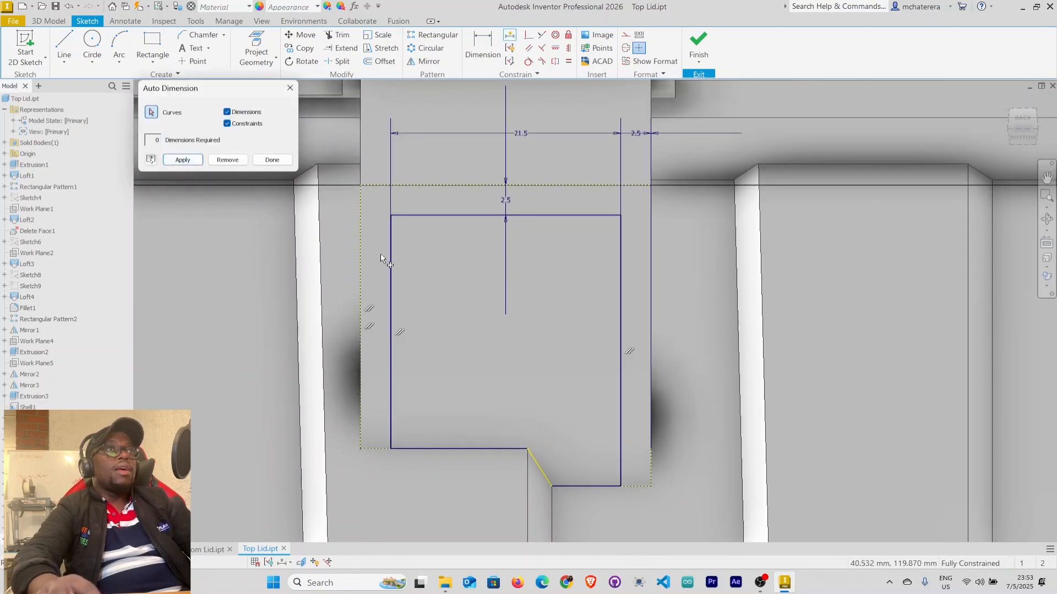
left_click(274, 163)
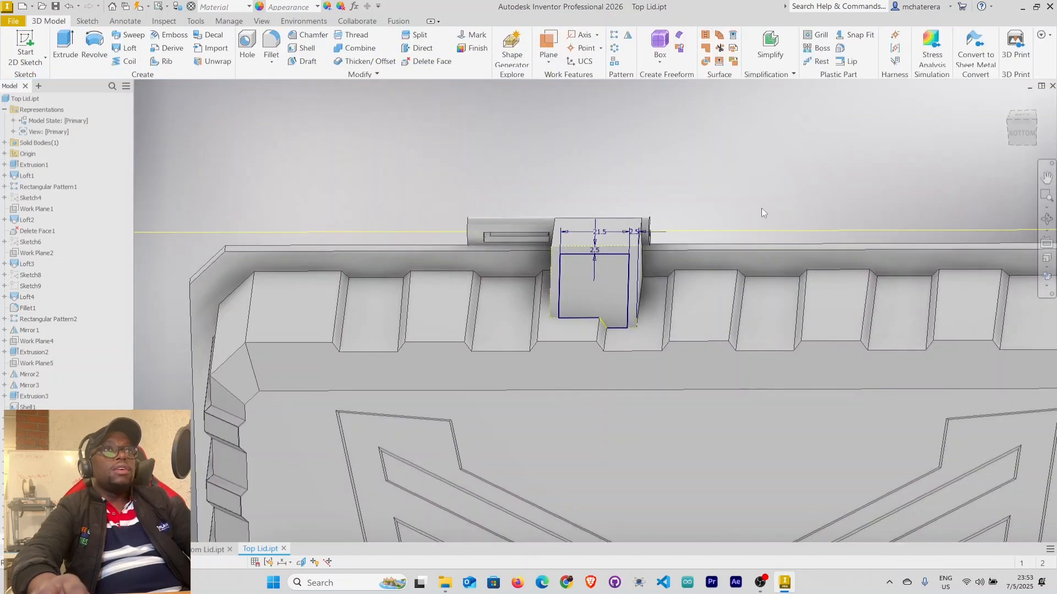
Create a work plane offset -4 mm from the lid's flat rim face
middle_click_drag(767, 243, 722, 278, "shift")
middle_click_drag(676, 237, 477, 258)
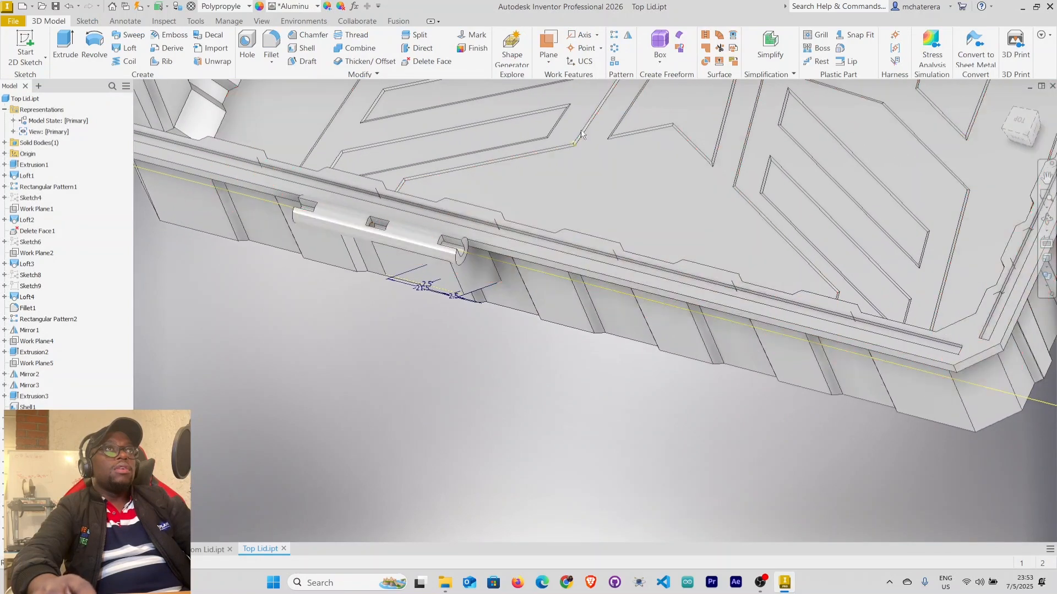
scroll(528, 265, "down", 5)
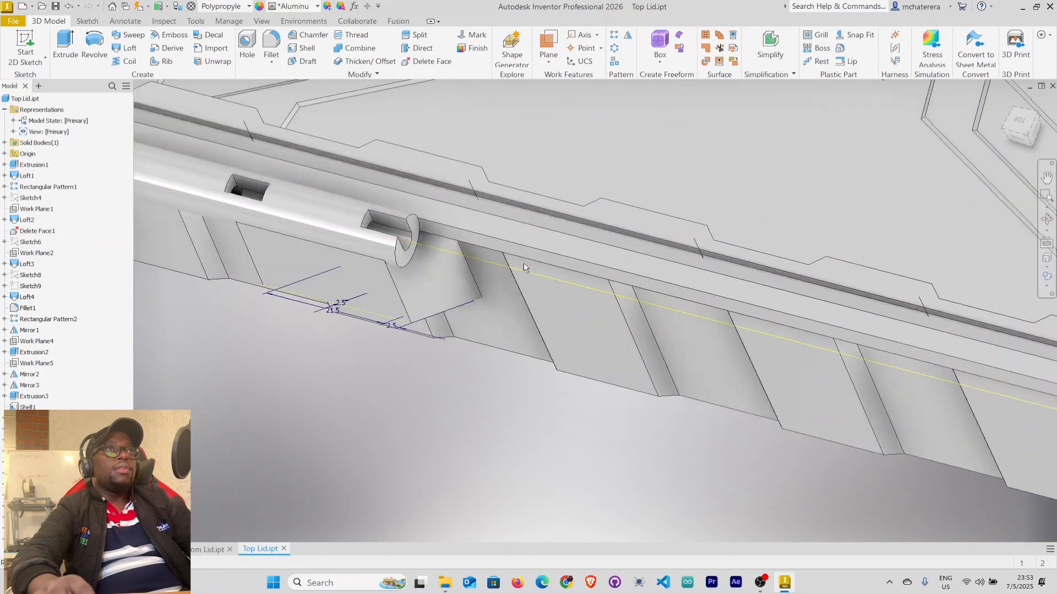
scroll(526, 255, "up", 3)
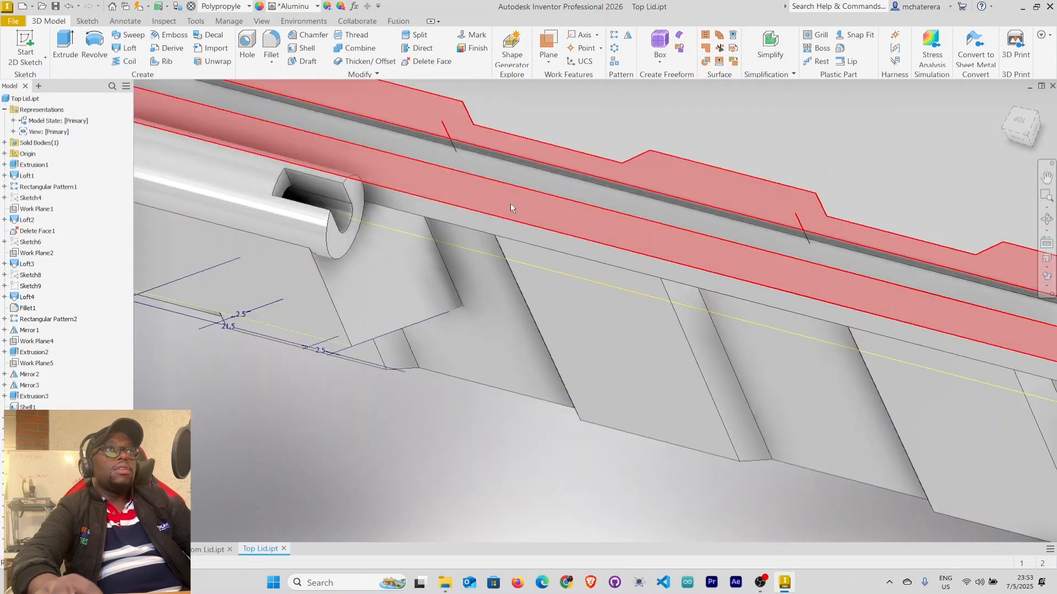
left_click(511, 207)
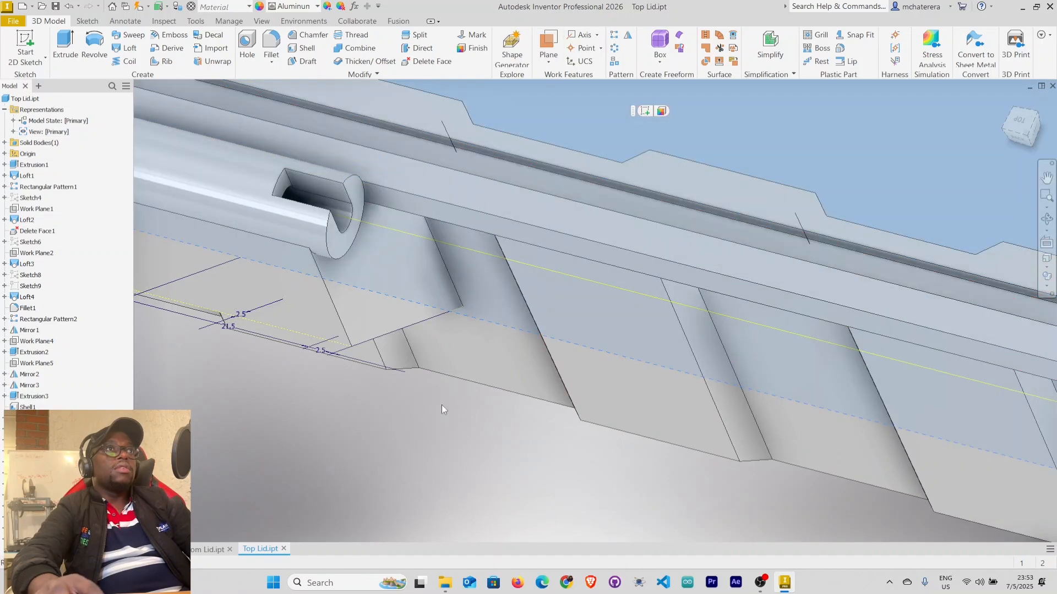
left_click(431, 417)
left_click(547, 49)
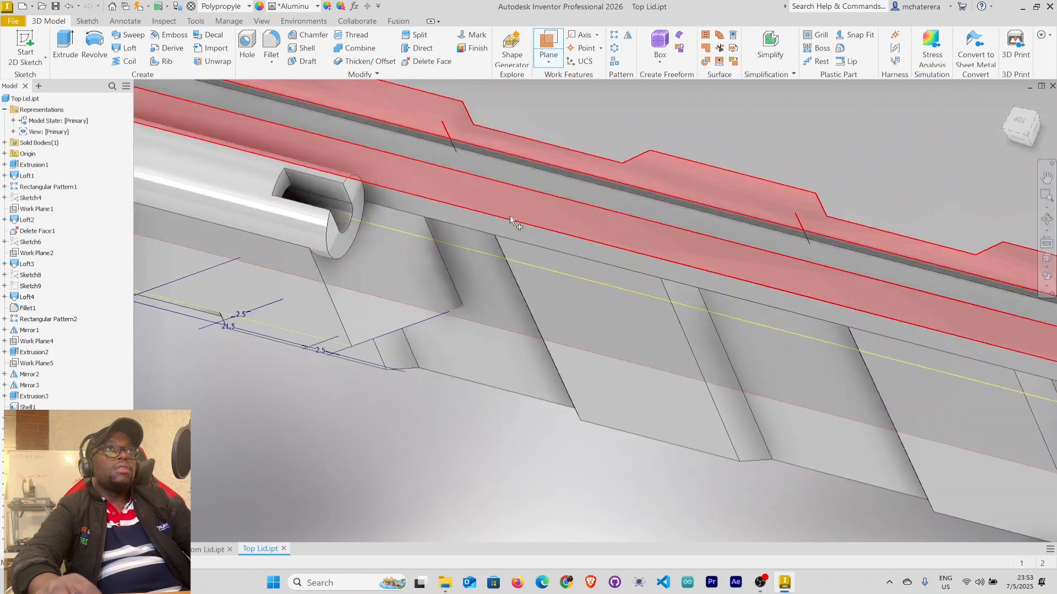
left_click_drag(510, 216, 510, 242)
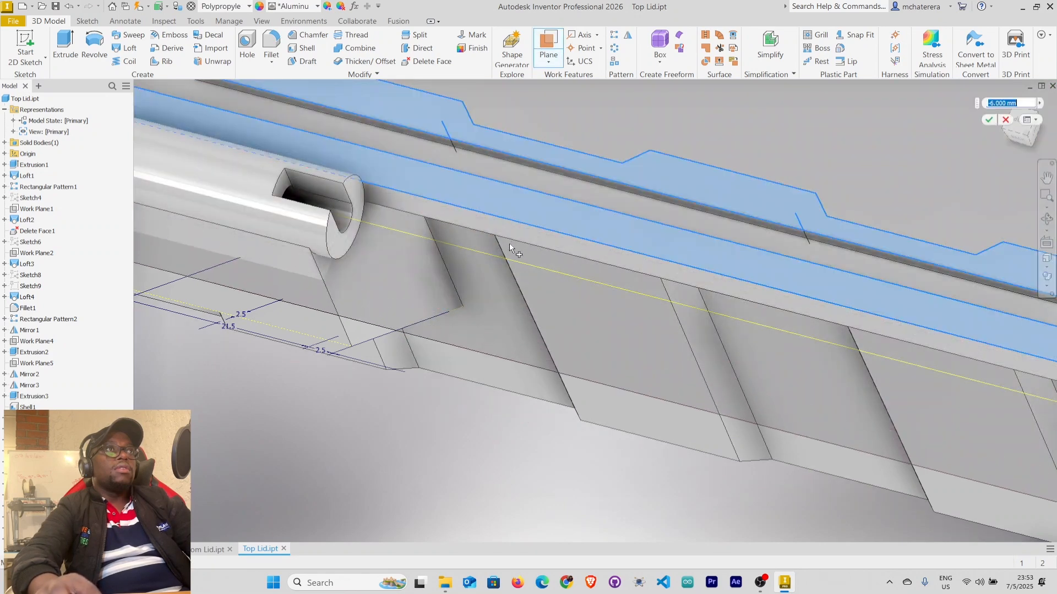
scroll(589, 250, "down", 3)
scroll(589, 250, "down", 2)
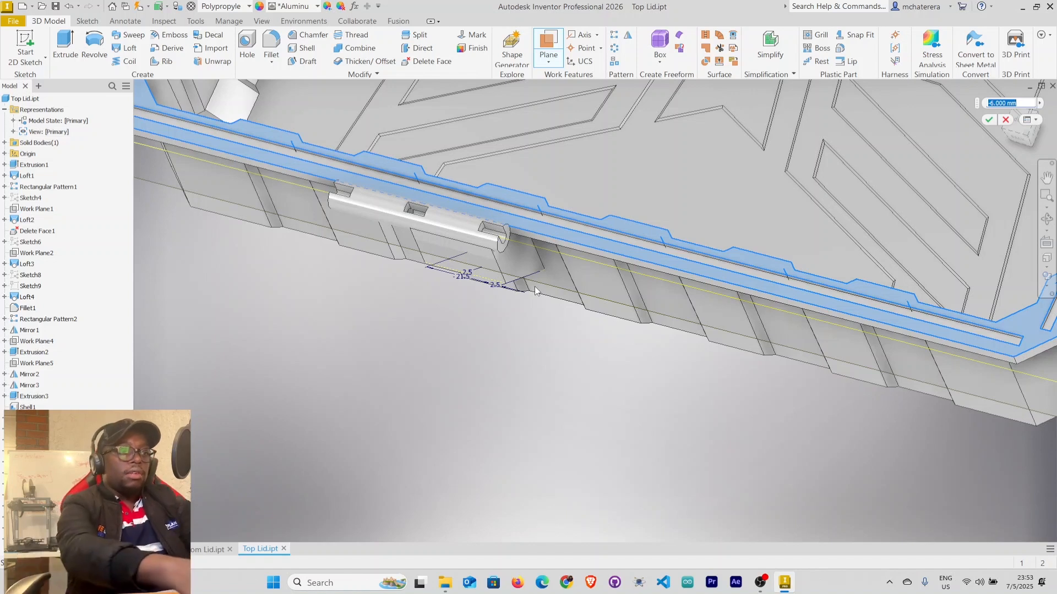
type("-4")
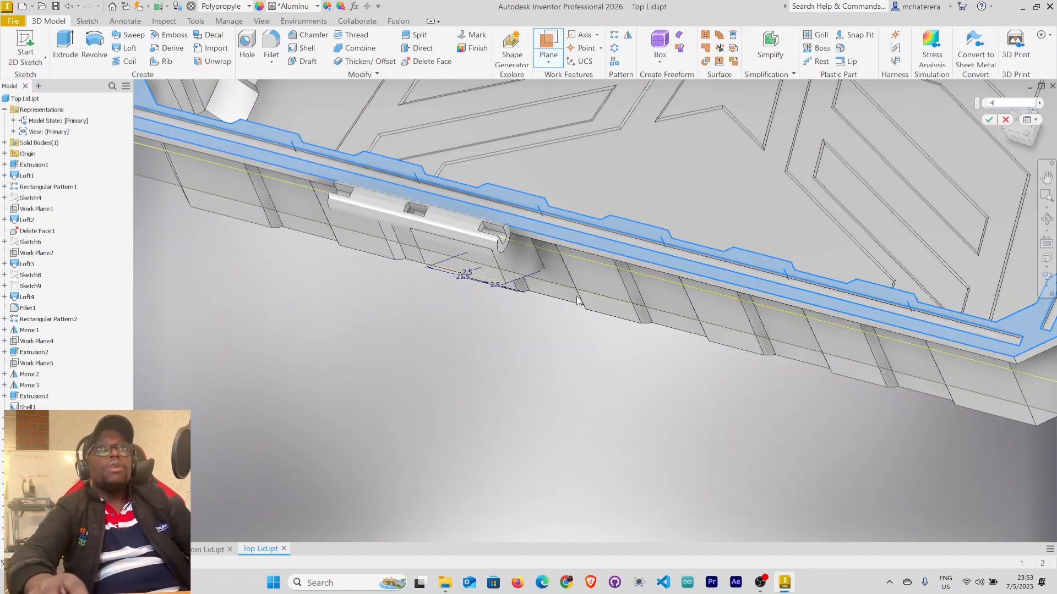
left_click(991, 120)
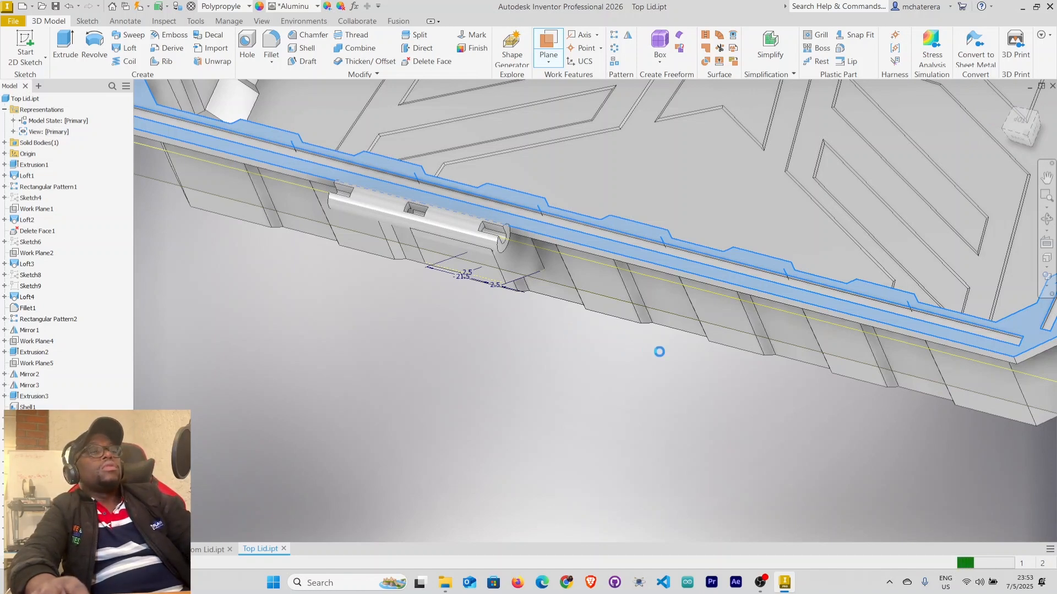
Start a sketch on the new offset work plane, slice the graphics and project the cut edges
scroll(660, 351, "down", 5)
middle_click_drag(753, 374, 826, 347, "shift")
left_click(823, 335)
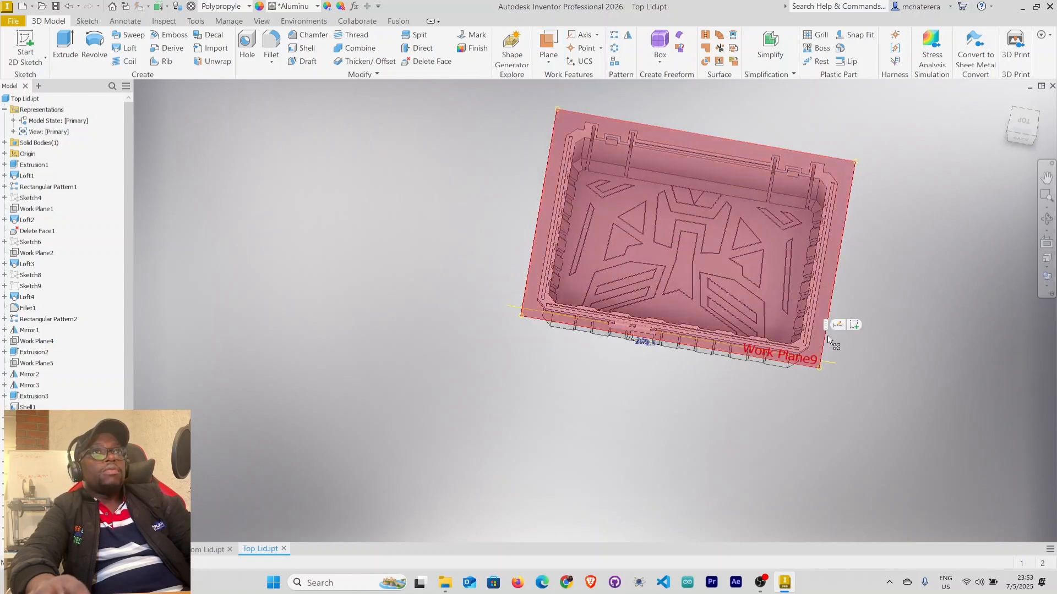
key("Page_Up")
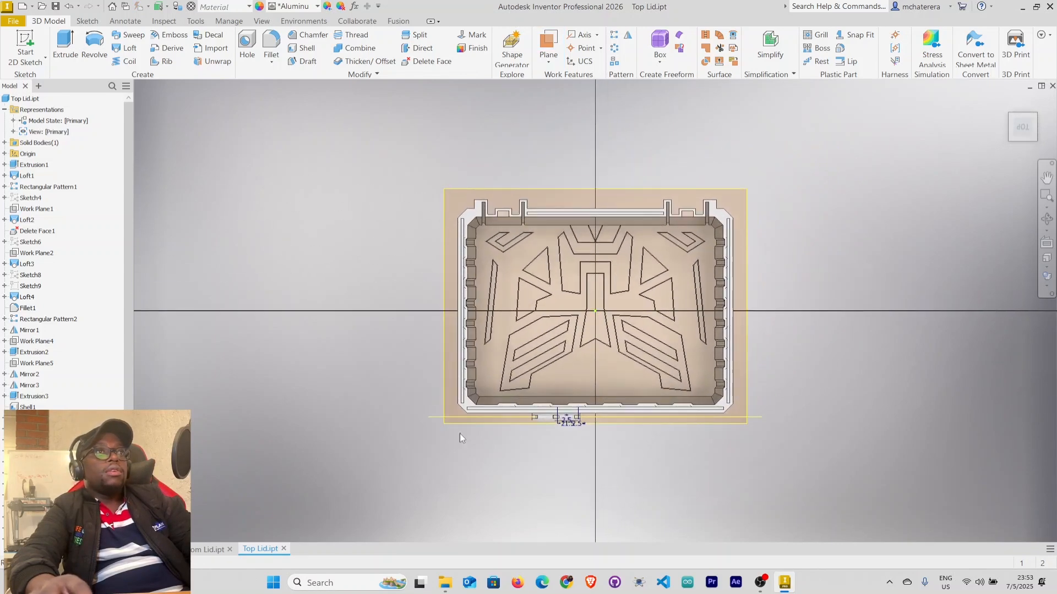
key("s")
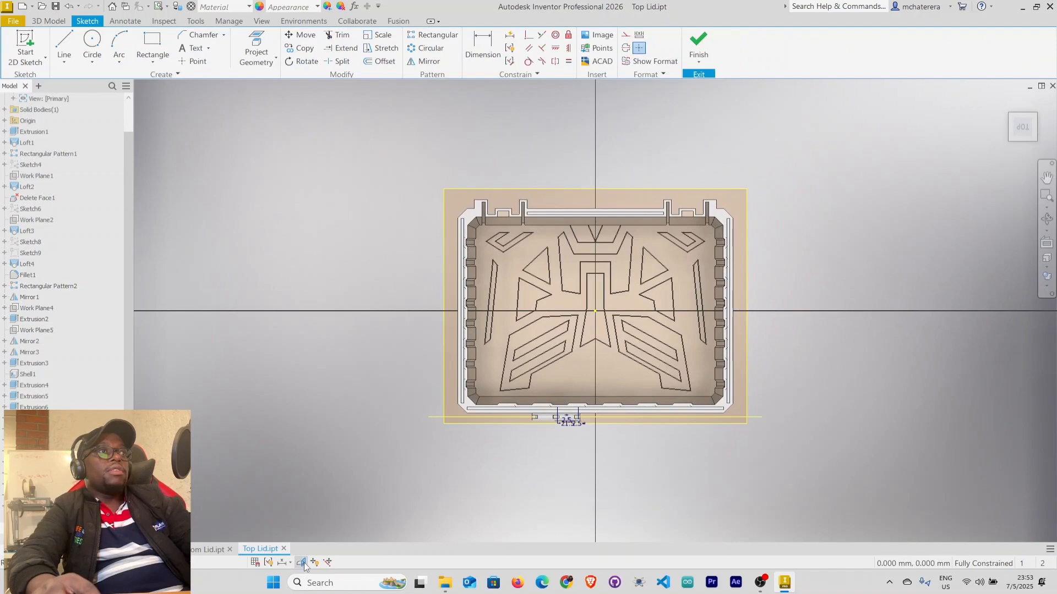
left_click(303, 564)
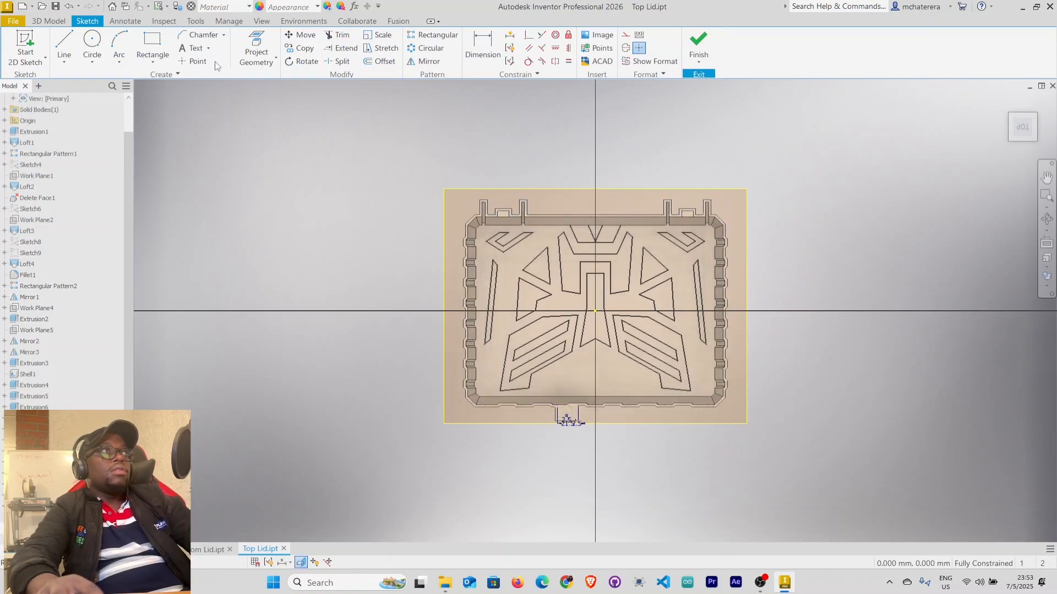
left_click(276, 57)
left_click(280, 103)
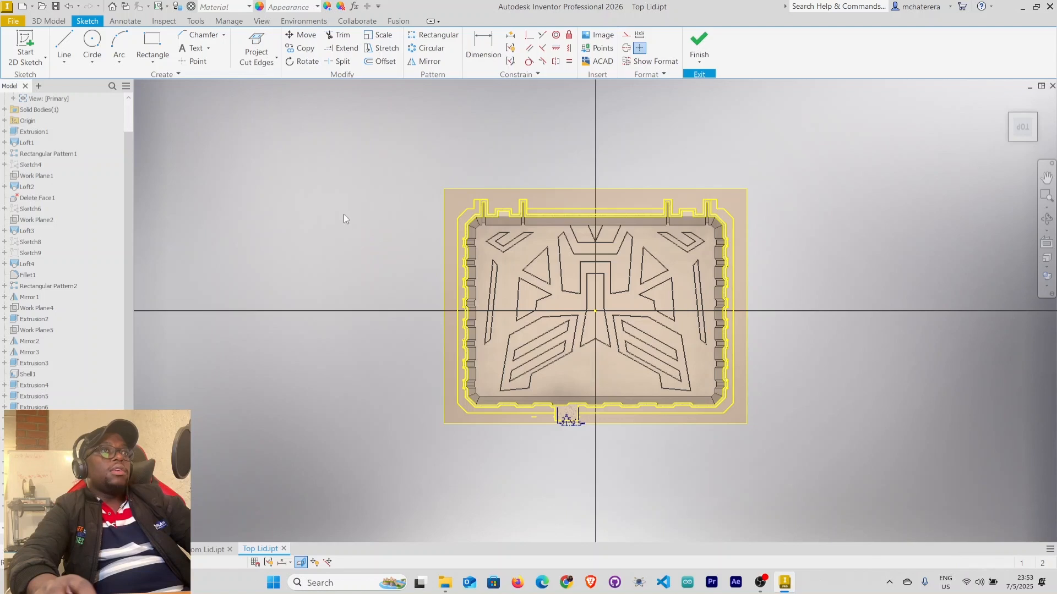
mouse_move(350, 145)
left_mouse_down()
mouse_move(804, 423)
mouse_move(874, 490)
left_mouse_up()
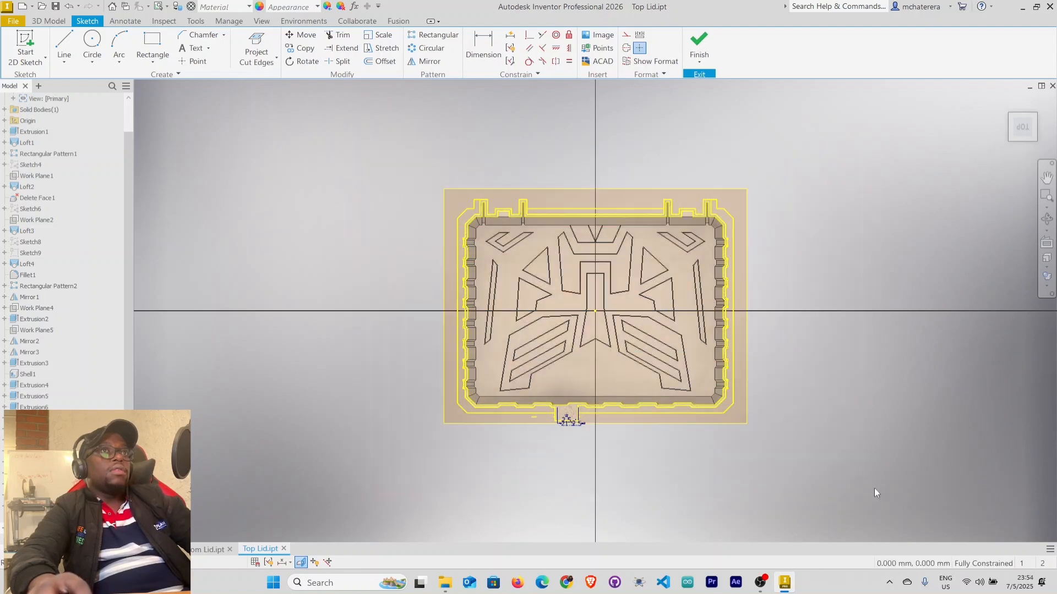
right_click(874, 478)
left_click(861, 475)
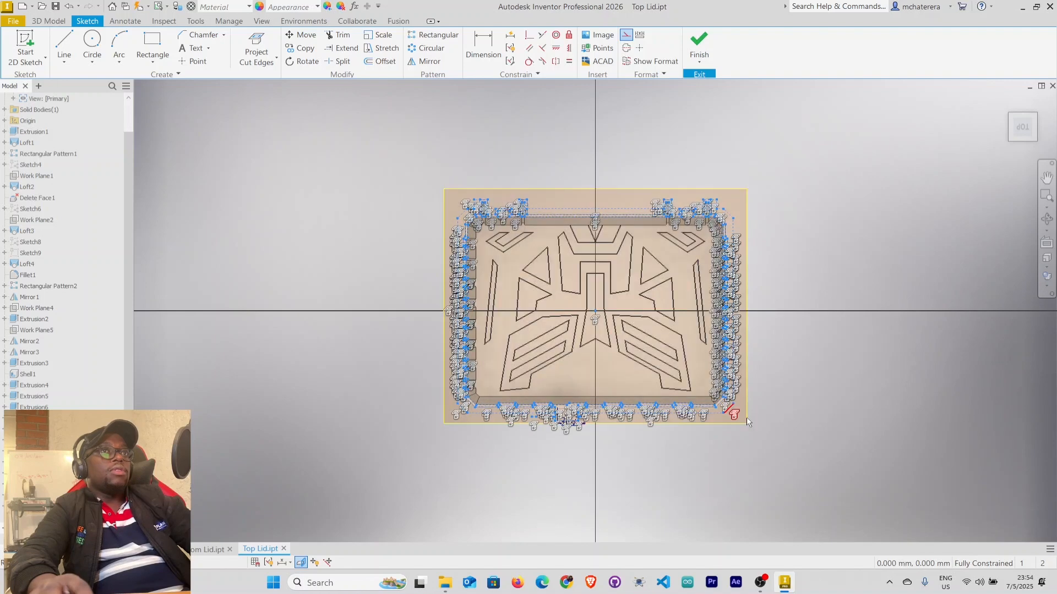
right_click(747, 417)
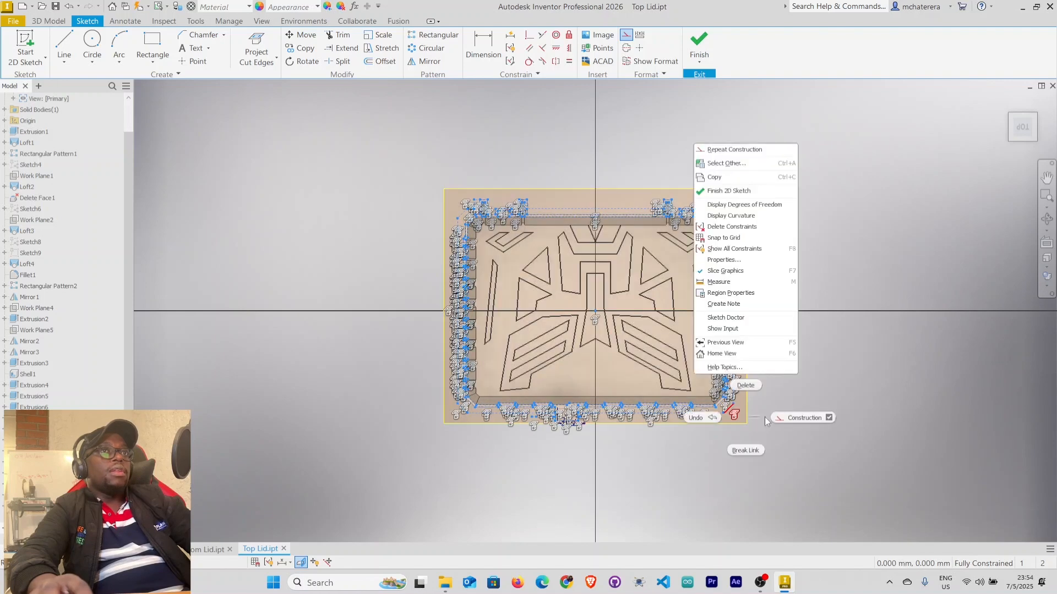
left_click(814, 473)
left_click(794, 460)
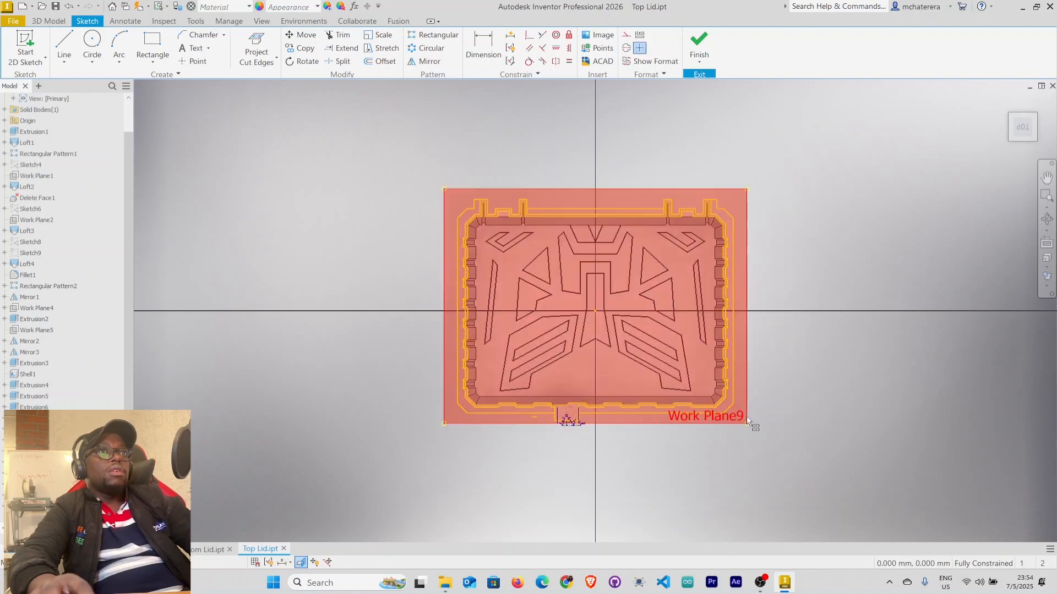
Hide the offset work plane and turn all the projected cut edges into construction geometry
right_click(747, 416)
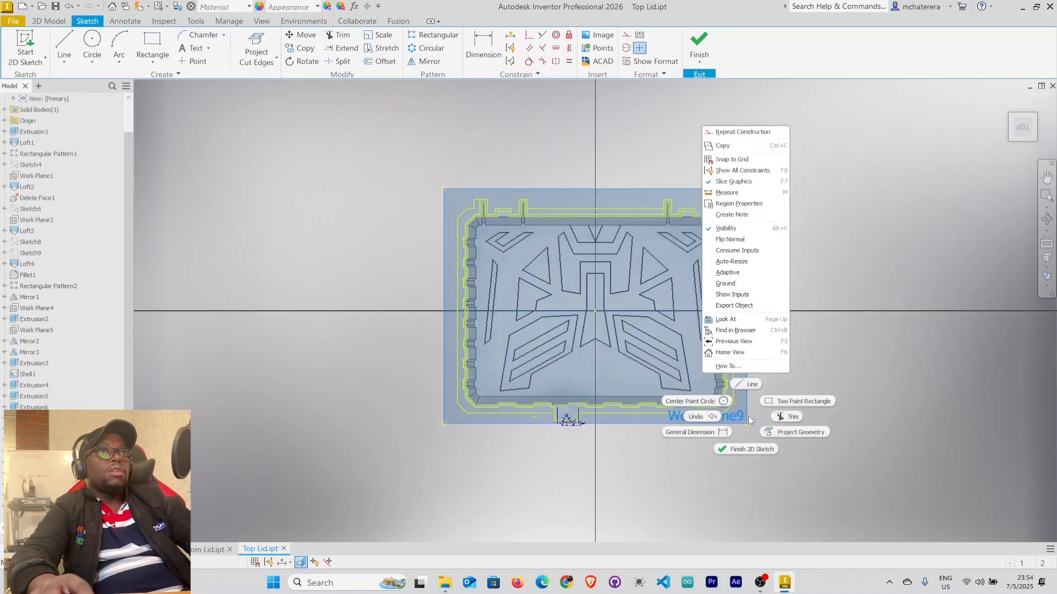
left_click(726, 228)
mouse_move(417, 173)
left_mouse_down()
mouse_move(848, 423)
mouse_move(844, 456)
left_mouse_up()
right_click(843, 445)
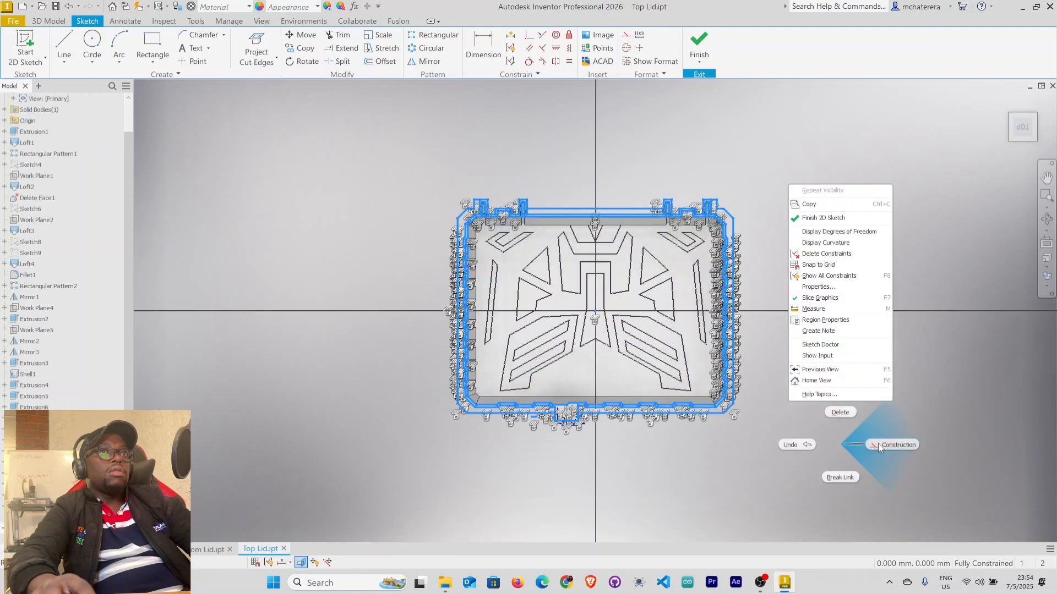
left_click(878, 447)
left_click(844, 446)
Sketch a rectangle about 17.4 by 8.1 mm inside the latch tab's cut section
scroll(567, 409, "down", 3)
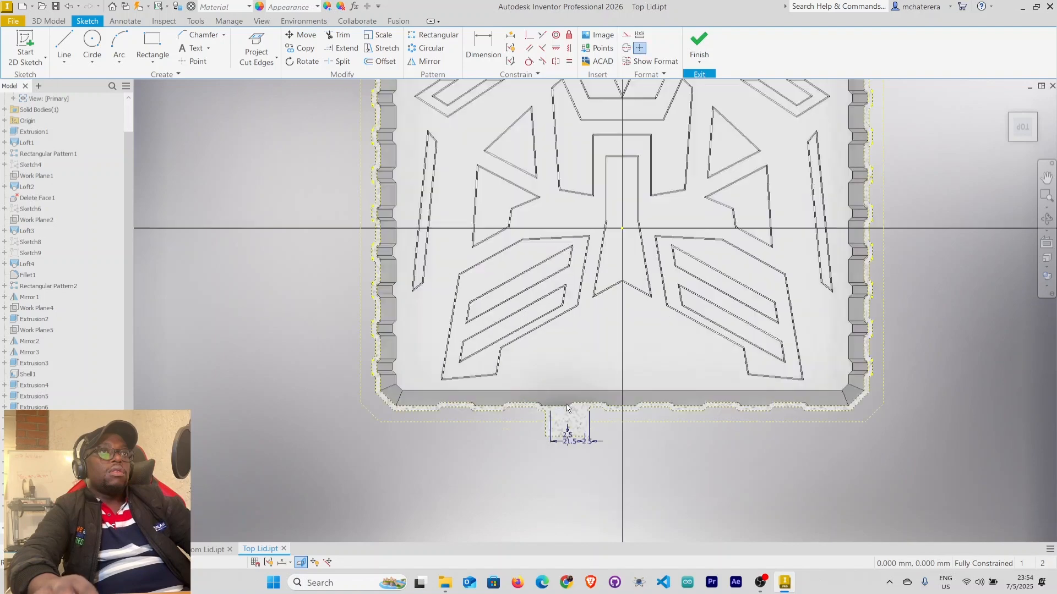
scroll(567, 408, "down", 5)
middle_click_drag(567, 408, 463, 196)
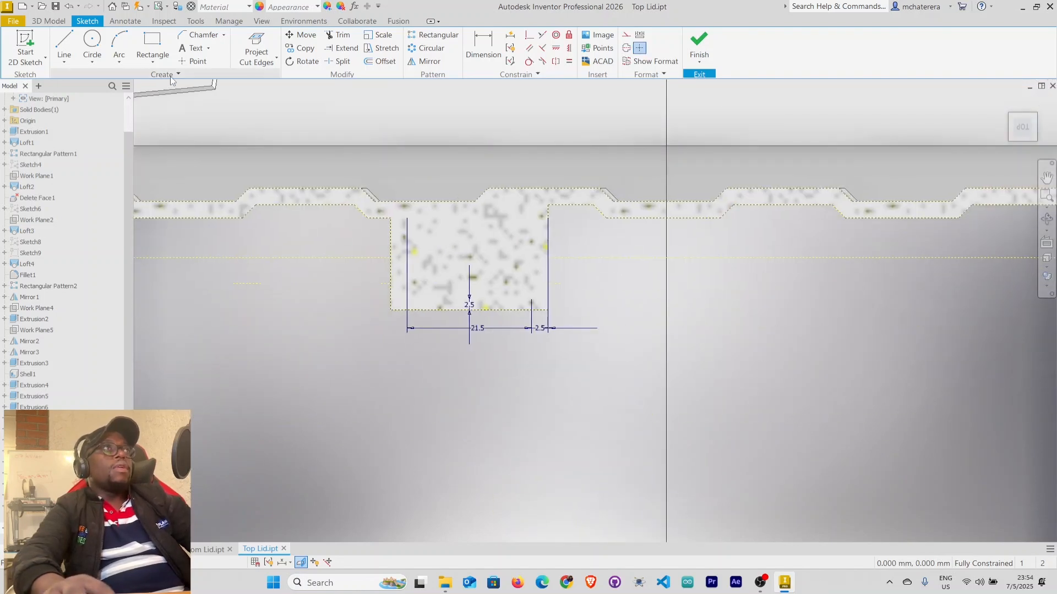
left_click(153, 44)
left_click(410, 224)
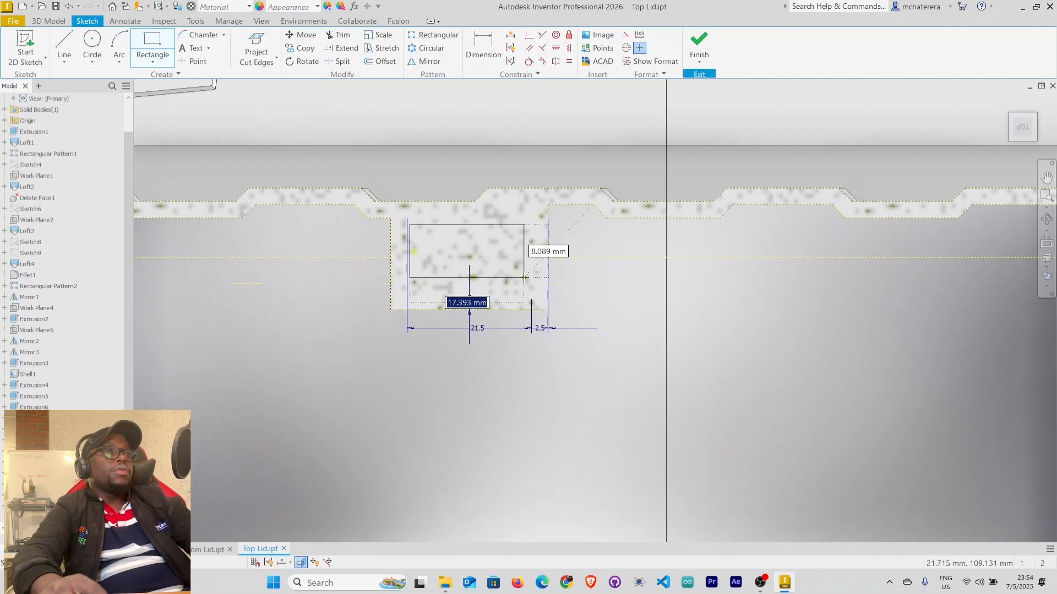
left_click(524, 278)
right_click(523, 278)
left_click(559, 278)
Align the midpoint of the rectangle's lower edge vertically with the midpoint of the tab section's outer edge
left_click(569, 48)
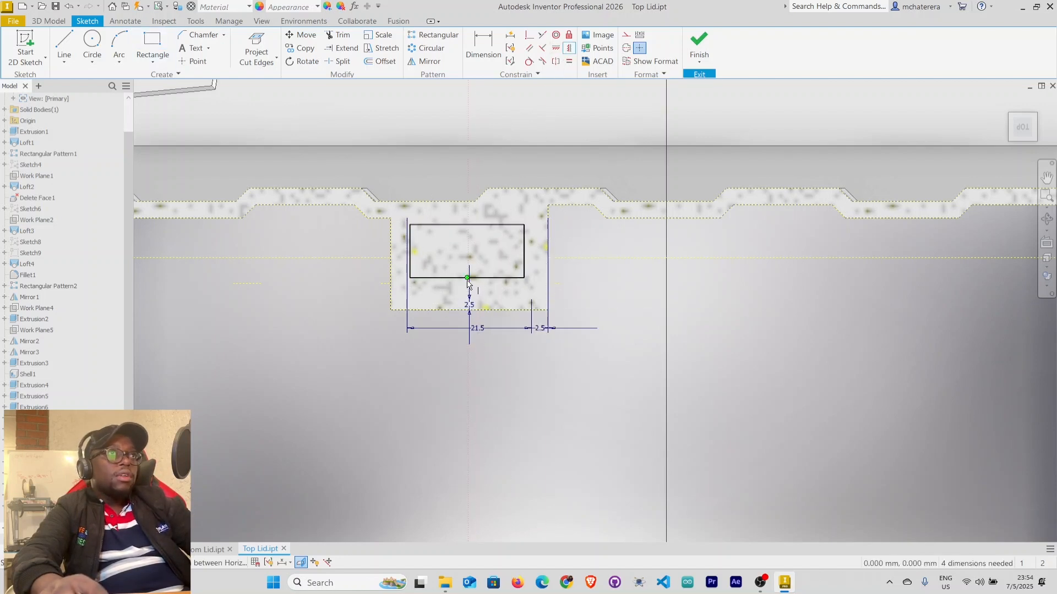
left_click(471, 308)
left_click(470, 309)
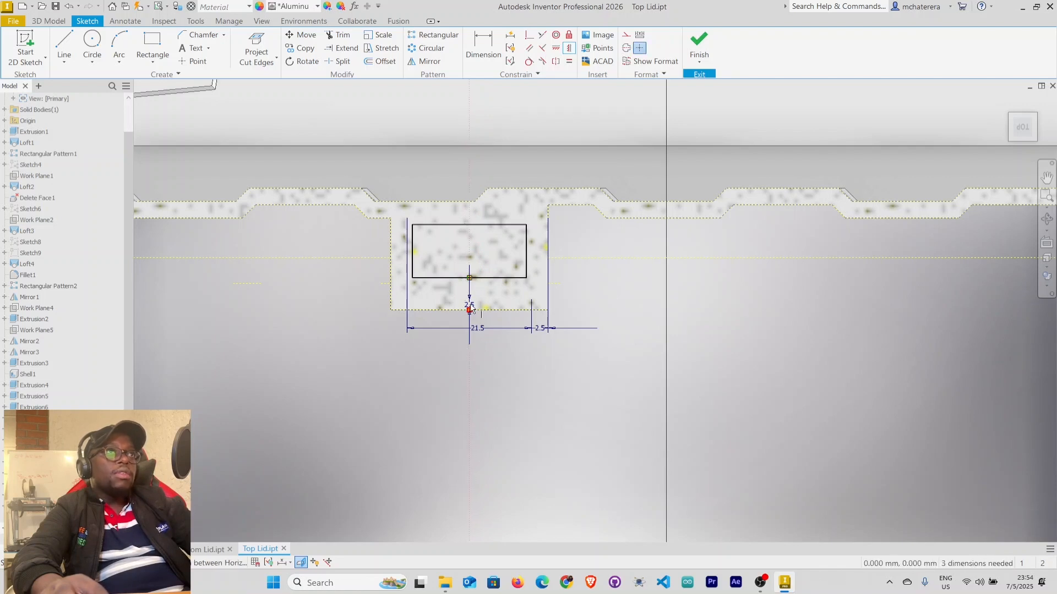
right_click(636, 318)
left_click(638, 316)
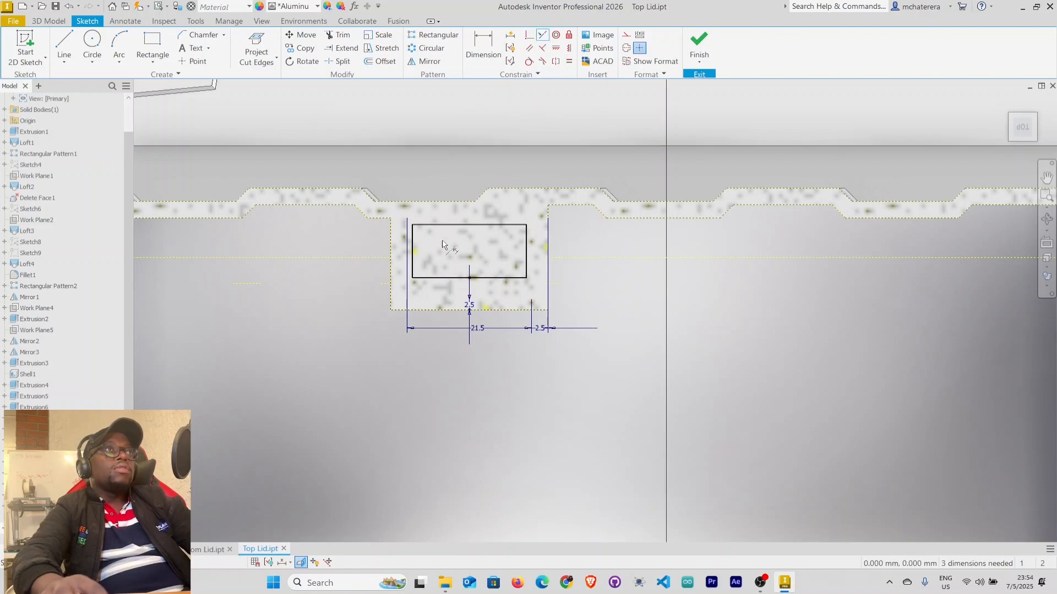
Make the rectangle's upper edge collinear with the projected outer wall edge beside the tab
left_click(468, 226)
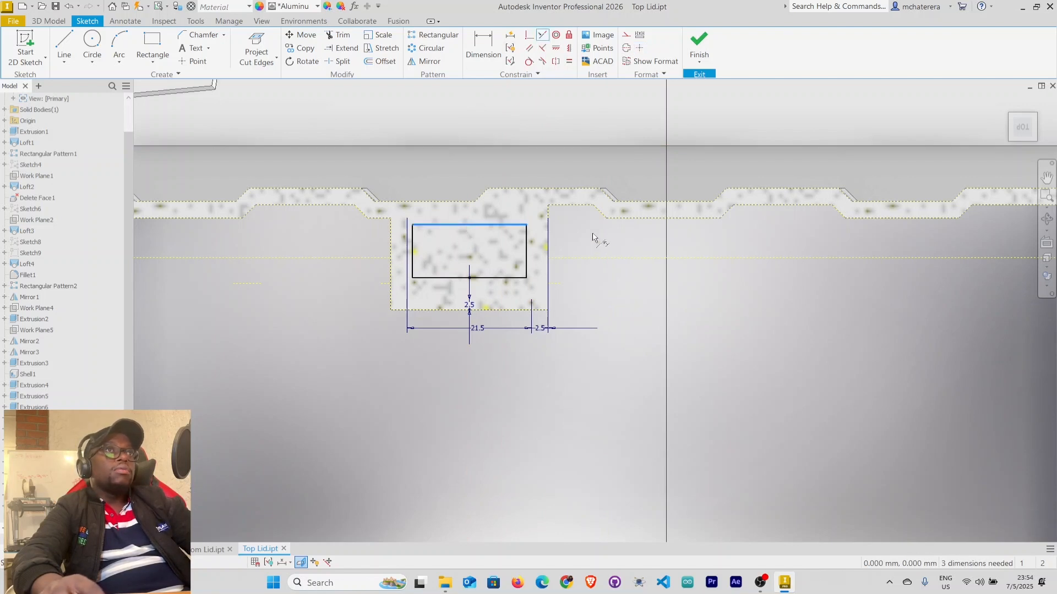
left_click(619, 220)
right_click(559, 374)
left_click(592, 373)
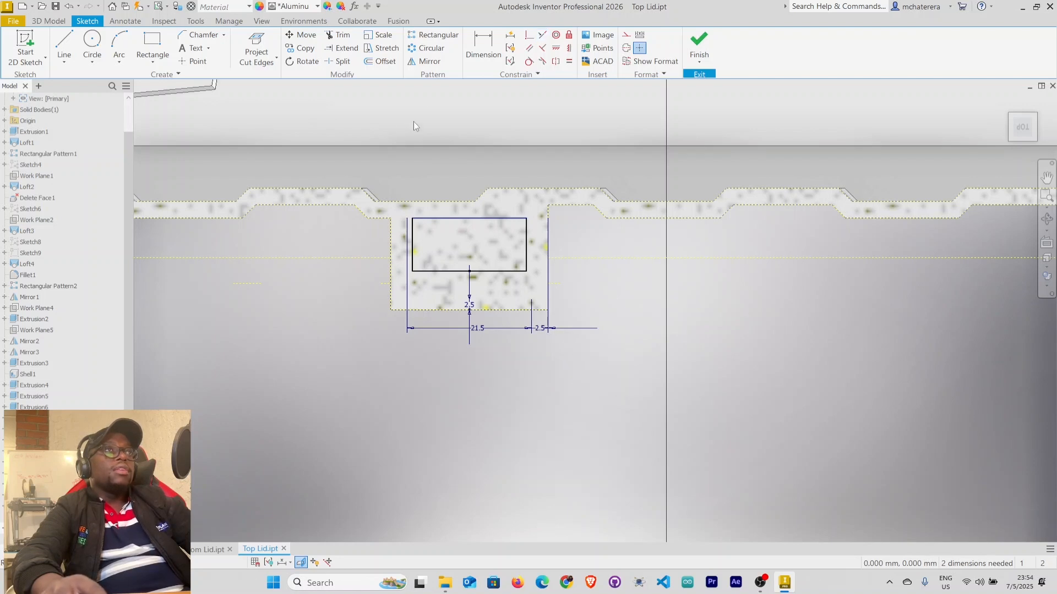
Dimension the gap between the rectangle's left edge and the latch tab's left side as 2.5 mm
left_click(483, 47)
left_click(413, 254)
left_click(391, 259)
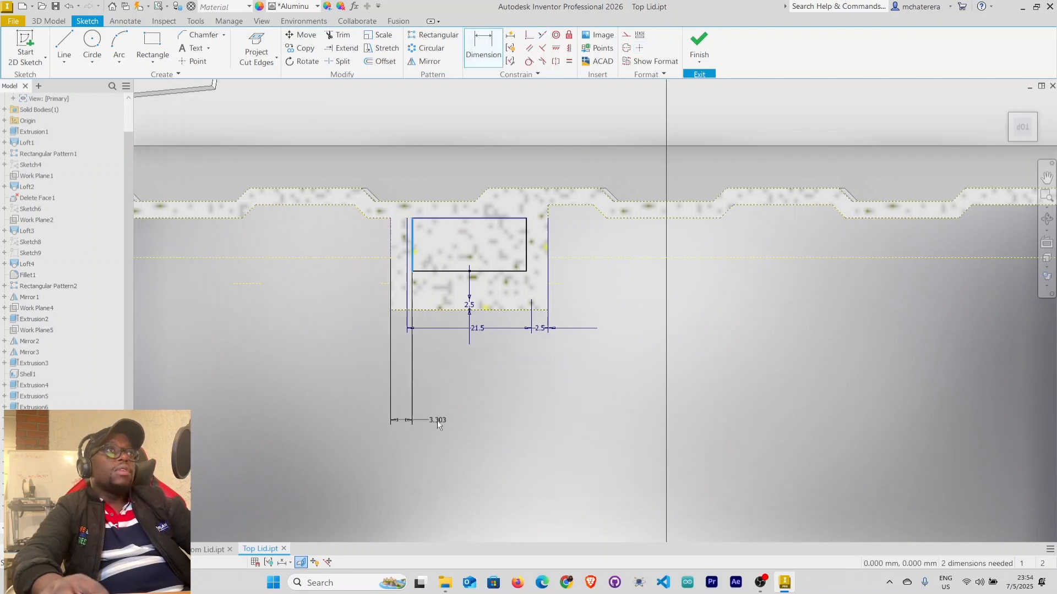
left_click(404, 374)
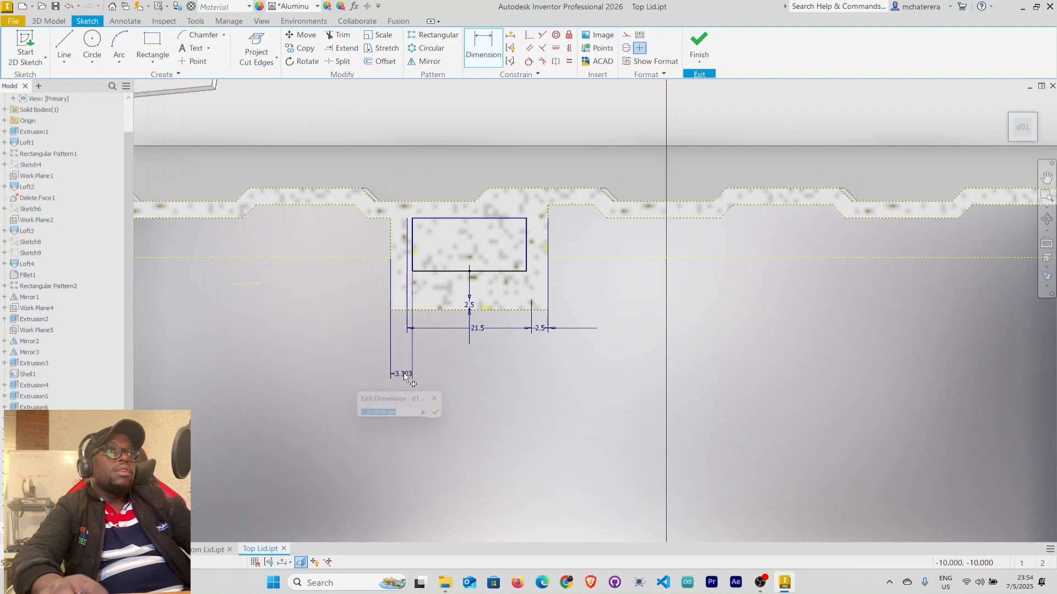
type("2.5")
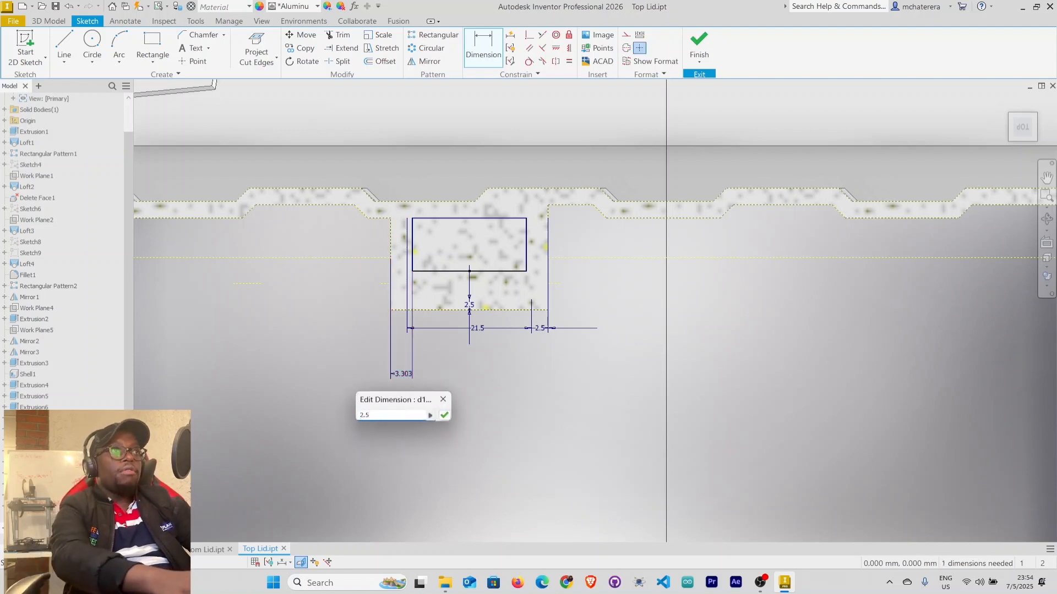
key("Return")
Set the gap from the rectangle's lower edge to the tab's outer edge equal to the 2.5 mm side gap and finish the sketch
left_click(510, 272)
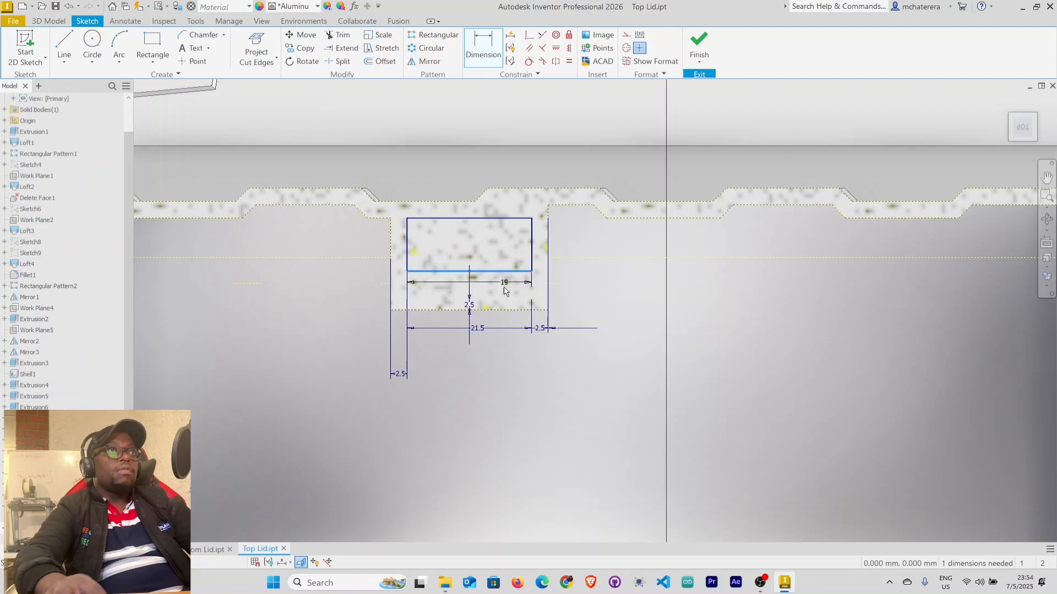
left_click(501, 311)
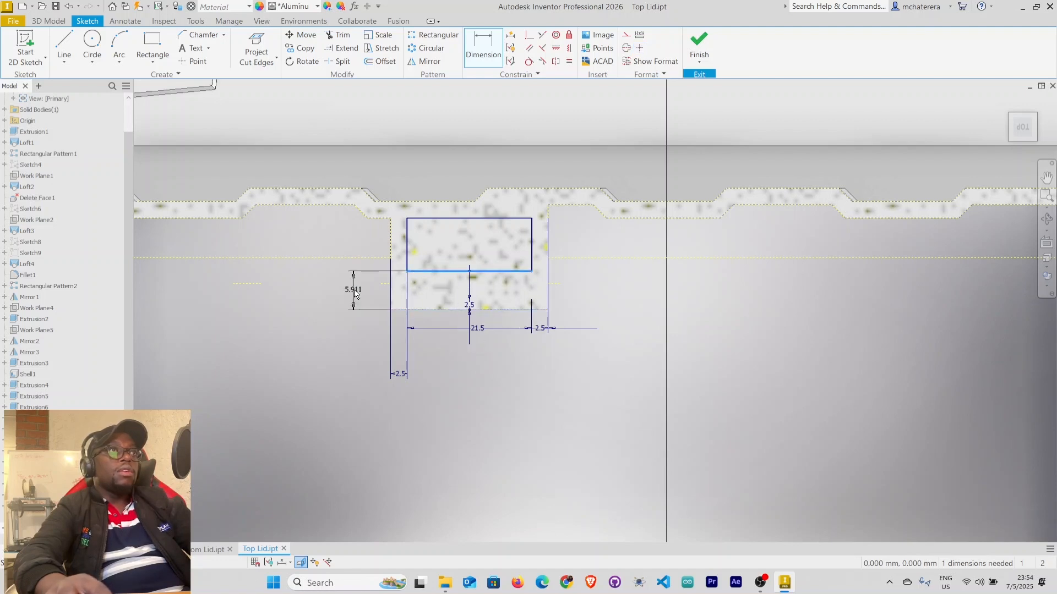
left_click(357, 298)
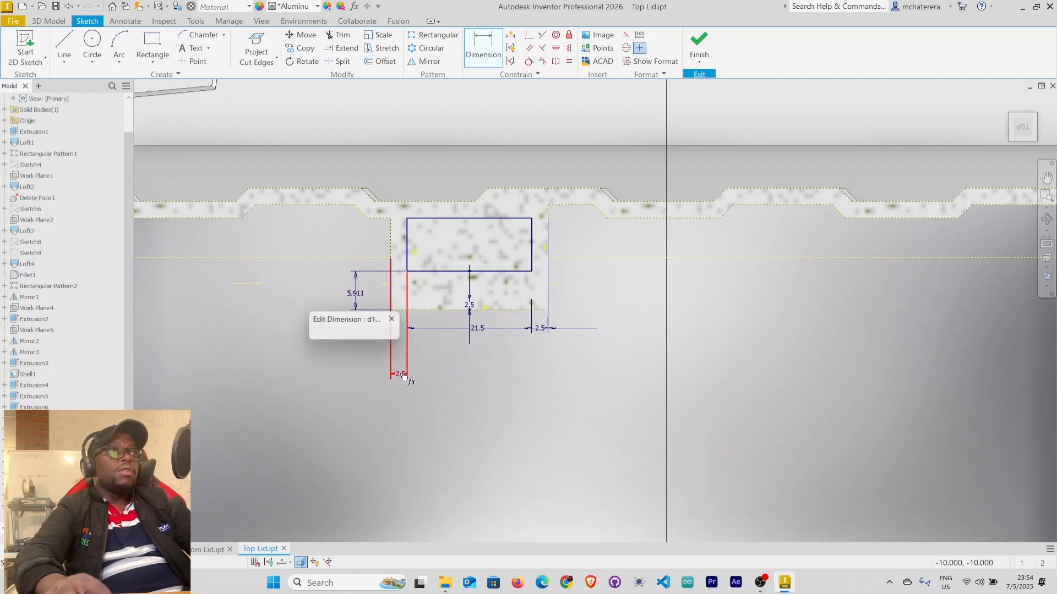
left_click(391, 334)
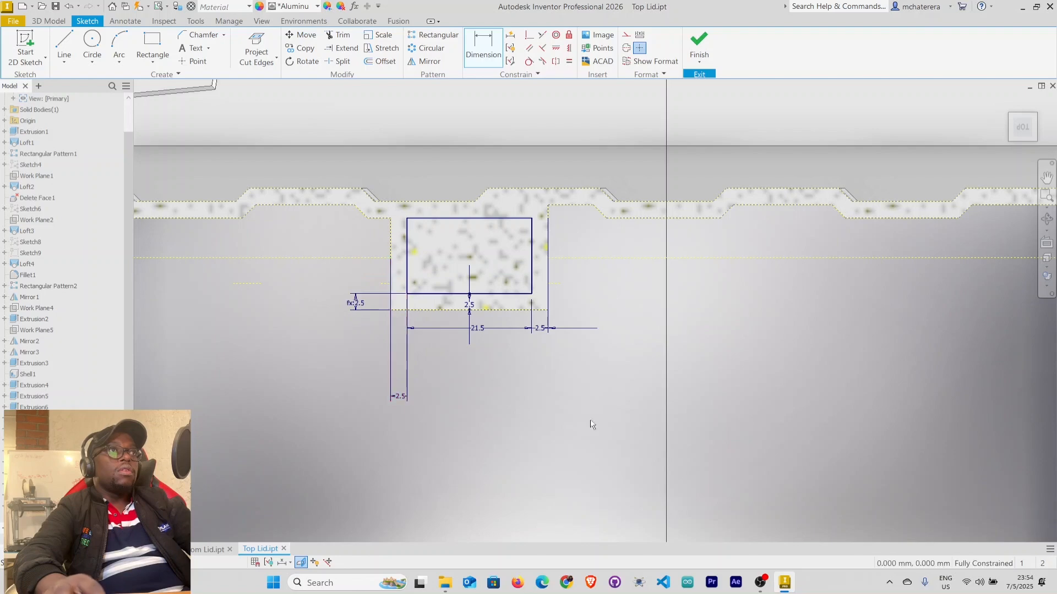
right_click(537, 388)
left_click(570, 399)
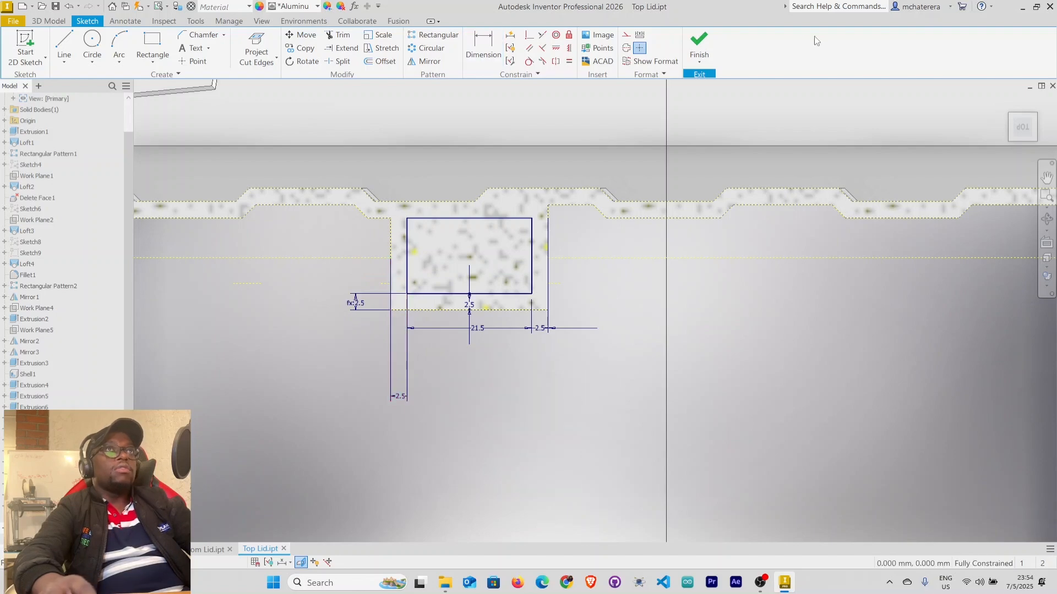
left_click(708, 47)
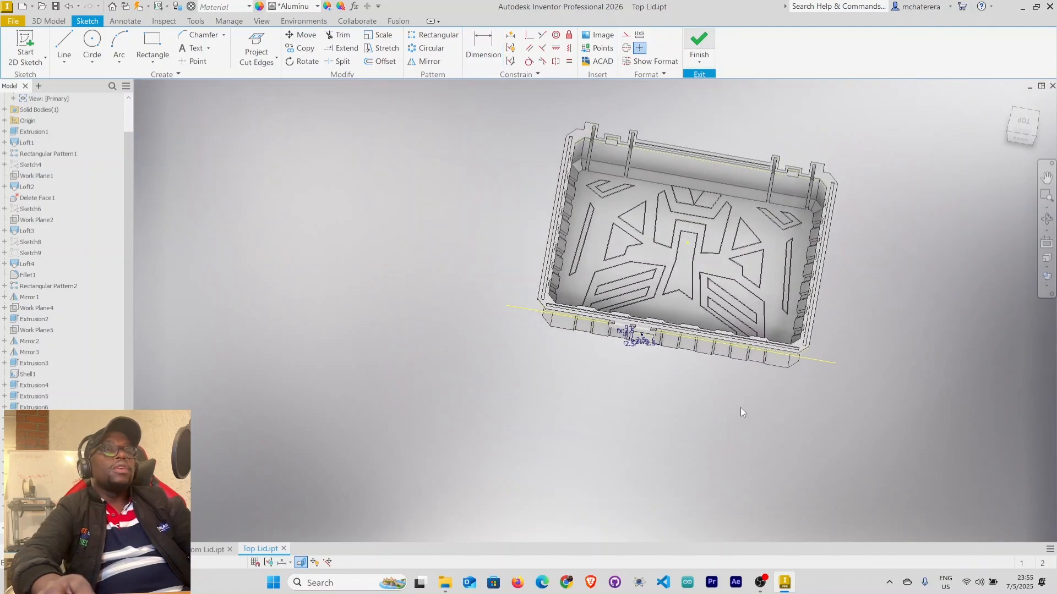
Display the lid in Wireframe style so both inset profiles on the latch tab are accessible
mouse_move(713, 380)
middle_mouse_down("shift")
mouse_move(663, 359)
mouse_move(638, 368)
middle_mouse_up("shift")
scroll(554, 256, "down", 5)
middle_click_drag(554, 255, 465, 274, "shift")
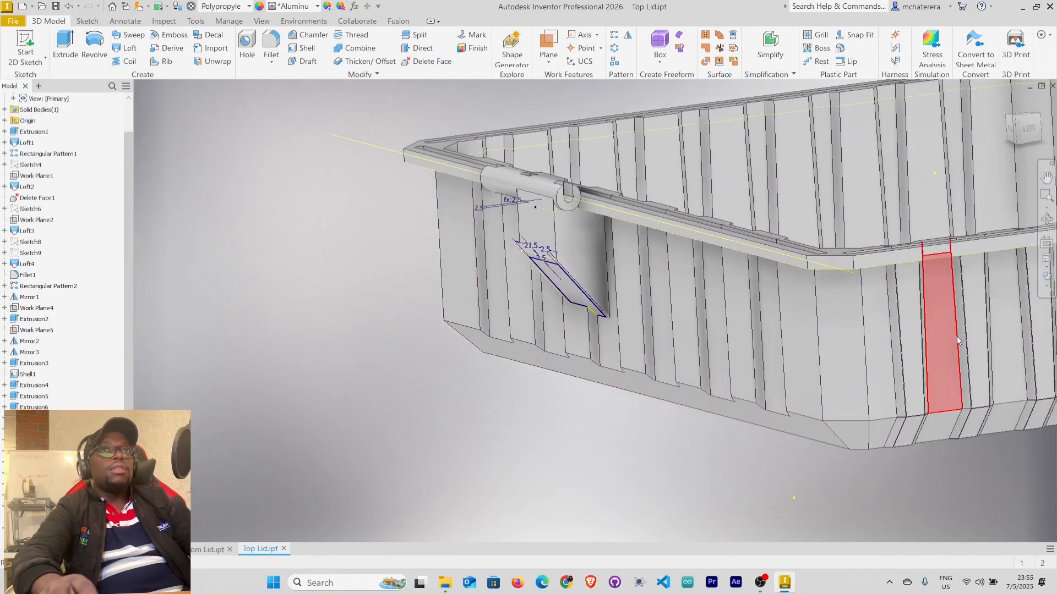
left_click(1046, 286)
left_click(923, 346)
middle_click_drag(923, 313, 771, 379, "shift")
middle_click_drag(693, 354, 637, 300)
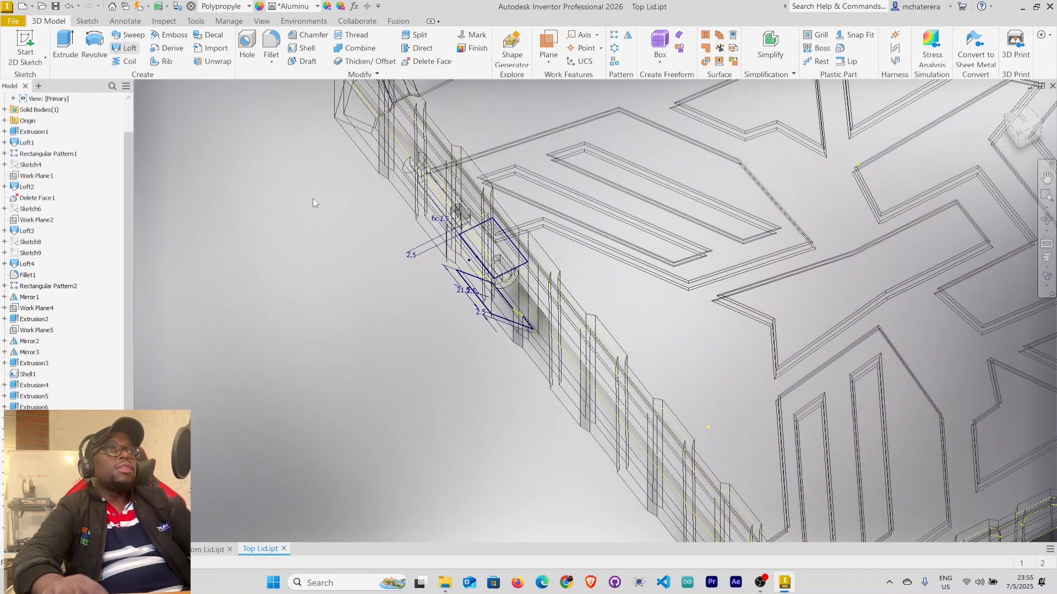
Cut a loft through the latch tab between the two inset rectangles, Sketch20 and Sketch19
scroll(481, 281, "up", 3)
scroll(482, 276, "down", 8)
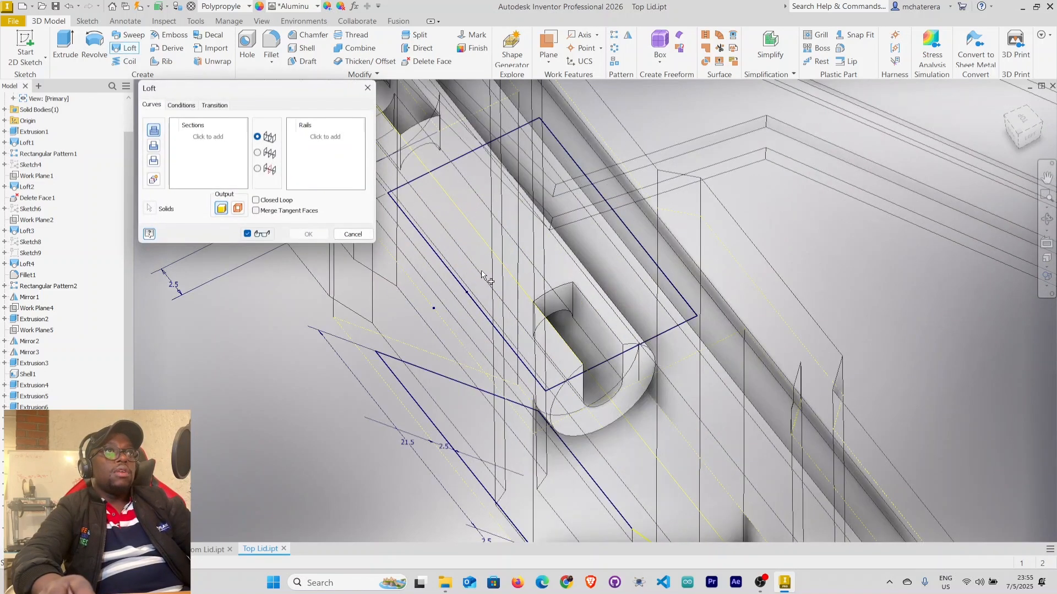
left_click(592, 364)
scroll(593, 365, "up", 3)
middle_click_drag(555, 468, 606, 386)
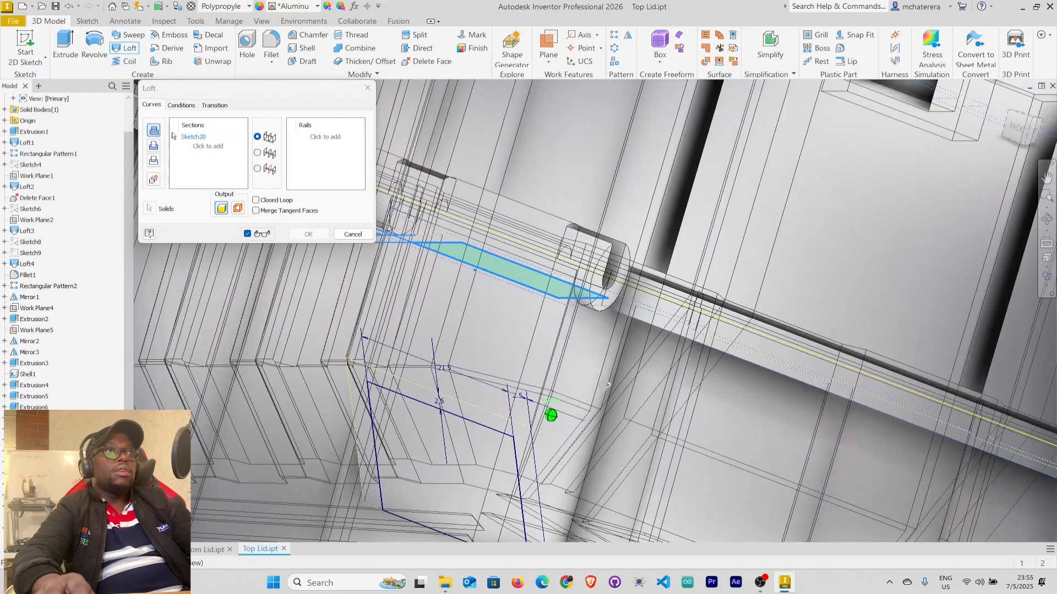
left_click(475, 421)
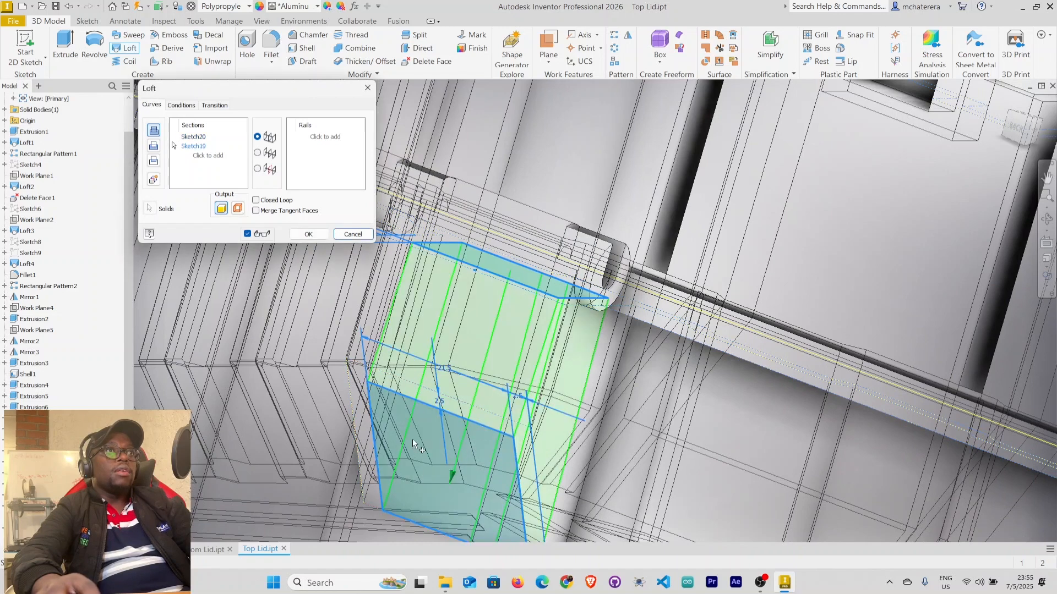
left_click(154, 148)
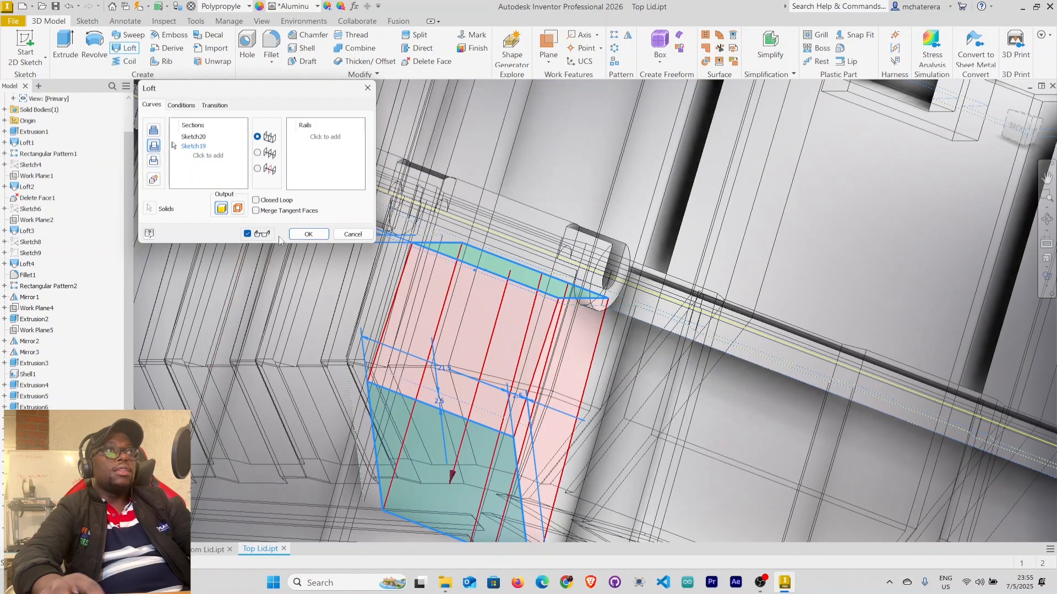
left_click(307, 234)
Set the visual style to Shaded with edges and show the hollowed latch tab from outside
scroll(463, 332, "down", 7)
middle_click_drag(471, 338, 493, 372, "shift")
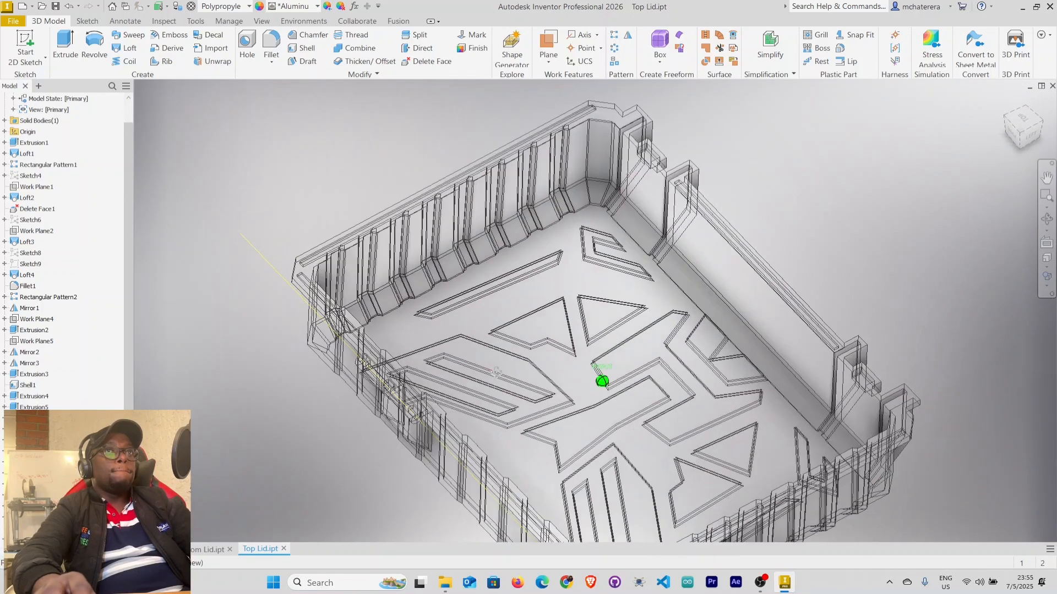
left_click(1050, 295)
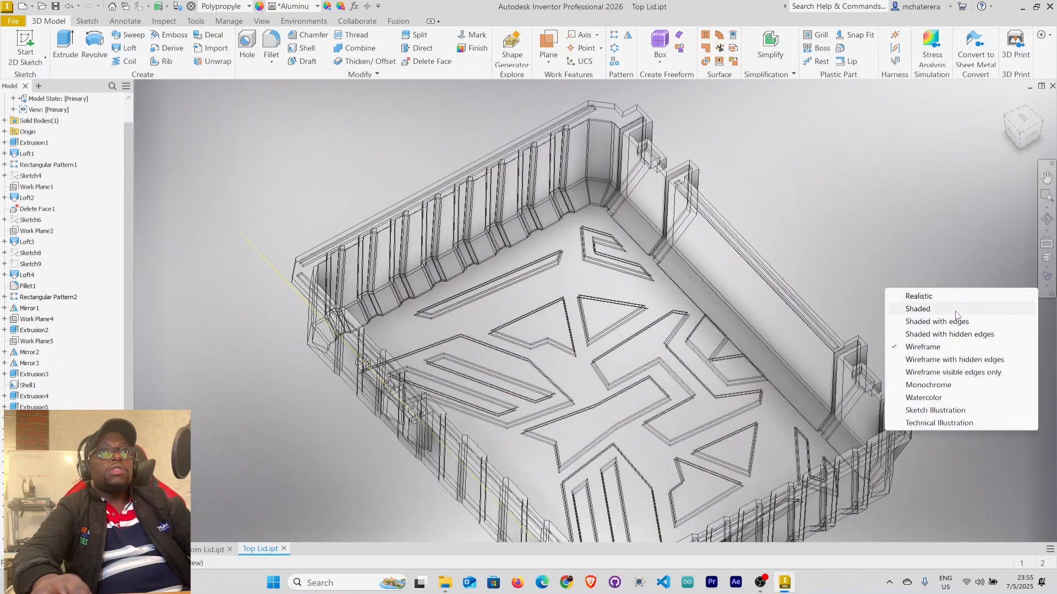
left_click(956, 322)
middle_click_drag(586, 339, 566, 242)
mouse_move(527, 296)
middle_mouse_down("shift")
mouse_move(590, 220)
mouse_move(605, 273)
middle_mouse_up("shift")
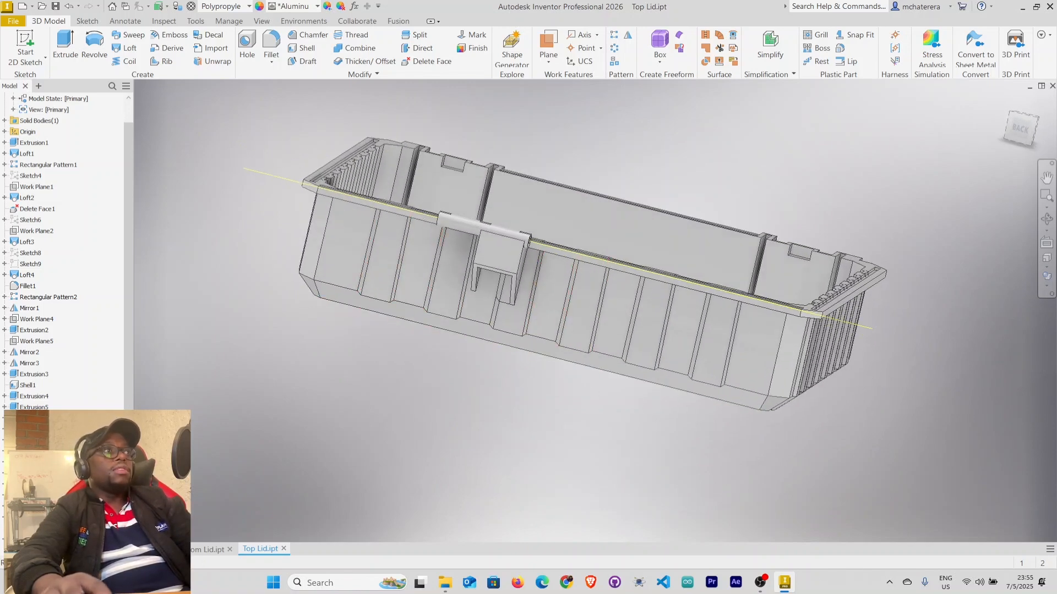
Mirror the latch tab features with their barrel and hollow across the YZ plane, and hide the work plane at the rim
left_click(496, 275)
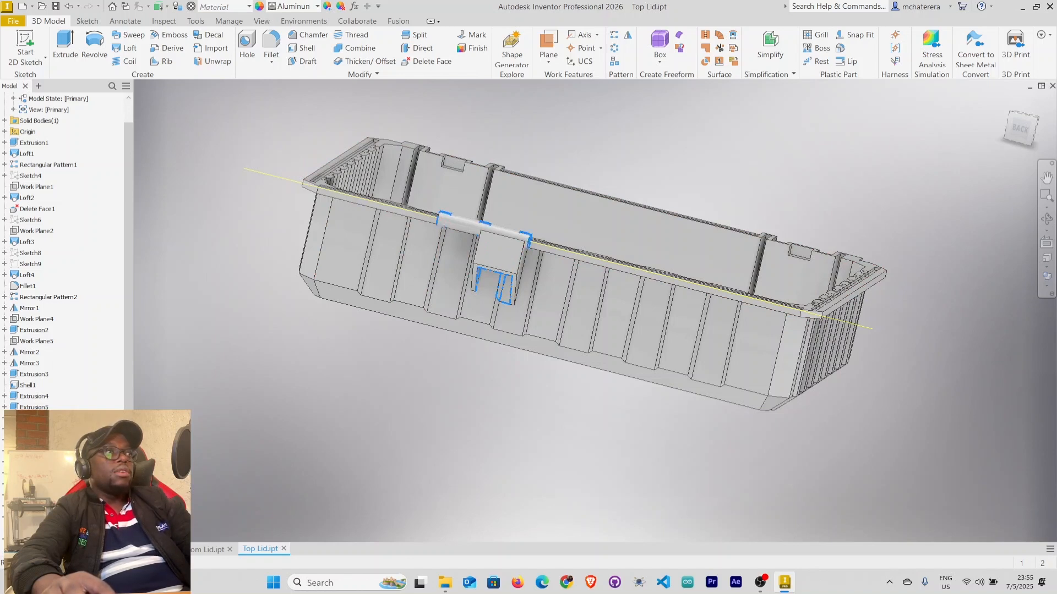
left_click(35, 473, "ctrl")
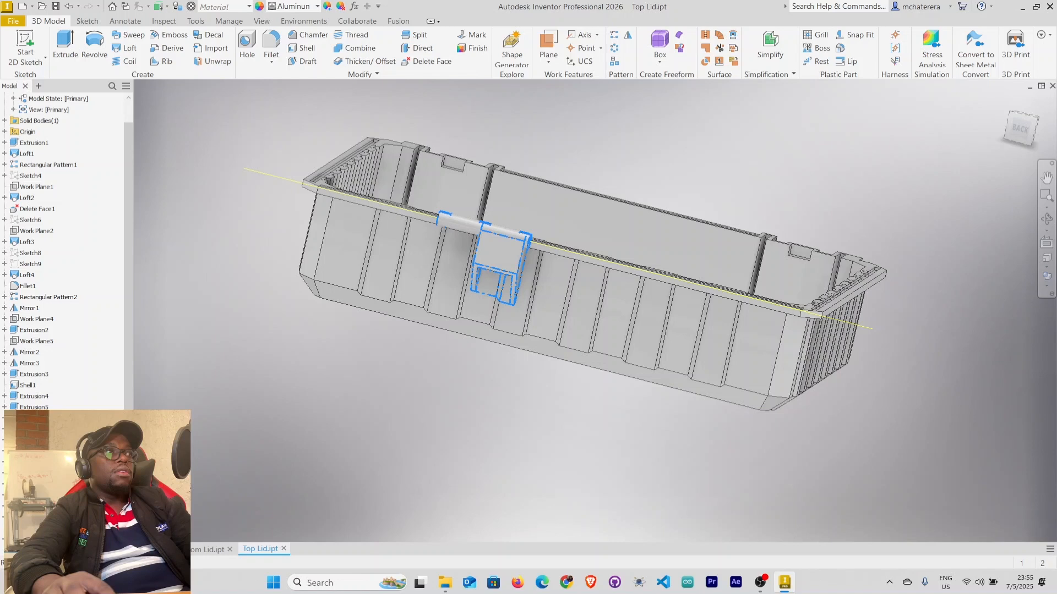
left_click(628, 36)
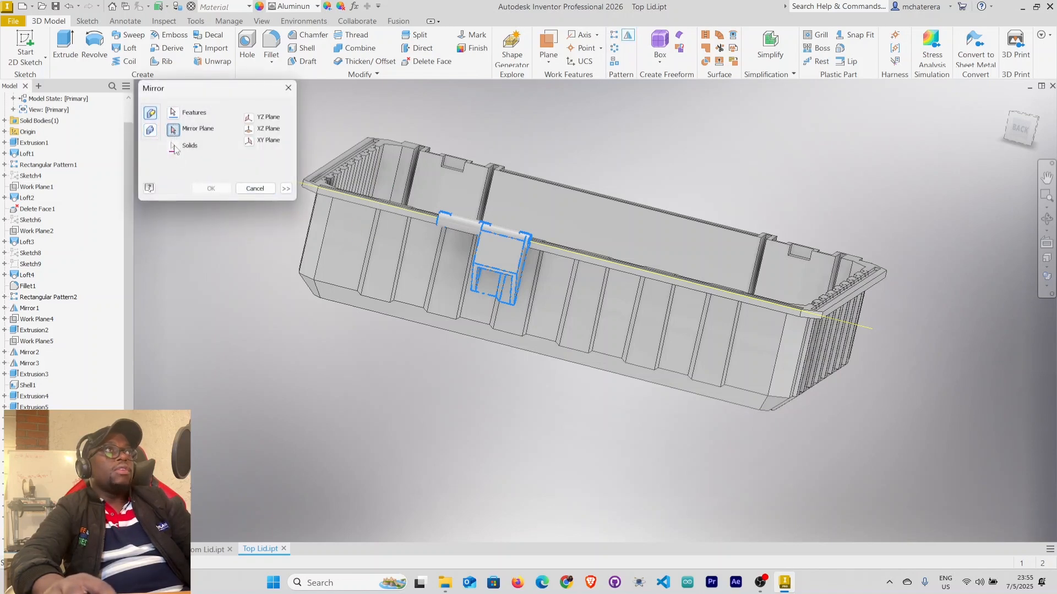
left_click(252, 124)
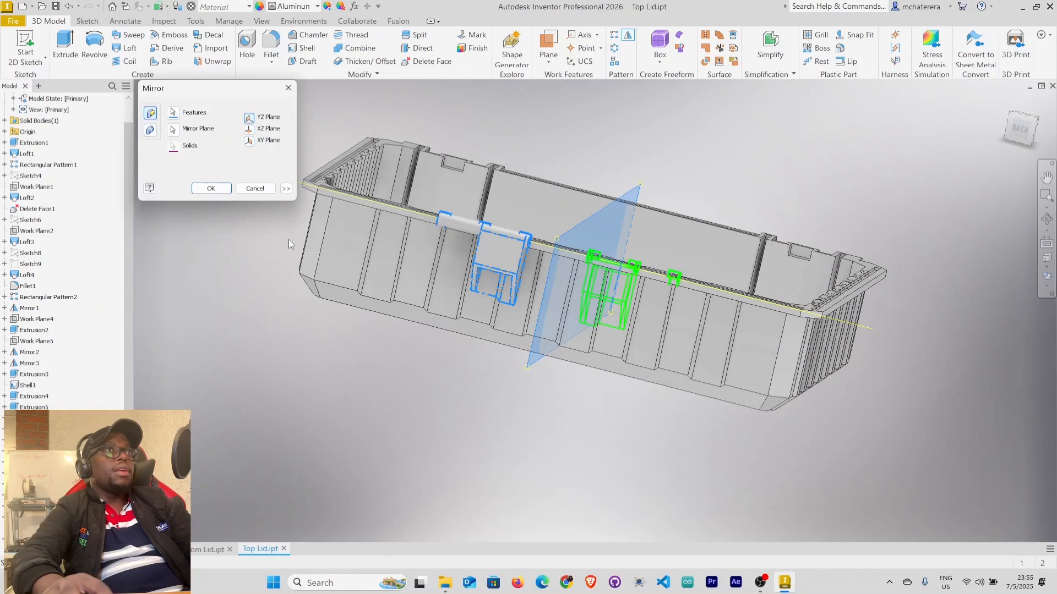
left_click(228, 190)
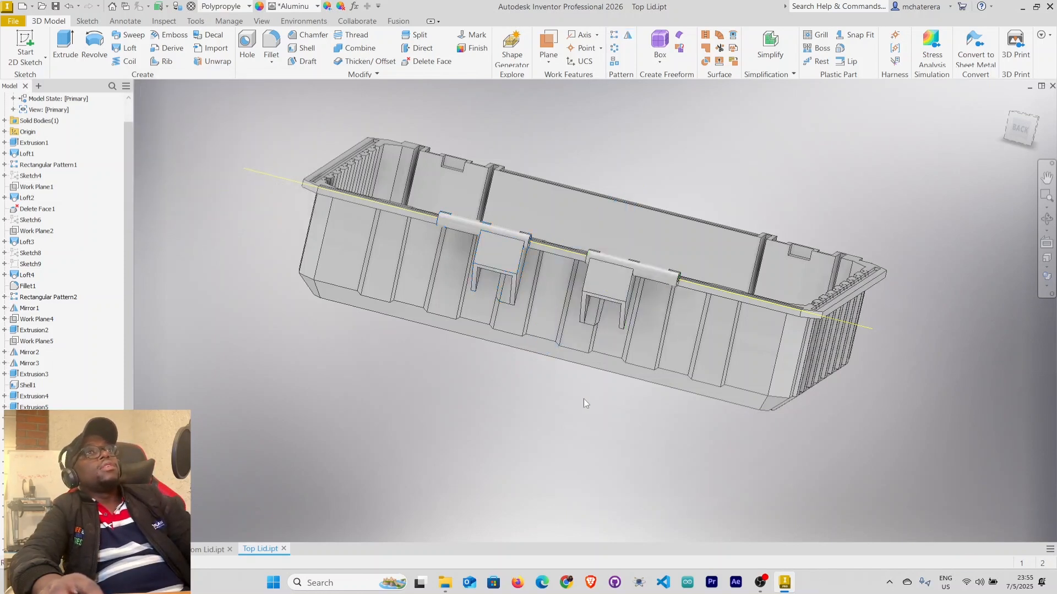
right_click(873, 329)
key("Escape")
Edit Extrusion3, the raised blocks between the hinge ribs, and set its distance to 24 mm
mouse_move(584, 276)
middle_mouse_down("shift")
mouse_move(651, 333)
mouse_move(588, 358)
middle_mouse_up("shift")
mouse_move(311, 251)
middle_mouse_down("shift")
mouse_move(385, 275)
mouse_move(503, 258)
mouse_move(438, 258)
middle_mouse_up("shift")
scroll(388, 205, "up", 2)
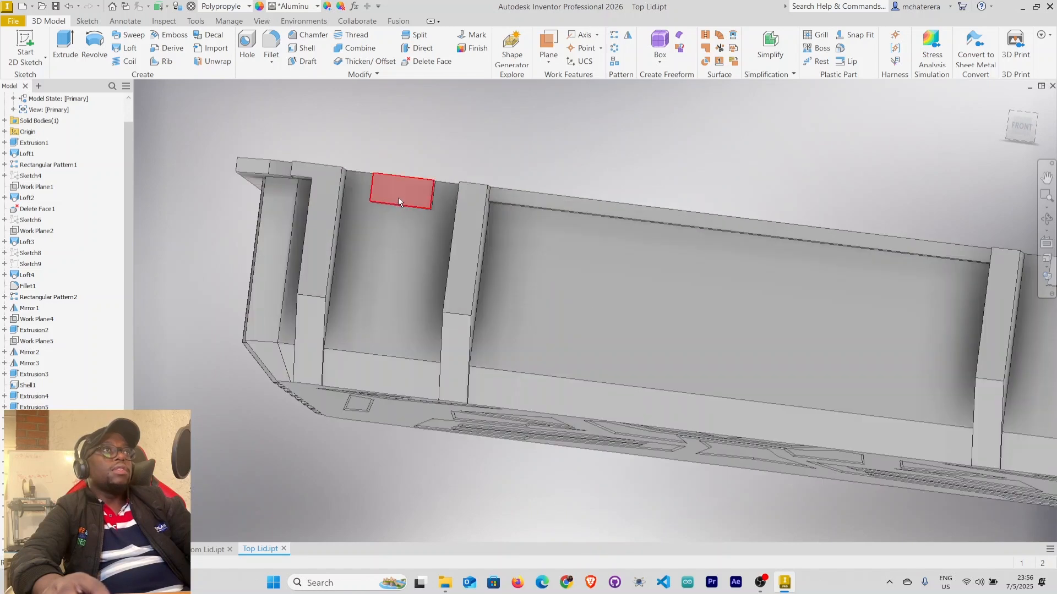
left_click(398, 199)
left_click(424, 147)
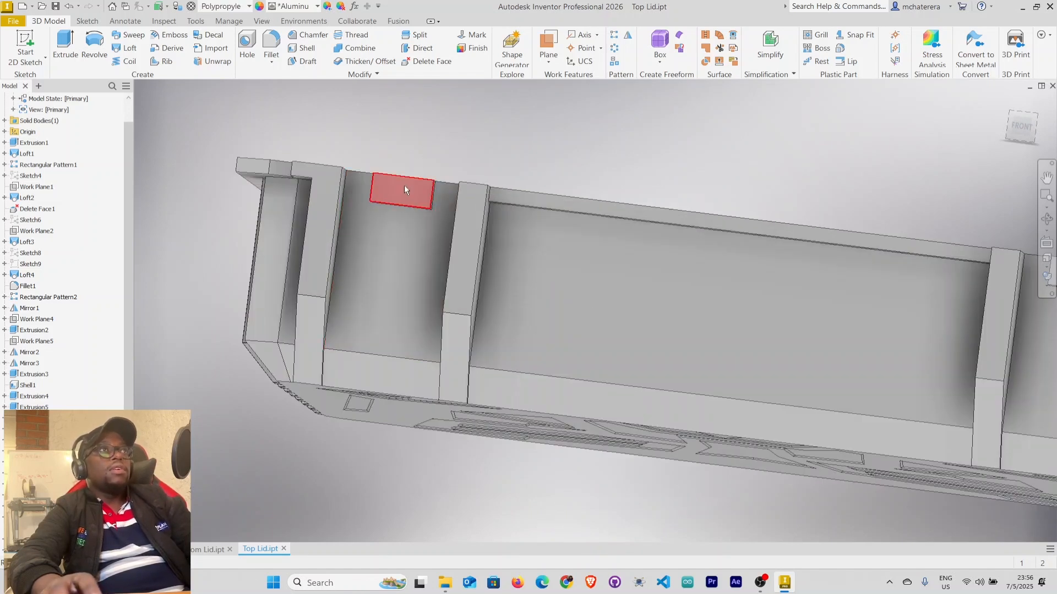
mouse_move(404, 185)
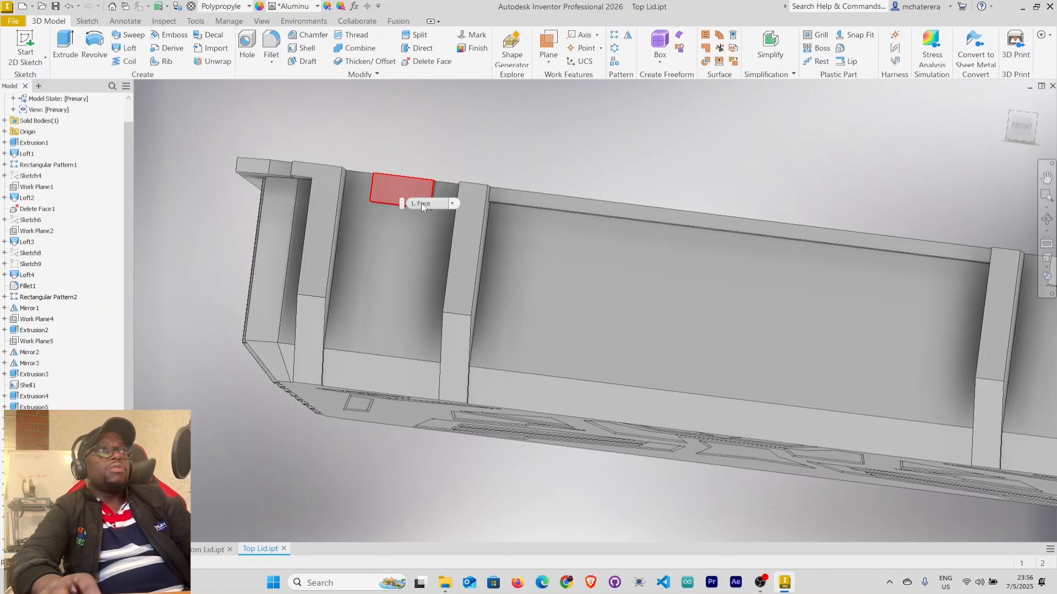
left_click(455, 205)
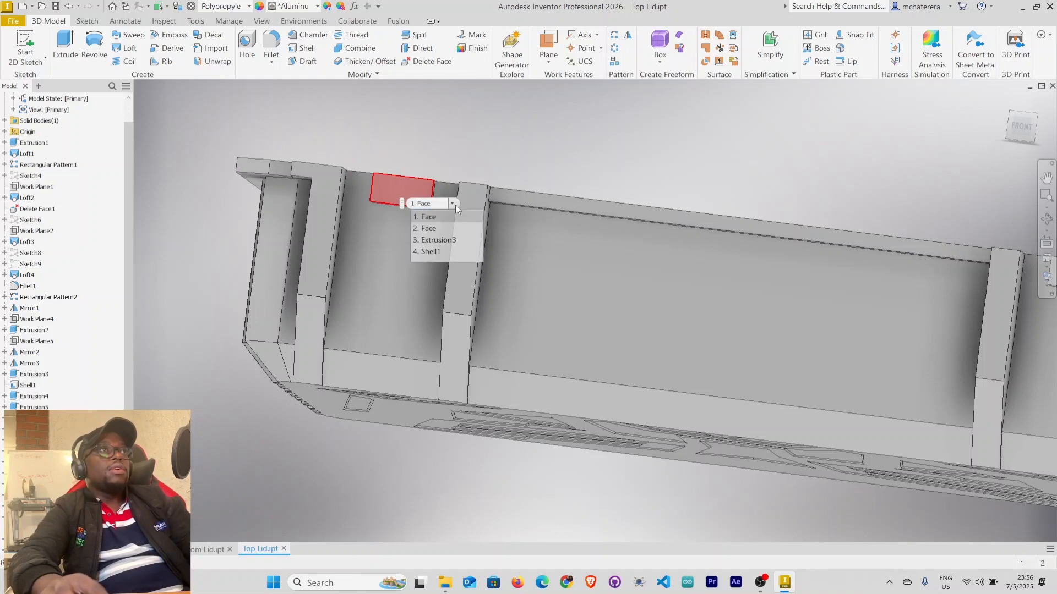
left_click(433, 240)
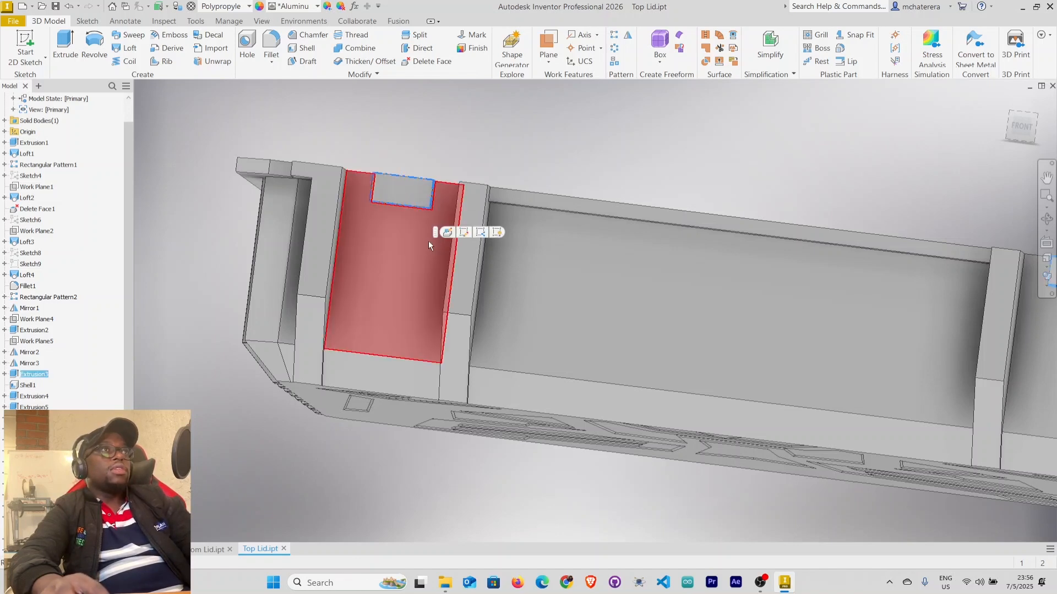
right_click(33, 377)
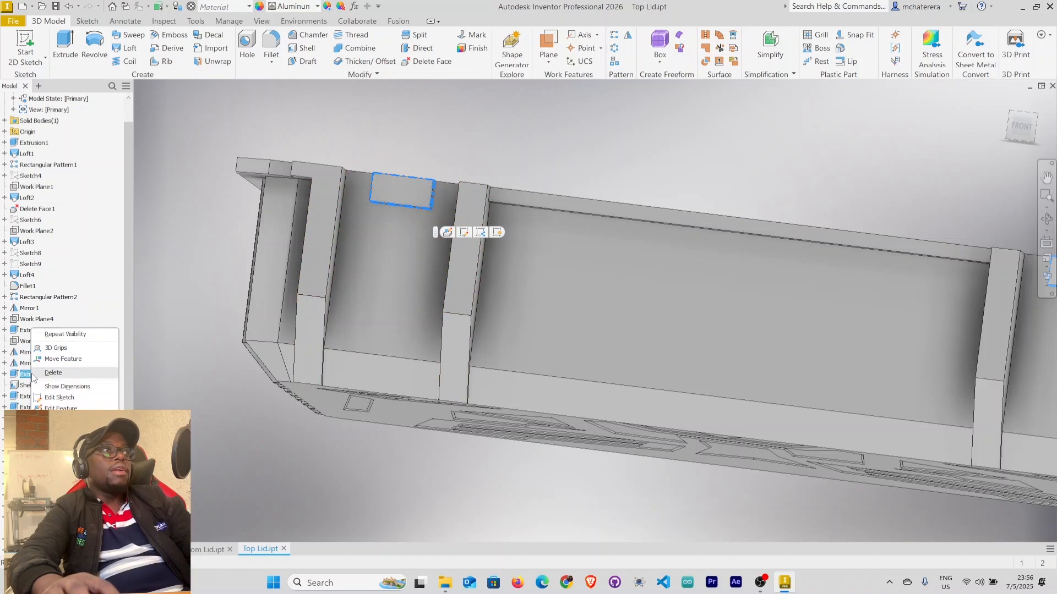
left_click(60, 407)
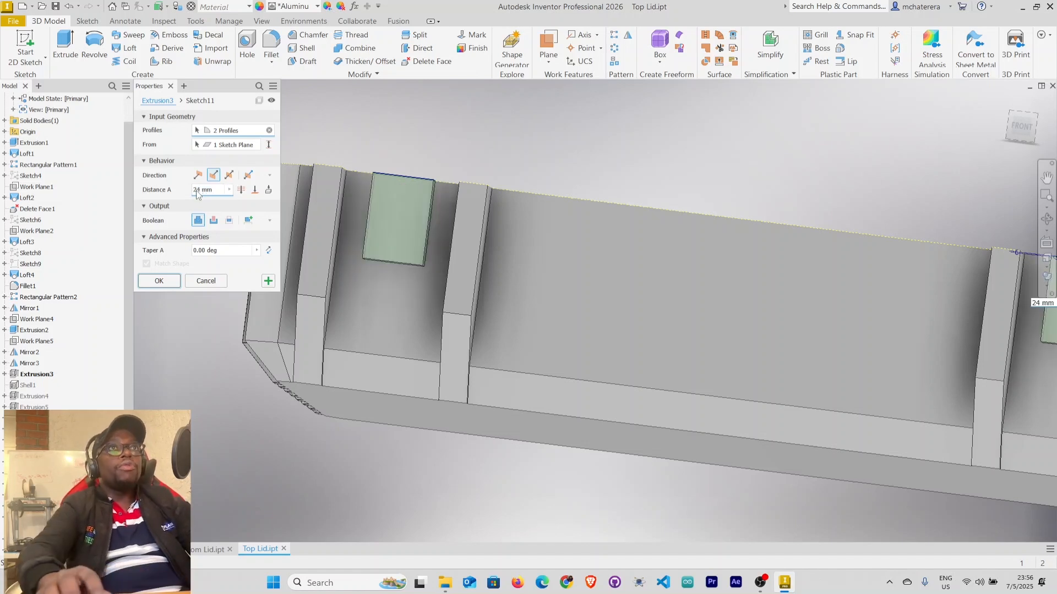
left_click(175, 284)
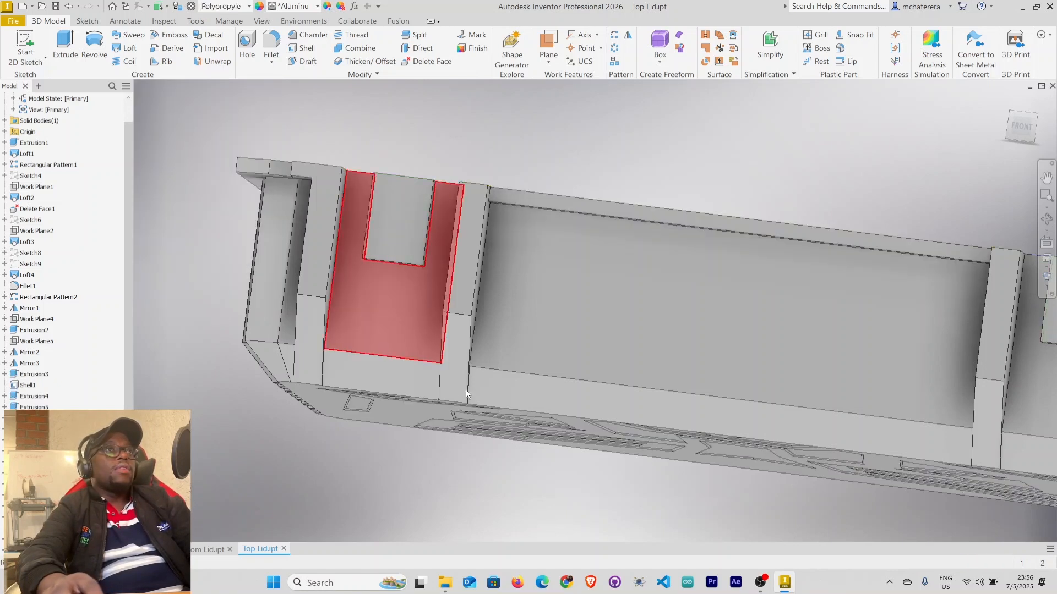
Create a work plane offset 8 mm from the front rib's inner face, the one facing the wide centre panel
scroll(466, 388, "down", 2)
mouse_move(553, 388)
middle_mouse_down("shift")
mouse_move(523, 410)
mouse_move(443, 370)
mouse_move(432, 409)
mouse_move(526, 394)
mouse_move(531, 383)
mouse_move(542, 430)
mouse_move(583, 343)
mouse_move(531, 391)
mouse_move(503, 342)
middle_mouse_up("shift")
scroll(540, 418, "down", 2)
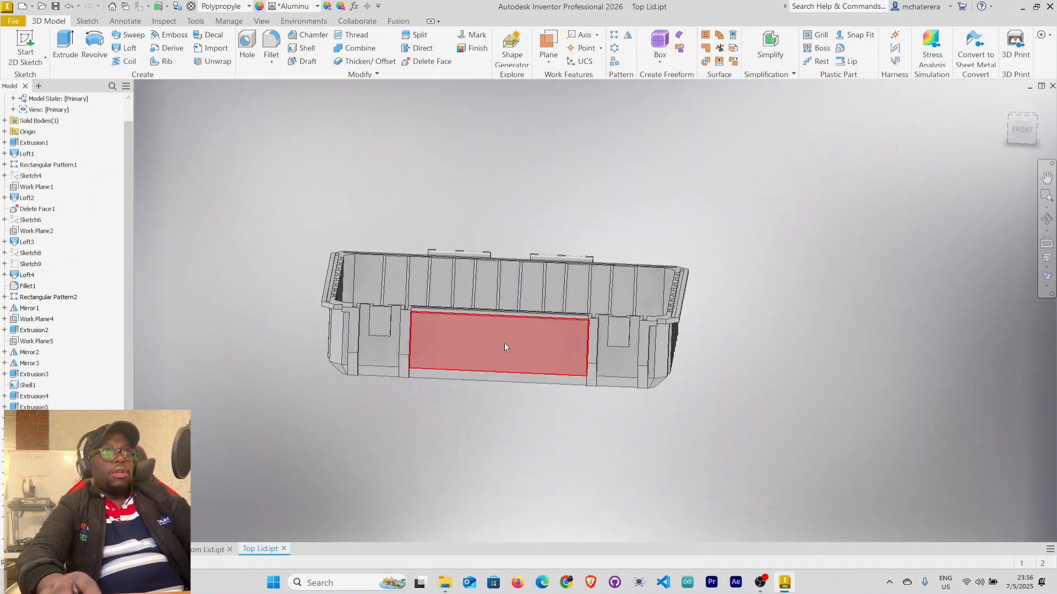
scroll(504, 343, "up", 2)
scroll(511, 339, "up", 2)
mouse_move(494, 328)
middle_mouse_down("shift")
mouse_move(544, 331)
mouse_move(462, 297)
middle_mouse_up("shift")
mouse_move(589, 325)
middle_mouse_down("shift")
mouse_move(501, 283)
mouse_move(575, 274)
mouse_move(578, 247)
mouse_move(562, 285)
mouse_move(369, 186)
middle_mouse_up("shift")
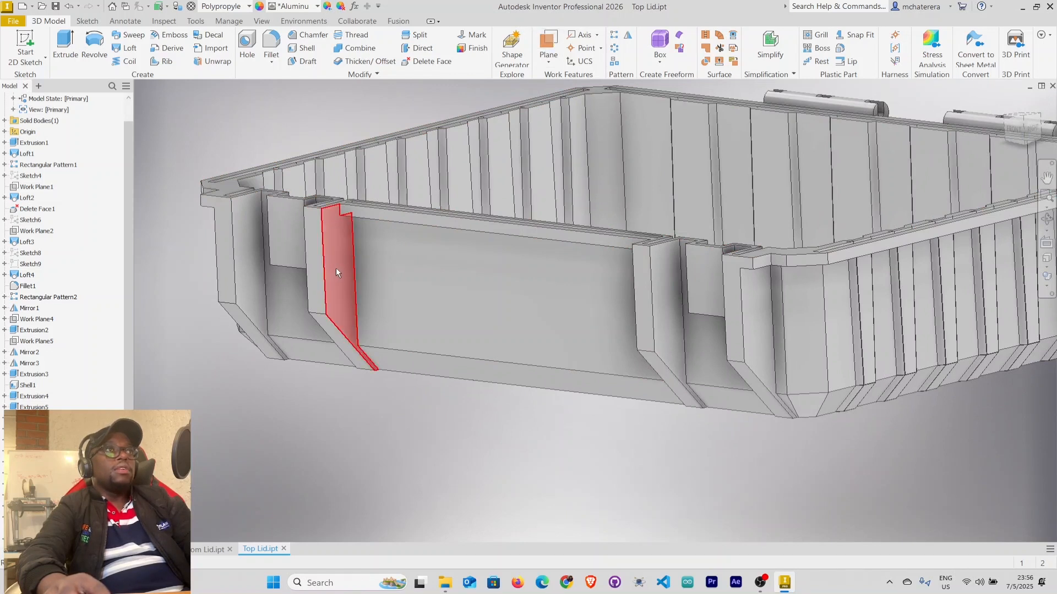
left_click(549, 50)
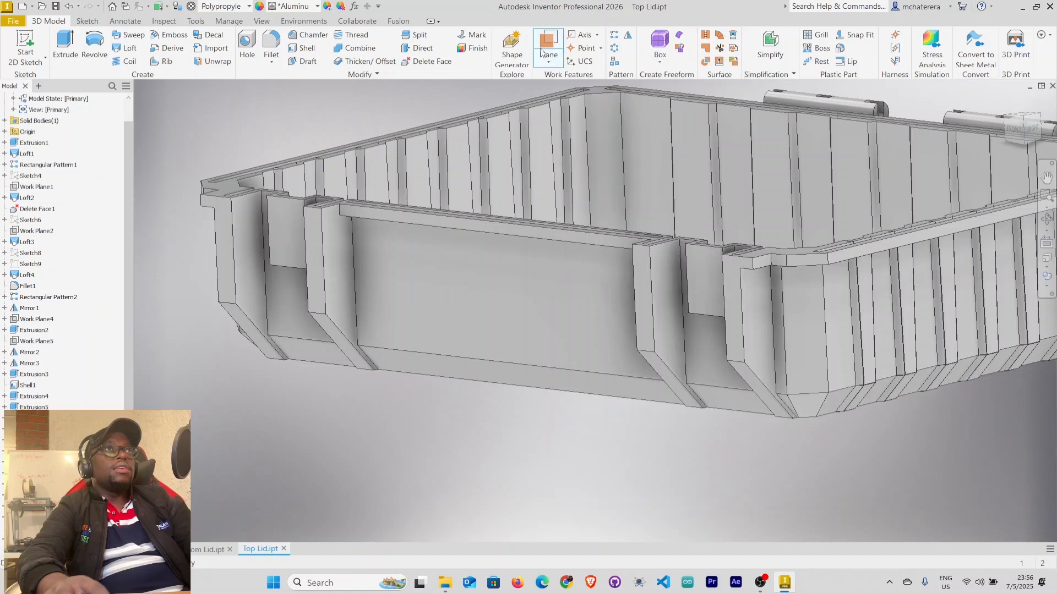
left_click(347, 256)
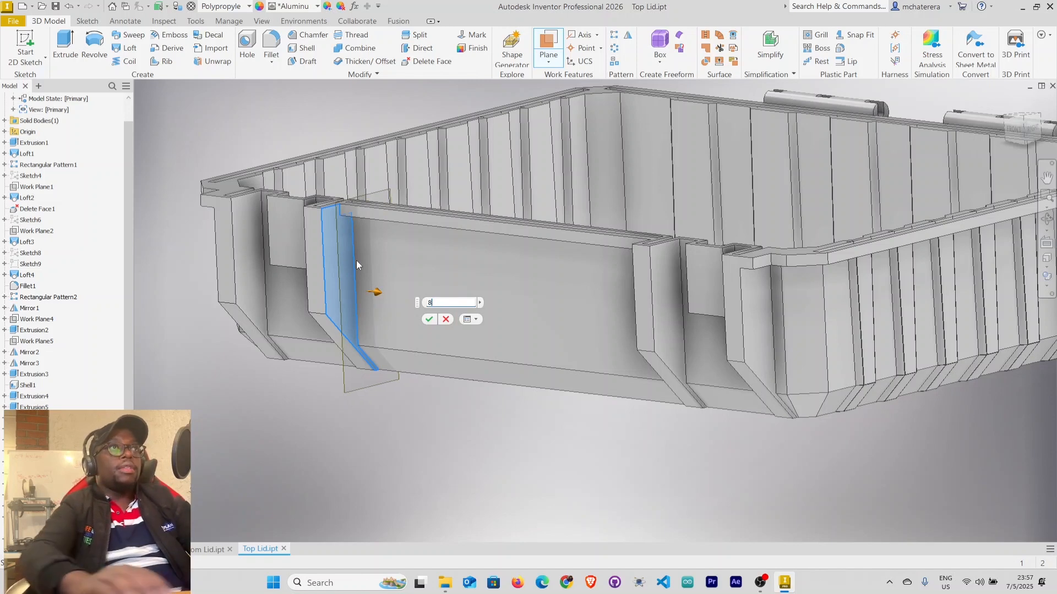
left_click(429, 319)
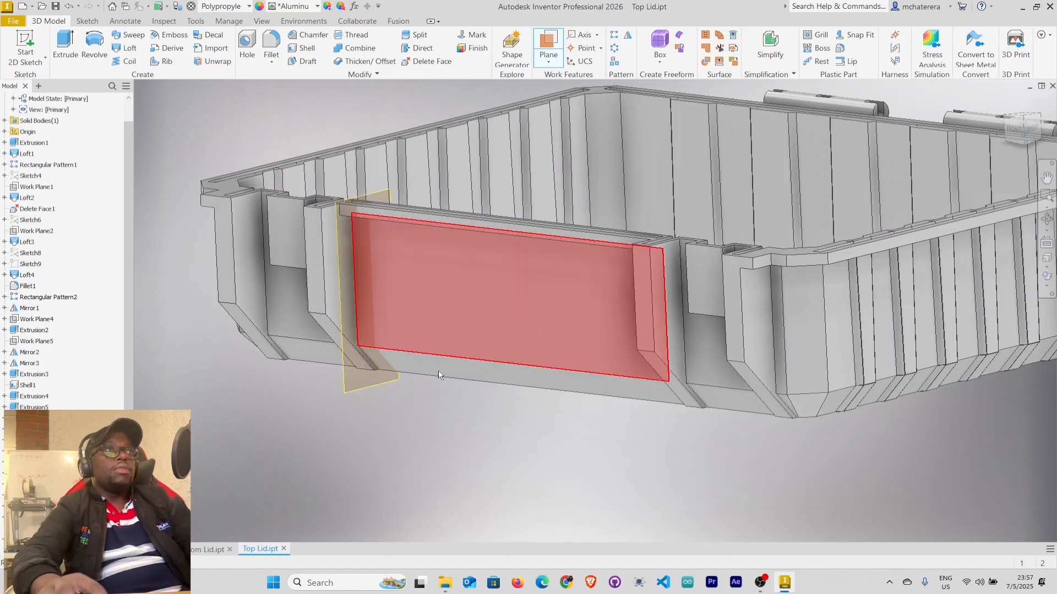
Start a sketch on the new offset work plane, slice the graphics at it and project the cut edges
middle_click_drag(452, 433, 375, 431, "shift")
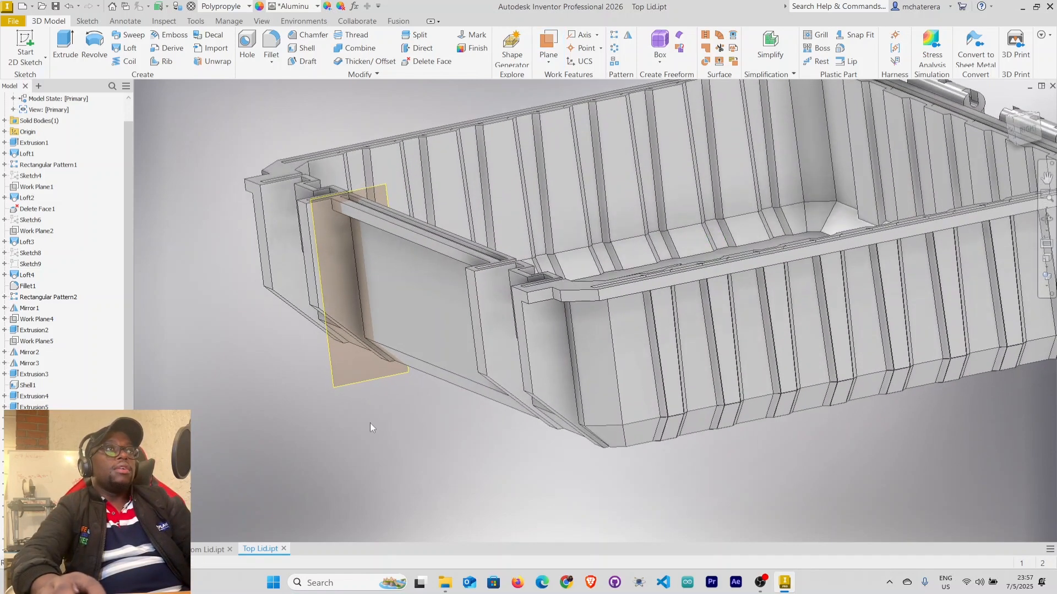
left_click(346, 379)
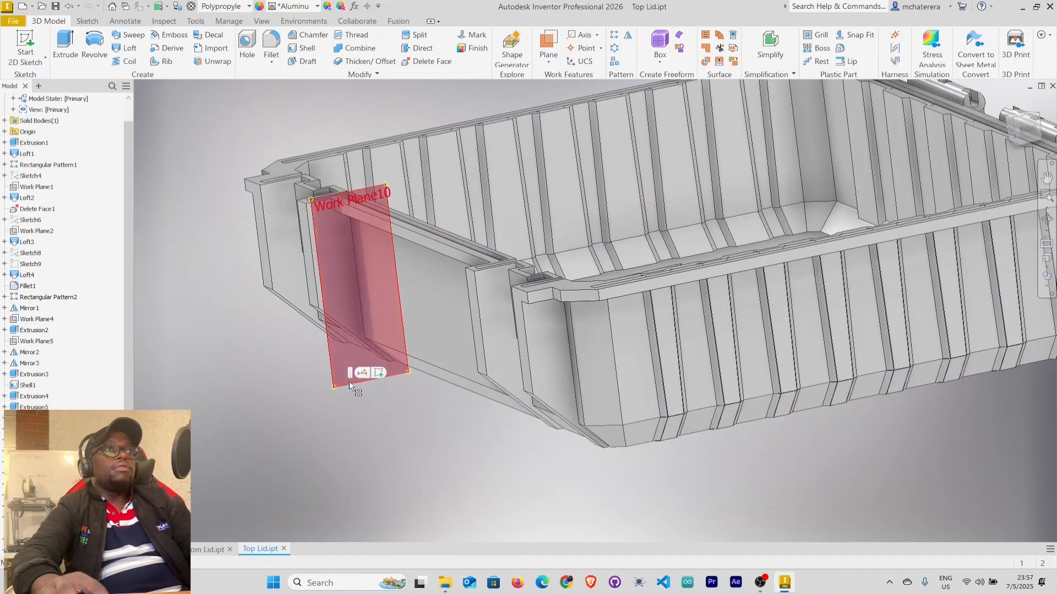
key("Page_Up")
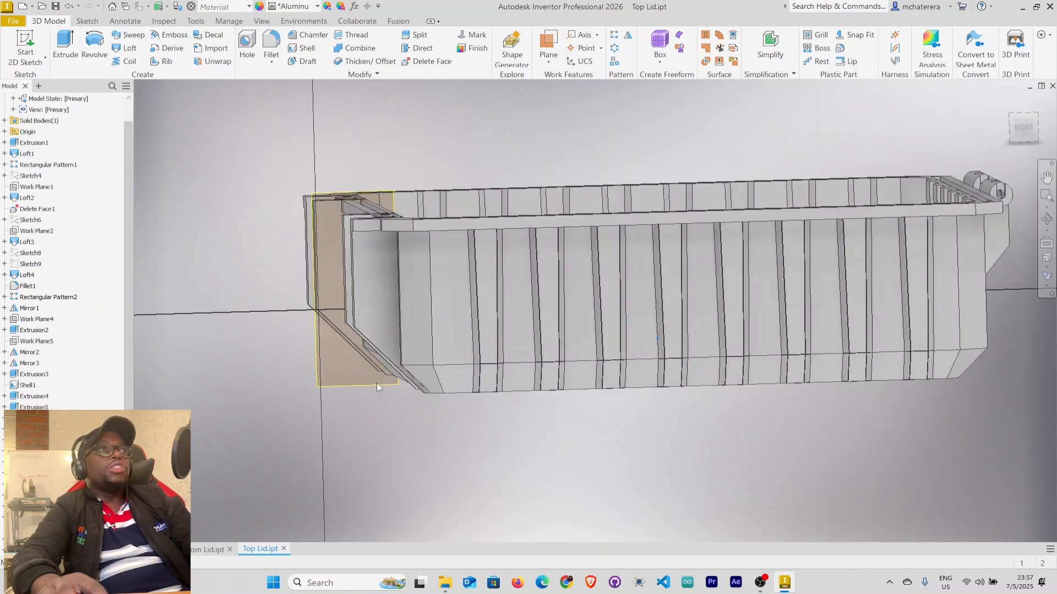
key("s")
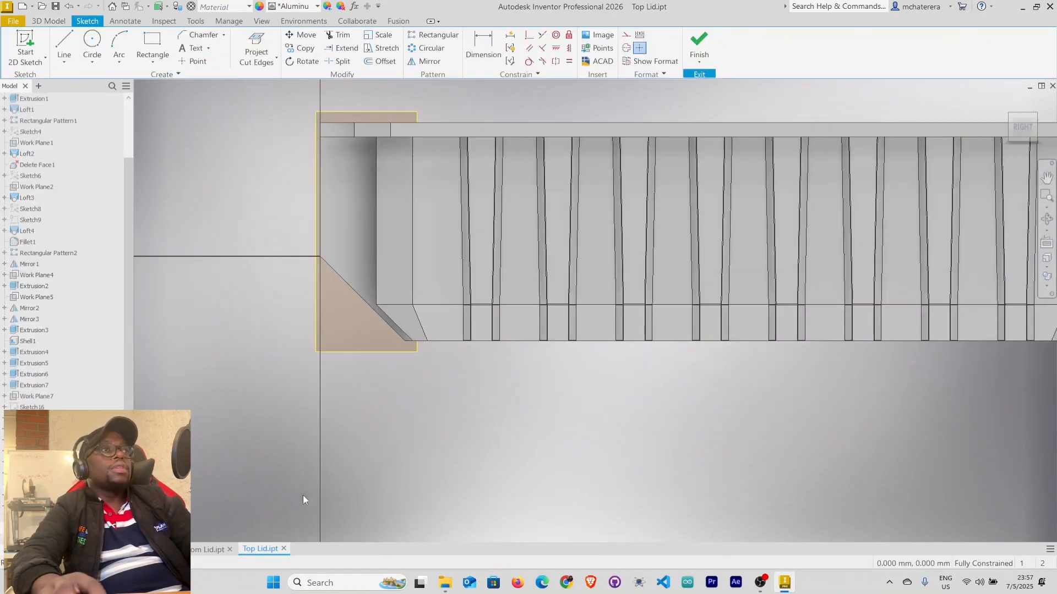
left_click(301, 562)
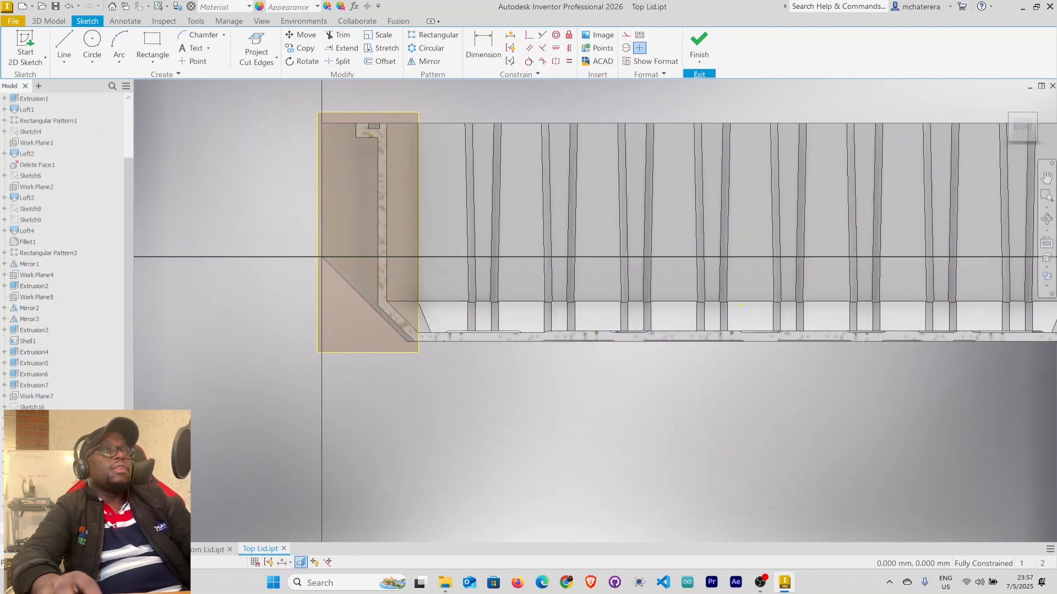
left_click(256, 50)
scroll(396, 330, "down", 3)
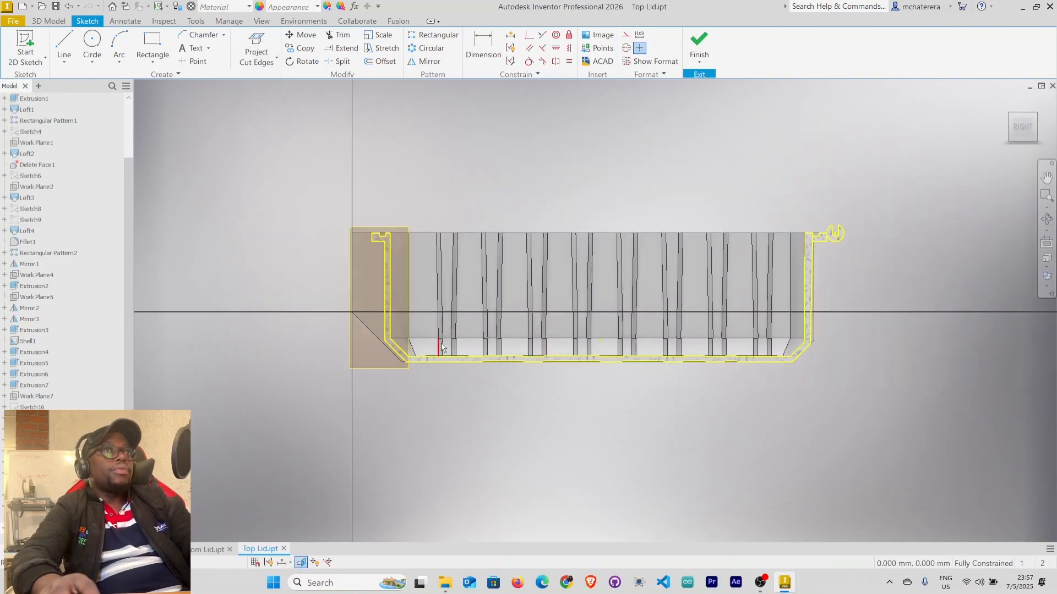
scroll(359, 264, "down", 1)
scroll(358, 263, "up", 5)
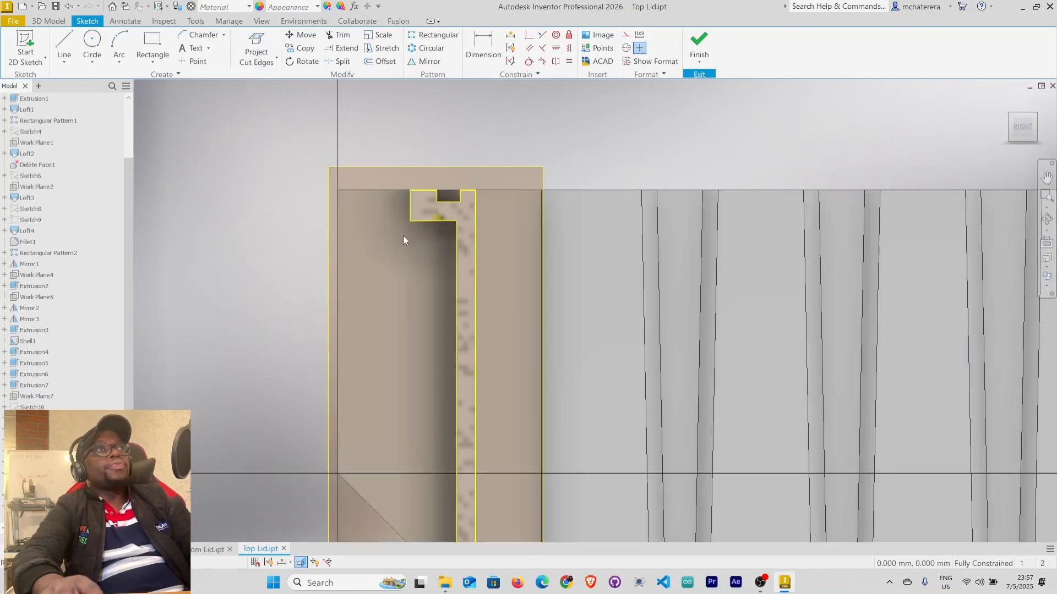
Try to draw a 17 mm line outward from the corner where the rim's underside meets the front wall
left_click(64, 45)
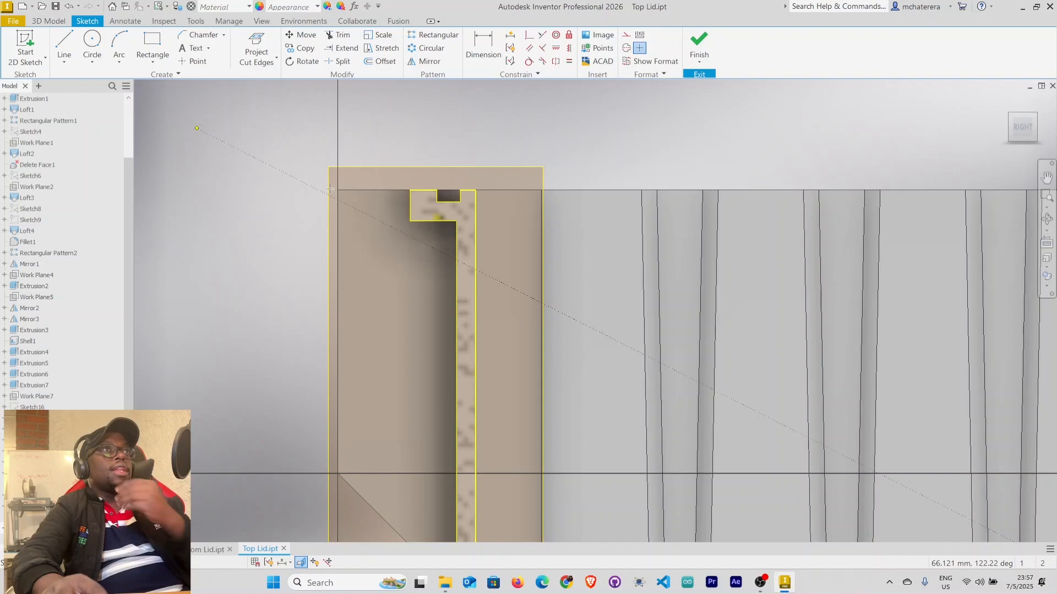
left_click(456, 221)
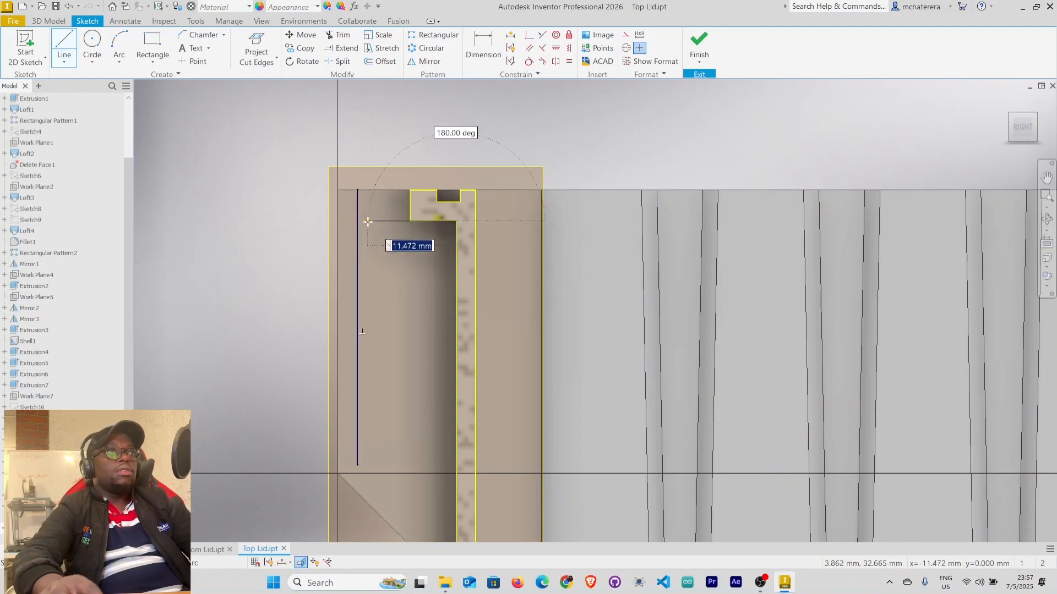
type("17")
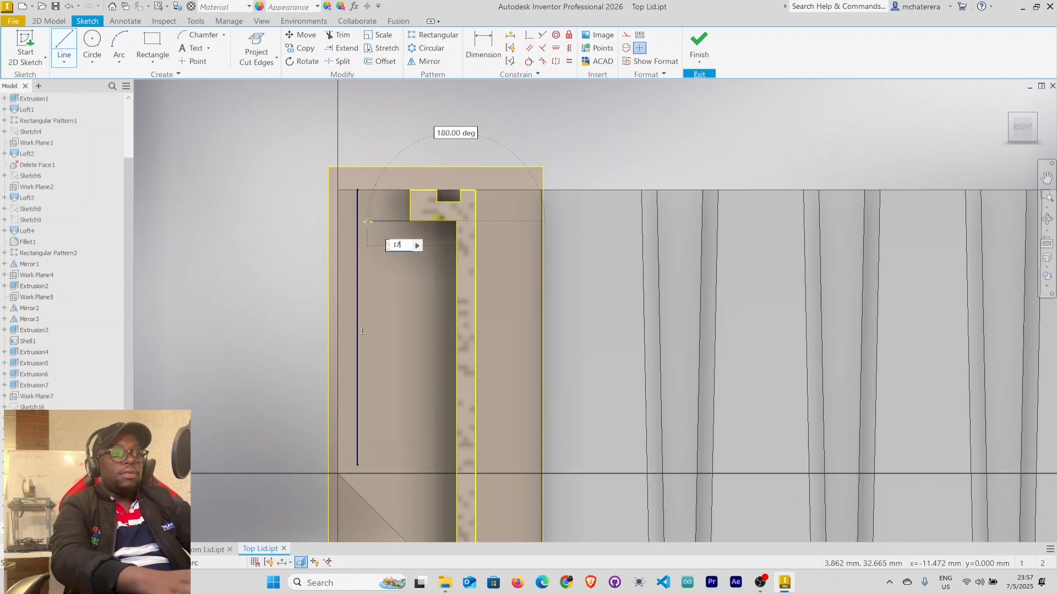
key("Return")
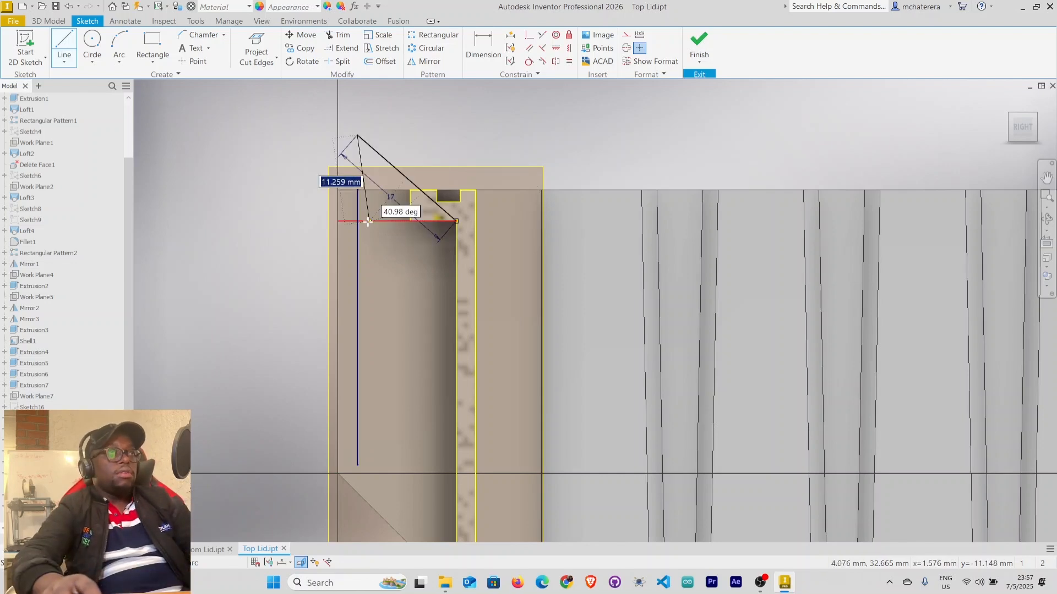
key("Escape")
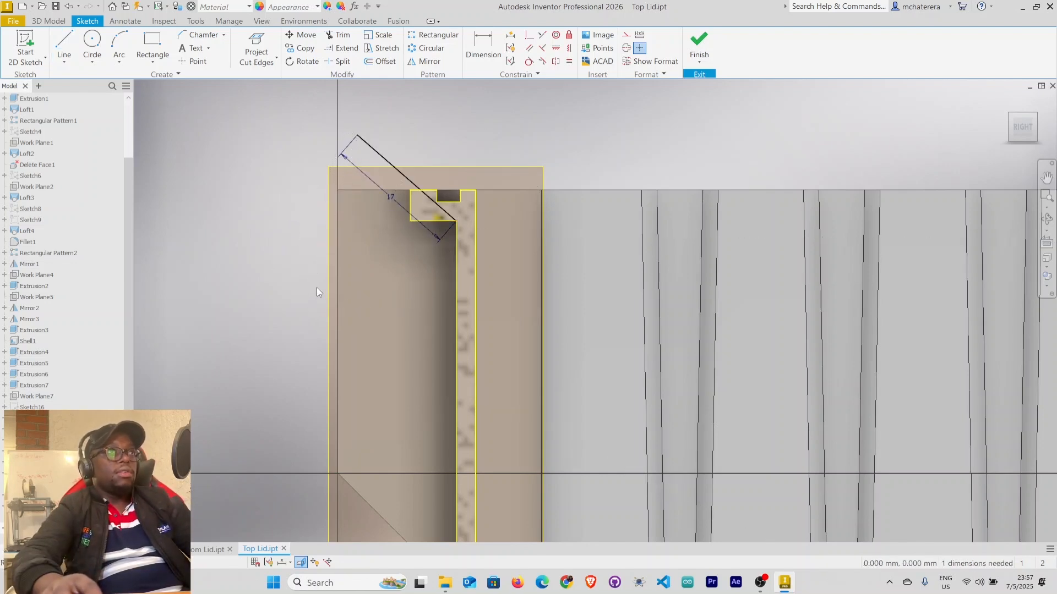
key("ctrl+z")
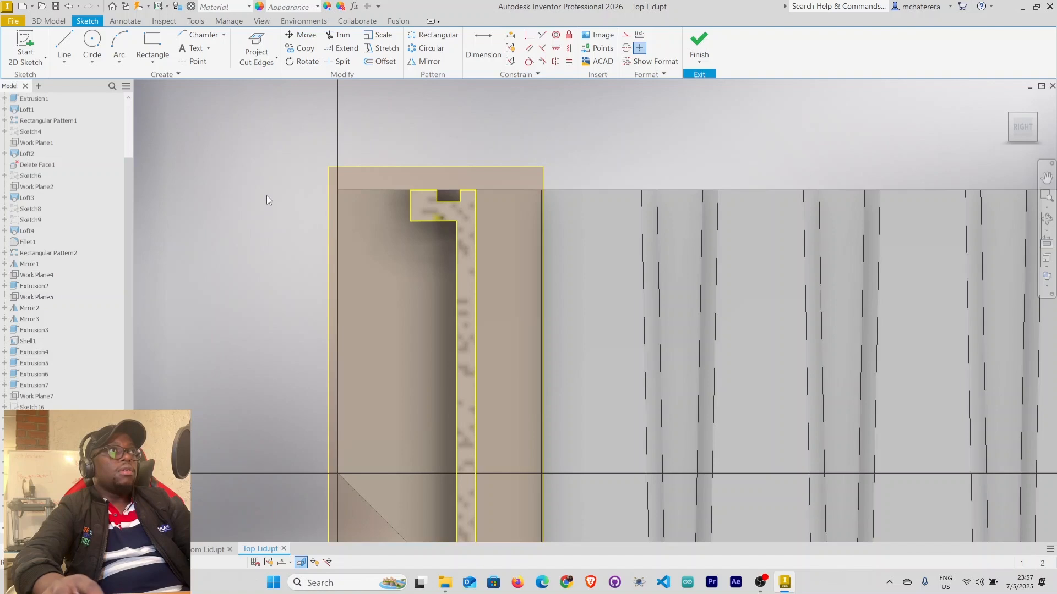
Hide the offset work plane that carries the sketch
right_click(530, 164)
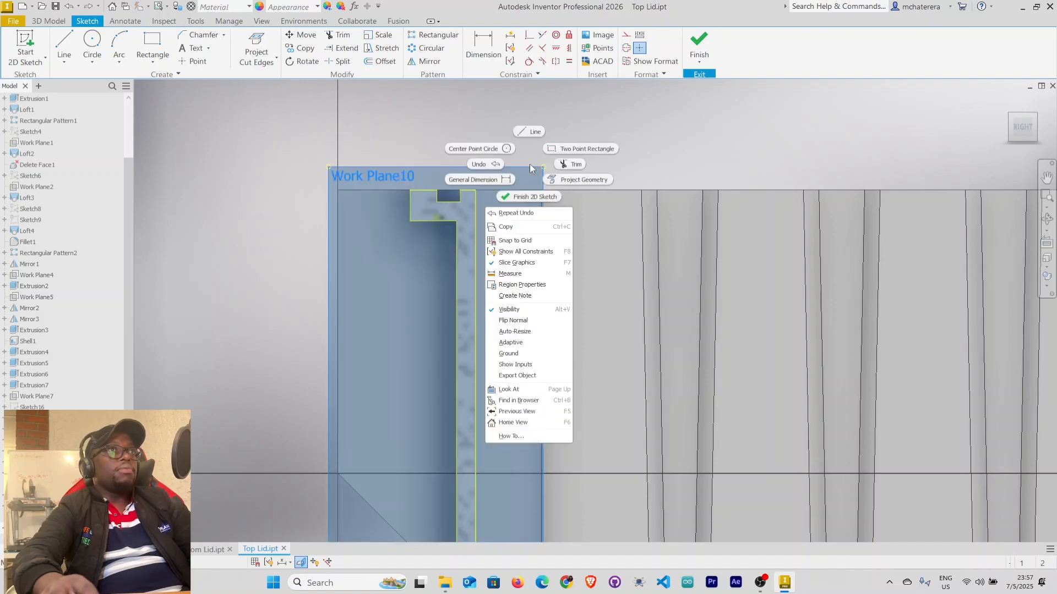
left_click(509, 309)
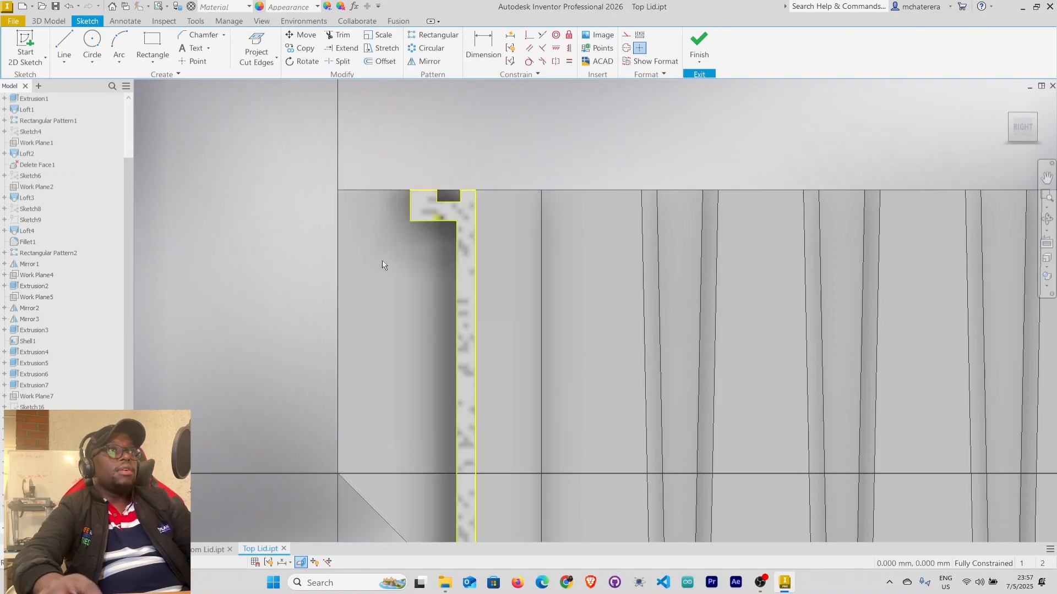
Try to draw a 13 mm line outward from the corner beneath the rim
left_click(64, 44)
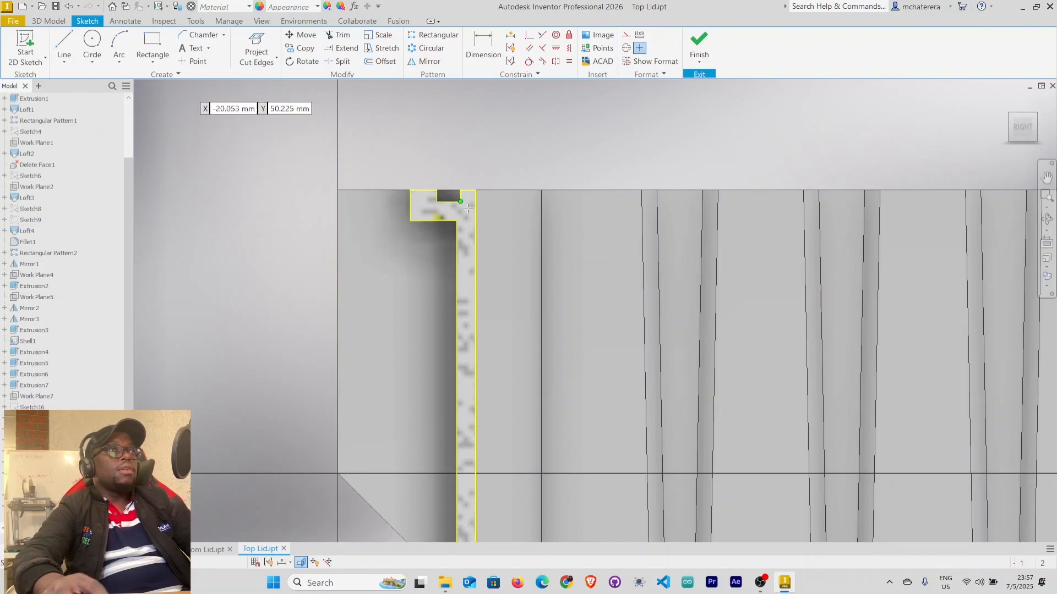
left_click(456, 221)
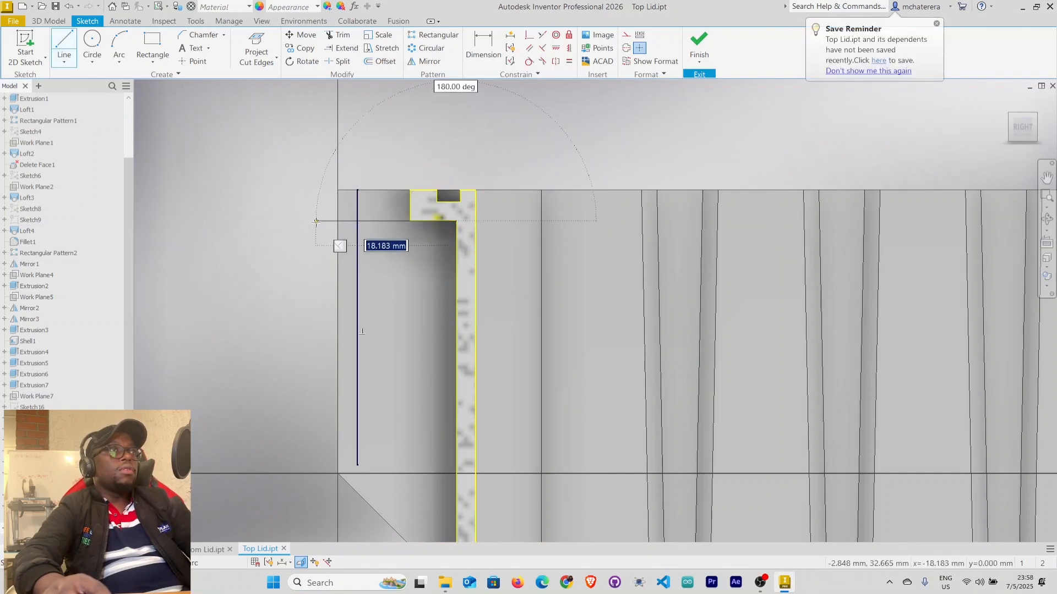
type("13")
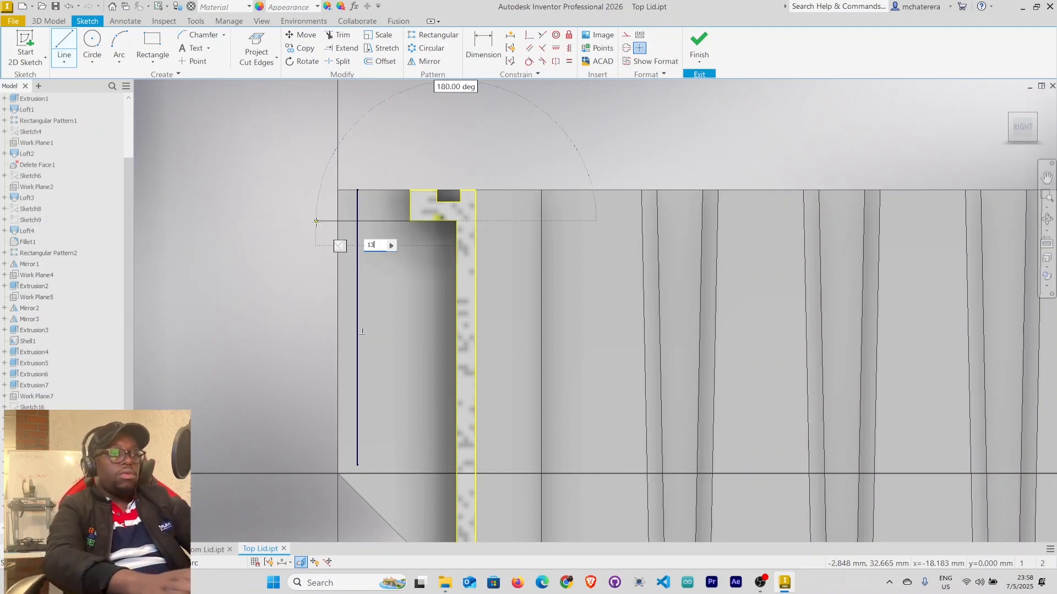
key("Return")
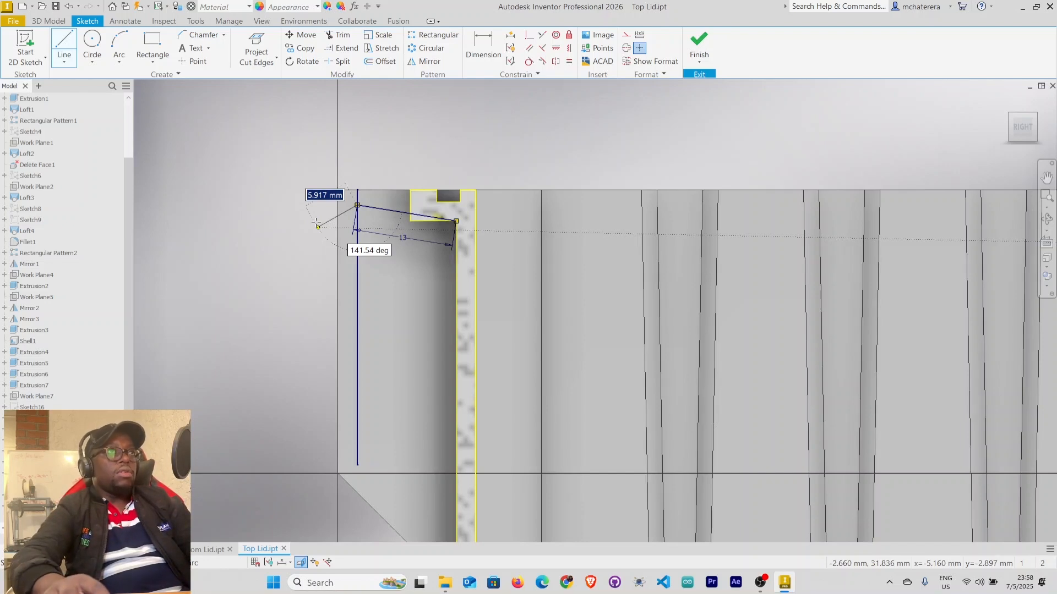
key("Escape")
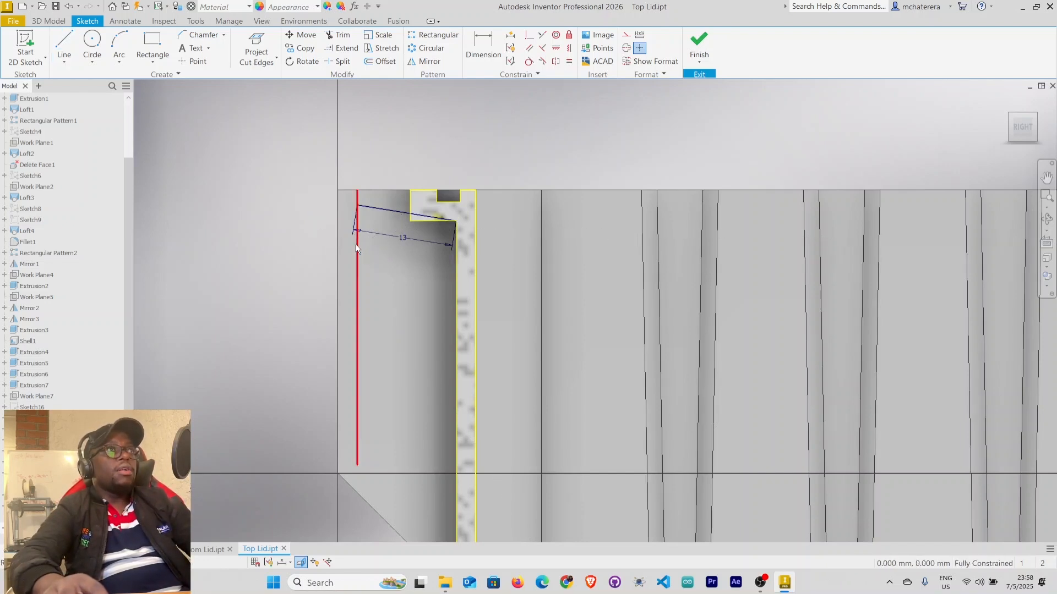
key("ctrl+z")
key("ctrl+z")
Sketch a round-ended tab below the rim: horizontal line outward, tangent arc of about 6.5 mm radius, and parallel line back to the wall
left_click(64, 62)
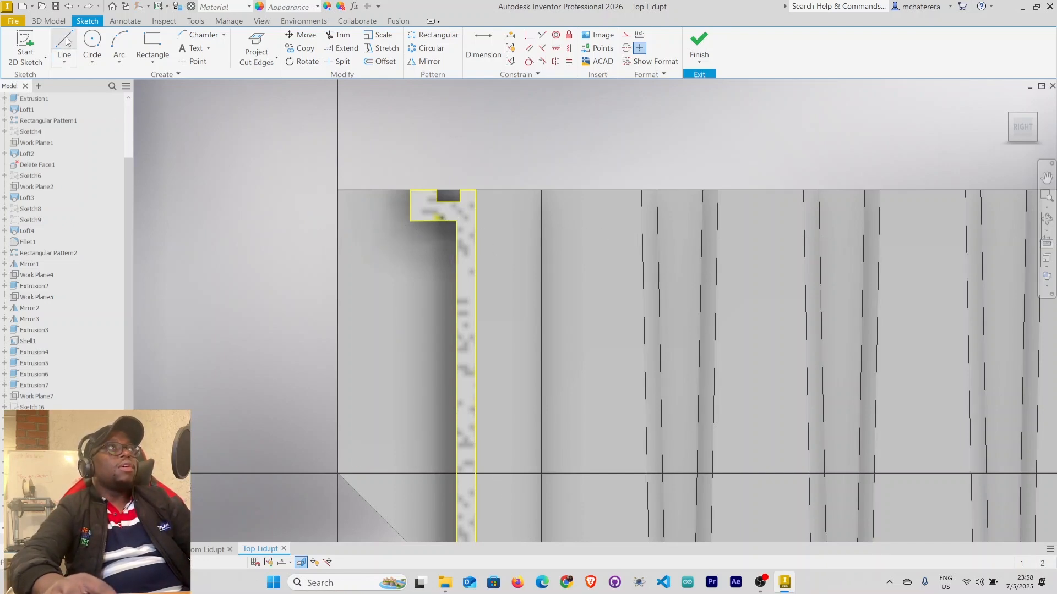
left_click(457, 222)
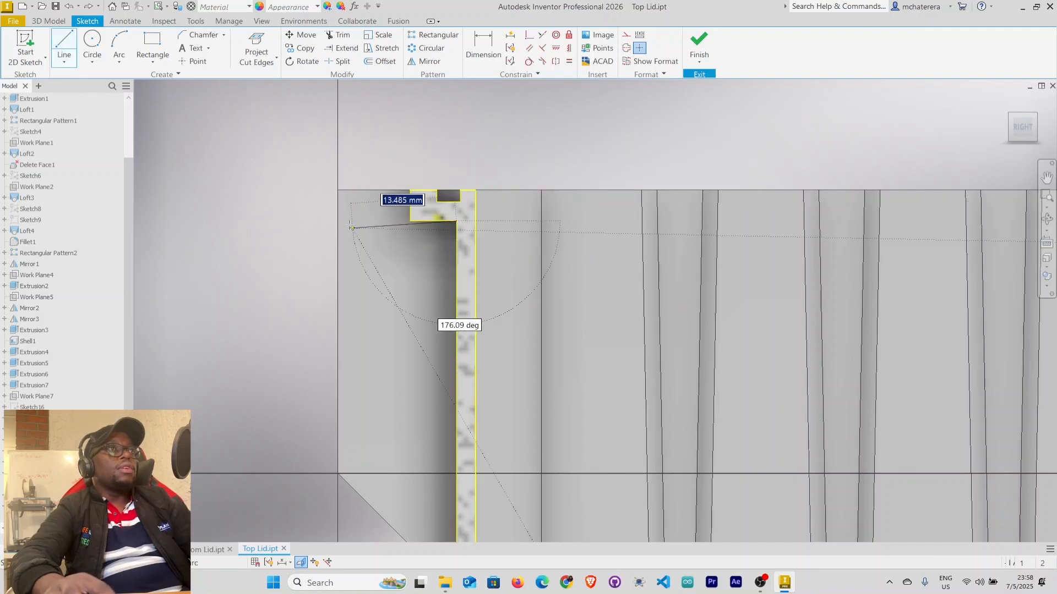
left_click(322, 220)
left_click_drag(322, 221, 322, 322)
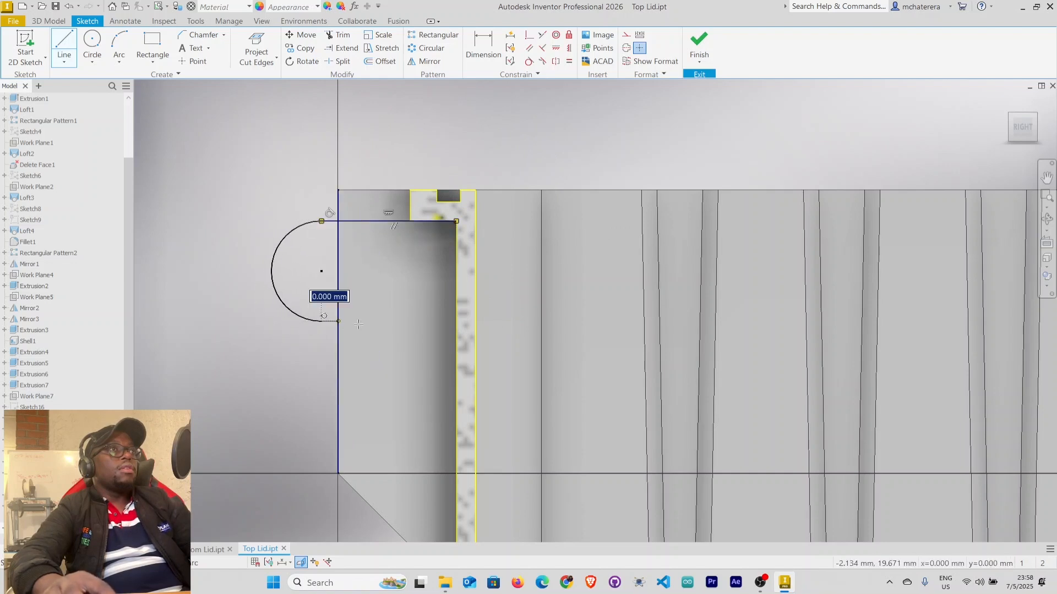
left_click(455, 323)
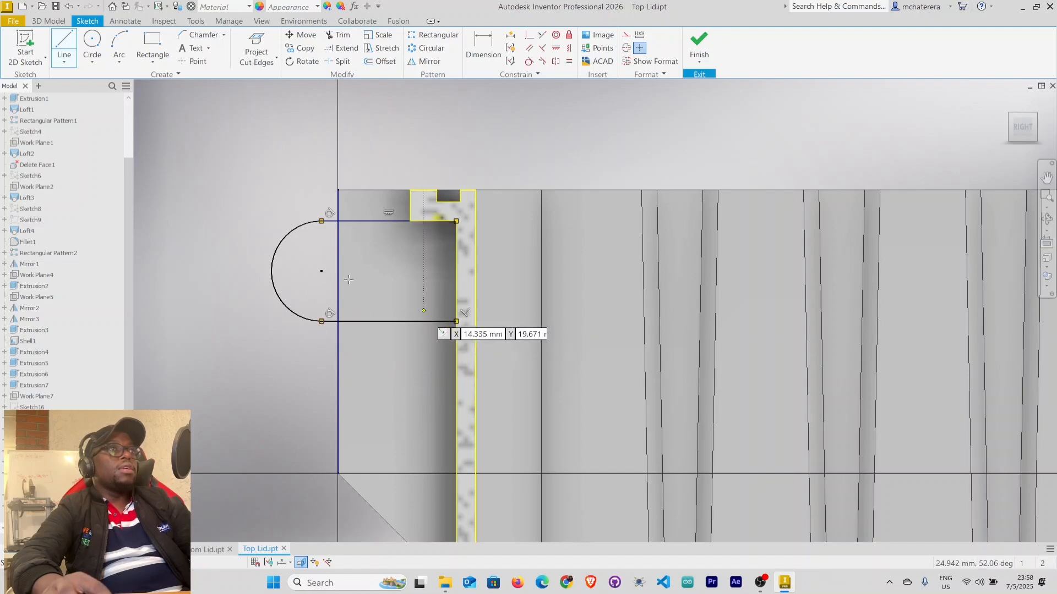
right_click(237, 162)
left_click(270, 165)
Draw a 3 mm diameter circle centred on the tab's end arc
left_click(92, 43)
left_click(321, 271)
type("3")
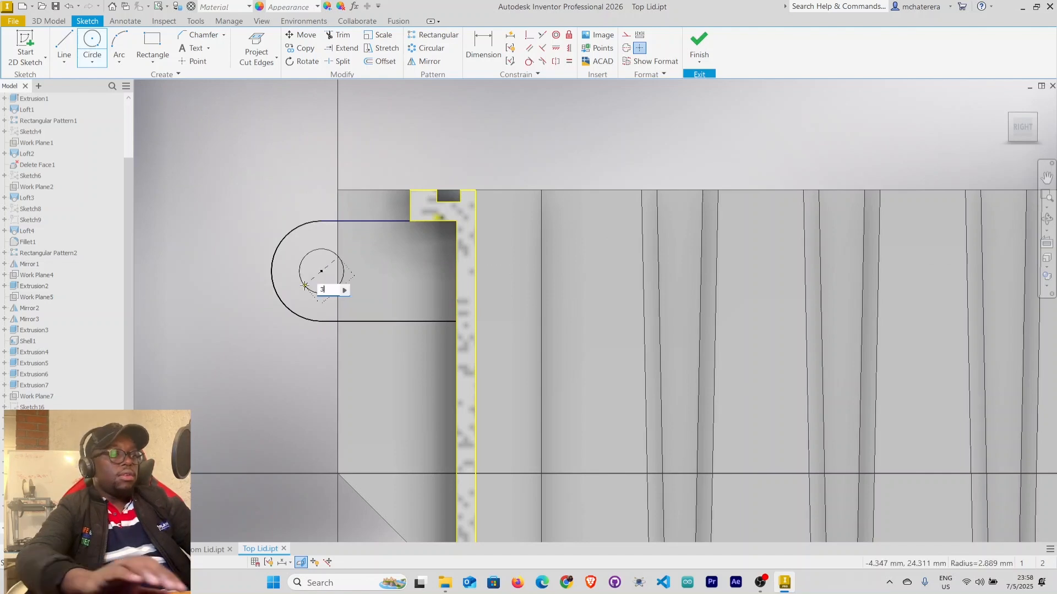
key("Return")
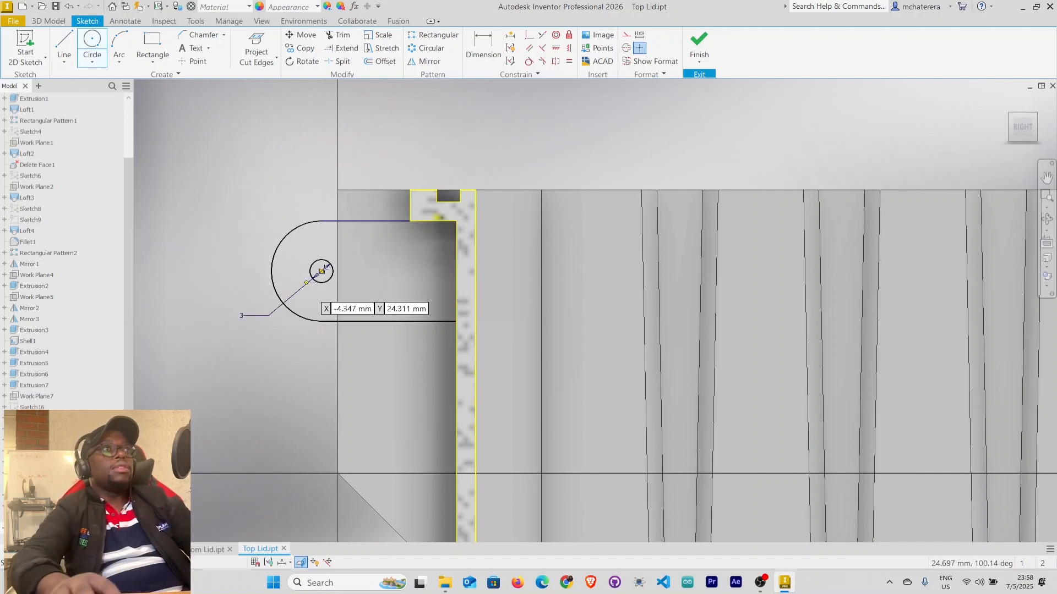
right_click(264, 198)
left_click(305, 197)
Dimension the tab's end arc with a radius of 6.5 mm
left_click(484, 47)
left_click(274, 255)
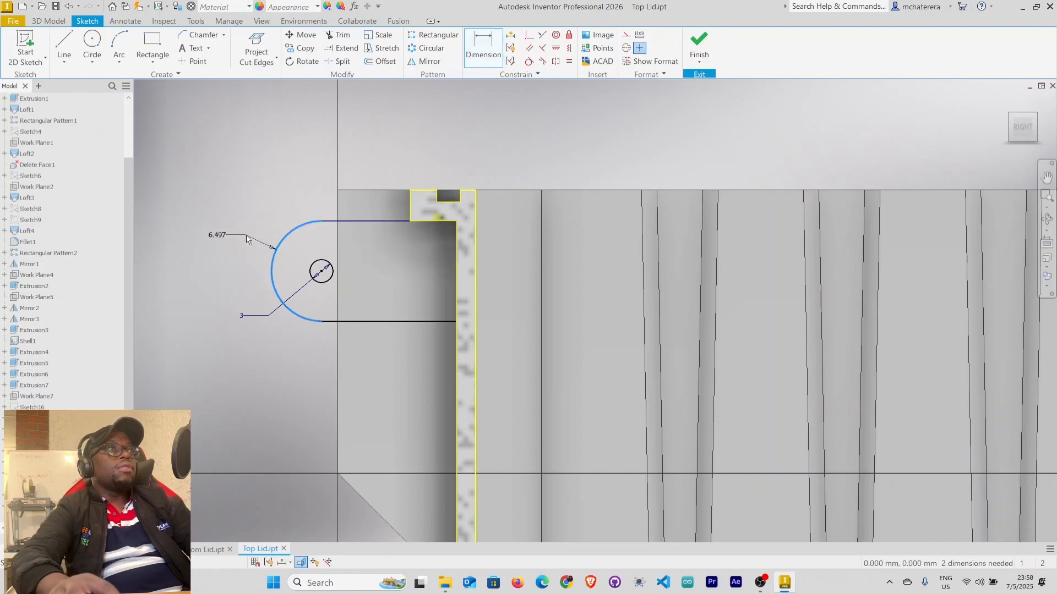
left_click(247, 238)
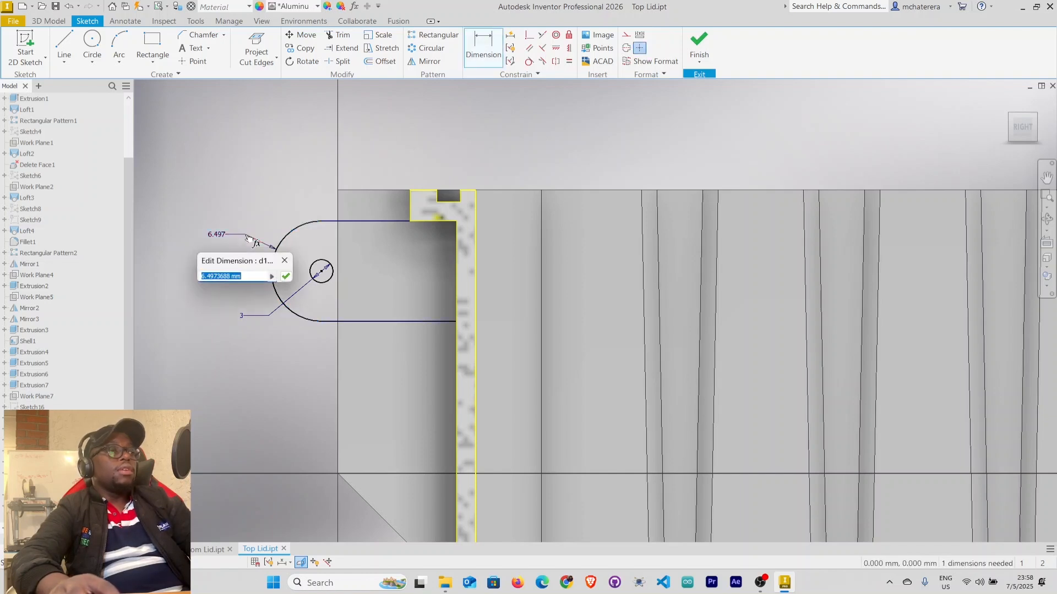
type("6.5")
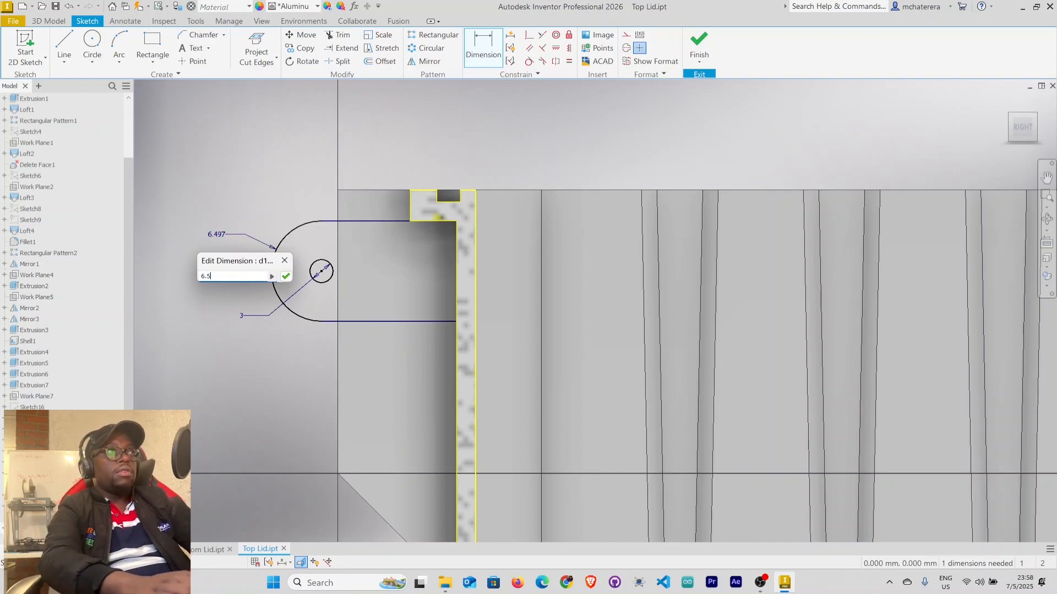
key("Return")
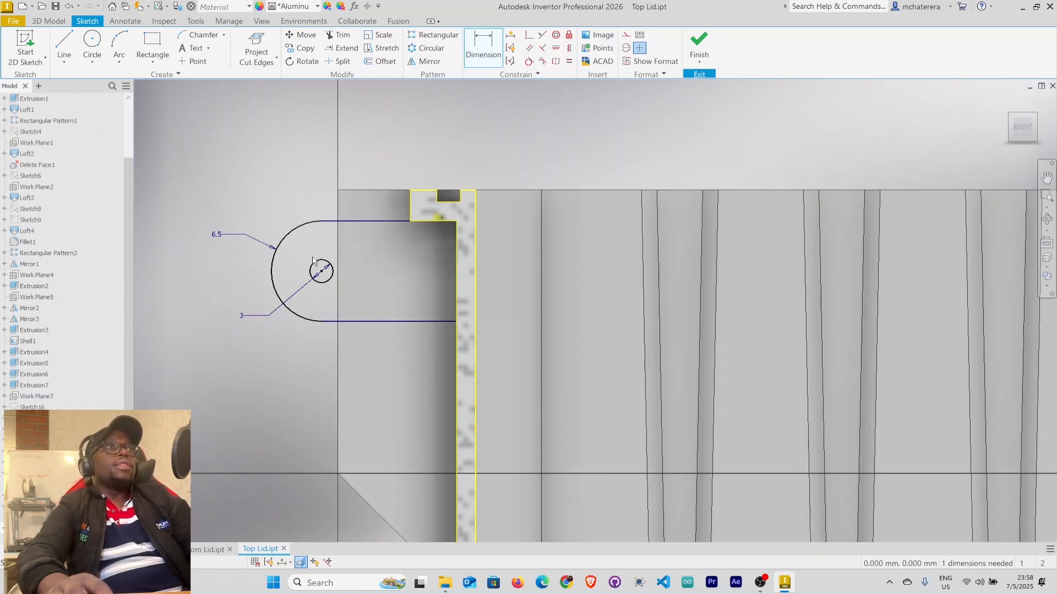
Try a length dimension on the tab's upper straight line, and delete it again
left_click(361, 220)
left_click(387, 160)
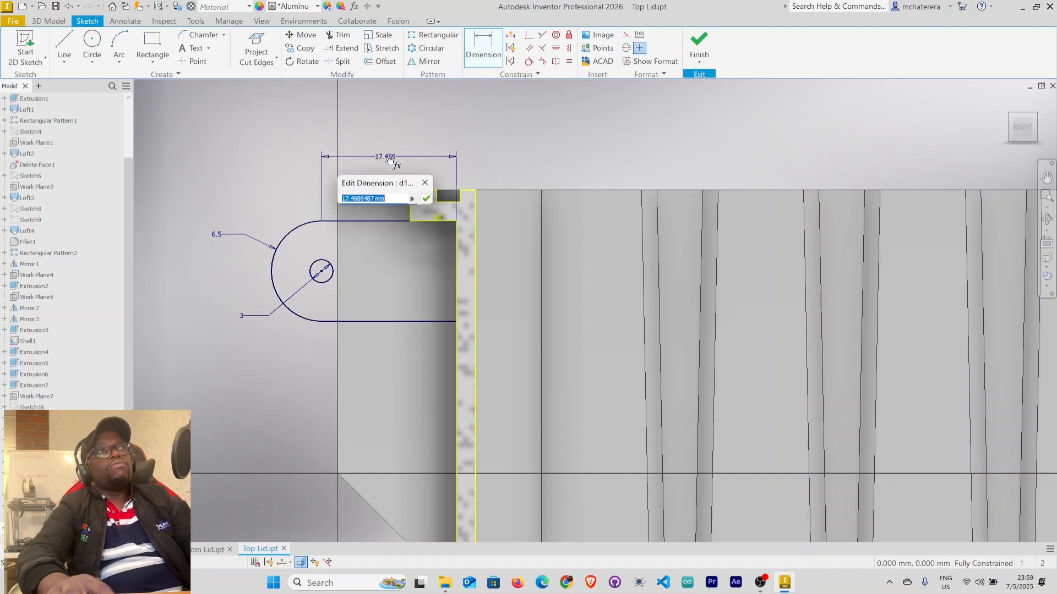
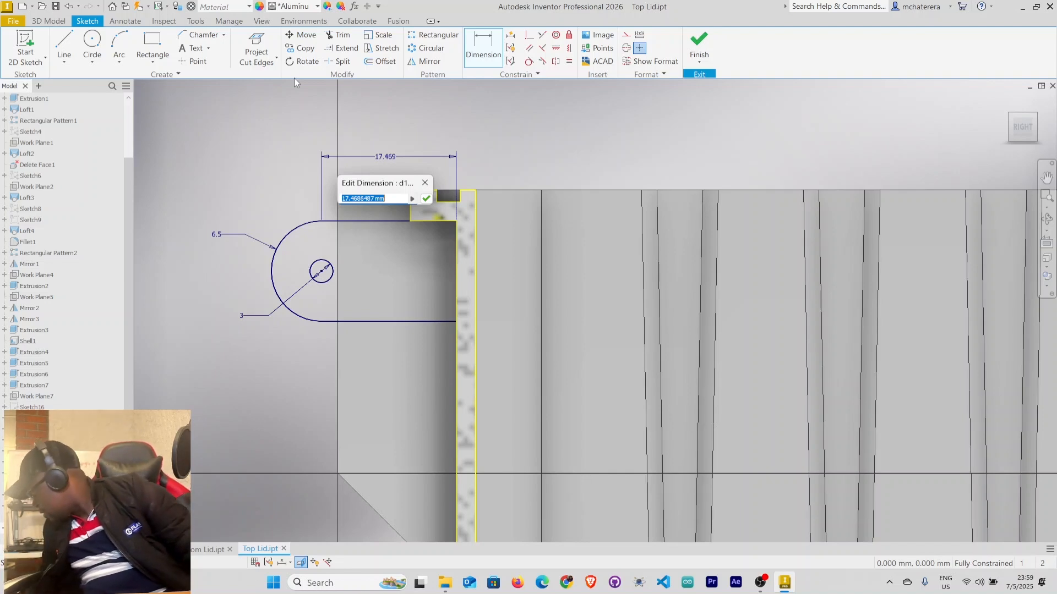
key("Return")
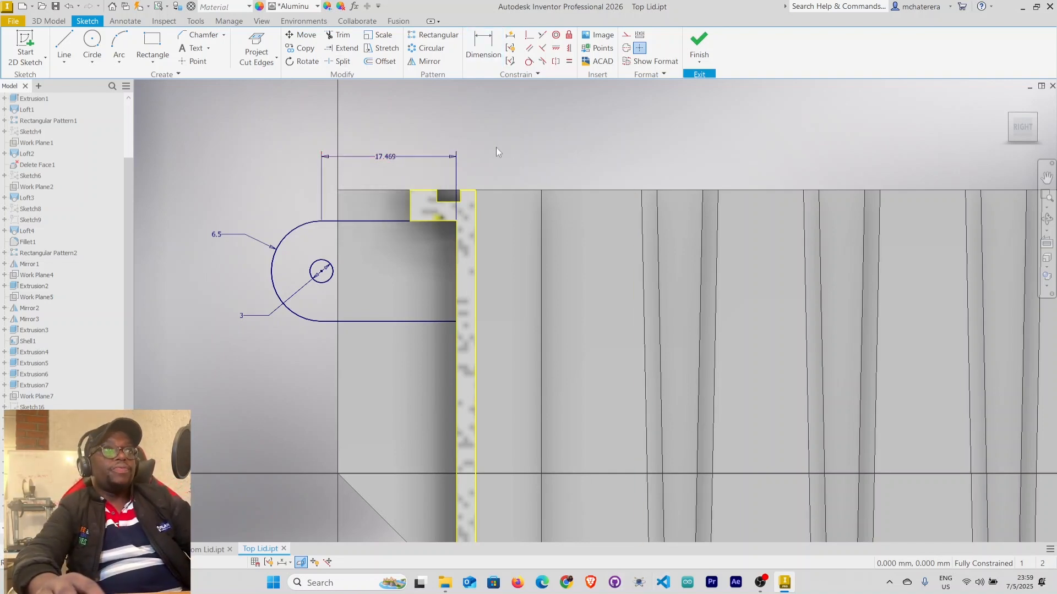
right_click(386, 156)
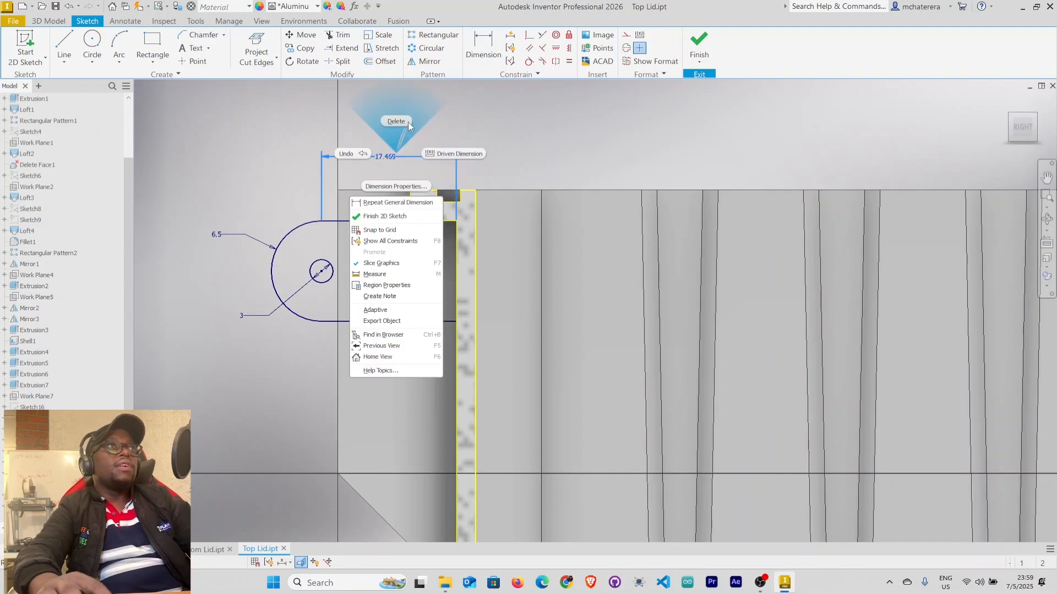
left_click(407, 120)
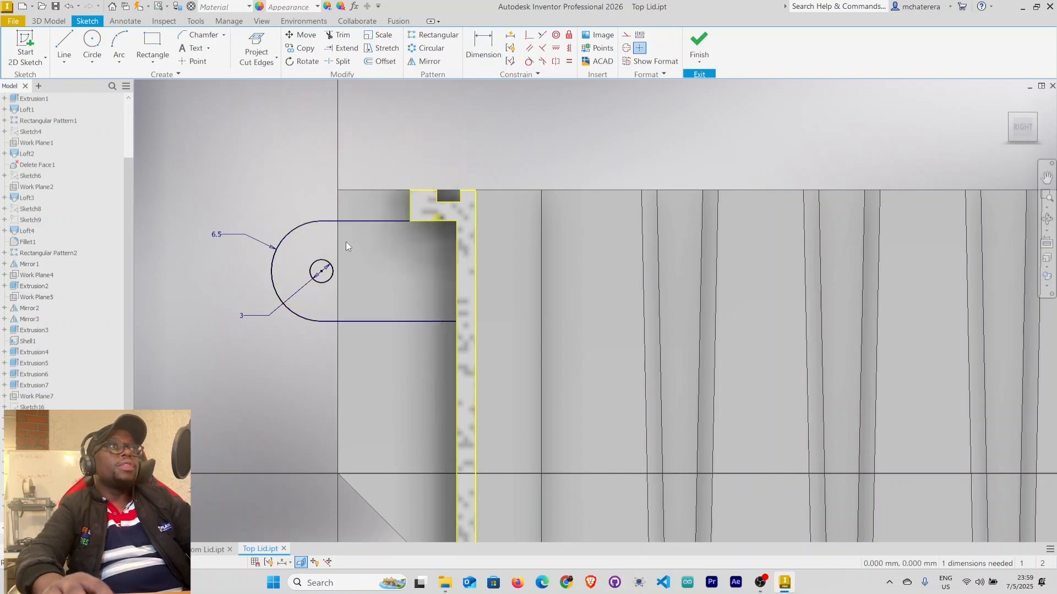
Project the rib's outer vertical edge into the sketch and convert it to a construction line
left_click(276, 57)
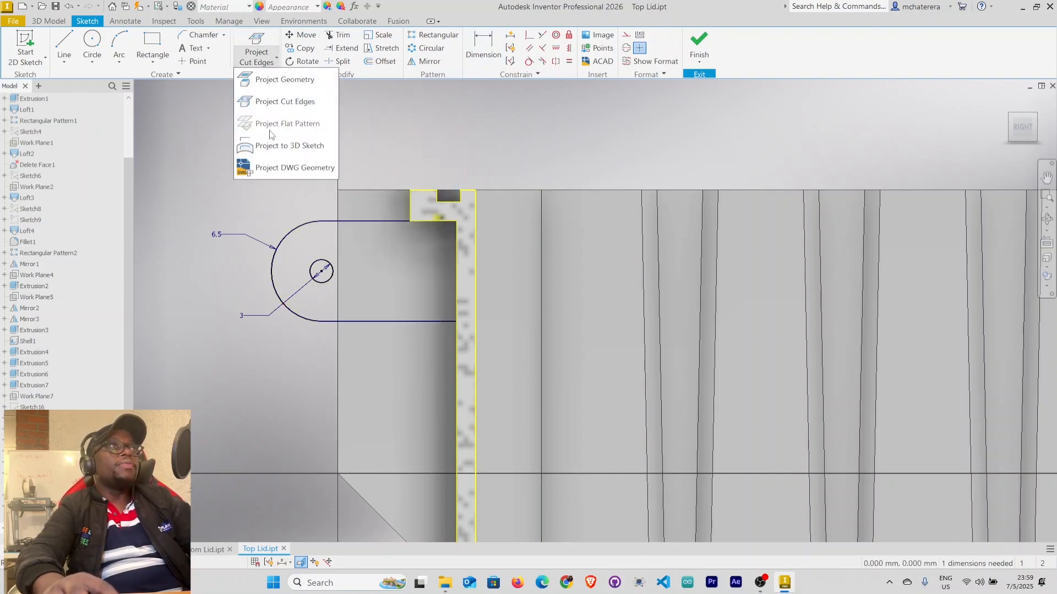
left_click(284, 81)
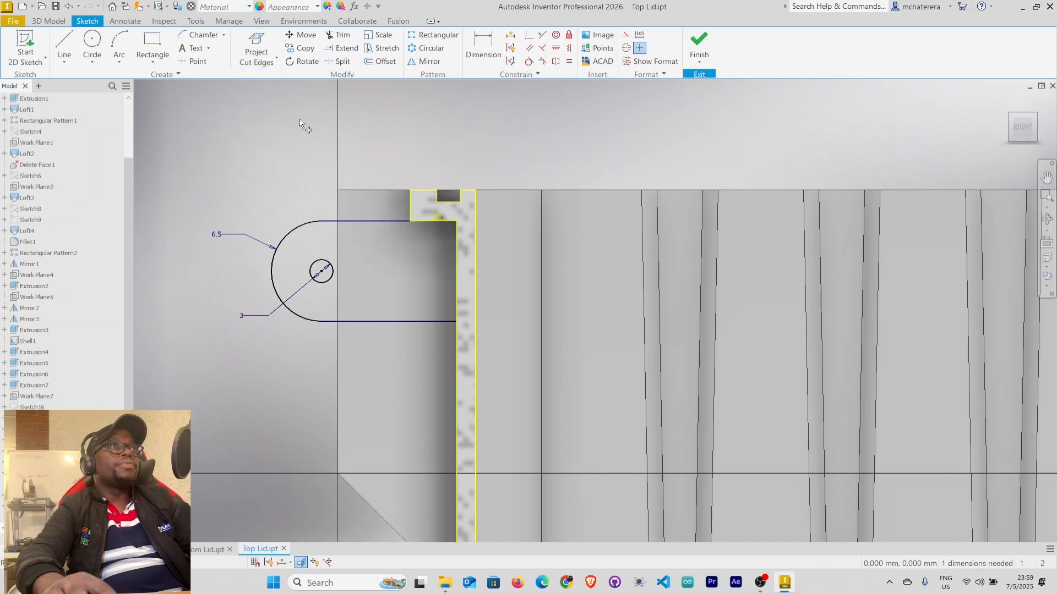
left_click(338, 379)
right_click(259, 153)
left_click(301, 154)
right_click(338, 401)
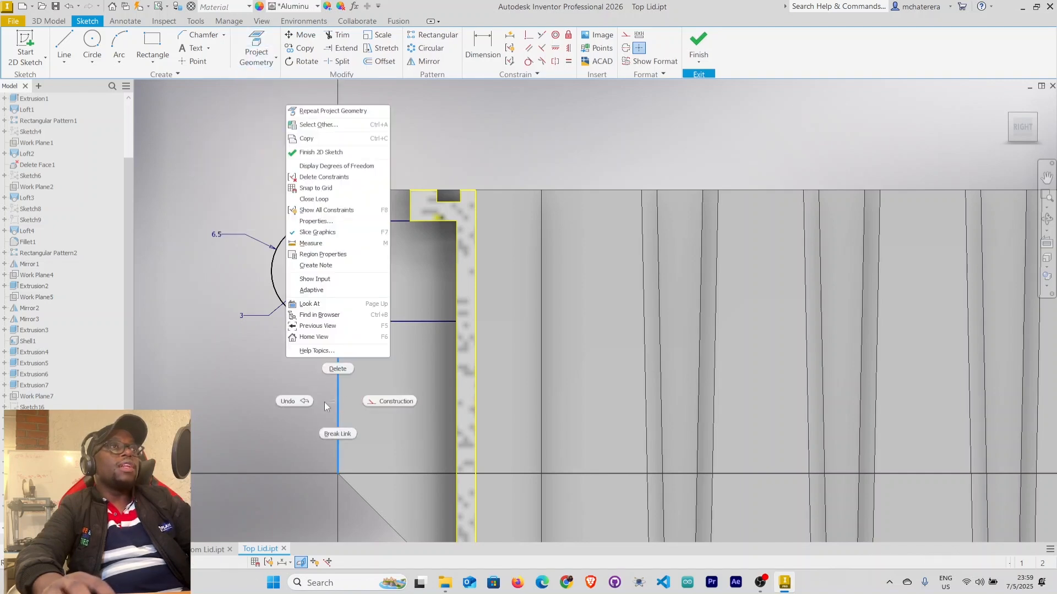
left_click(369, 402)
left_click(256, 167)
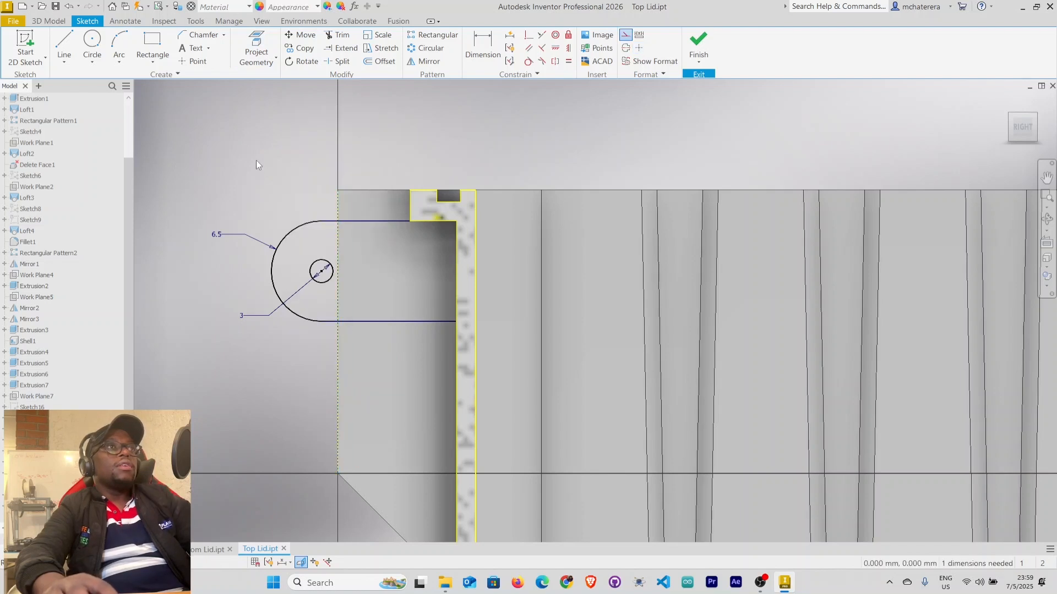
Try to make the tab's end arc tangent to the projected rib edge, and undo the constraint
left_click(529, 62)
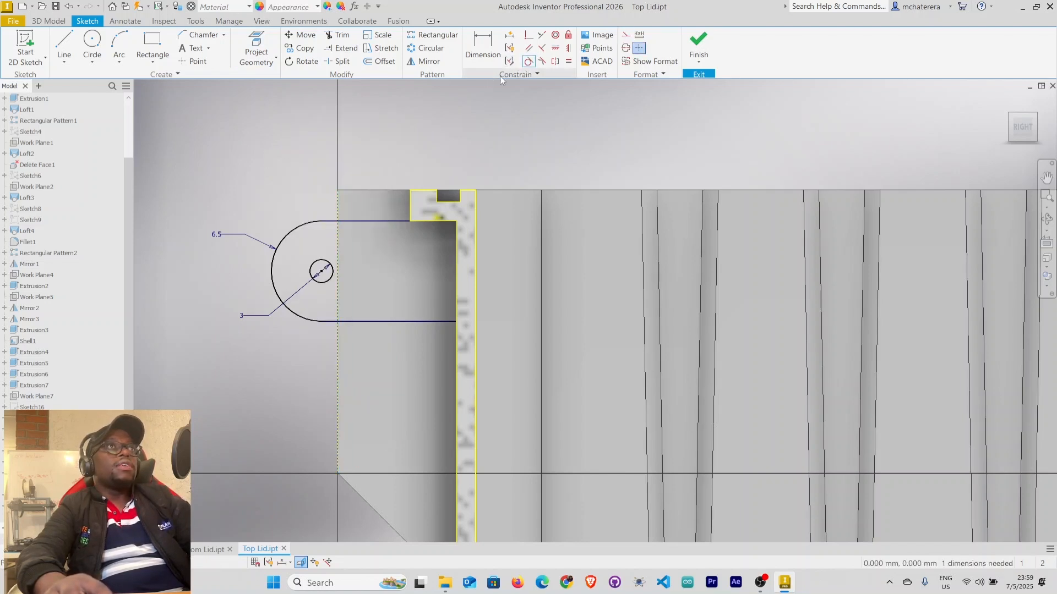
left_click(271, 256)
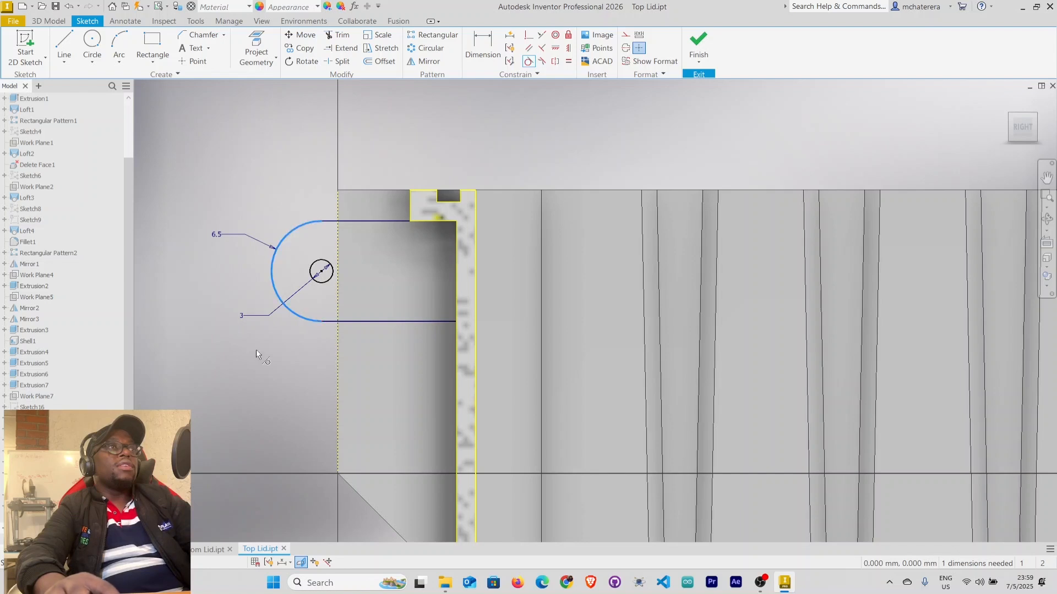
left_click(337, 381)
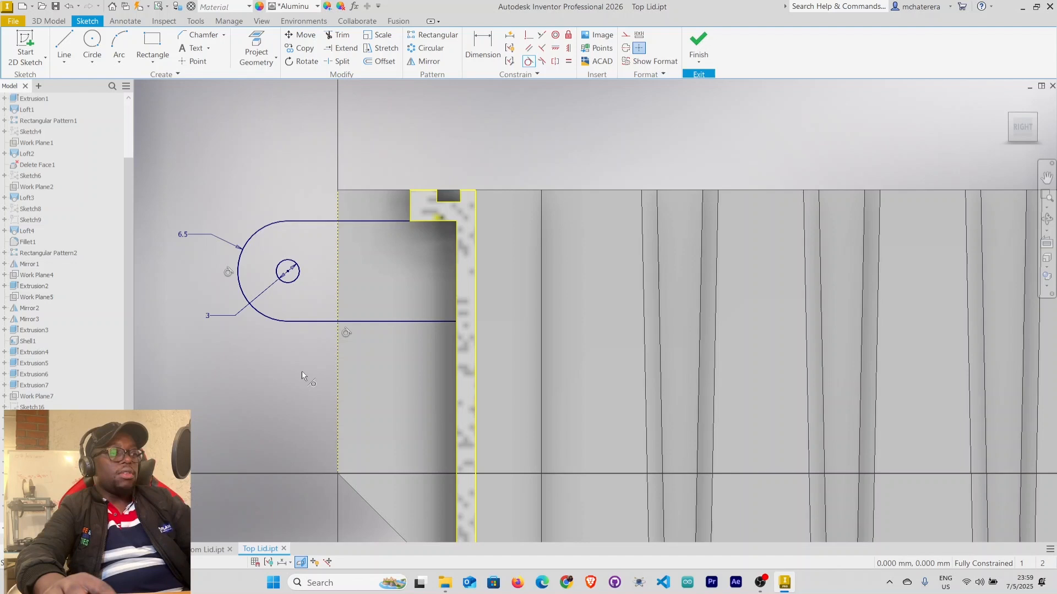
key("ctrl+z")
right_click(242, 183)
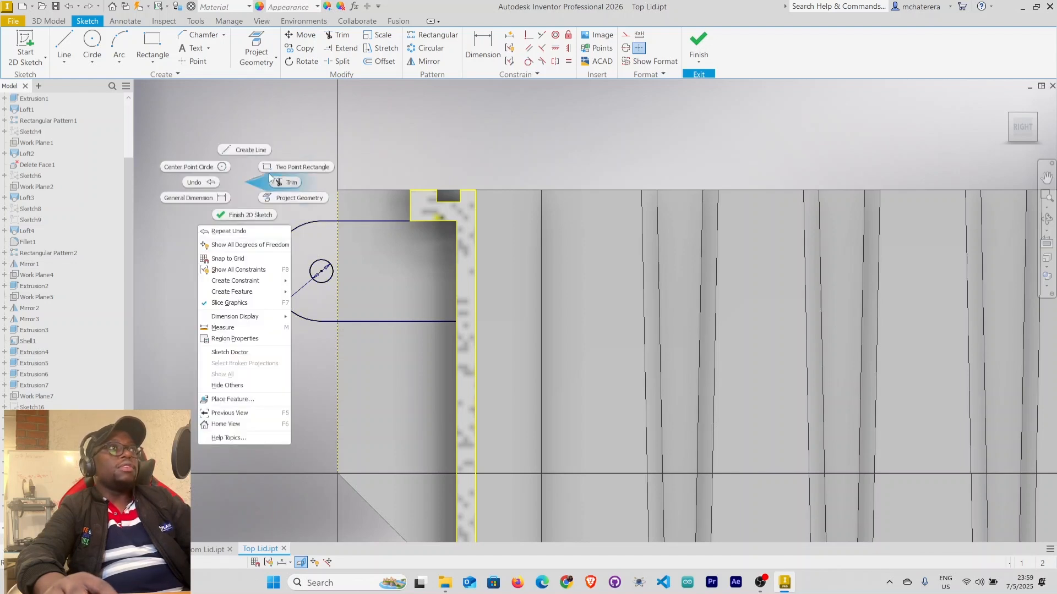
left_click(318, 131)
Move the tab's end arc inward past the projected rib edge and constrain it tangent to that edge
left_click_drag(280, 248, 323, 236)
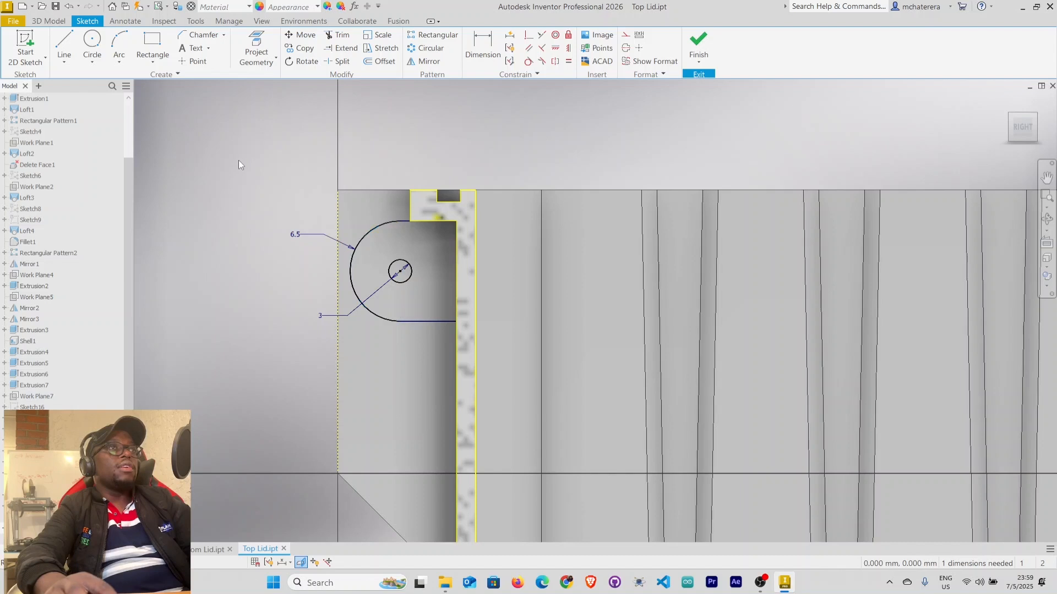
left_click(528, 61)
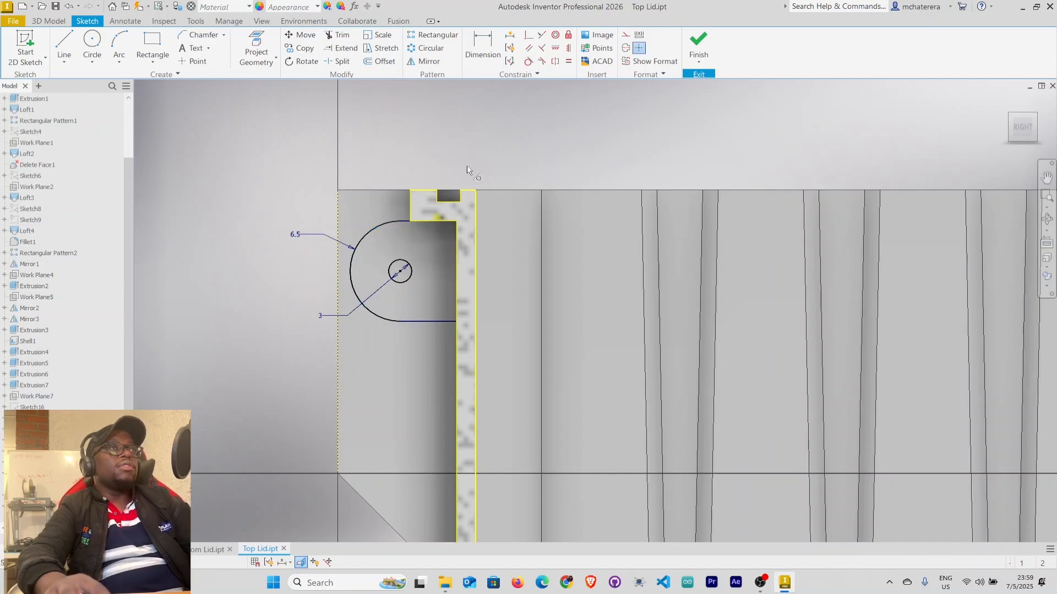
left_click(368, 241)
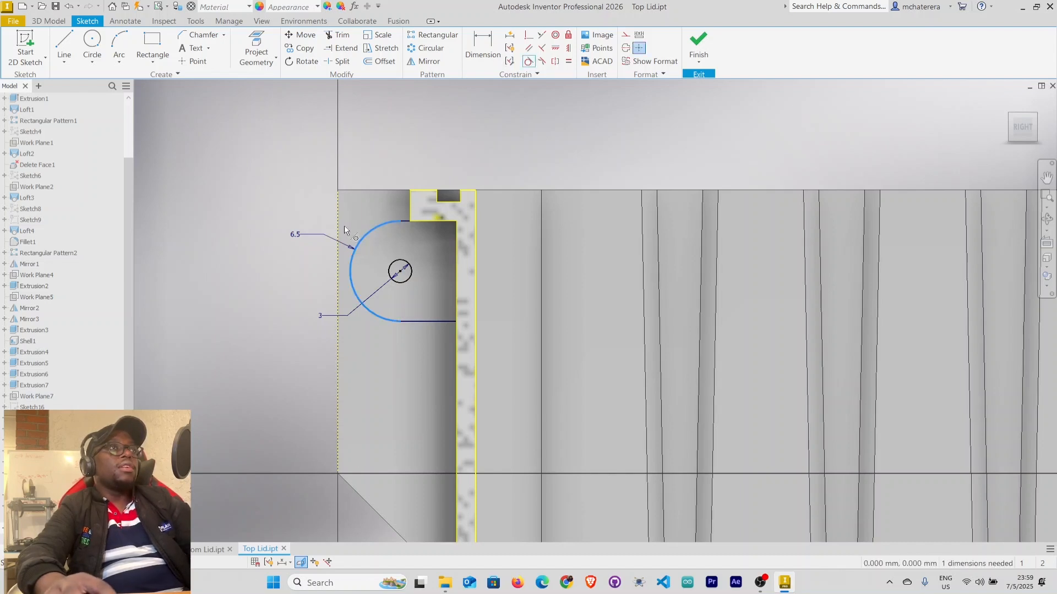
left_click(339, 241)
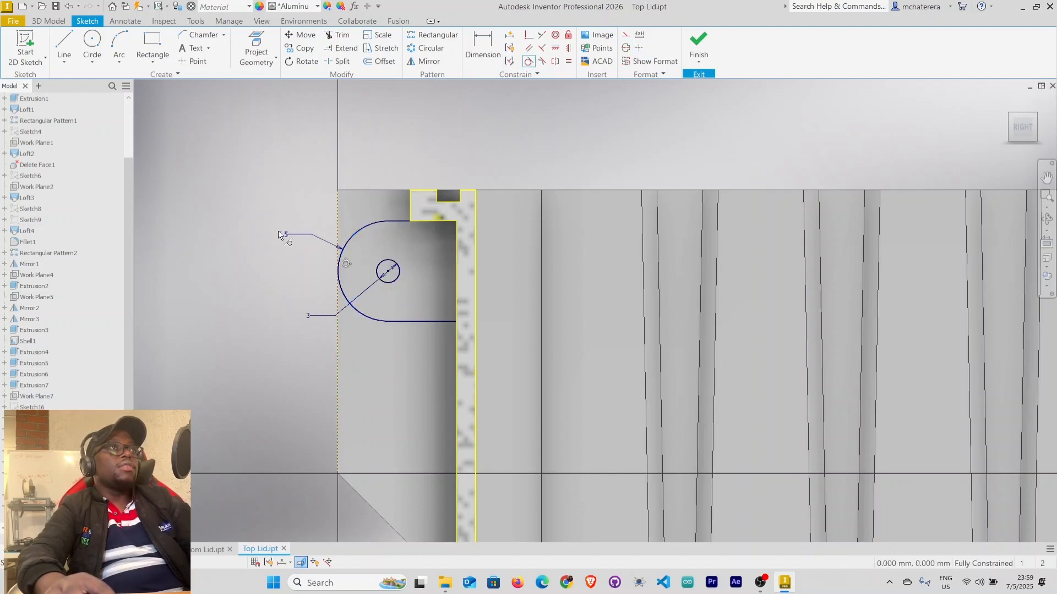
right_click(179, 183)
left_click(223, 190)
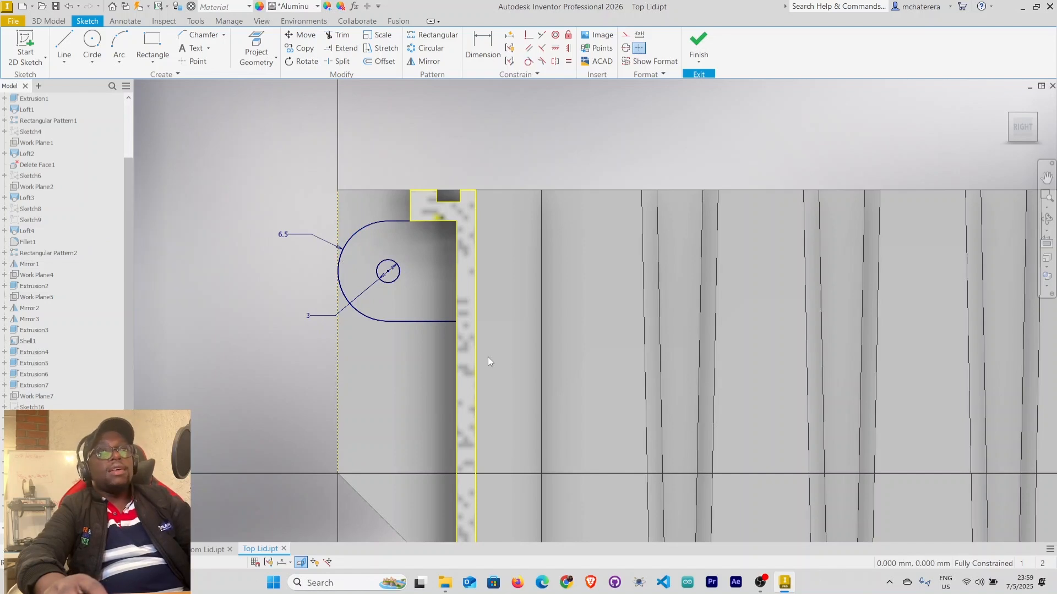
Finish the sketch and extrude the tab profile around its pin hole 6 mm away from the rib, joined to the lid
left_click(702, 48)
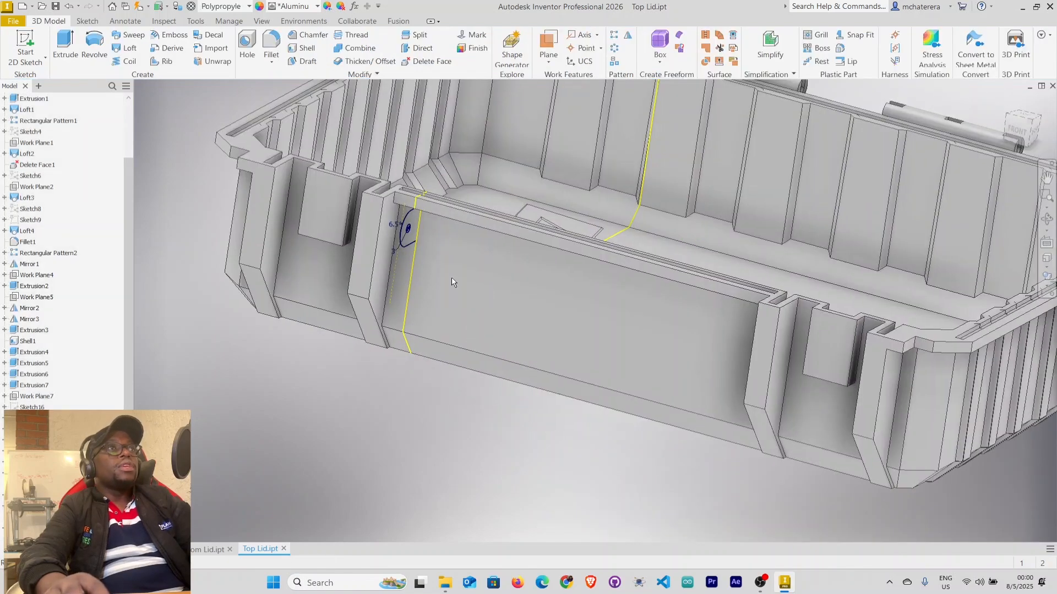
middle_click_drag(452, 279, 361, 221, "shift")
scroll(359, 218, "down", 3)
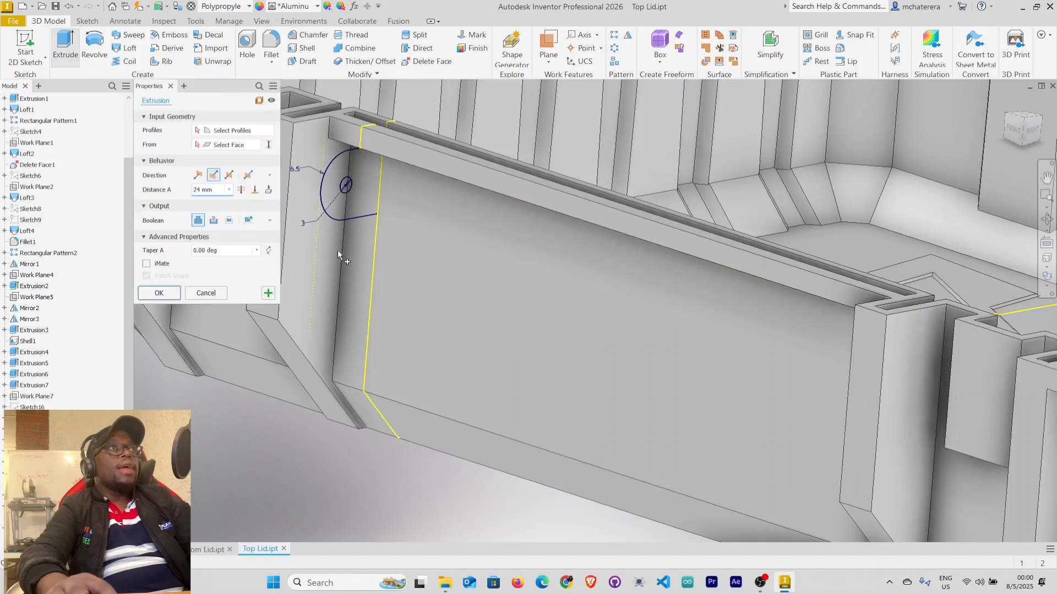
left_click(347, 216)
middle_click_drag(421, 285, 454, 287, "shift")
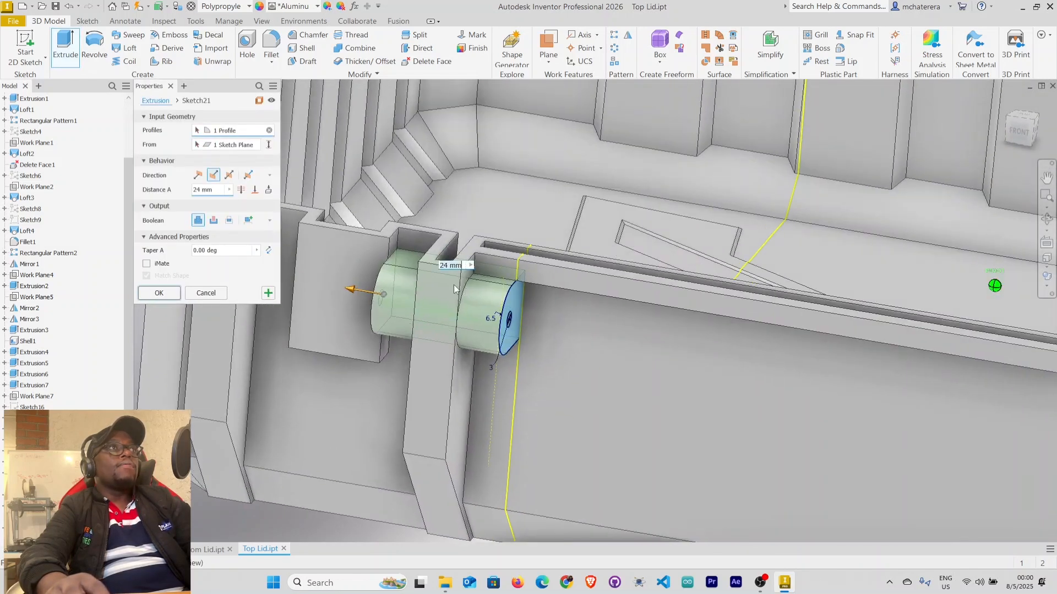
left_click(198, 181)
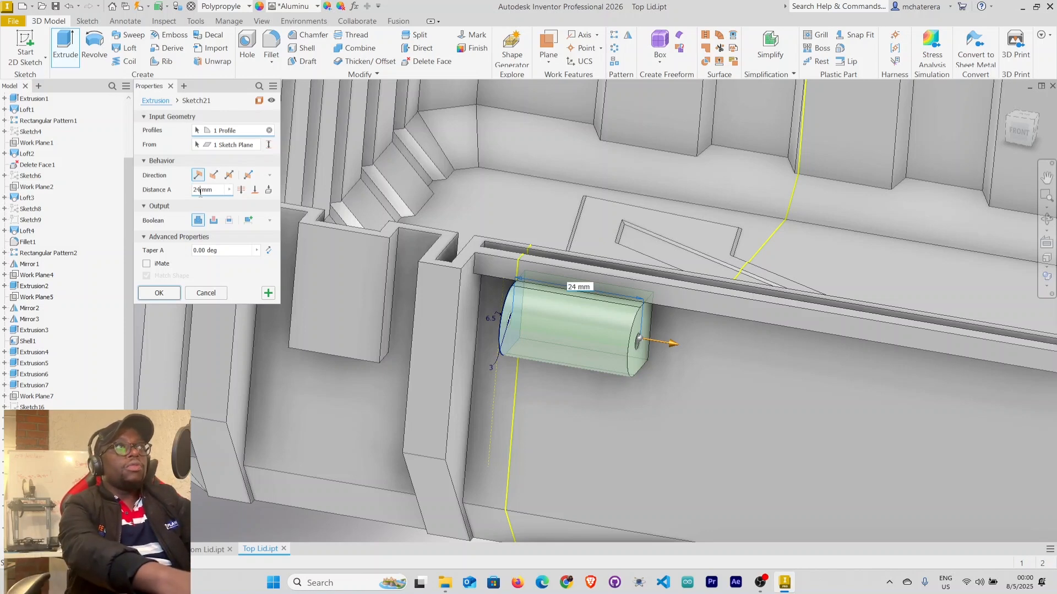
key("BackSpace")
type("13")
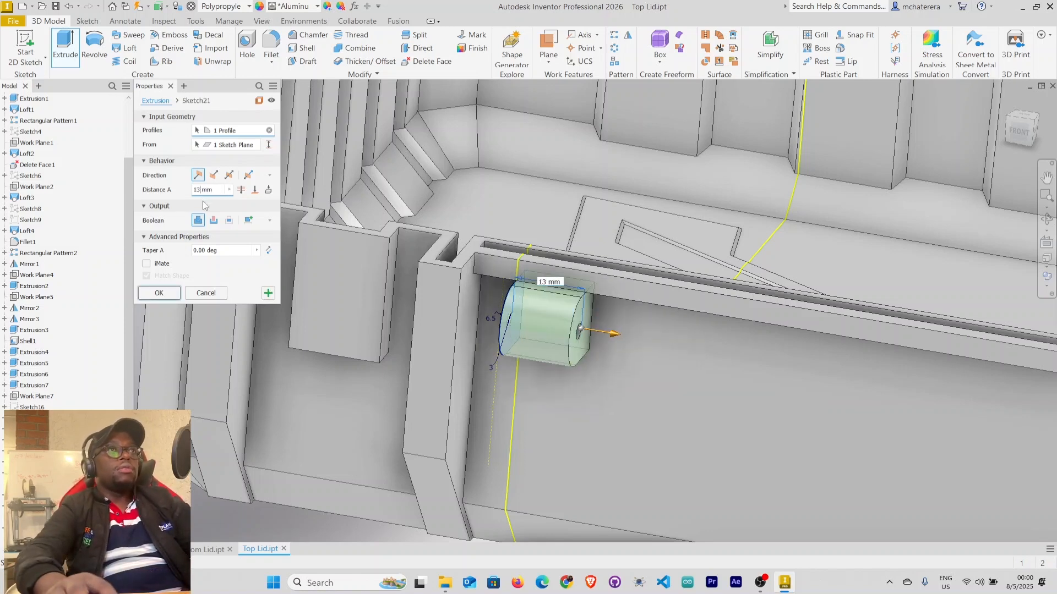
key("BackSpace")
key("BackSpace")
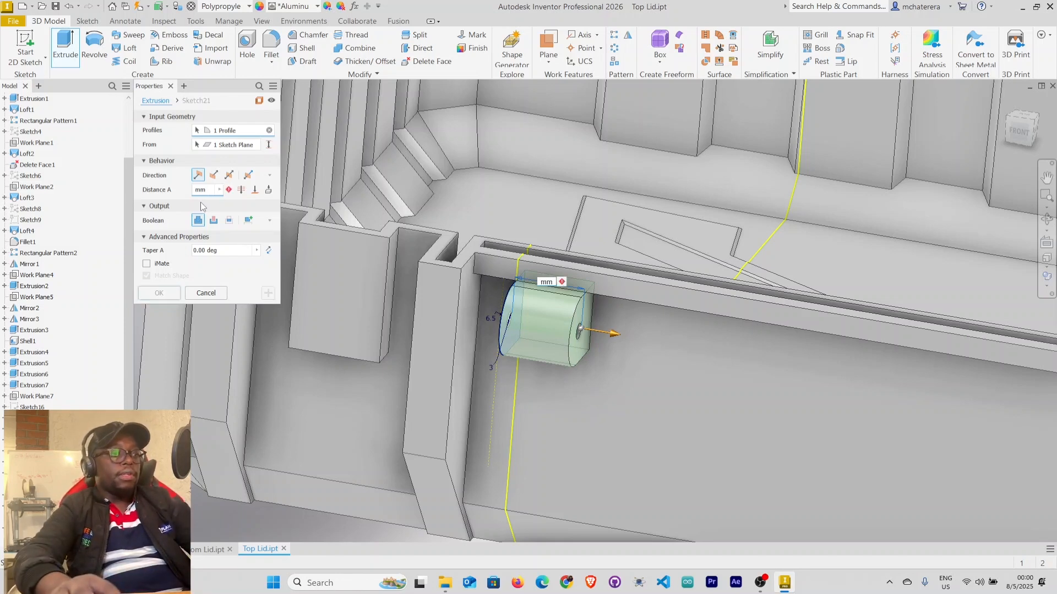
key("Return")
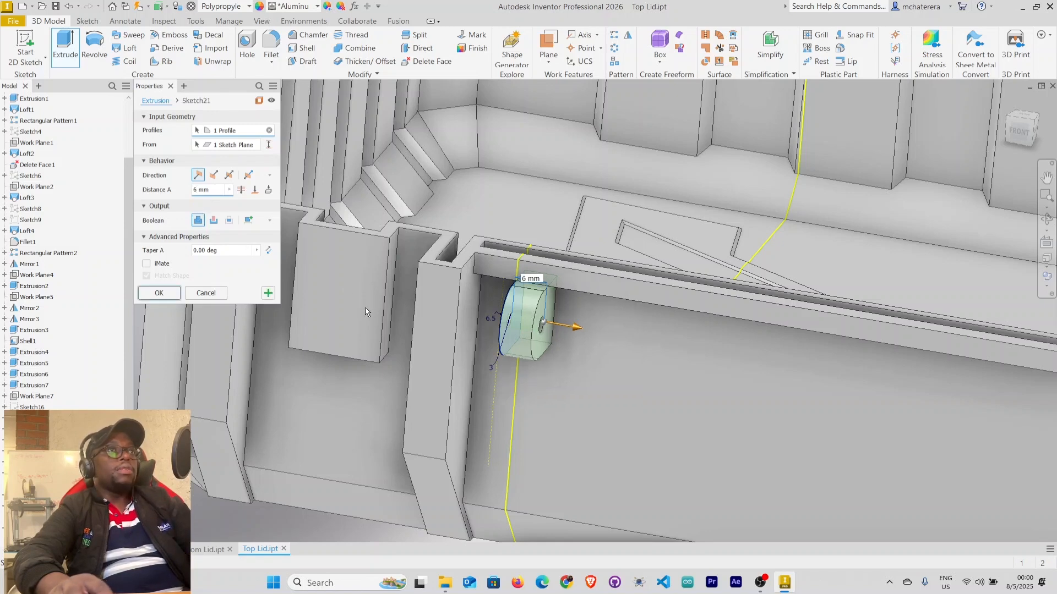
left_click(165, 296)
Start a new sketch on the flat top face of the extruded tab
scroll(602, 369, "down", 5)
middle_click_drag(637, 378, 569, 233)
scroll(571, 346, "up", 8)
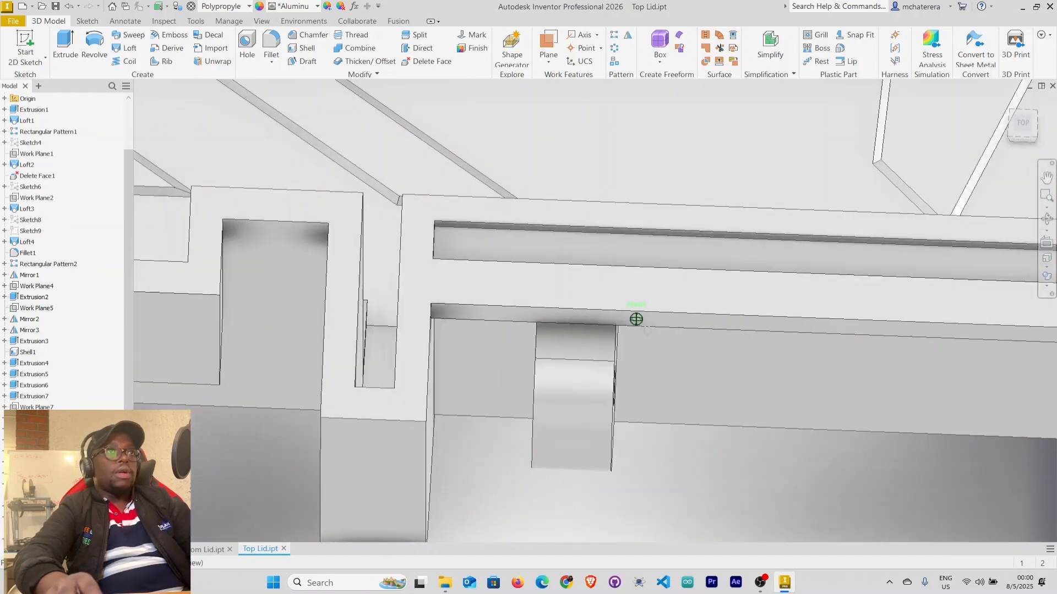
middle_click_drag(637, 319, 592, 337, "shift")
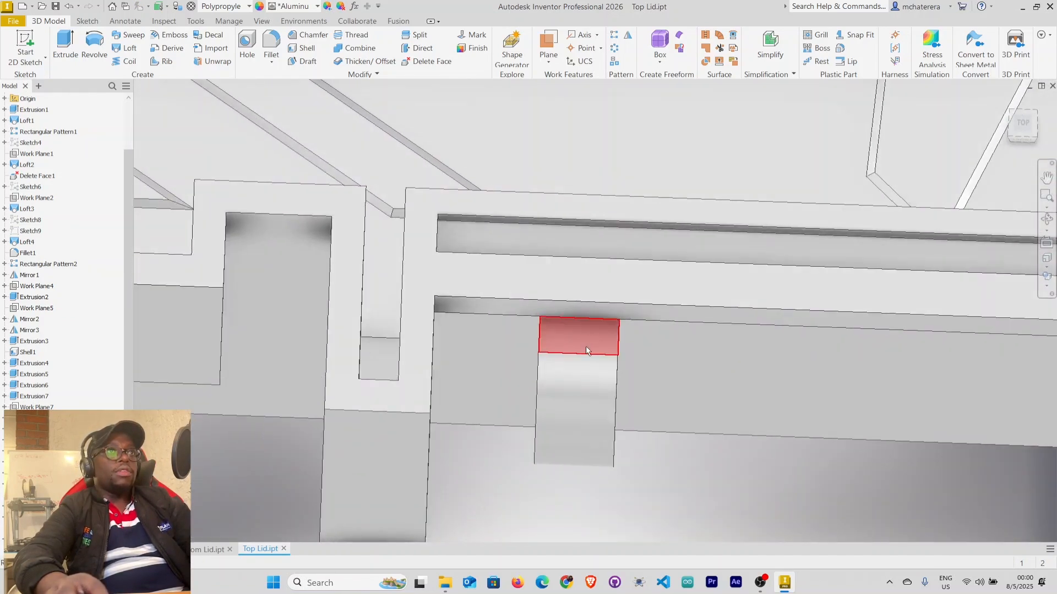
left_click(585, 346)
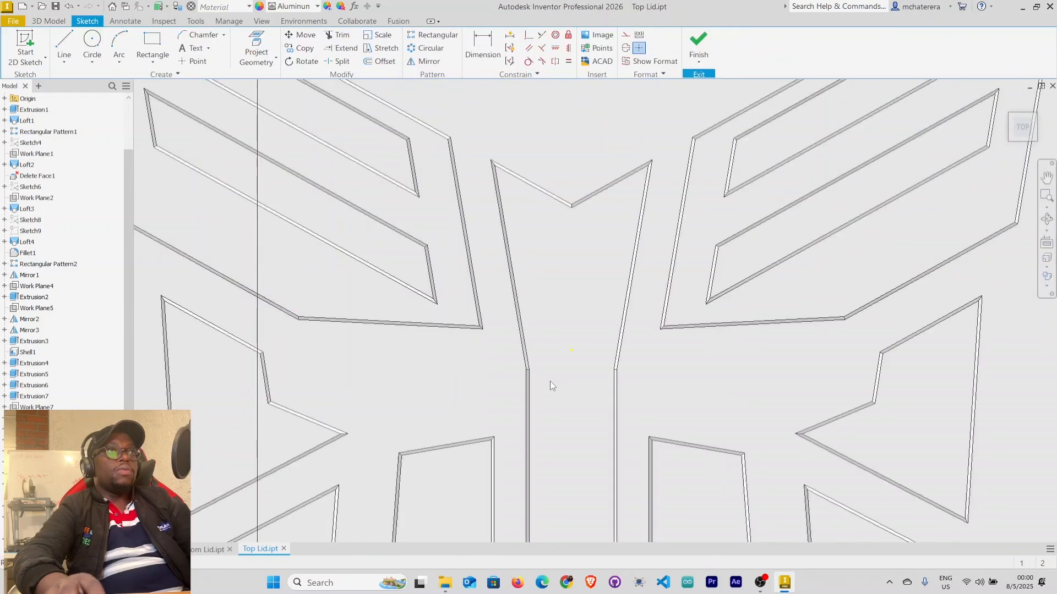
scroll(550, 381, "down", 5)
middle_click_drag(523, 389, 522, 350)
scroll(522, 348, "up", 7)
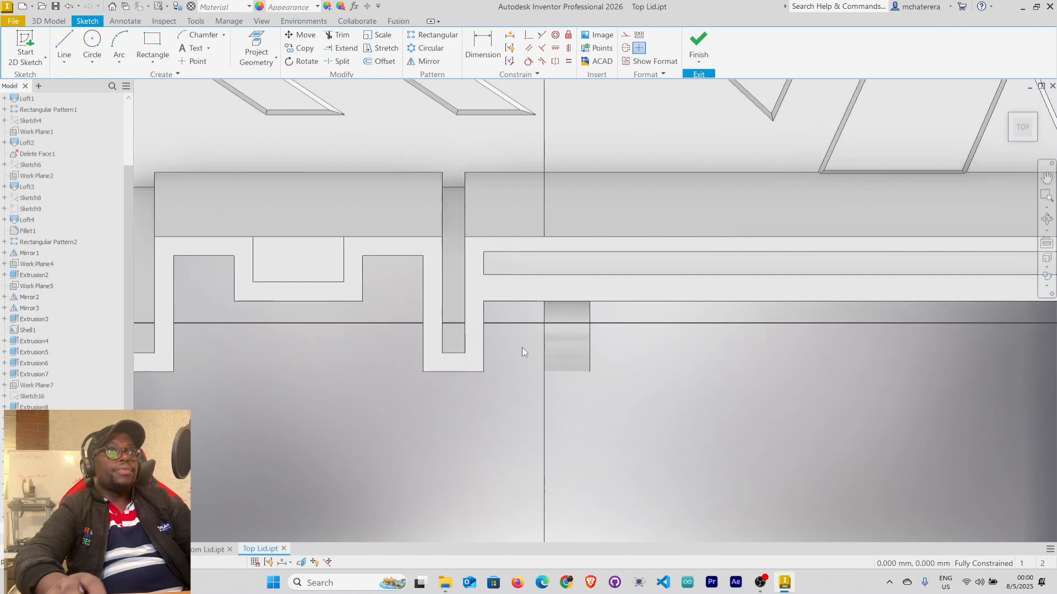
scroll(523, 353, "up", 5)
Project the tab's top face outline into the sketch and convert the projected lines to construction geometry
left_click(256, 48)
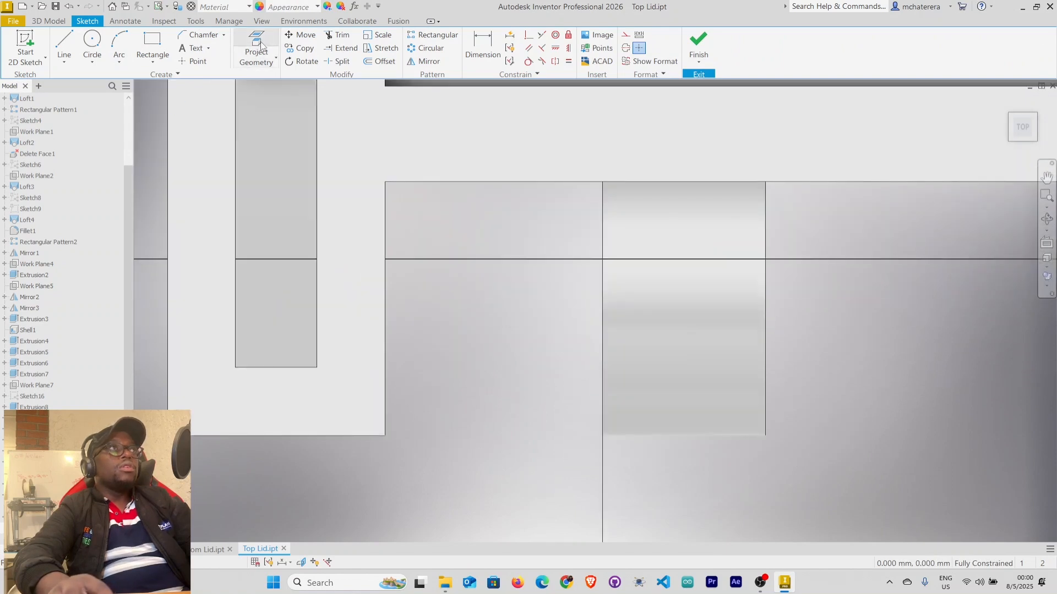
left_click(699, 237)
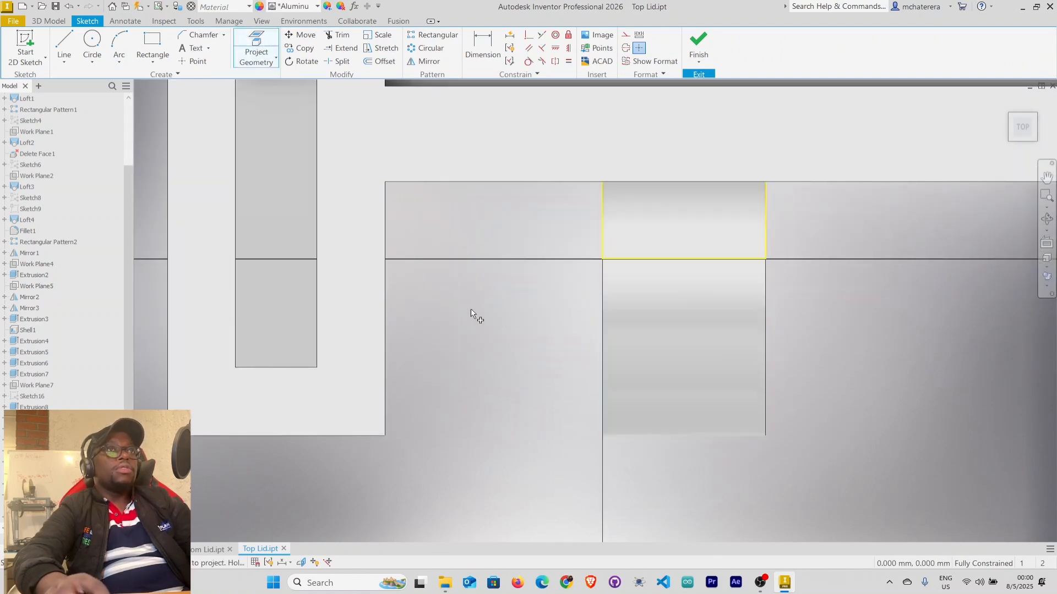
right_click(484, 347)
left_click(519, 350)
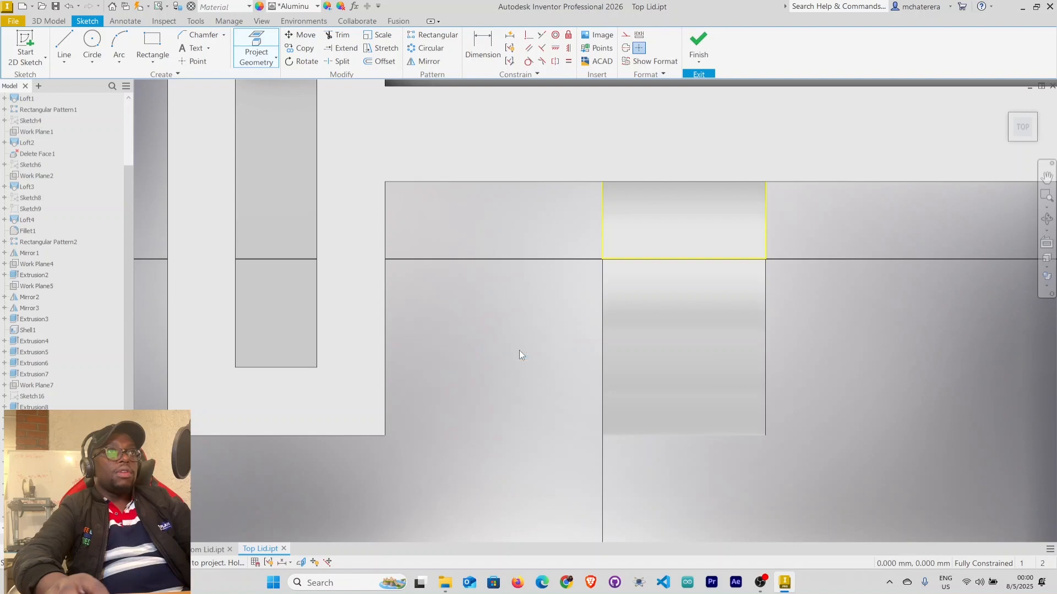
middle_click_drag(557, 345, 475, 326)
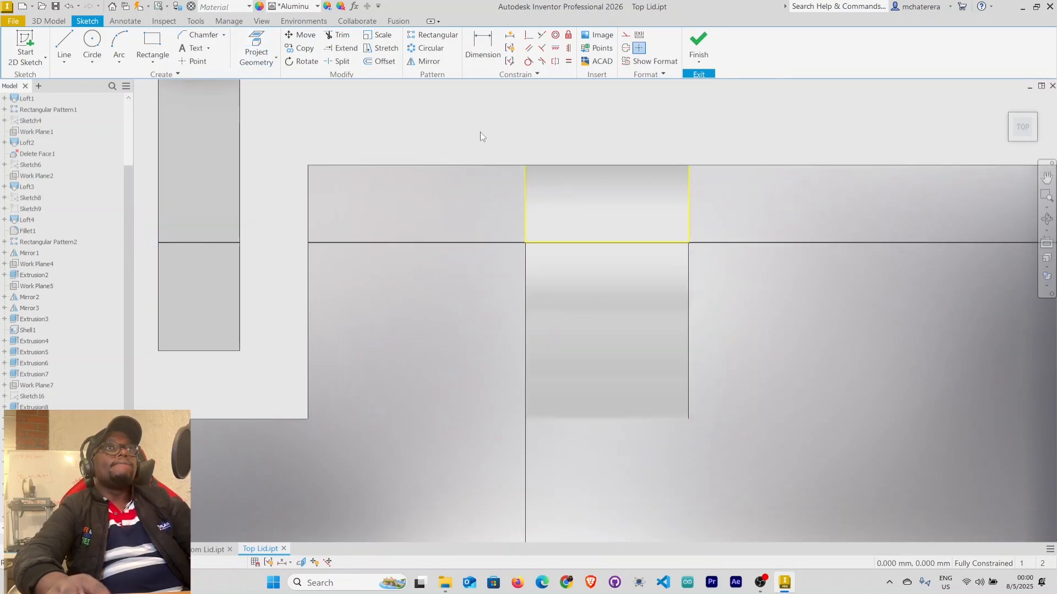
mouse_move(484, 130)
left_mouse_down()
mouse_move(661, 226)
mouse_move(759, 438)
left_mouse_up()
right_click(759, 438)
left_click(805, 439)
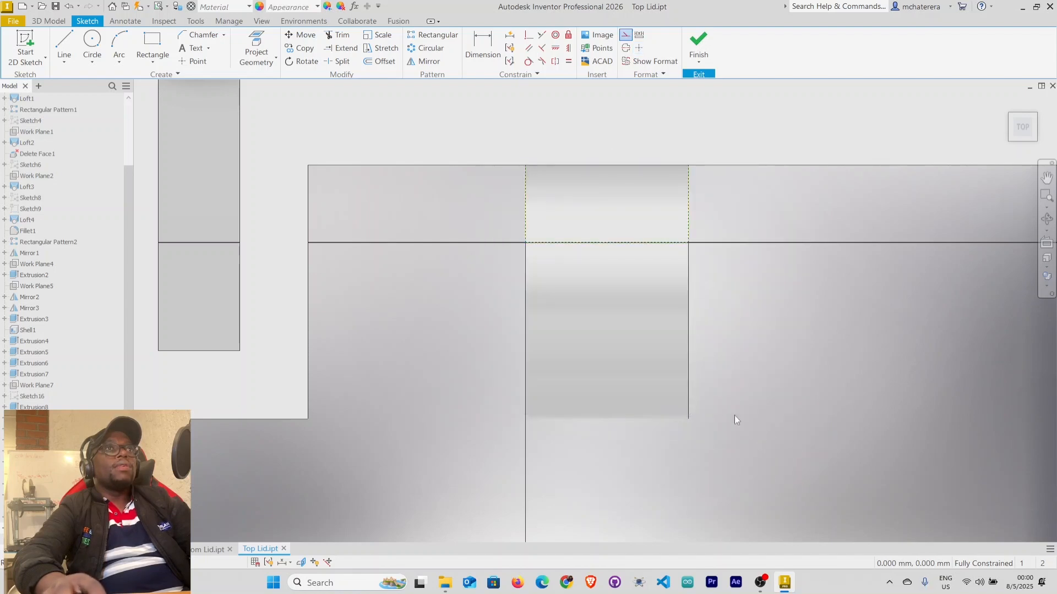
Draw a two-point rectangle inside the tab's width, running from the flat top face over the rounded end
left_click(194, 61)
key("r")
left_click(555, 189)
left_click(664, 383)
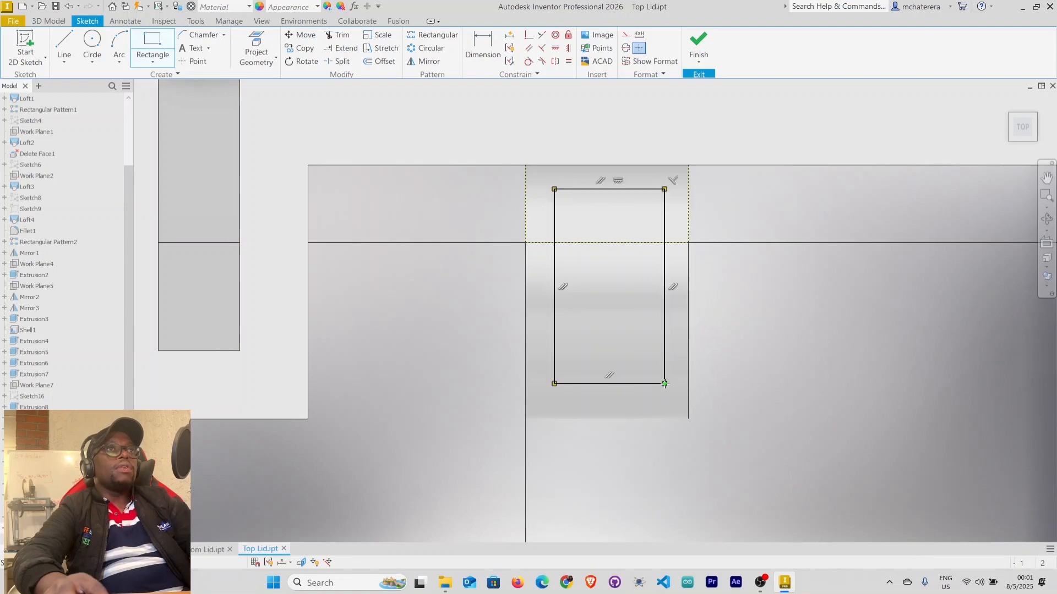
Draw a second, narrower two-point rectangle about 2.5 mm wide, overlapping the first and extending past its upper and lower edges
left_click(579, 176)
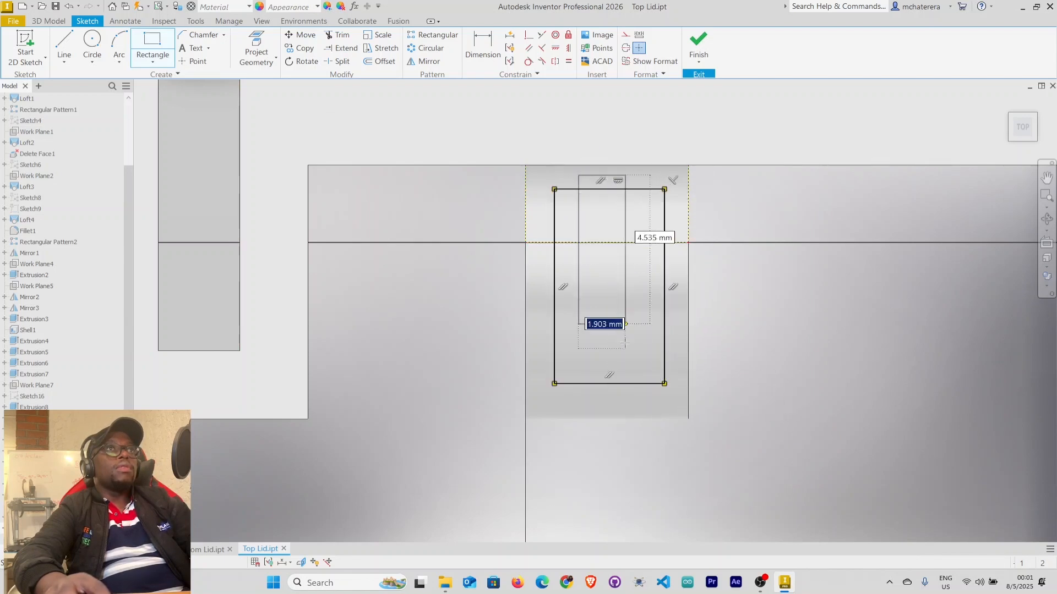
left_click(646, 395)
right_click(737, 391)
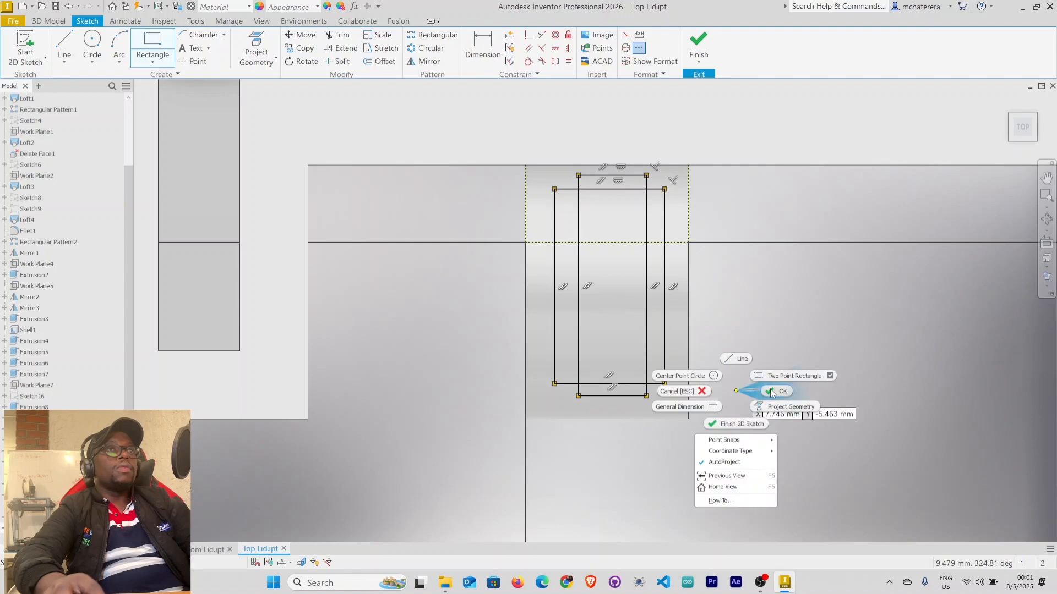
left_click(771, 391)
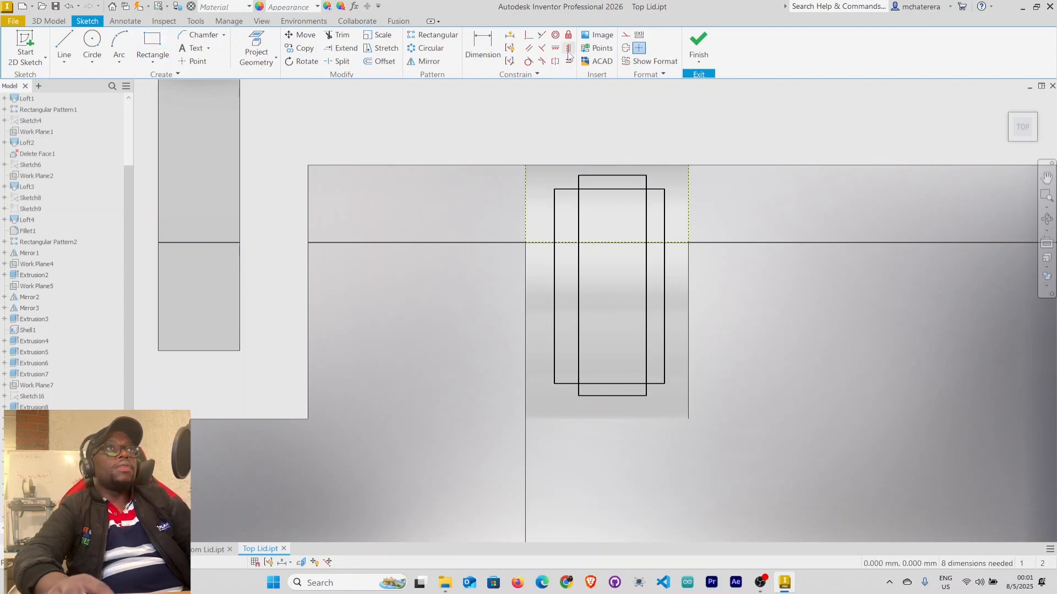
Align the two rectangles' lower-edge midpoints vertically and their adjacent long-side midpoints horizontally
left_click(614, 397)
left_click(610, 384)
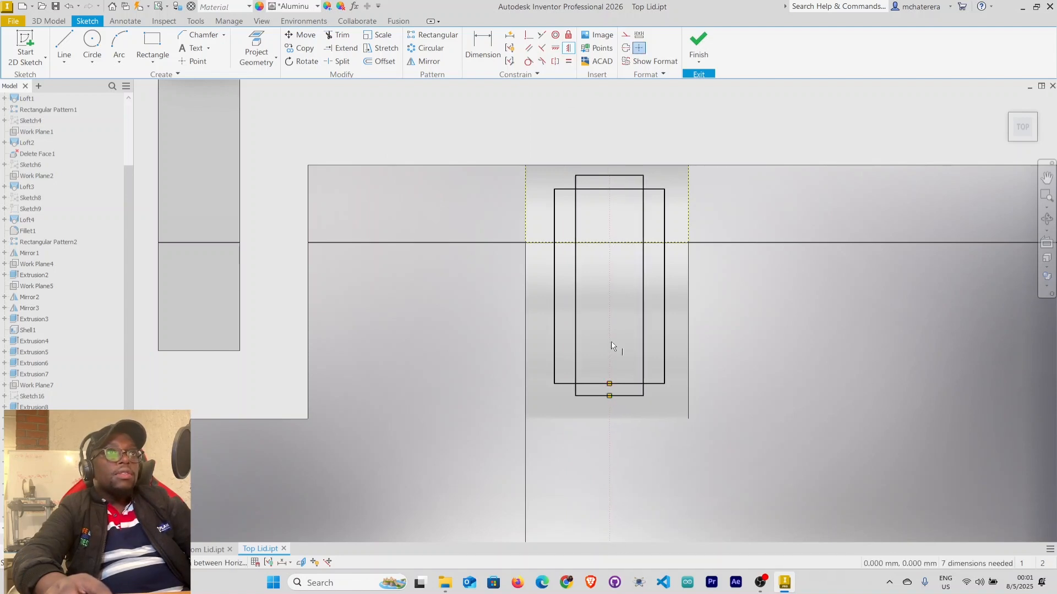
left_click(555, 50)
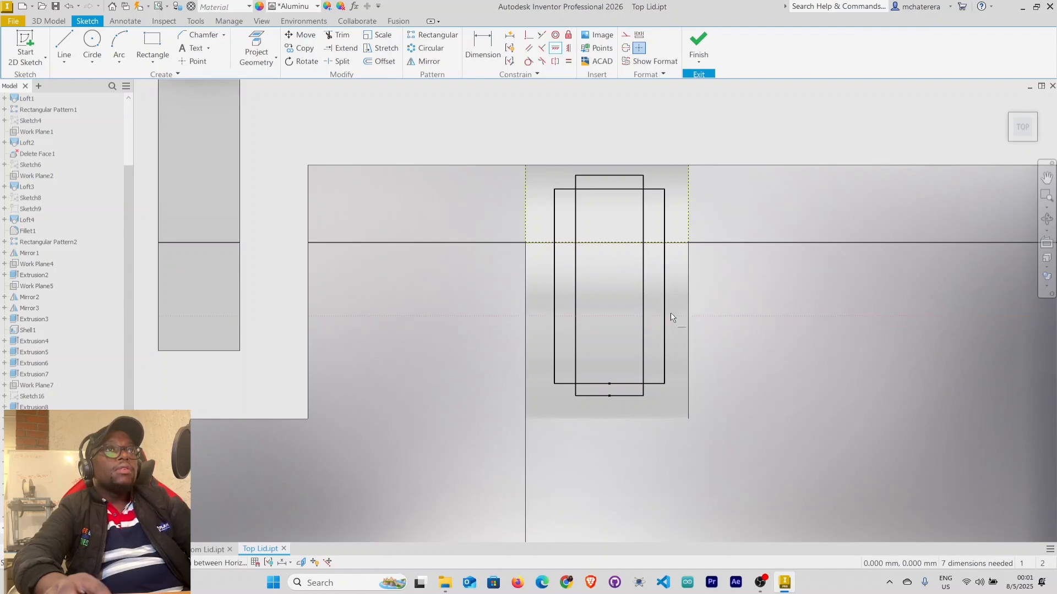
left_click(665, 287)
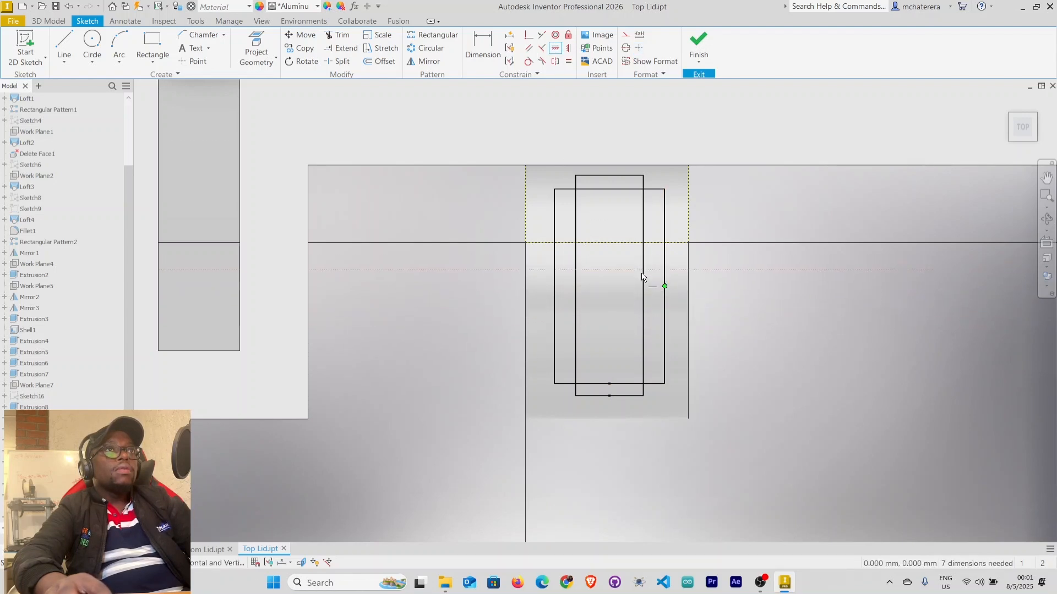
left_click(643, 286)
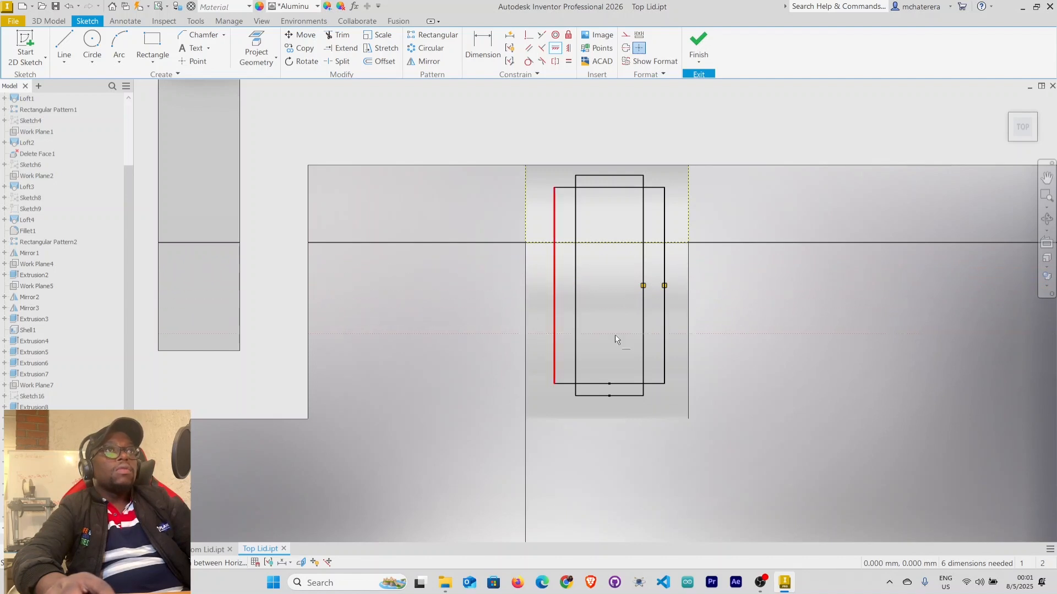
right_click(724, 327)
left_click(761, 326)
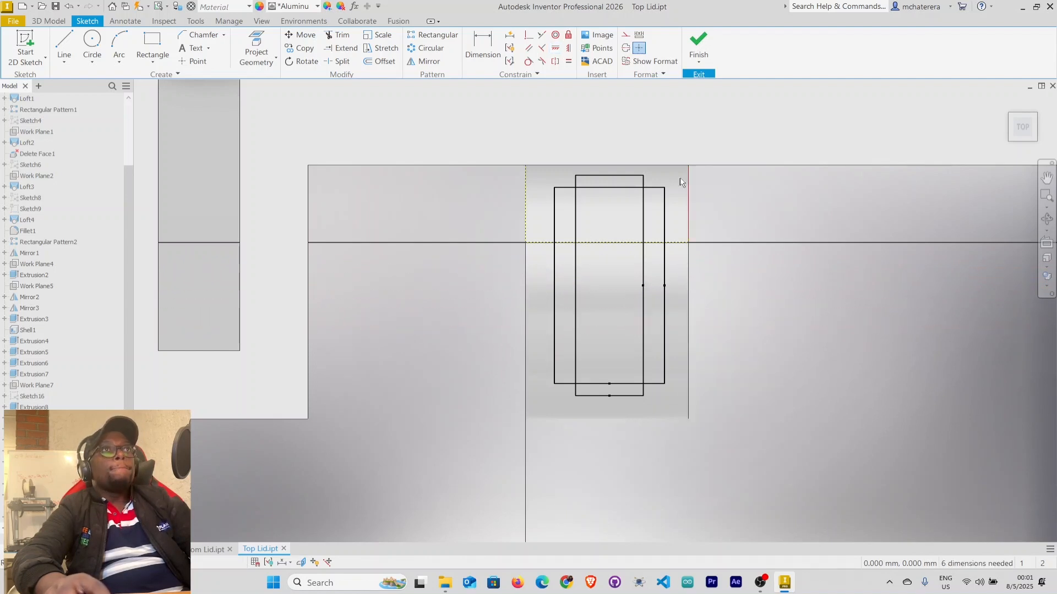
Dimension the gap between the wide rectangle's long side and the adjacent tab edge as 0.5 mm
left_click(483, 44)
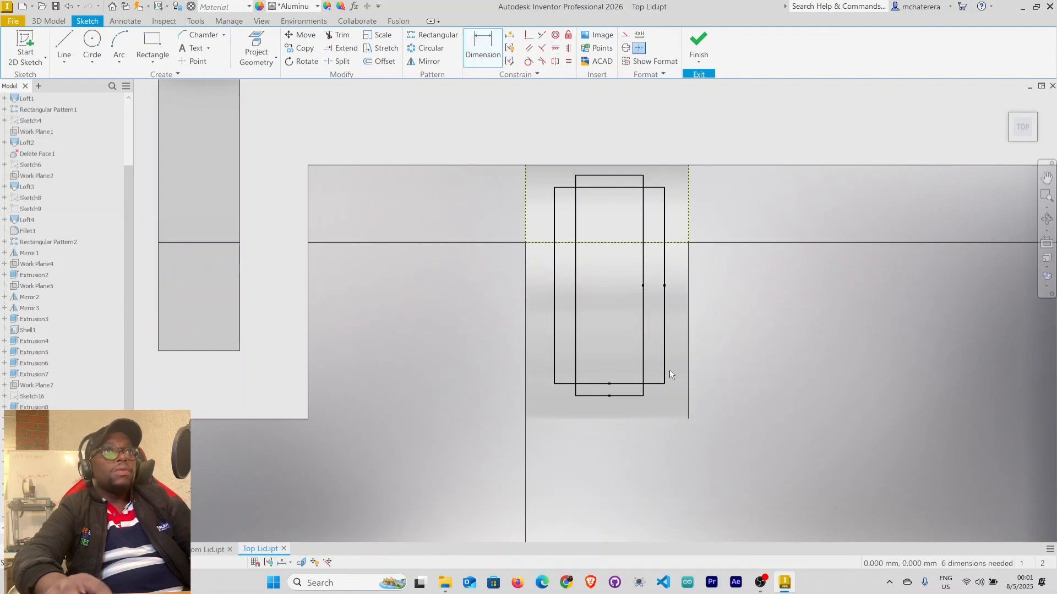
left_click(665, 349)
left_click(688, 352)
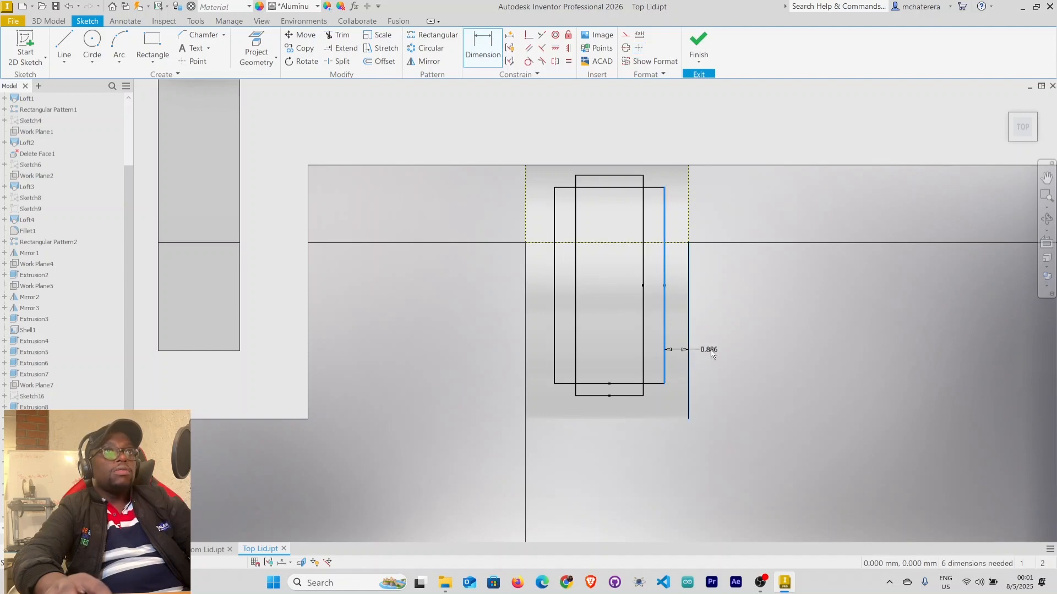
left_click(719, 352)
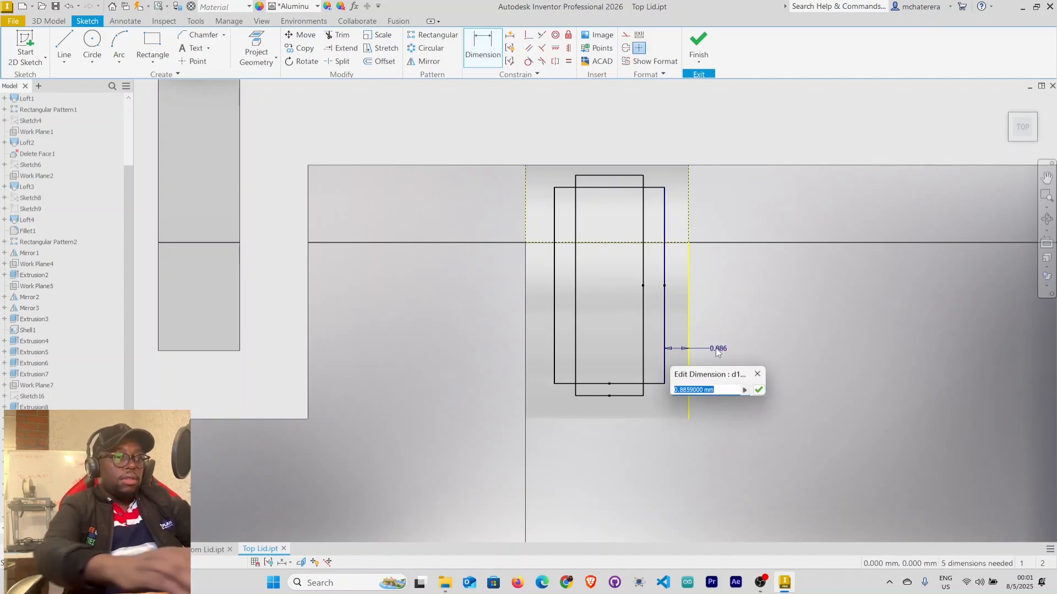
type("0.5")
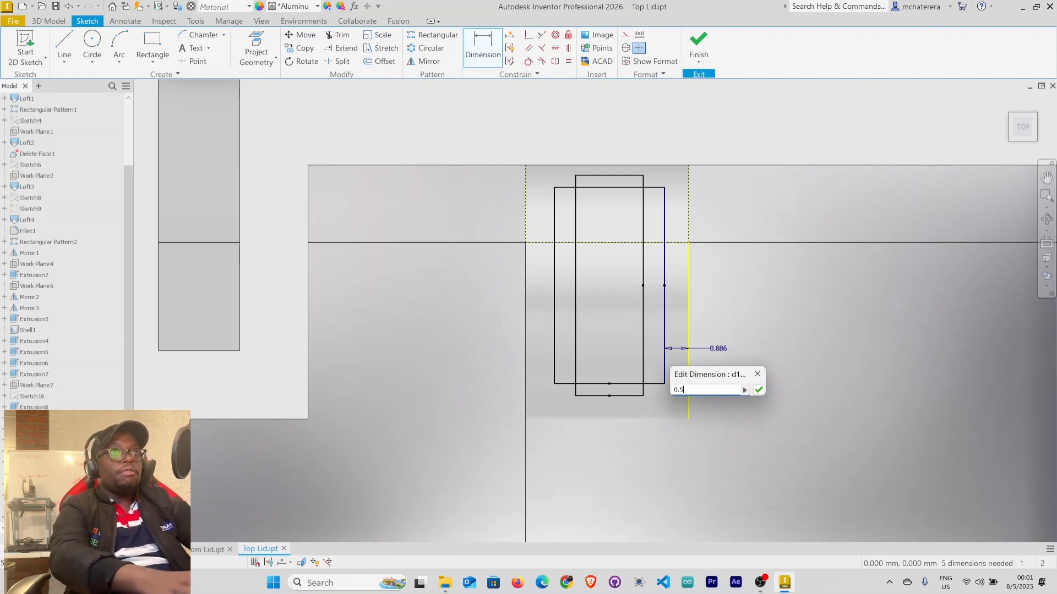
key("Return")
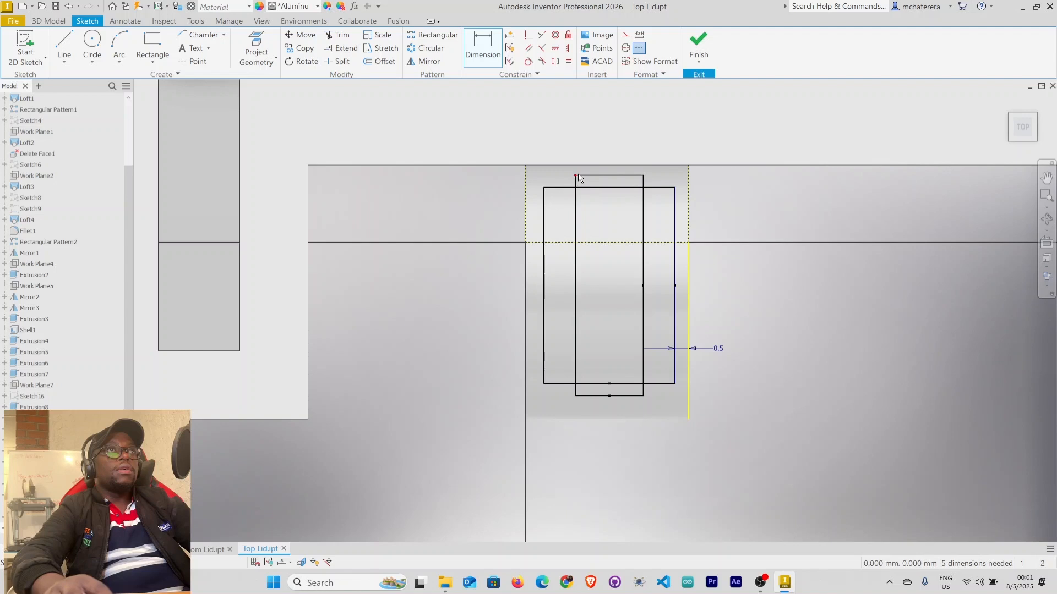
Dimension the offset between the two rectangles' lower edges and link it to the 0.5 mm side gap dimension
left_click(636, 384)
left_click(634, 396)
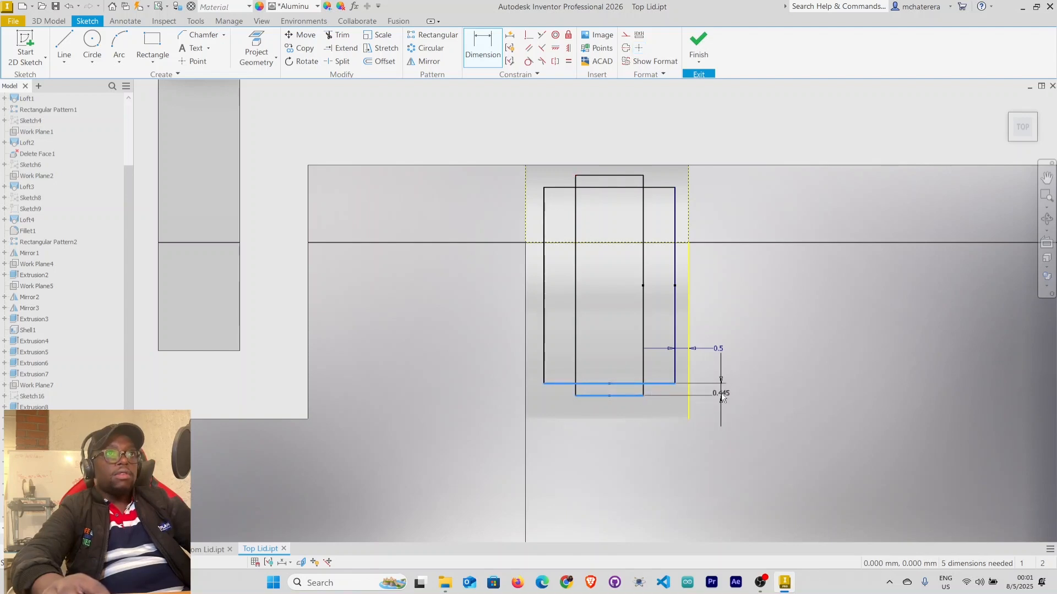
left_click(720, 392)
left_click(720, 393)
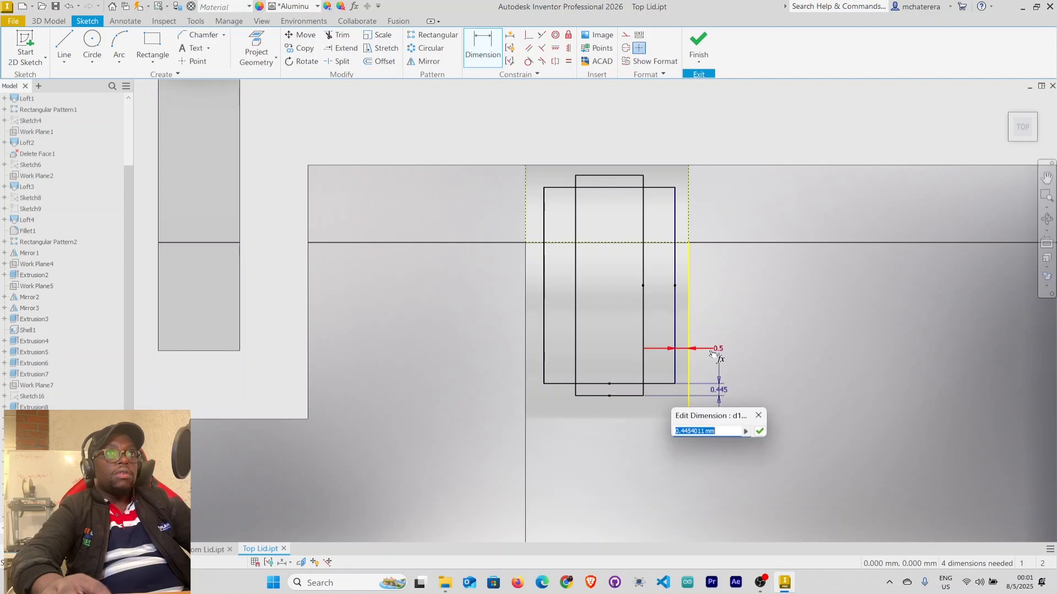
left_click(719, 350)
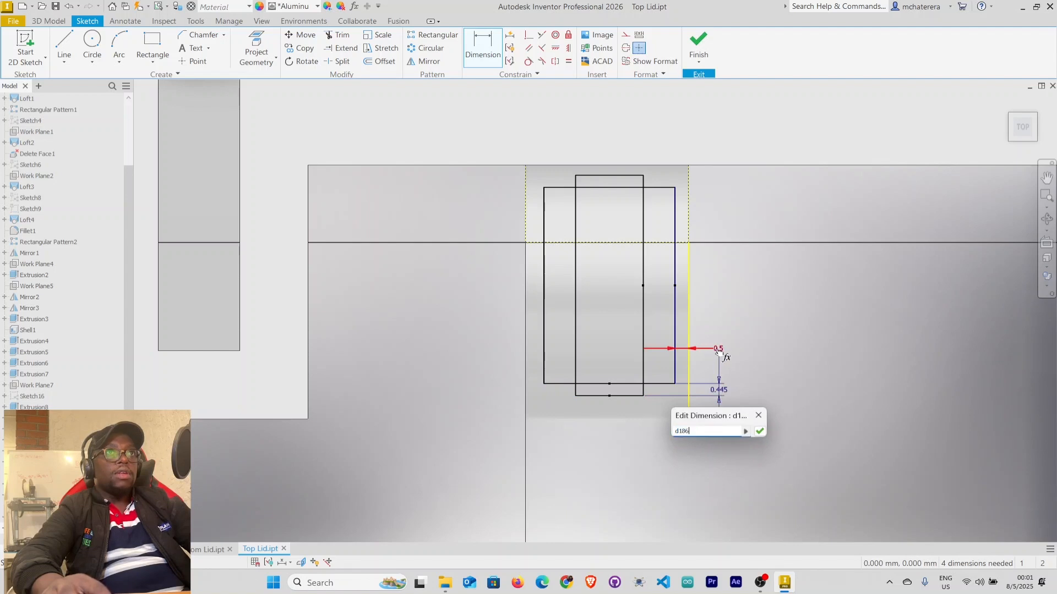
left_click(759, 431)
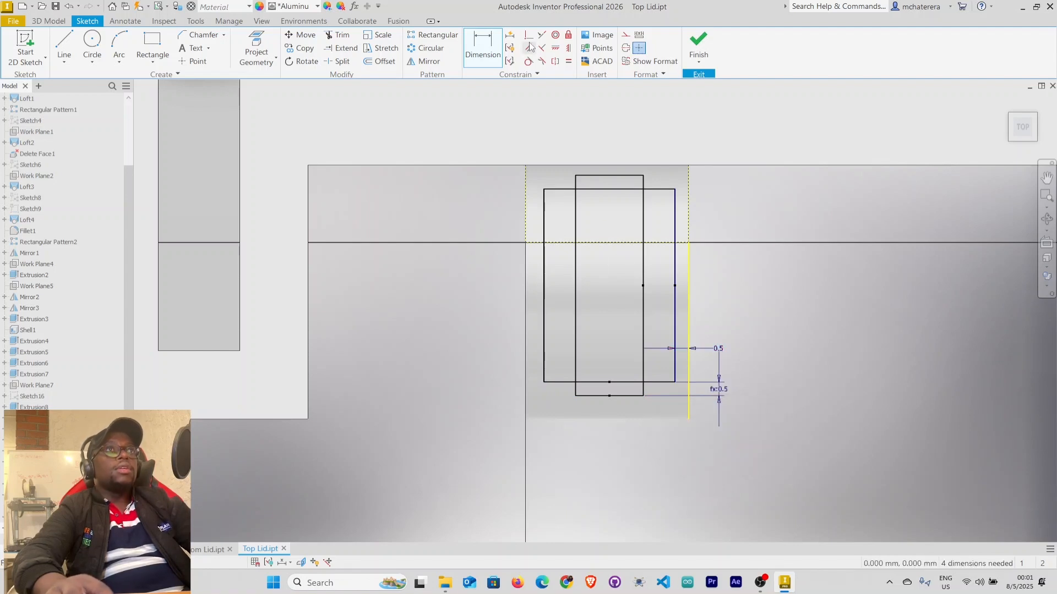
Constrain the midpoint of the narrow rectangle's lower edge vertically to the midpoint of the tab's projected rib-side edge
left_click(568, 50)
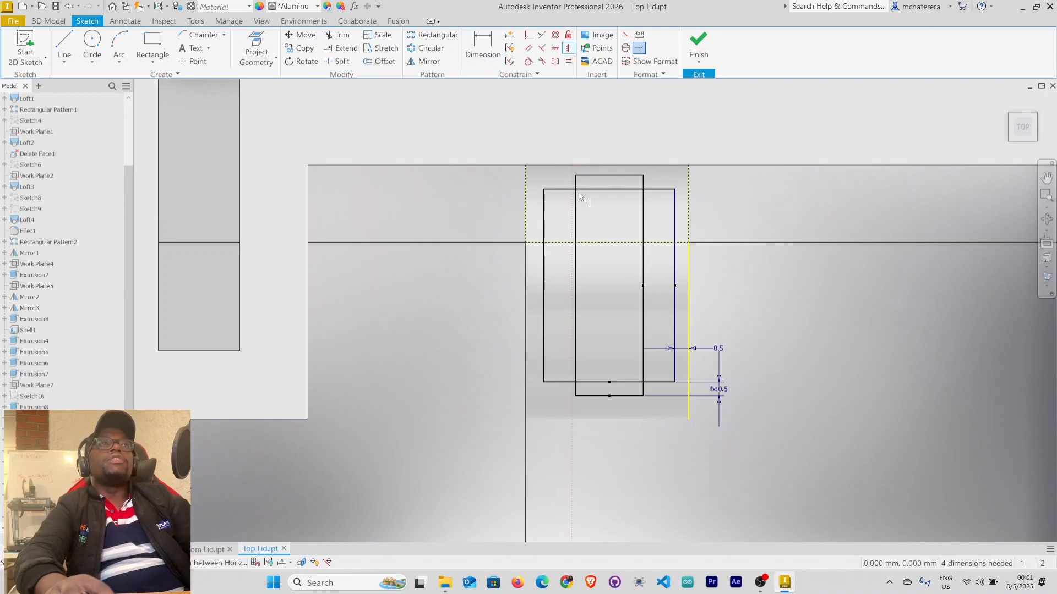
left_click(610, 396)
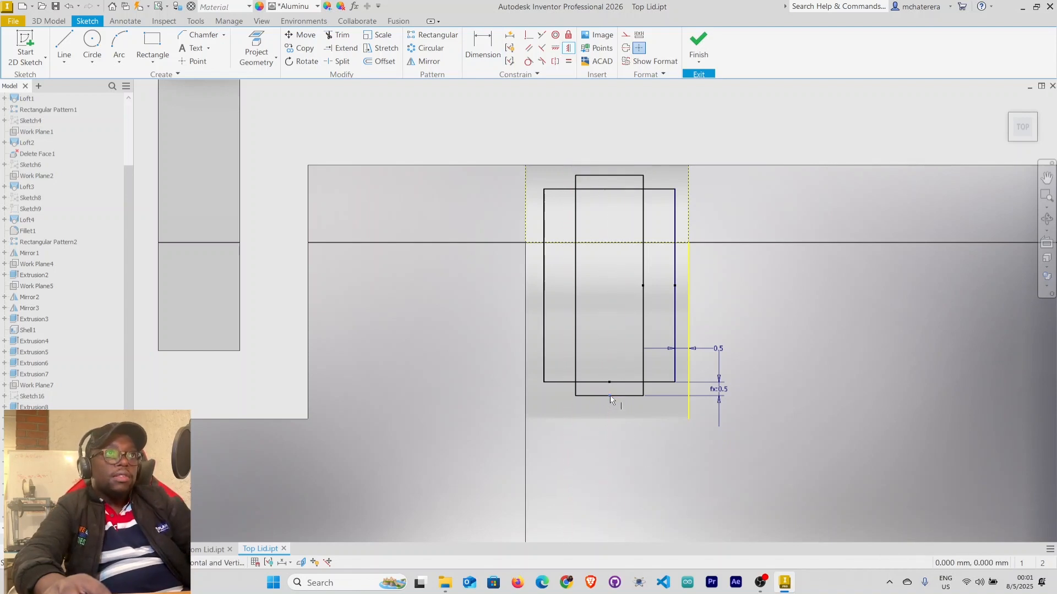
left_click(607, 165)
right_click(743, 288)
left_click(773, 286)
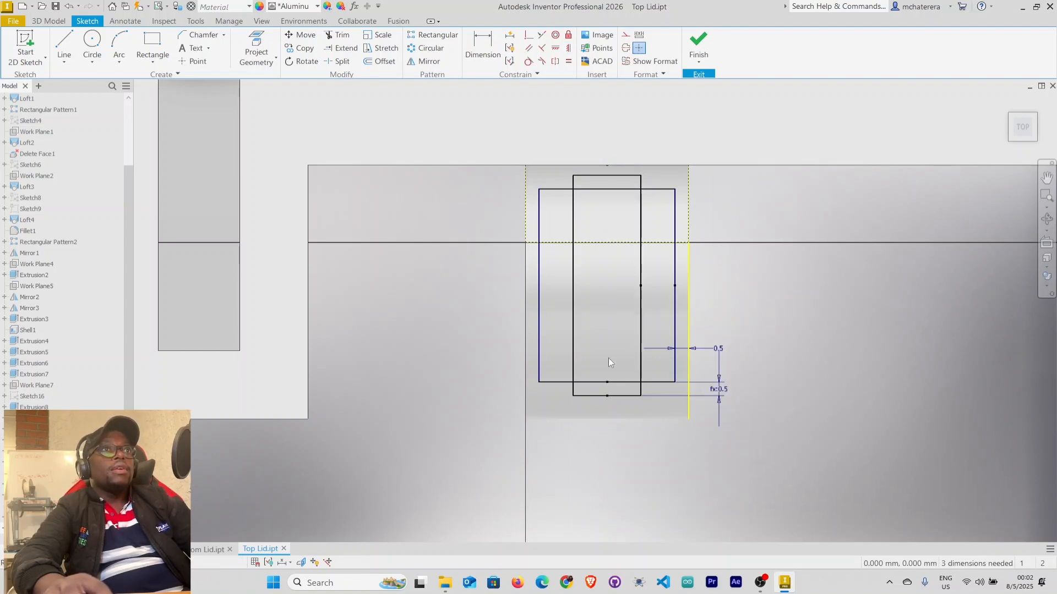
left_click(489, 47)
left_click(620, 395)
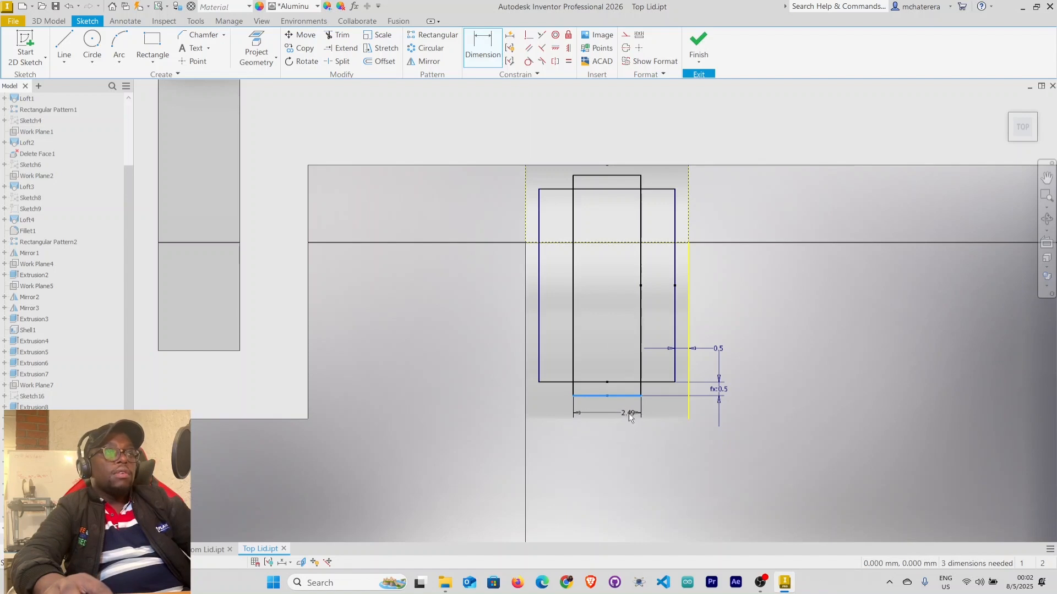
key("Escape")
key("Escape")
Project the outer edge of the tab's rounded end into the sketch
left_click(257, 48)
left_click(598, 420)
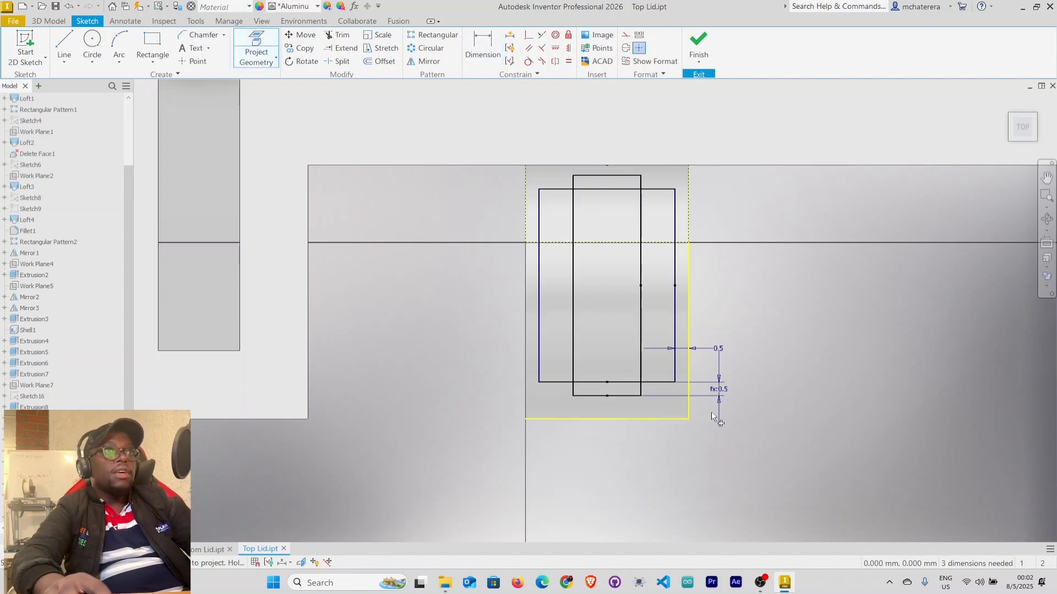
right_click(783, 437)
left_click(775, 398)
Dimension the distance from the narrow rectangle's lower edge to the projected rounded-end edge as 1 mm
left_click(484, 34)
left_click(623, 401)
left_click(629, 420)
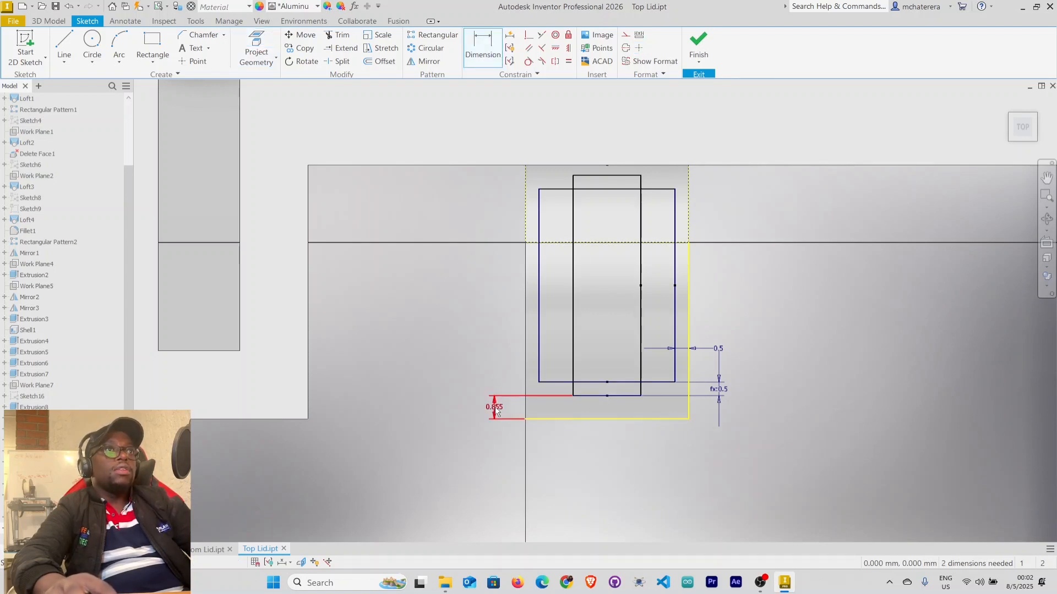
left_click(496, 408)
type("1")
key("Return")
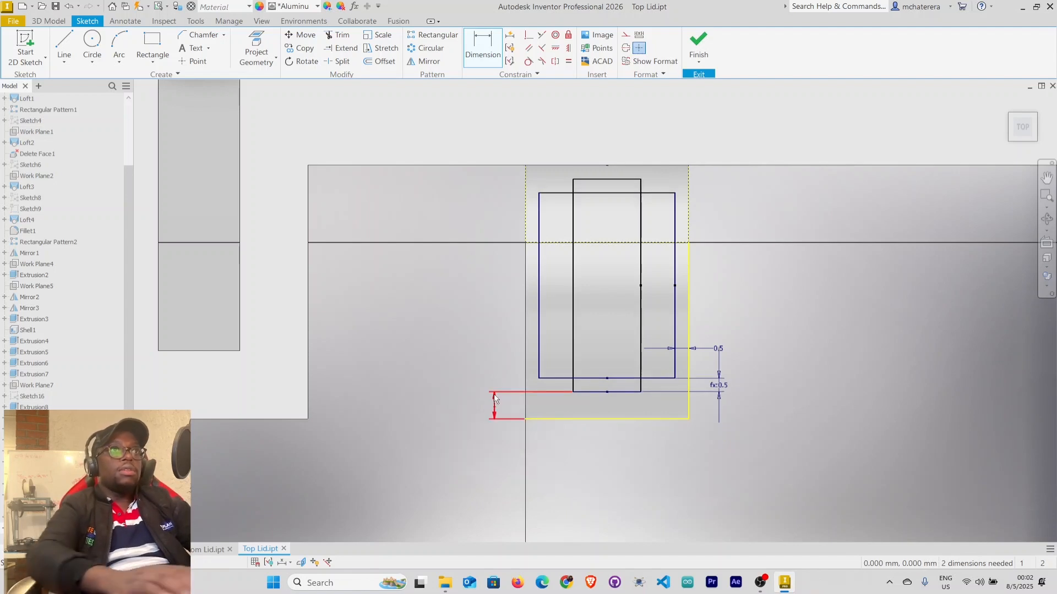
right_click(770, 317)
left_click(800, 318)
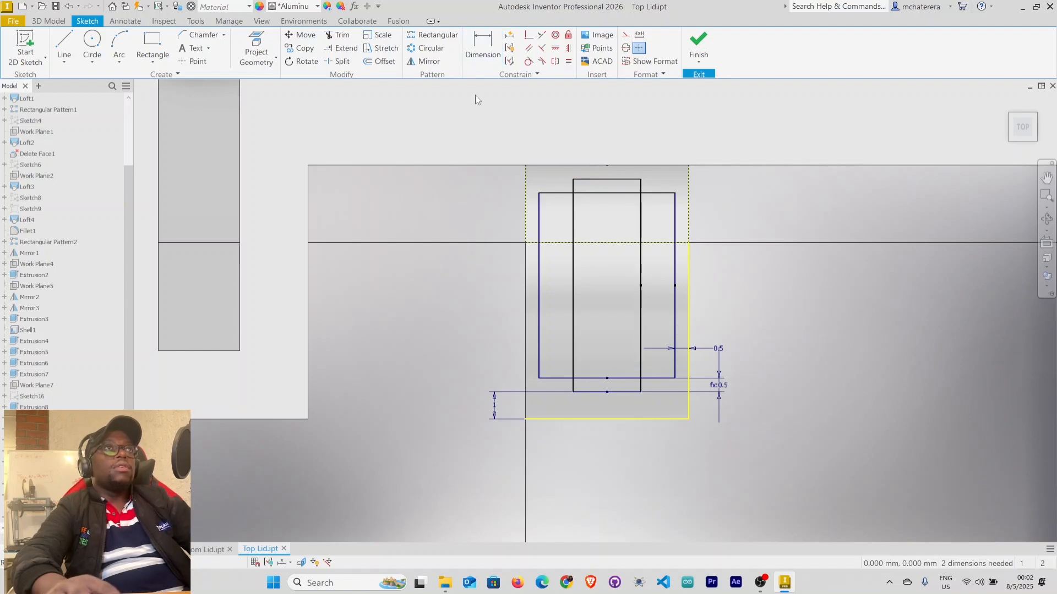
Make the narrow rectangle's upper edge collinear with the tab's projected rib-side edge
left_click(542, 35)
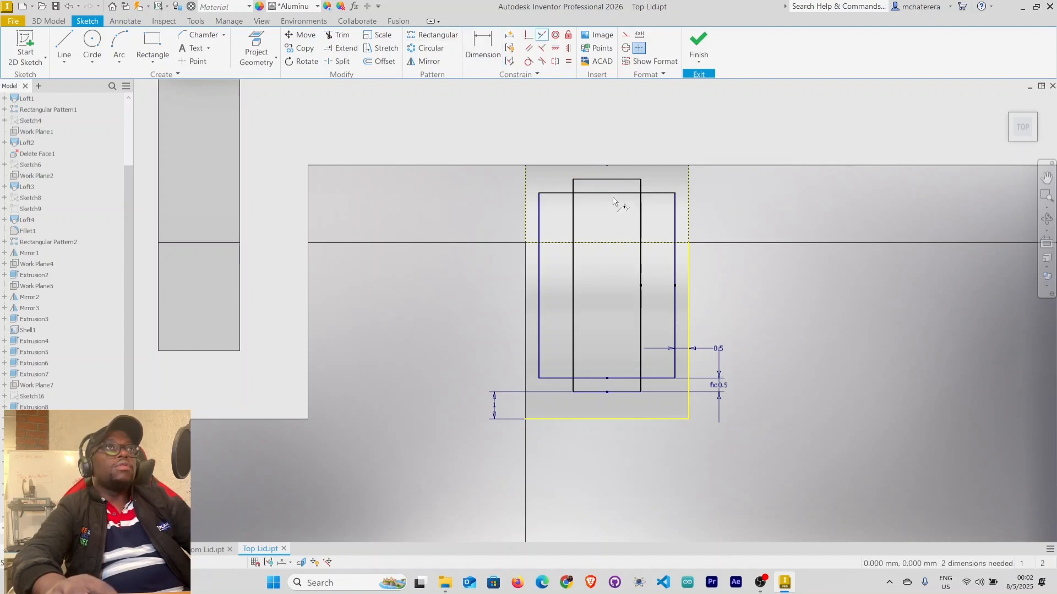
left_click(617, 180)
left_click(618, 165)
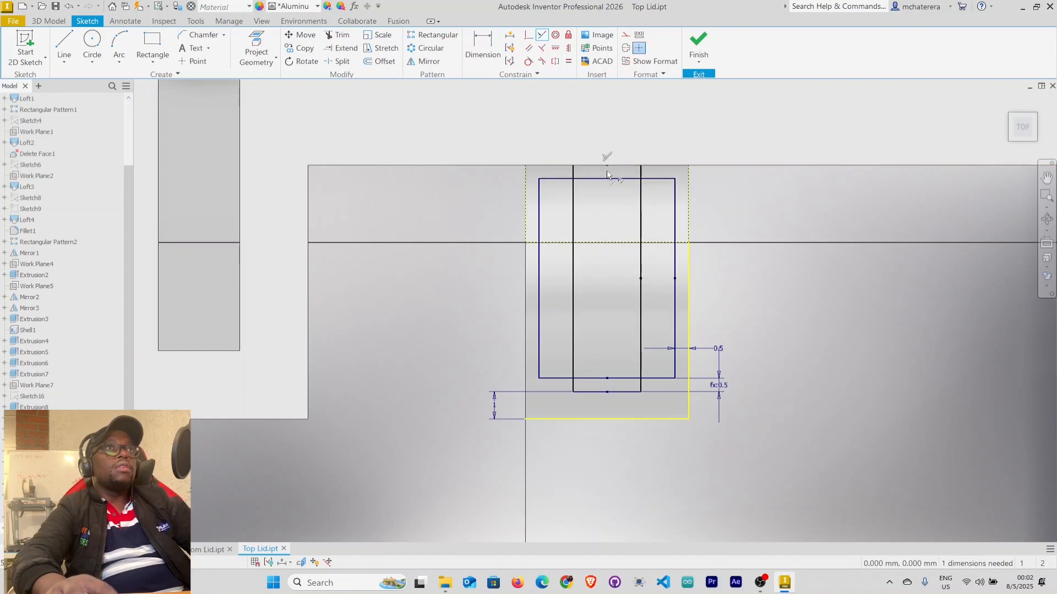
right_click(953, 367)
left_click(983, 363)
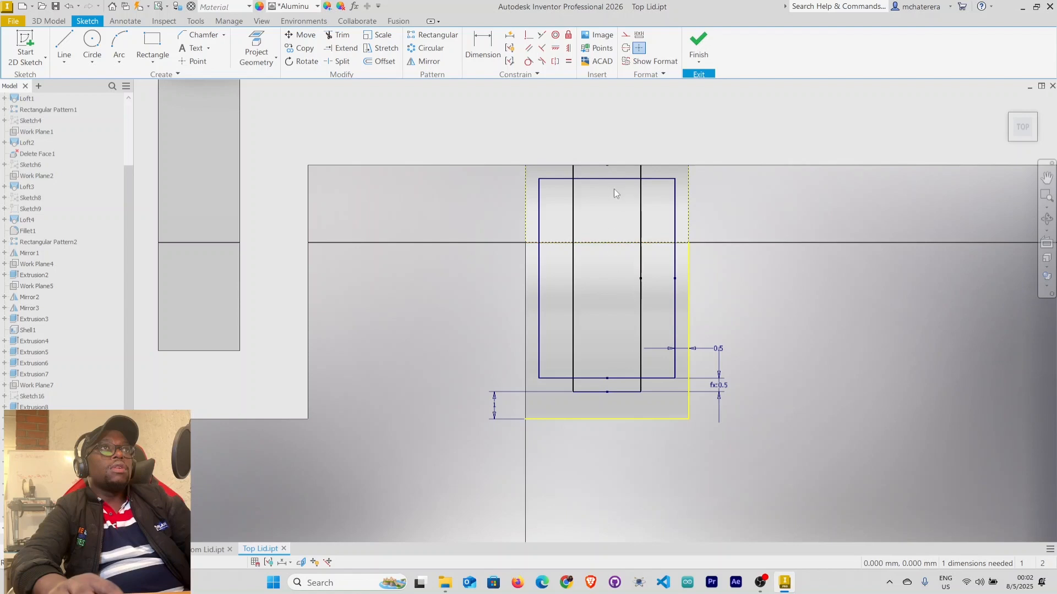
Try to dimension the gap between the wide rectangle's upper edge and the tab's projected rib-side edge
key("d")
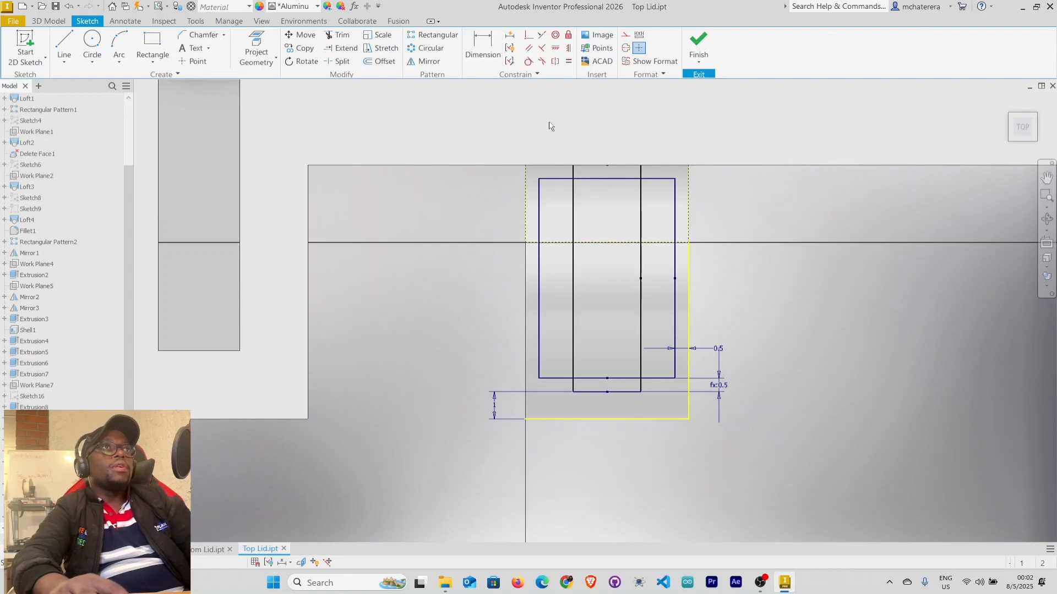
left_click(593, 165)
left_click(596, 179)
left_click(497, 178)
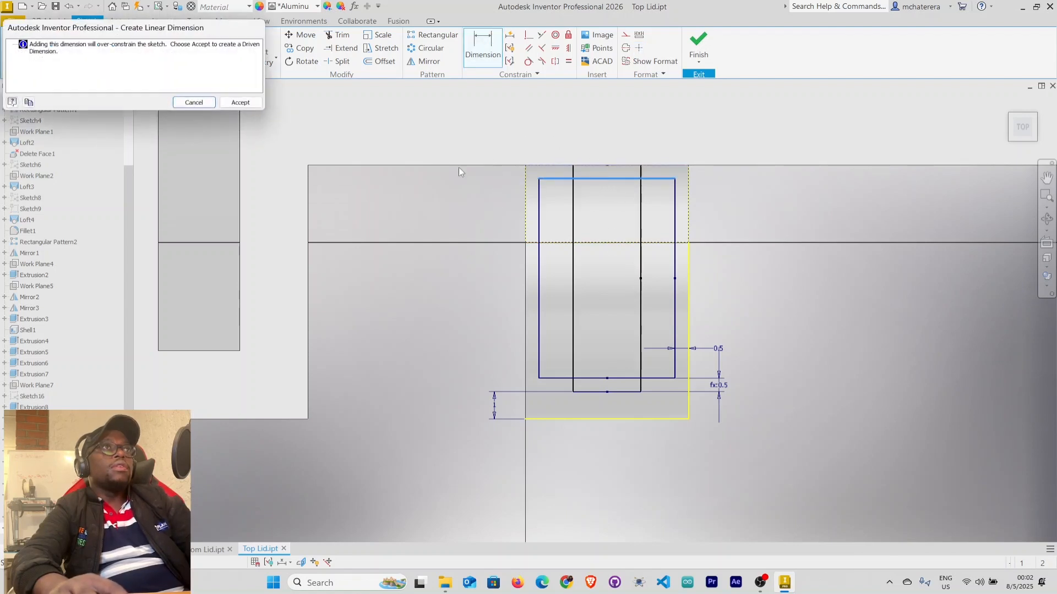
left_click(241, 103)
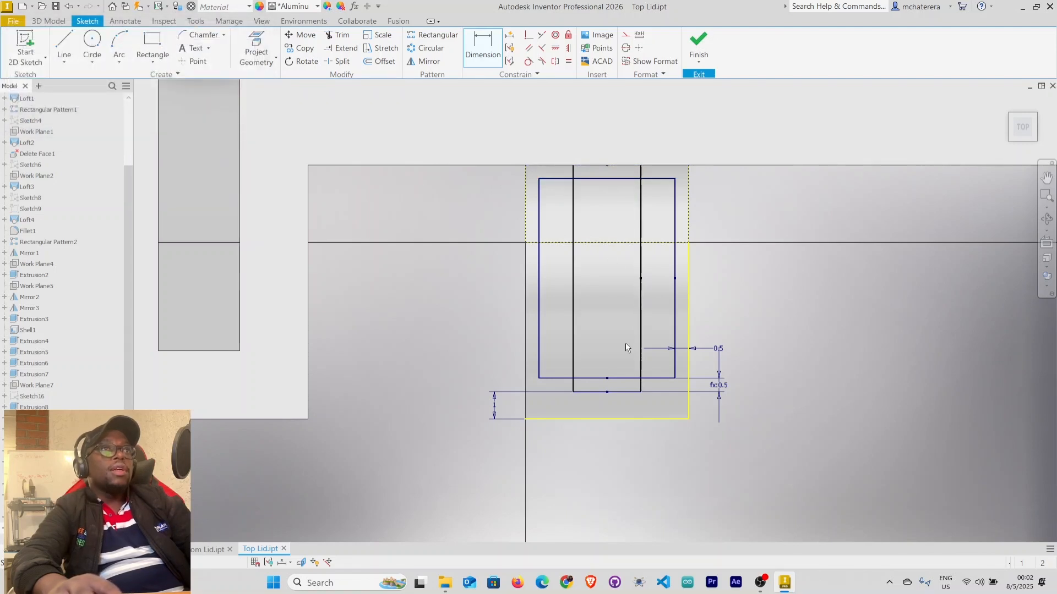
Apply Auto Dimension with both dimensions and constraints to fully constrain the rectangles, and finish the sketch
left_click(510, 36)
left_click(183, 160)
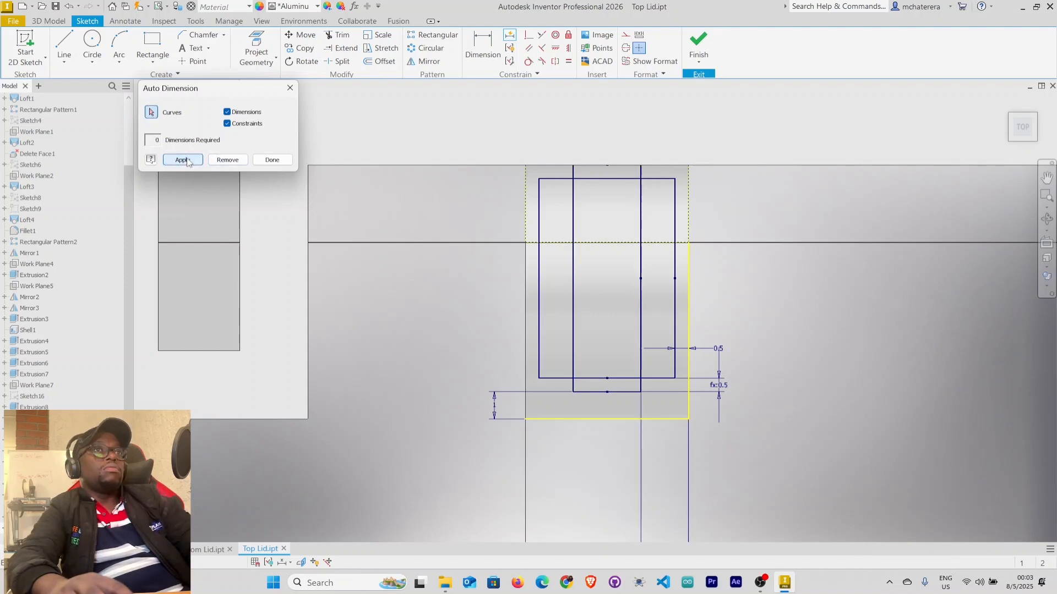
left_click(272, 159)
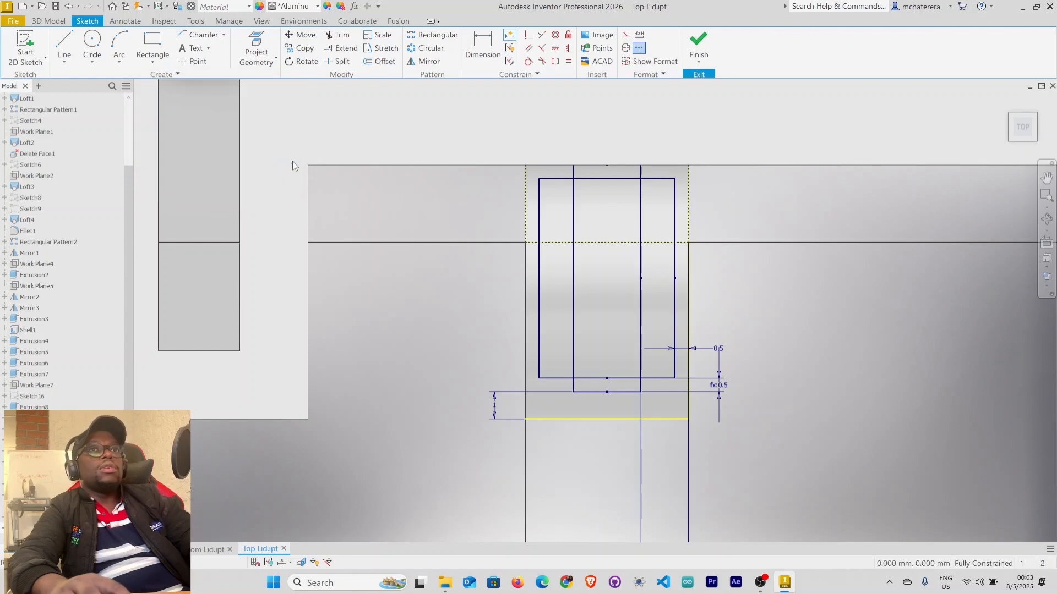
left_click(697, 49)
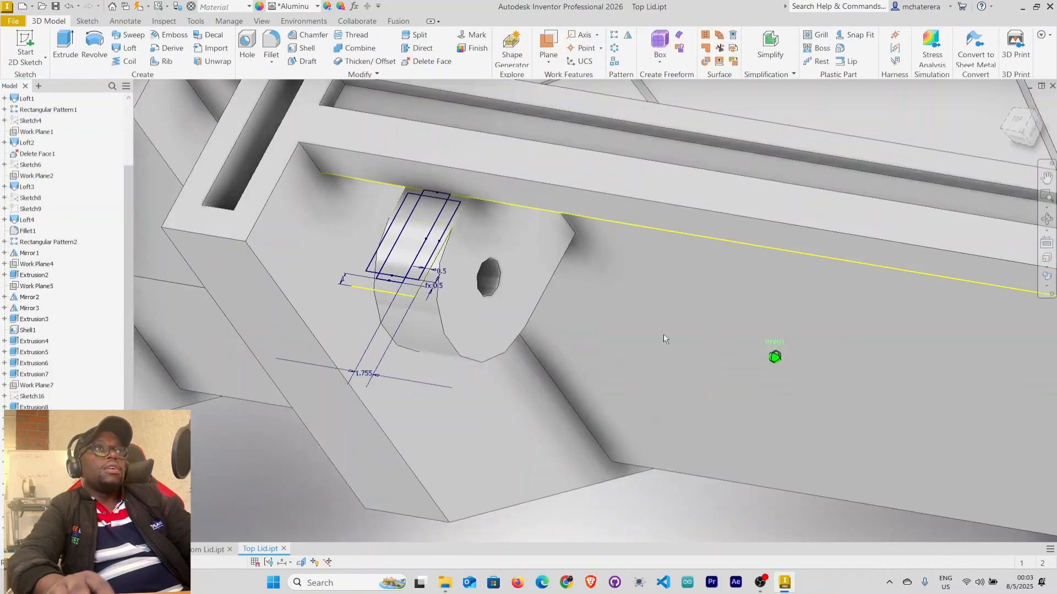
scroll(382, 298, "up", 5)
scroll(398, 286, "down", 4)
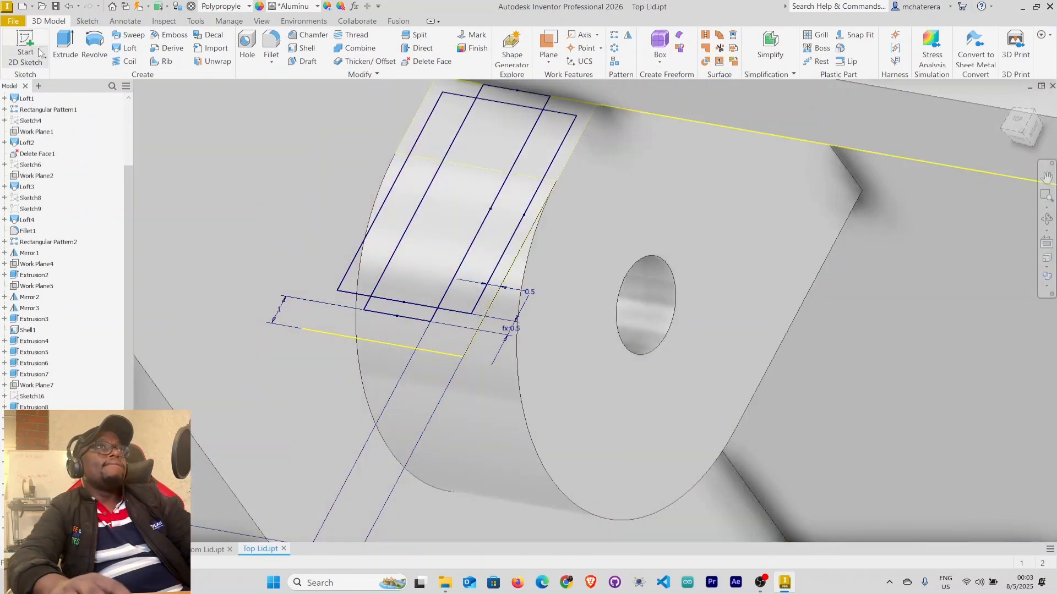
Cut all five regions of the overlapping slot rectangles 4 mm deep into the tab, using the flipped extrusion direction
left_click(64, 51)
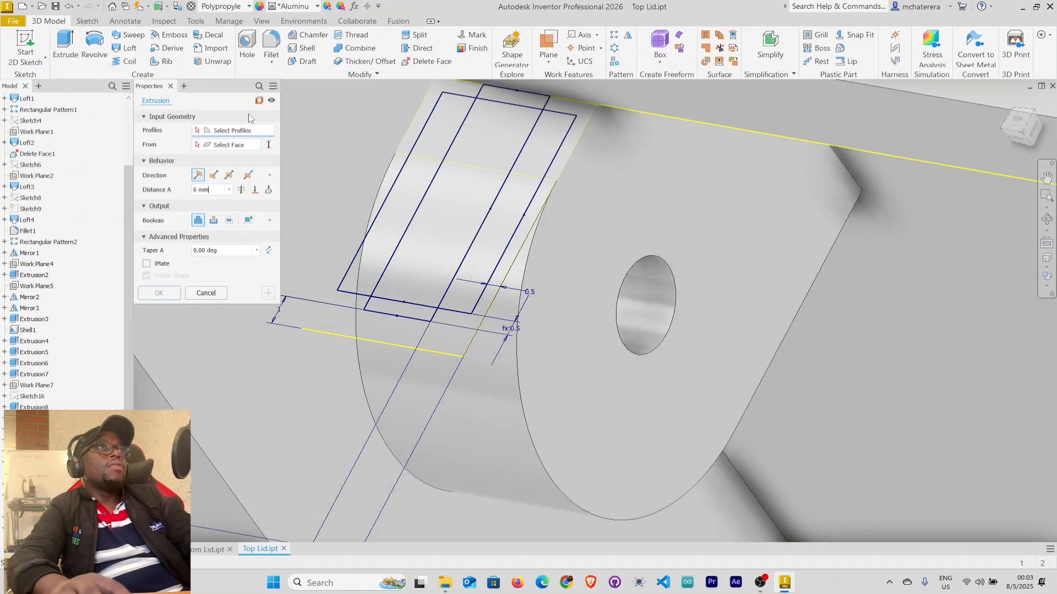
left_click(400, 312)
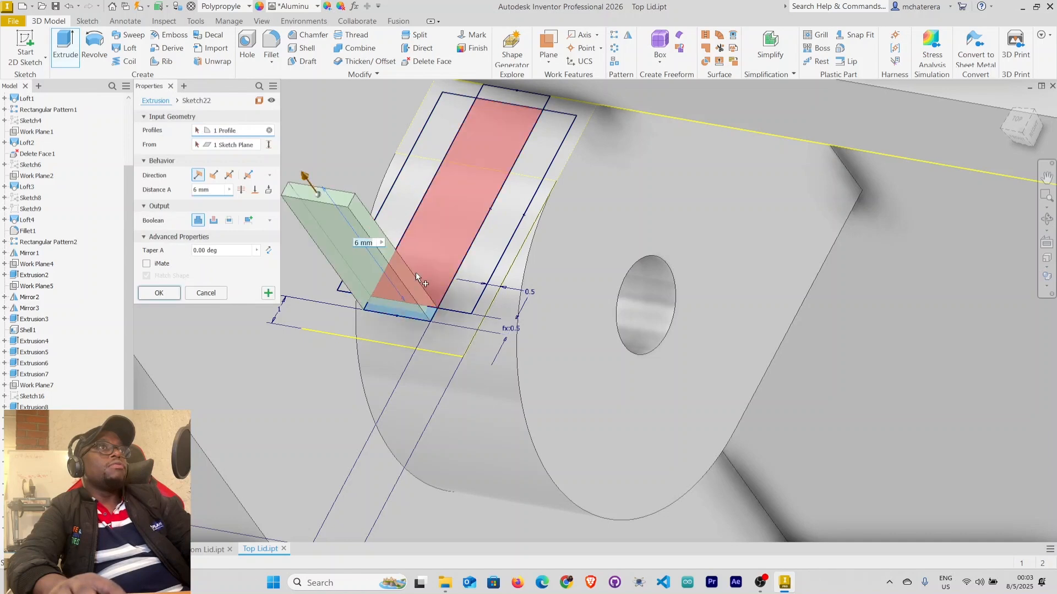
left_click(425, 262)
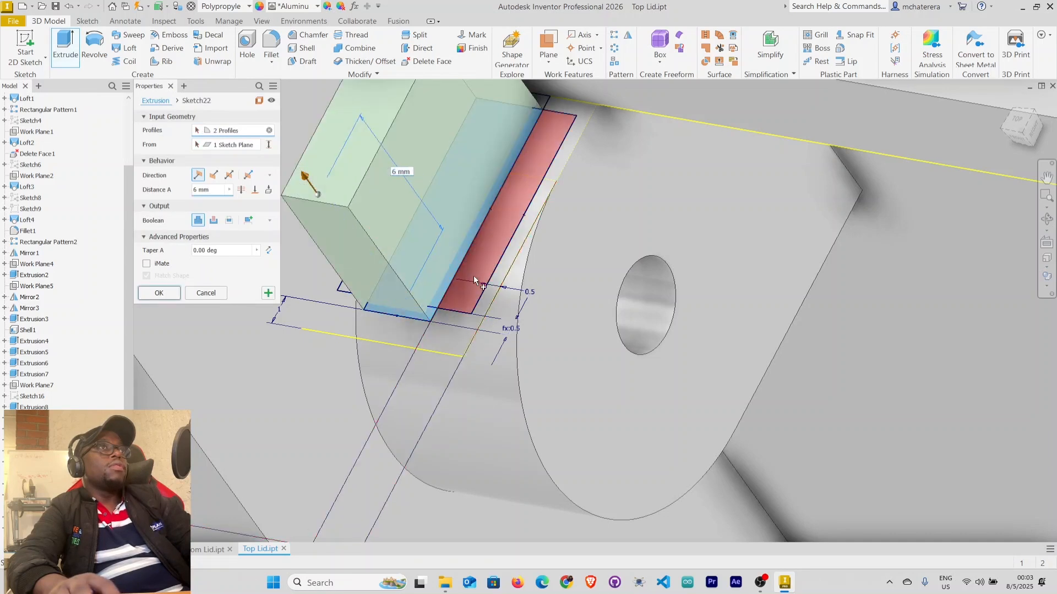
scroll(552, 91, "up", 3)
left_click(529, 104)
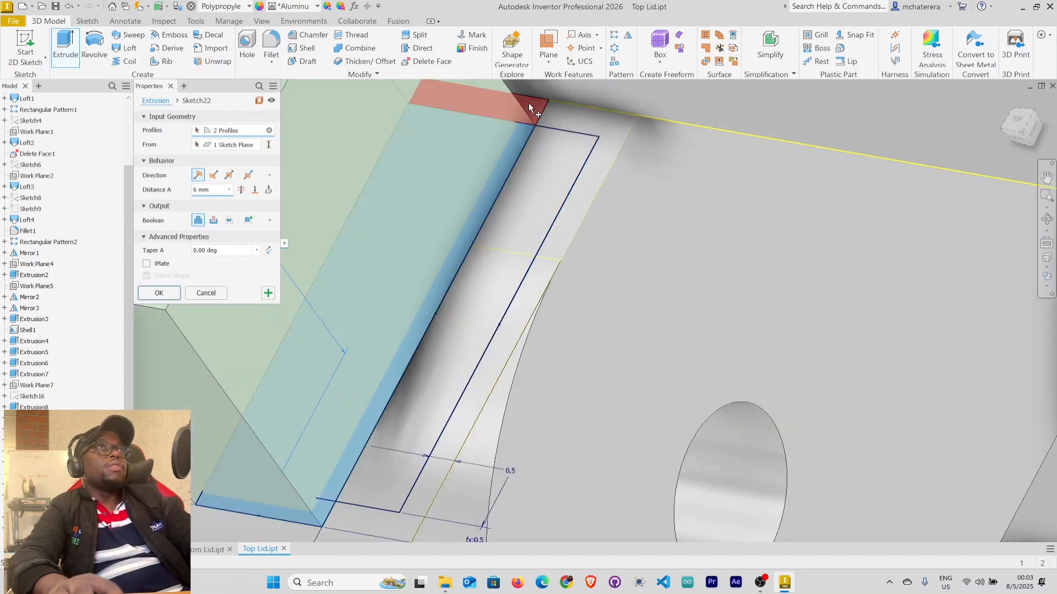
left_click(539, 205)
scroll(540, 223, "down", 5)
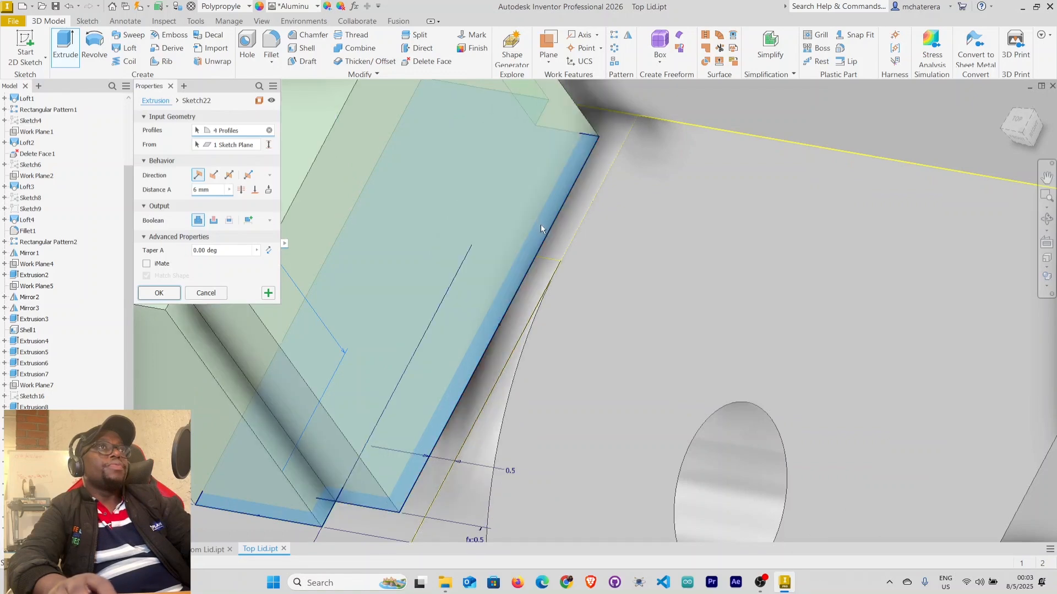
scroll(550, 242, "up", 2)
scroll(555, 244, "up", 1)
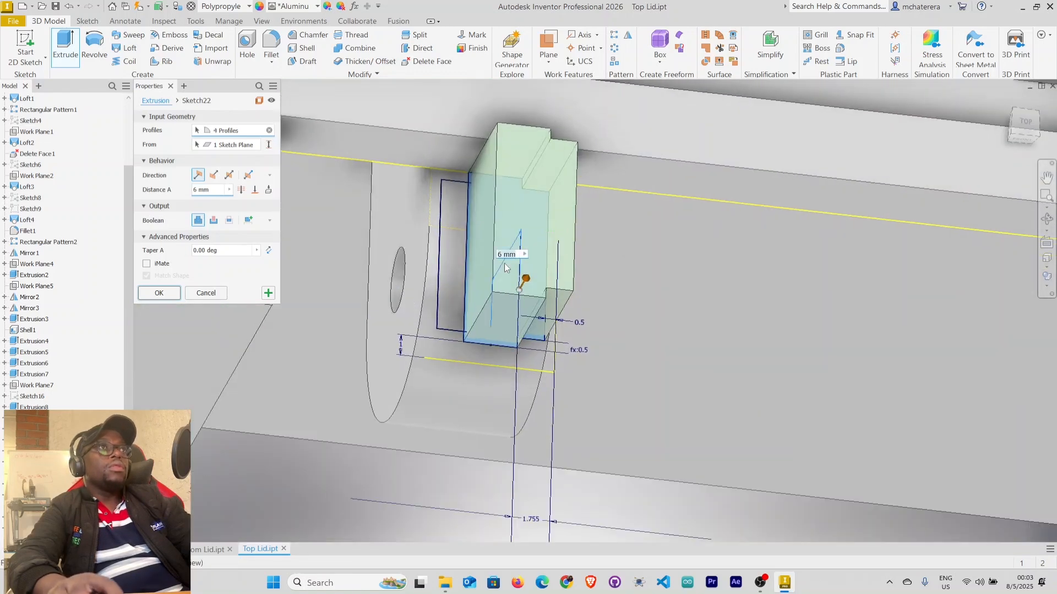
left_click(448, 270)
left_click(214, 220)
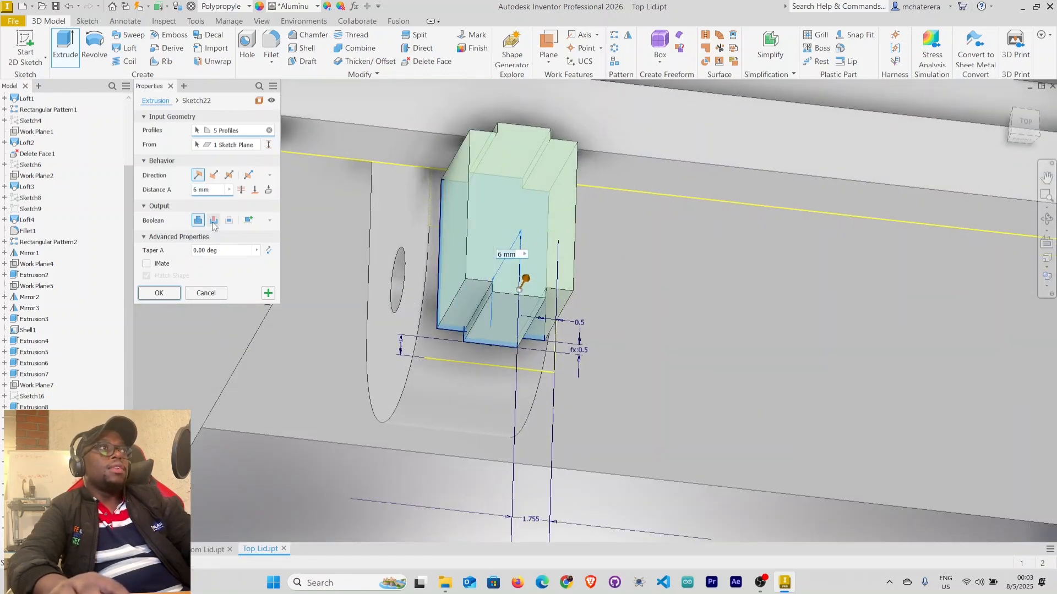
left_click(199, 190)
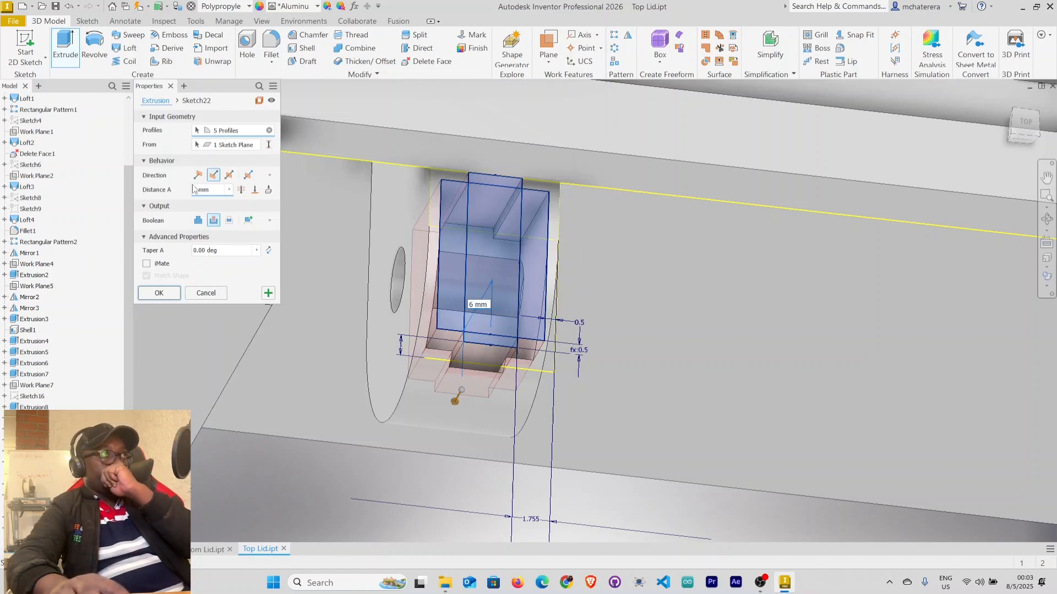
key("BackSpace")
key("BackSpace")
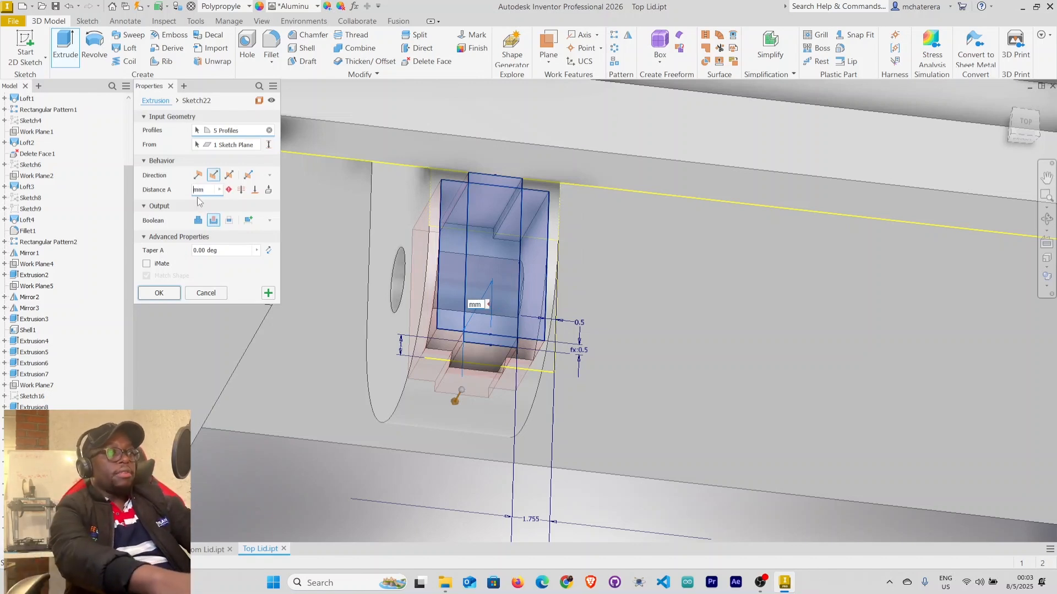
type("4")
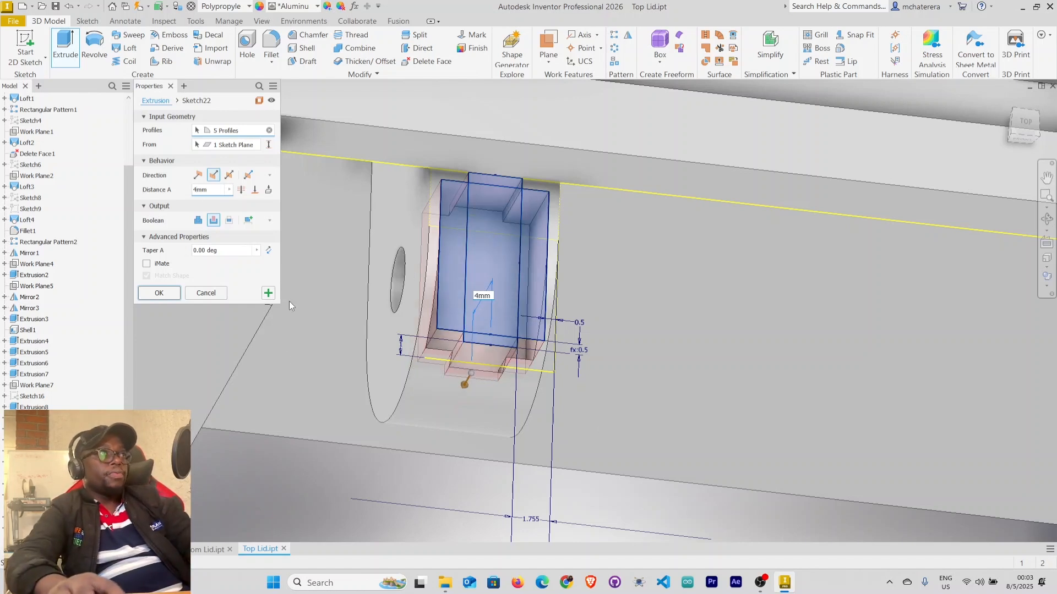
left_click(175, 297)
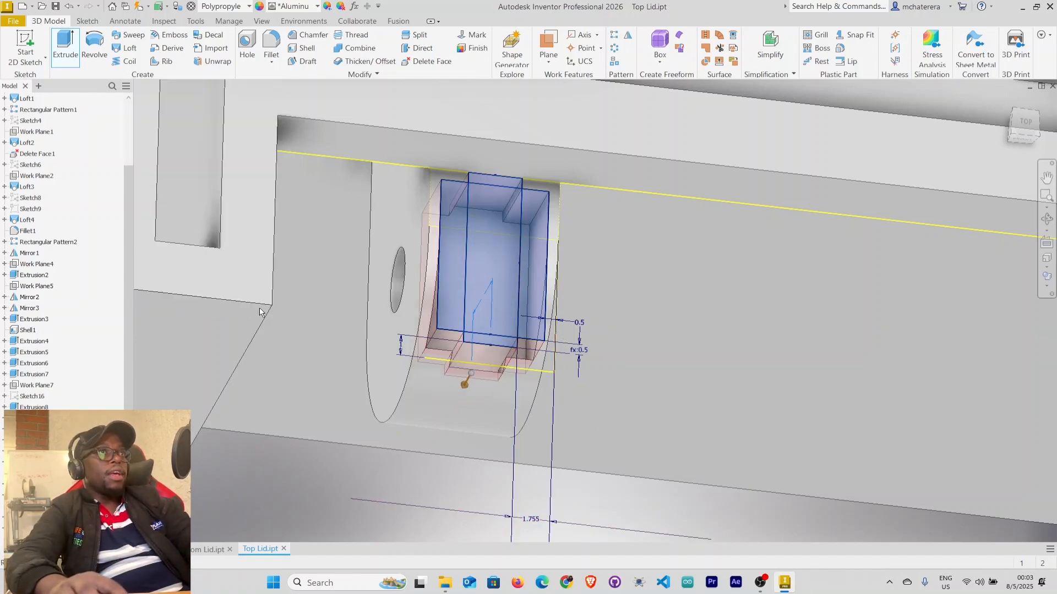
Start a 2D sketch on the flat rectangular underside face of the round-ended tab beside the rib
scroll(623, 352, "down", 3)
mouse_move(623, 351)
middle_mouse_down("shift")
mouse_move(632, 351)
mouse_move(556, 291)
mouse_move(616, 361)
middle_mouse_up("shift")
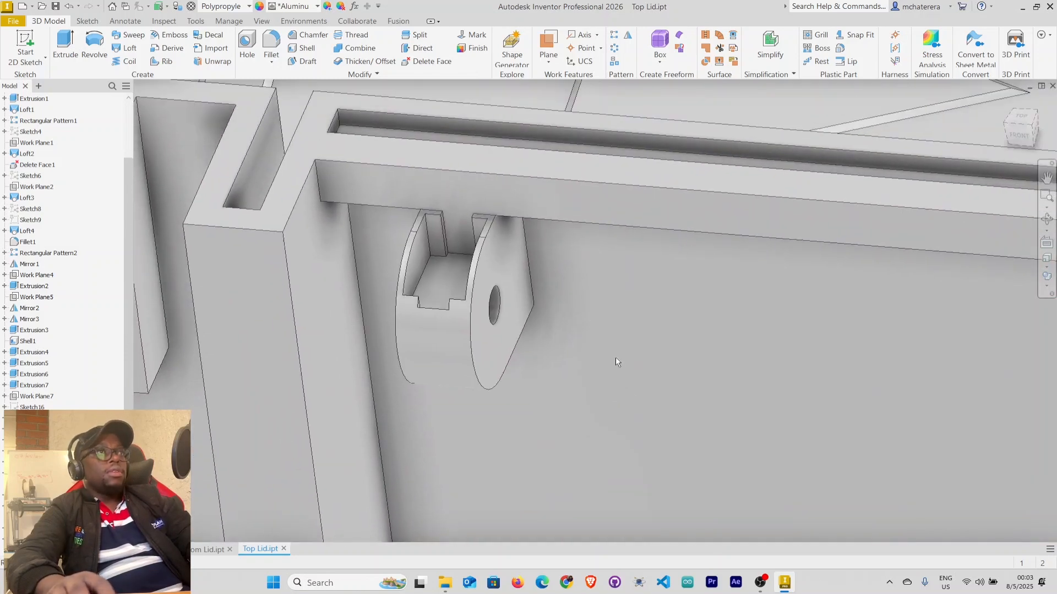
middle_click_drag(526, 295, 464, 202, "shift")
mouse_move(497, 212)
middle_mouse_down("shift")
mouse_move(513, 193)
mouse_move(479, 250)
middle_mouse_up("shift")
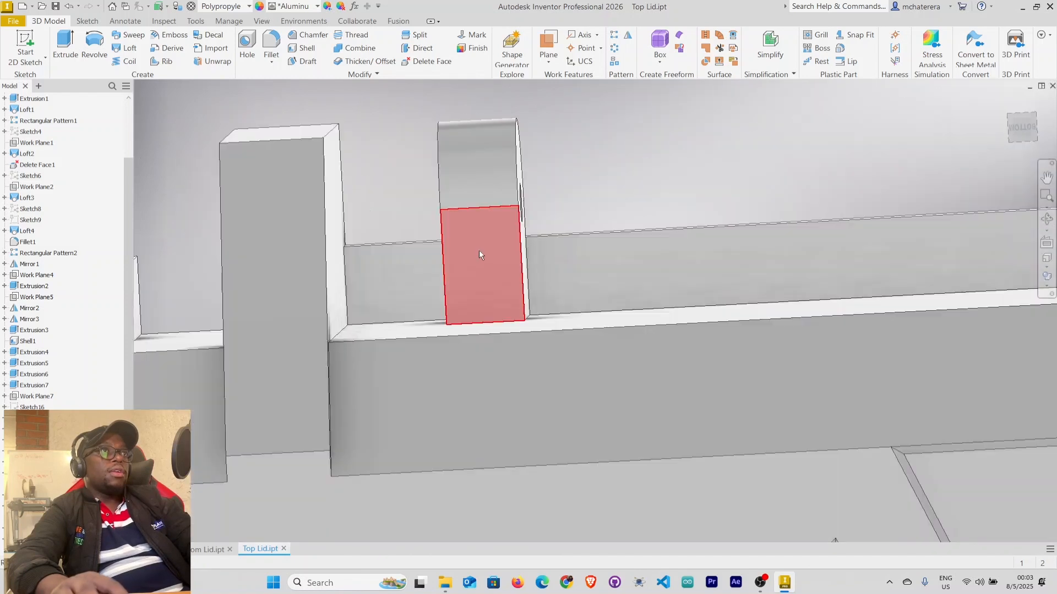
left_click(480, 250)
left_click(560, 246)
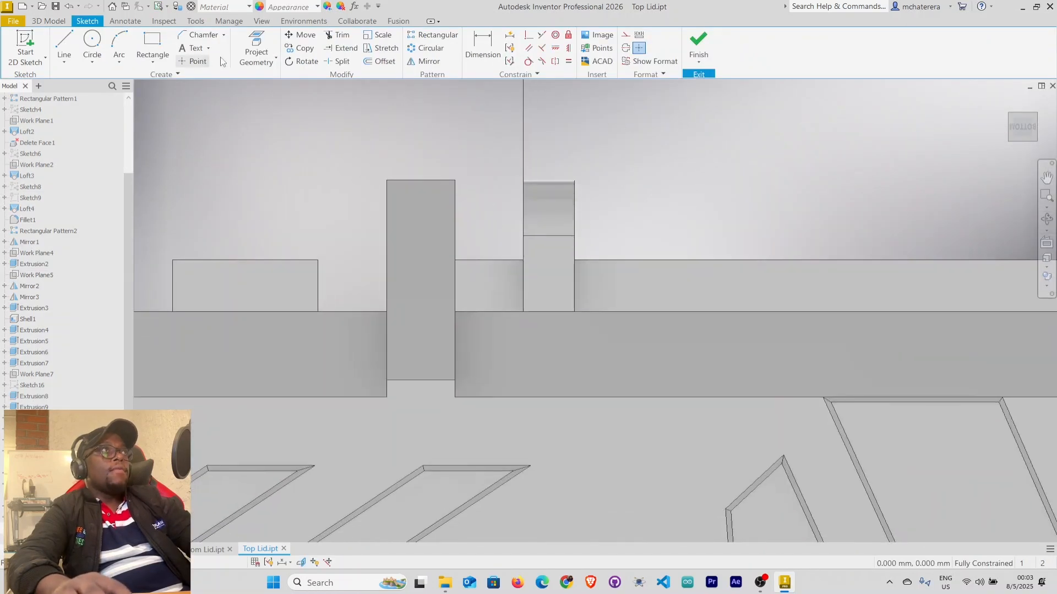
Project the outlines of the tab's flat underside face and its rounded end face into the sketch
left_click(256, 44)
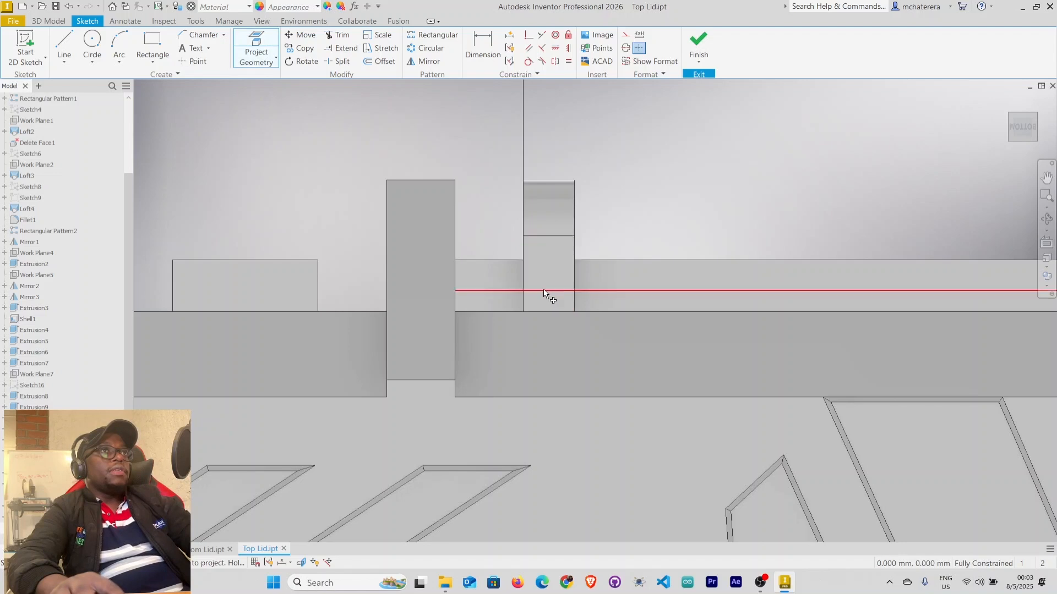
left_click(545, 263)
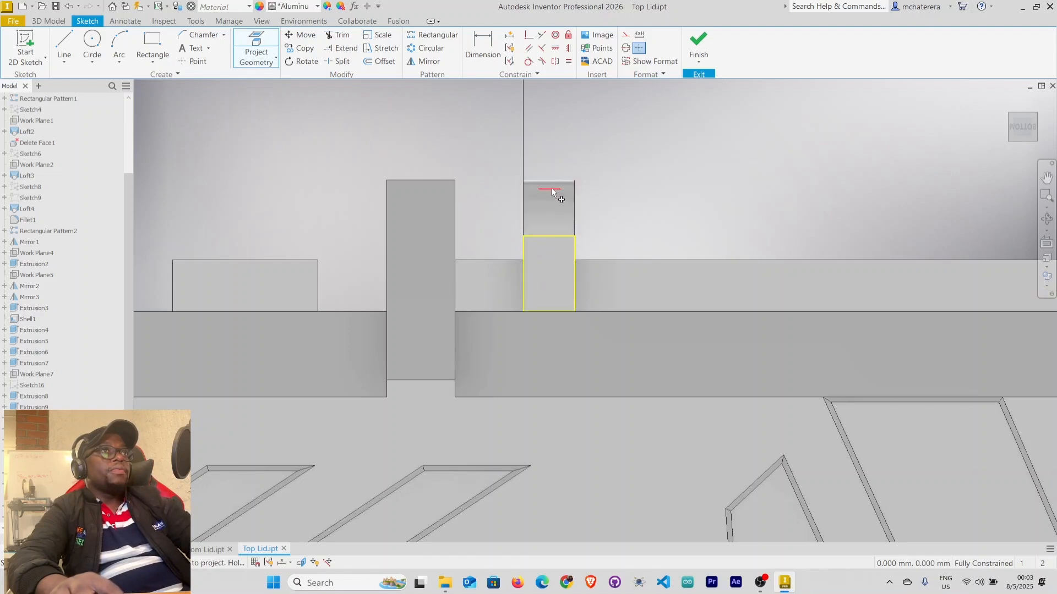
left_click(553, 182)
left_click(549, 203)
right_click(590, 168)
left_click(623, 167)
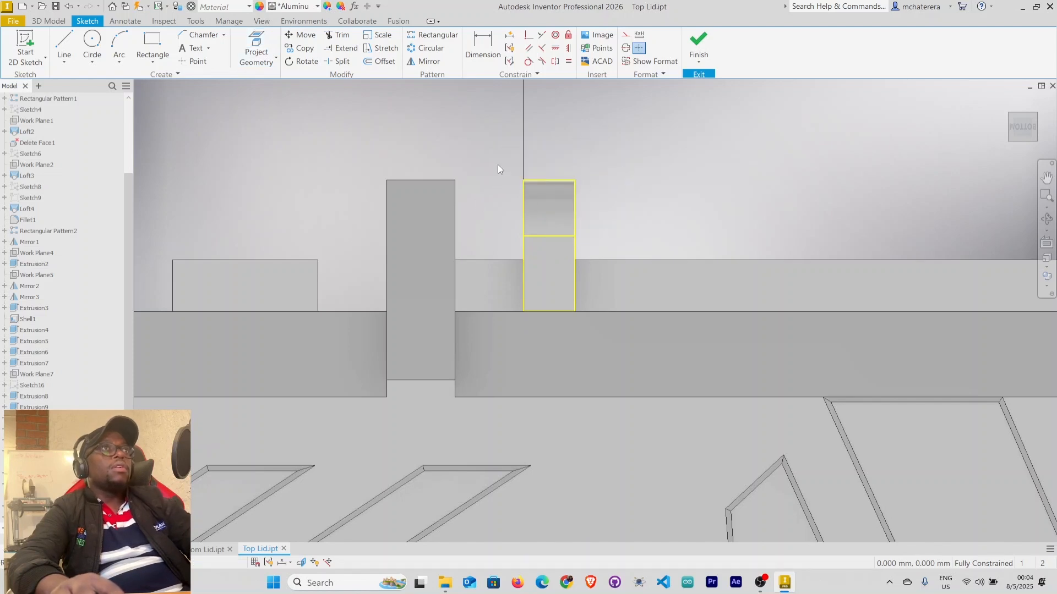
Sketch two narrow upright rectangles along the tab's opposite side edges, the left one about 1.2 mm wide and 9.7 mm tall
left_click(152, 45)
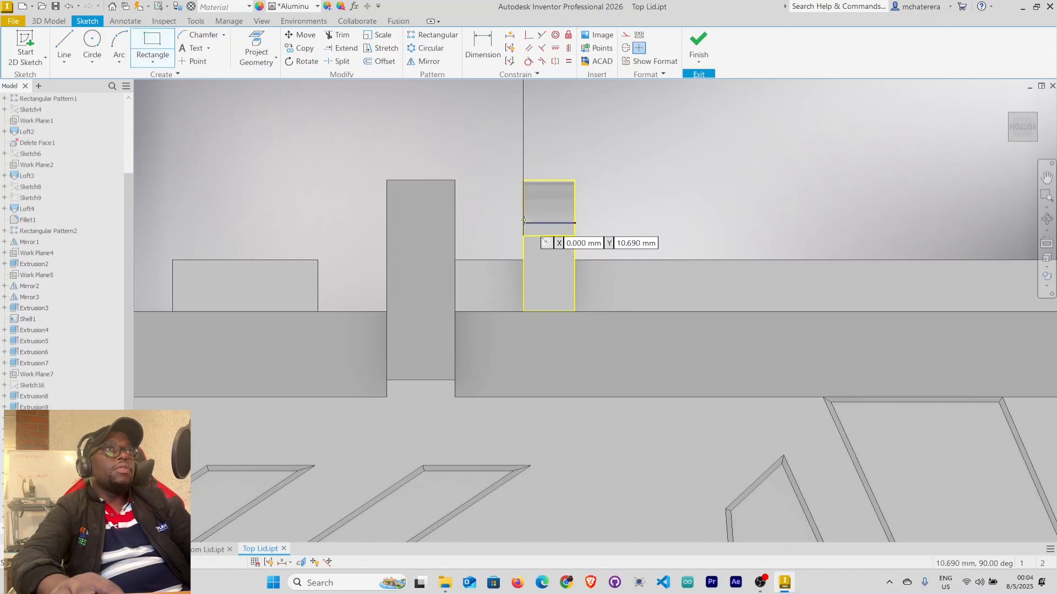
left_click(524, 219)
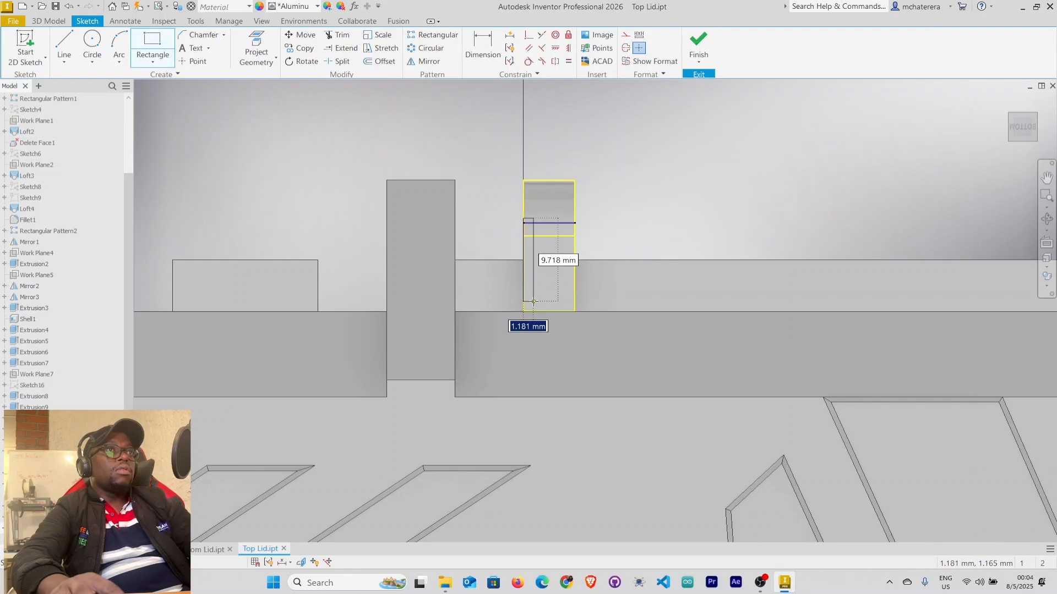
left_click(533, 302)
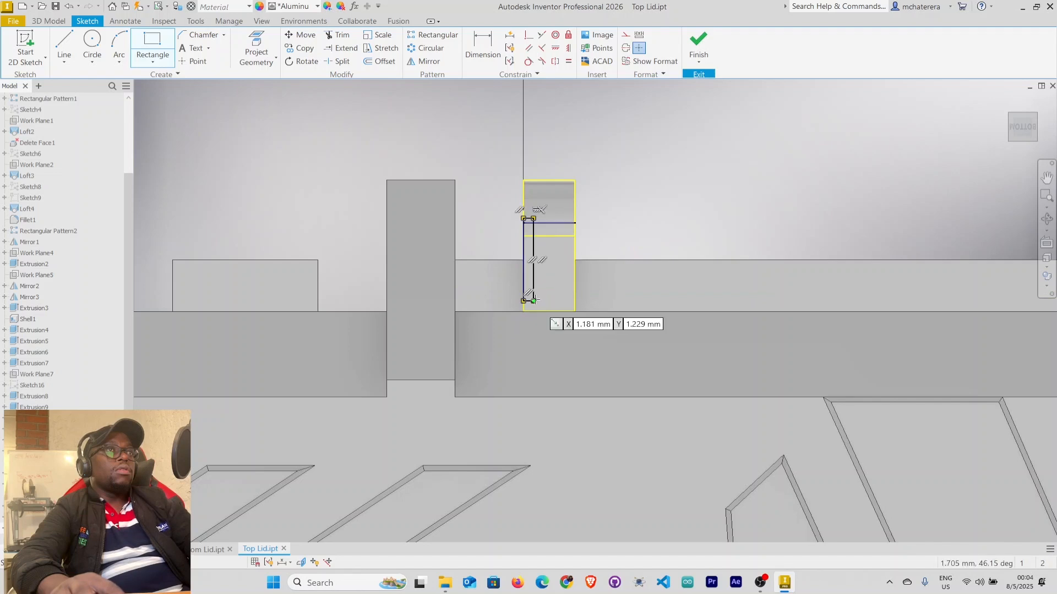
left_click(571, 220)
left_click(569, 291)
right_click(603, 218)
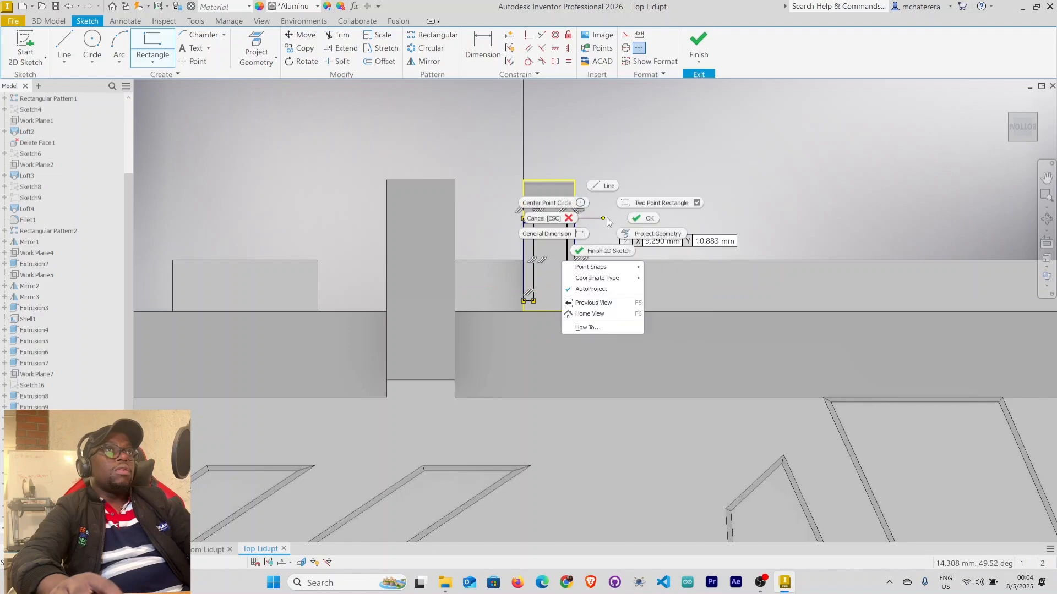
left_click(641, 218)
Dimension the left rectangle's width as 1 mm
scroll(552, 216, "up", 5)
middle_click_drag(530, 354, 529, 273)
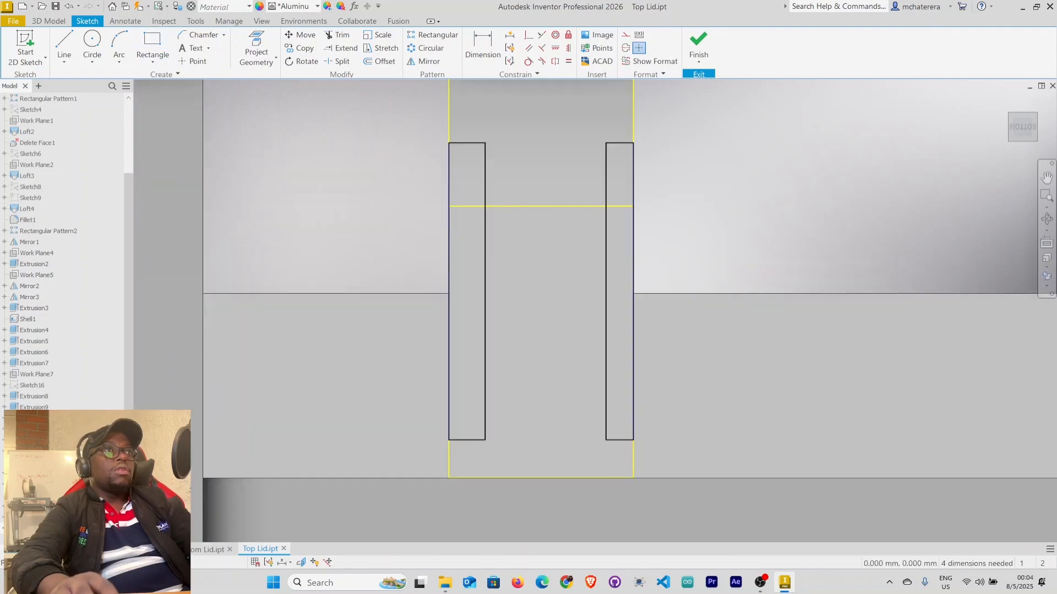
left_click(487, 45)
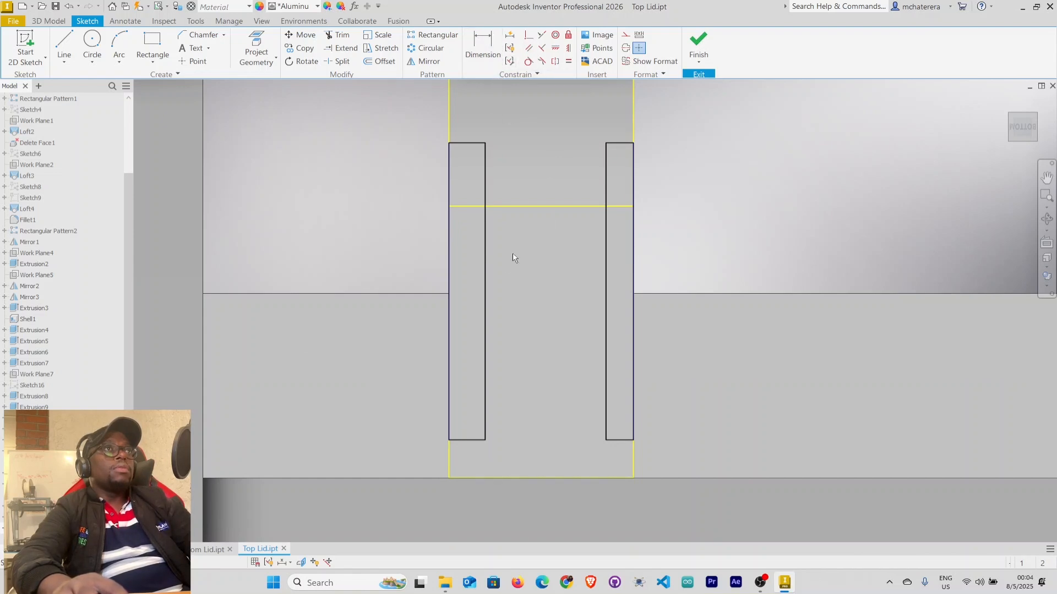
left_click(450, 322)
left_click(484, 328)
left_click(467, 311)
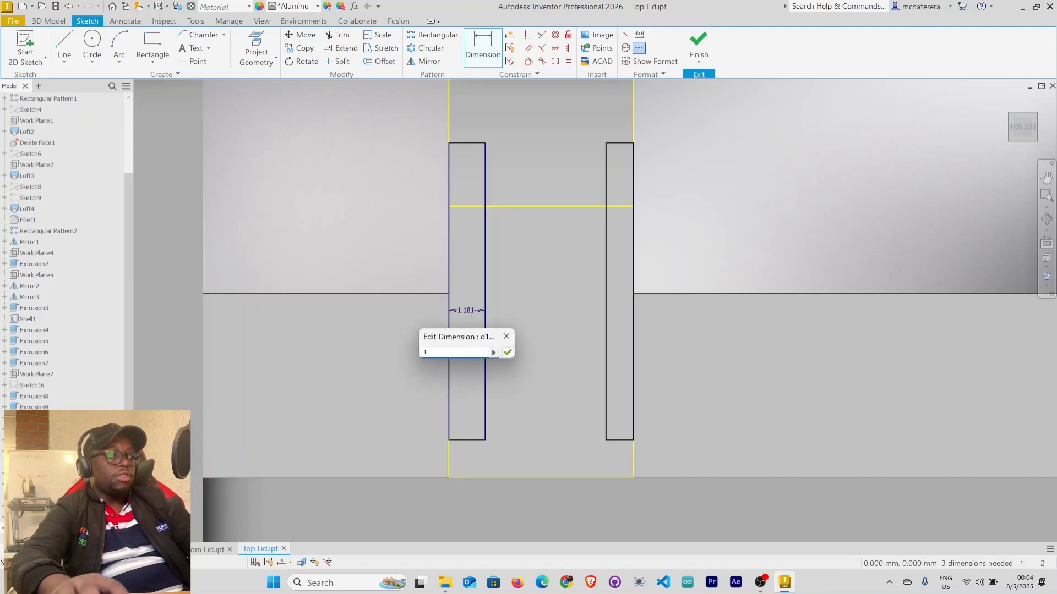
type("1")
key("Return")
Dimension the right rectangle's width by linking it to the left rectangle's width dimension
left_click(606, 322)
left_click(633, 322)
left_click(622, 316)
left_click(462, 311)
left_click(662, 359)
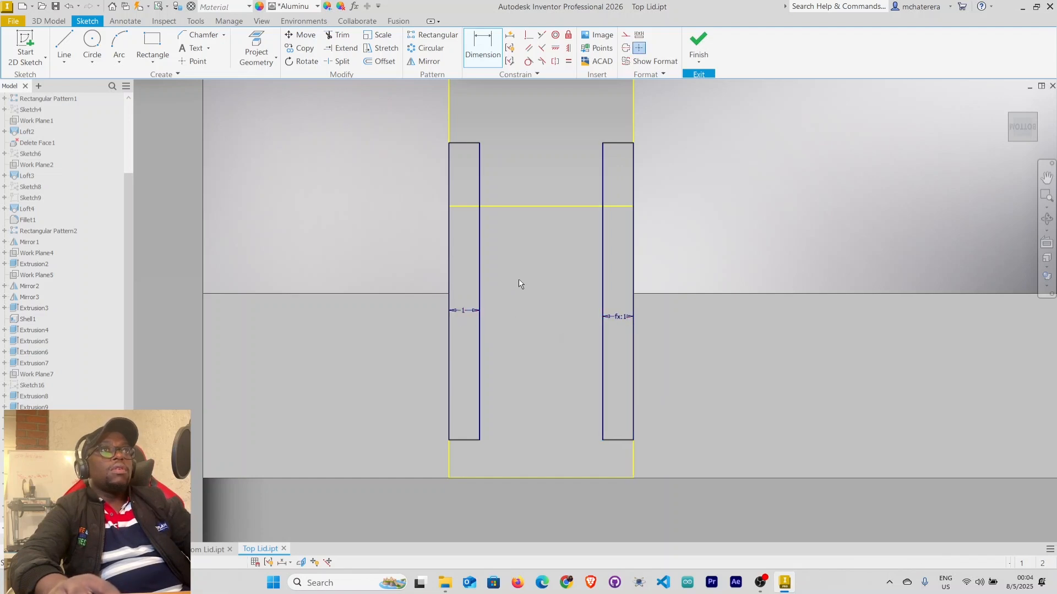
Try to make the upper edges of the two narrow rectangles collinear
left_click(541, 35)
left_click(472, 144)
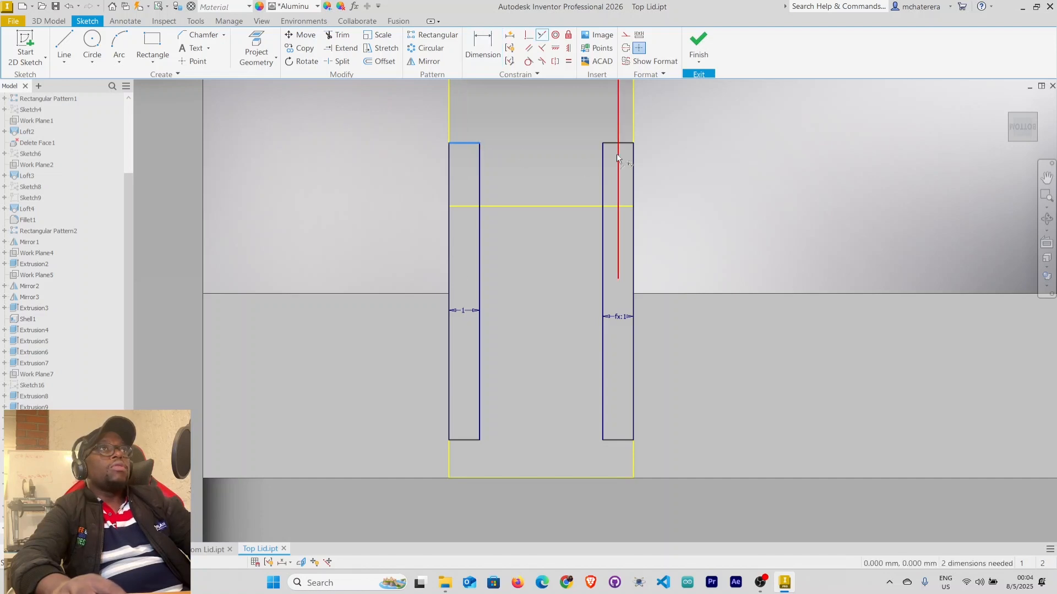
left_click(619, 143)
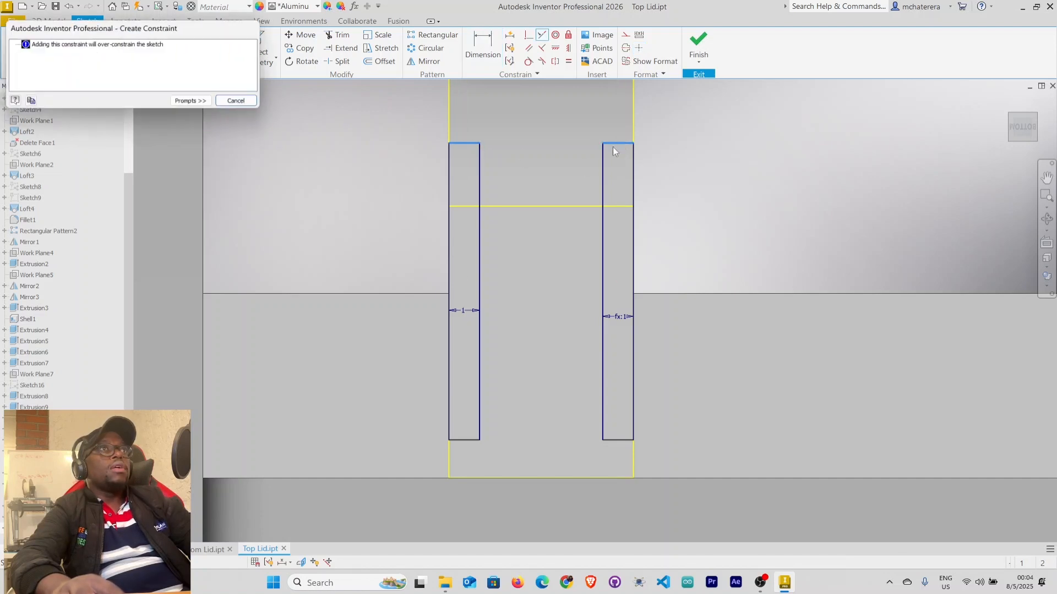
left_click(245, 104)
right_click(692, 219)
left_click(718, 211)
Dimension the distance from the left rectangle's lower edge to the tab's projected base edge as 1.5 mm
left_click(482, 46)
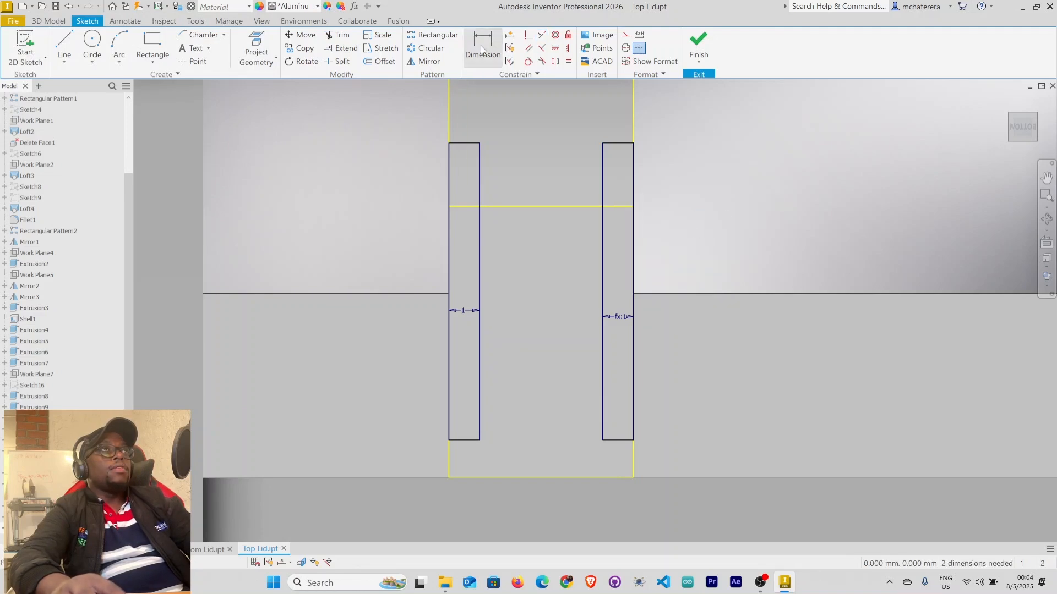
left_click(463, 439)
left_click(472, 478)
left_click(406, 465)
type("1.5")
key("Return")
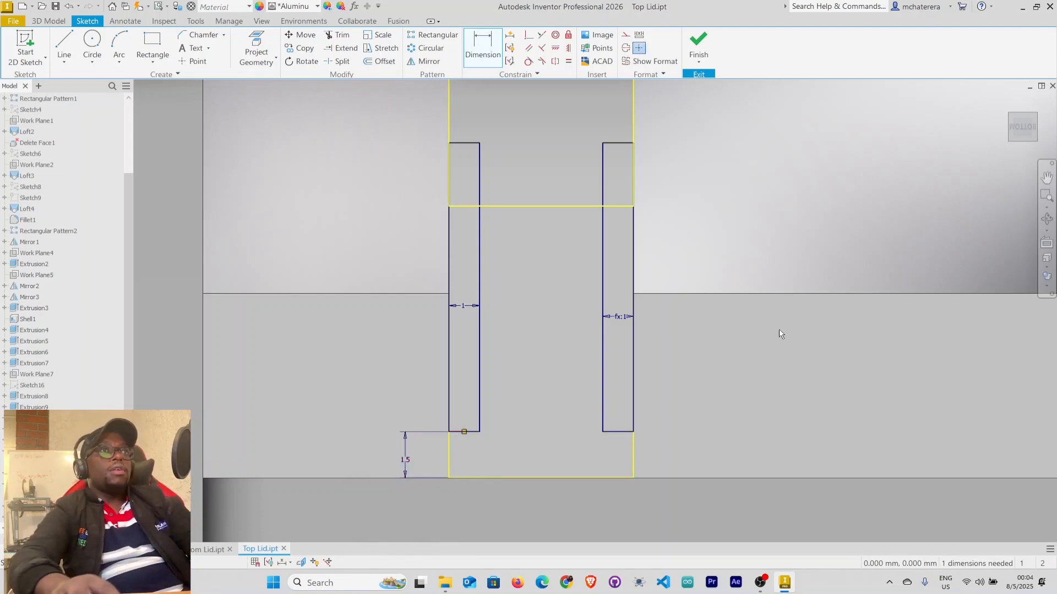
Try to make the lower edges of the two narrow rectangles collinear
left_click(541, 34)
left_click(471, 435)
left_click(606, 435)
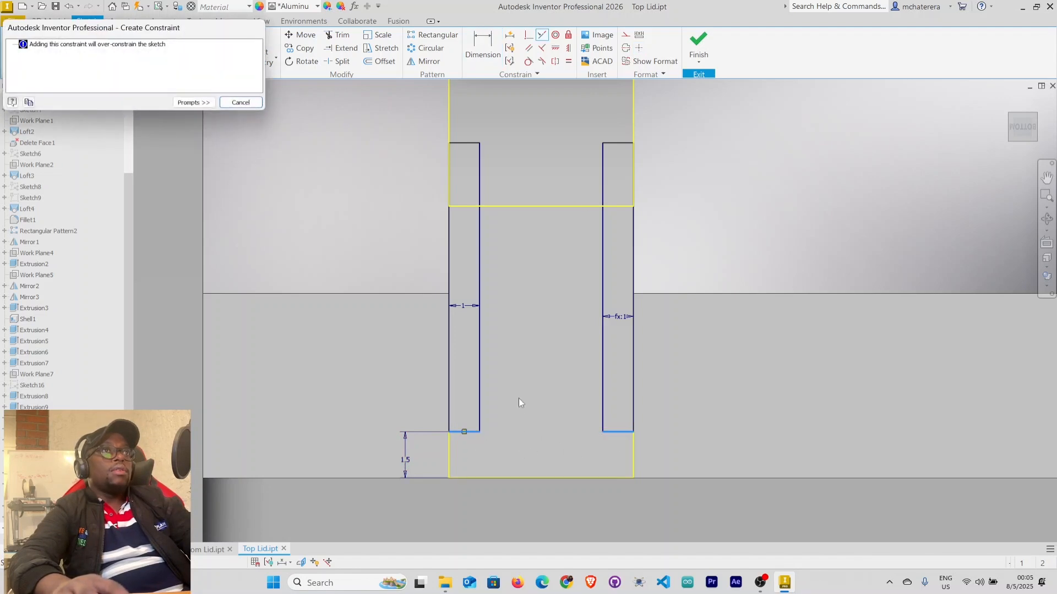
left_click(249, 100)
middle_click_drag(738, 153, 728, 248)
right_click(728, 249)
left_click(755, 250)
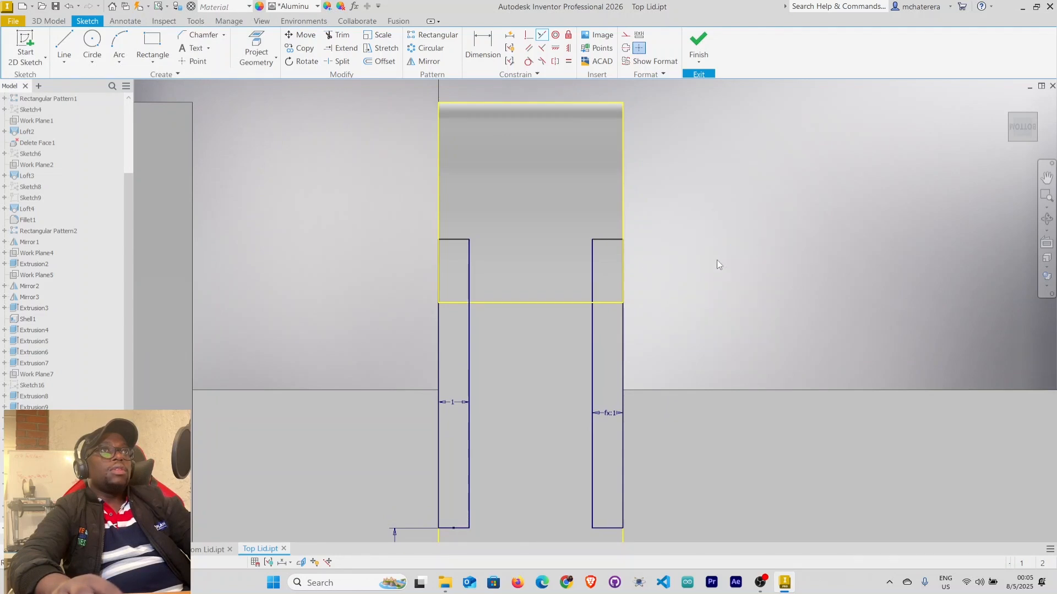
Dimension the distance from the tab's projected rounded-end edge to the left rectangle's upper edge as 5 mm
scroll(626, 292, "down", 3)
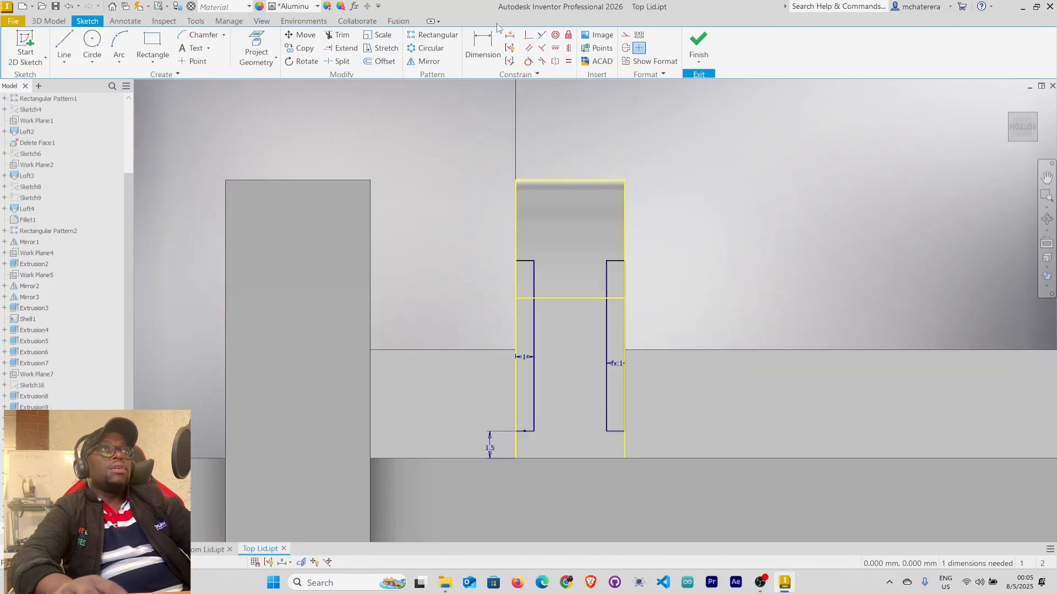
left_click(482, 47)
left_click(561, 182)
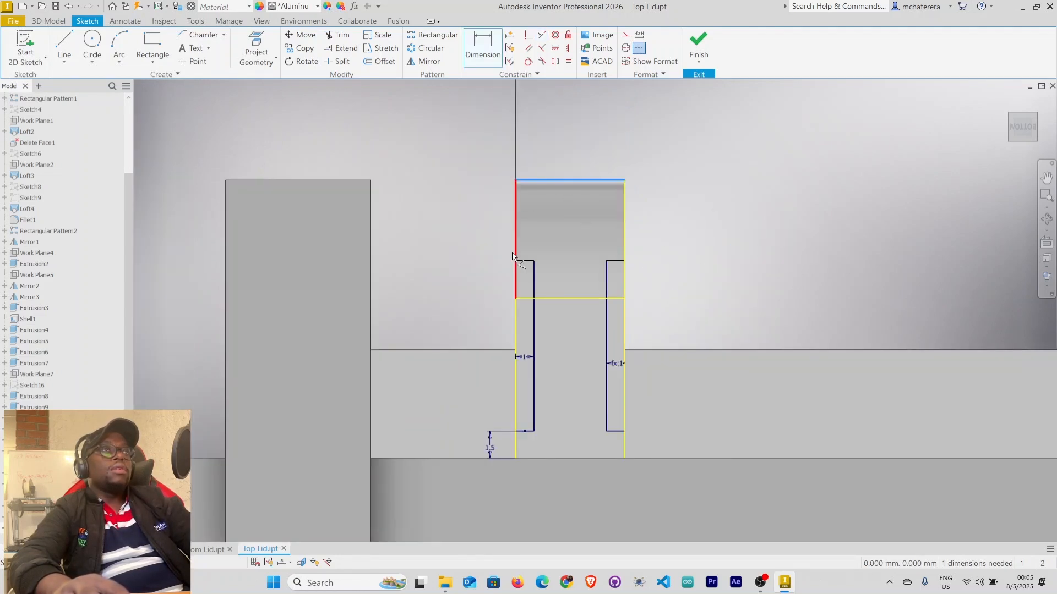
left_click(525, 261)
left_click(480, 223)
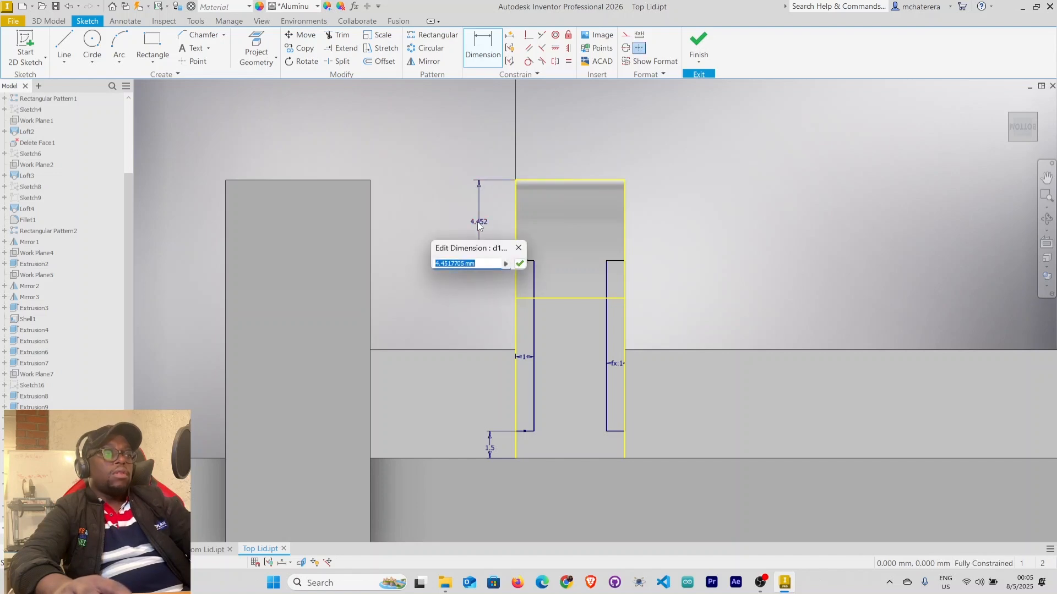
type("5")
key("Return")
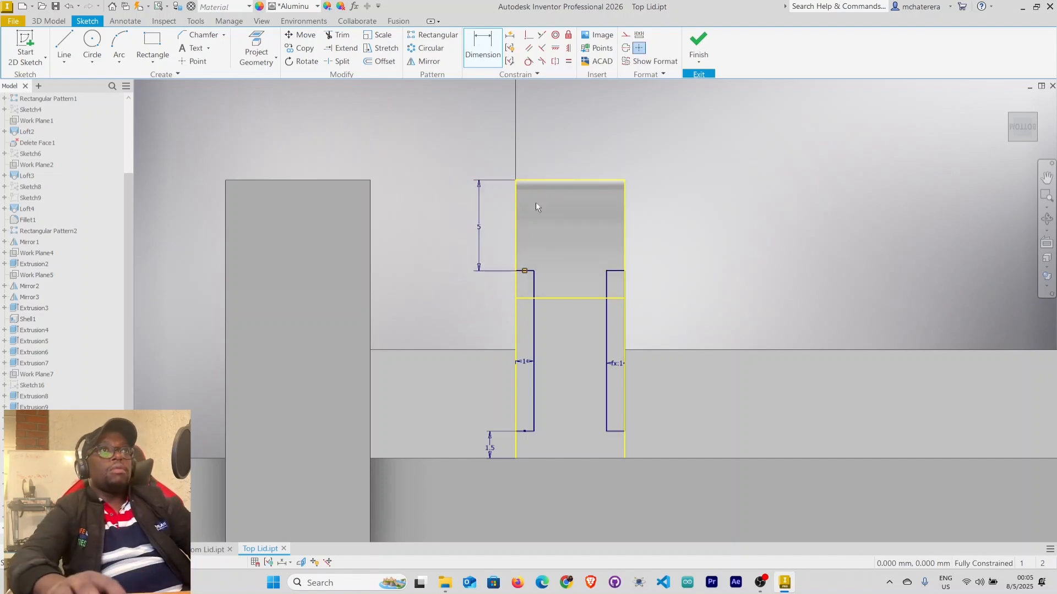
Finish the sketch and extrude both full narrow side rectangles as a 4 mm cut into the round-ended tab
left_click(700, 44)
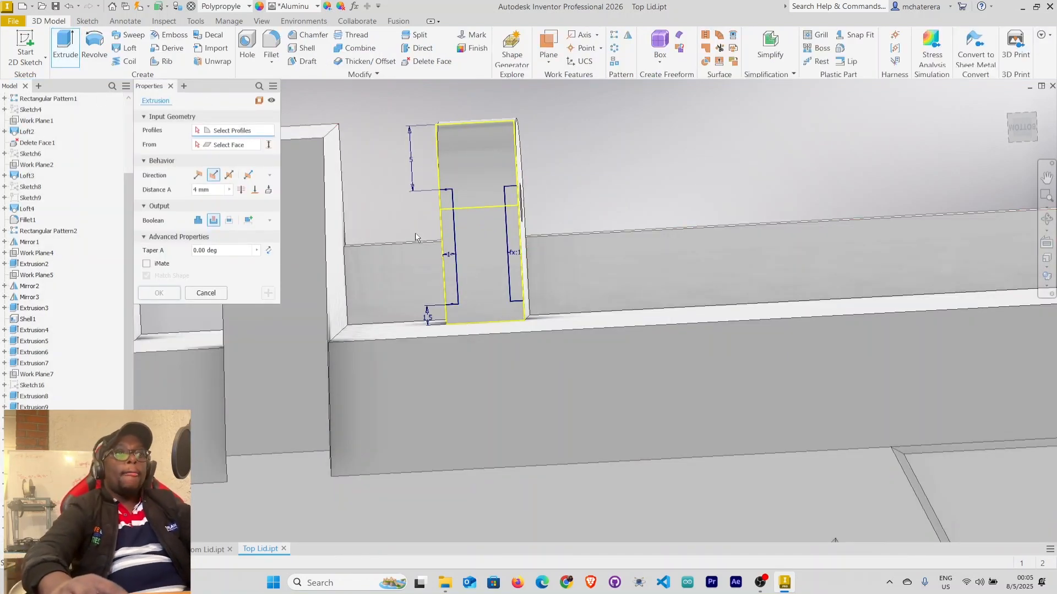
left_click(451, 239)
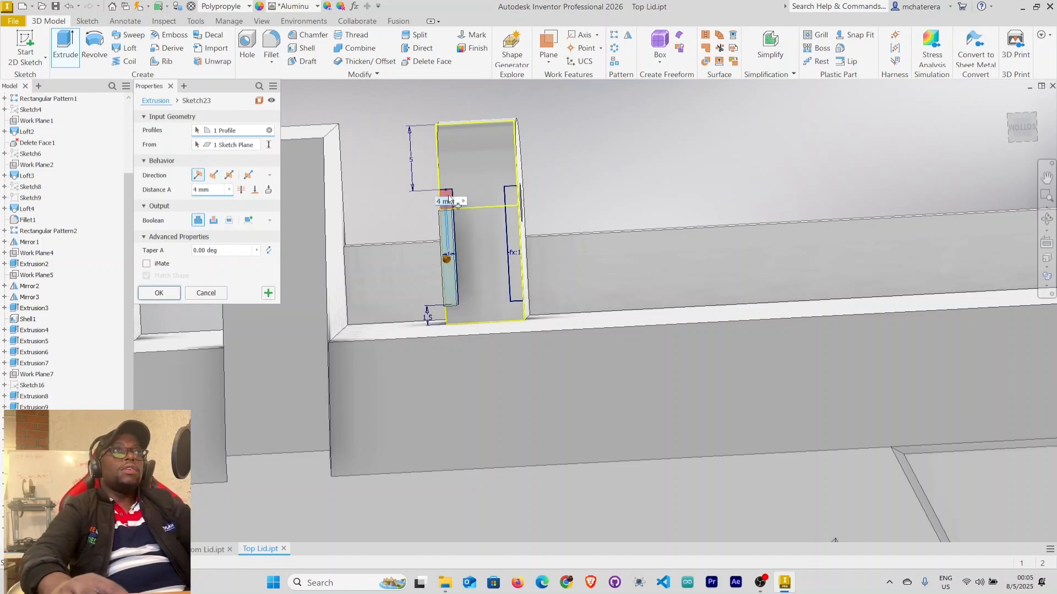
scroll(450, 196, "up", 3)
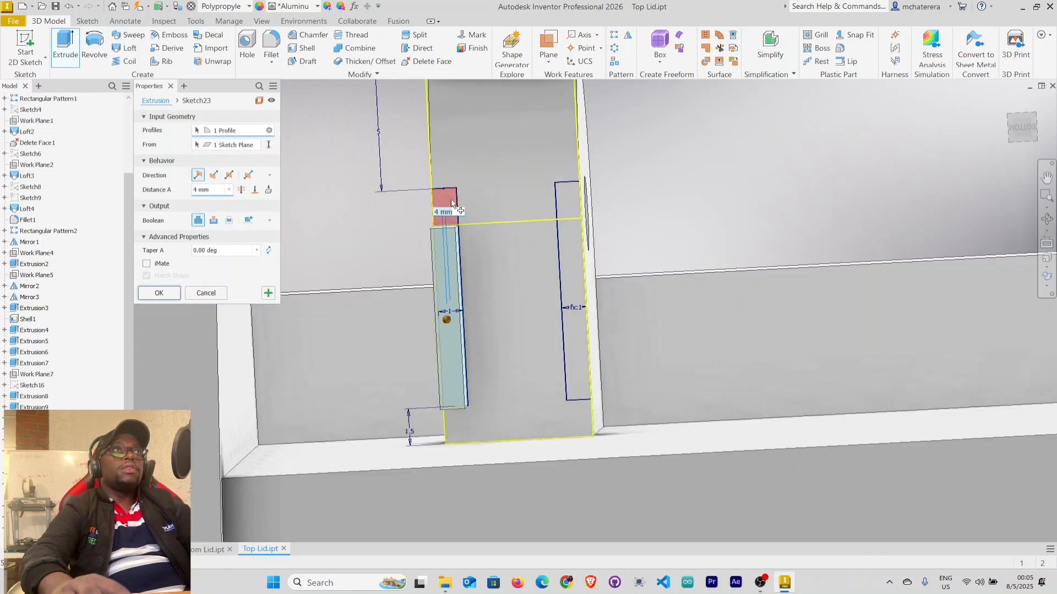
left_click(451, 203)
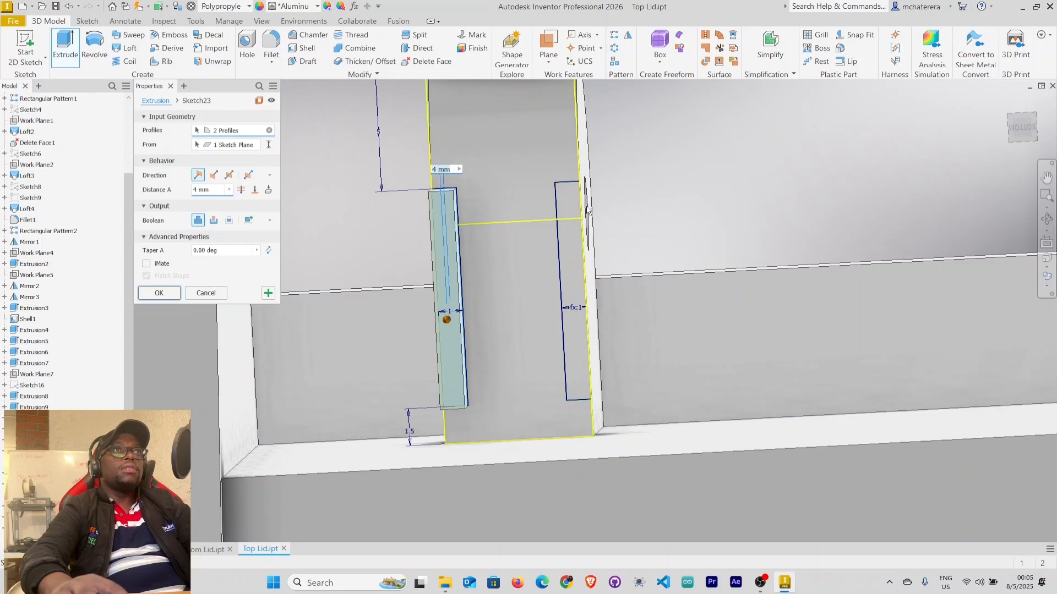
left_click(567, 283)
left_click(213, 220)
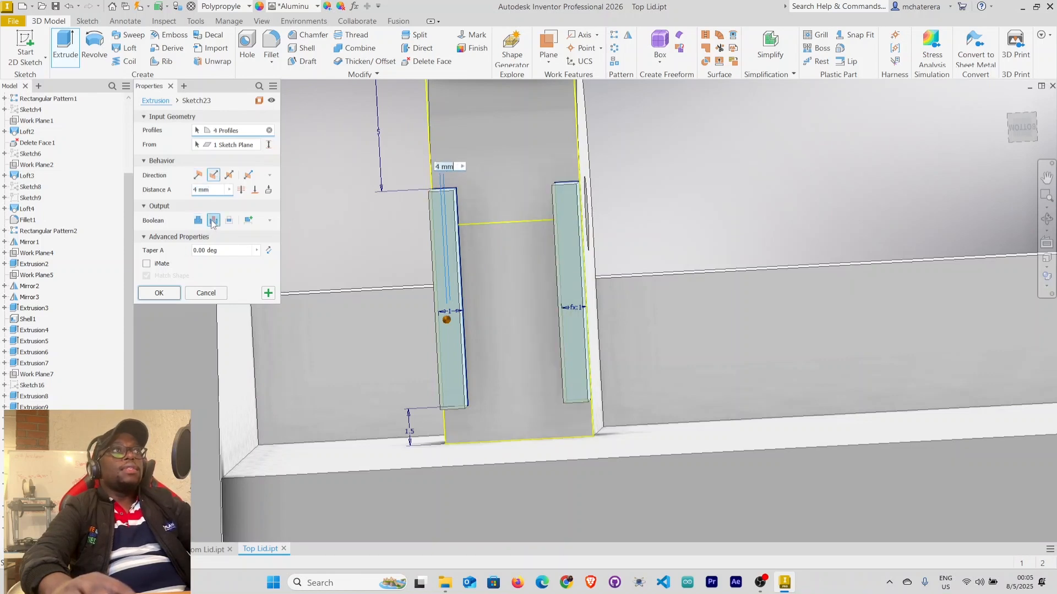
left_click(159, 293)
Mirror the round-ended tab together with its cut features across the YZ plane onto the other end of the front wall
scroll(669, 370, "up", 3)
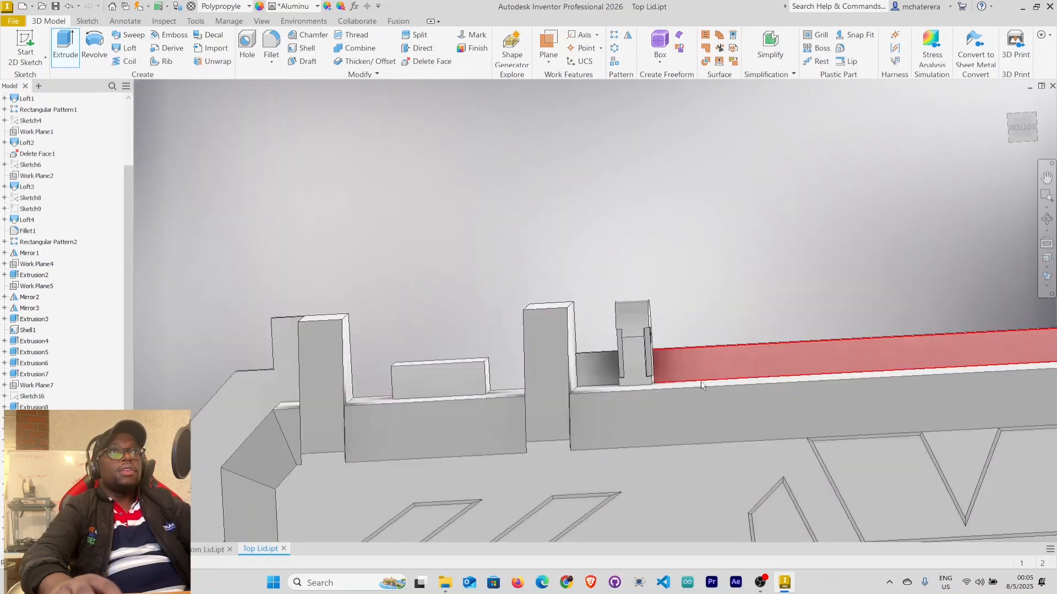
middle_click_drag(754, 356, 385, 337, "shift")
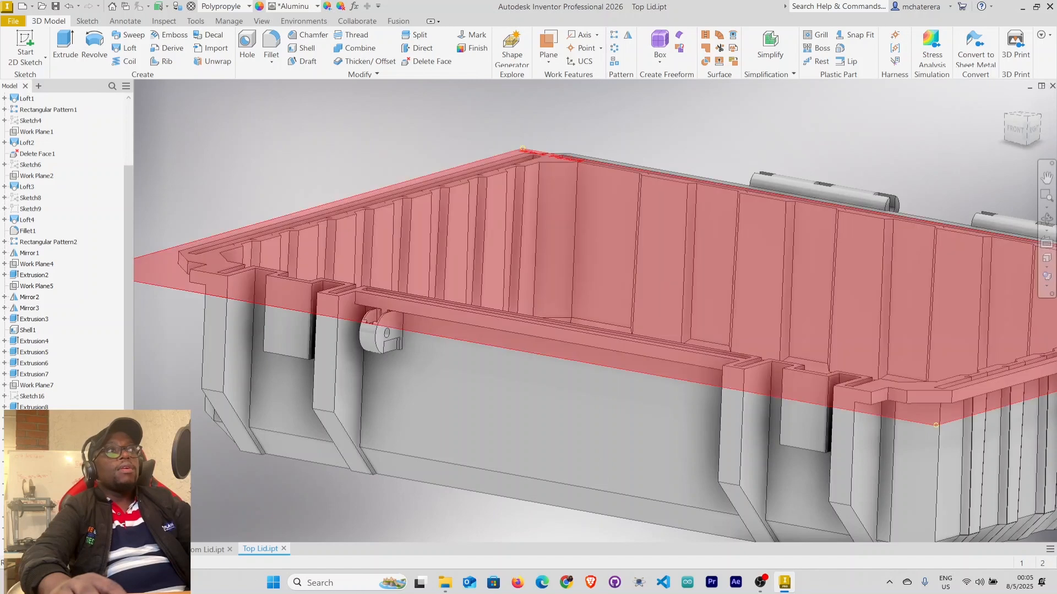
left_click(381, 336)
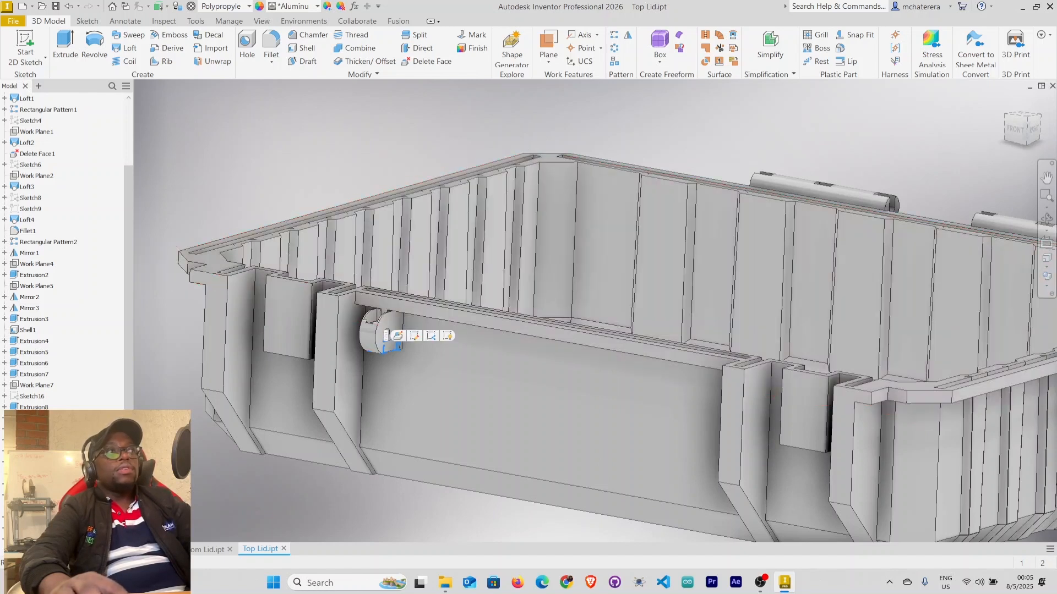
left_click(34, 474, "ctrl")
left_click(34, 462, "ctrl")
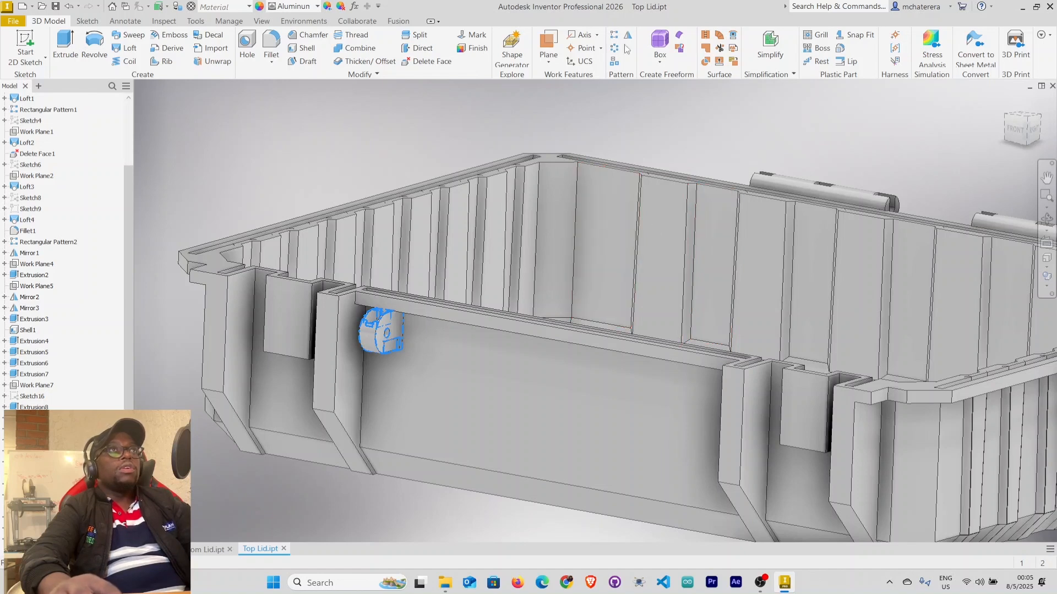
left_click(628, 36)
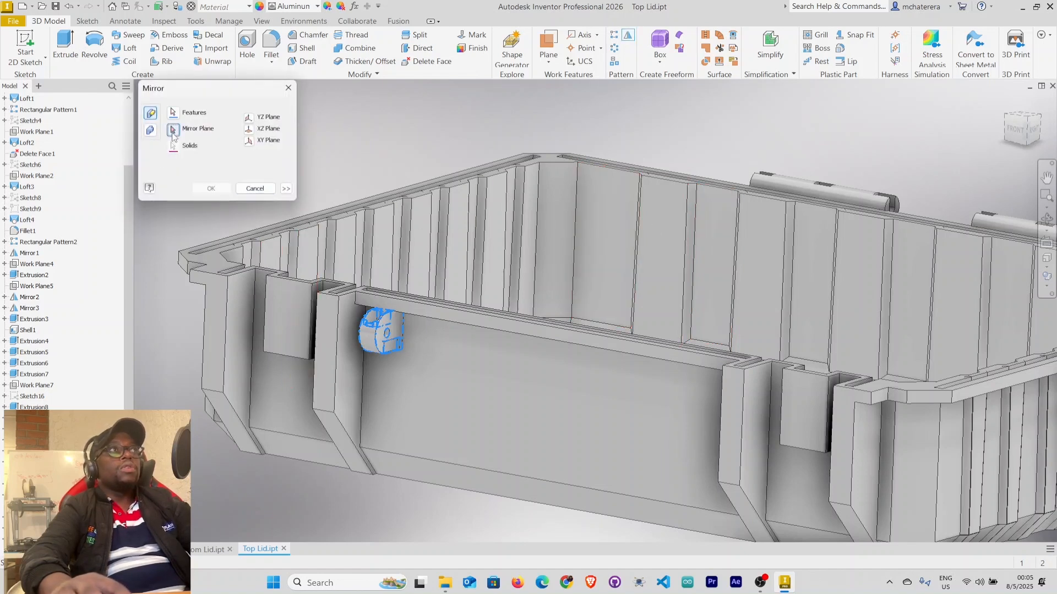
left_click(248, 119)
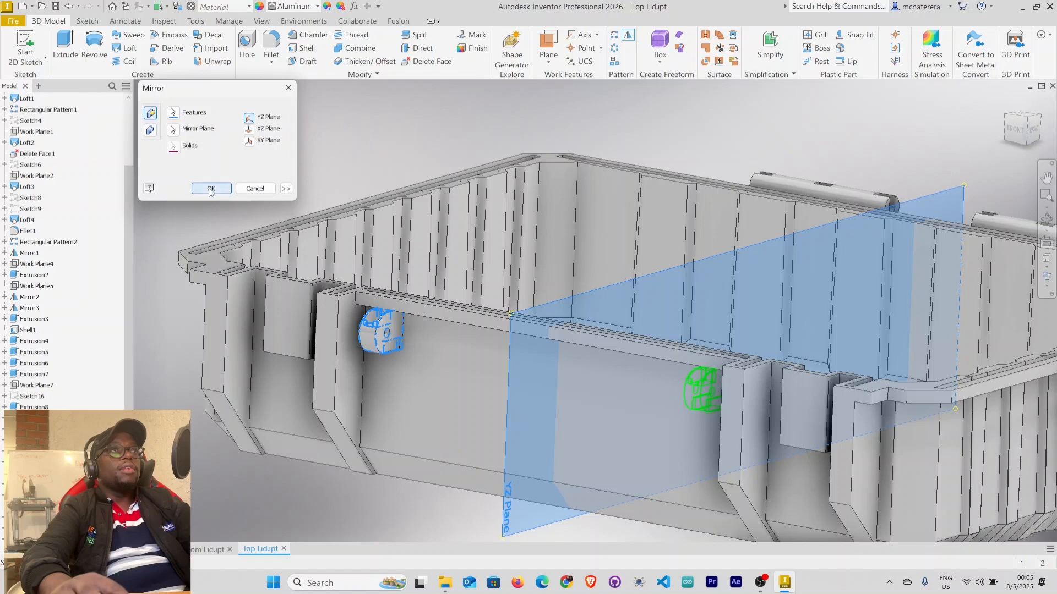
left_click(210, 188)
middle_click_drag(519, 402, 522, 367, "shift")
scroll(558, 407, "down", 3)
middle_click_drag(591, 410, 560, 402, "shift")
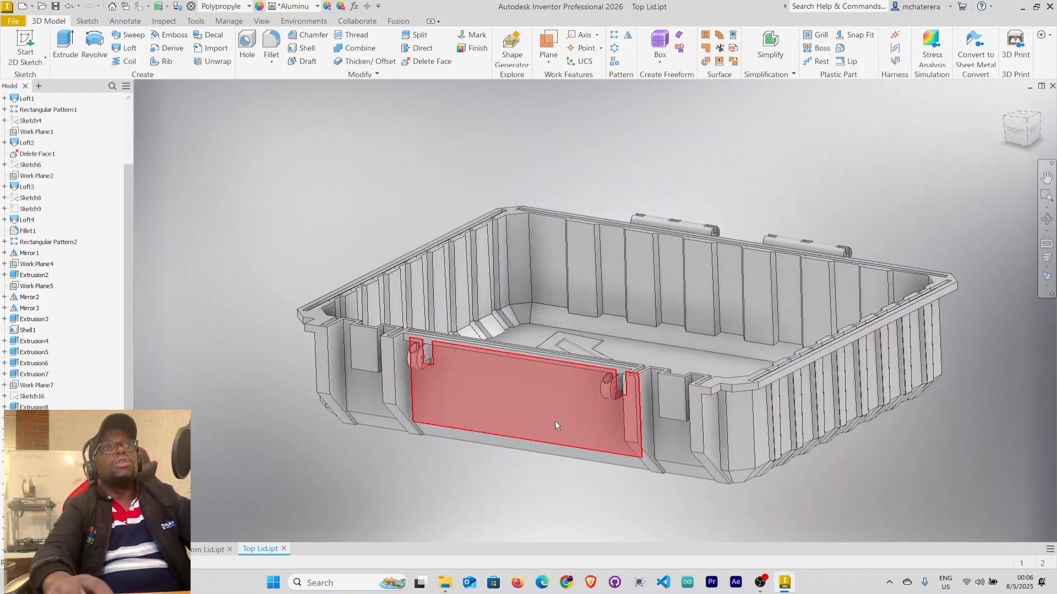
mouse_move(573, 439)
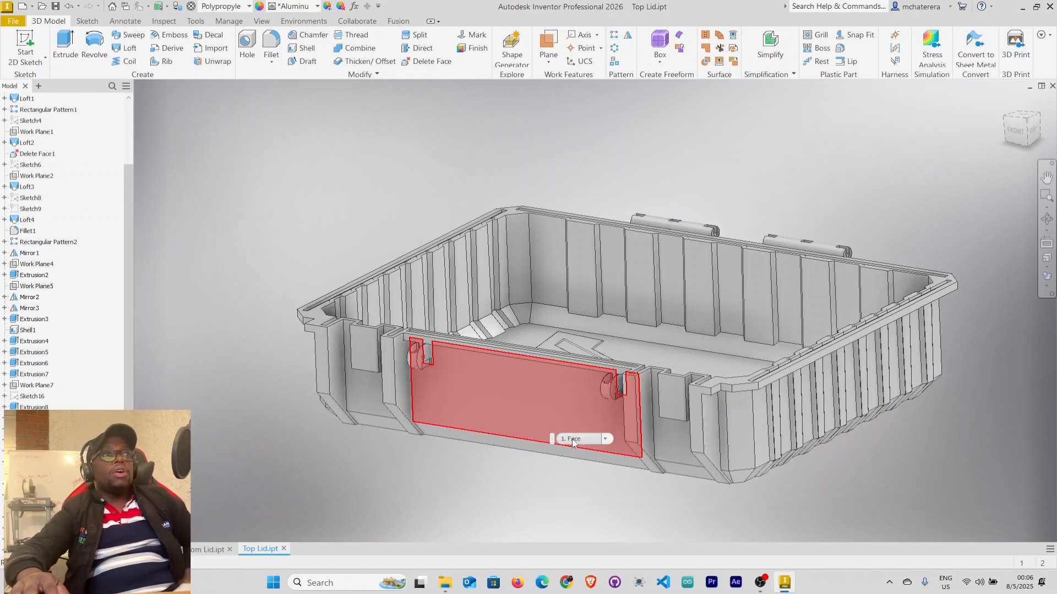